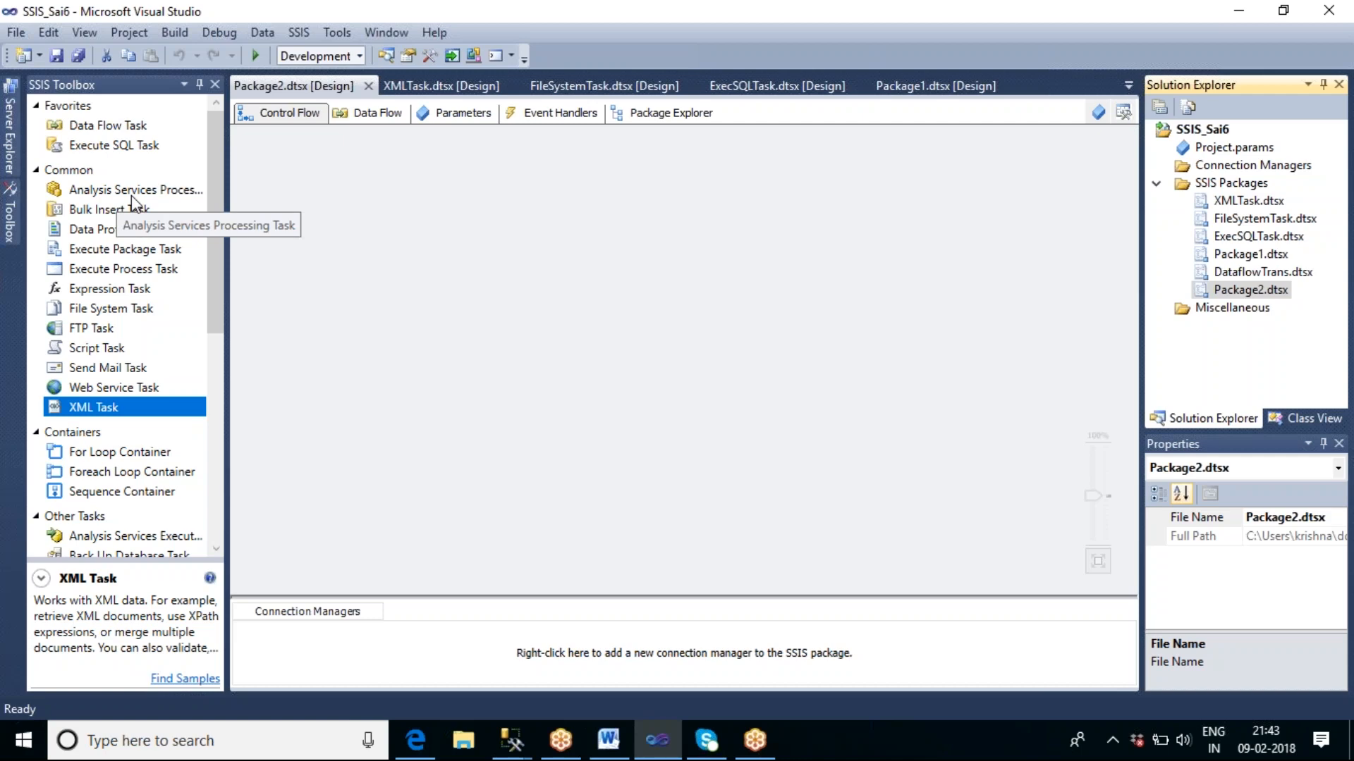
# Locate the Analysis Services Execute DDL Task among the other tasks in the SSIS toolbox.
pyautogui.click(215, 206)
pyautogui.moveTo(214, 206); pyautogui.dragTo(217, 252)
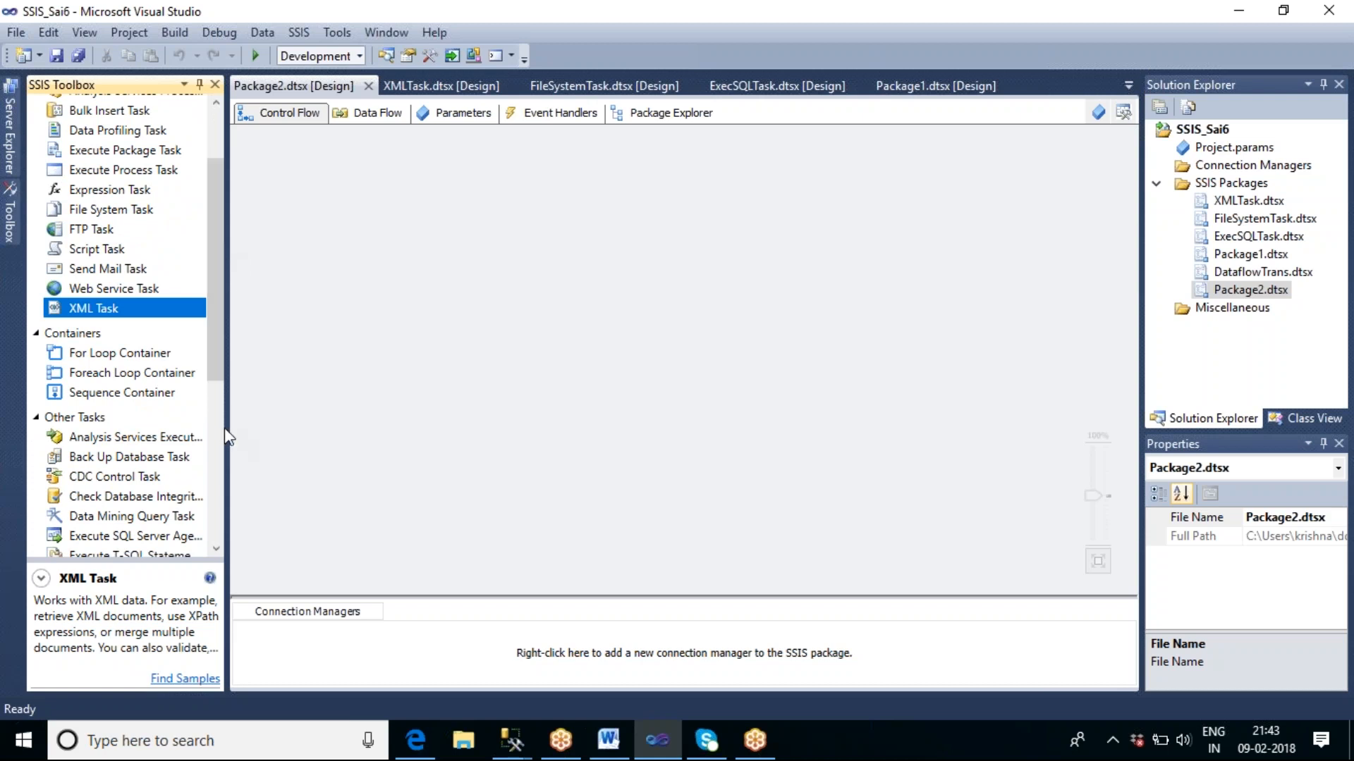
pyautogui.click(141, 438)
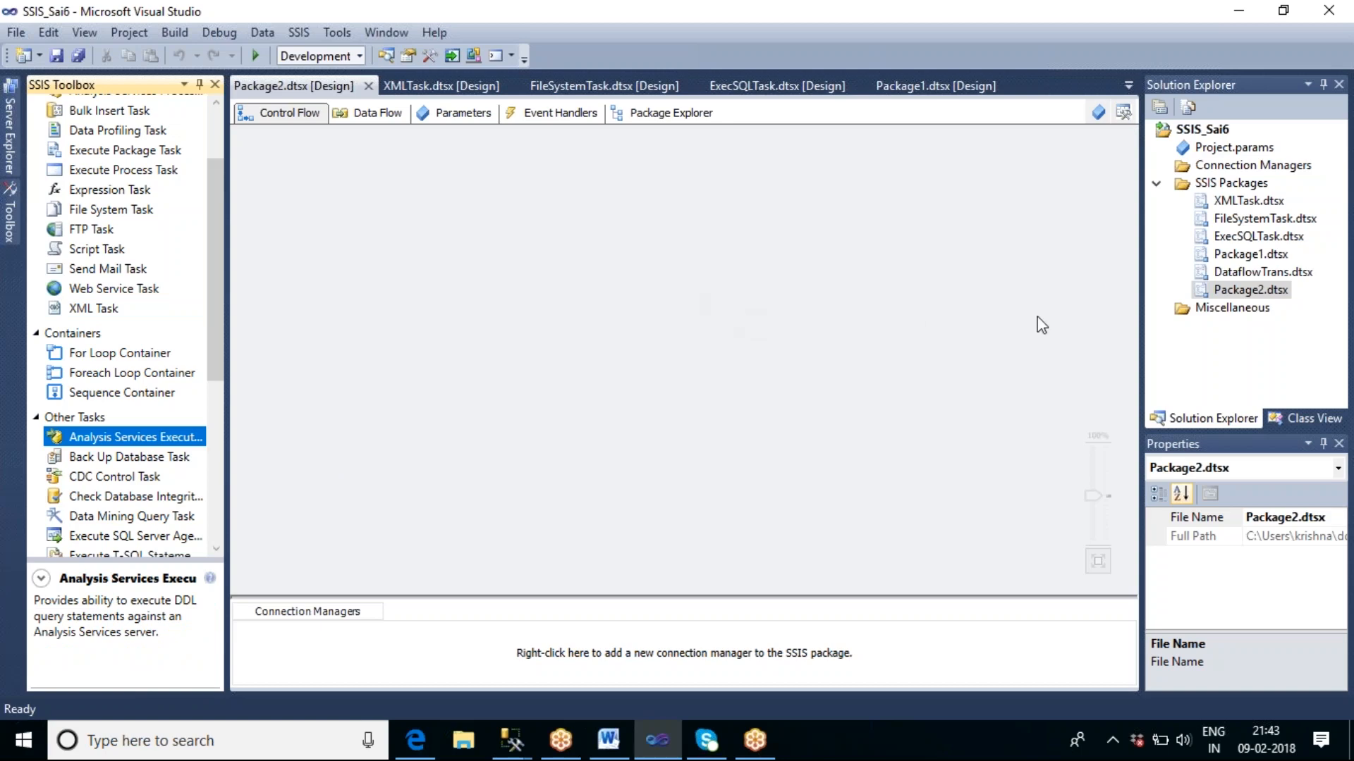
# Rename the package Package2.dtsx as AnalysisServicesTask.dtsx.
pyautogui.click(1246, 292)
pyautogui.rightClick(1245, 293)
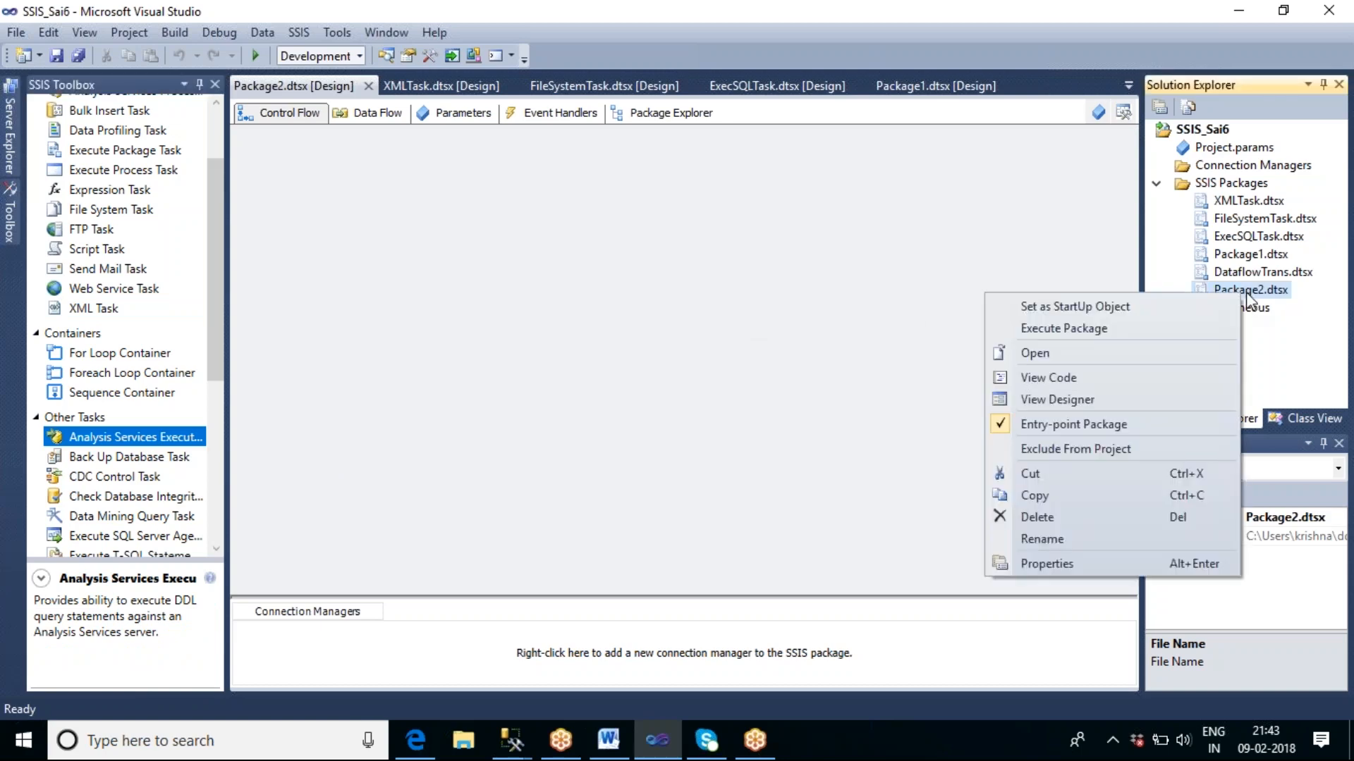
pyautogui.click(1091, 543)
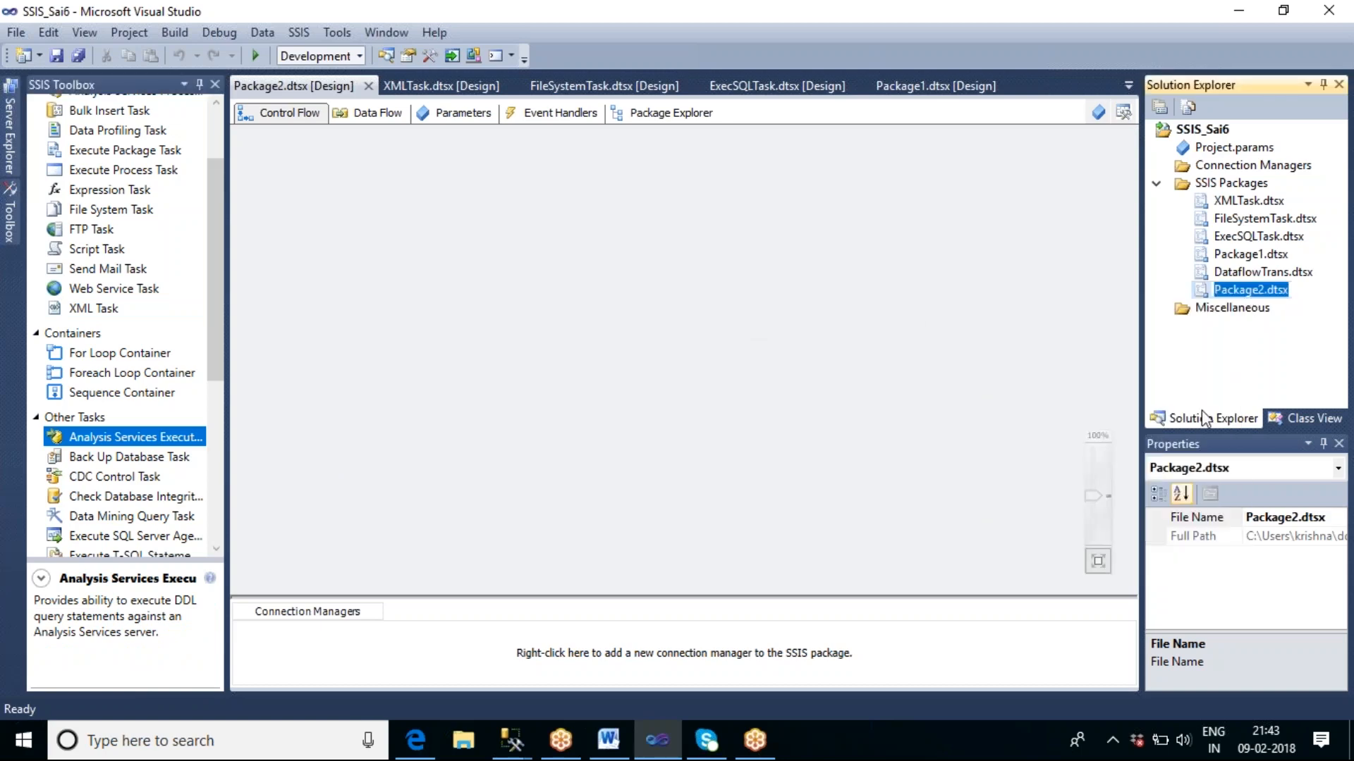
pyautogui.moveTo(1260, 286); pyautogui.dragTo(1212, 290)
pyautogui.press('Delete')
pyautogui.press('Delete')
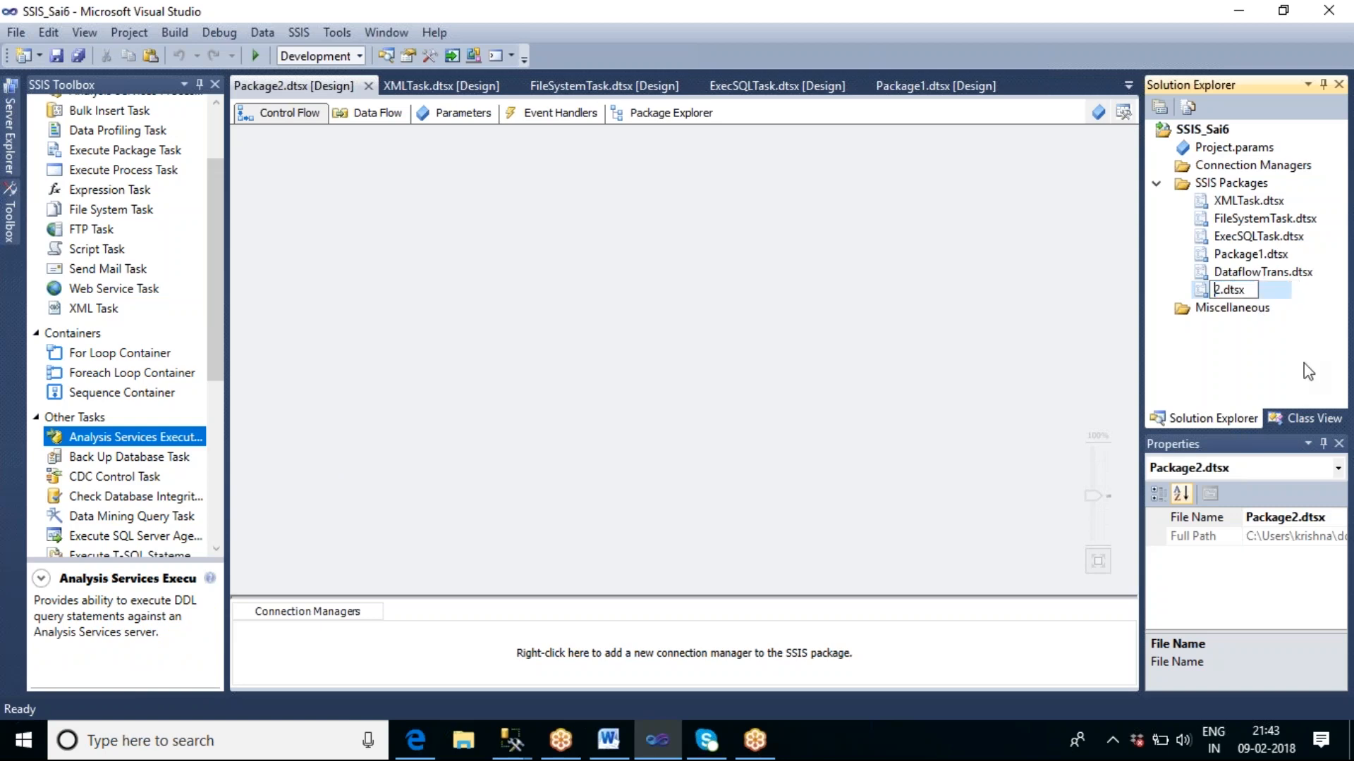
pyautogui.write('Analysis')
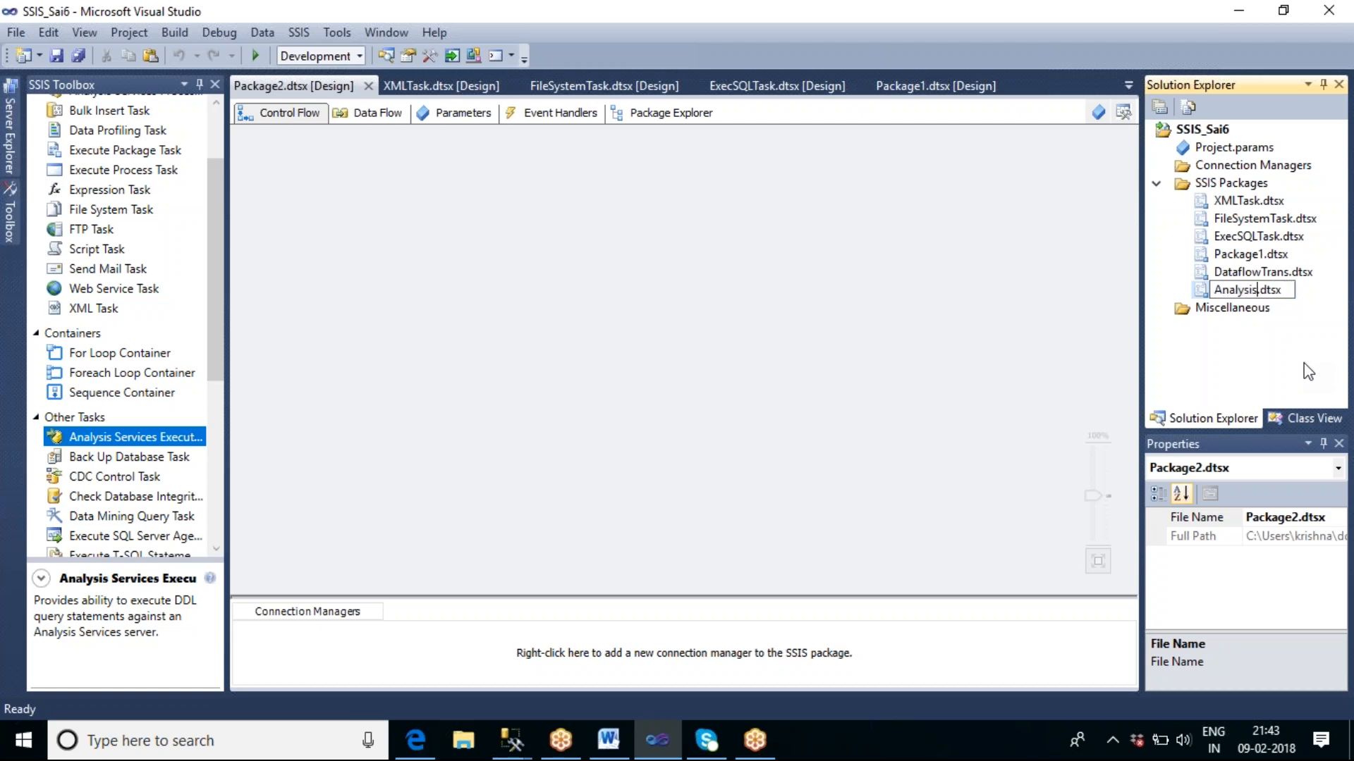
pyautogui.write('ServicesTask')
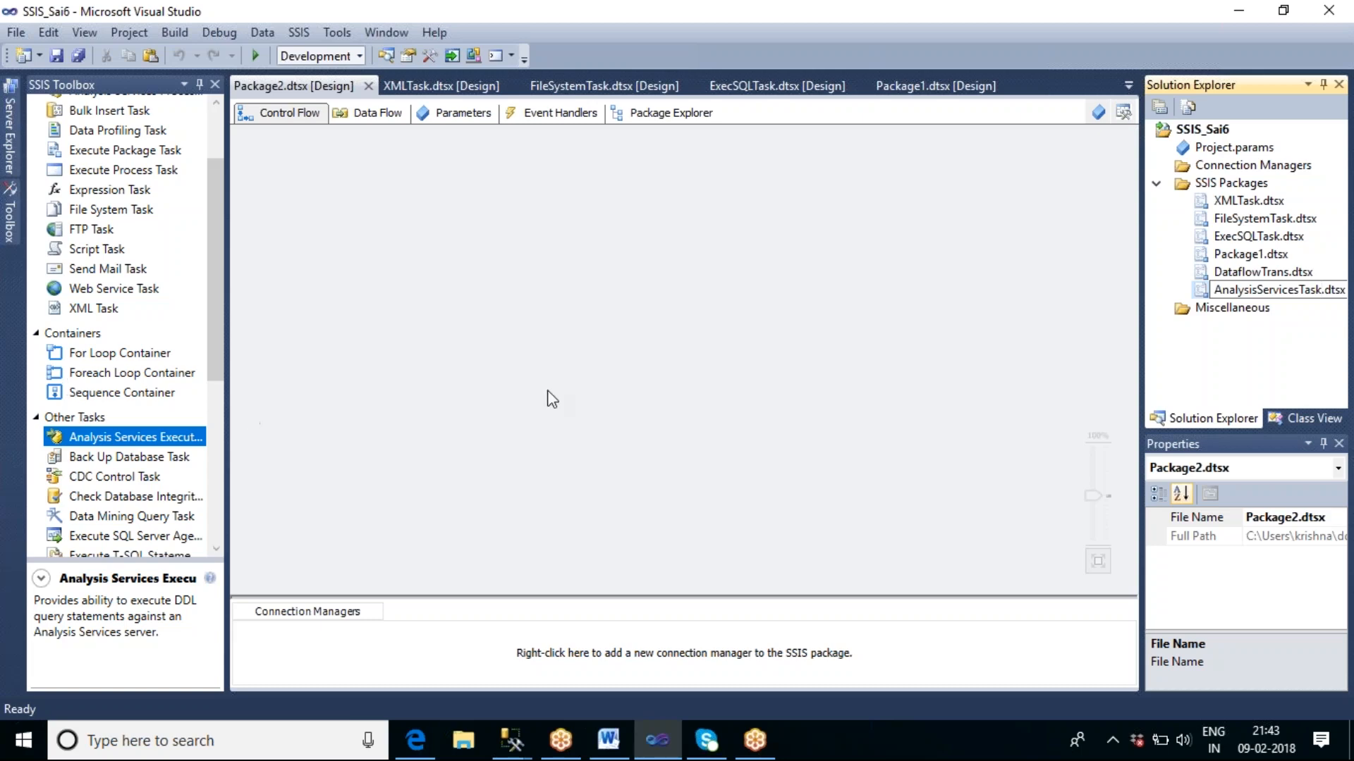
pyautogui.click(1297, 340)
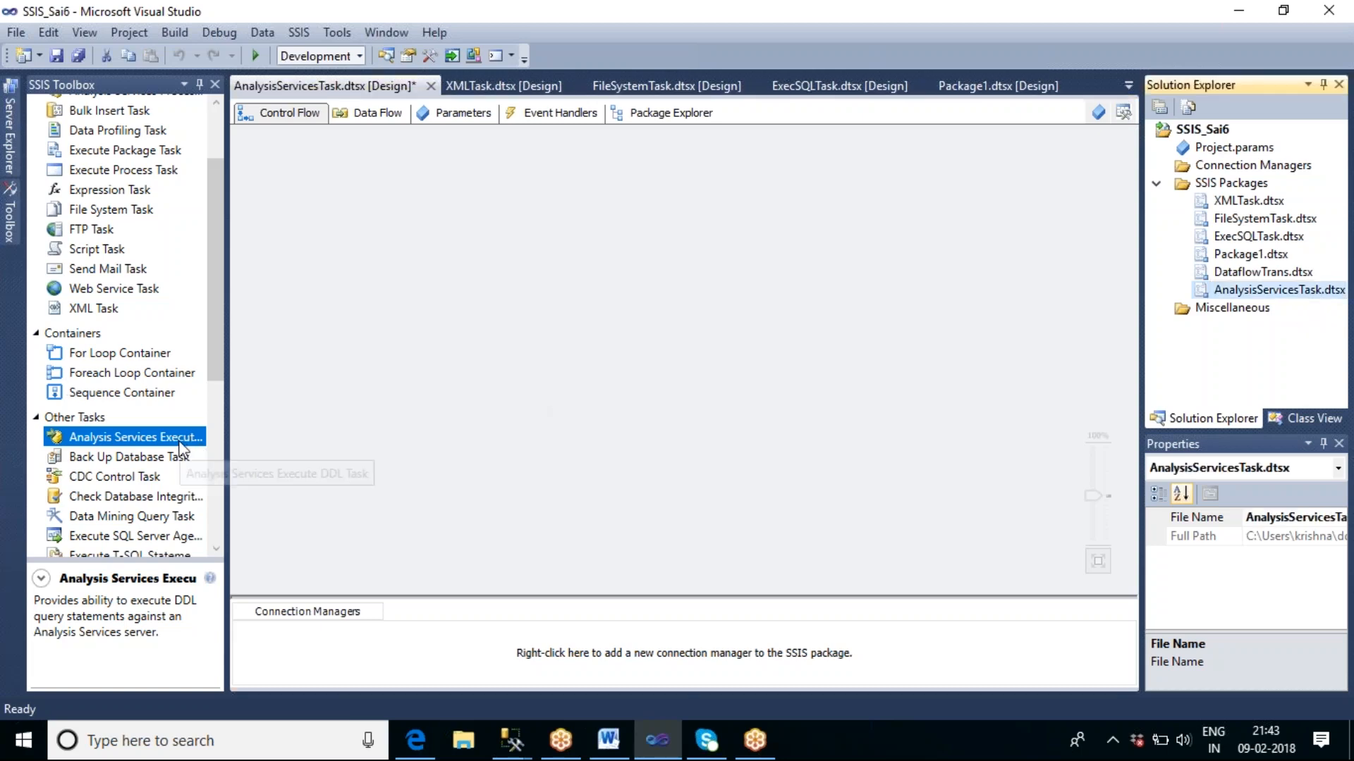
# Add an Analysis Services Execute DDL Task to the control flow of the AnalysisServicesTask package.
pyautogui.moveTo(161, 437); pyautogui.dragTo(489, 220)
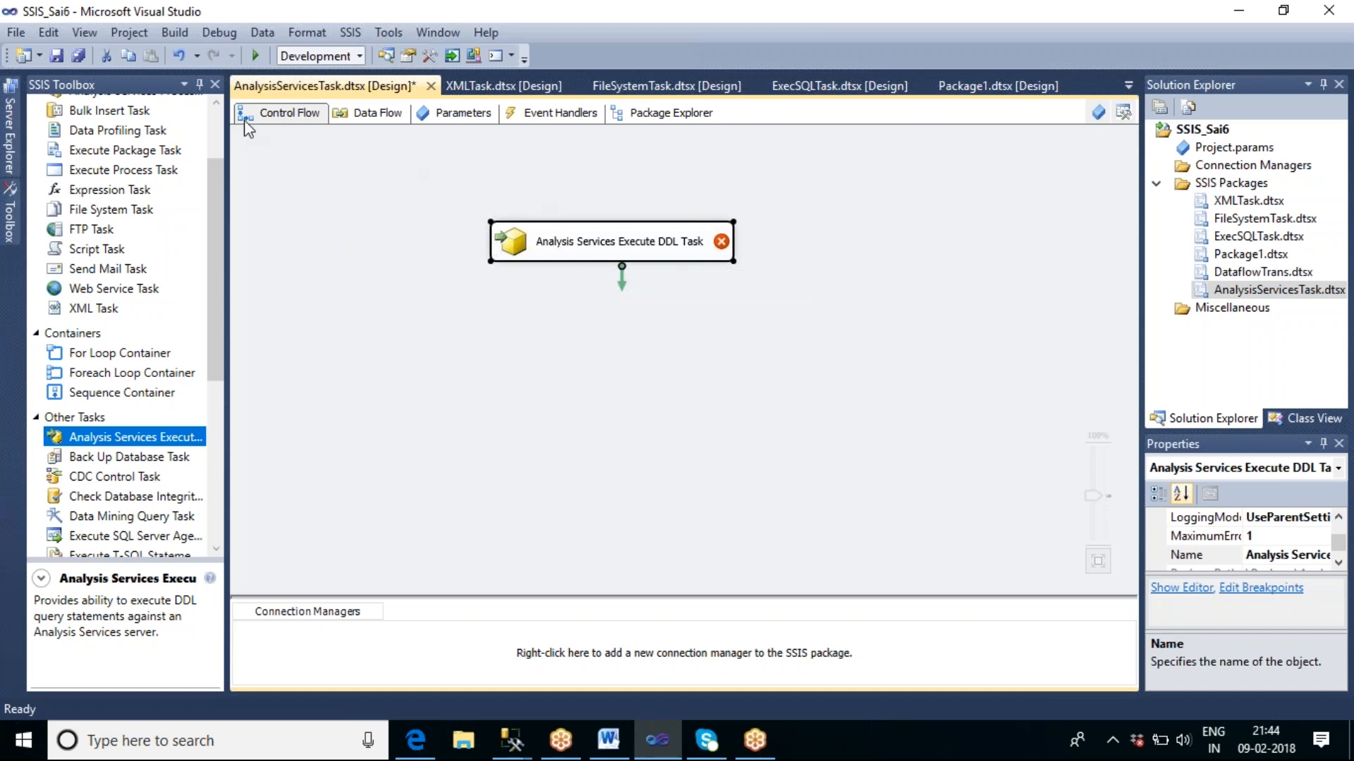
pyautogui.click(216, 123)
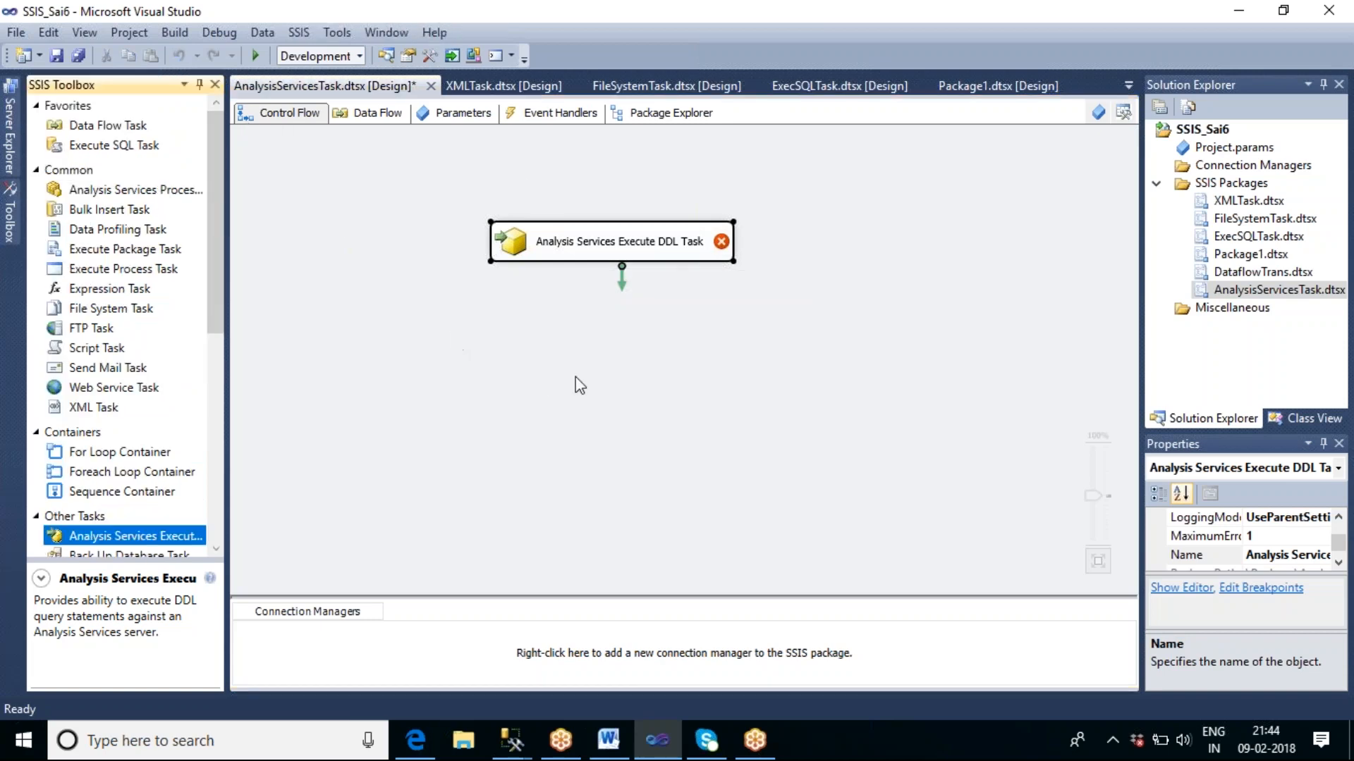
pyautogui.click(585, 334)
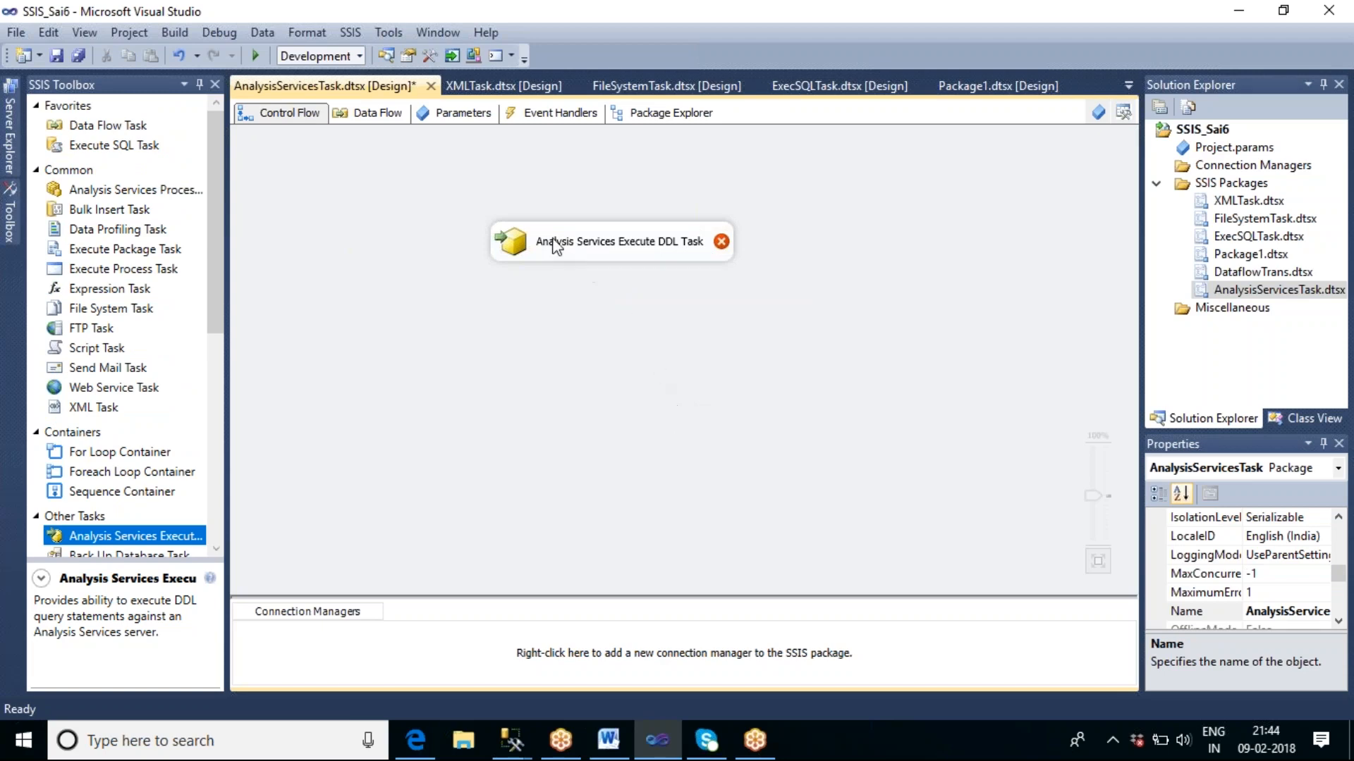
# Switch to SQL Server Management Studio and connect the SQL_Sai_queries.sql query to the database engine with Windows Authentication.
pyautogui.moveTo(511, 256)
pyautogui.moveTo(594, 249)
pyautogui.click(515, 744)
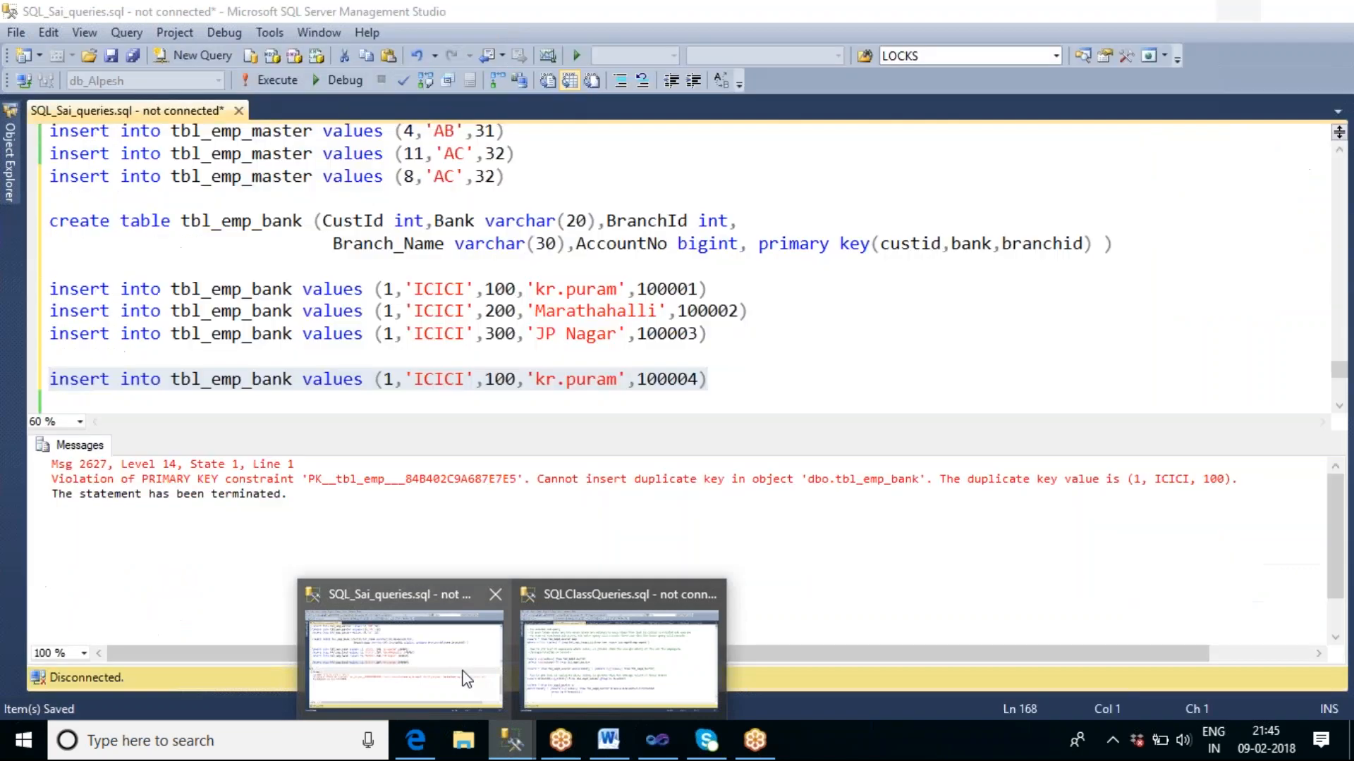
pyautogui.moveTo(584, 678)
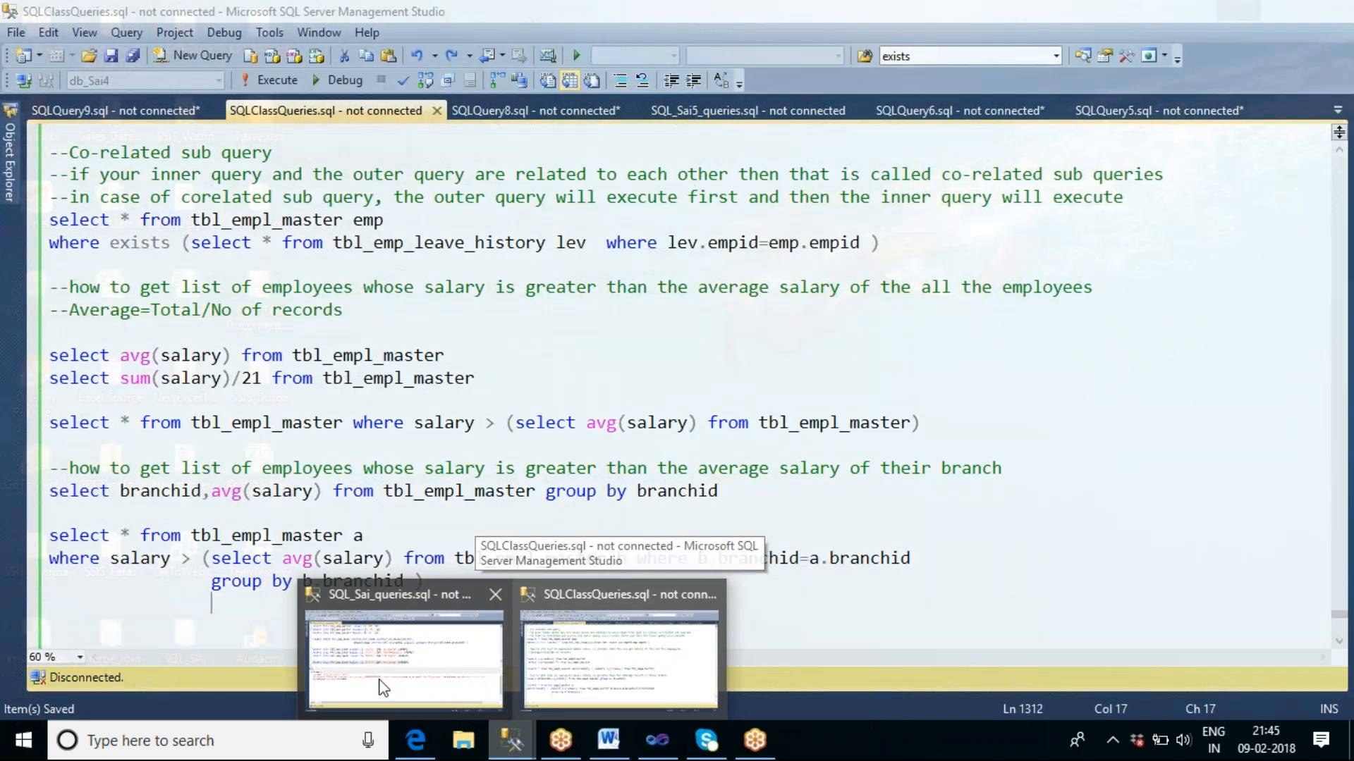
pyautogui.click(394, 677)
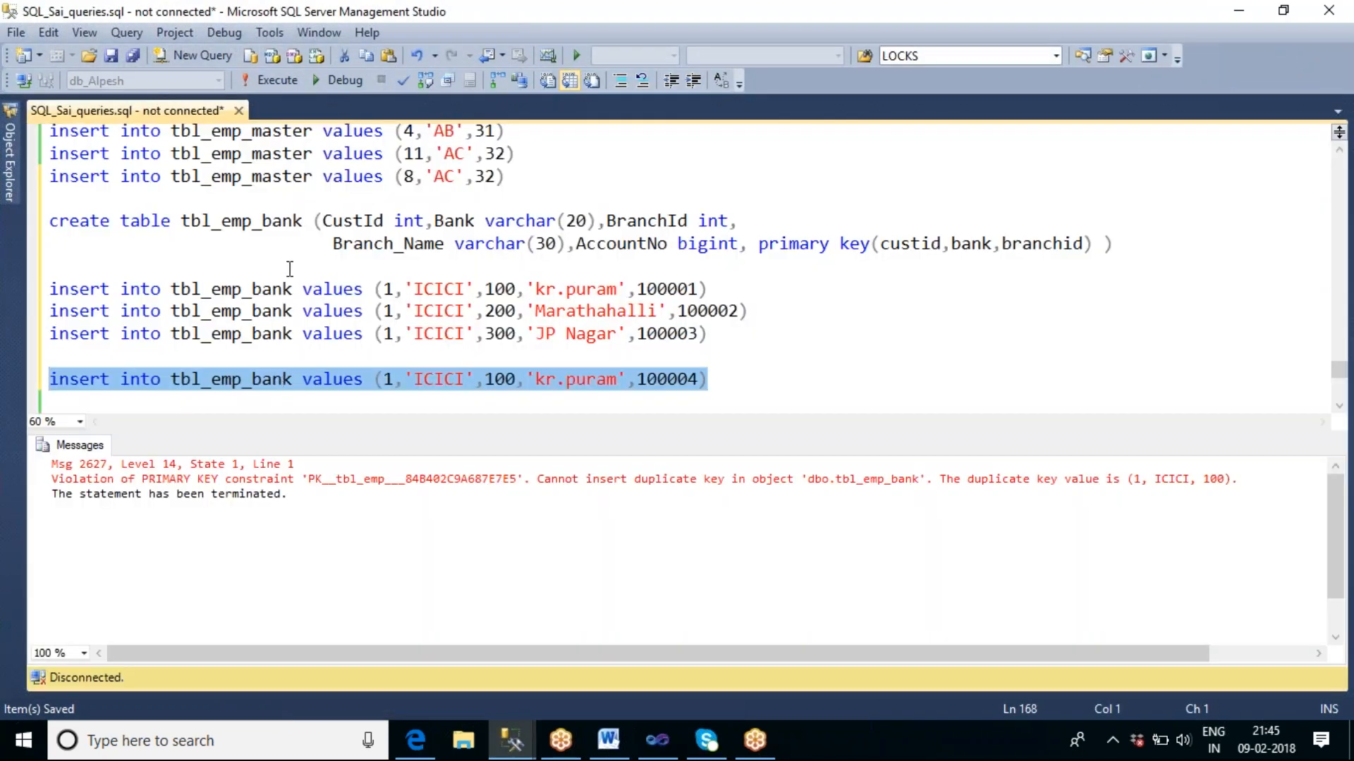
pyautogui.click(235, 223)
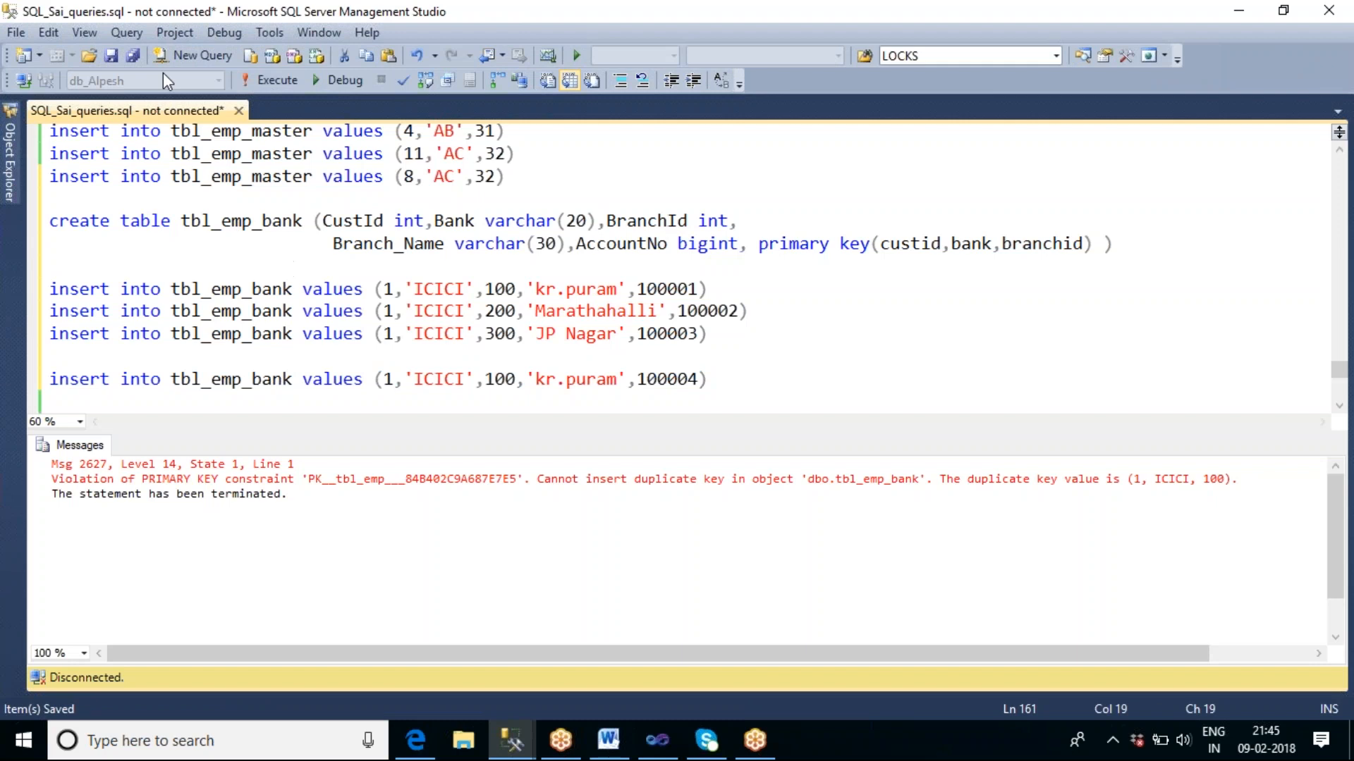
pyautogui.click(20, 82)
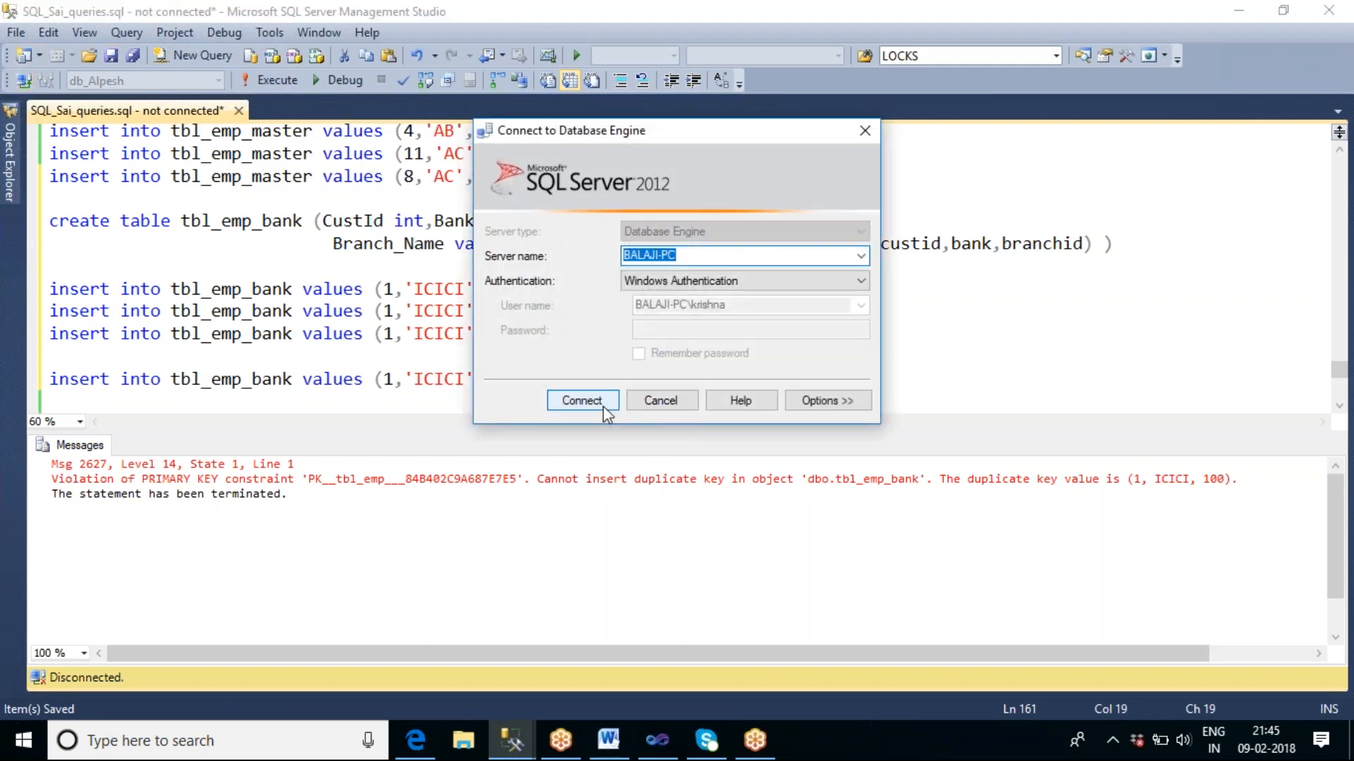
pyautogui.click(581, 400)
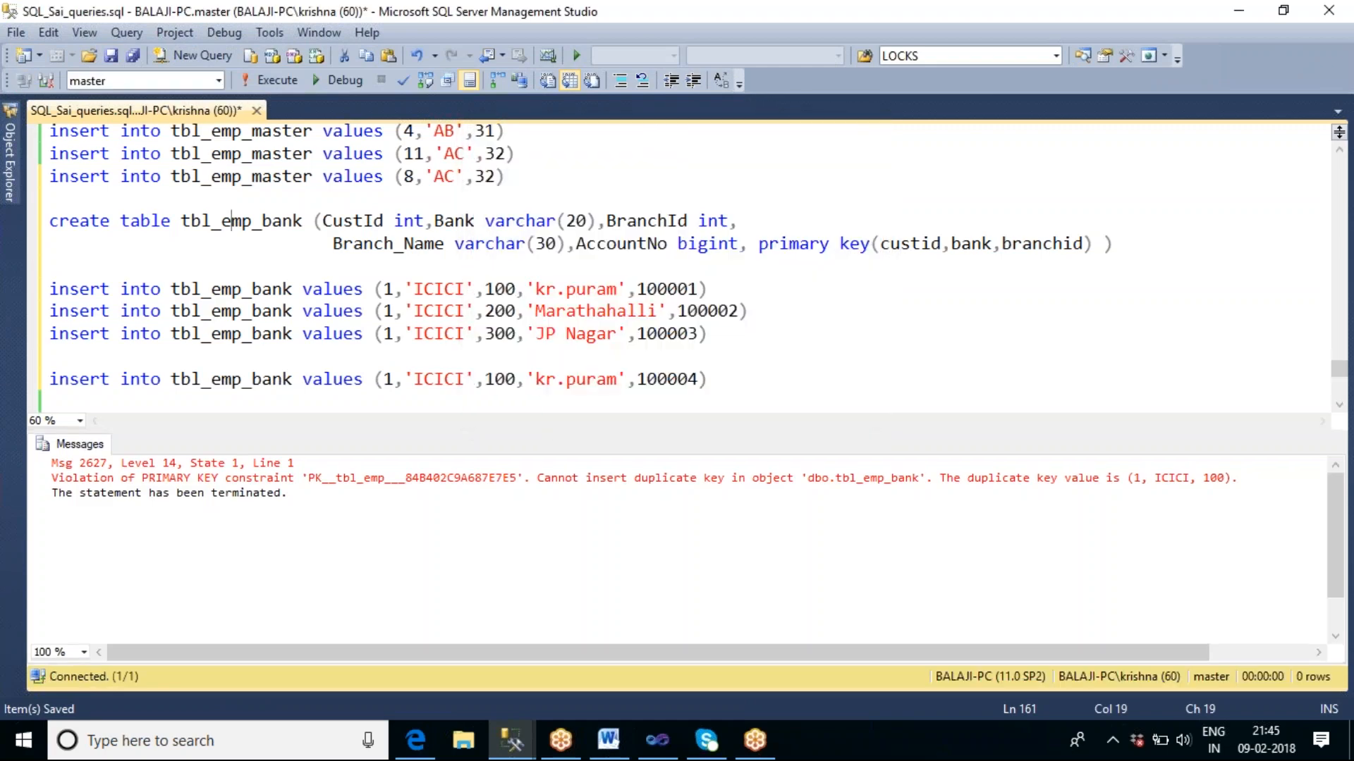
# Collapse the database engine's tree in Object Explorer and connect to the Analysis Services server with Windows Authentication.
pyautogui.click(15, 189)
pyautogui.scroll(2, 167, 320)
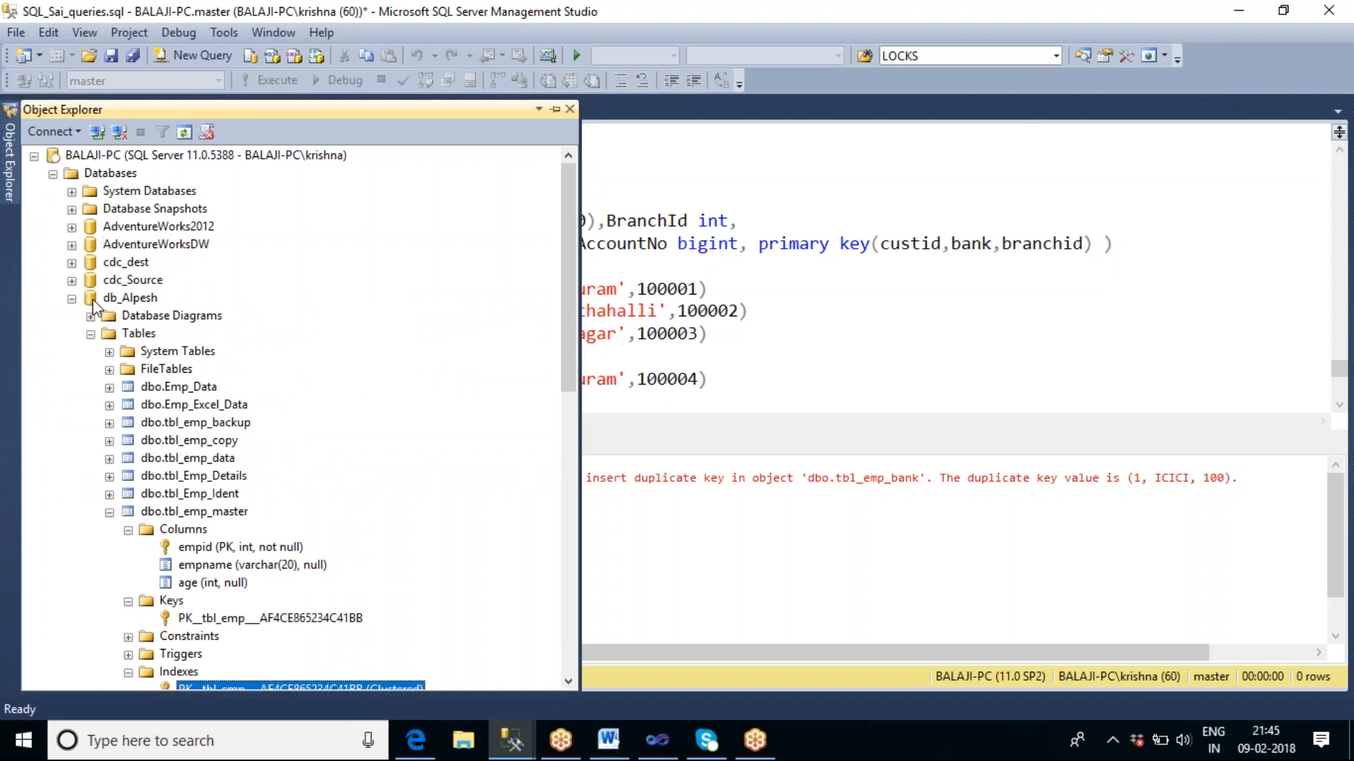
pyautogui.click(71, 299)
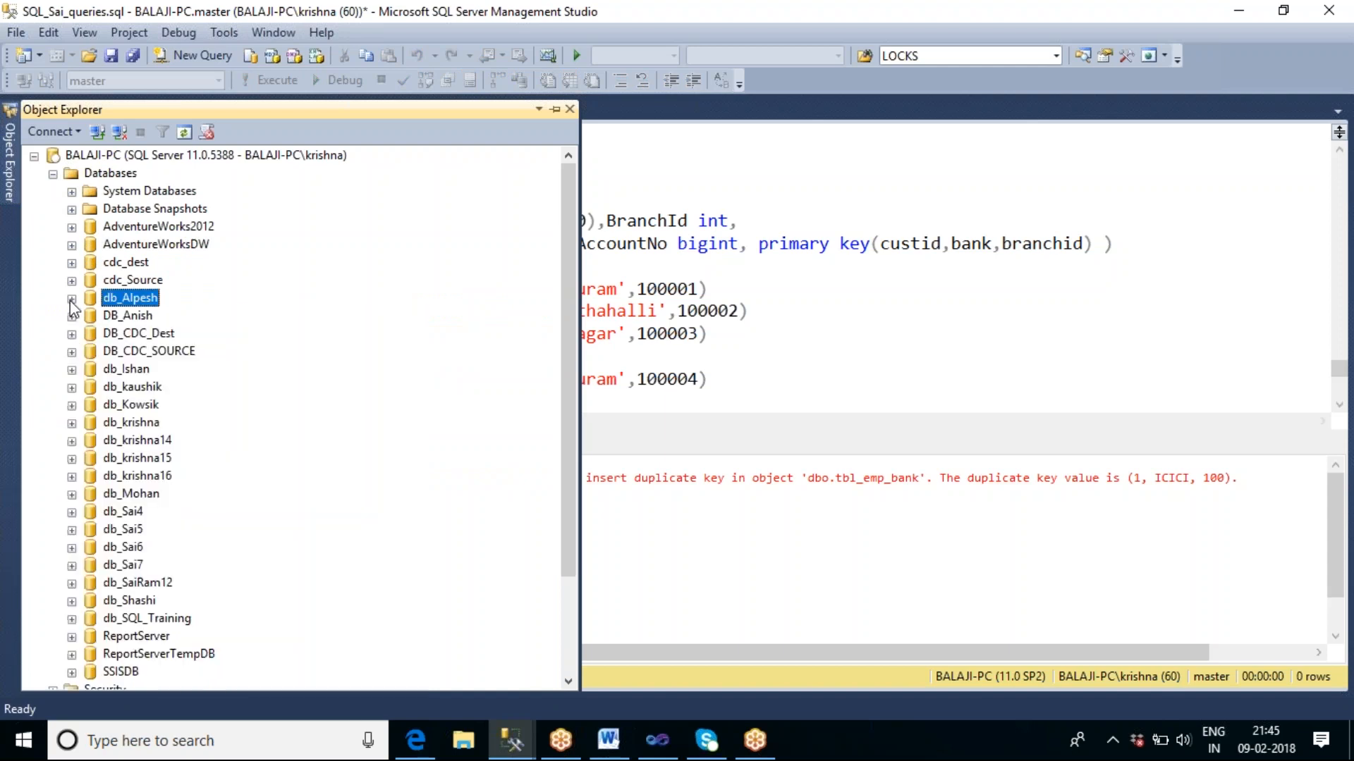
pyautogui.click(53, 174)
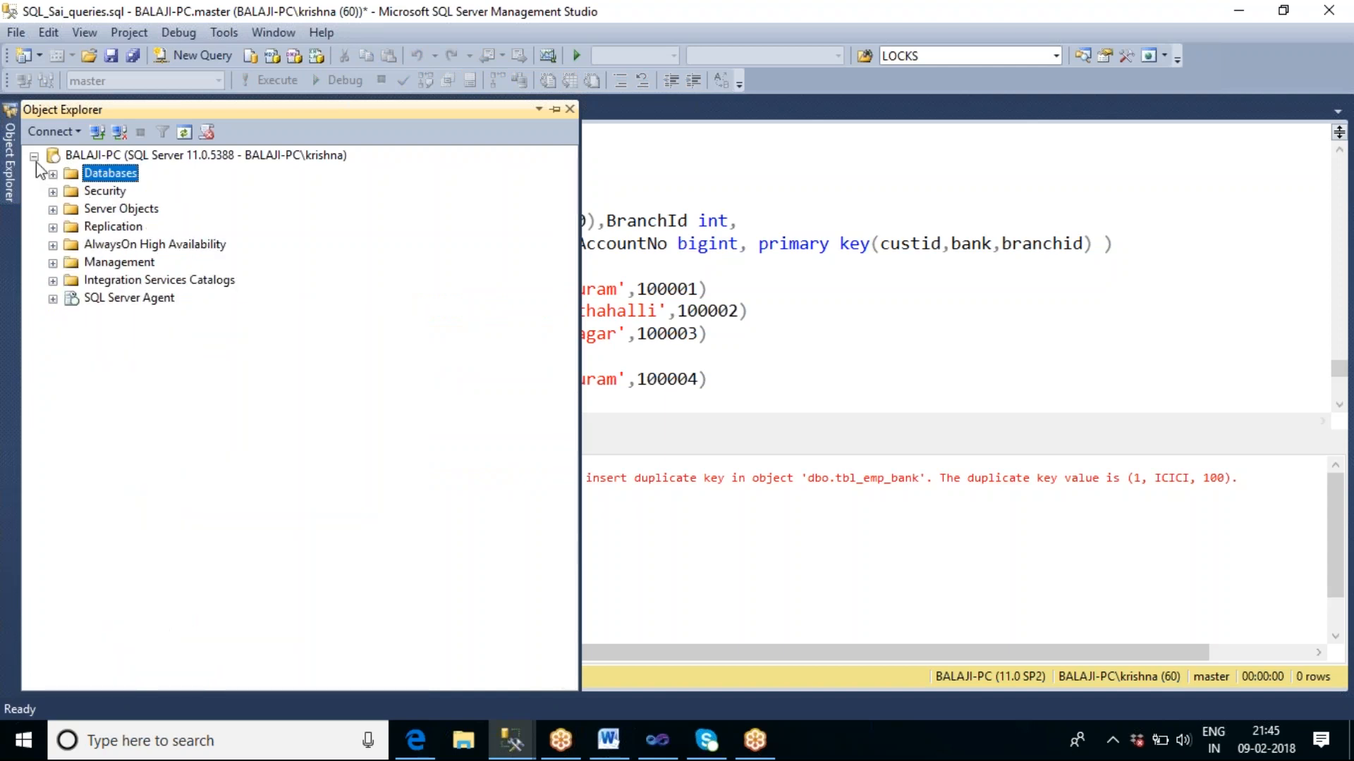
pyautogui.click(33, 156)
pyautogui.click(62, 138)
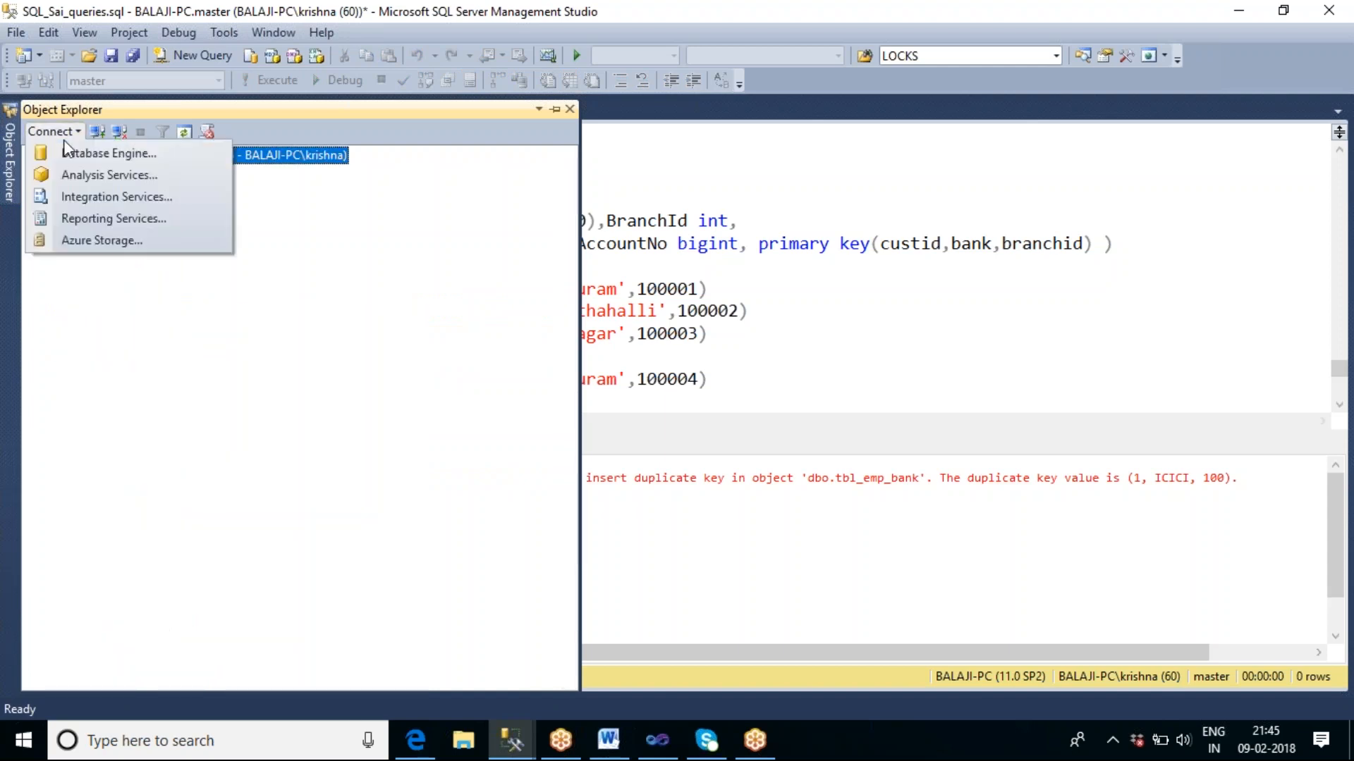
pyautogui.click(87, 176)
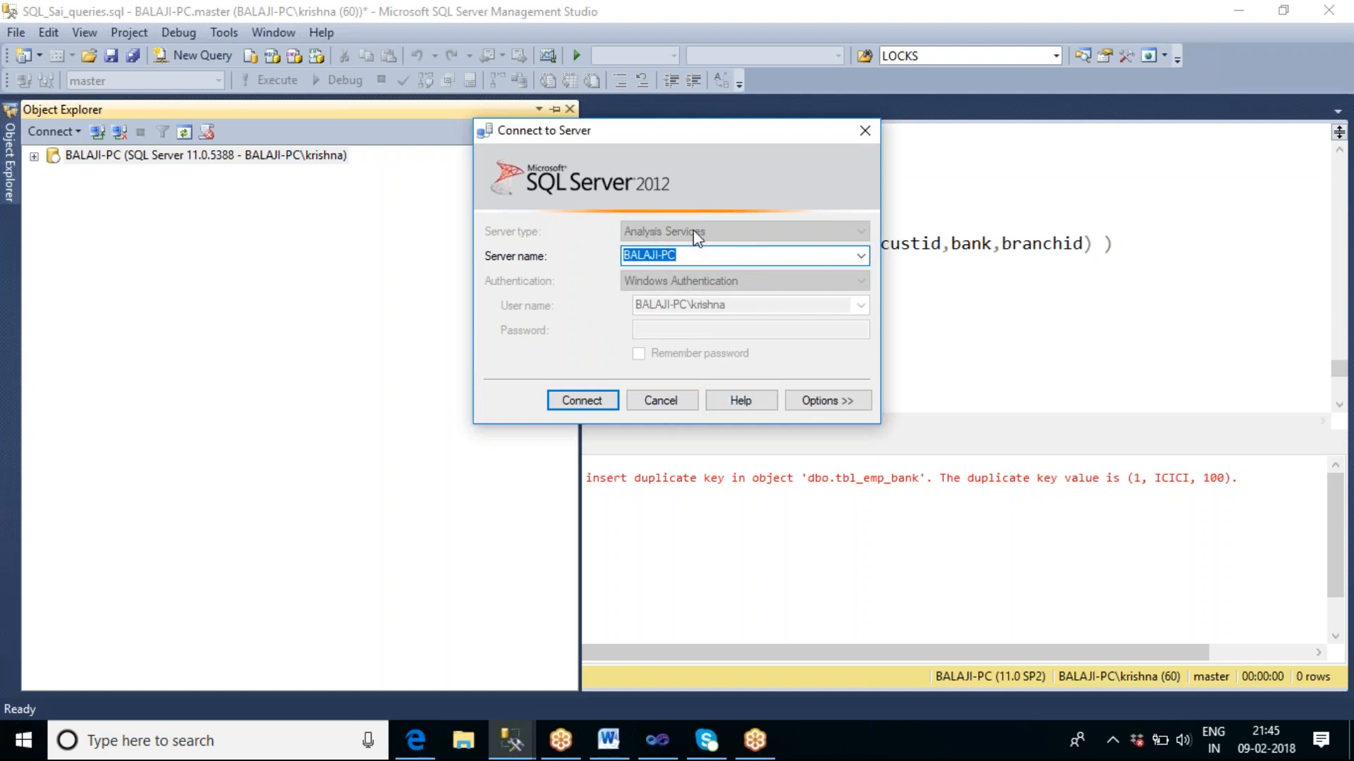
pyautogui.click(573, 406)
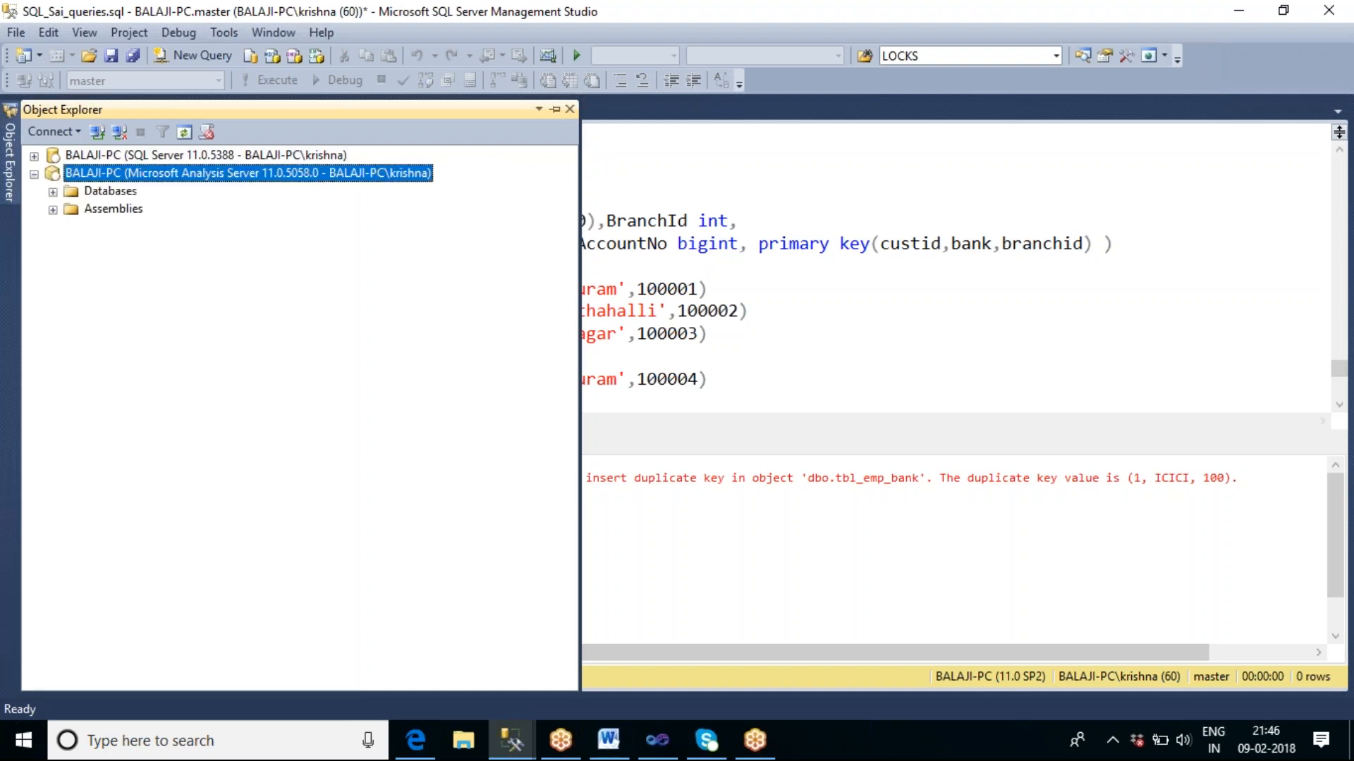
# Expand the Analysis Services databases and list the cubes of the Abi_SSAS database.
pyautogui.click(53, 191)
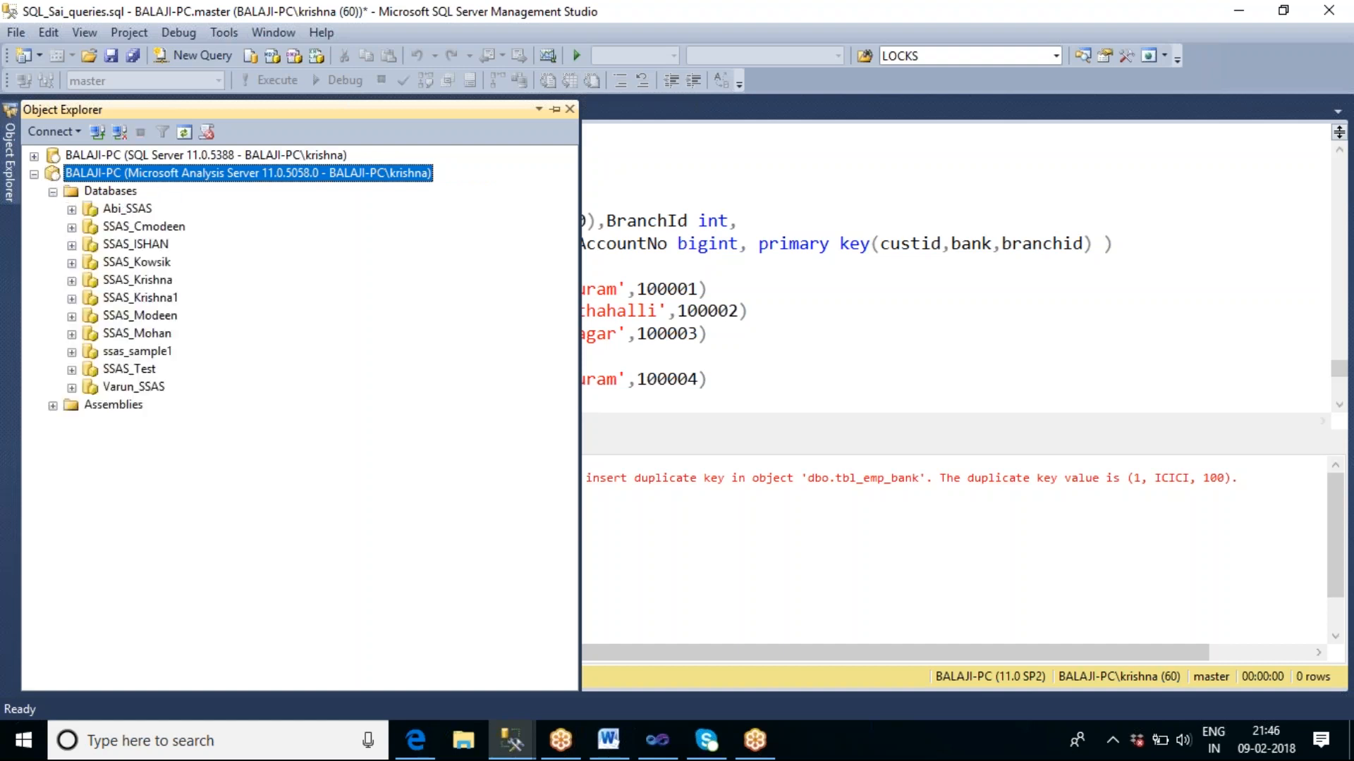
pyautogui.click(756, 27)
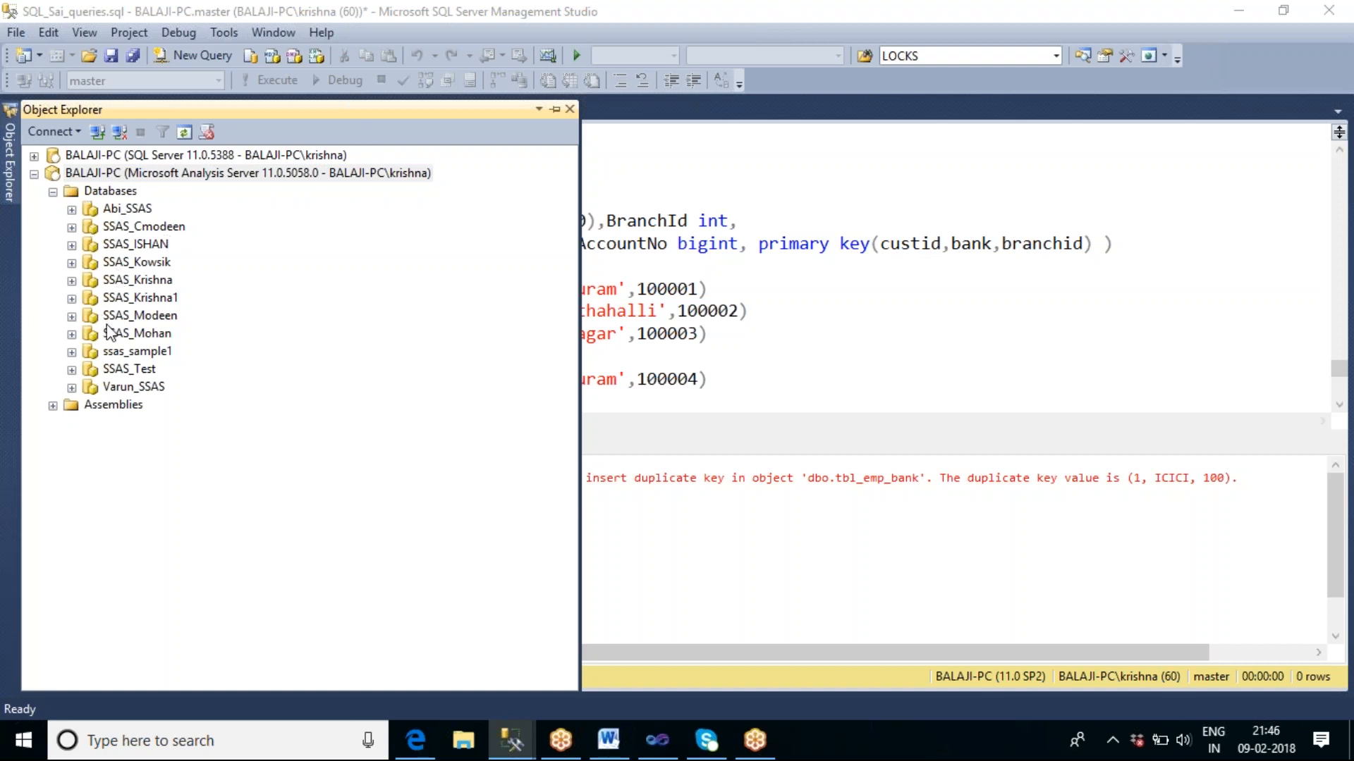
pyautogui.click(72, 209)
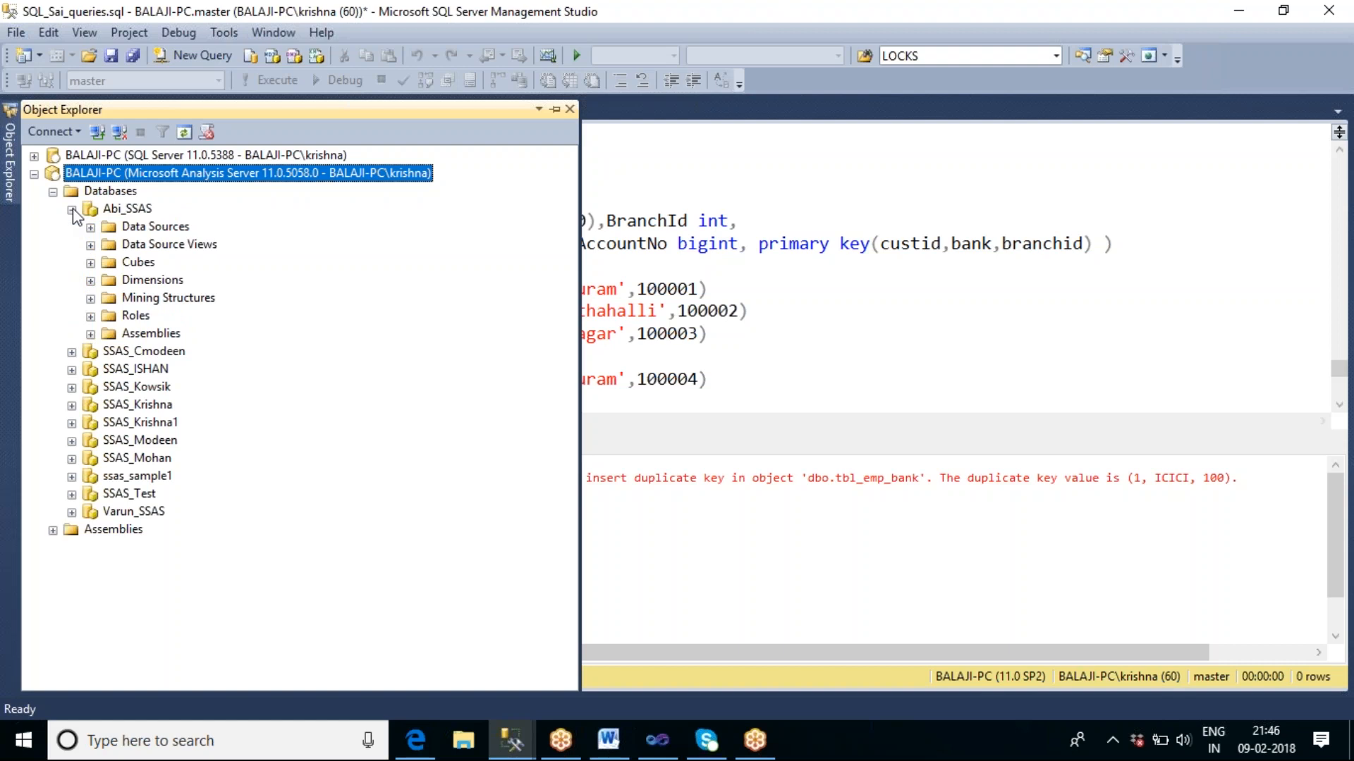
pyautogui.click(139, 265)
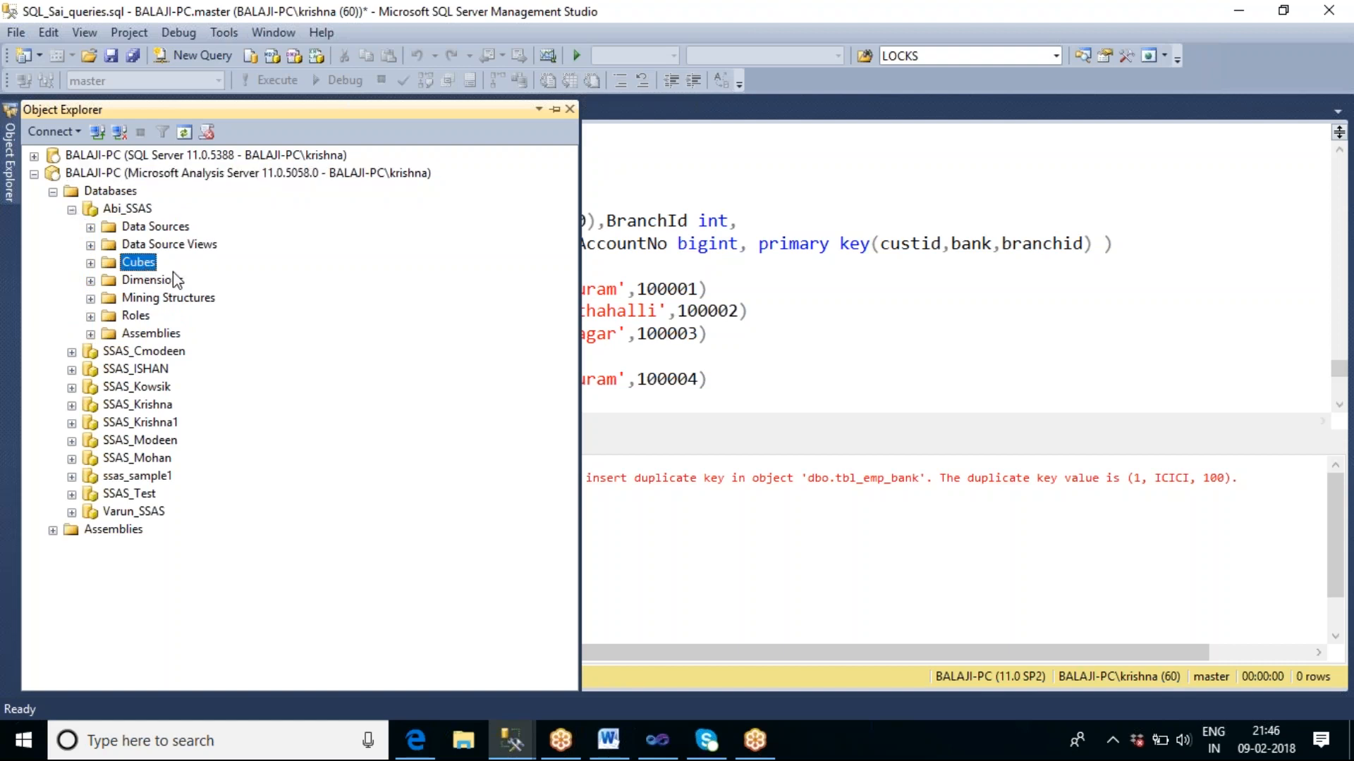
pyautogui.click(90, 263)
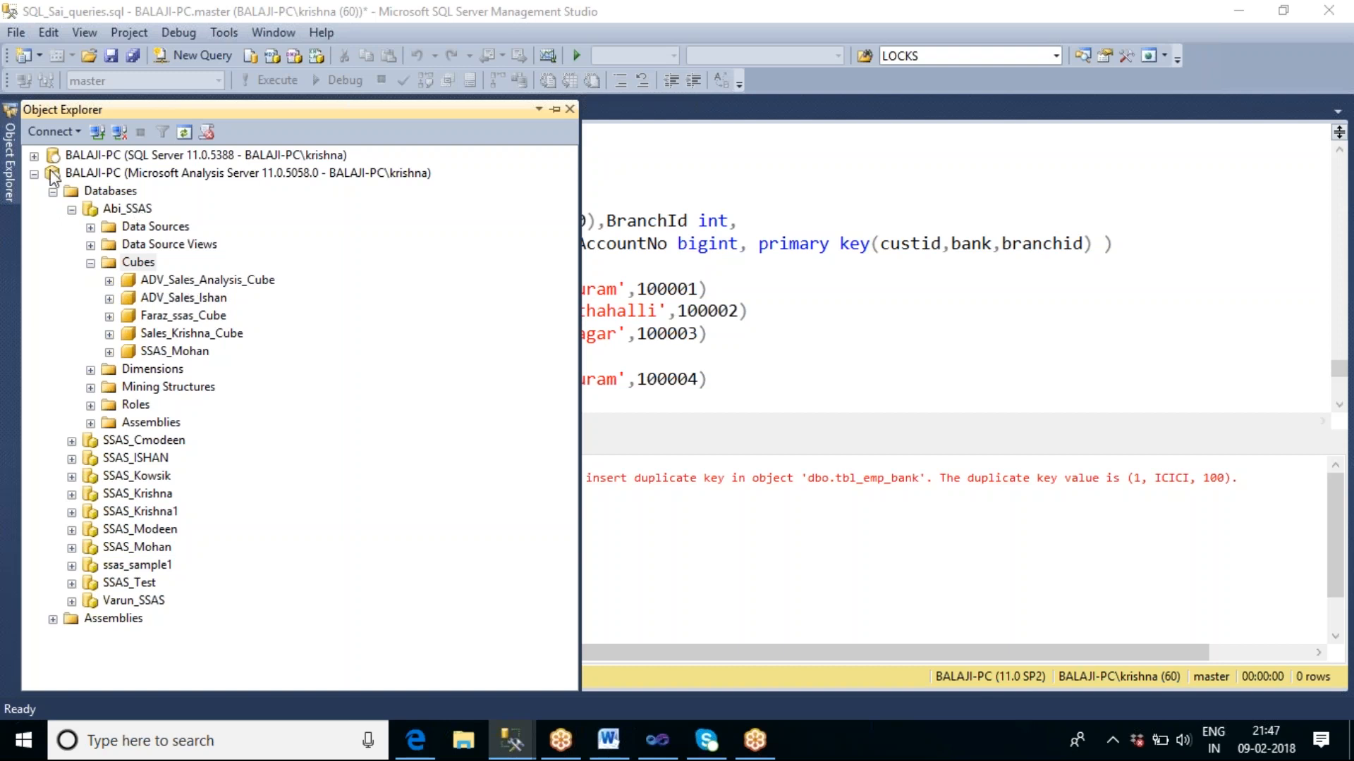
# View the relational databases of the database engine for comparison, and collapse that server again.
pyautogui.click(34, 155)
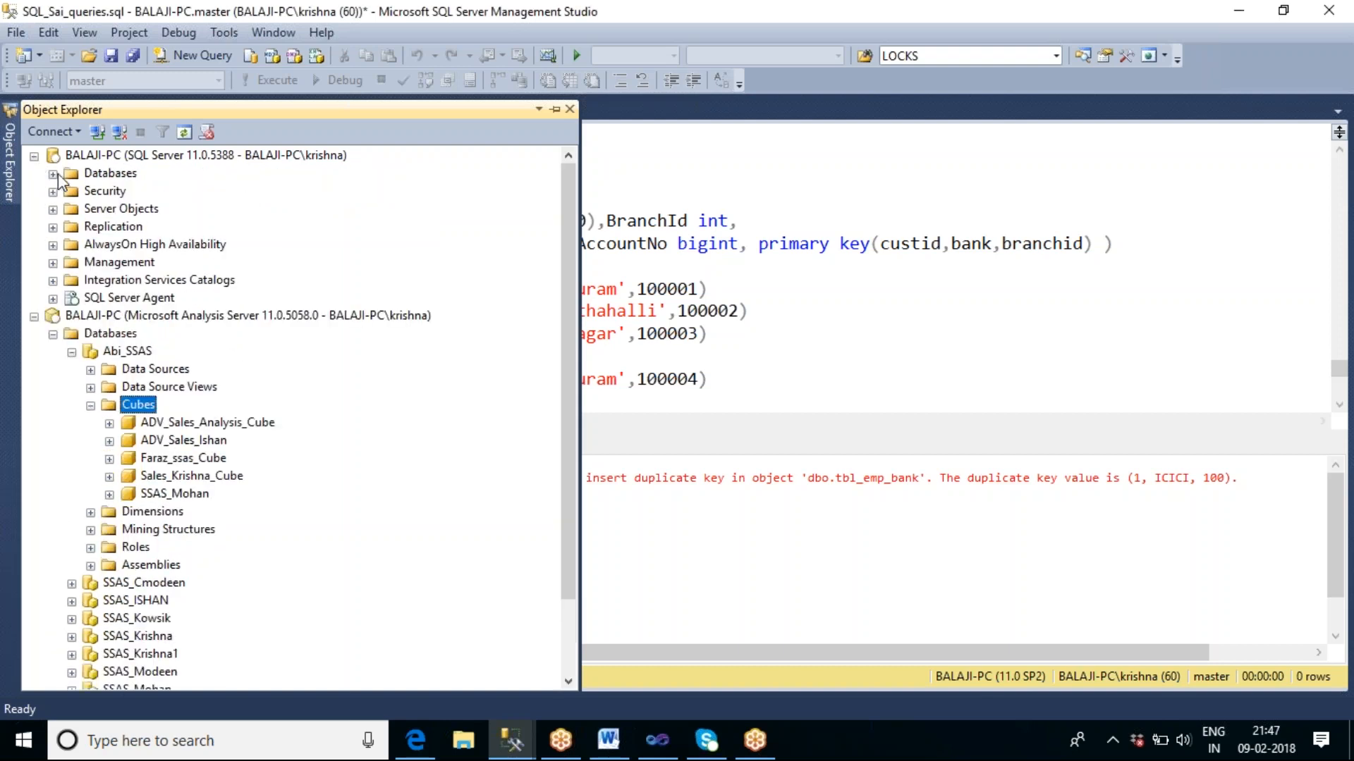
pyautogui.click(54, 174)
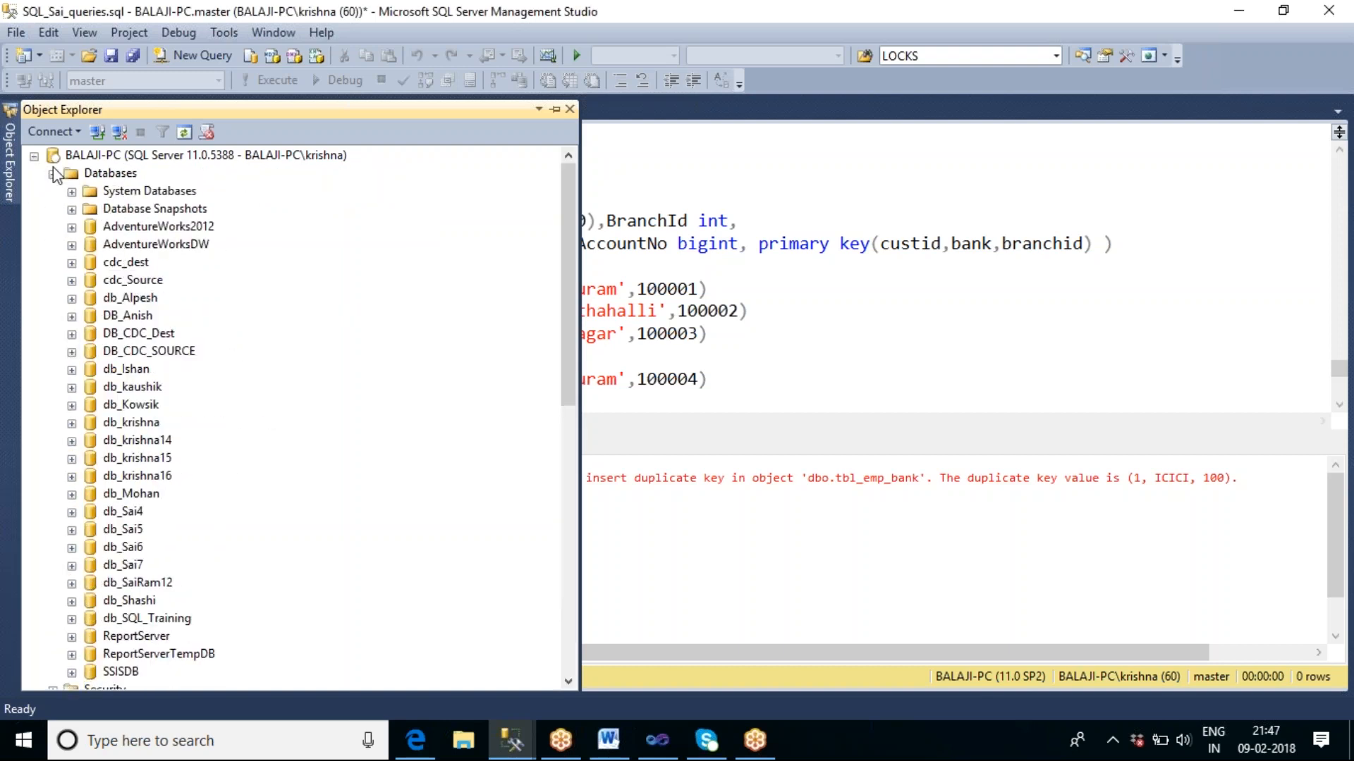
pyautogui.click(34, 156)
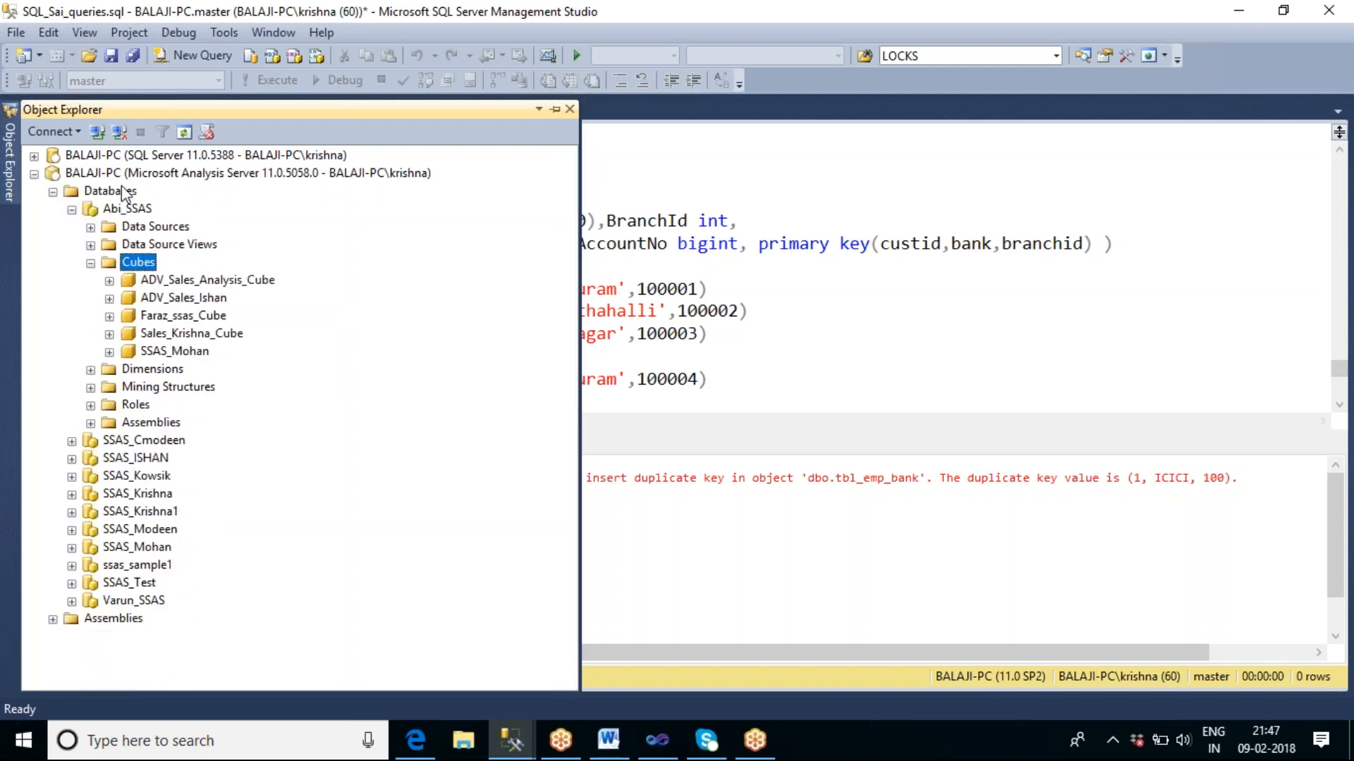
# Browse the ADV_Sales_Analysis_Cube cube and expand its measures.
pyautogui.click(224, 282)
pyautogui.rightClick(224, 285)
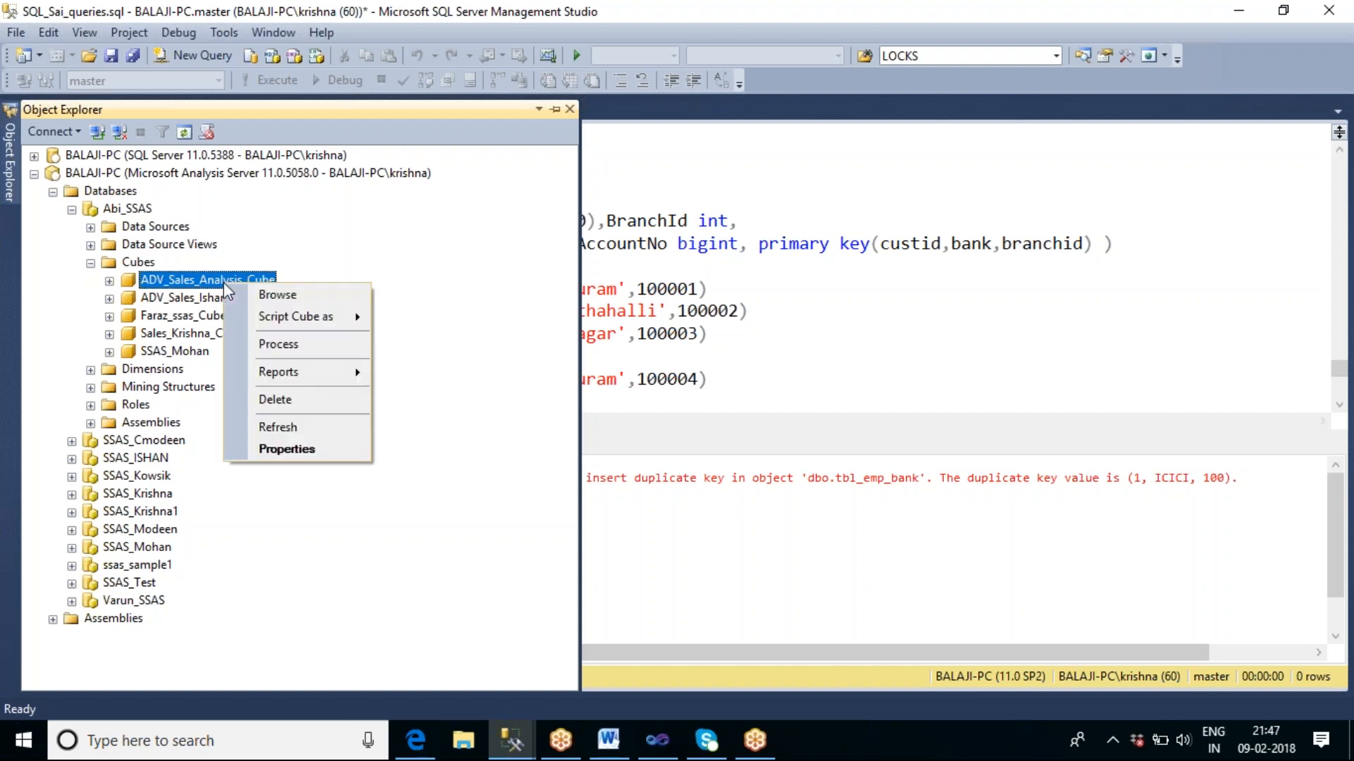
pyautogui.click(297, 296)
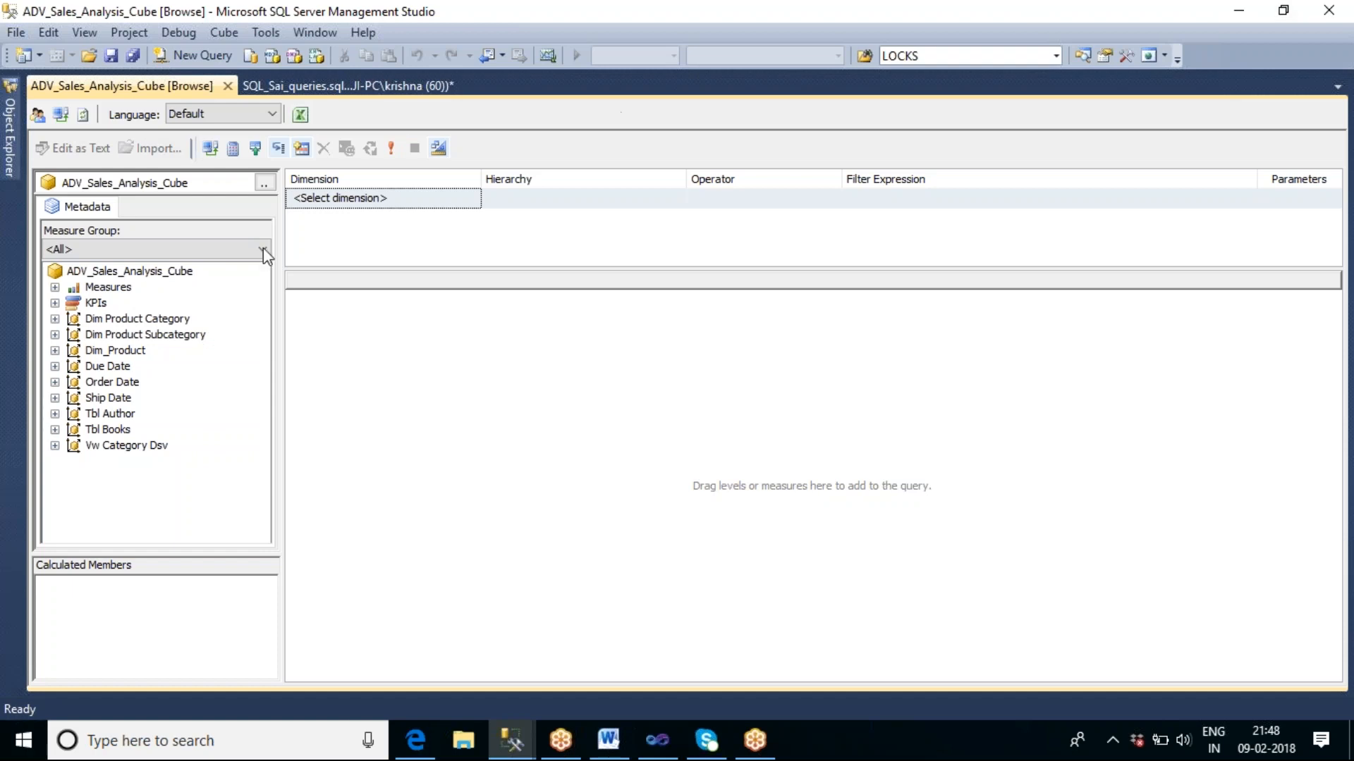
pyautogui.click(111, 288)
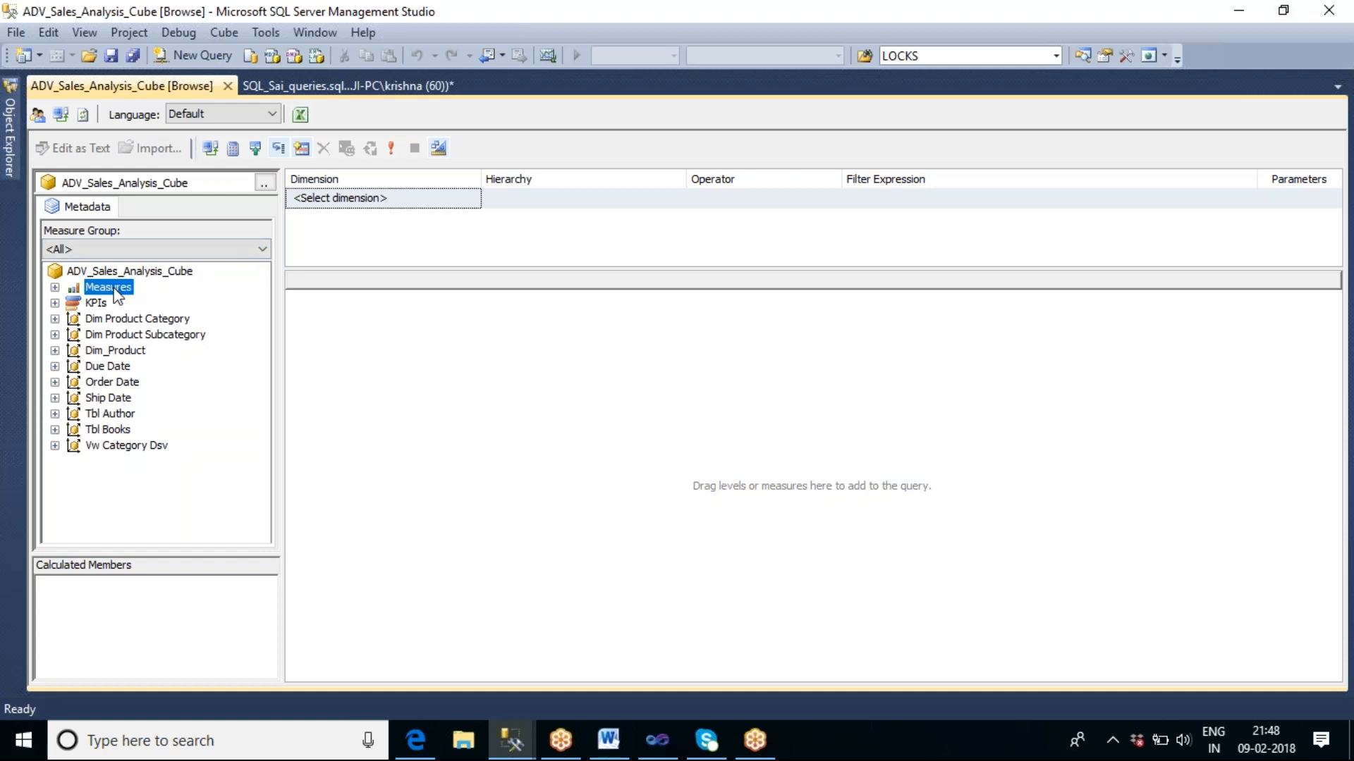
pyautogui.click(54, 288)
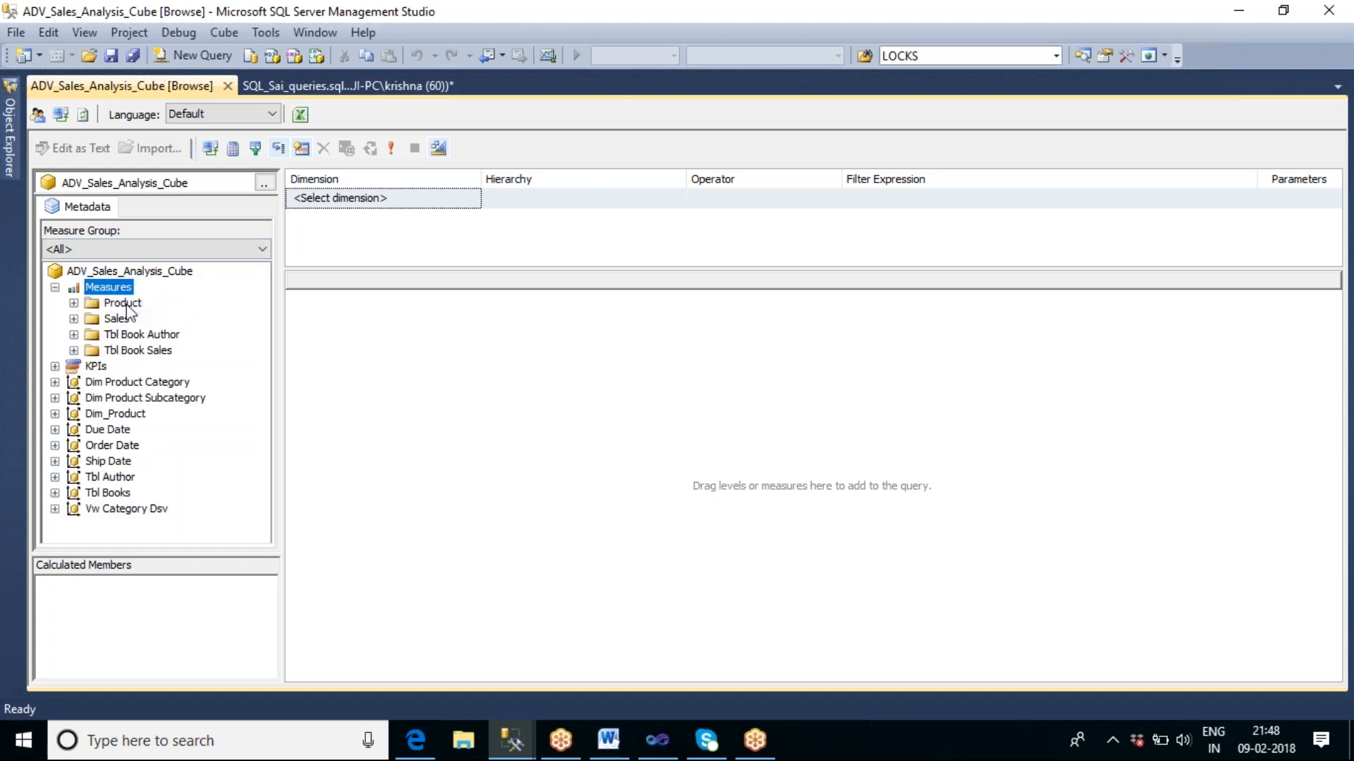
# Review the measure groups and the product and date dimensions in the metadata of ADV_Sales_Analysis_Cube.
pyautogui.click(134, 335)
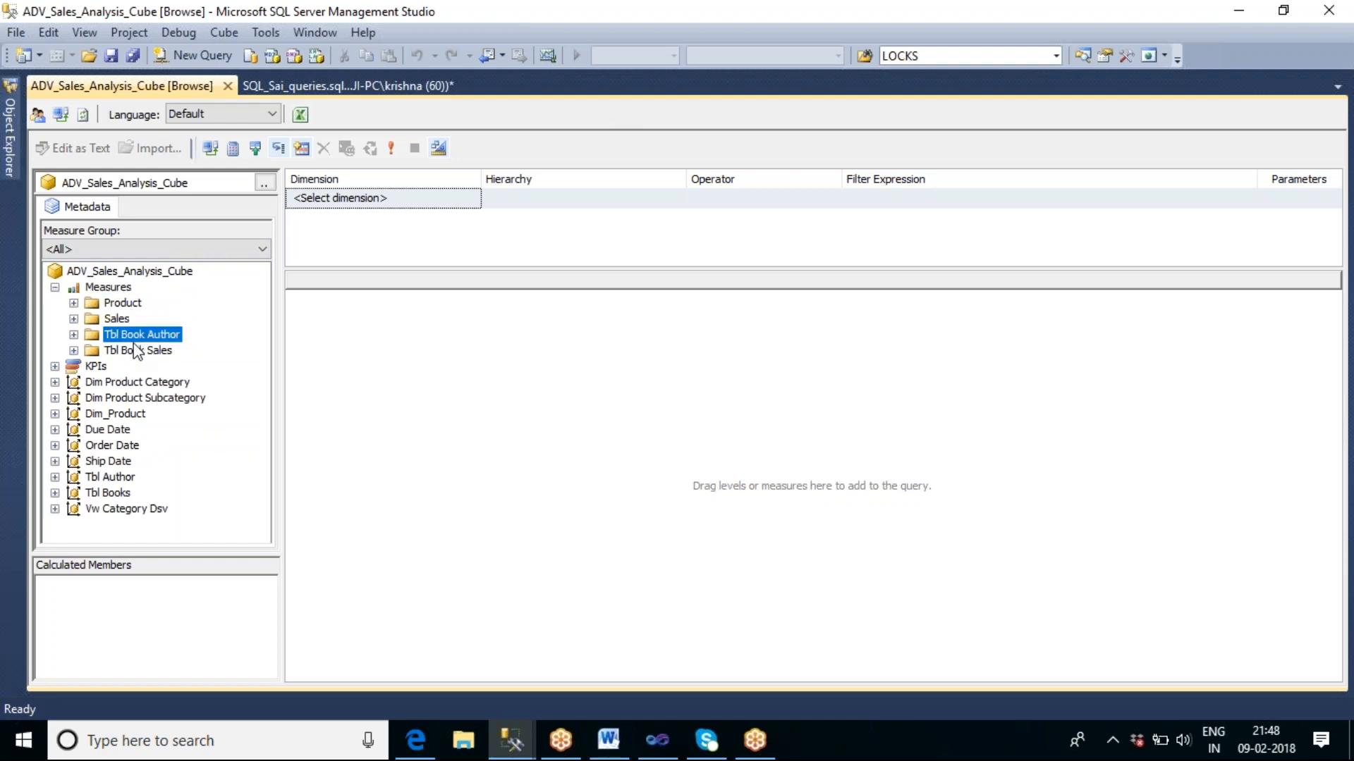
pyautogui.click(121, 385)
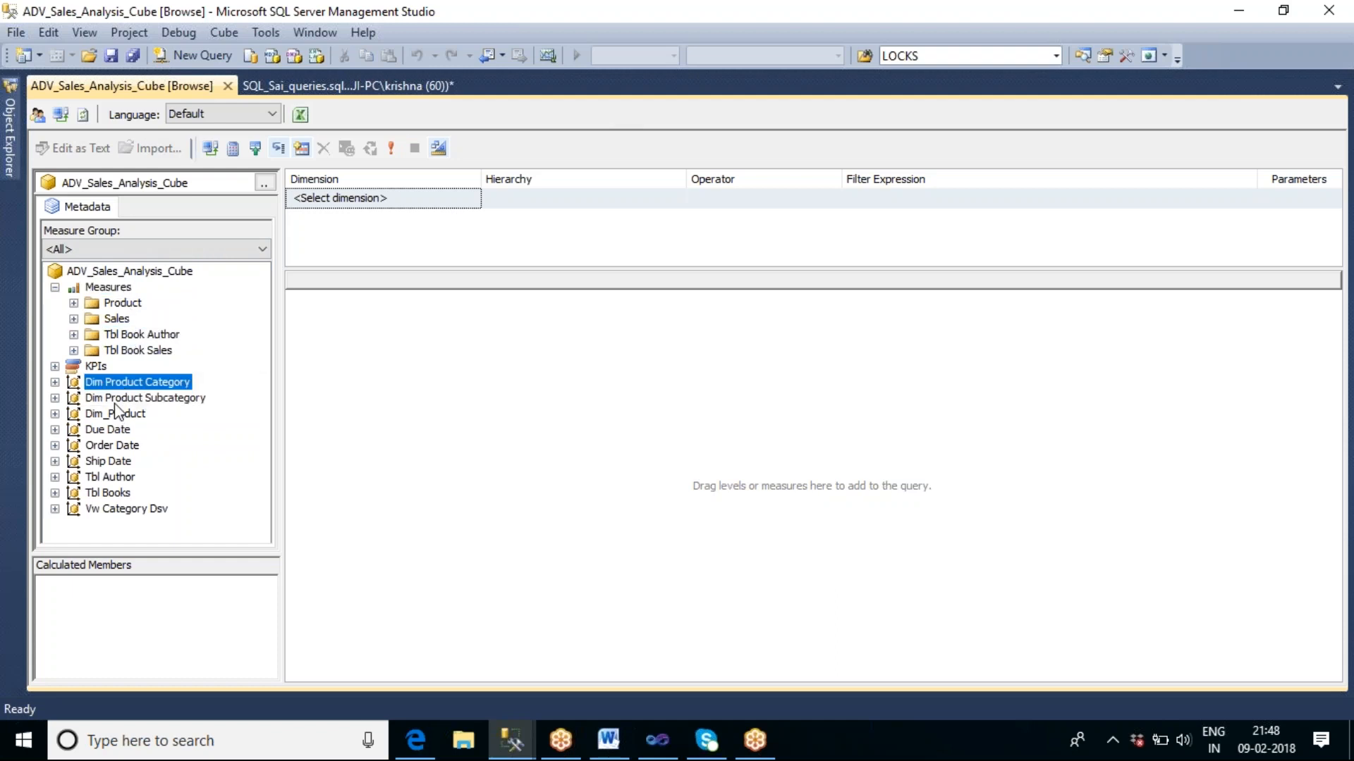
pyautogui.click(117, 402)
pyautogui.click(116, 417)
pyautogui.click(117, 433)
pyautogui.click(121, 448)
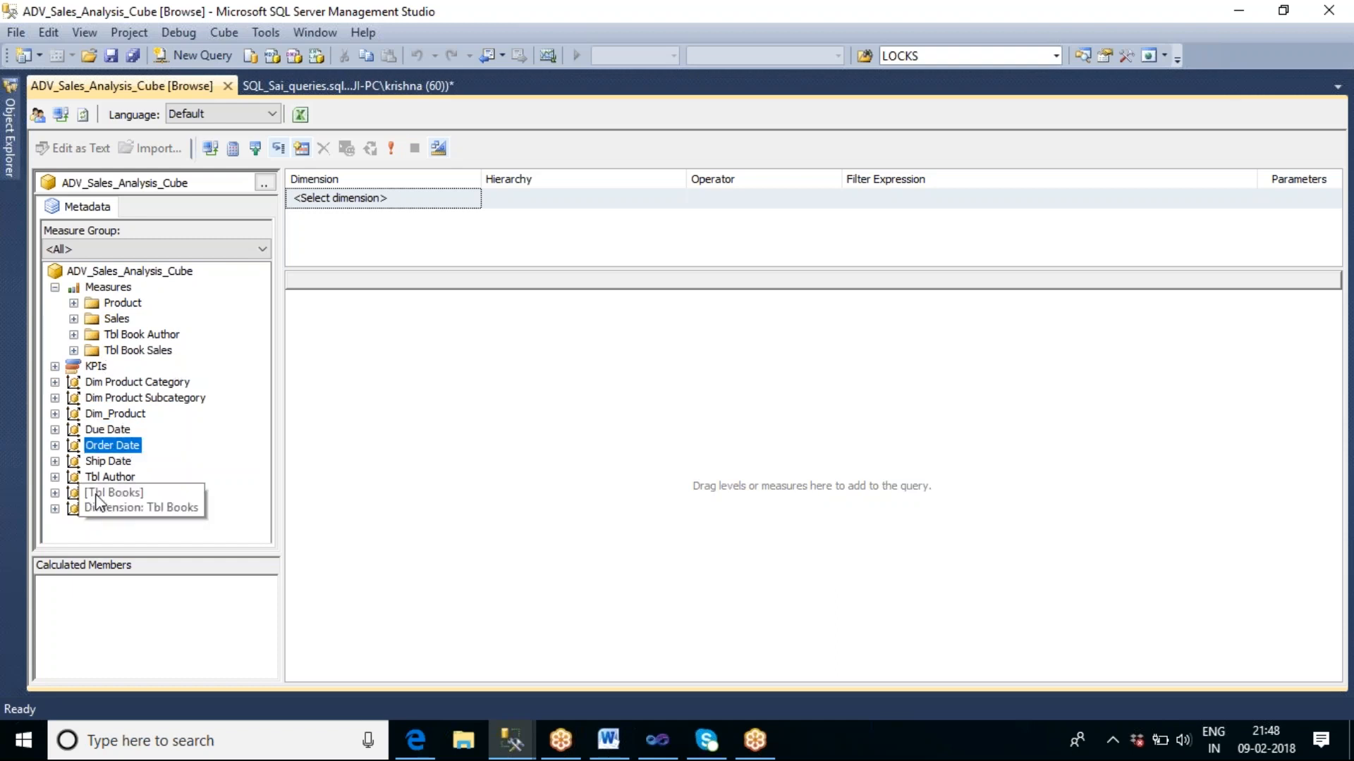
# Add the Sales Amount measure from the Sales group to the query, widen its column, and collapse the group.
pyautogui.click(73, 319)
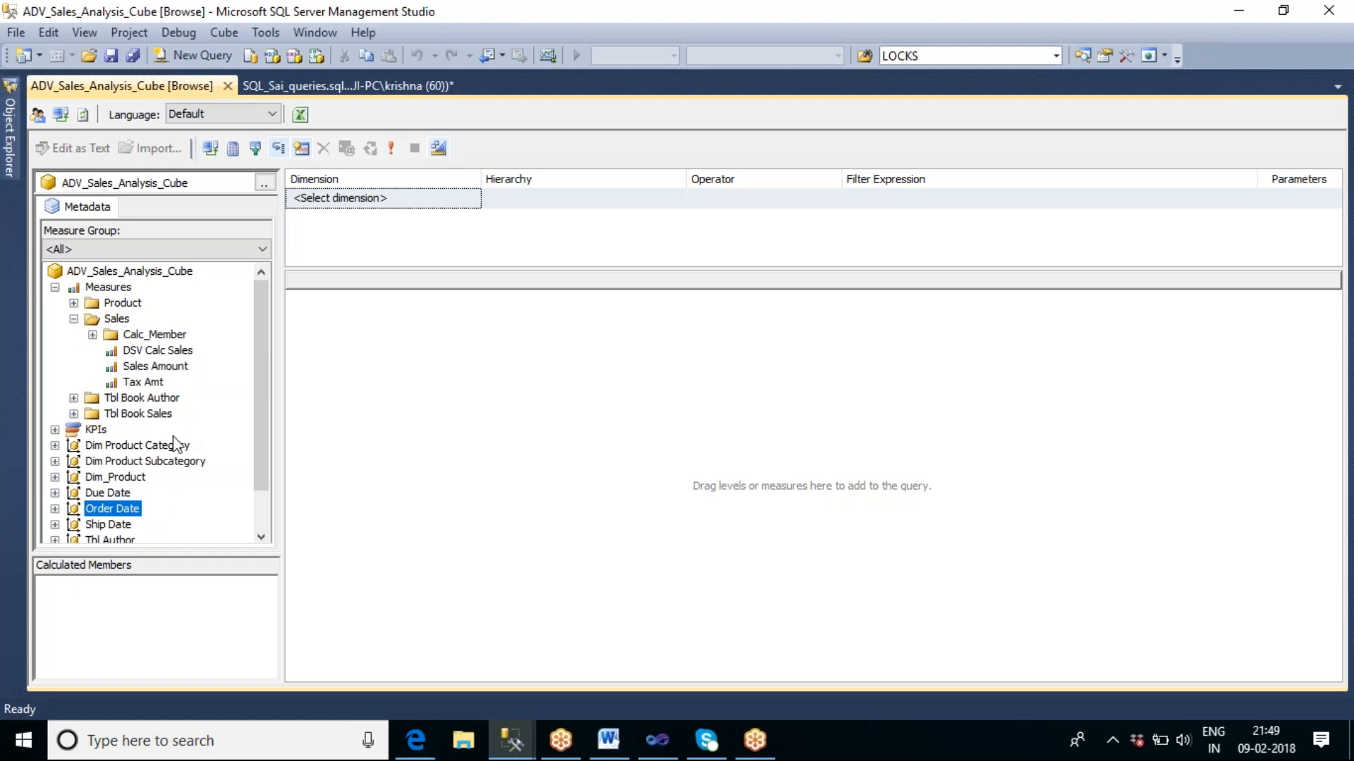
pyautogui.click(156, 367)
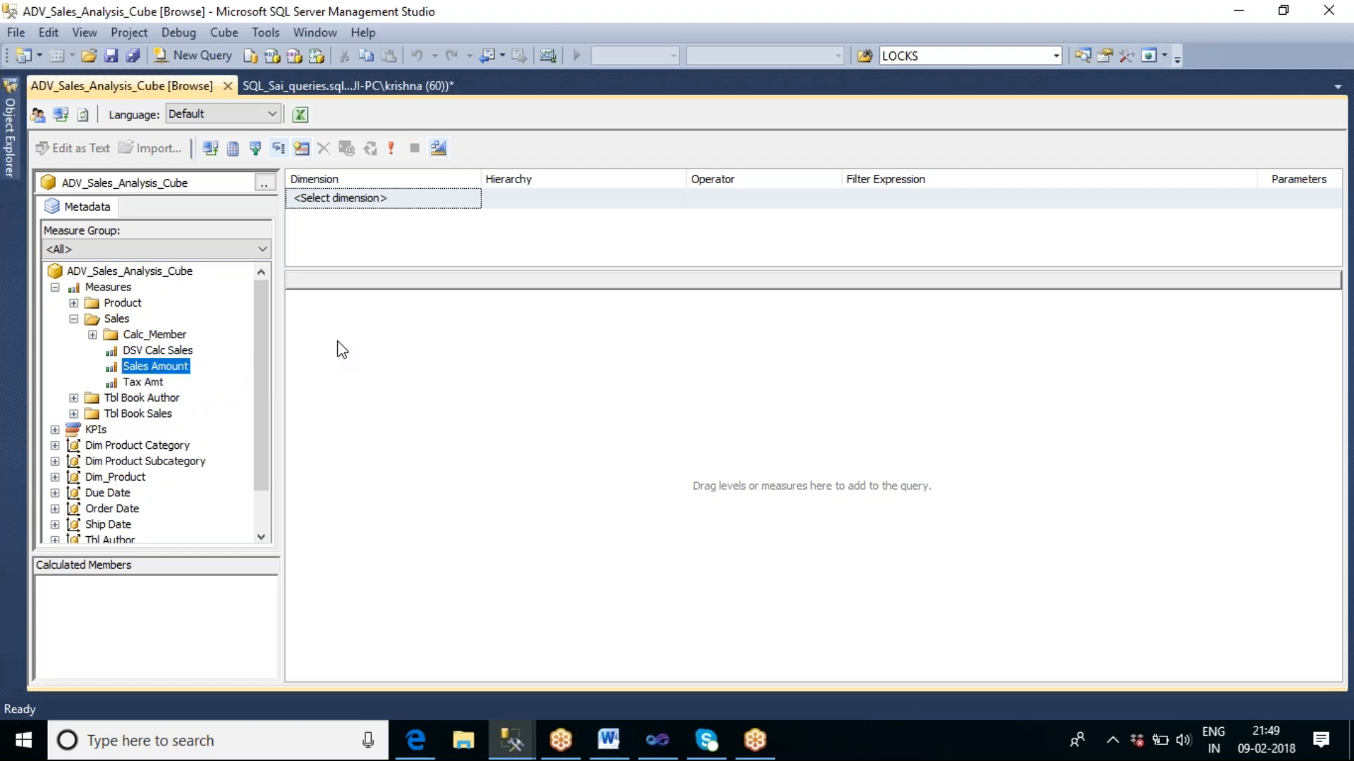
pyautogui.moveTo(156, 367); pyautogui.dragTo(342, 349)
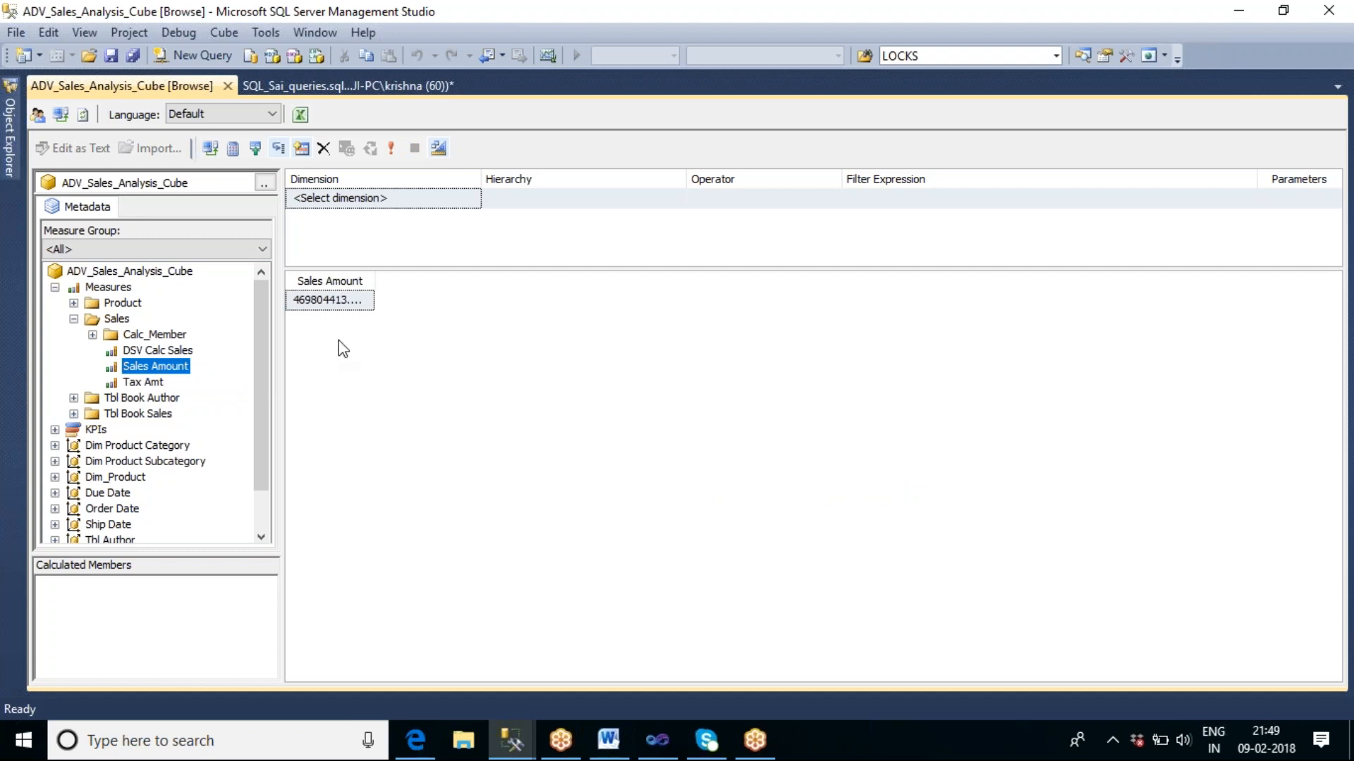
pyautogui.moveTo(374, 285); pyautogui.dragTo(432, 286)
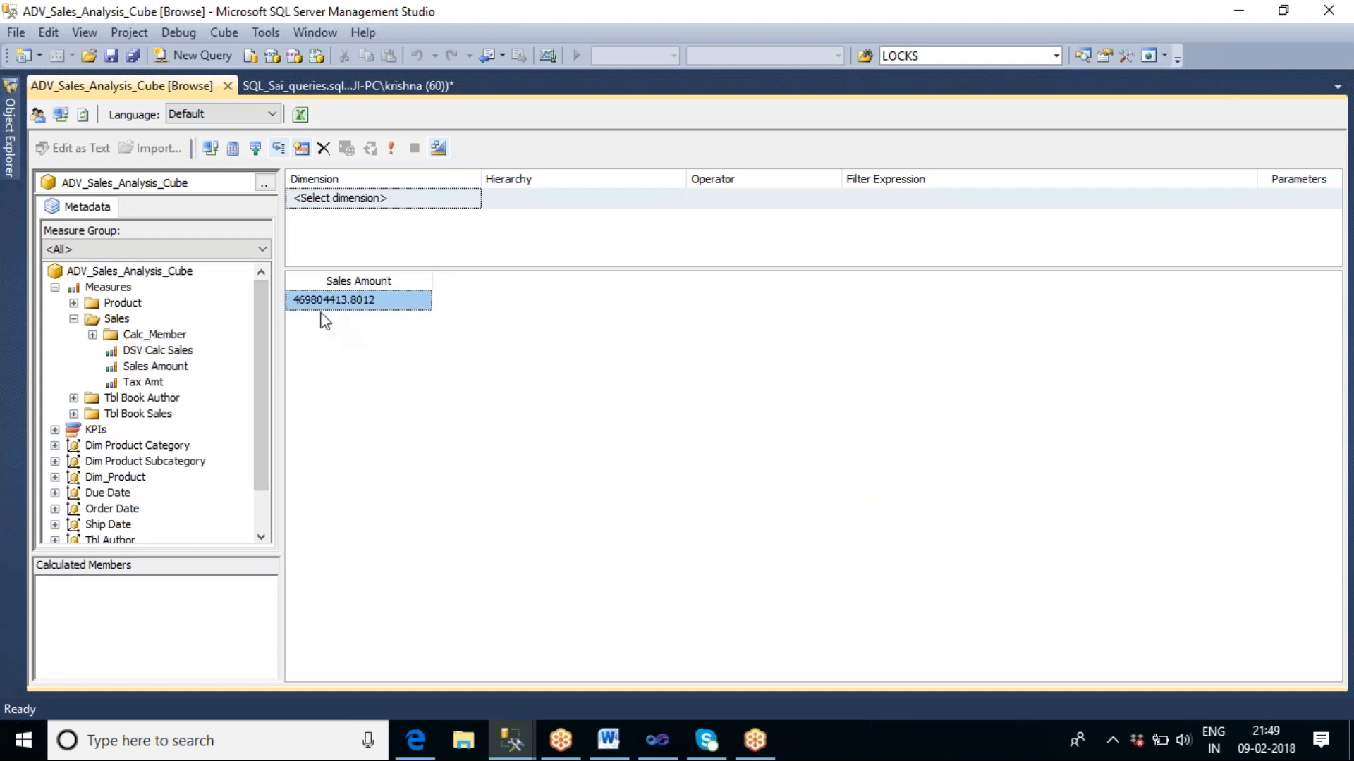
pyautogui.click(74, 319)
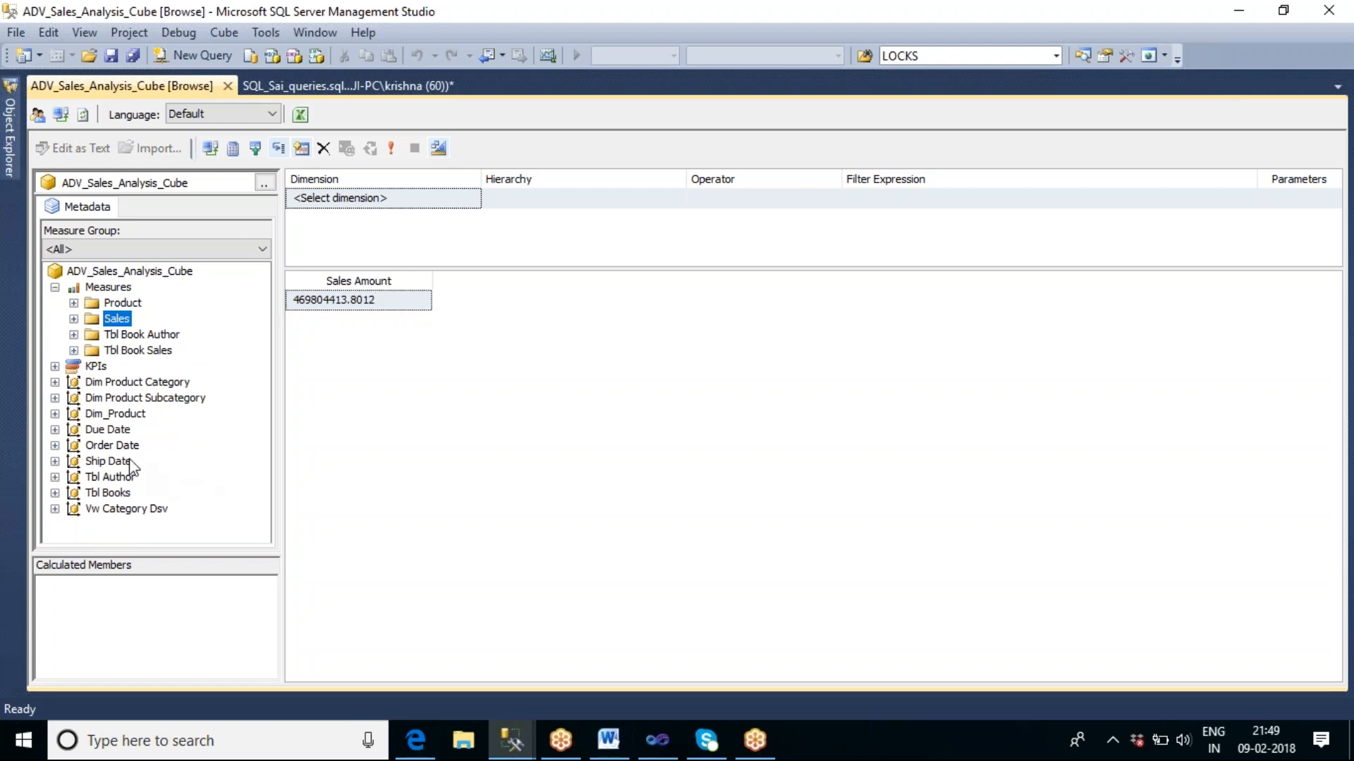
# Expand the Order Date dimension and review its quarter, semester, year, date key, month and hierarchy entries.
pyautogui.click(112, 447)
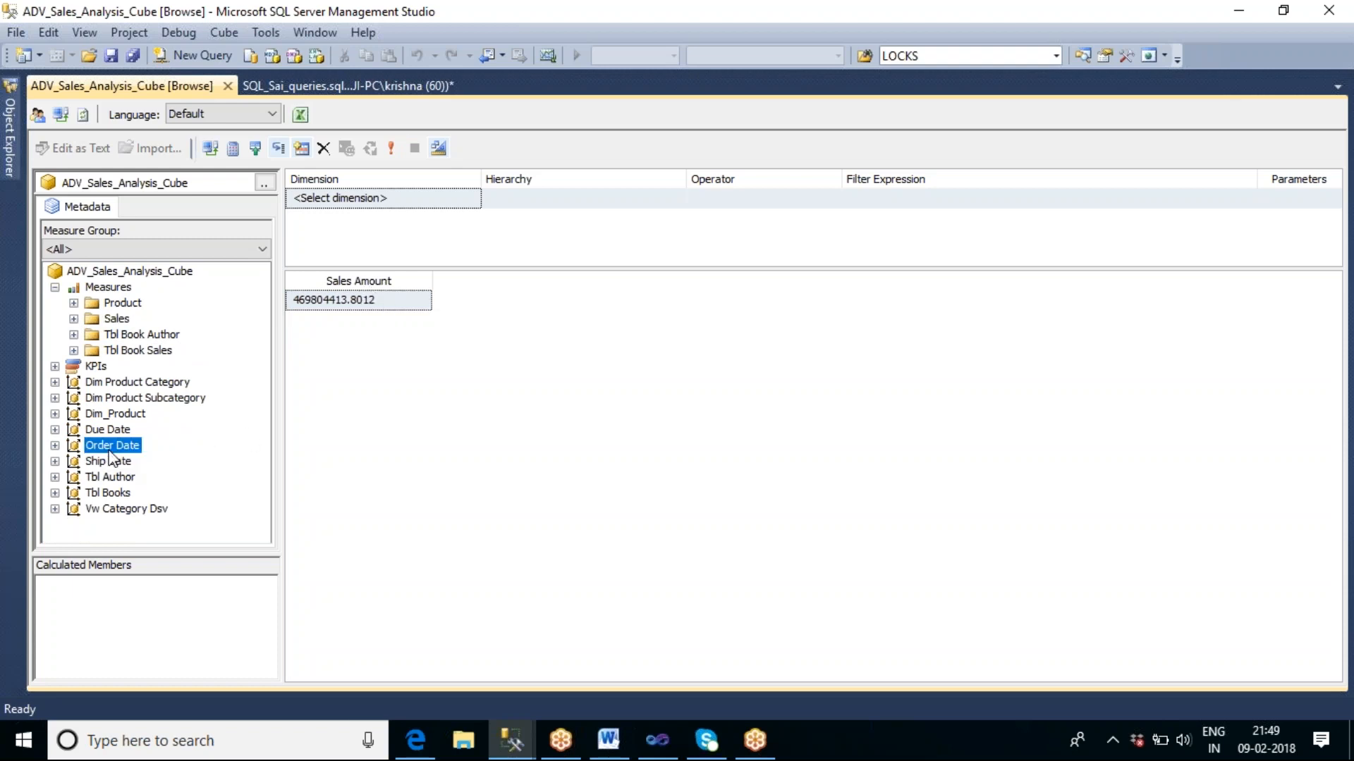
pyautogui.click(54, 445)
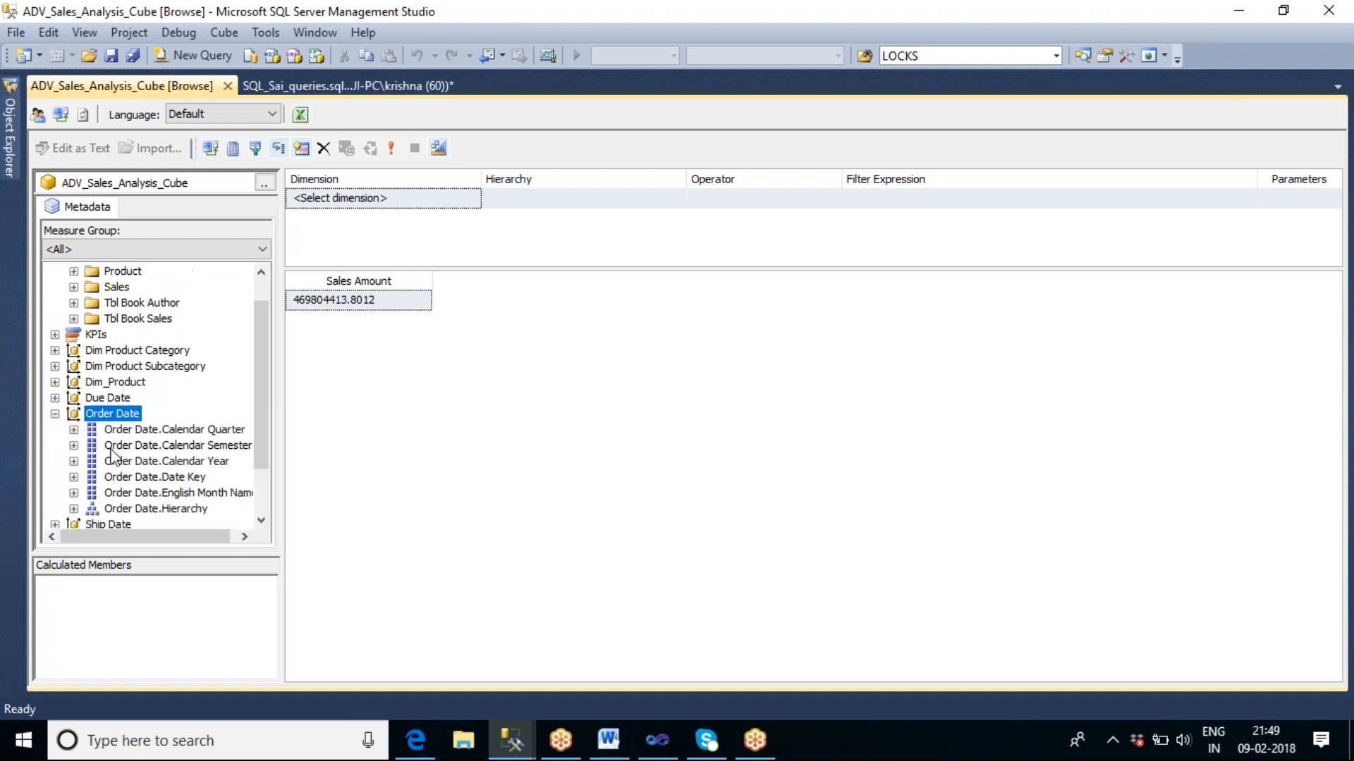
pyautogui.click(141, 432)
pyautogui.click(141, 447)
pyautogui.click(145, 462)
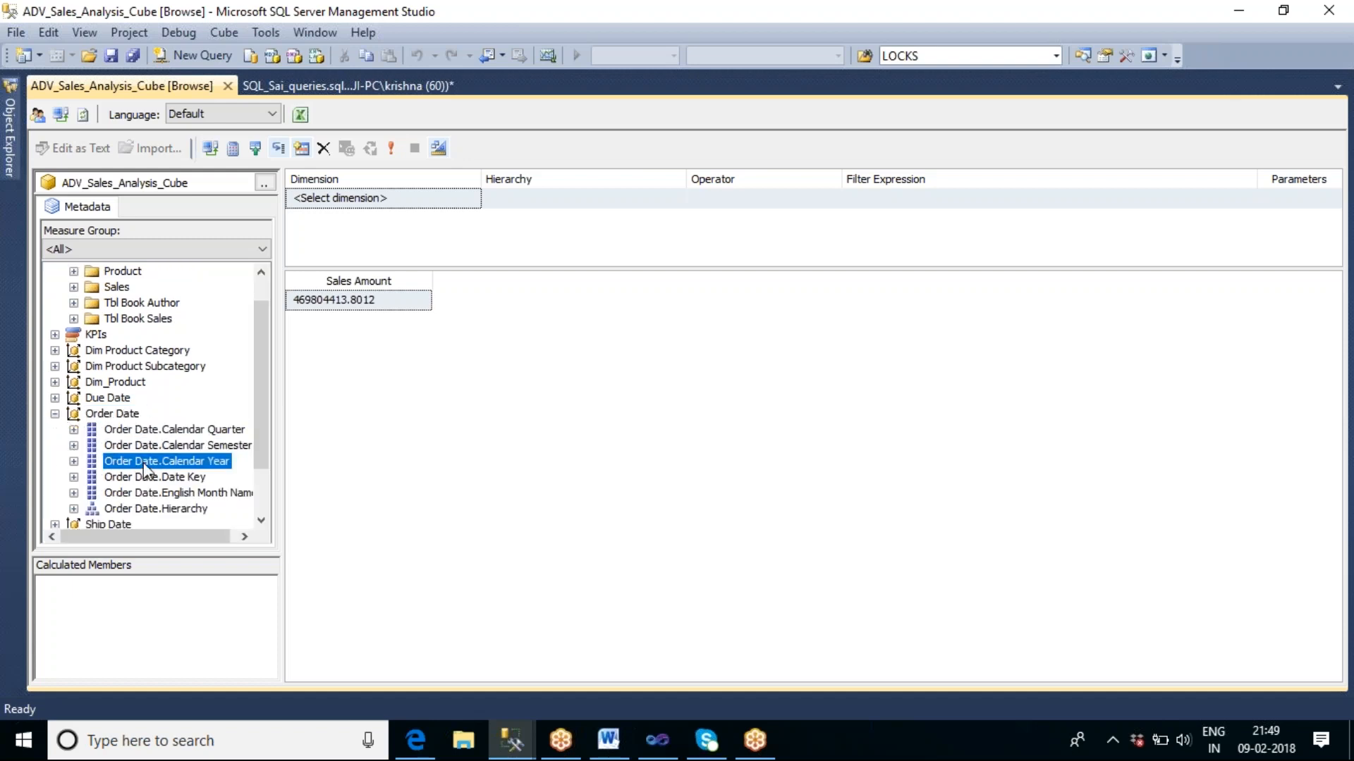
pyautogui.click(164, 478)
pyautogui.click(176, 493)
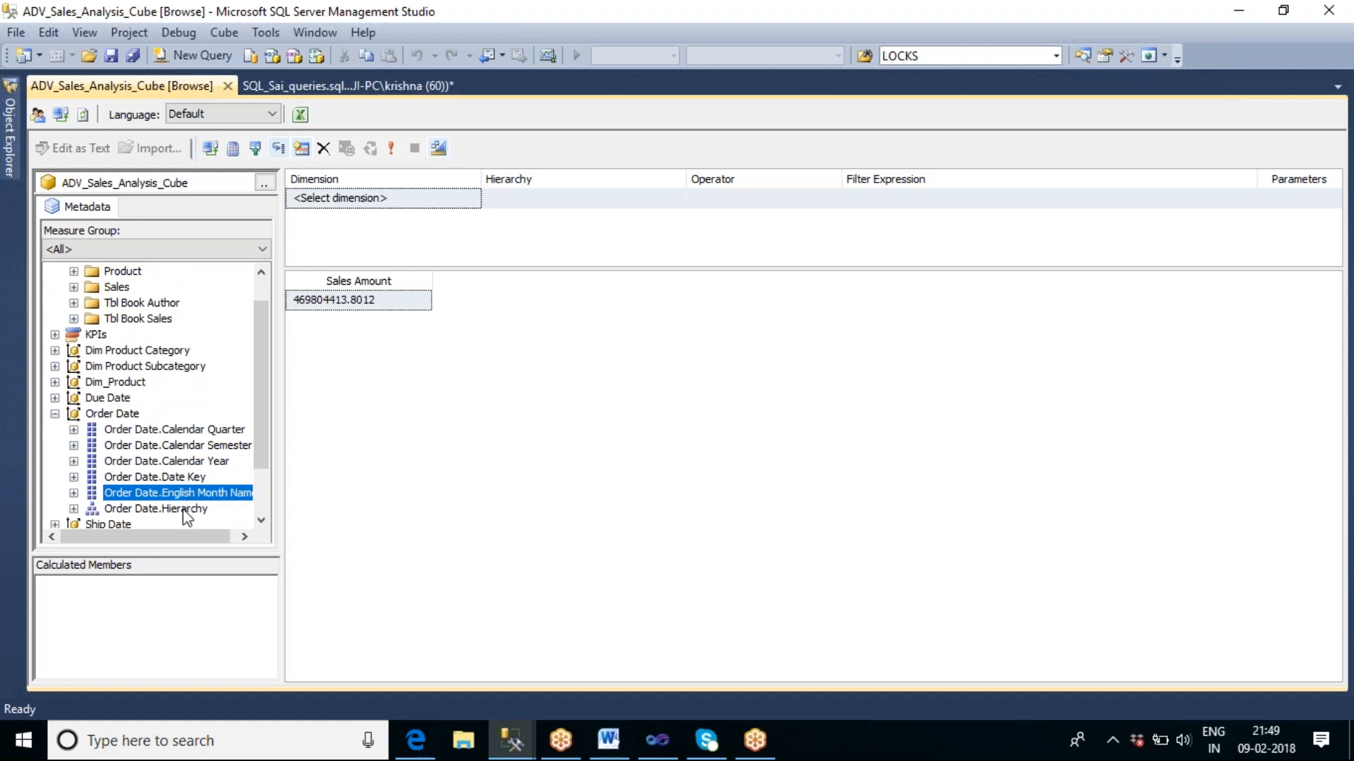
pyautogui.click(184, 509)
pyautogui.click(187, 462)
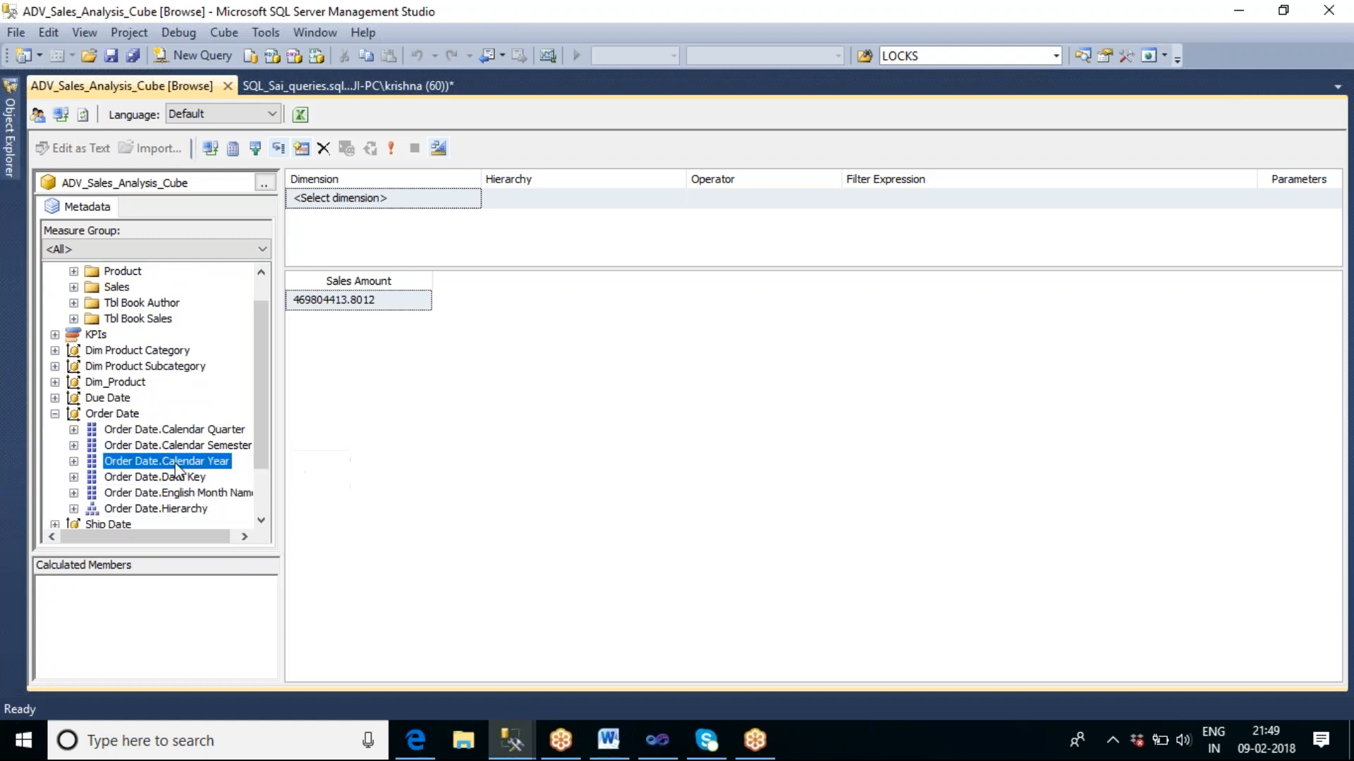
# Break down Sales Amount by Order Date Calendar Year and English Month Name, and check the monthly rows.
pyautogui.moveTo(121, 461); pyautogui.dragTo(289, 423)
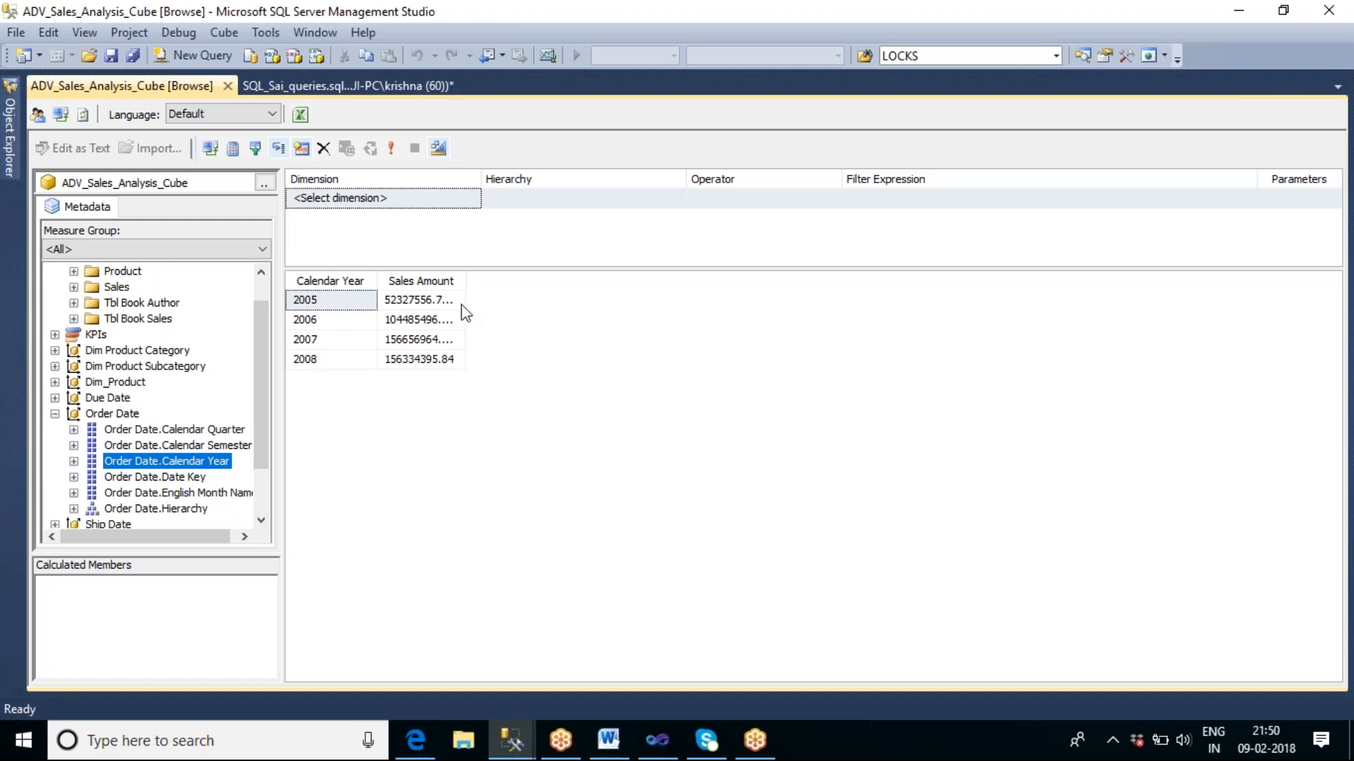
pyautogui.moveTo(466, 275); pyautogui.dragTo(530, 275)
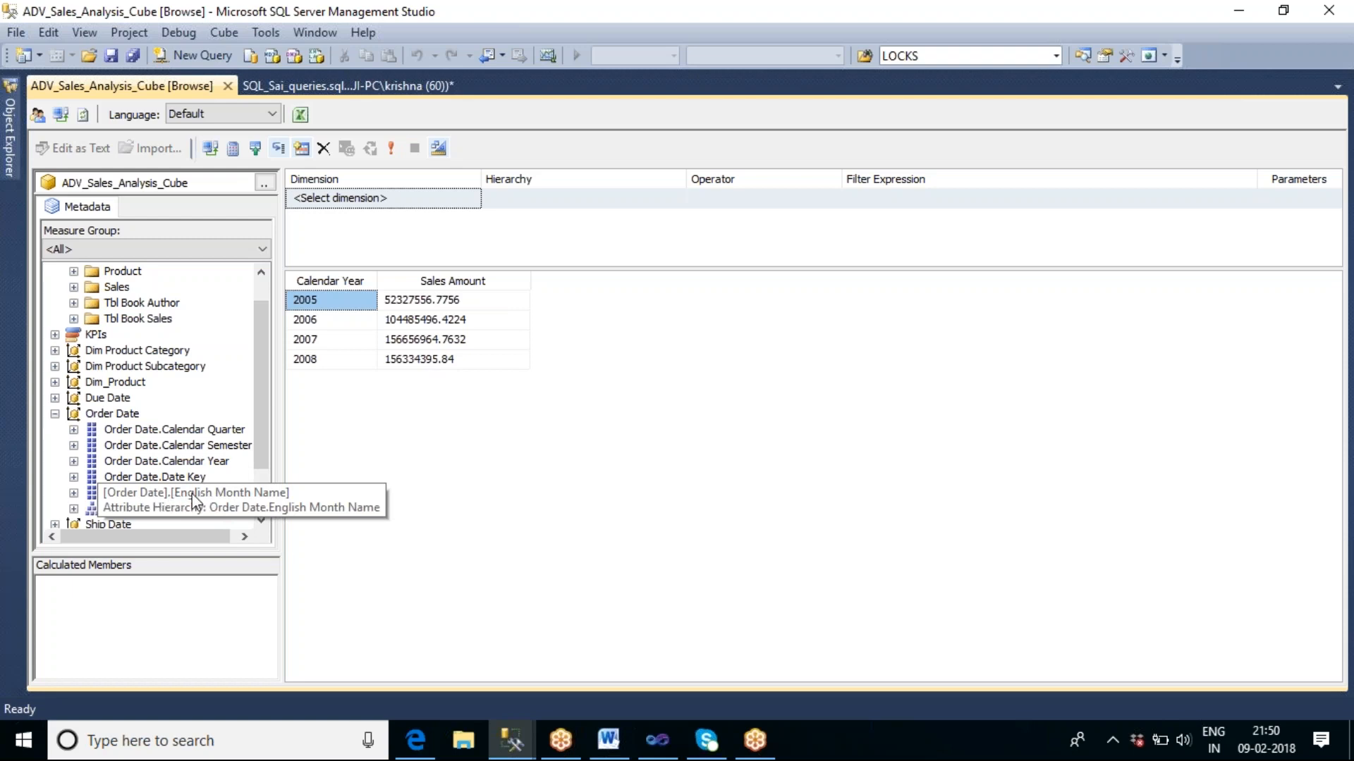
pyautogui.moveTo(193, 500); pyautogui.dragTo(368, 397)
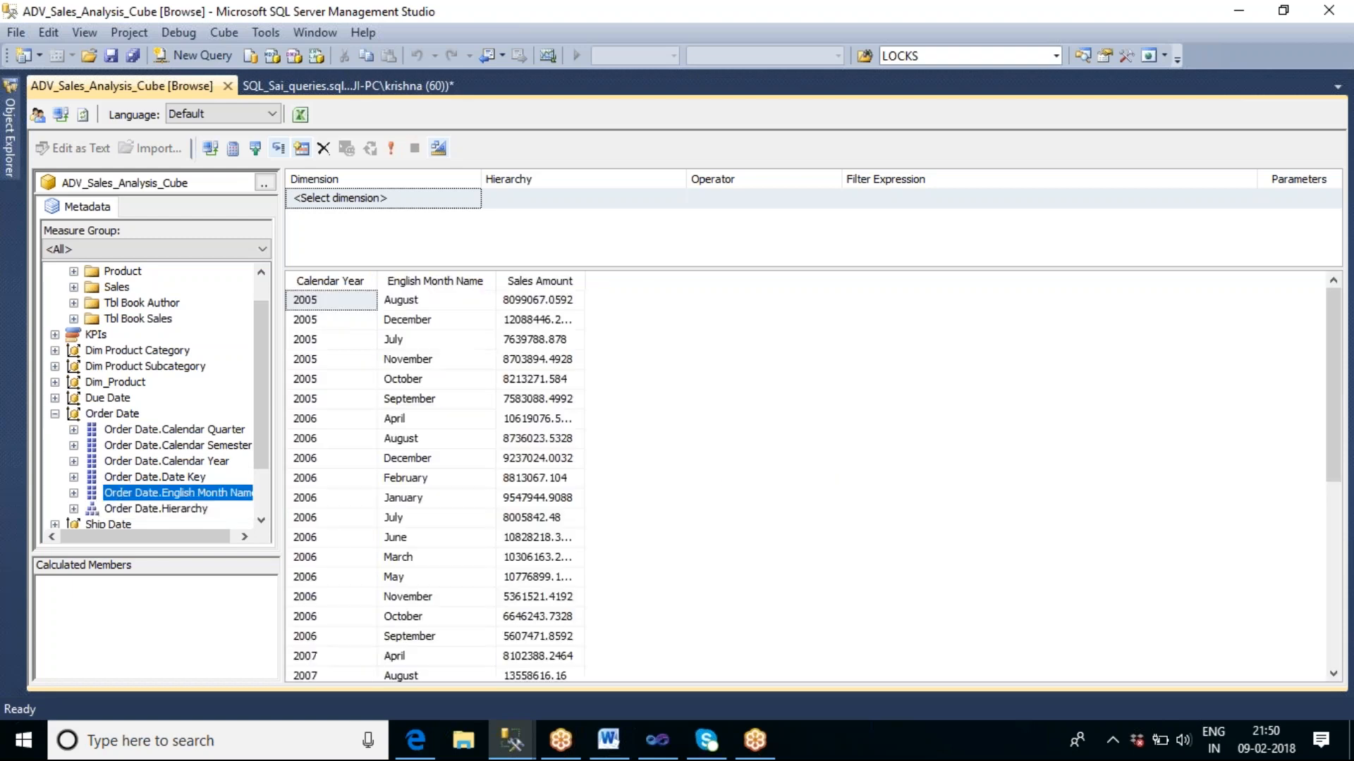
pyautogui.click(332, 319)
pyautogui.click(410, 302)
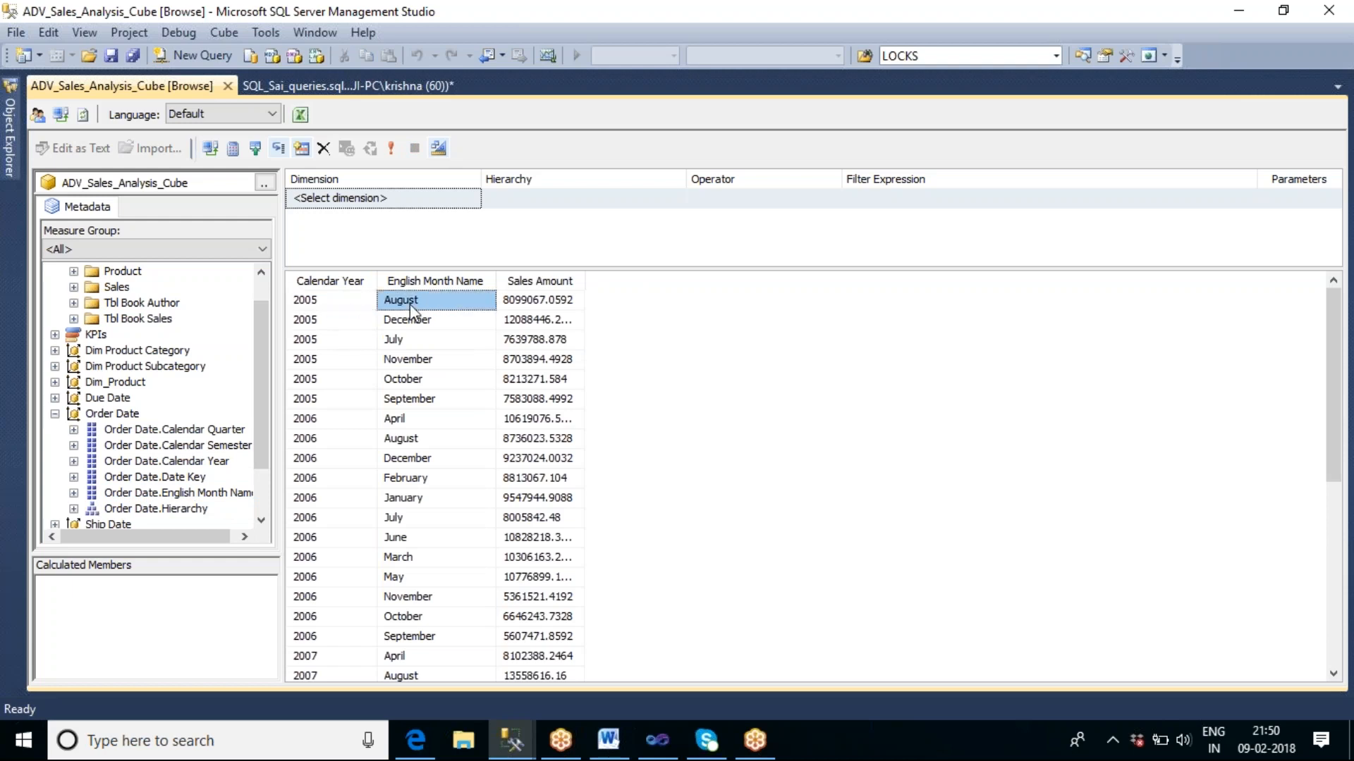
pyautogui.click(506, 305)
pyautogui.click(522, 326)
pyautogui.click(568, 340)
pyautogui.click(556, 379)
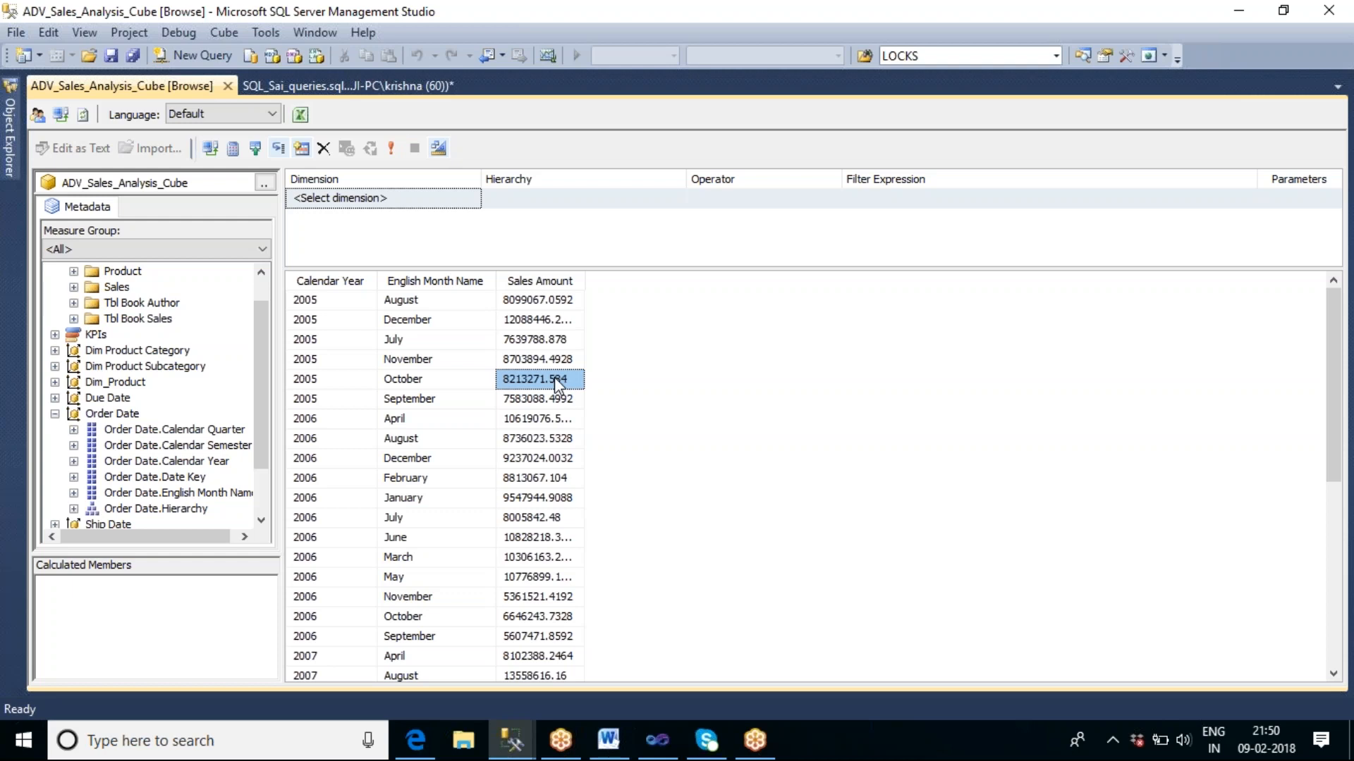
# Replace the month and year columns with English Product Category Name from Dim Product Category, and review sales per category.
pyautogui.moveTo(456, 295); pyautogui.dragTo(229, 494)
pyautogui.moveTo(353, 287); pyautogui.dragTo(212, 486)
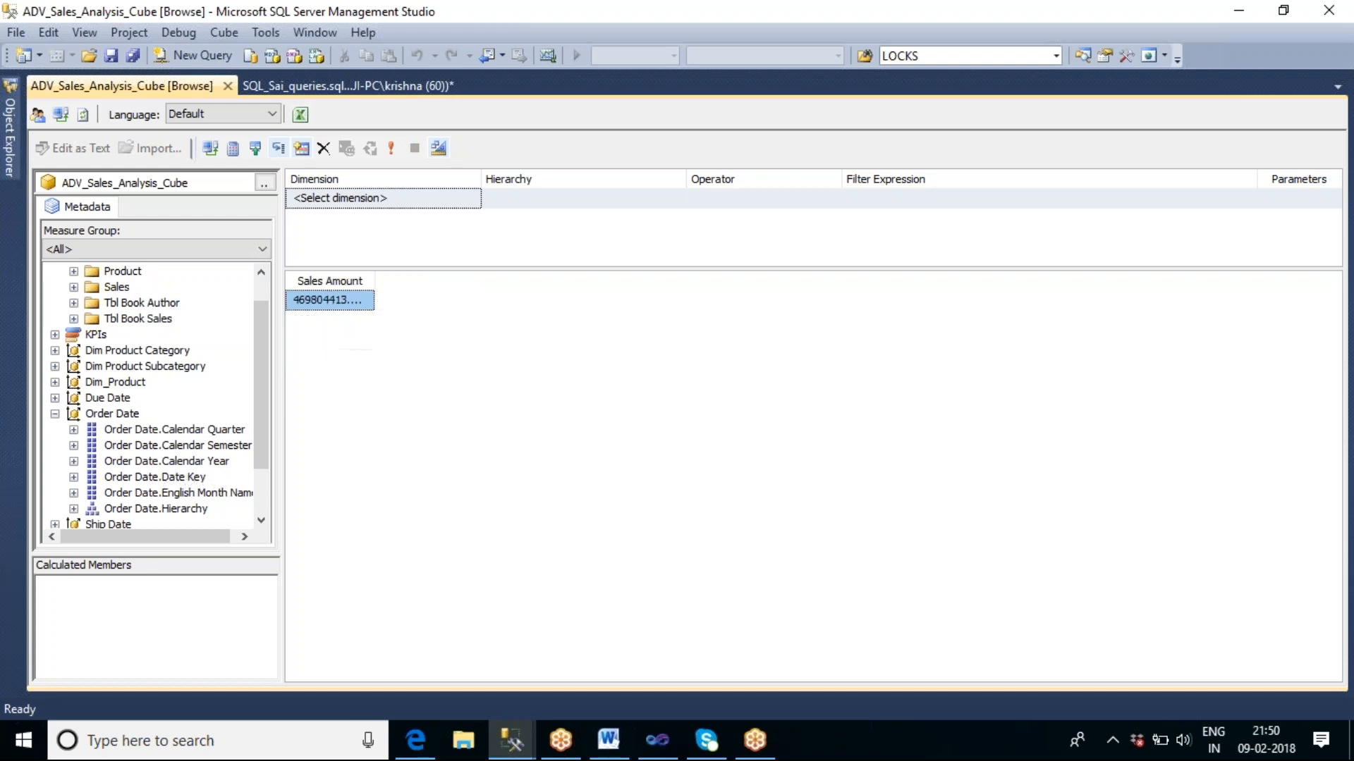
pyautogui.click(54, 350)
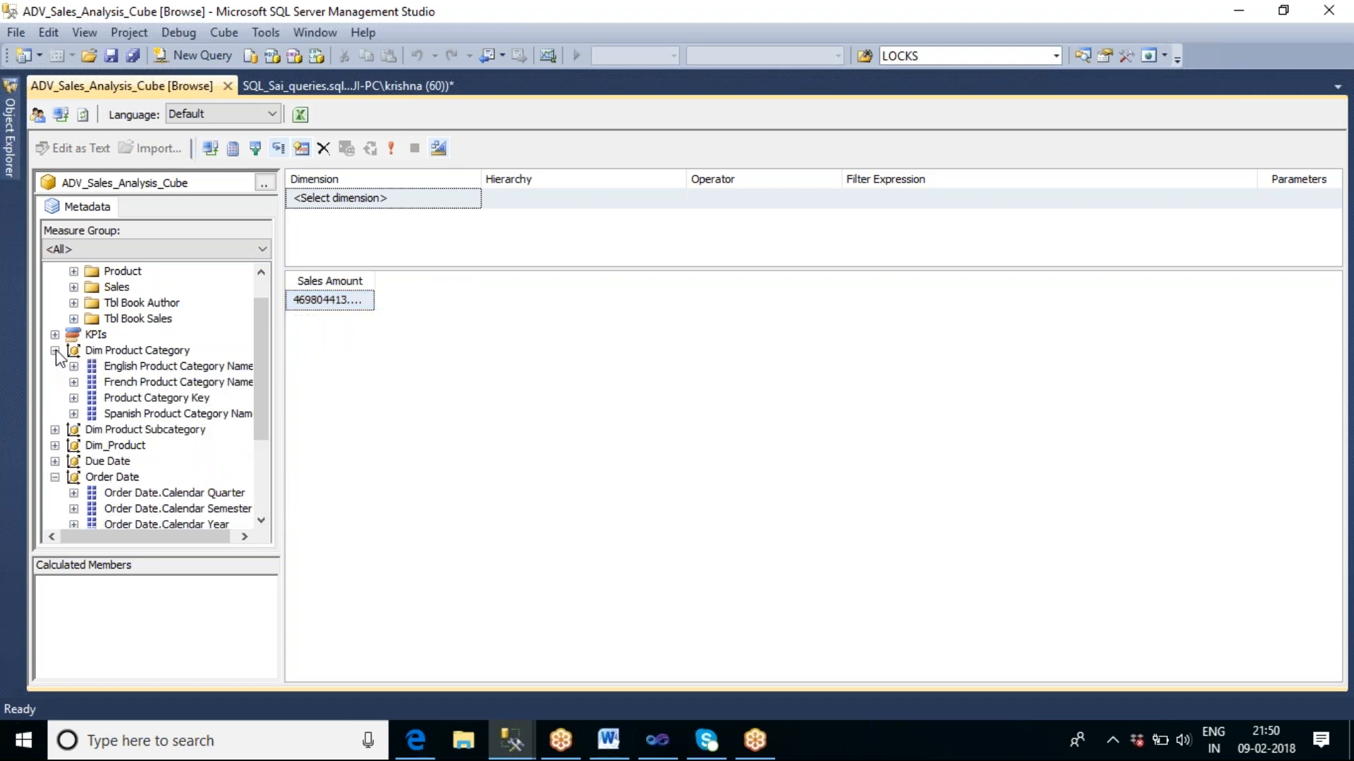
pyautogui.click(183, 368)
pyautogui.moveTo(183, 366); pyautogui.dragTo(304, 367)
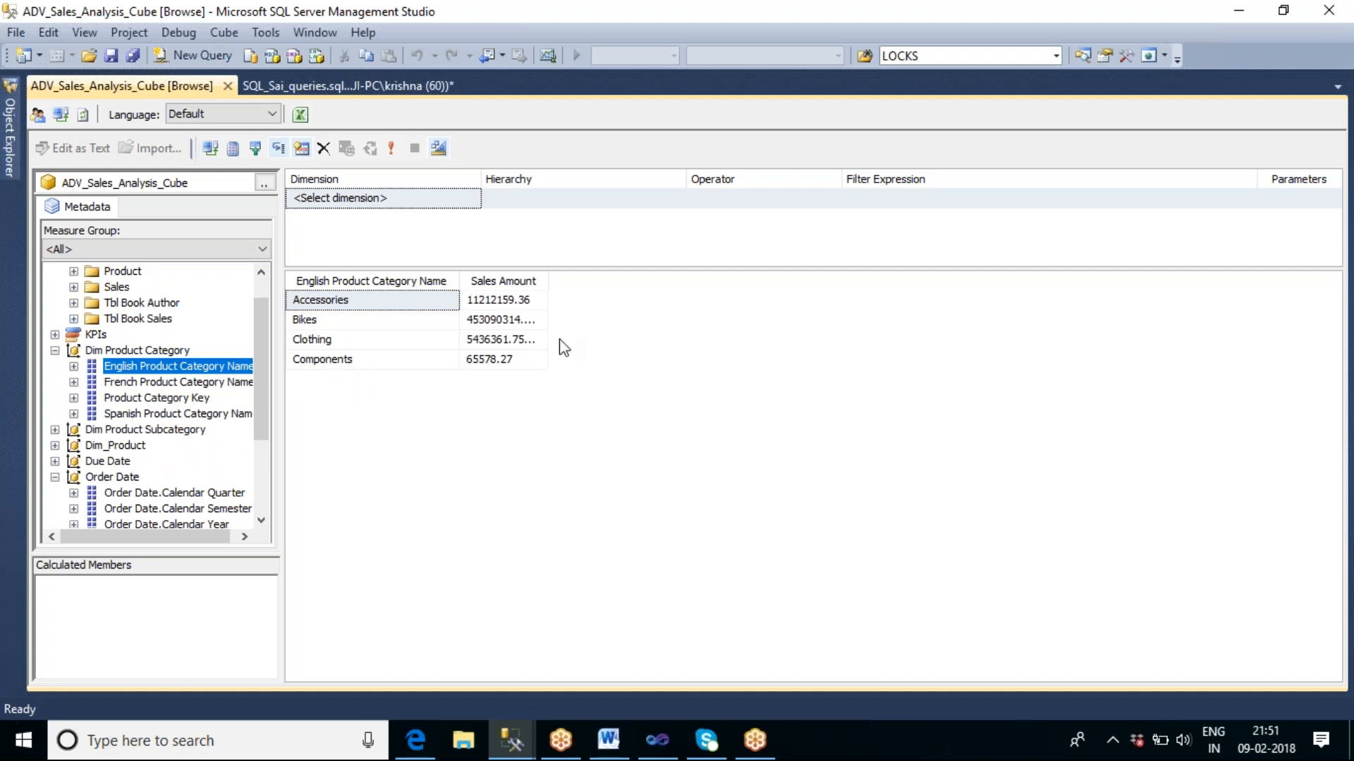
pyautogui.moveTo(548, 280); pyautogui.dragTo(586, 281)
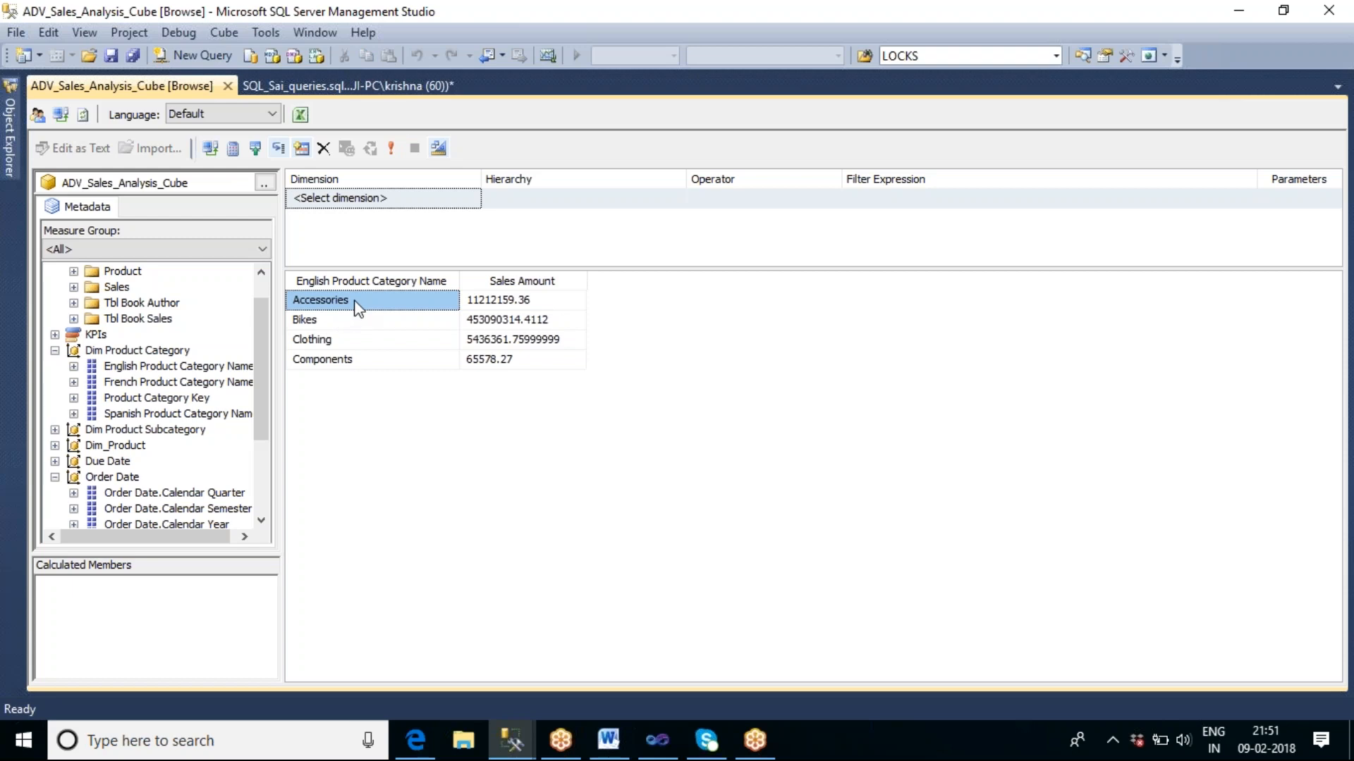
pyautogui.click(353, 345)
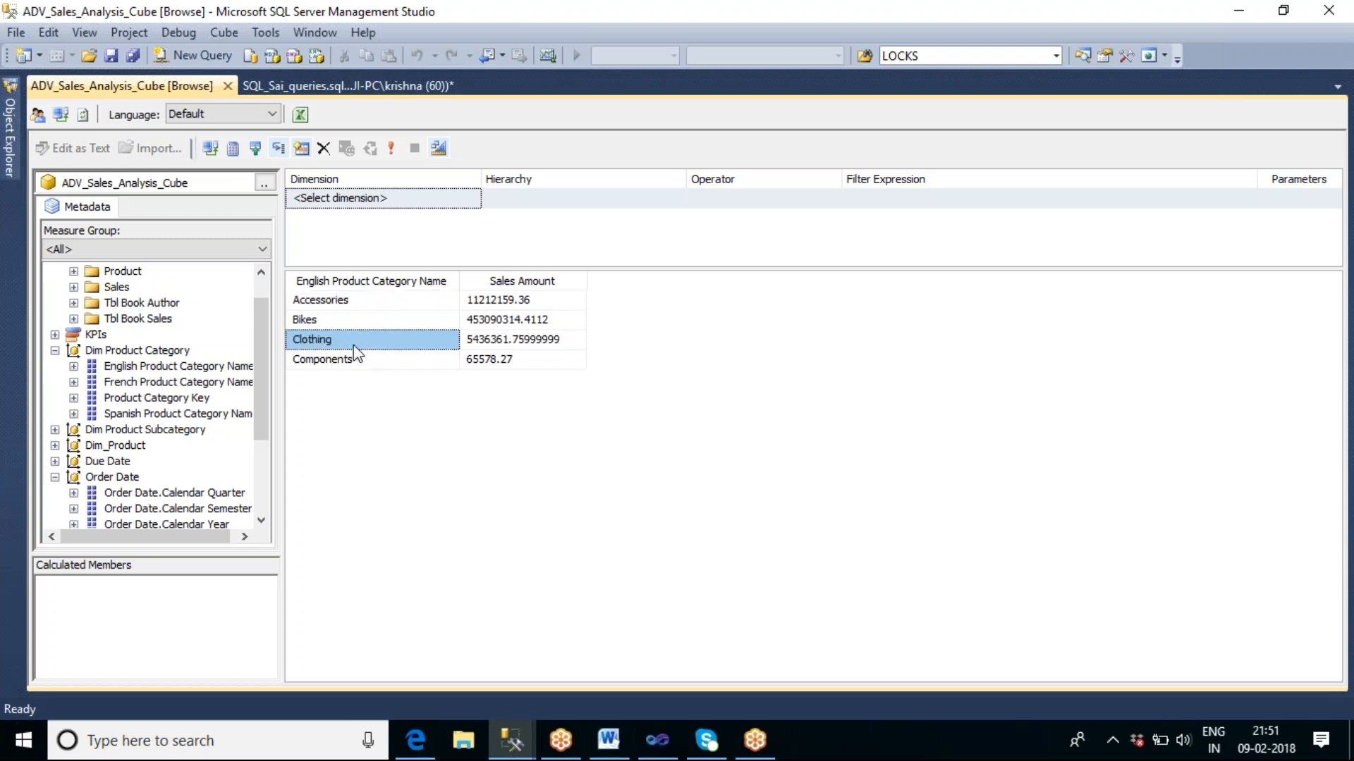
pyautogui.click(357, 303)
pyautogui.click(358, 322)
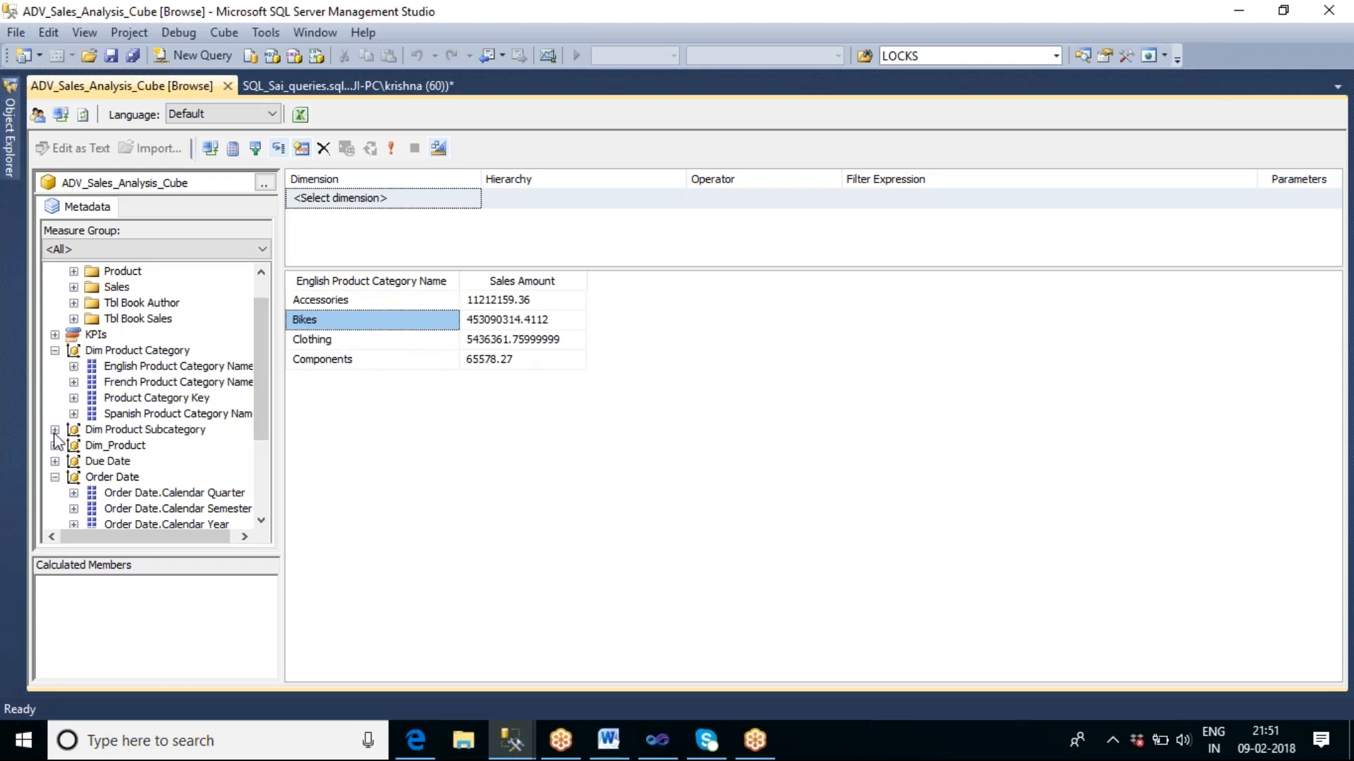
# Collapse Dim Product Category and add English Product Subcategory Name from Dim Product Subcategory to the query.
pyautogui.click(55, 351)
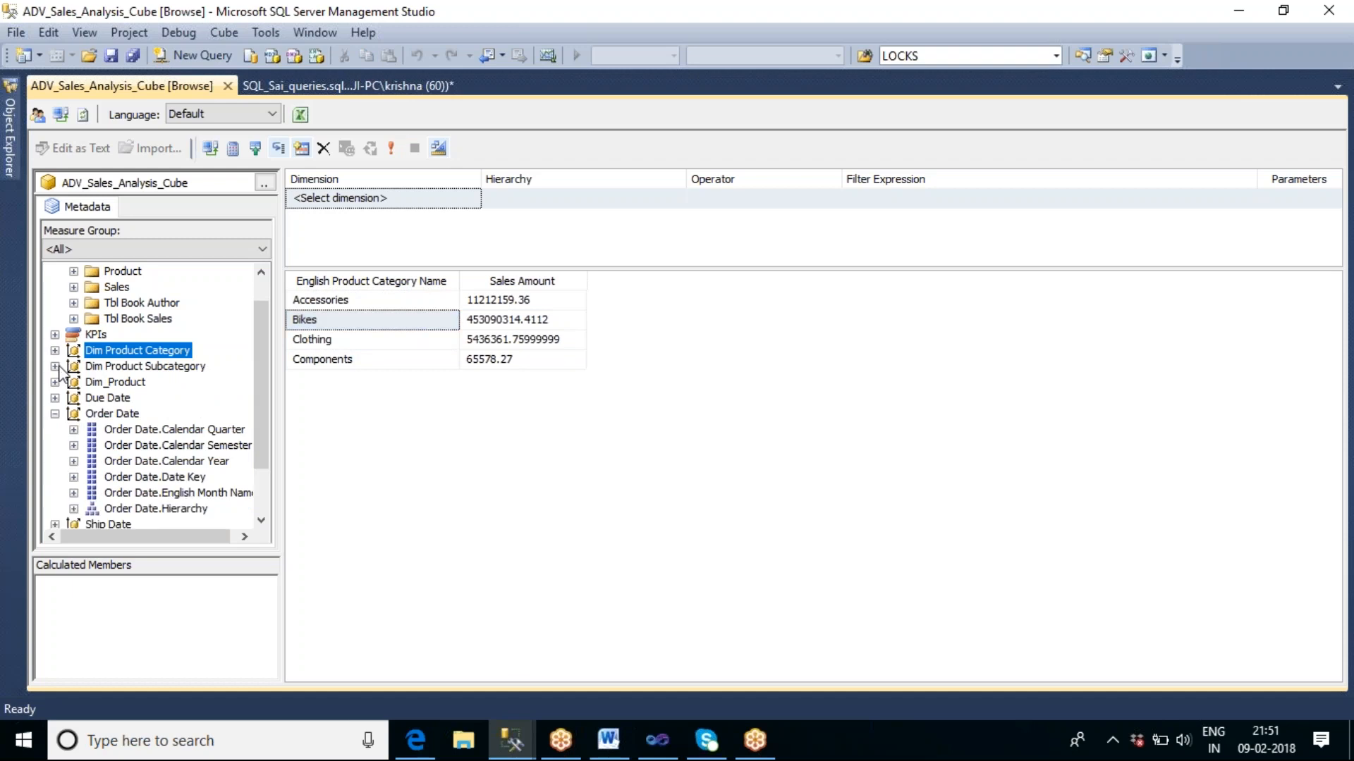
pyautogui.click(54, 366)
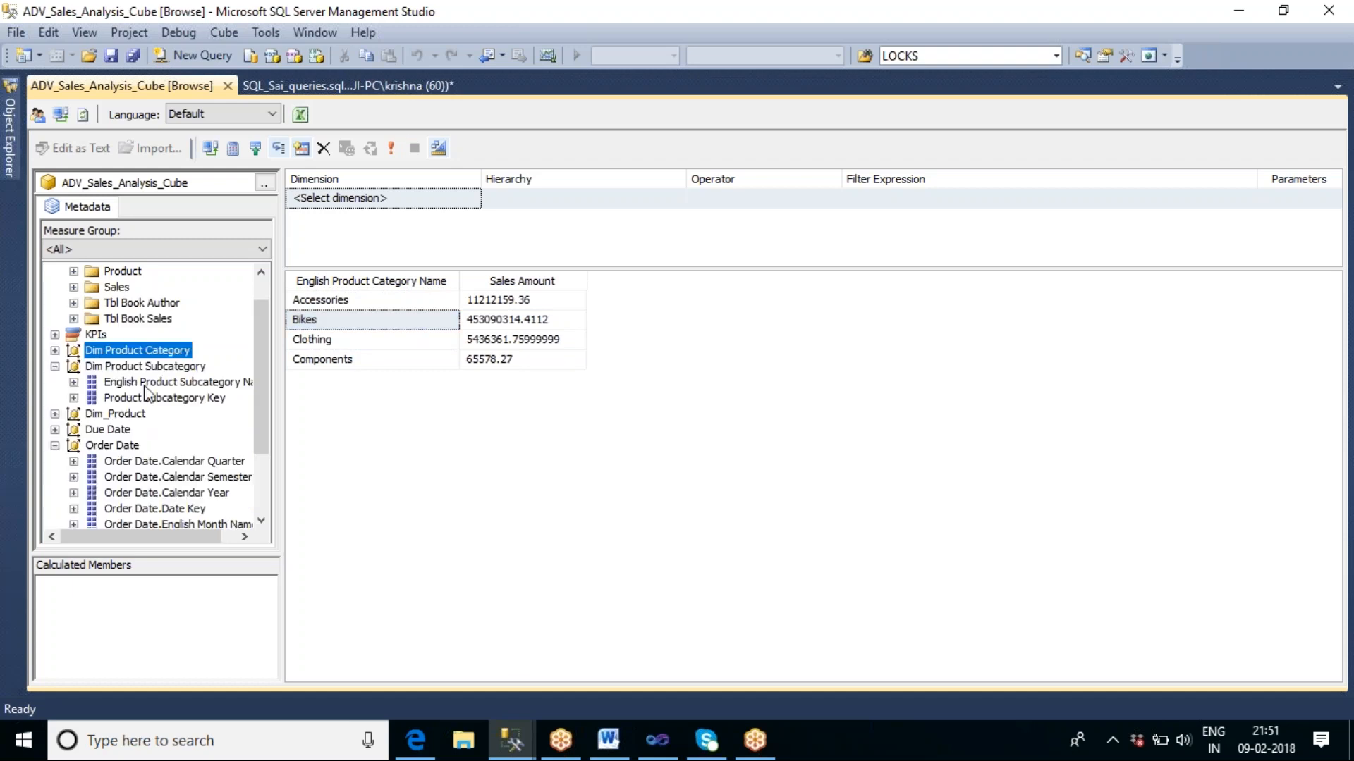
pyautogui.moveTo(218, 389); pyautogui.dragTo(387, 387)
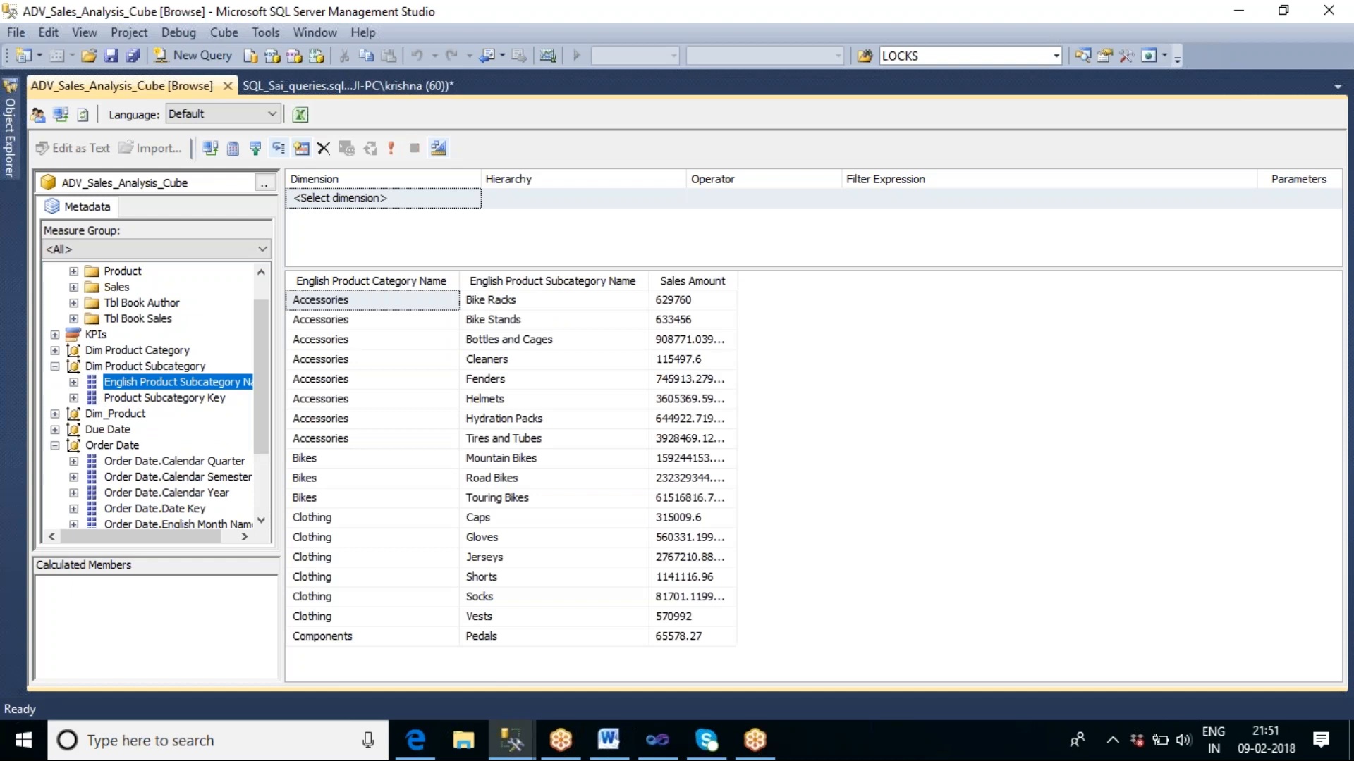
# Review the sales of the Bikes subcategories and add Order Date Calendar Year to the breakdown.
pyautogui.click(329, 460)
pyautogui.click(331, 477)
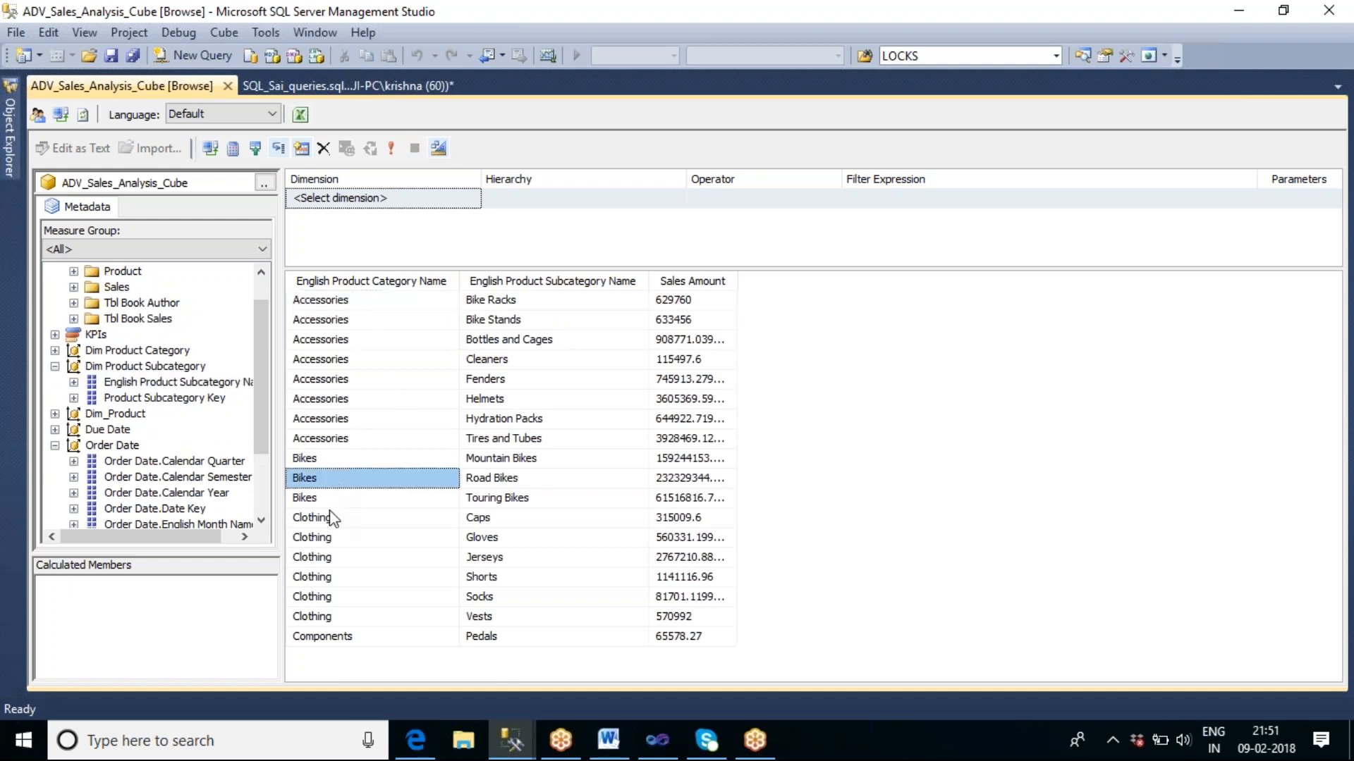
pyautogui.click(322, 497)
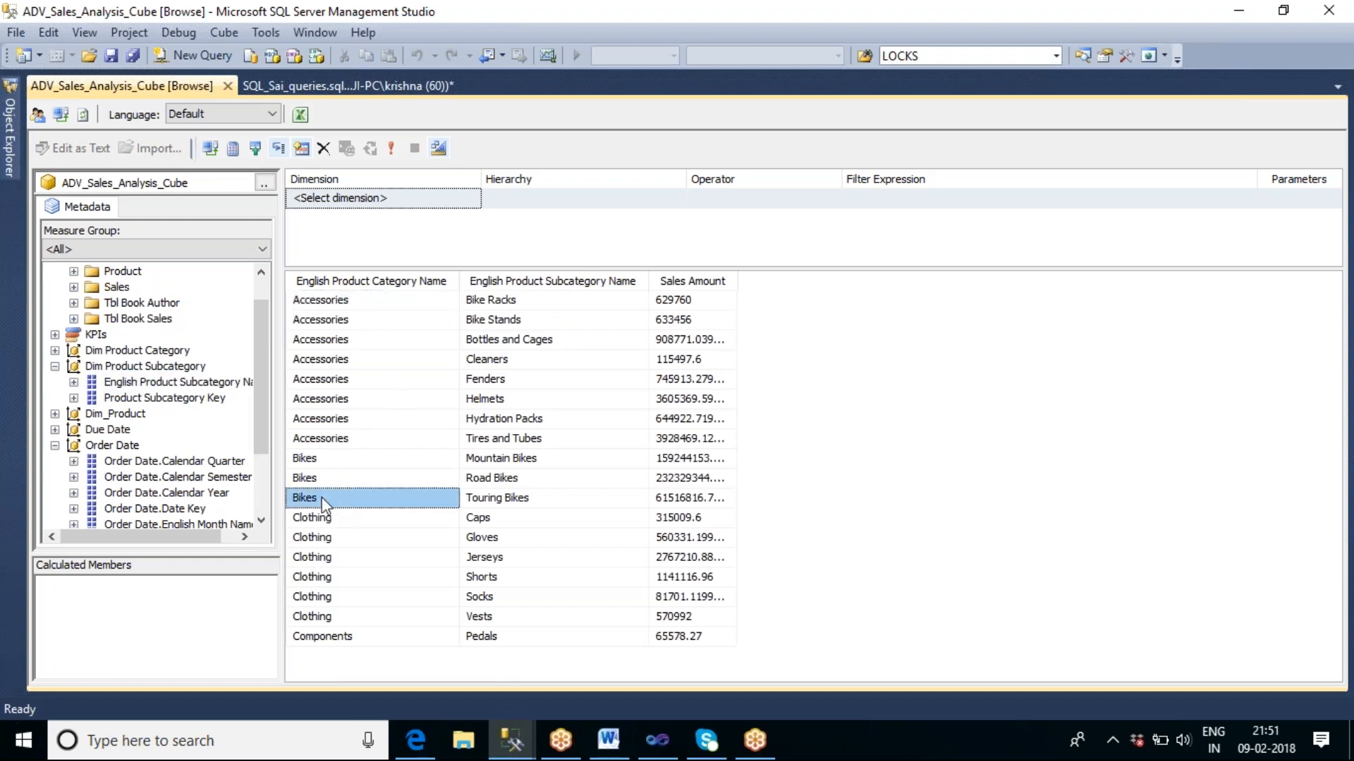
pyautogui.click(547, 463)
pyautogui.click(540, 483)
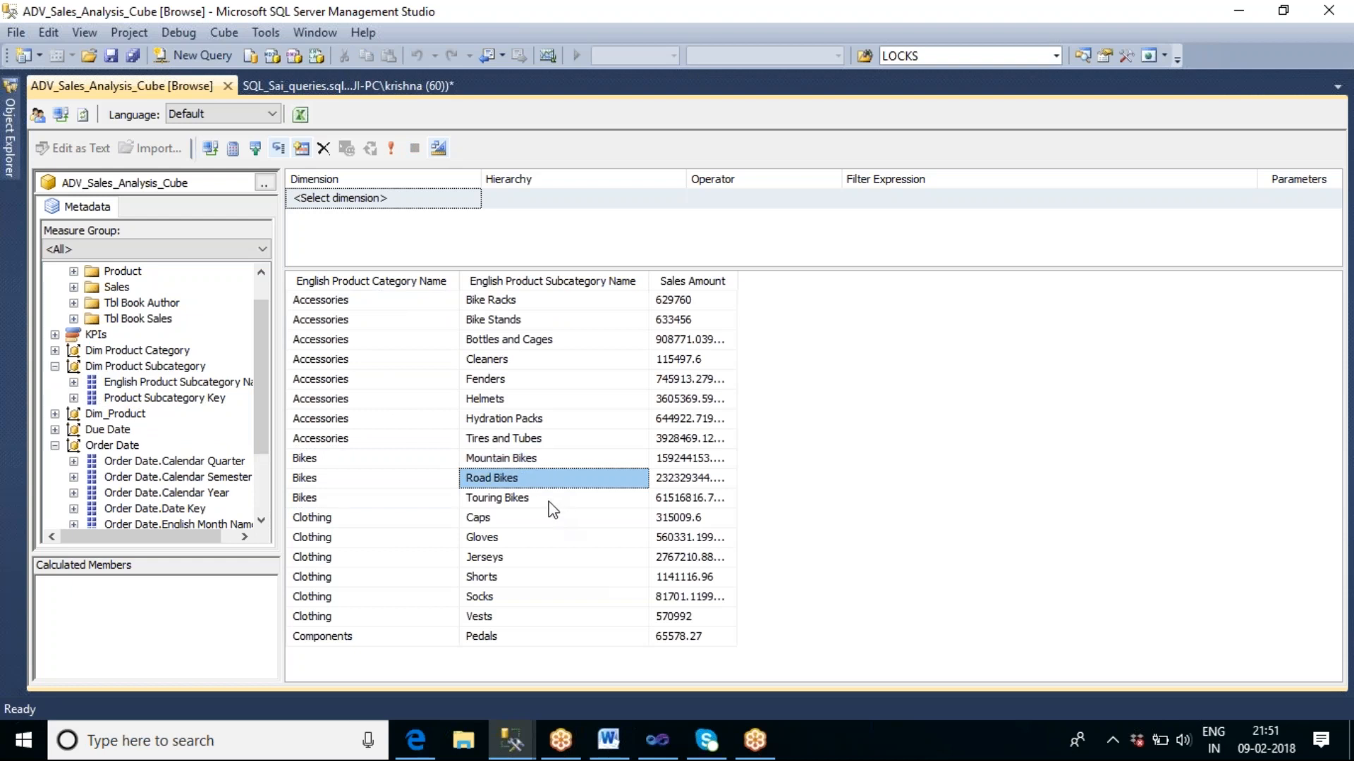
pyautogui.click(564, 500)
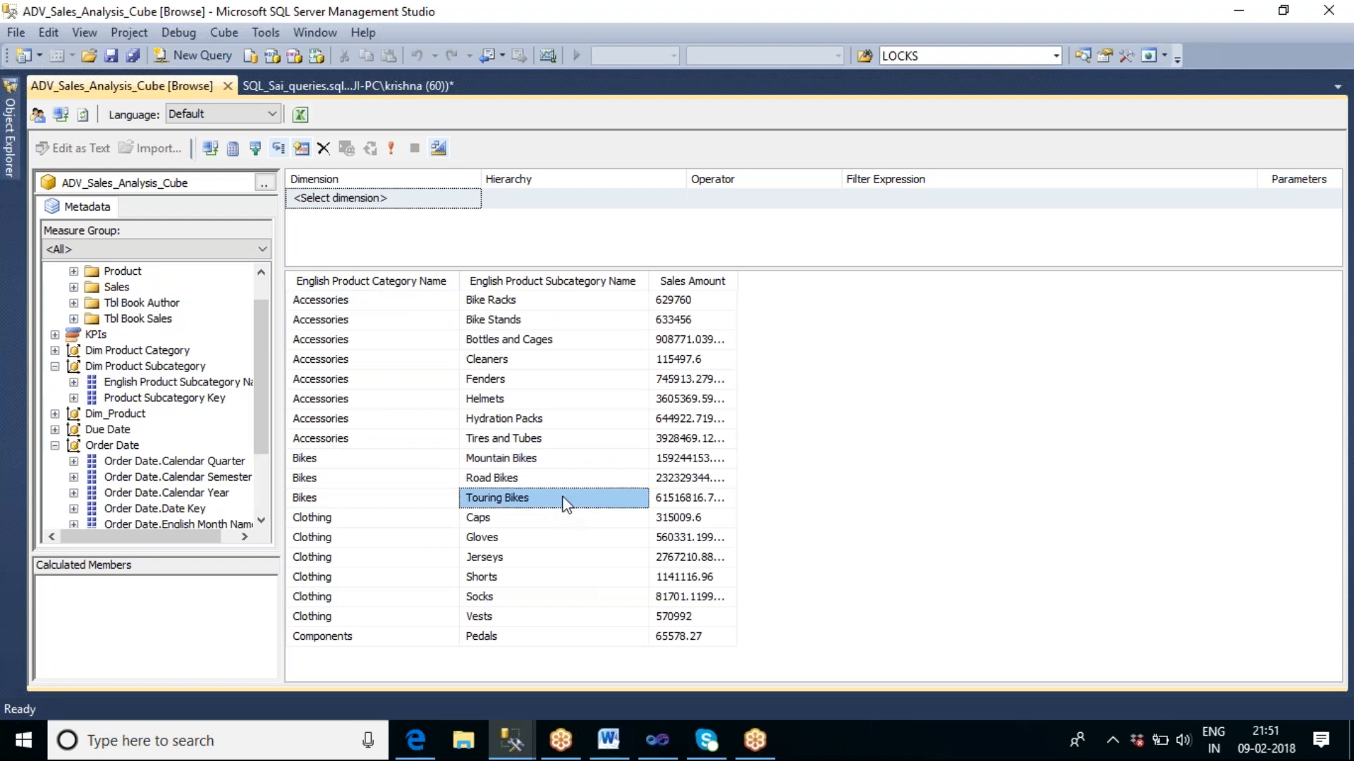
pyautogui.click(696, 455)
pyautogui.click(694, 478)
pyautogui.click(698, 499)
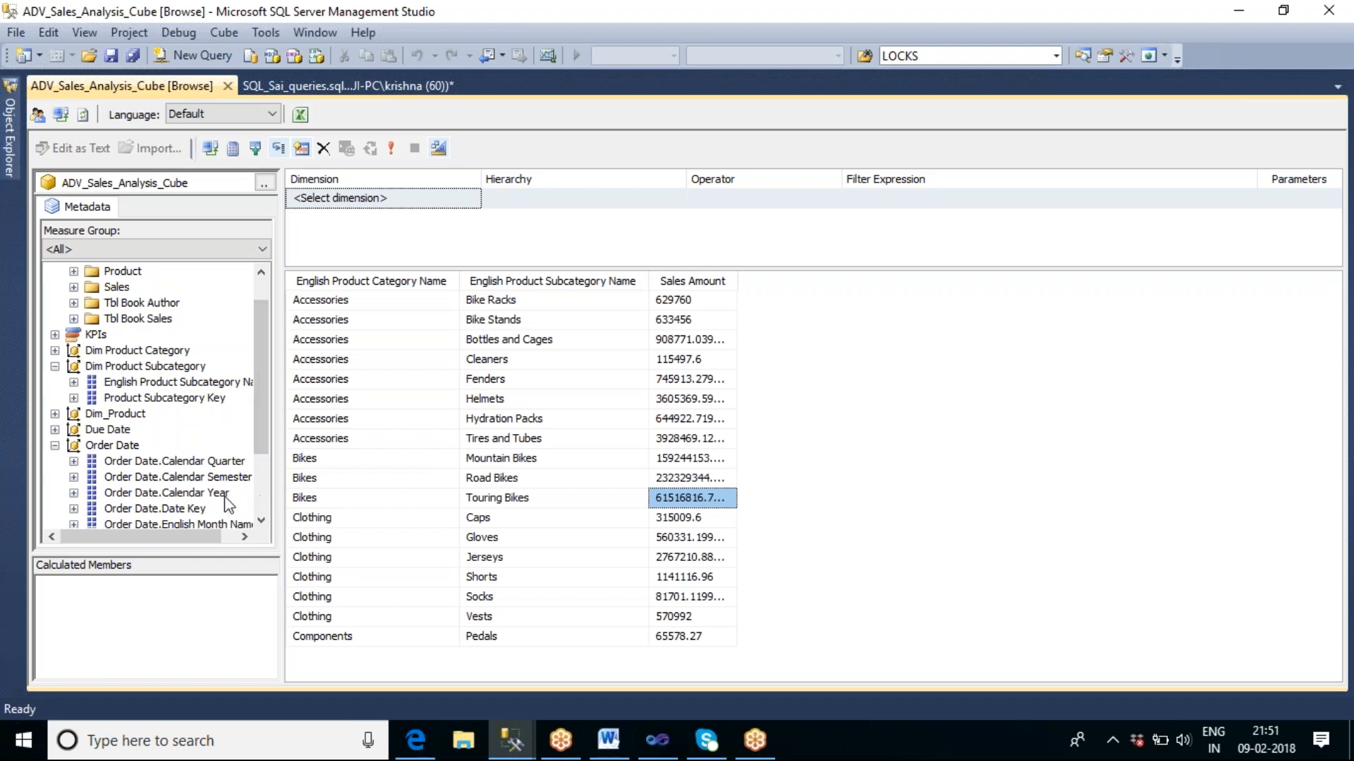
pyautogui.moveTo(205, 497); pyautogui.dragTo(603, 485)
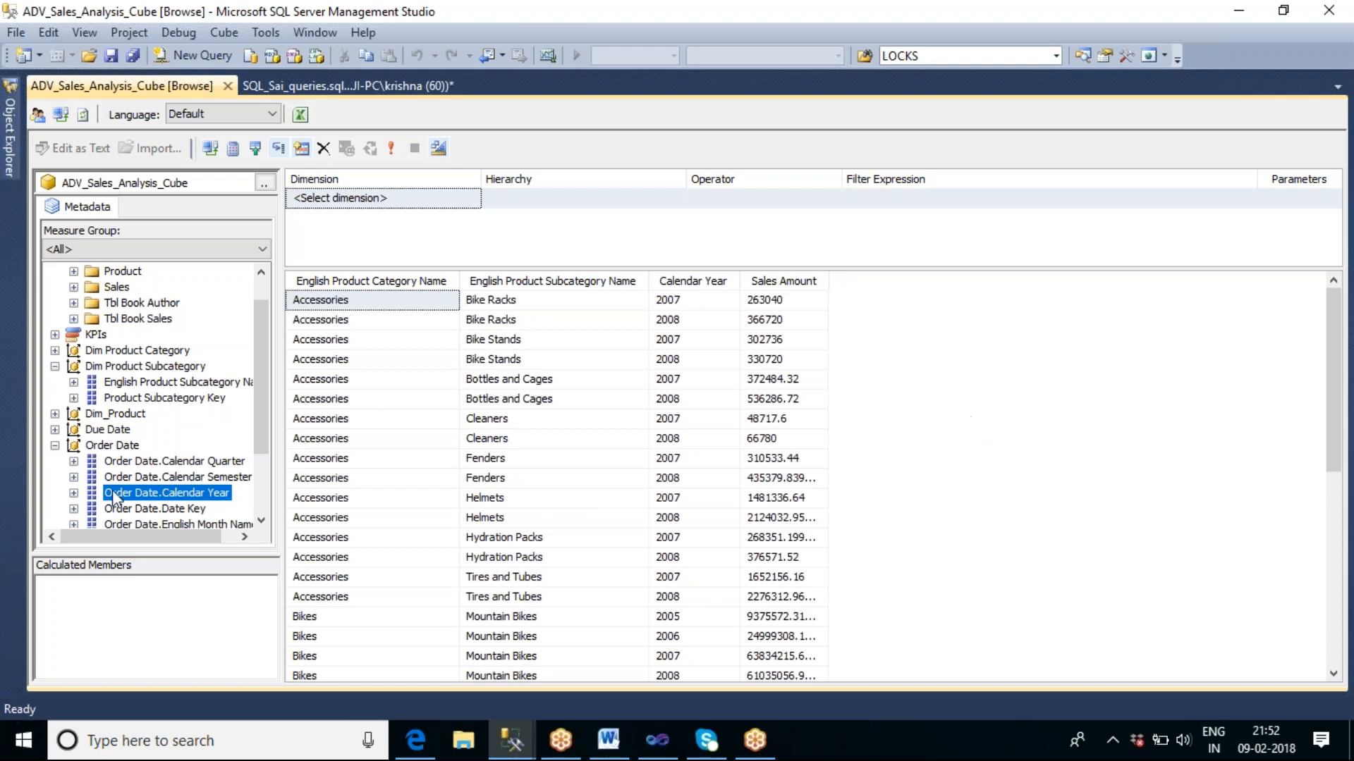
# Close the ADV_Sales_Analysis_Cube browser and bring up Object Explorer.
pyautogui.click(228, 86)
pyautogui.click(228, 86)
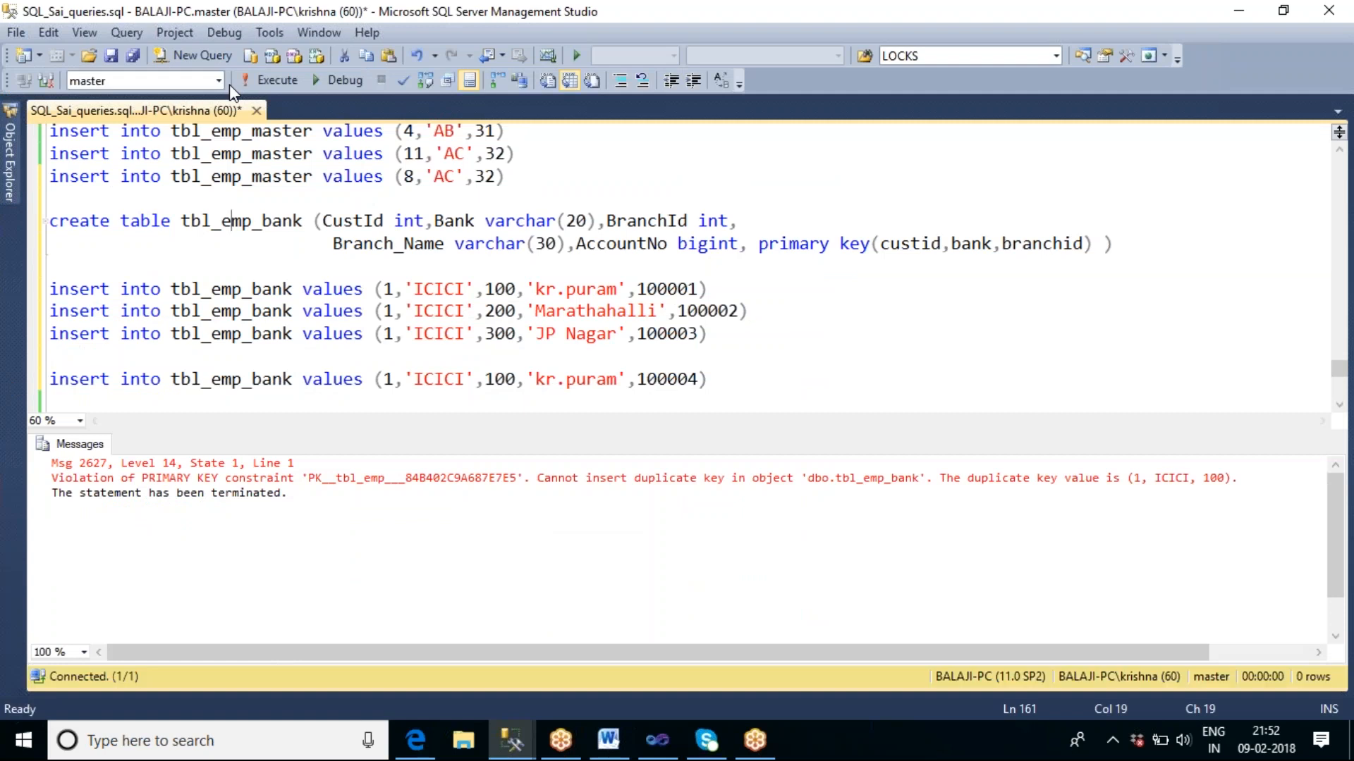
pyautogui.click(11, 175)
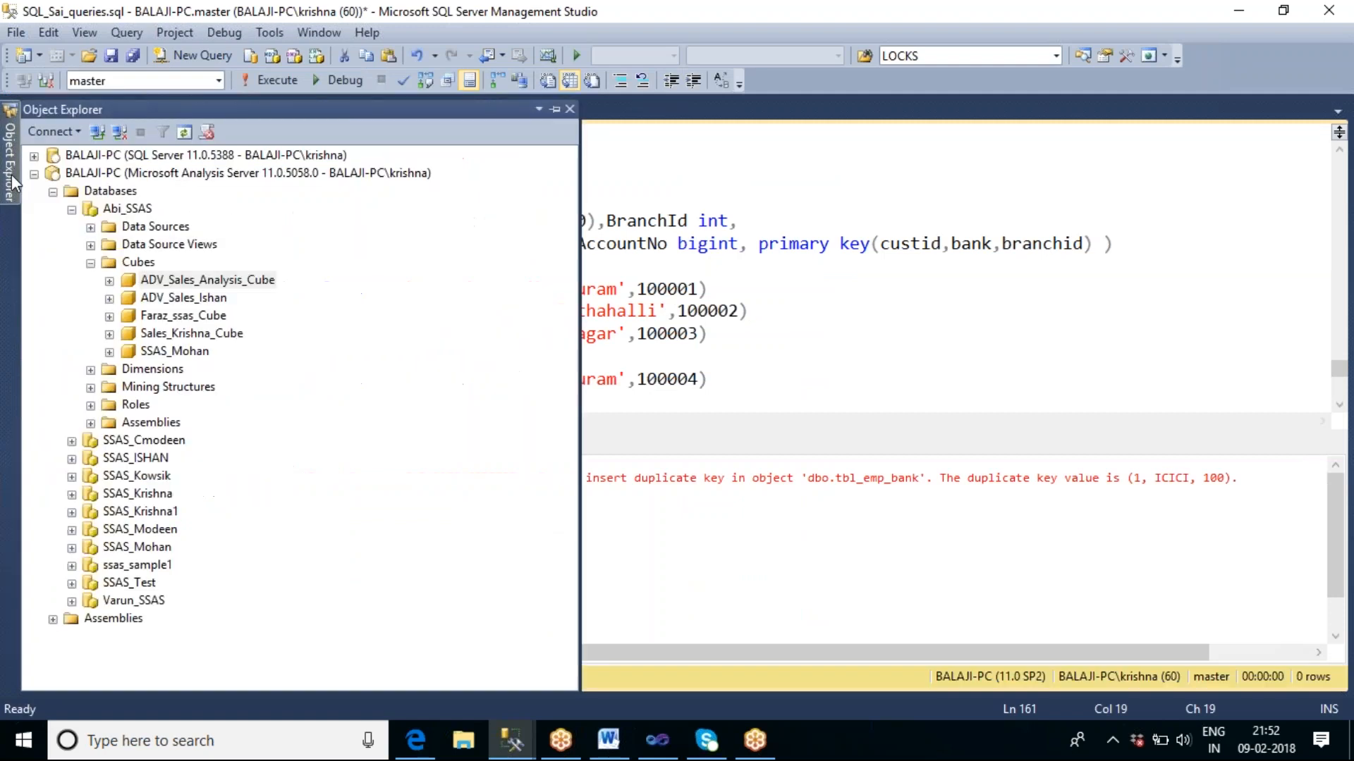
pyautogui.click(53, 192)
pyautogui.click(657, 742)
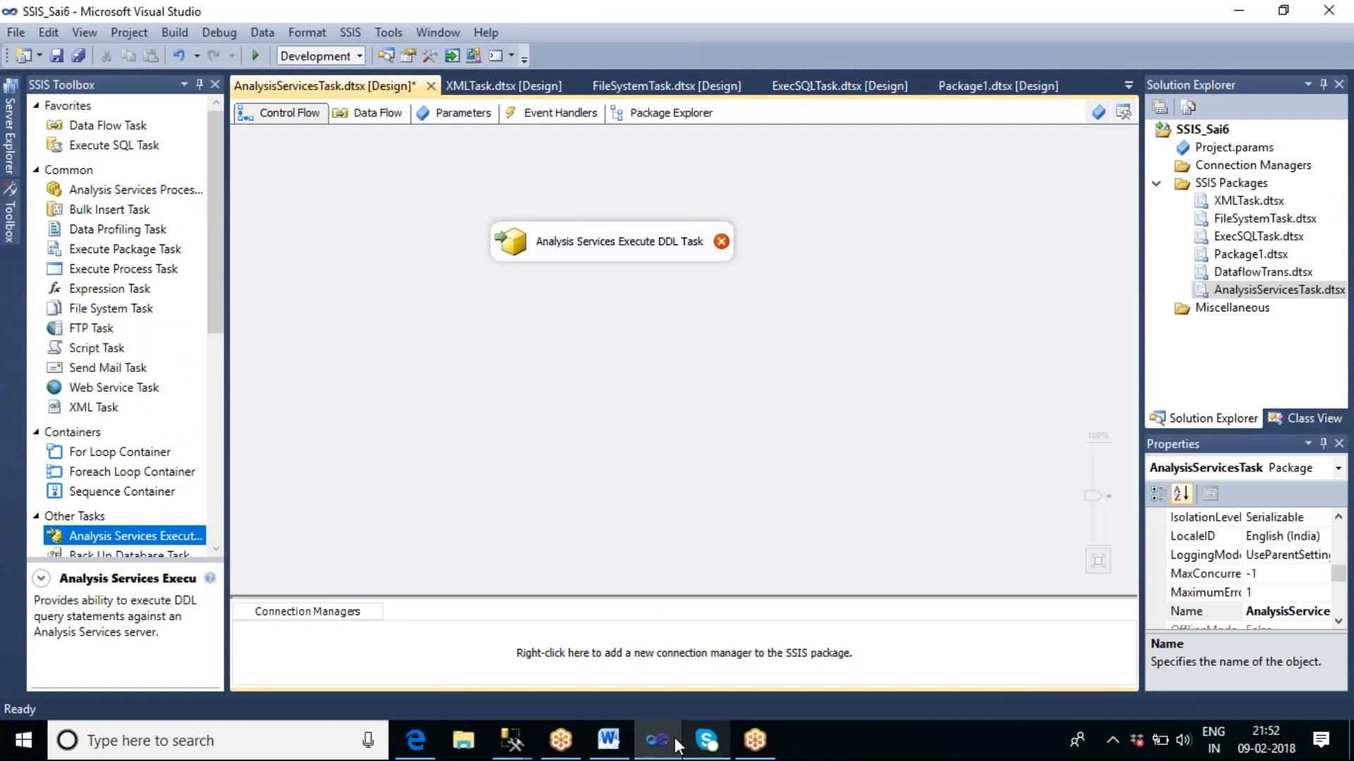
pyautogui.moveTo(513, 742)
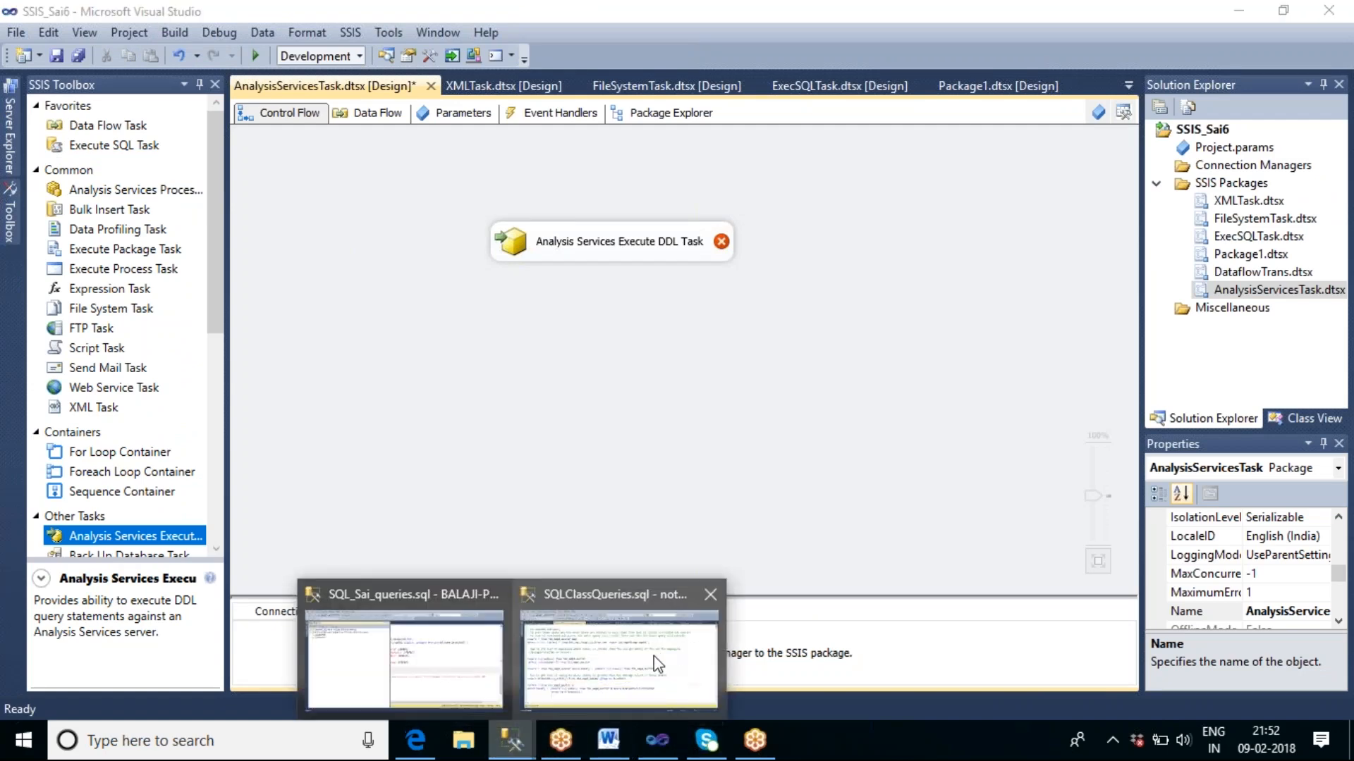
pyautogui.moveTo(642, 668)
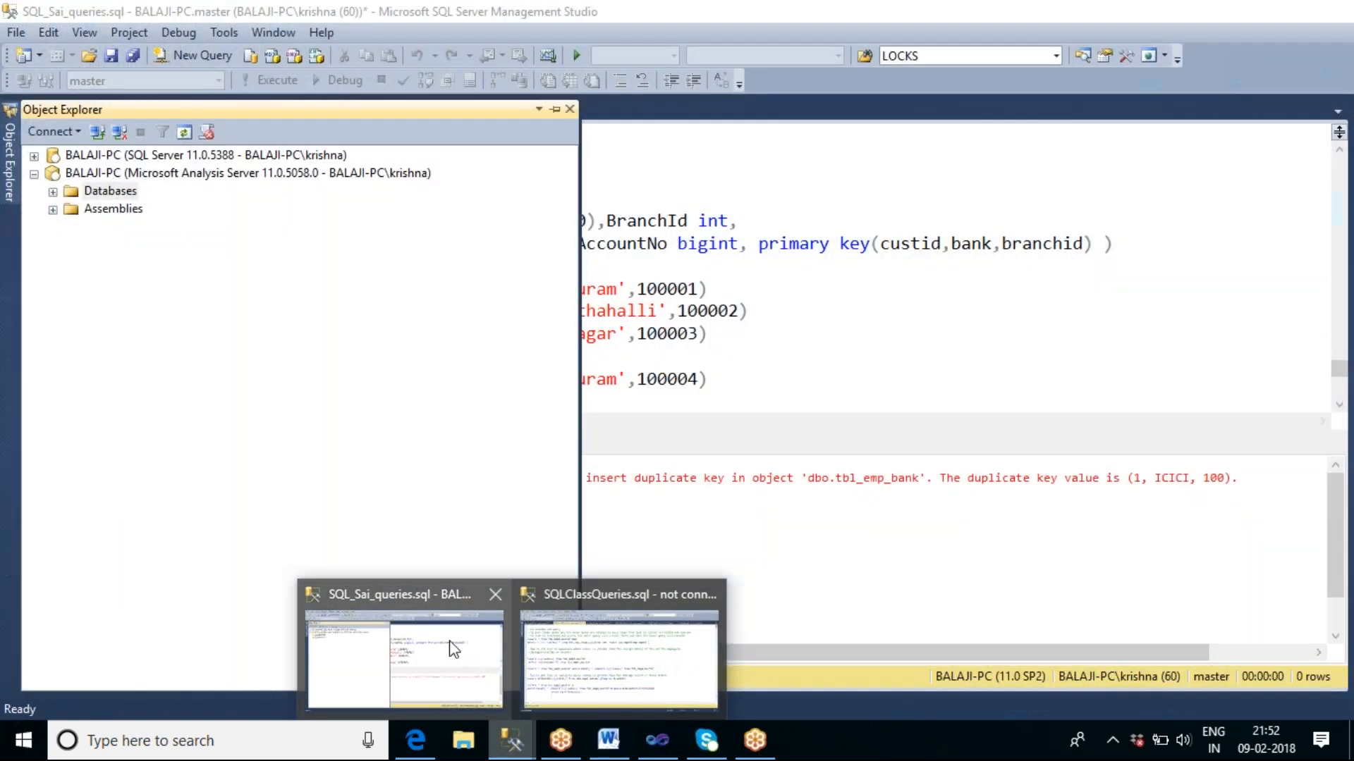
pyautogui.click(454, 648)
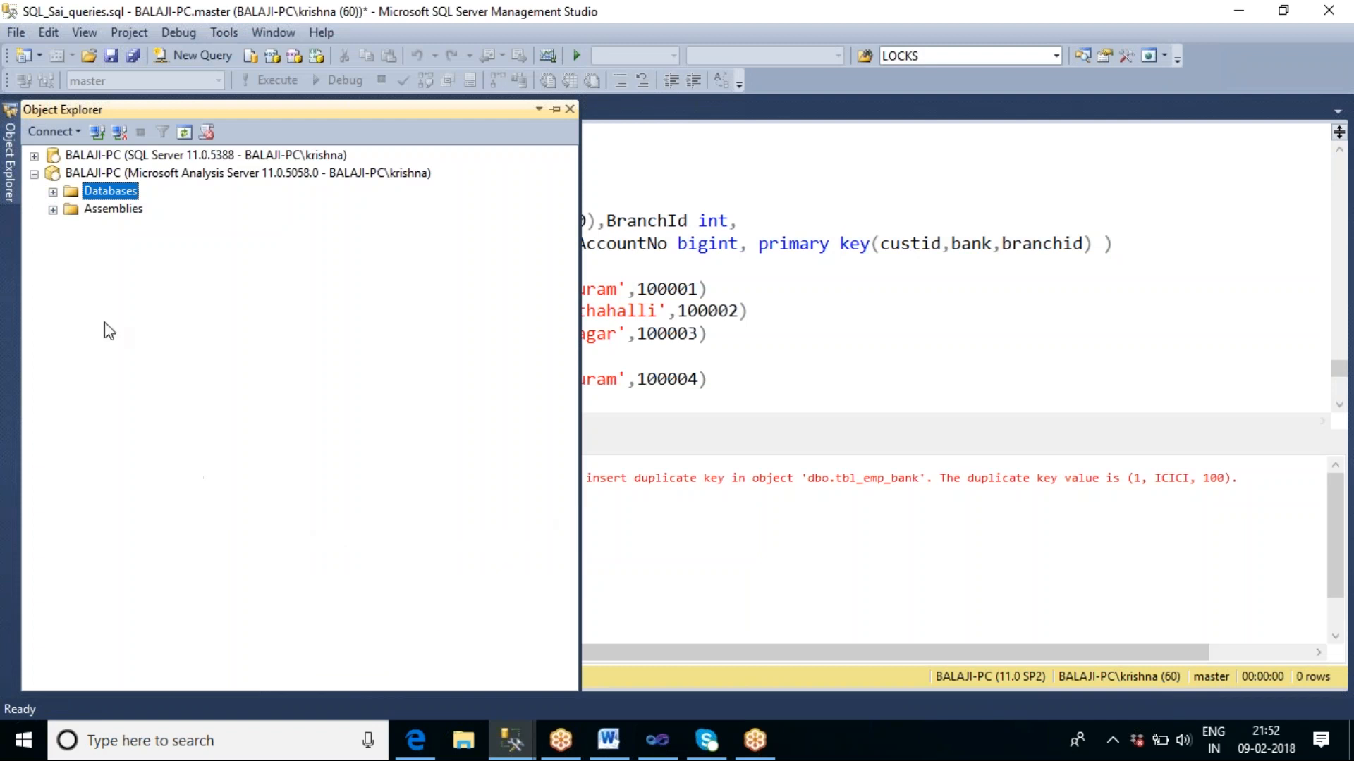
# Script ADV_Sales_Analysis_Cube of the Abi_SSAS database as CREATE to a new query editor window.
pyautogui.click(54, 193)
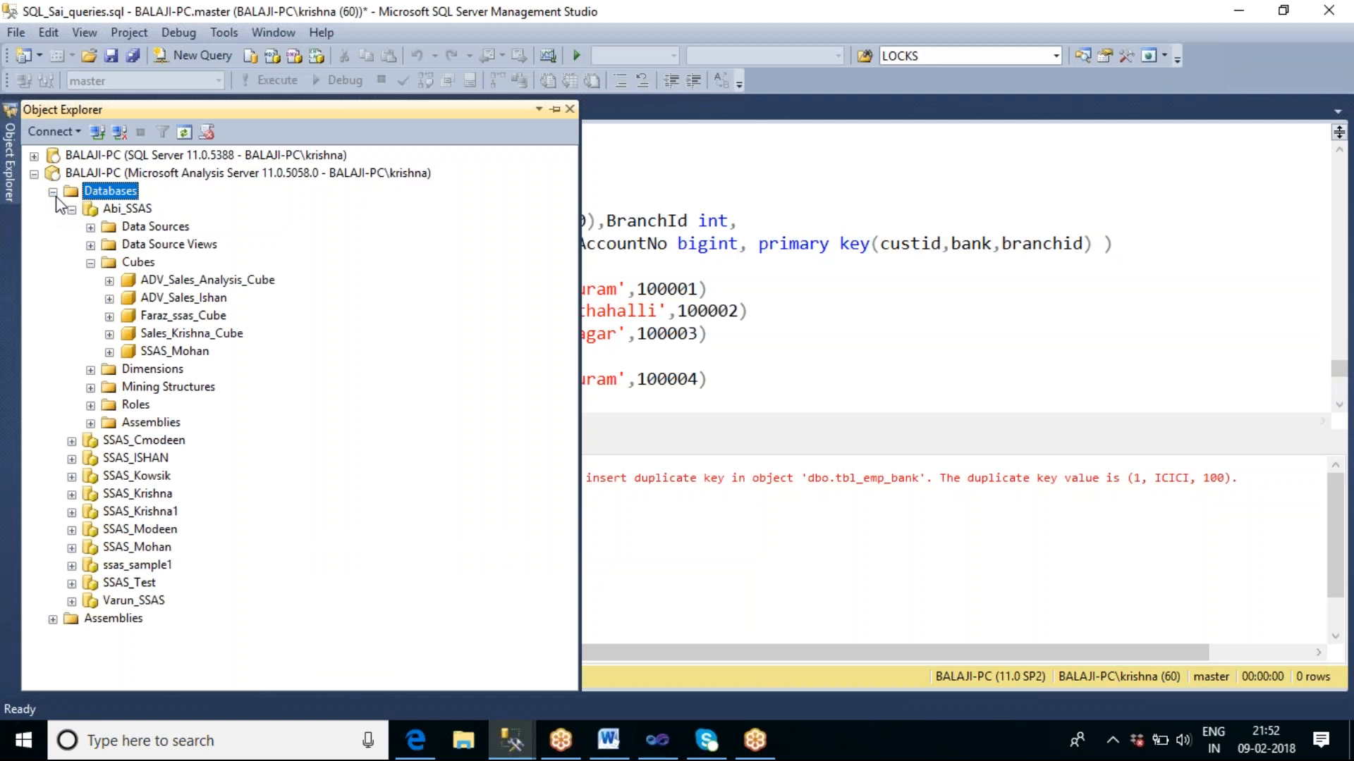
pyautogui.click(91, 264)
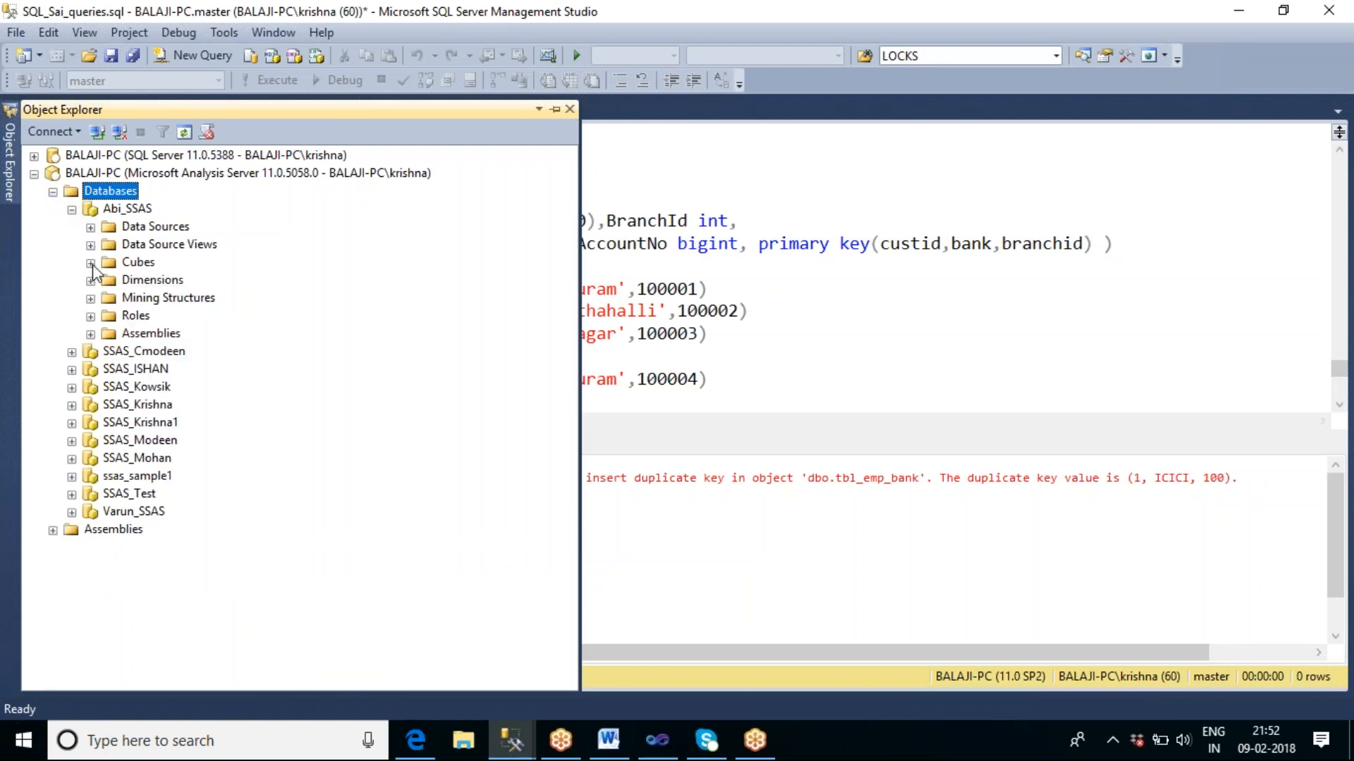
pyautogui.click(91, 264)
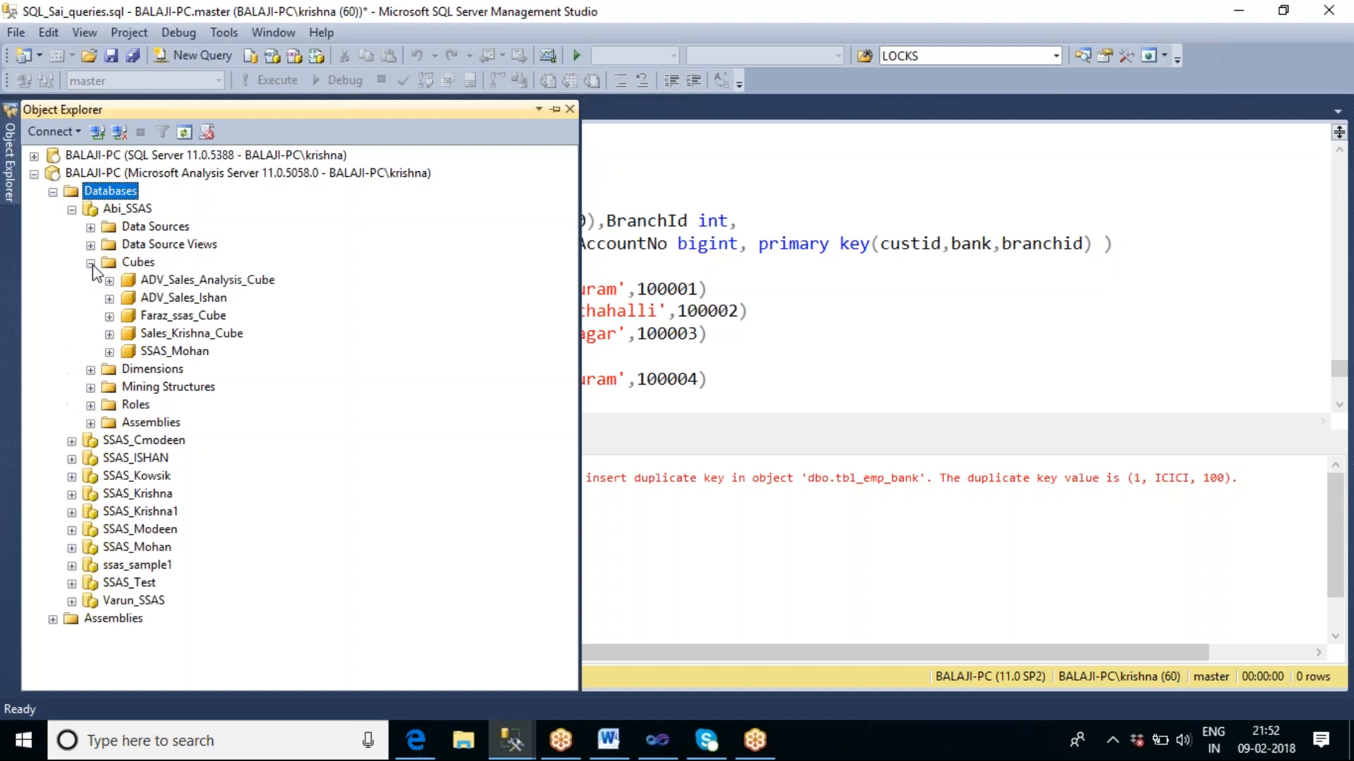
pyautogui.rightClick(201, 282)
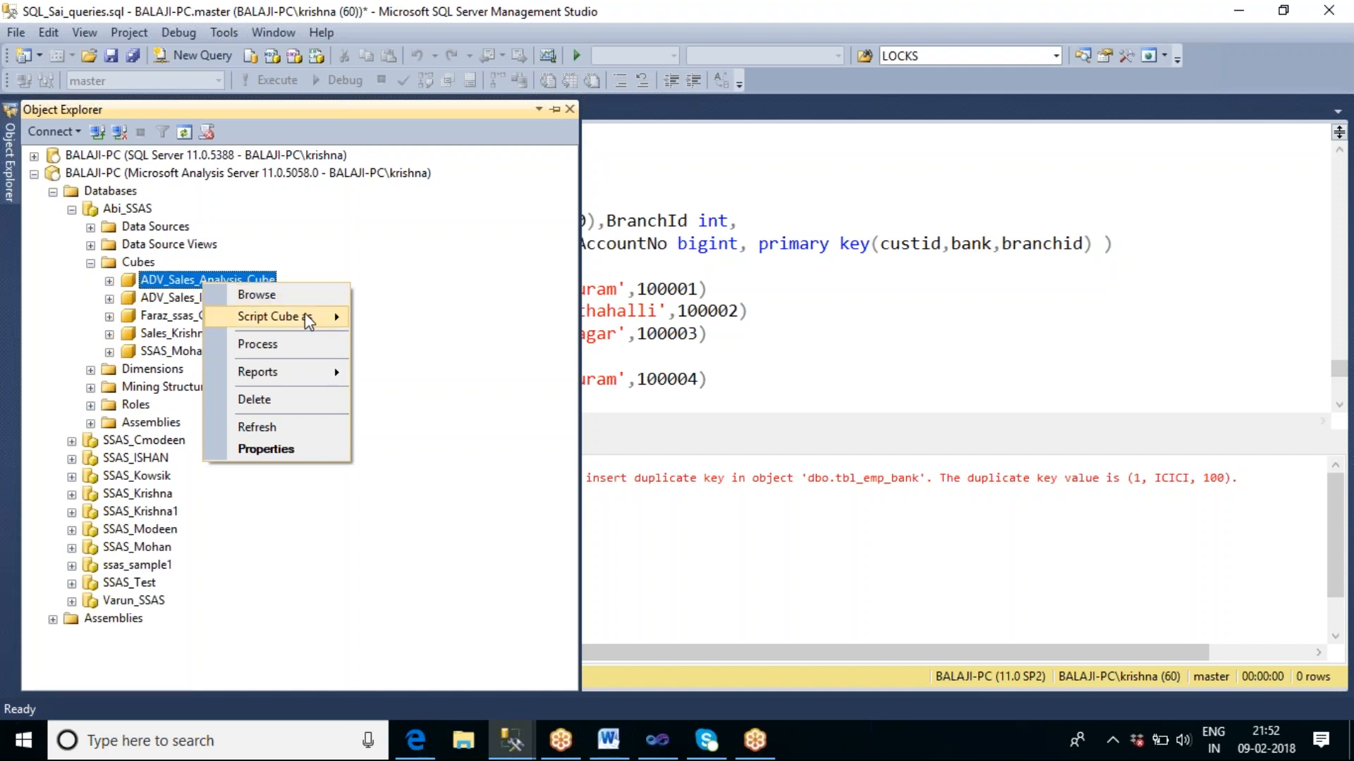
pyautogui.moveTo(308, 321)
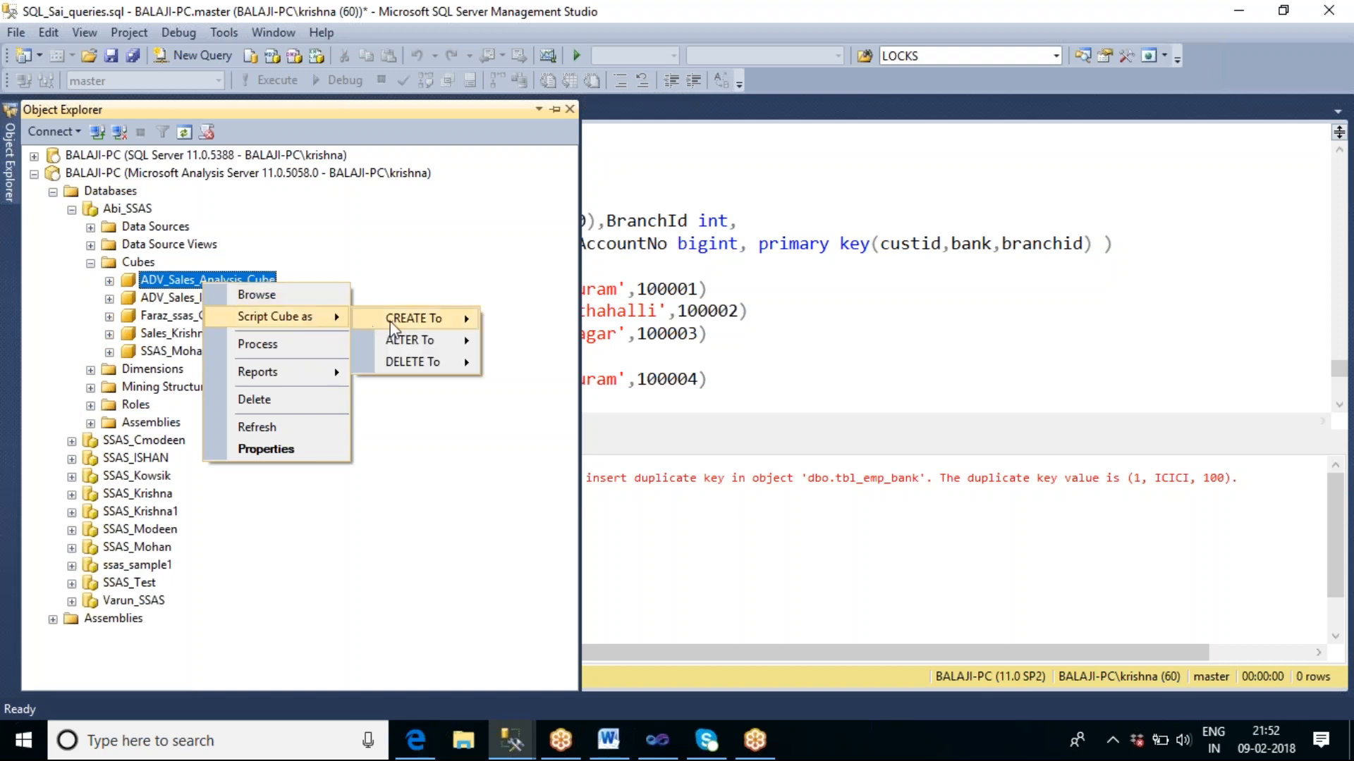
pyautogui.moveTo(394, 323)
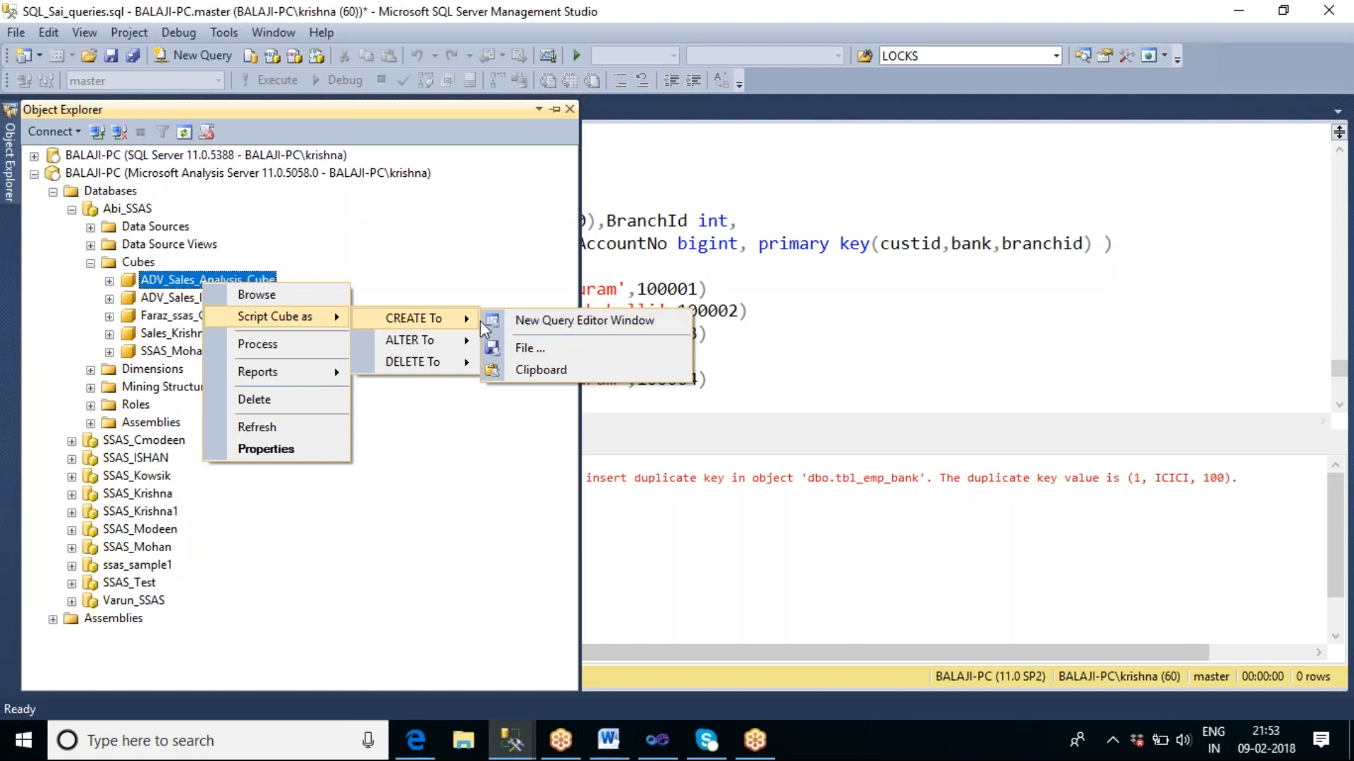
pyautogui.click(568, 323)
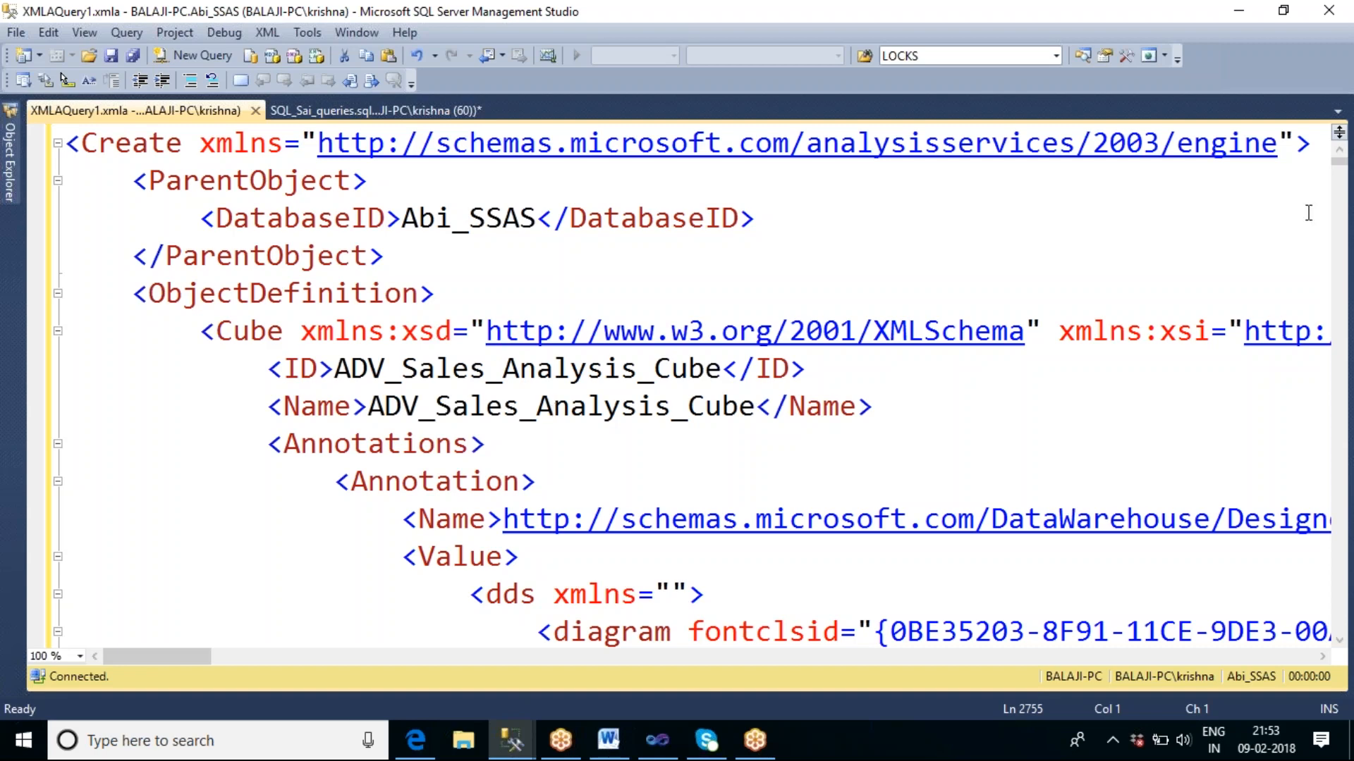
# Change the cube's ID element in the XMLA script to SSAS_Tharala_Cube.
pyautogui.moveTo(1339, 162)
pyautogui.mouseDown()
pyautogui.moveTo(1350, 309)
pyautogui.moveTo(1339, 164)
pyautogui.mouseUp()
pyautogui.moveTo(641, 381); pyautogui.dragTo(334, 384)
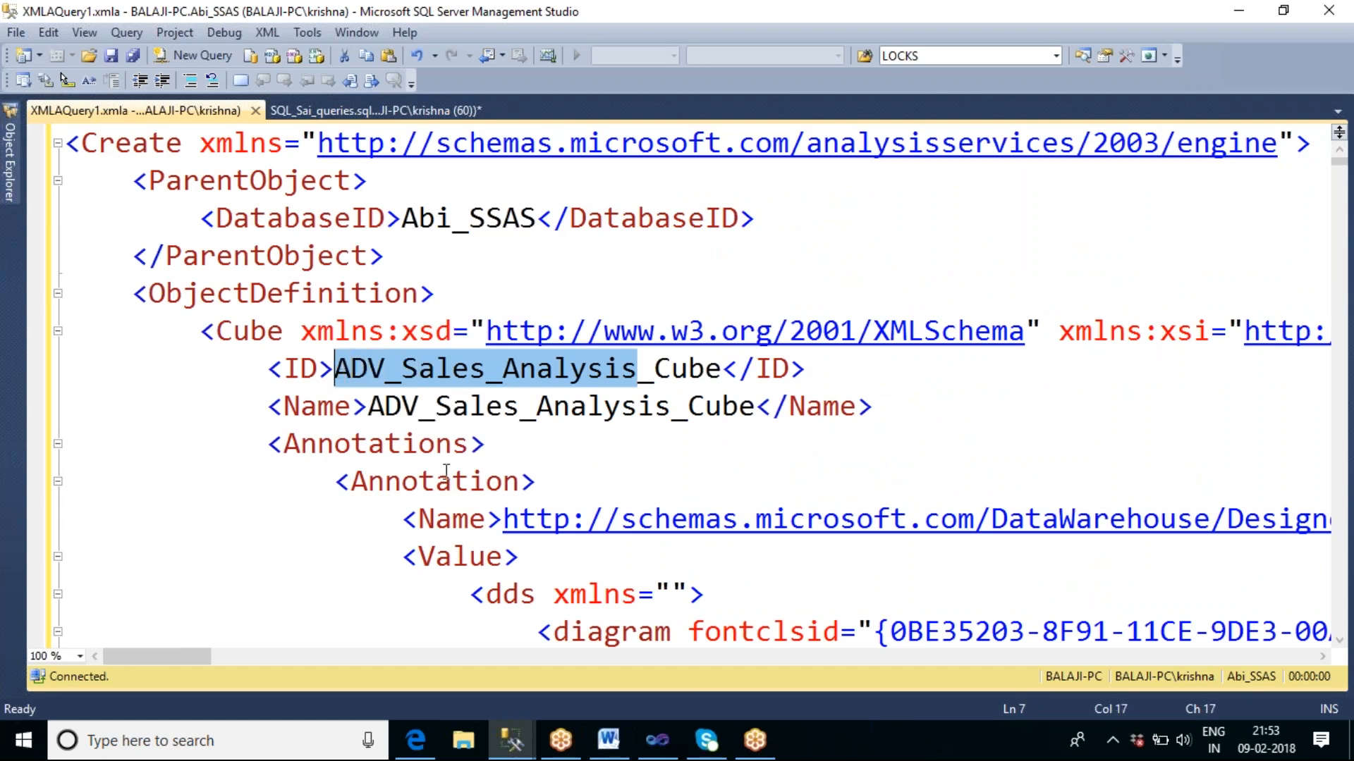
pyautogui.write('SSAS')
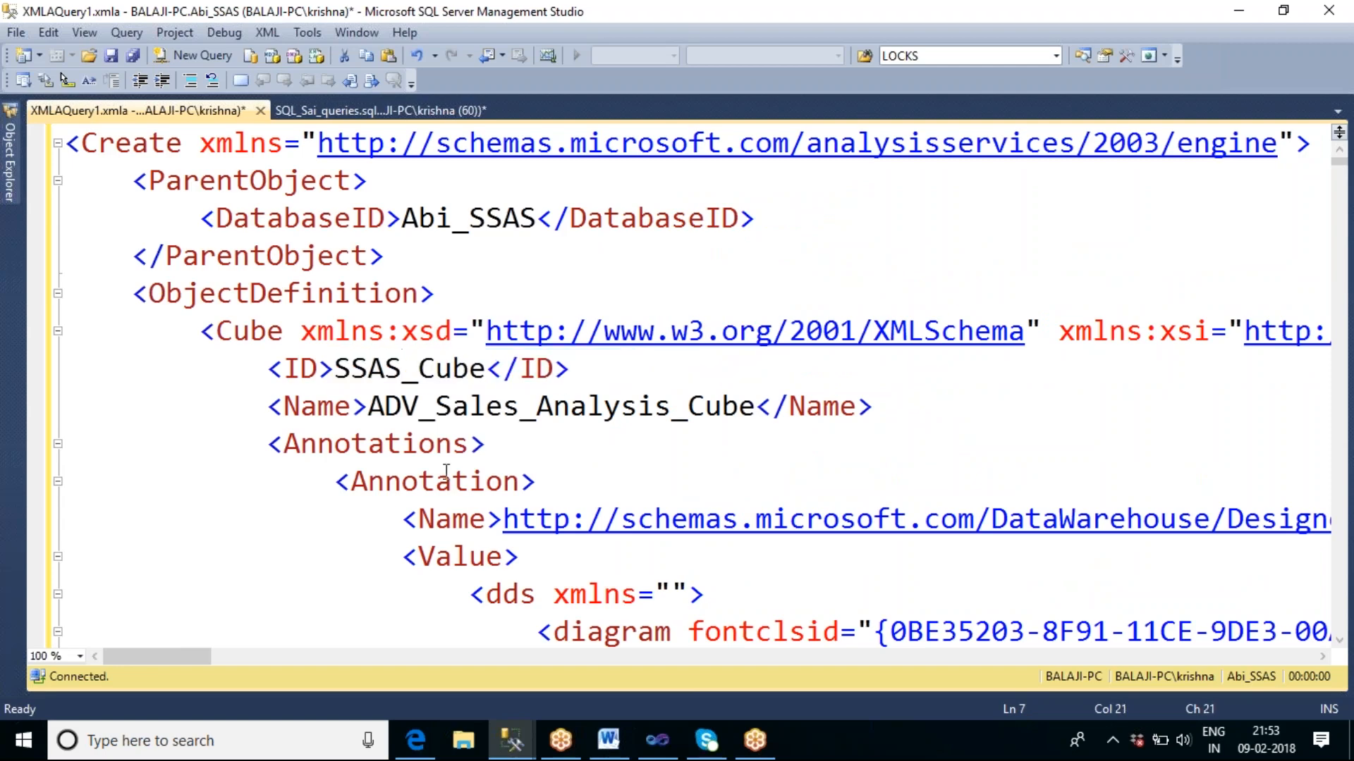
pyautogui.write('_d')
pyautogui.press('BackSpace')
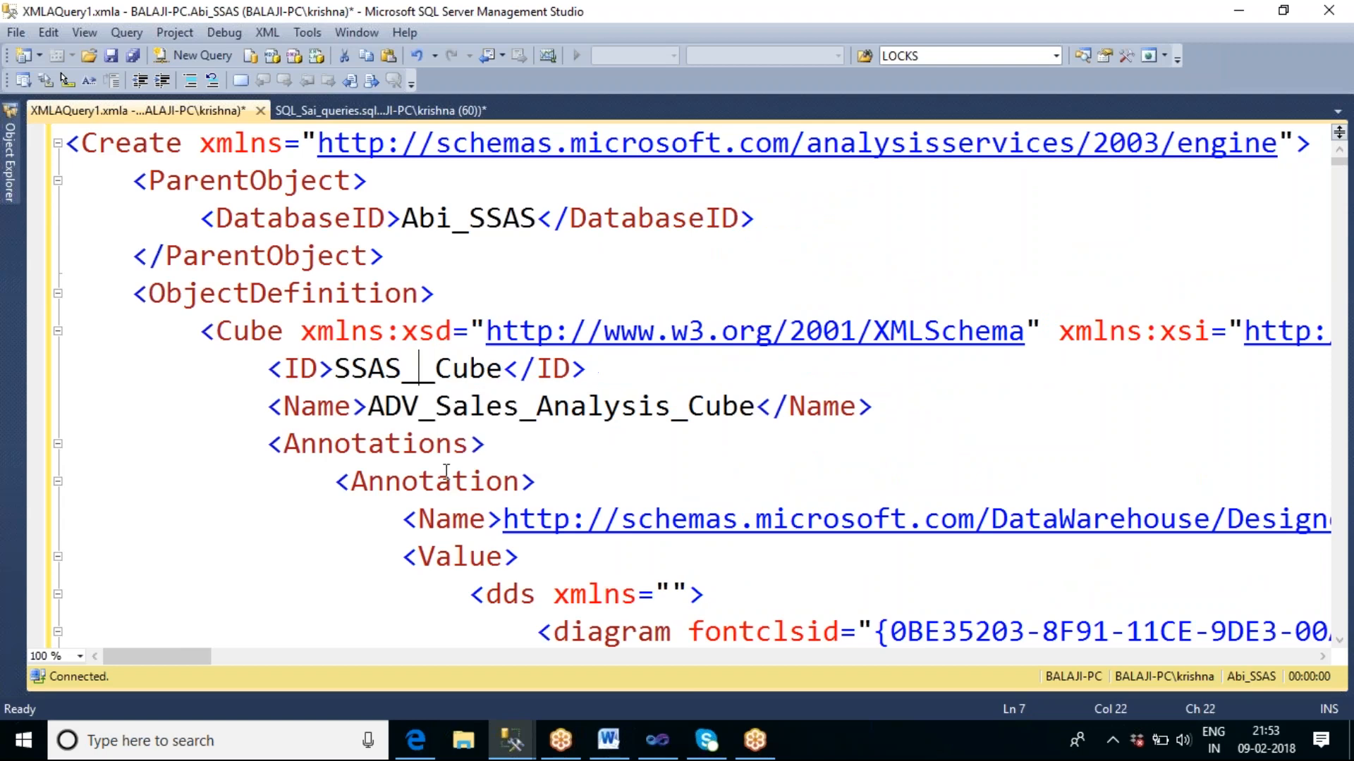
pyautogui.click(447, 473)
pyautogui.click(420, 369)
pyautogui.write('t')
pyautogui.press('BackSpace')
pyautogui.write('Tharal')
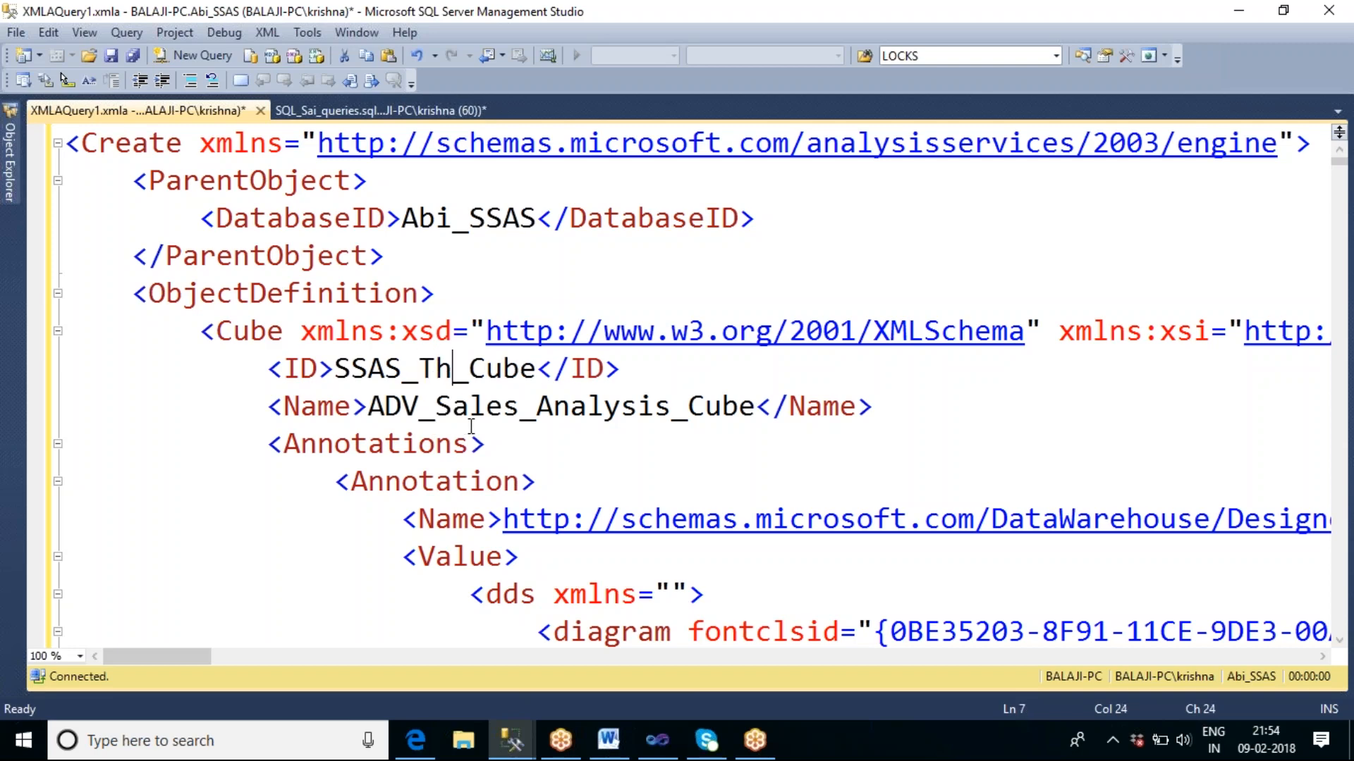
pyautogui.write('a')
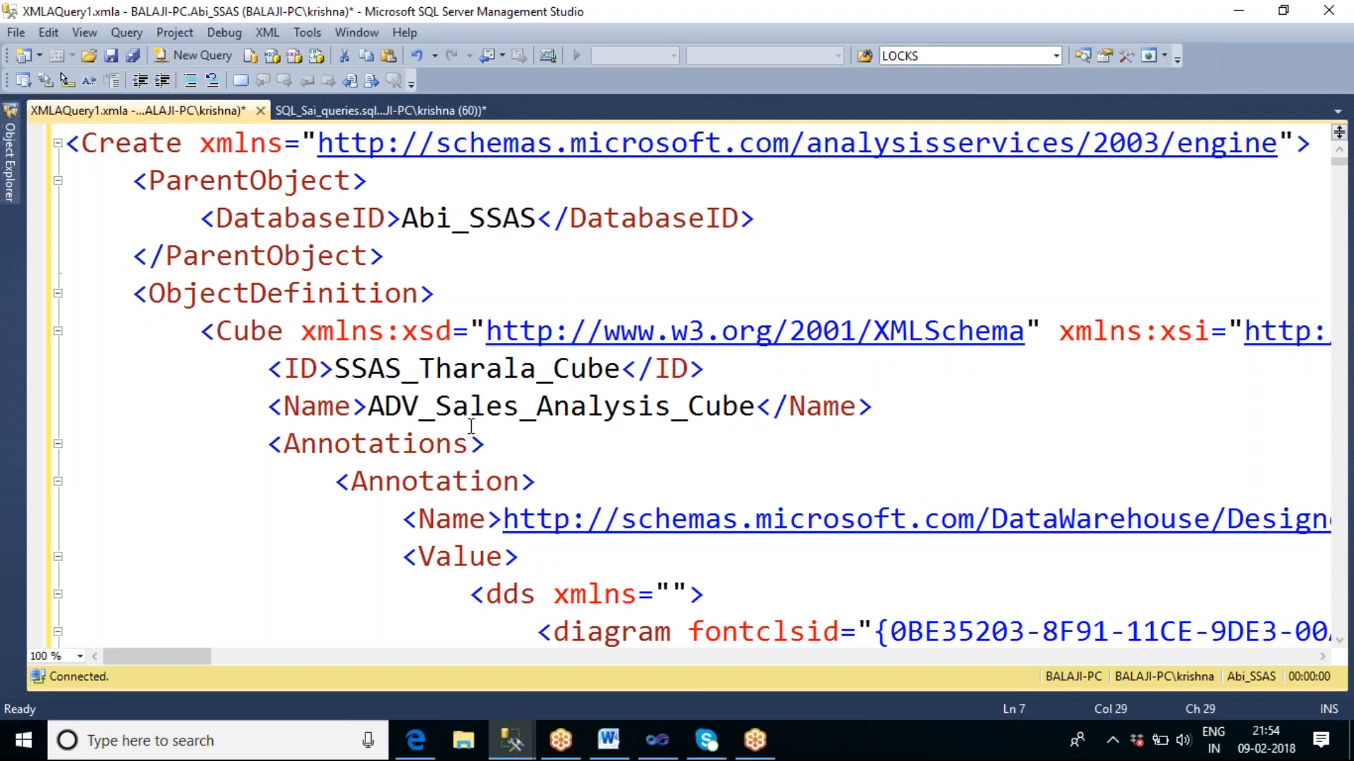
# Copy the new cube ID into the Name element so that it also reads SSAS_Tharala_Cube.
pyautogui.moveTo(619, 381); pyautogui.dragTo(335, 381)
pyautogui.hotkey('ctrl', 'c')
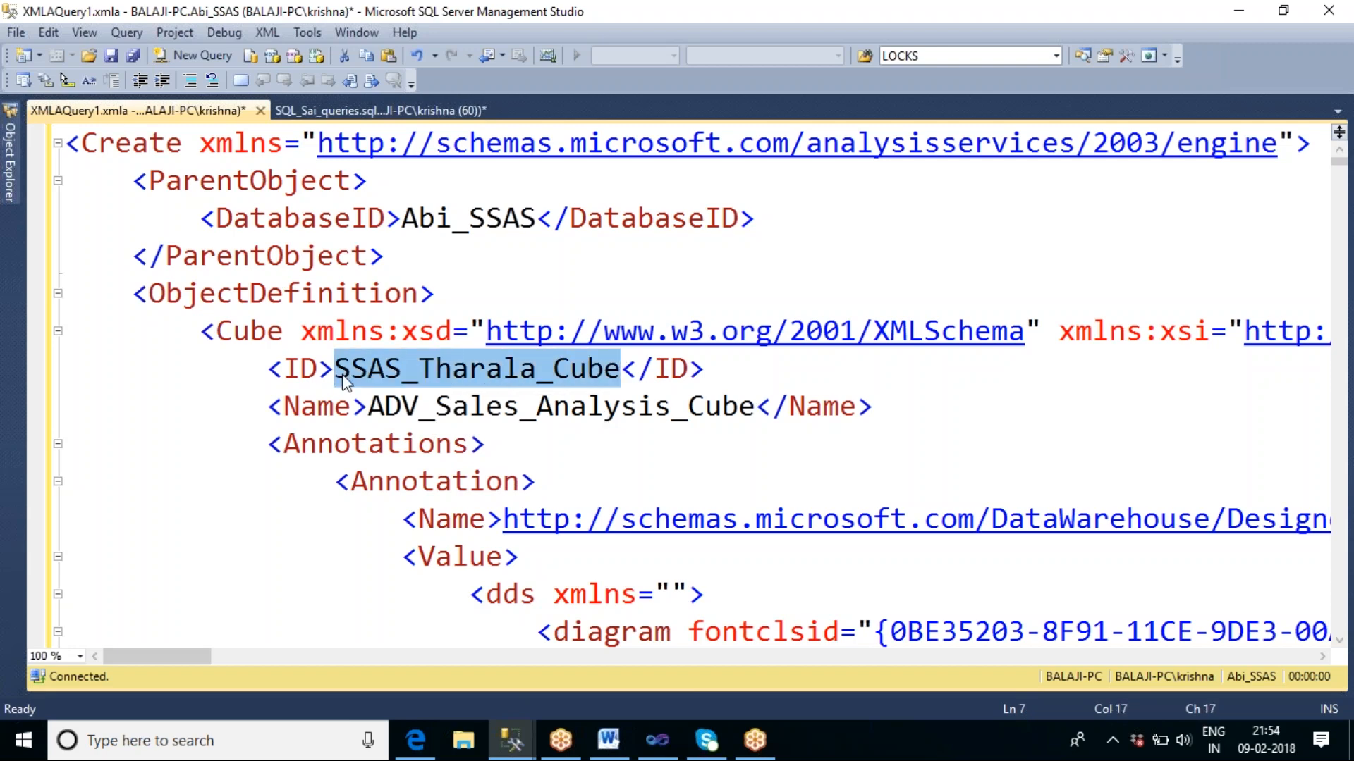
pyautogui.click(381, 406)
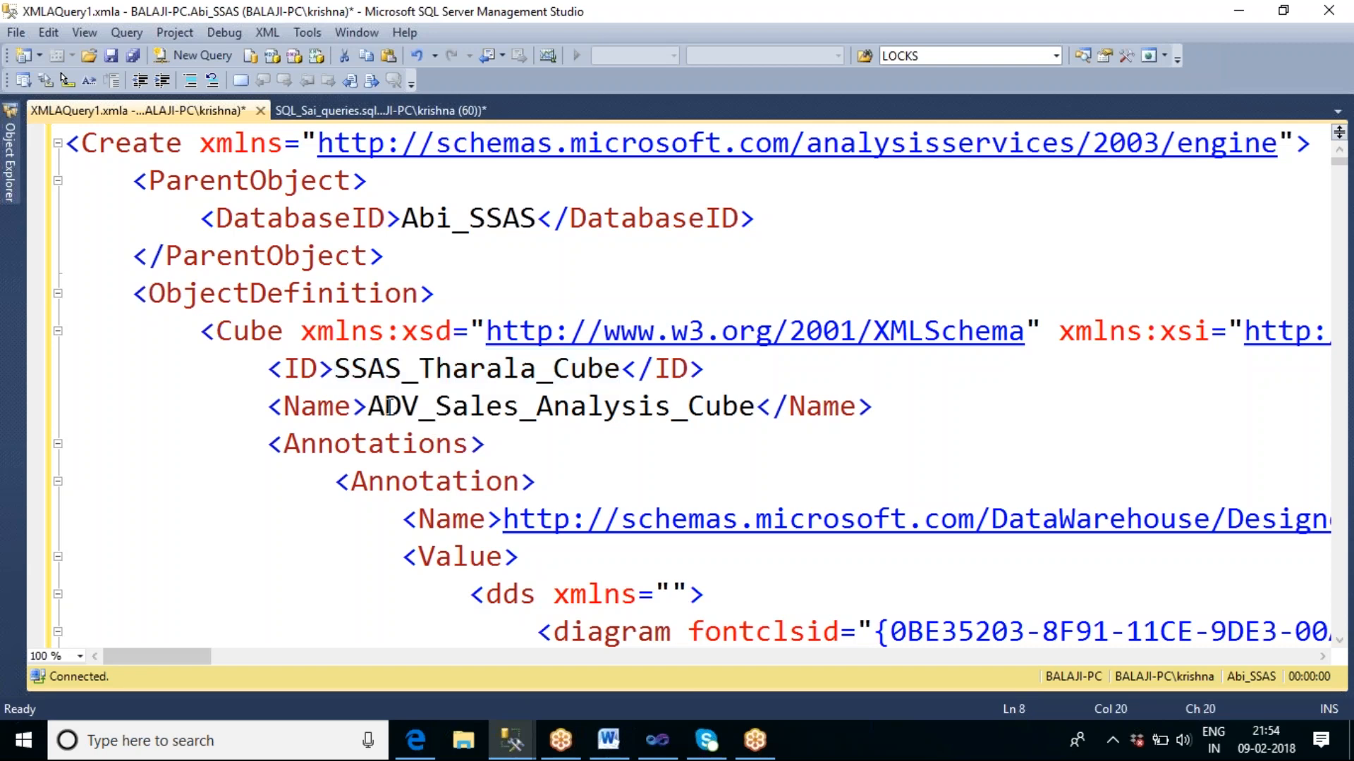
pyautogui.moveTo(367, 406); pyautogui.dragTo(750, 413)
pyautogui.hotkey('ctrl', 'v')
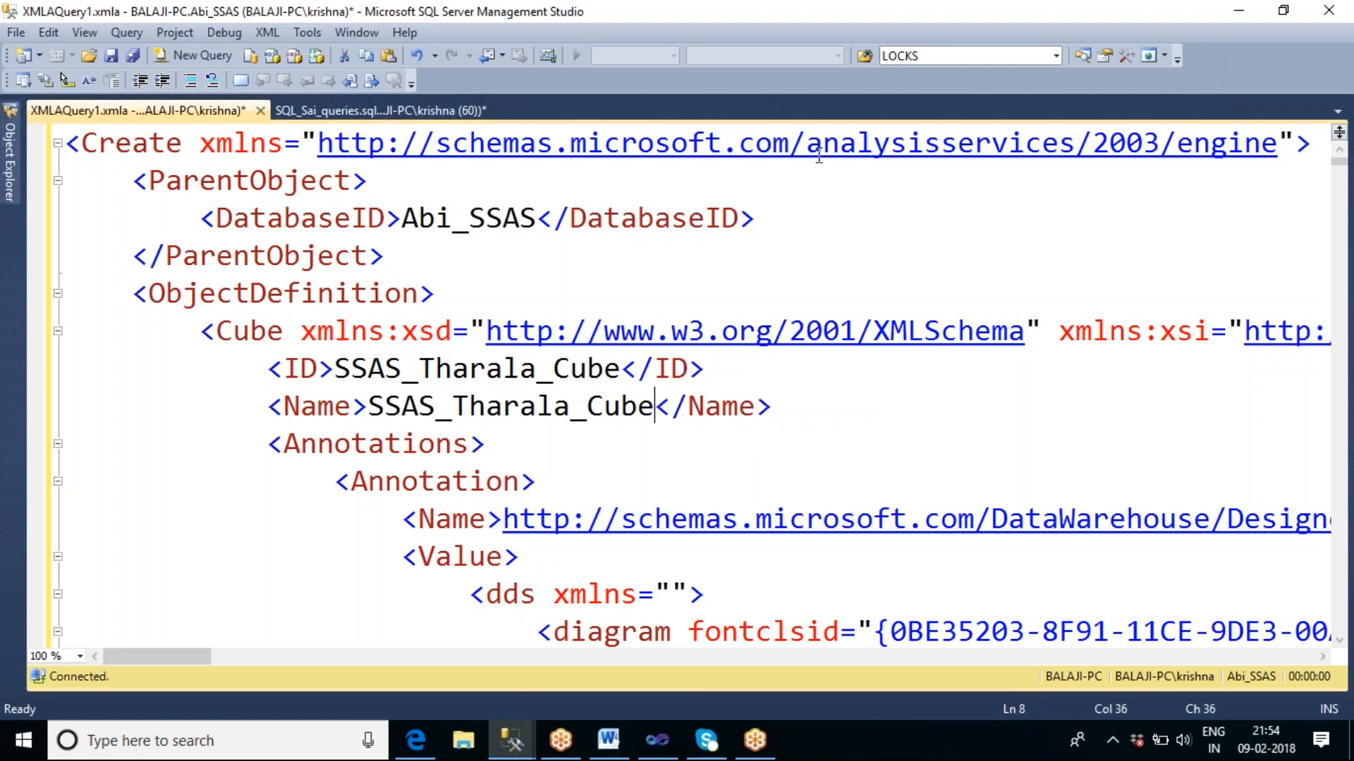
# Collapse the Cubes folder of Abi_SSAS in Object Explorer and select the entire XMLA create script.
pyautogui.click(12, 175)
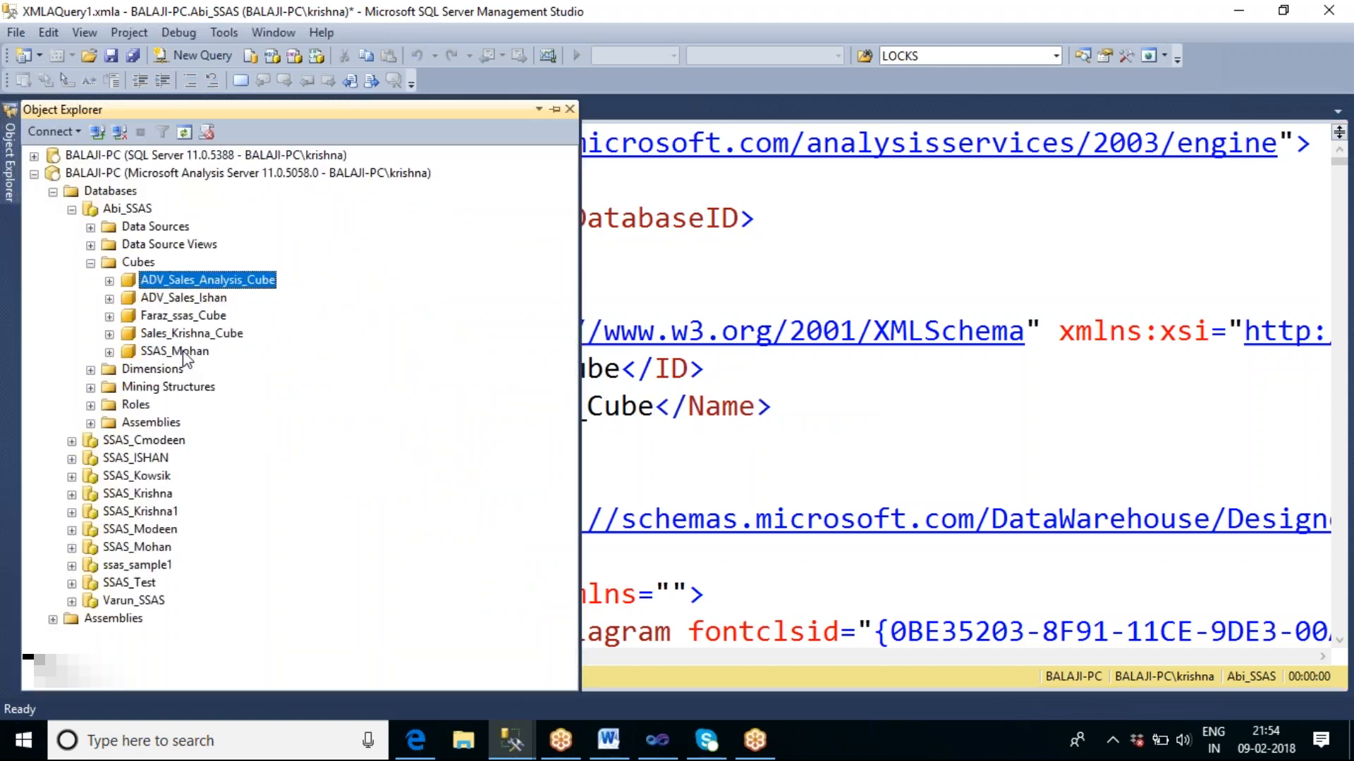
pyautogui.click(91, 263)
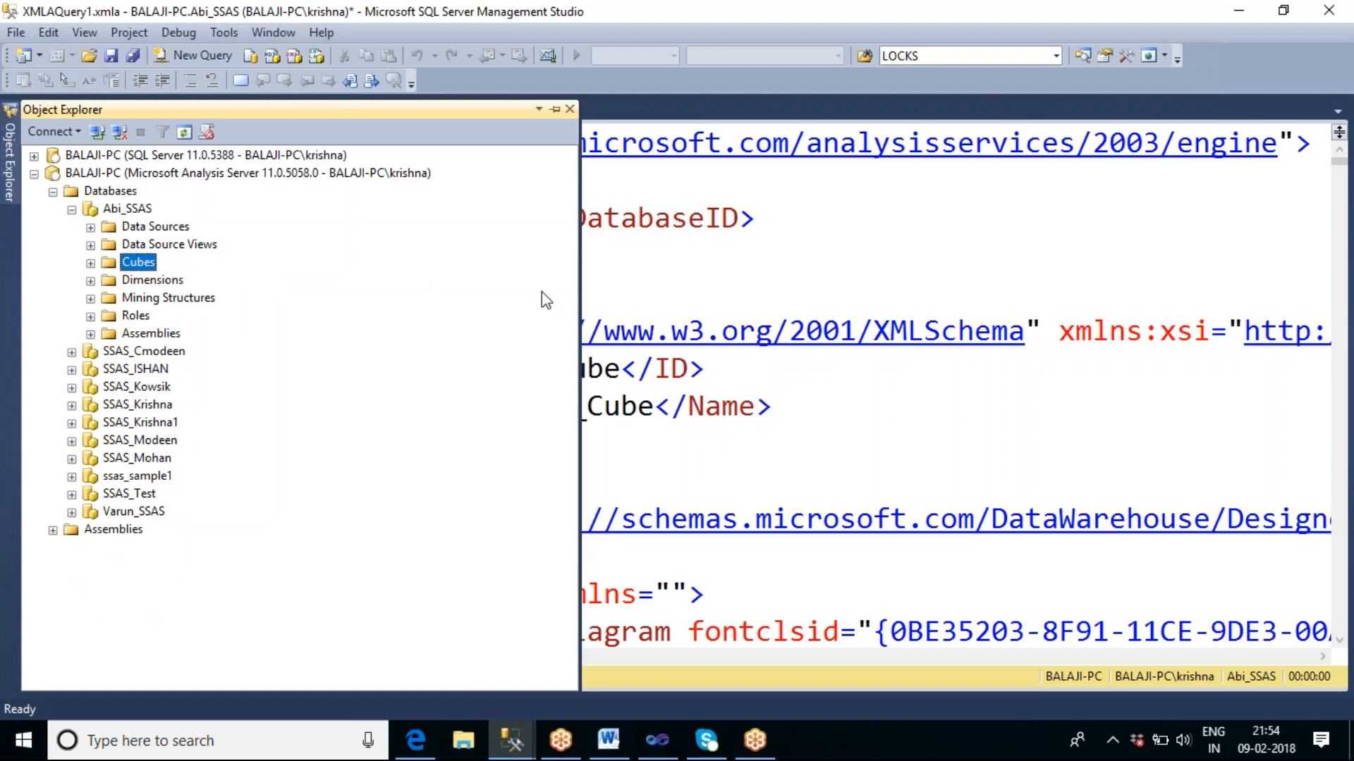
pyautogui.click(726, 282)
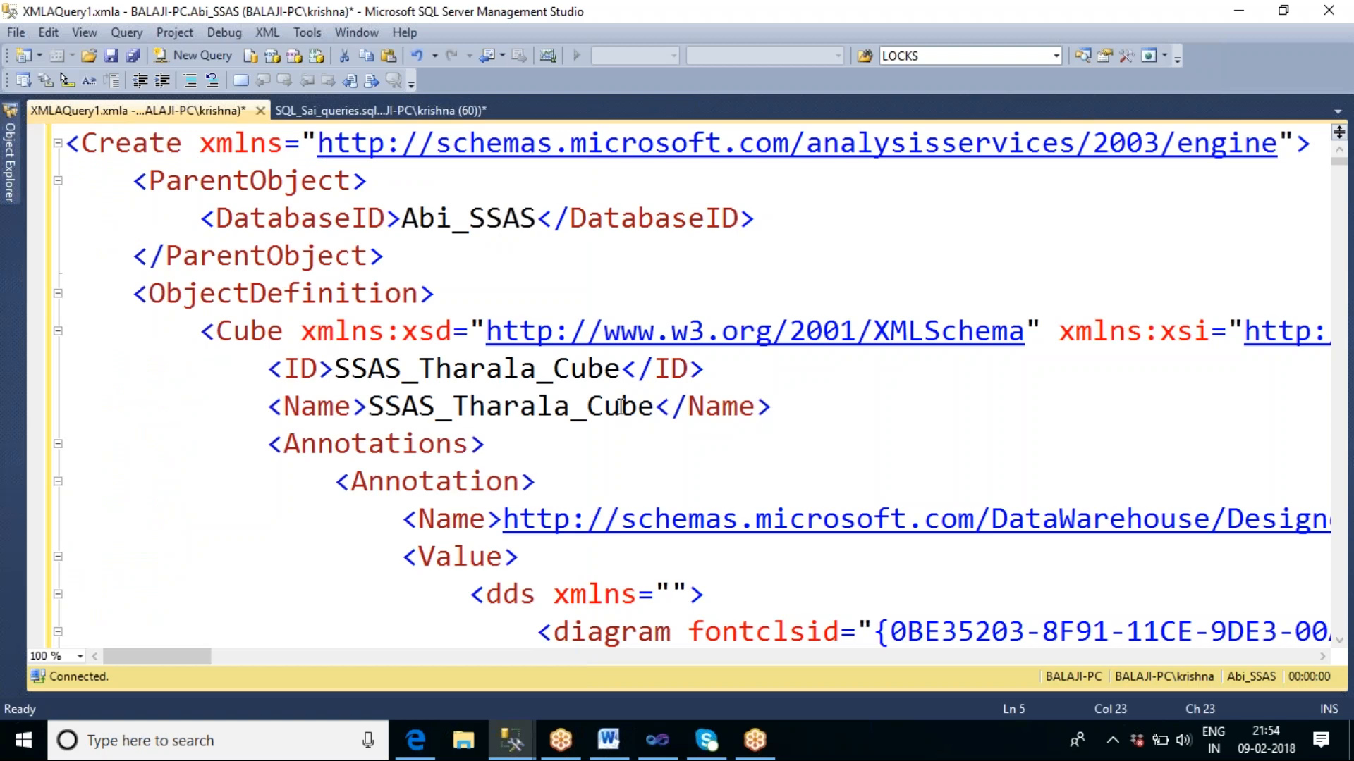
pyautogui.click(677, 272)
pyautogui.hotkey('ctrl', 'a')
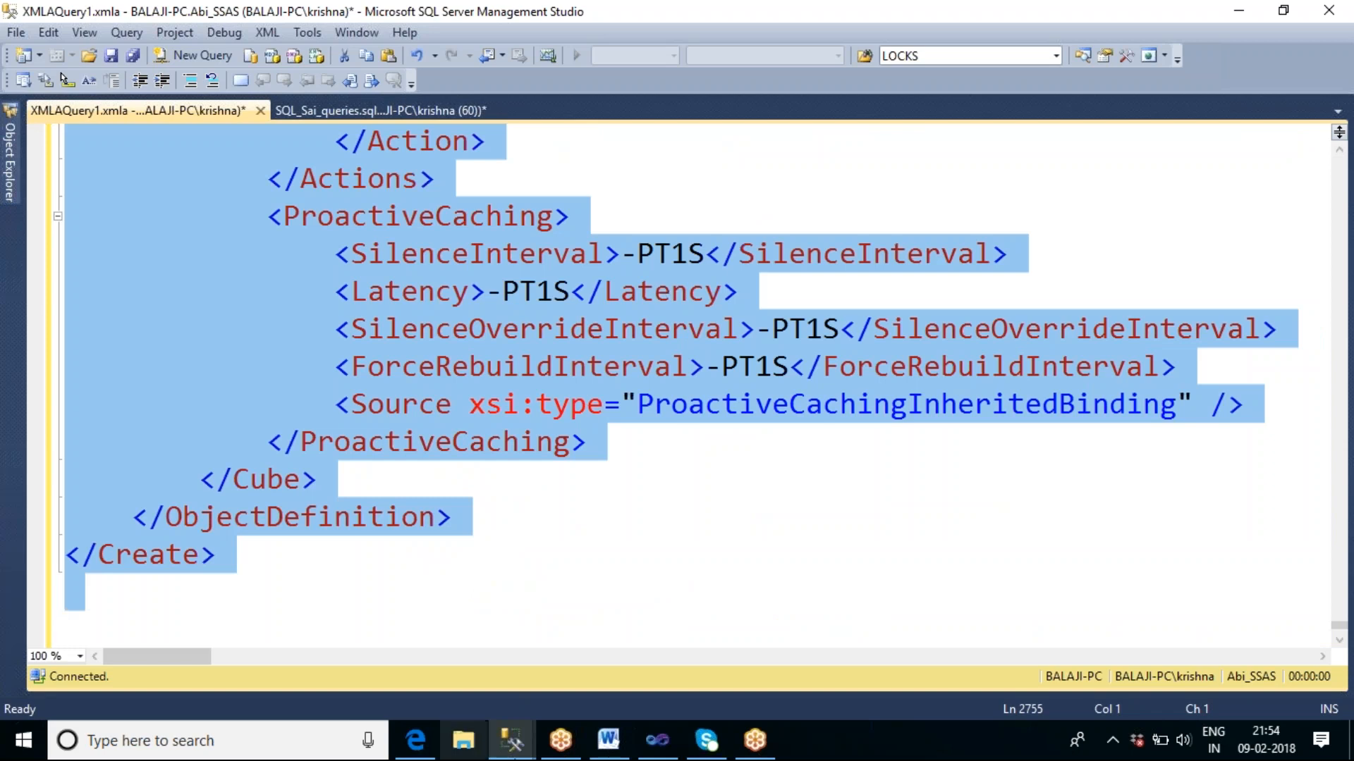
# Switch to Visual Studio and open the DDL settings of the Analysis Services Execute DDL Task.
pyautogui.click(657, 740)
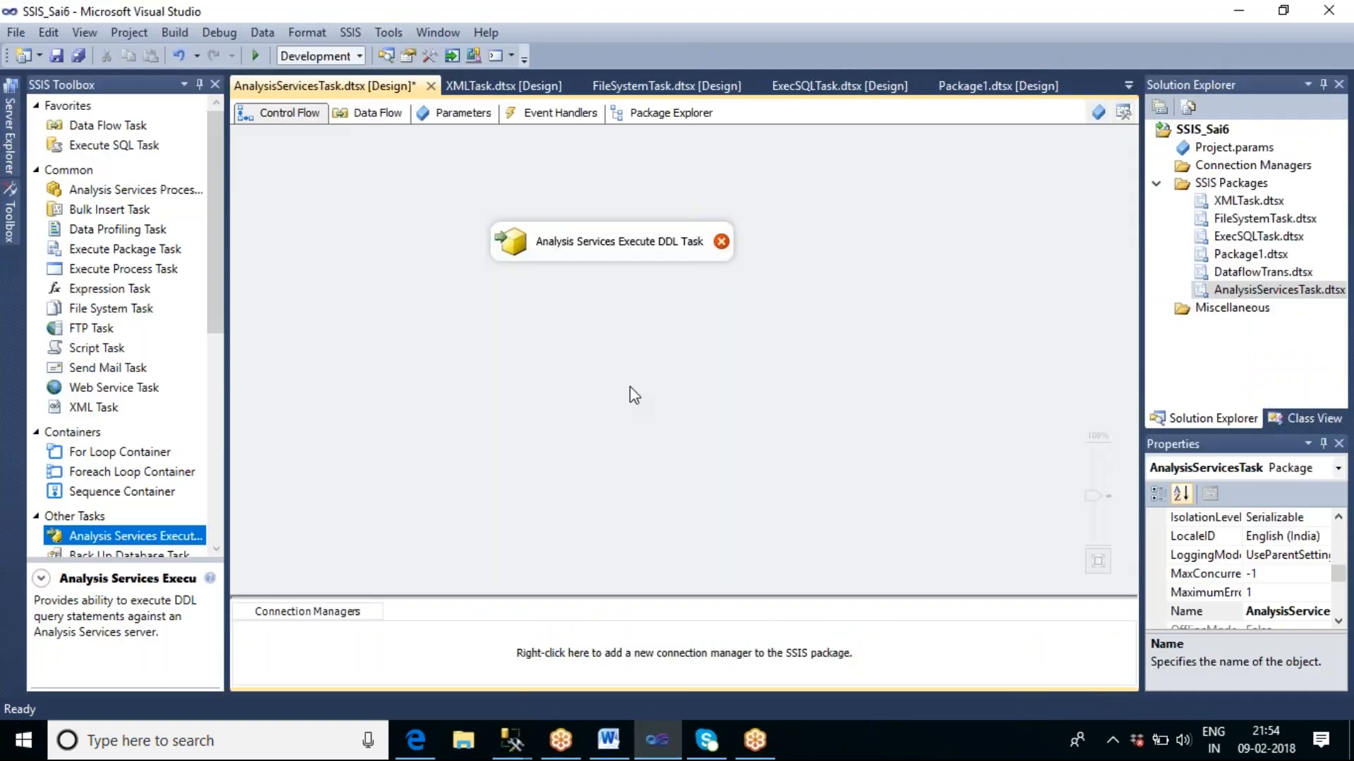
pyautogui.click(657, 252)
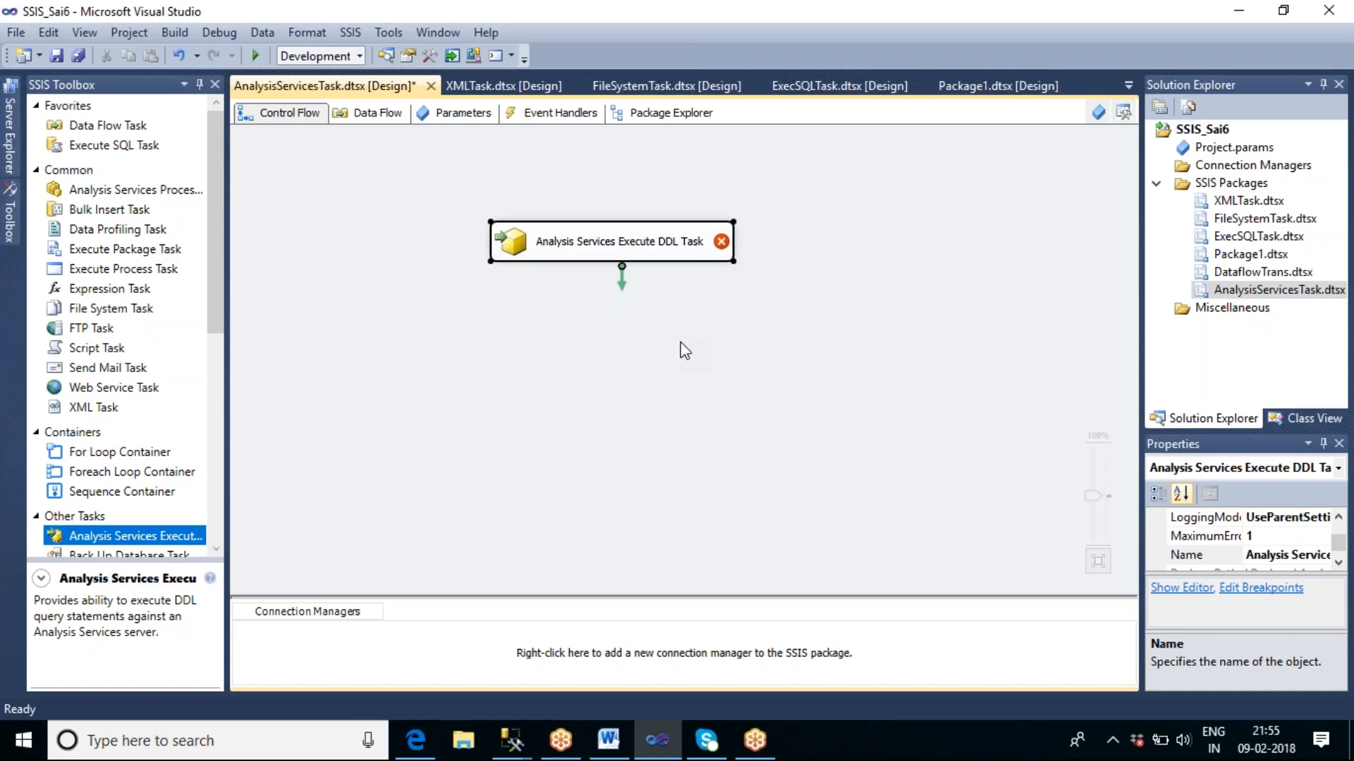
pyautogui.press('Return')
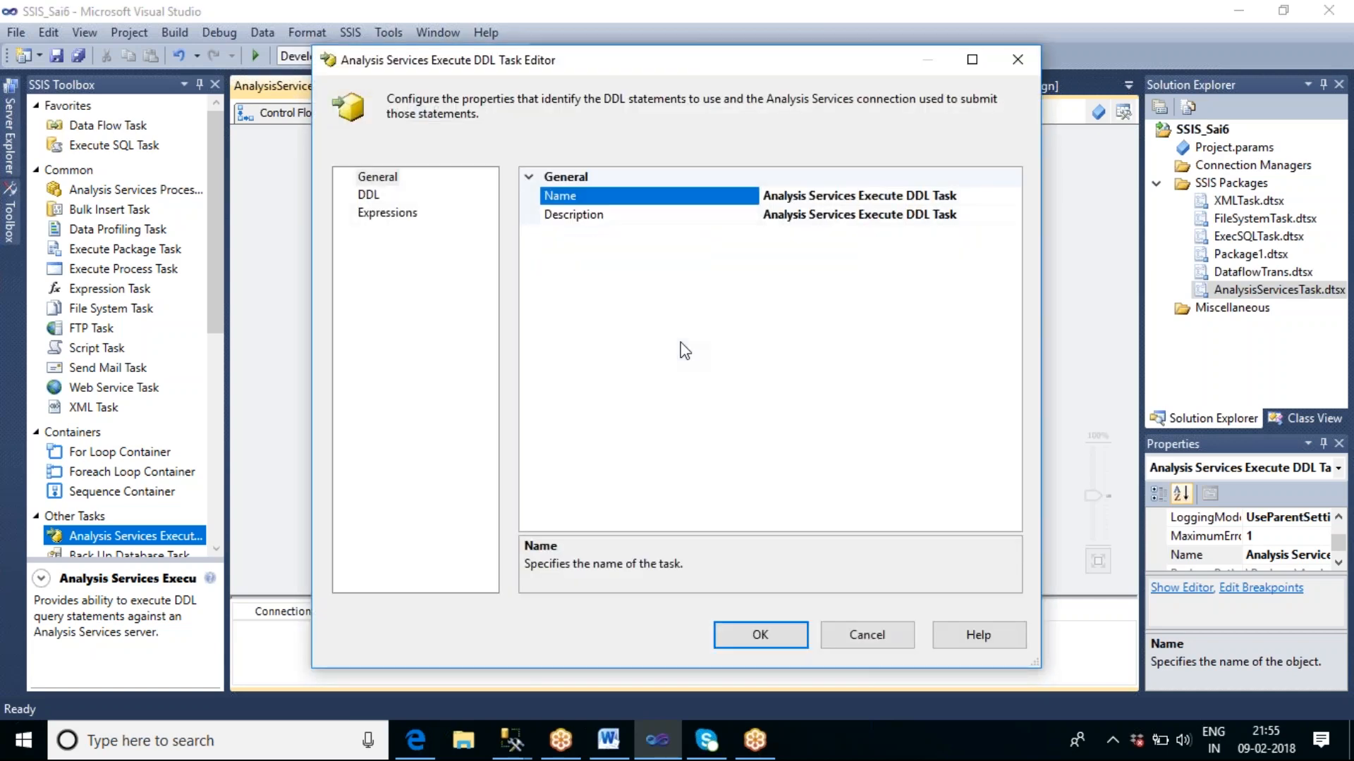
pyautogui.click(366, 202)
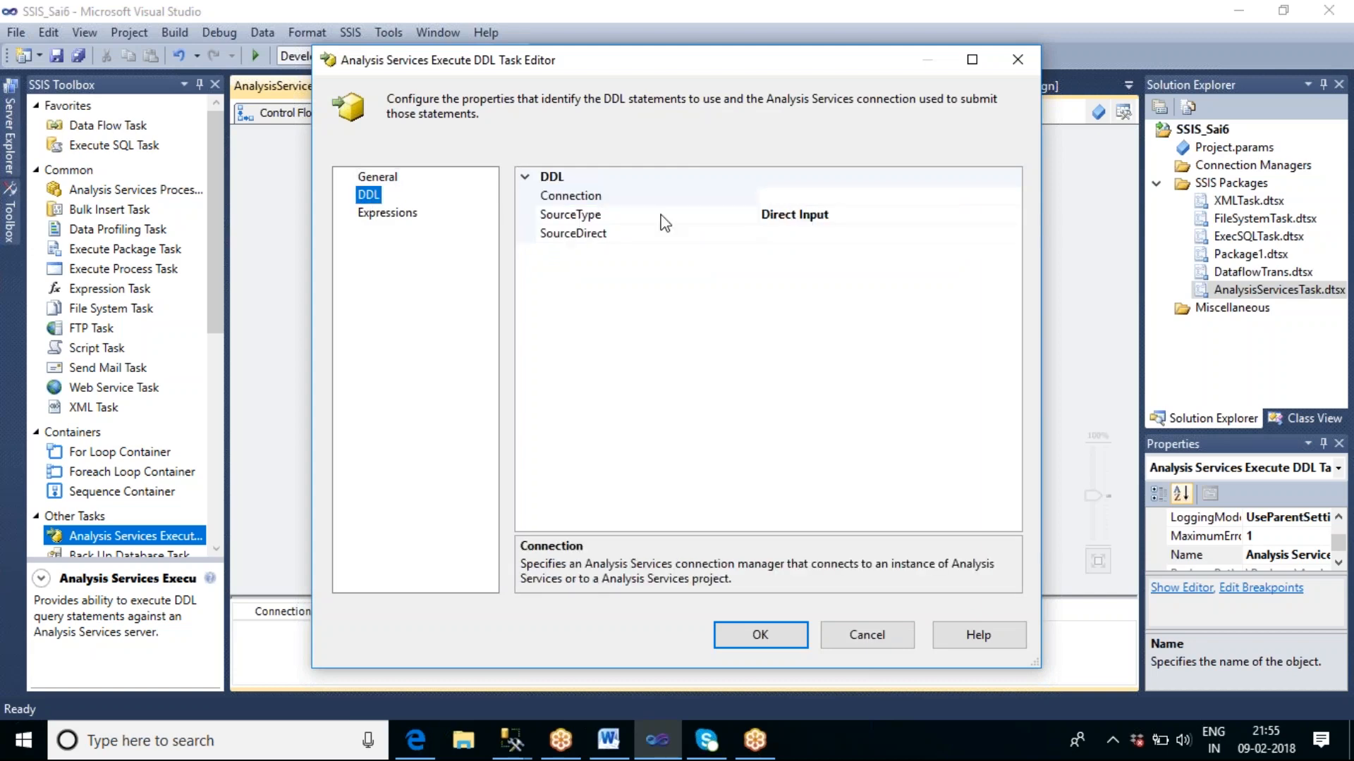
# Start a new connection to a computer running Analysis Services for the task and open its connection properties for editing.
pyautogui.click(909, 198)
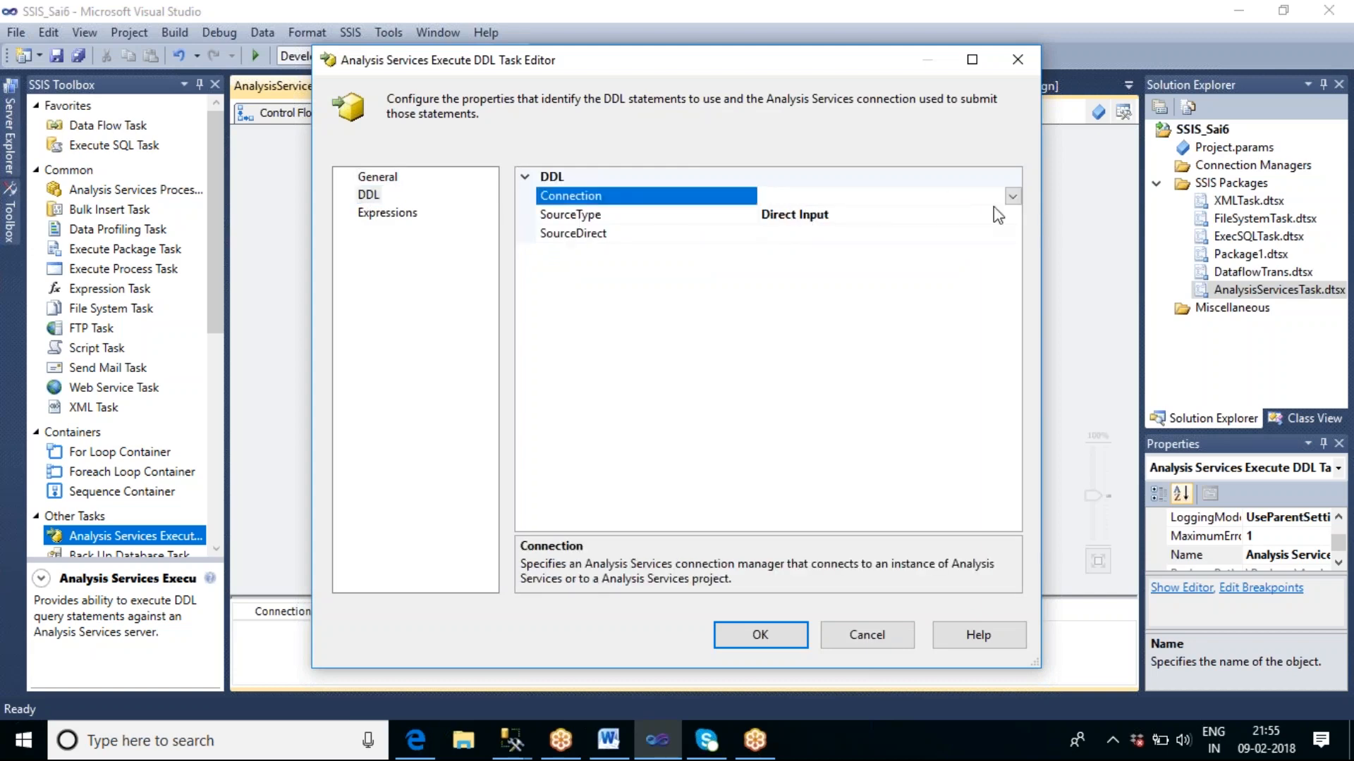
pyautogui.click(1012, 197)
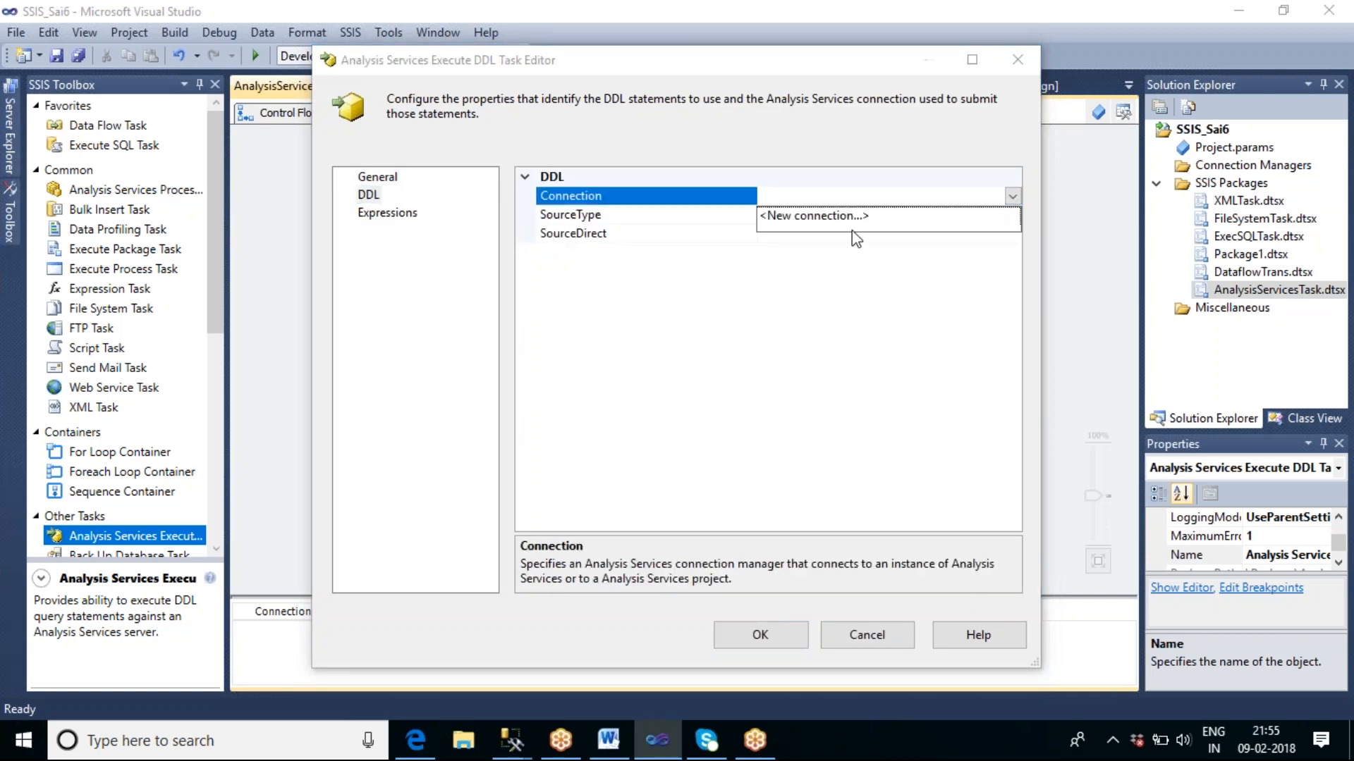
pyautogui.click(814, 216)
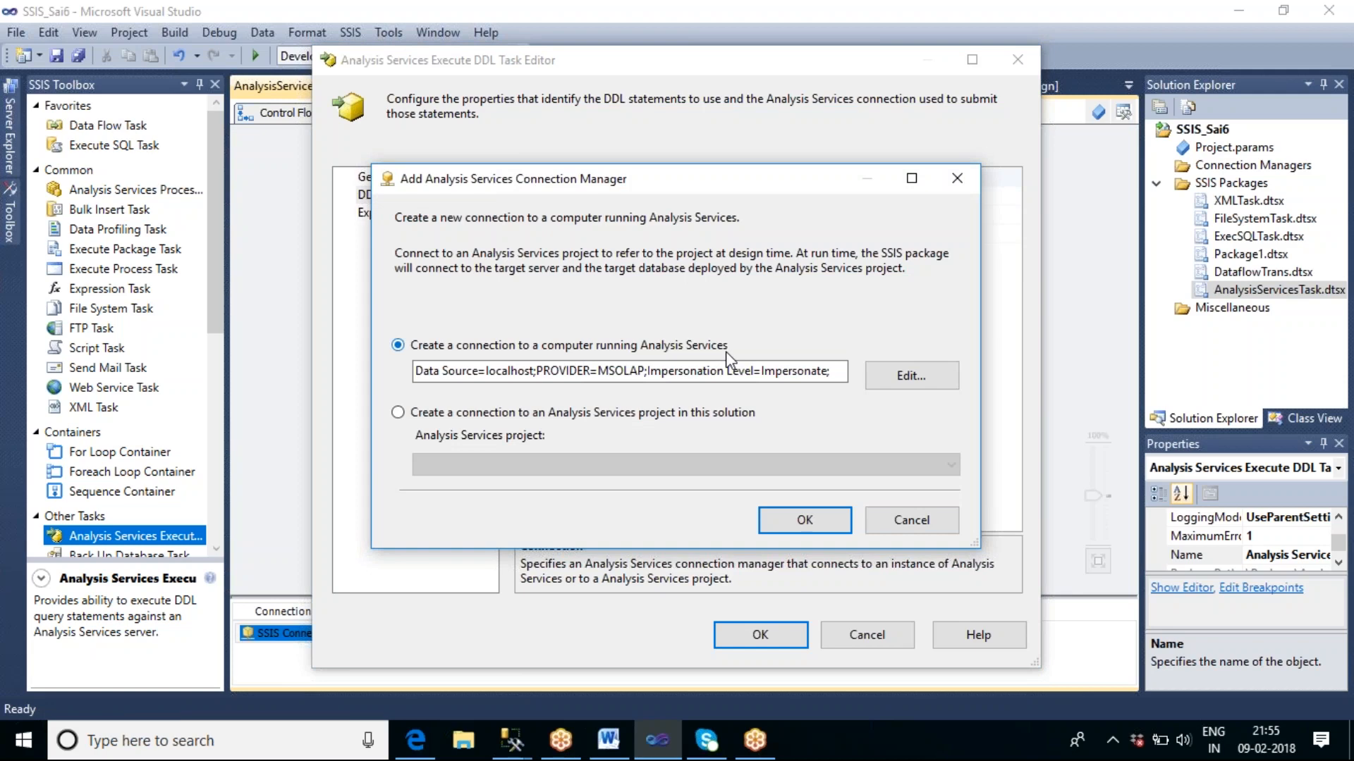
pyautogui.click(620, 372)
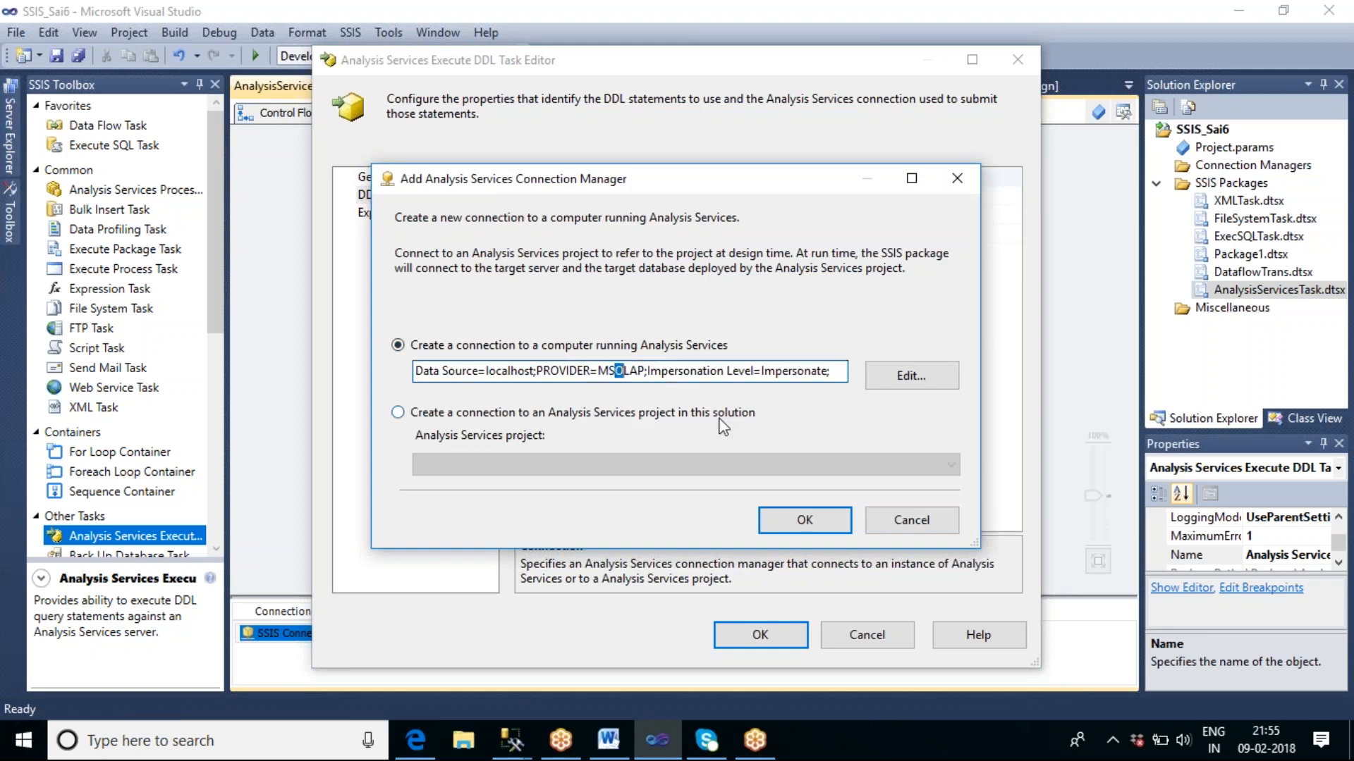
pyautogui.press('End')
pyautogui.click(888, 377)
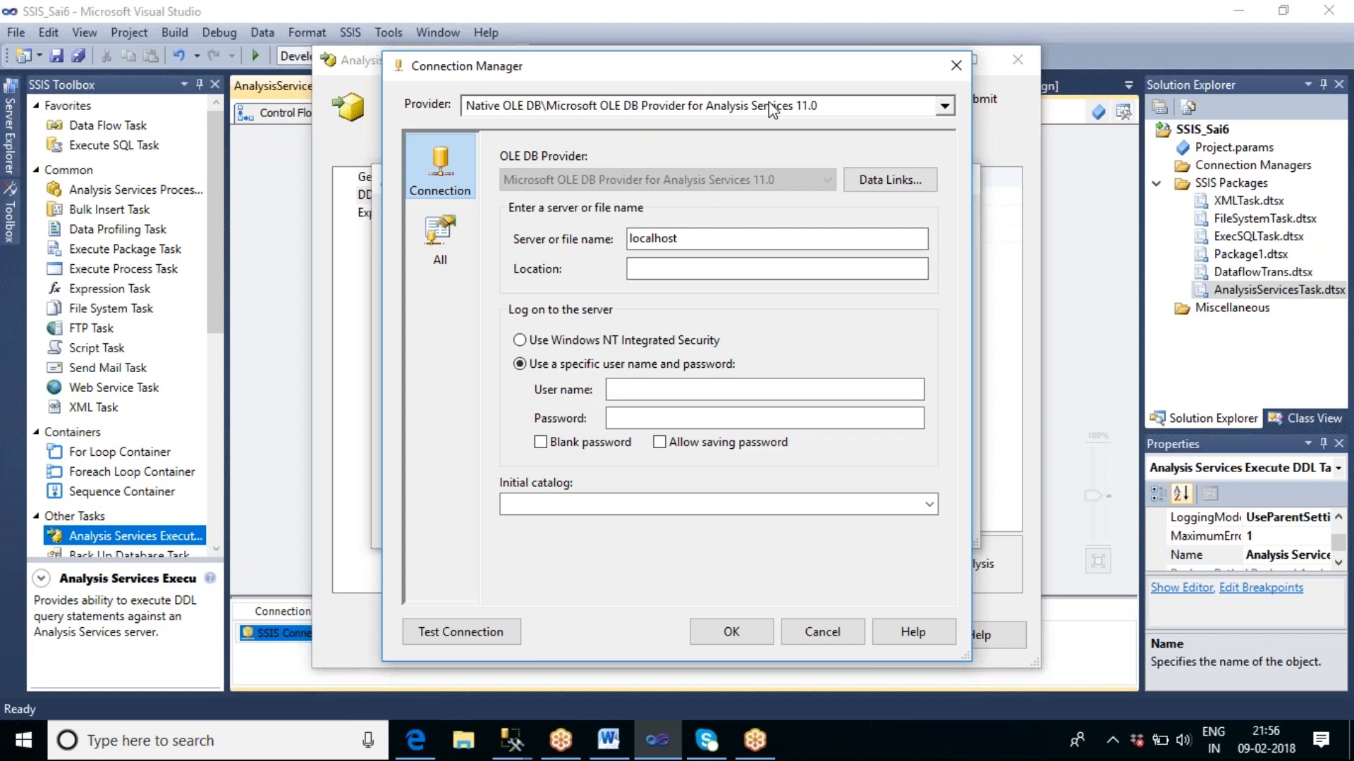
pyautogui.doubleClick(726, 242)
pyautogui.press('BackSpace')
pyautogui.hotkey('ctrl', 'z')
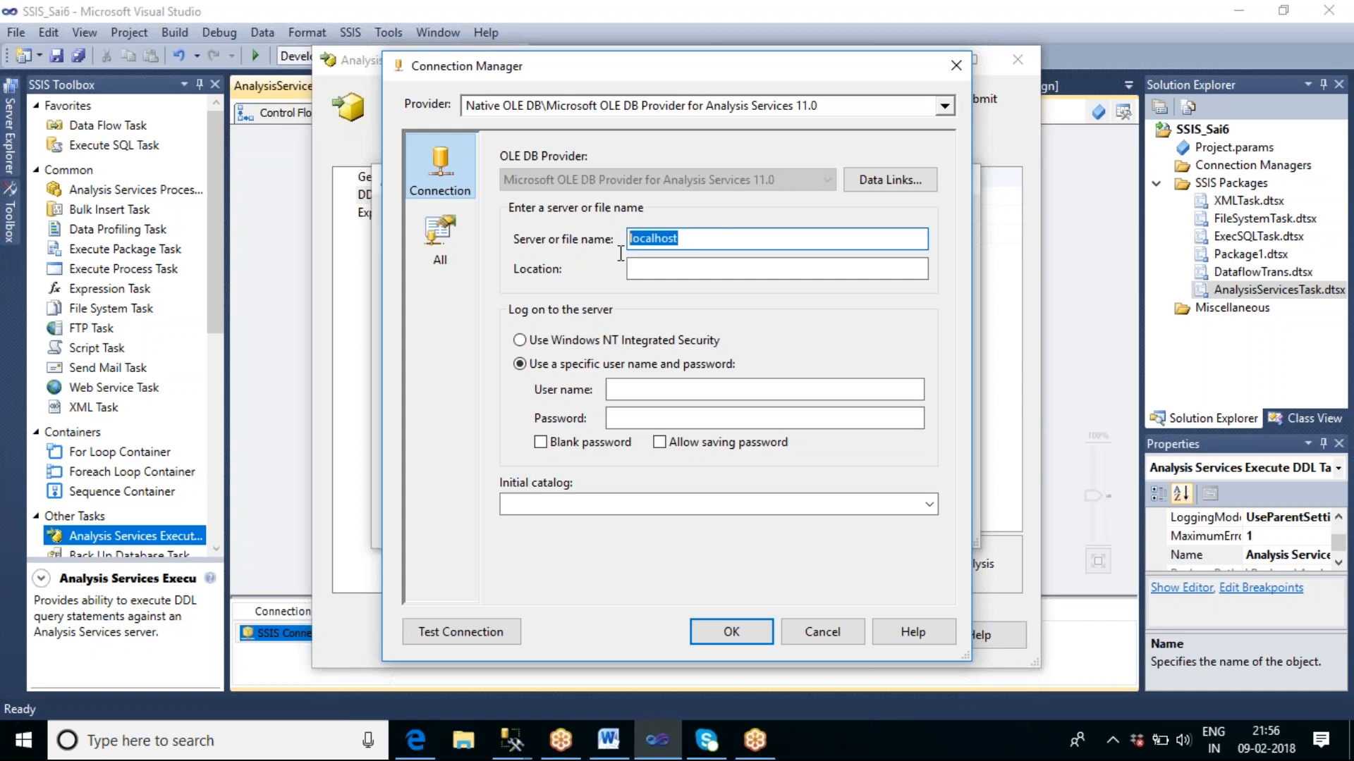
# Switch to SQL Server Management Studio and look up the Analysis Services server name in Object Explorer.
pyautogui.click(515, 742)
pyautogui.click(423, 687)
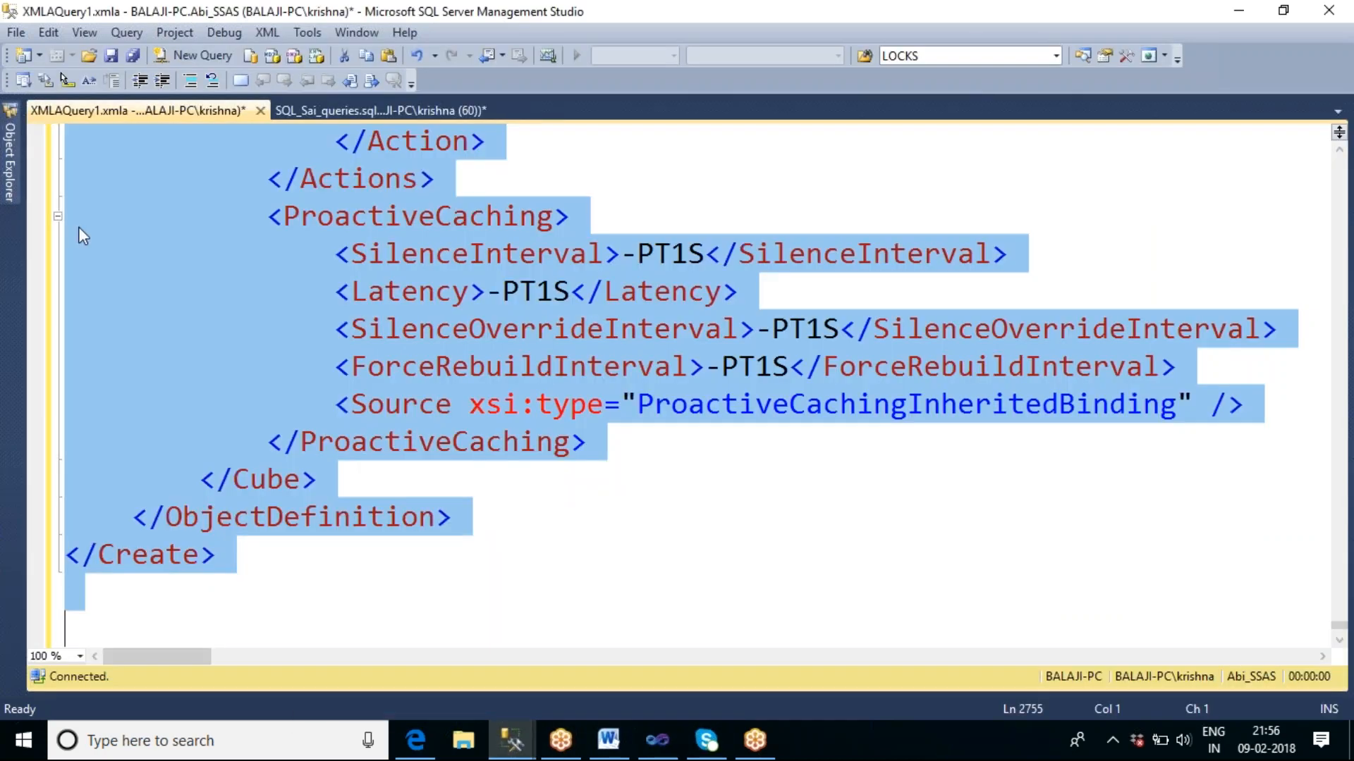
pyautogui.click(10, 162)
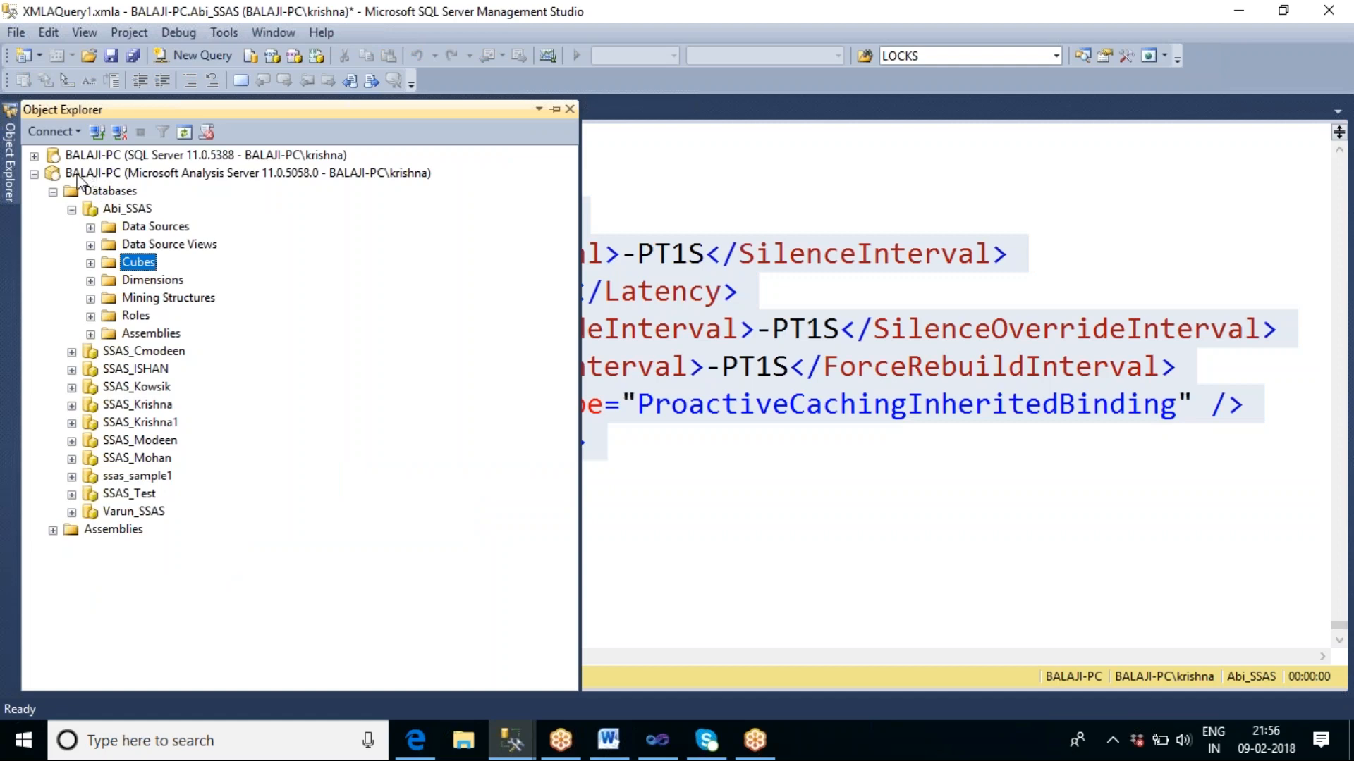
# Switch to Visual Studio and set the connection's server name to BALAJI-PC.
pyautogui.hotkey('alt', 'Tab')
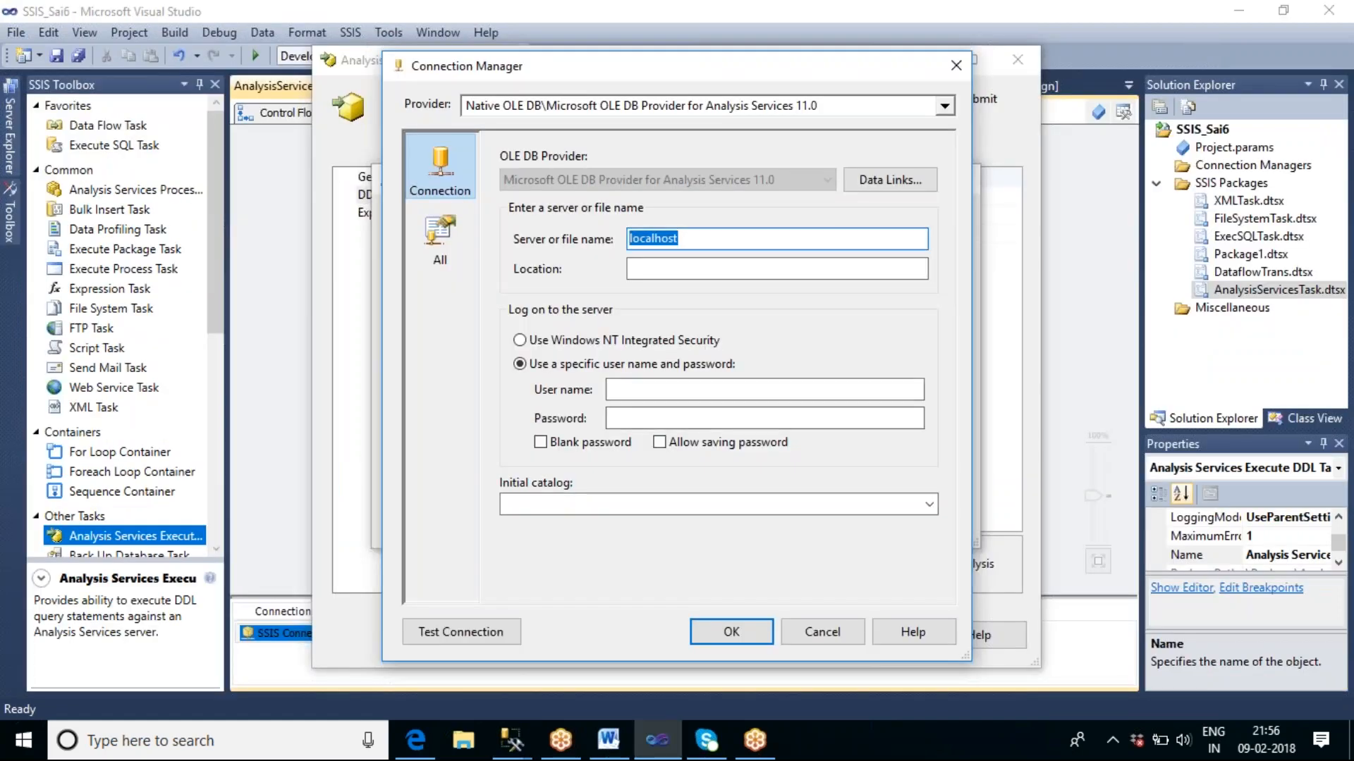
pyautogui.write('B')
pyautogui.press('BackSpace')
pyautogui.write('BALAJI-PC')
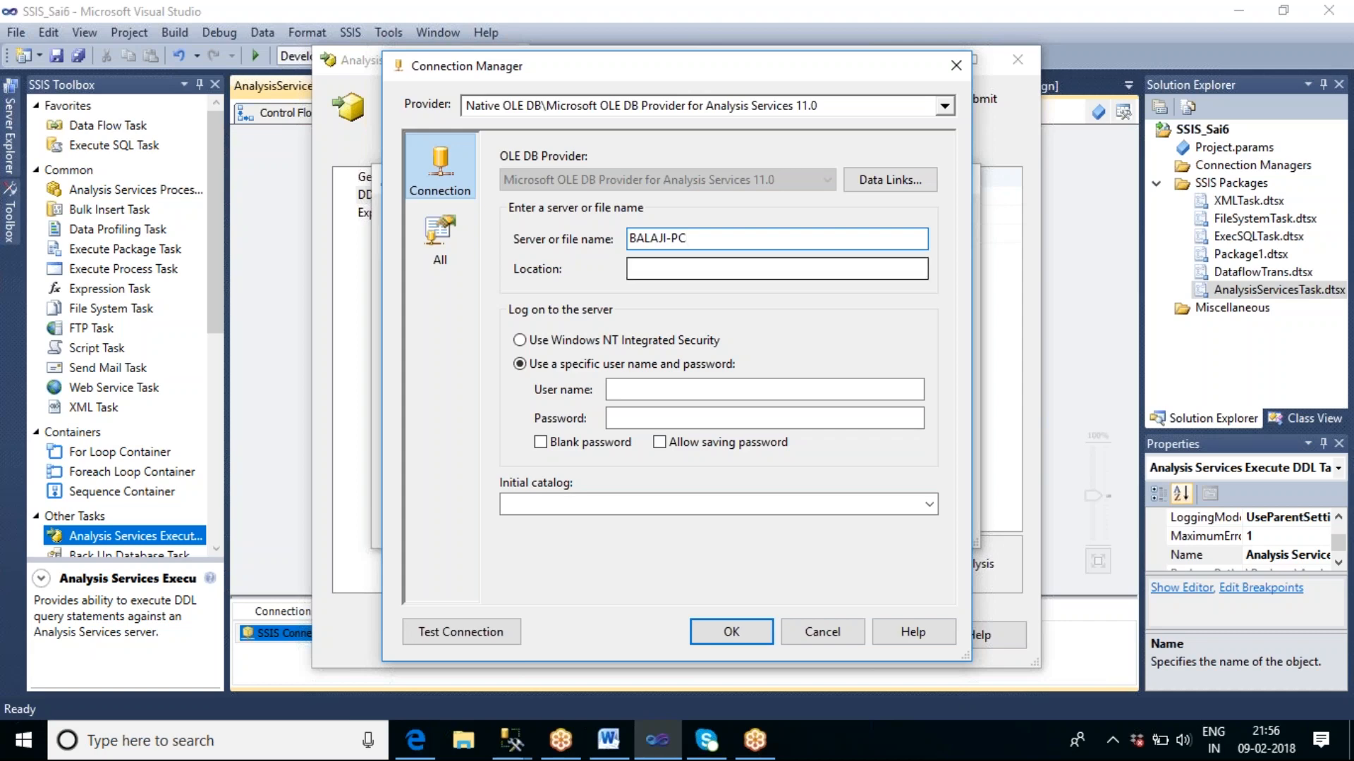
# Use Windows NT Integrated Security, choose Abi_SSAS as the initial catalog, and accept the connection for the task.
pyautogui.click(519, 341)
pyautogui.click(928, 505)
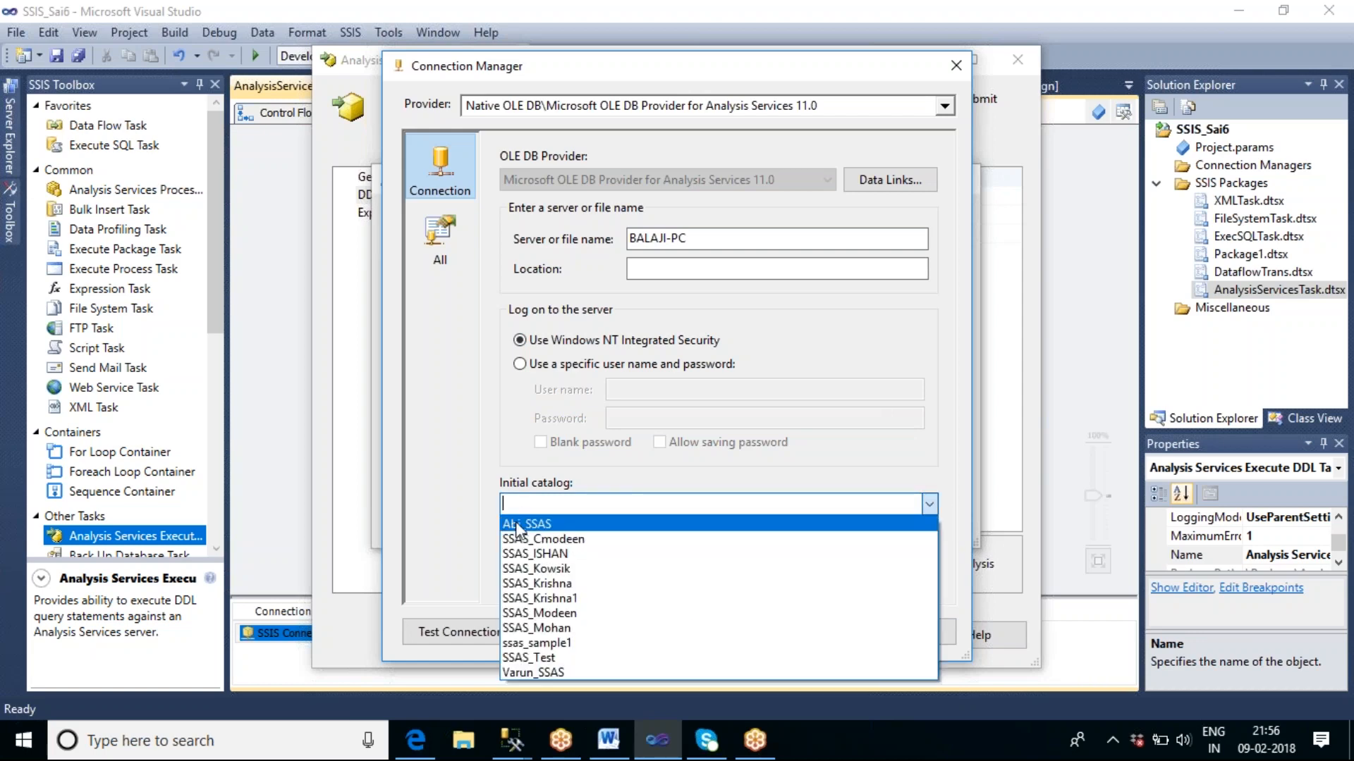
pyautogui.click(566, 526)
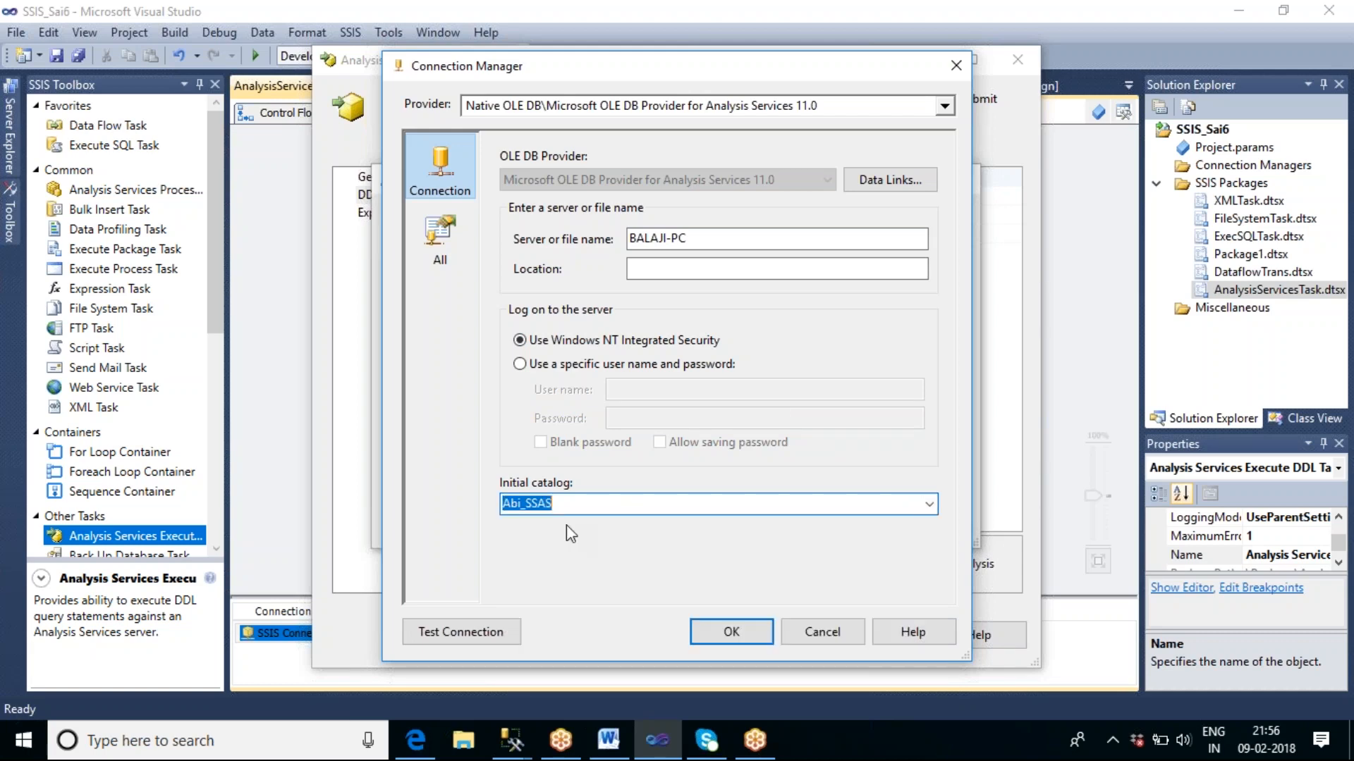
pyautogui.click(765, 634)
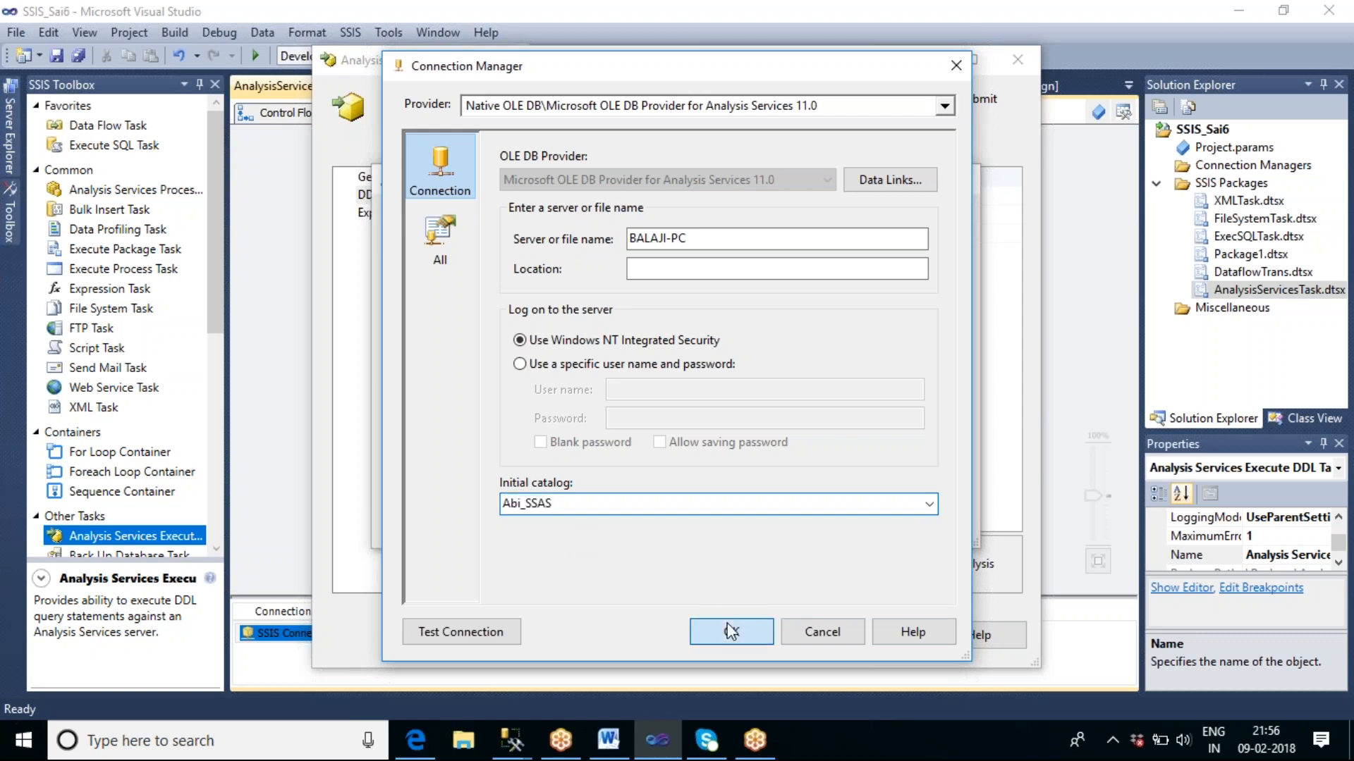
pyautogui.click(815, 528)
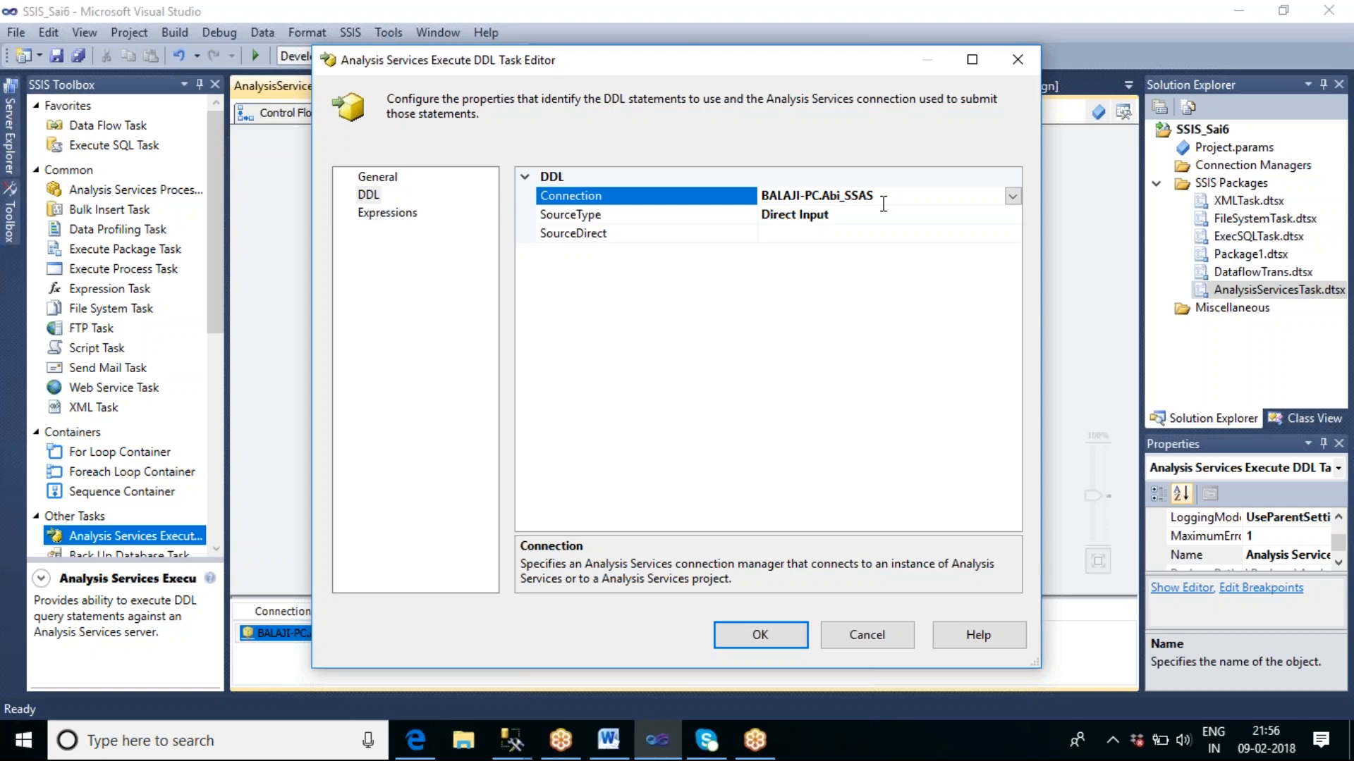
# Review the SourceType options available for the task's DDL statements.
pyautogui.click(639, 235)
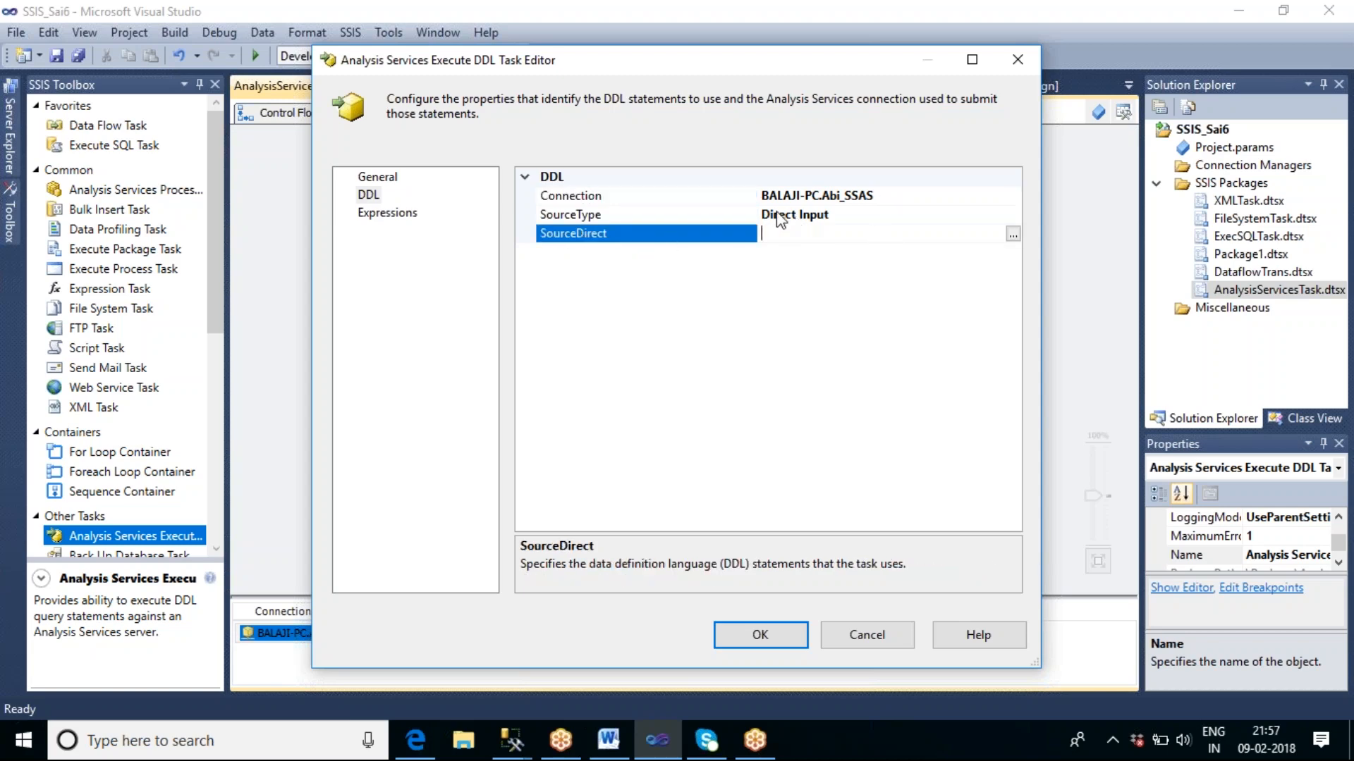
pyautogui.click(858, 215)
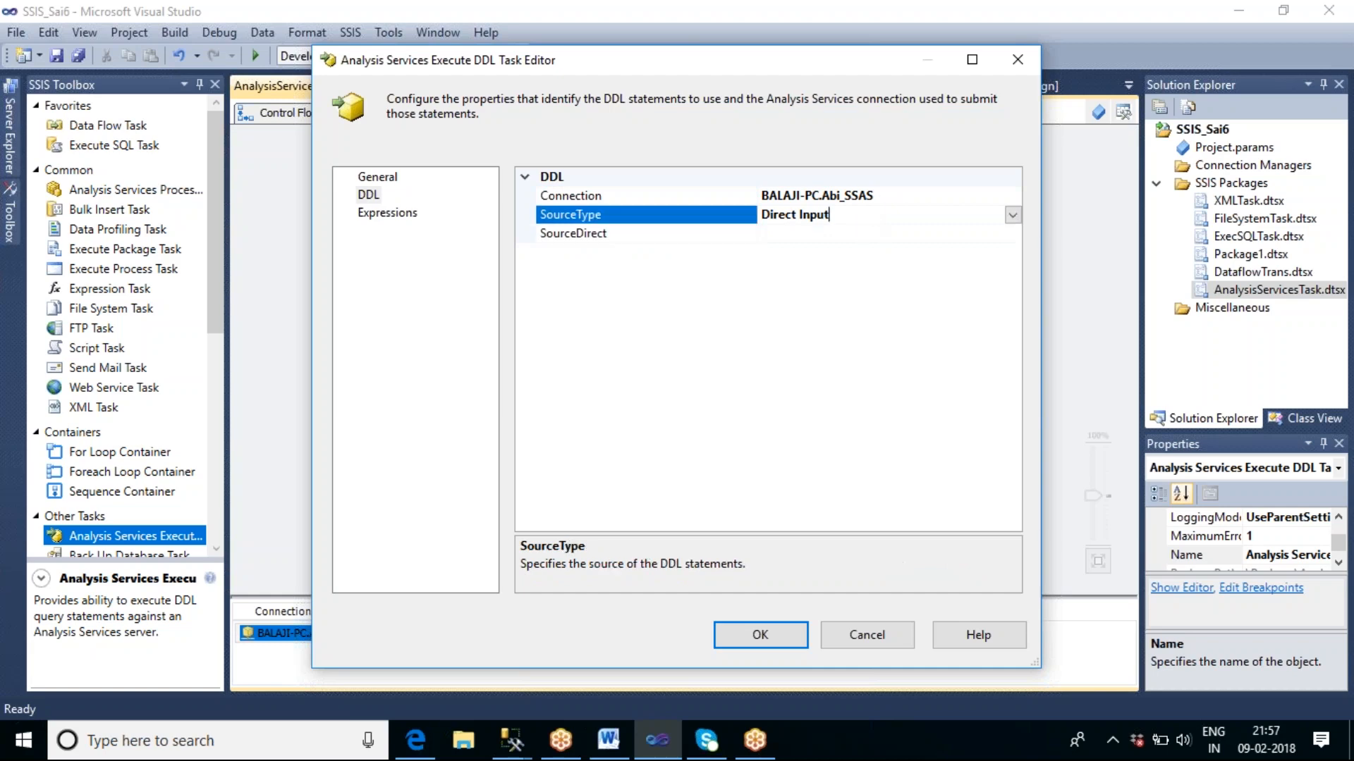
pyautogui.click(1012, 216)
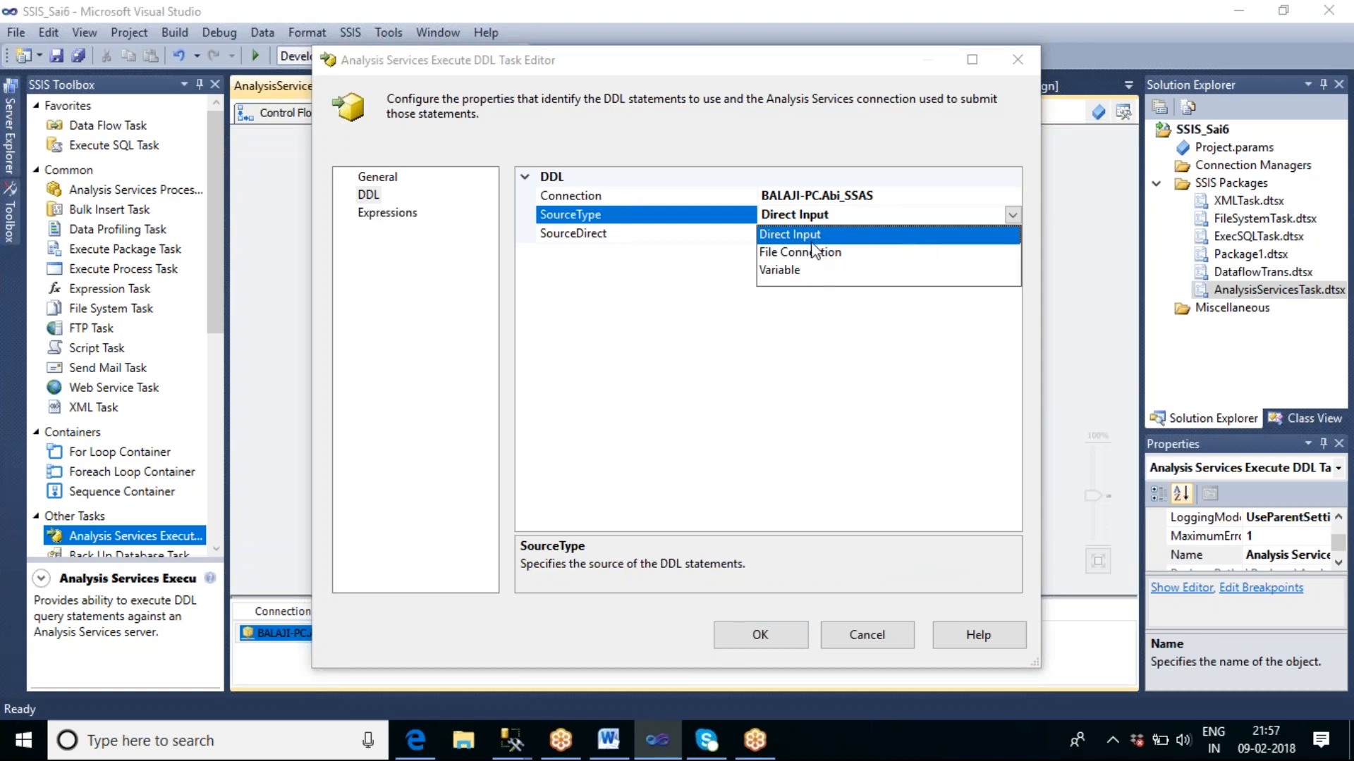
# Paste the cube's XMLA create script into the SourceDirect DDL statements and apply the task settings.
pyautogui.click(525, 740)
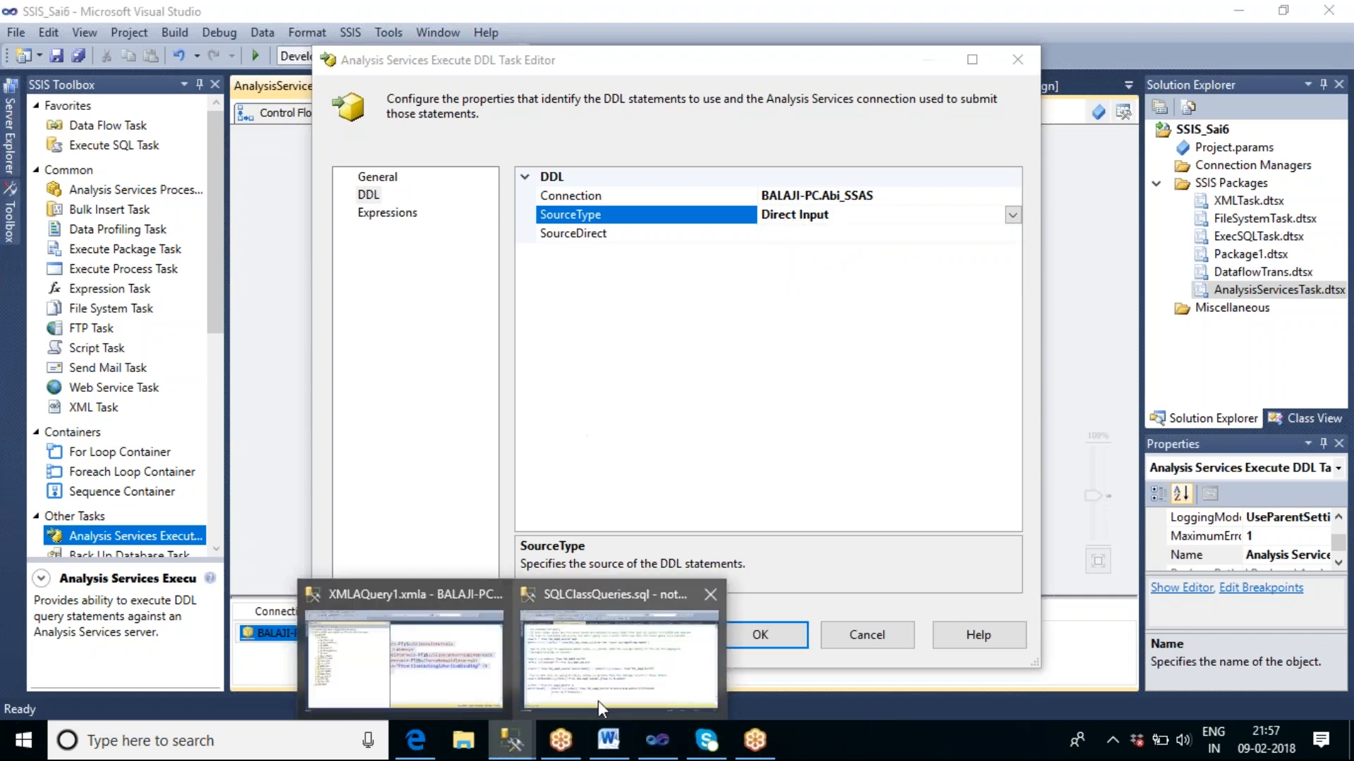
pyautogui.click(394, 681)
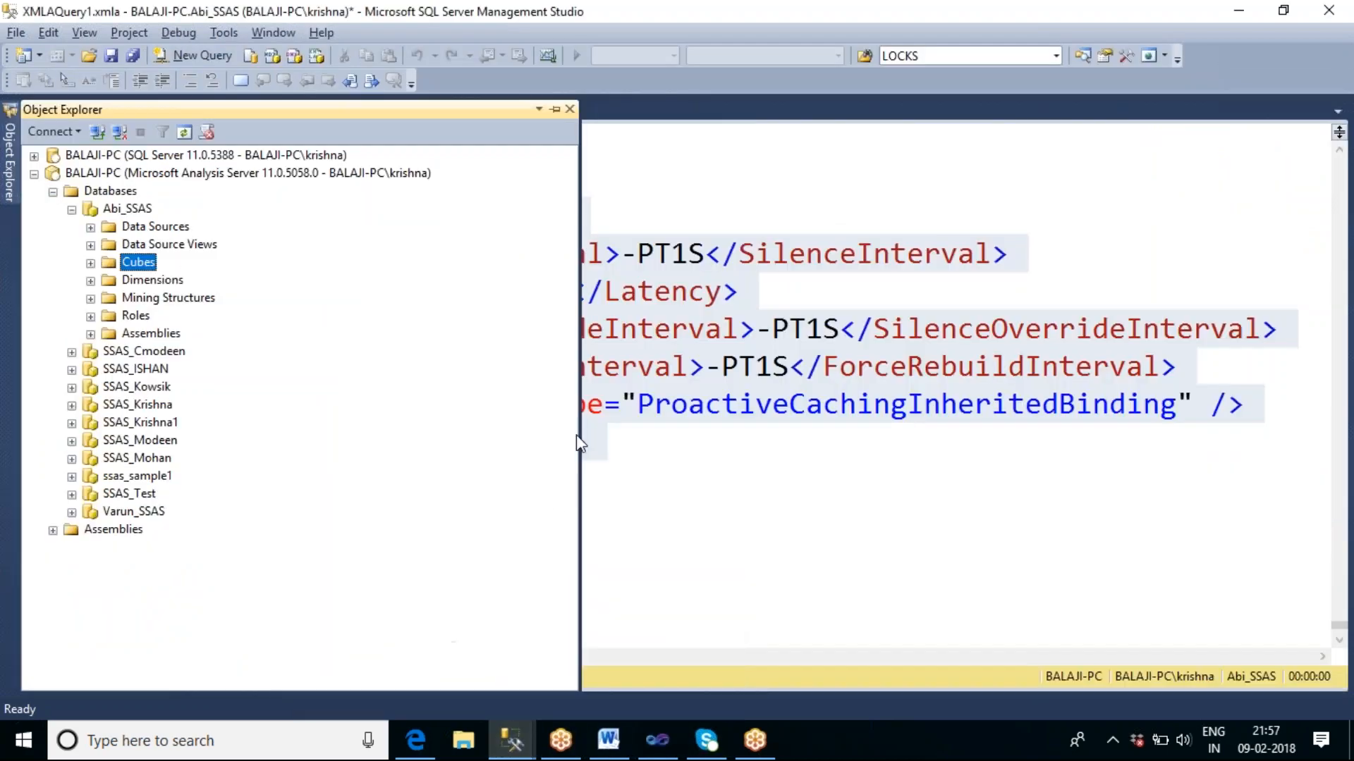
pyautogui.click(657, 740)
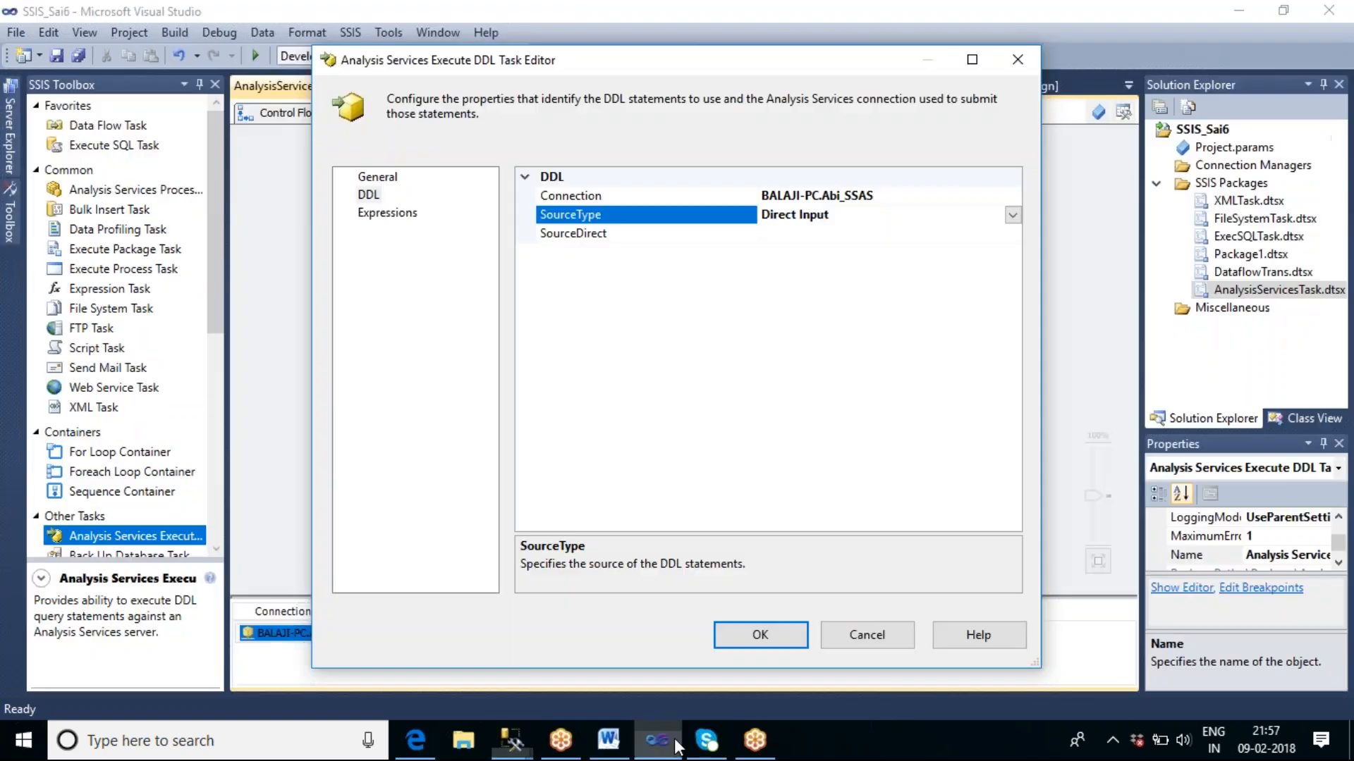
pyautogui.click(982, 235)
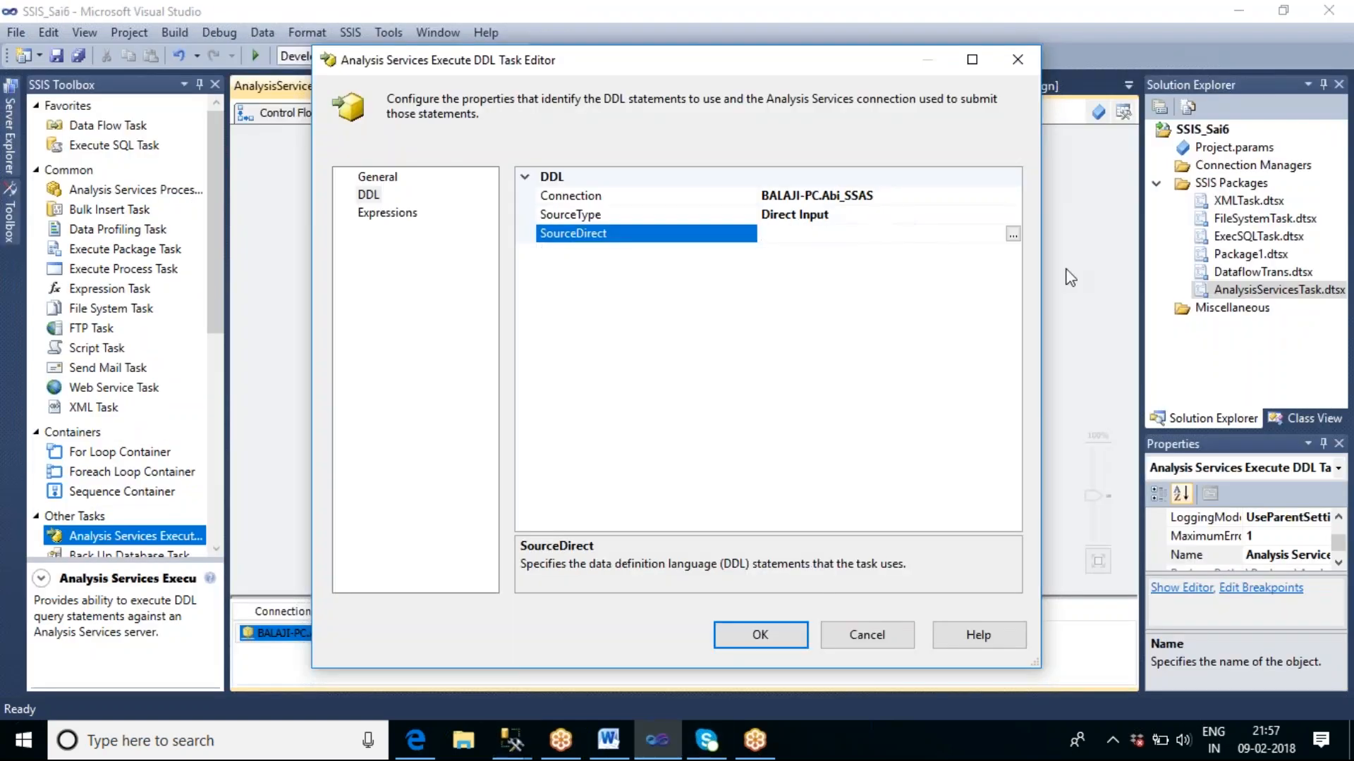
pyautogui.click(1013, 234)
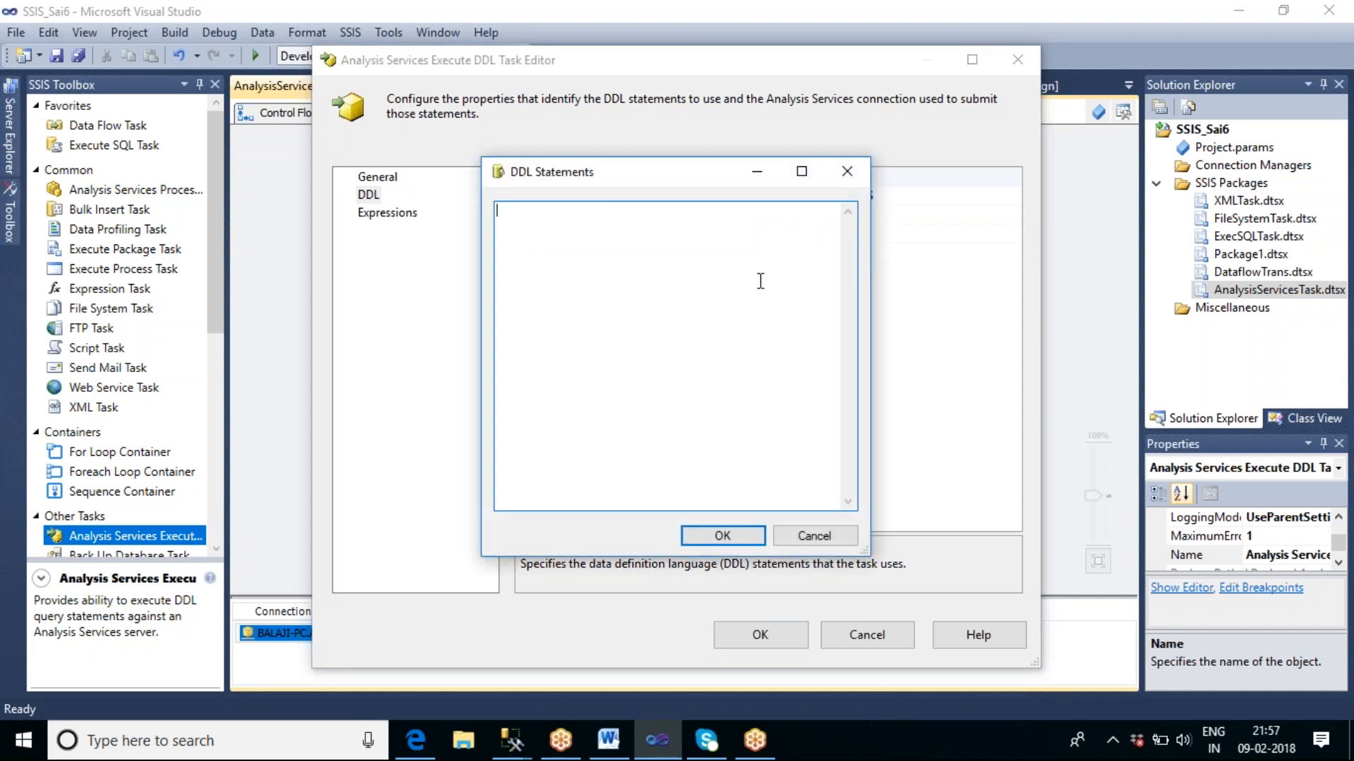
pyautogui.hotkey('ctrl', 'v')
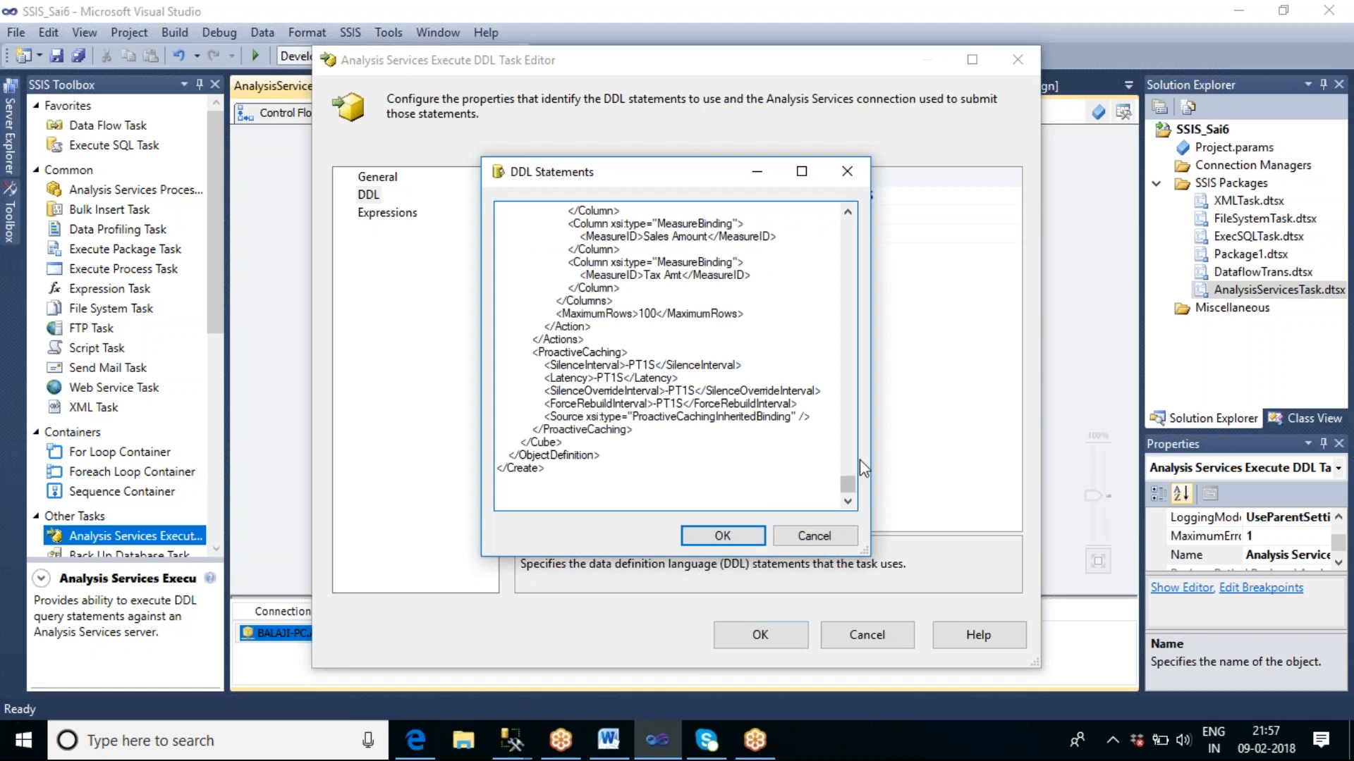
pyautogui.moveTo(848, 484); pyautogui.dragTo(846, 222)
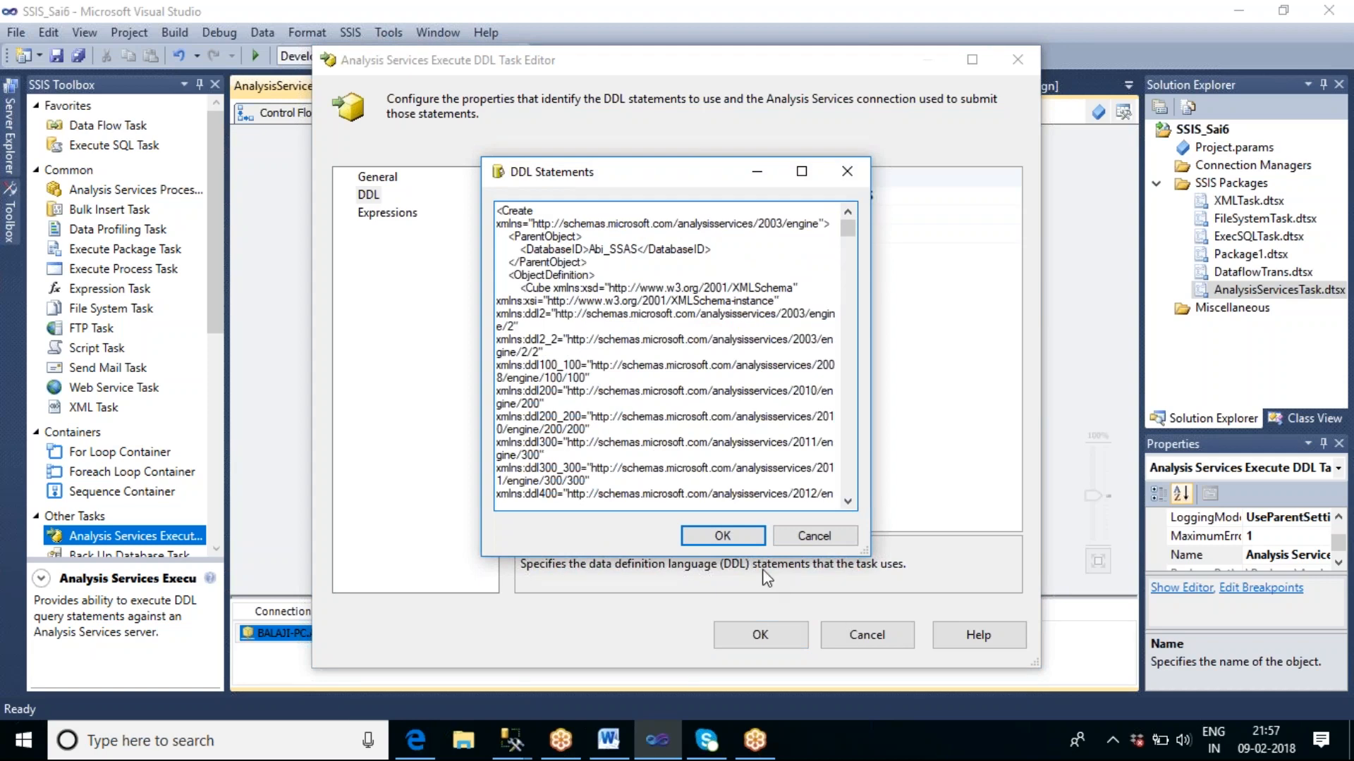
pyautogui.click(737, 542)
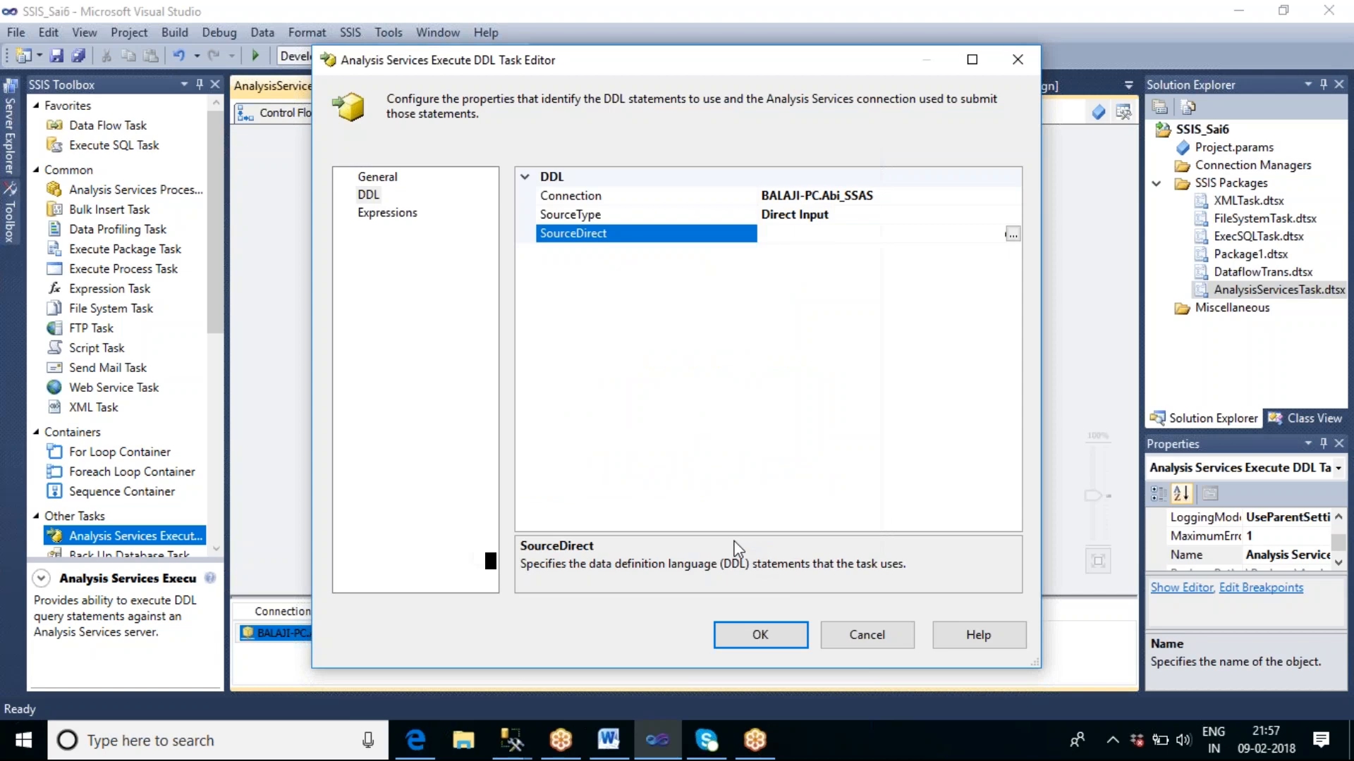
pyautogui.click(760, 634)
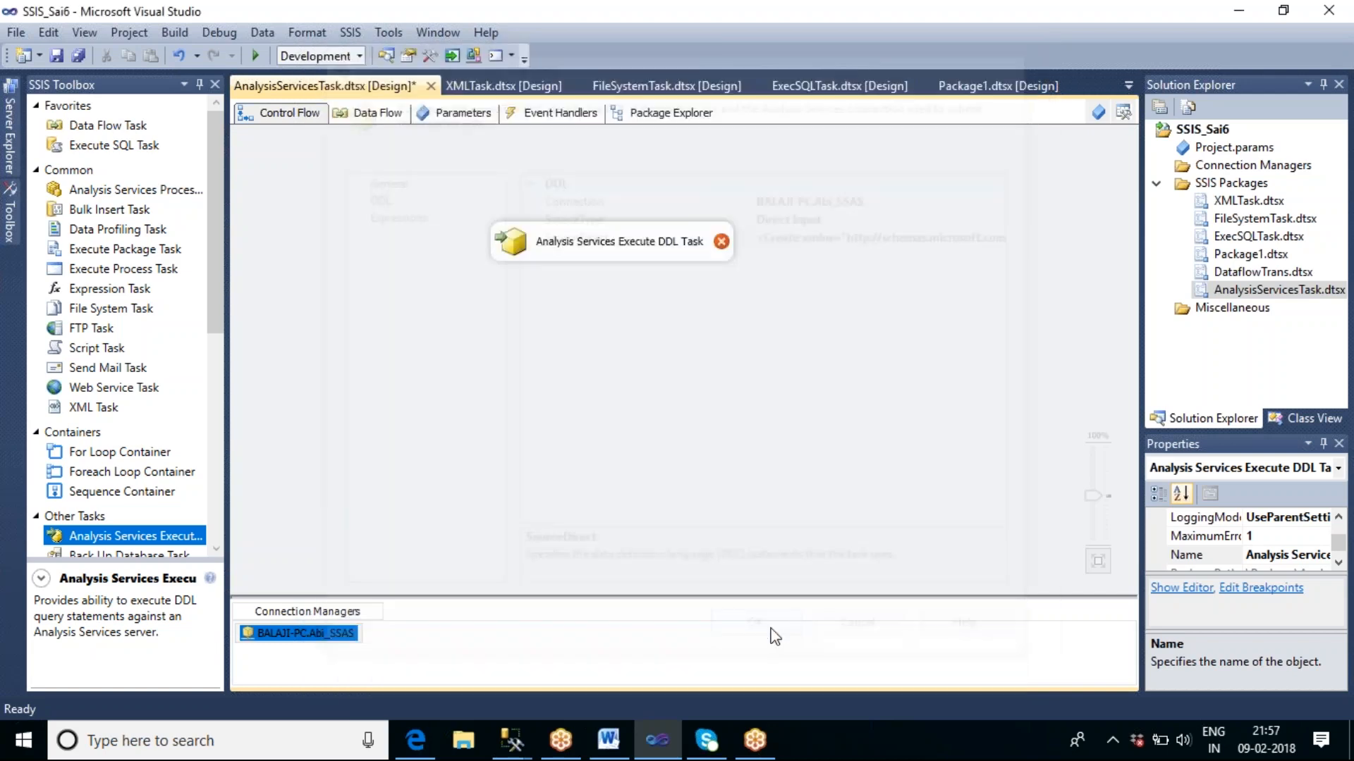
# Reopen the Analysis Services Execute DDL Task, check its DDL settings, and close the editor without changes.
pyautogui.click(746, 418)
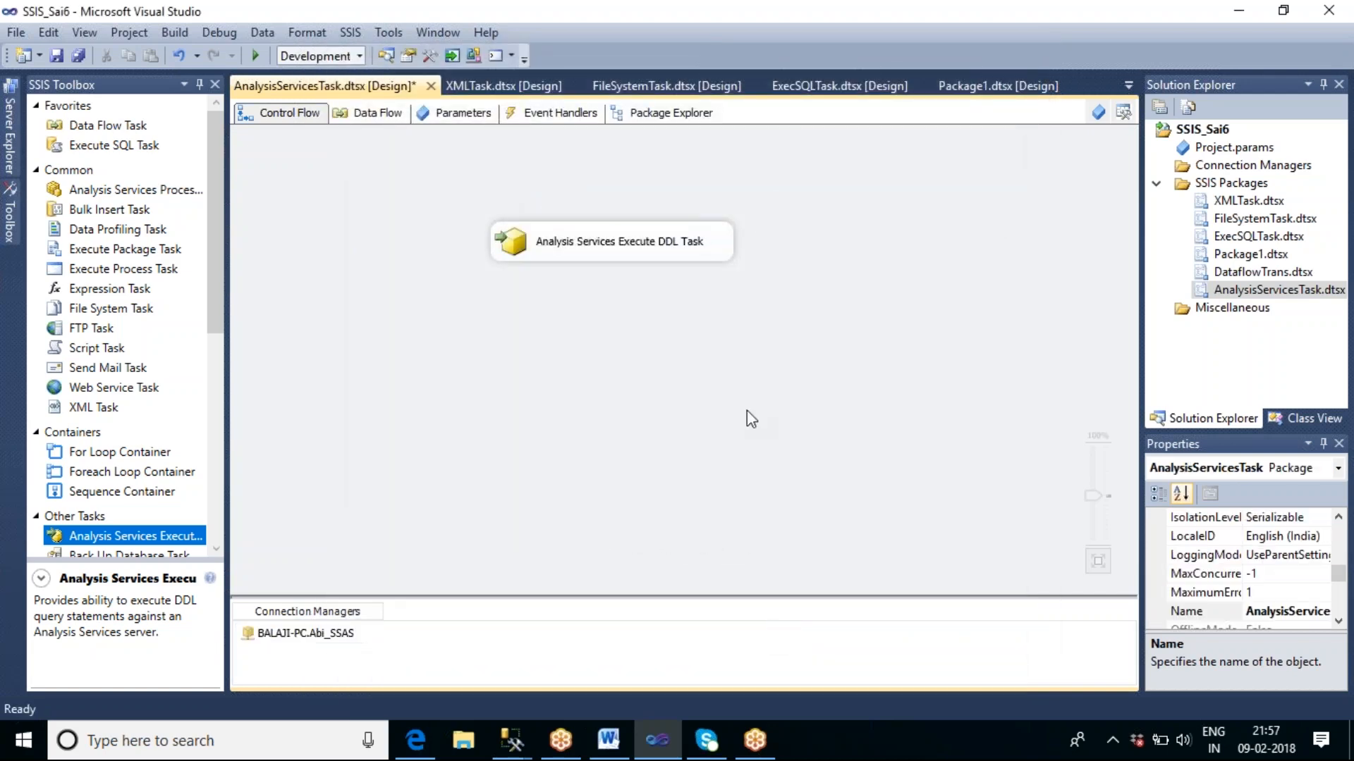
pyautogui.doubleClick(628, 251)
pyautogui.click(384, 201)
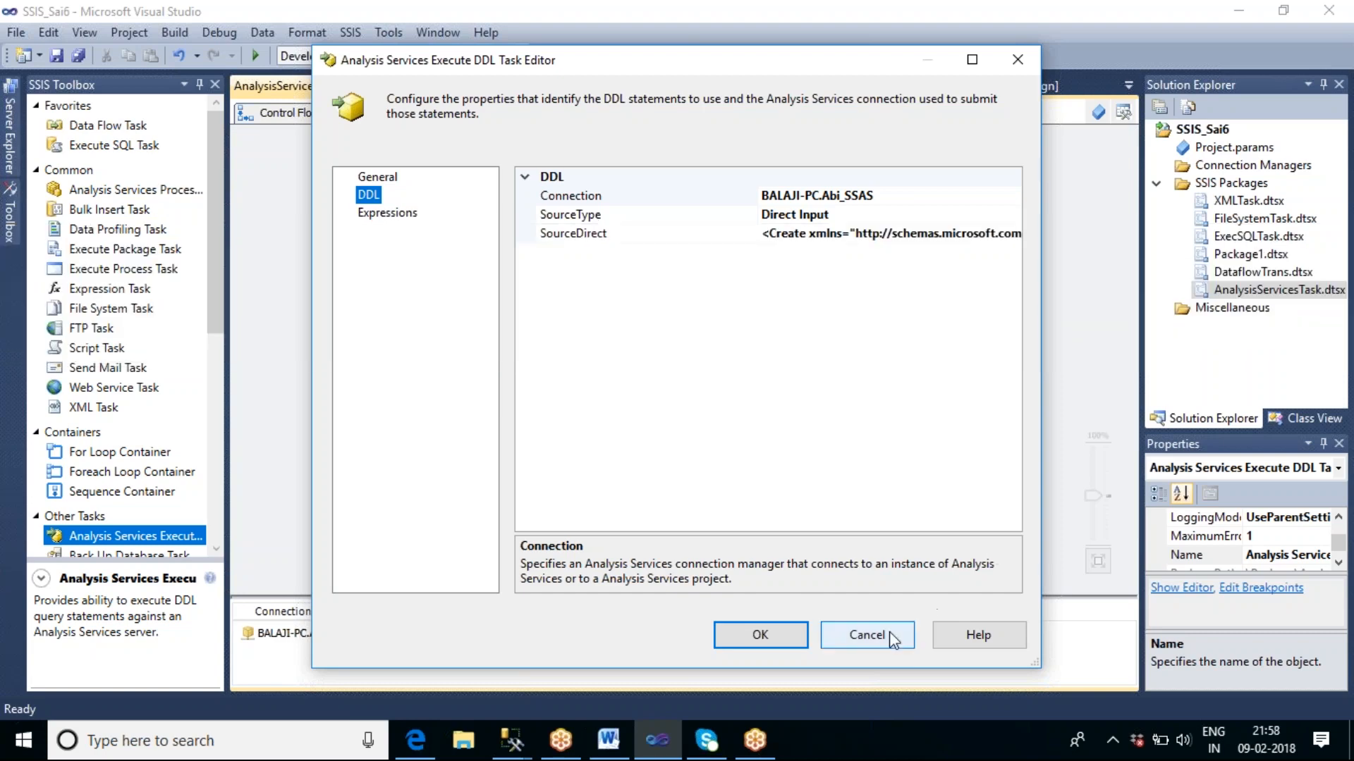
pyautogui.click(867, 635)
# Execute the Analysis Services Execute DDL Task on its own and stop debugging once the run completes.
pyautogui.rightClick(698, 252)
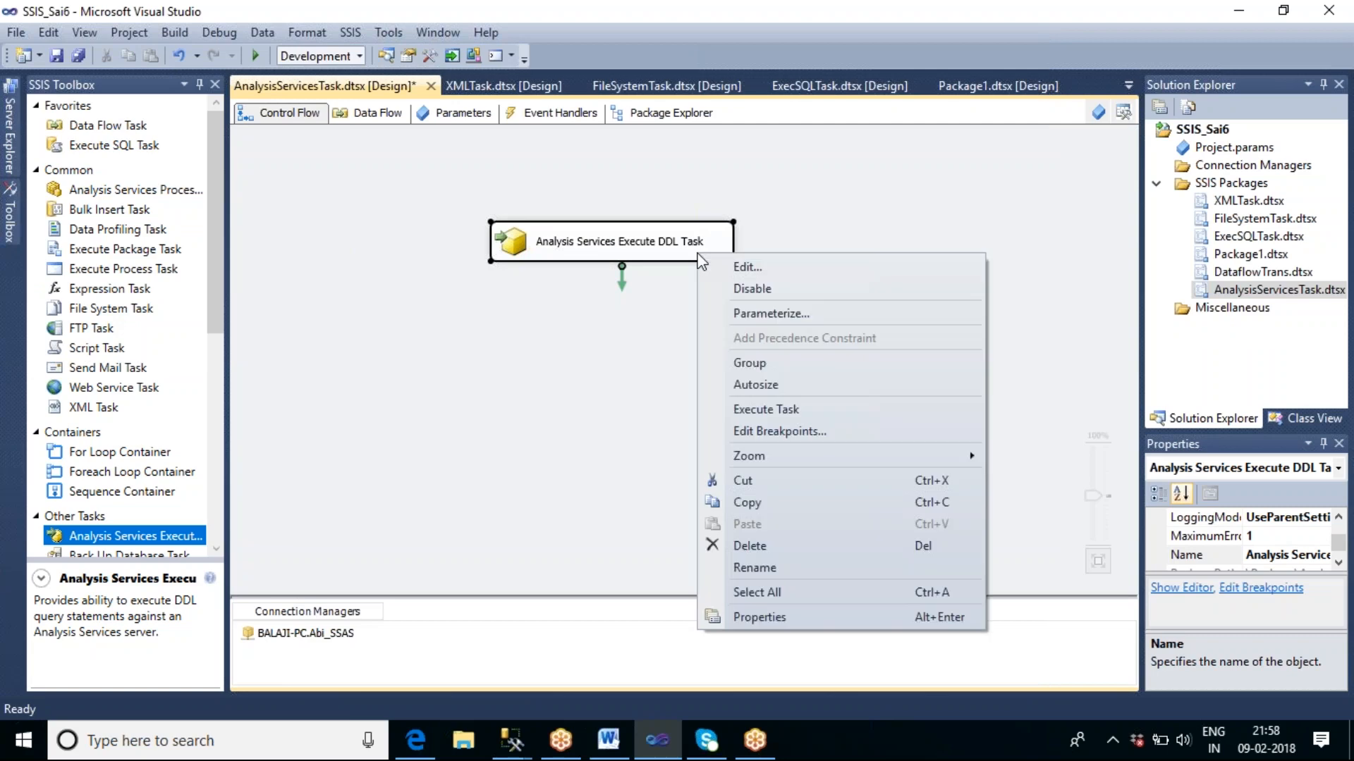
pyautogui.click(783, 409)
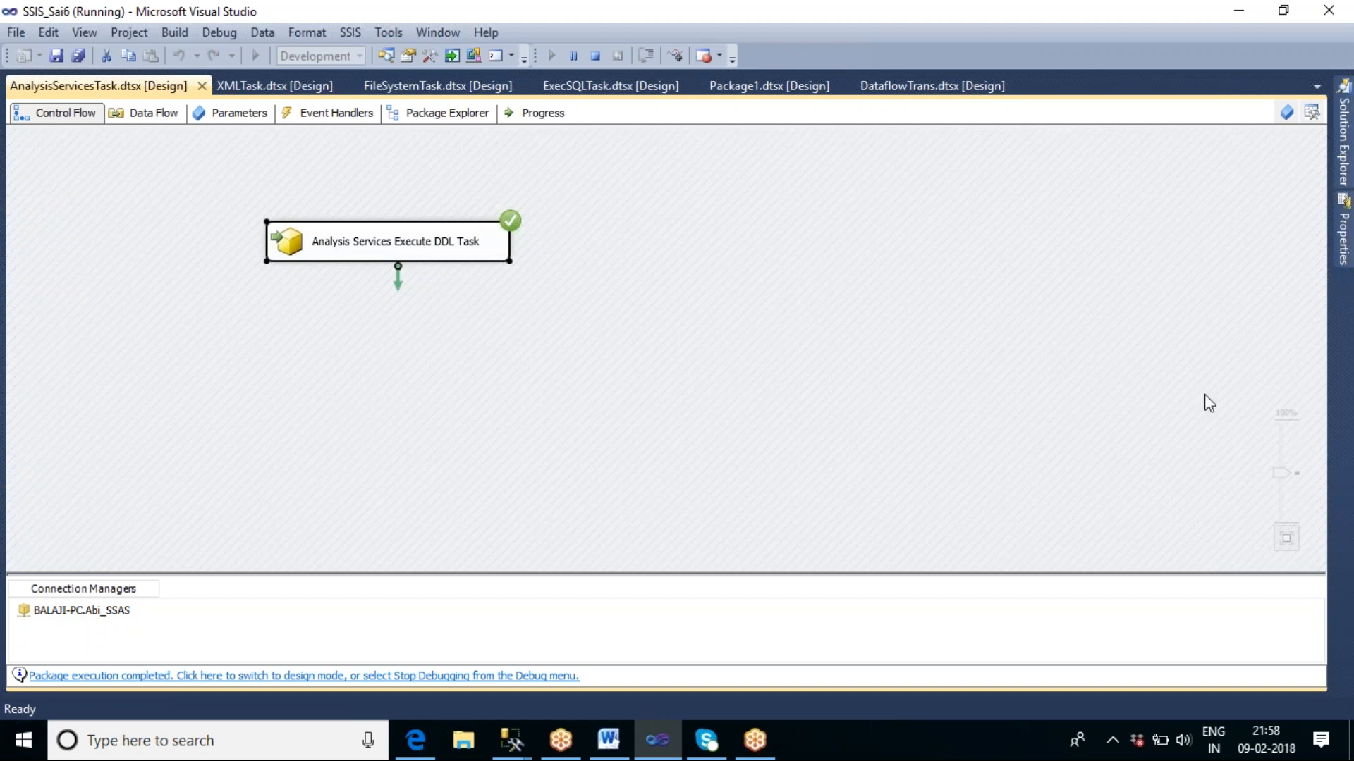
pyautogui.click(597, 56)
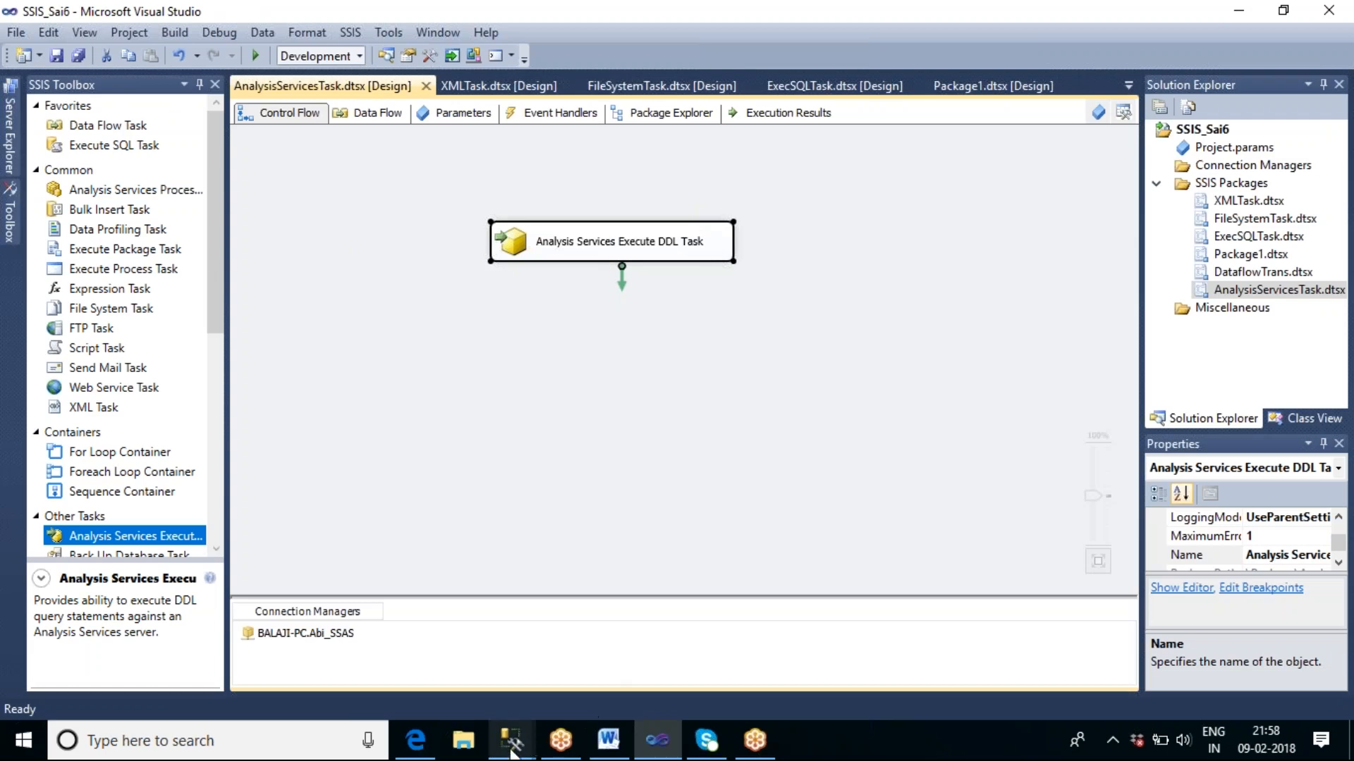
# Switch to SQL Server Management Studio and list the cubes of the Abi_SSAS database.
pyautogui.moveTo(512, 741)
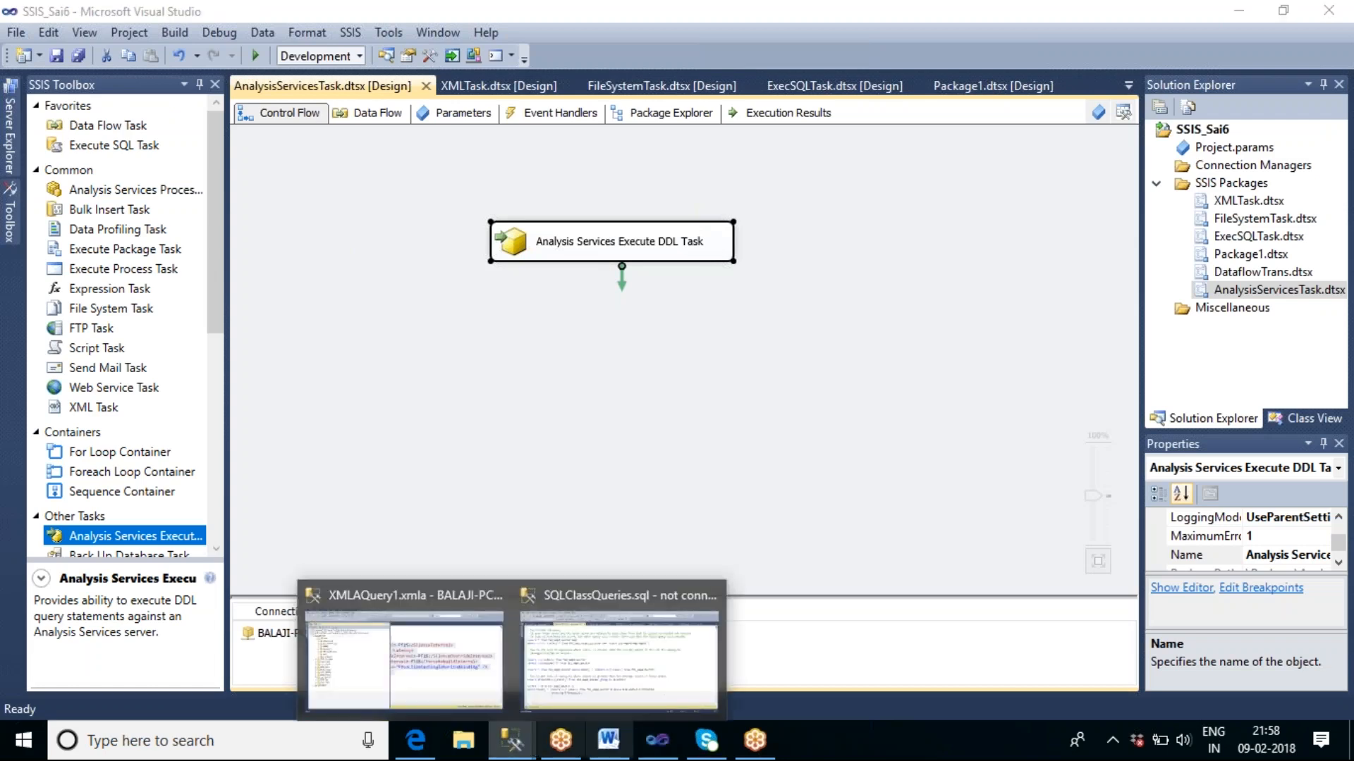
pyautogui.click(321, 687)
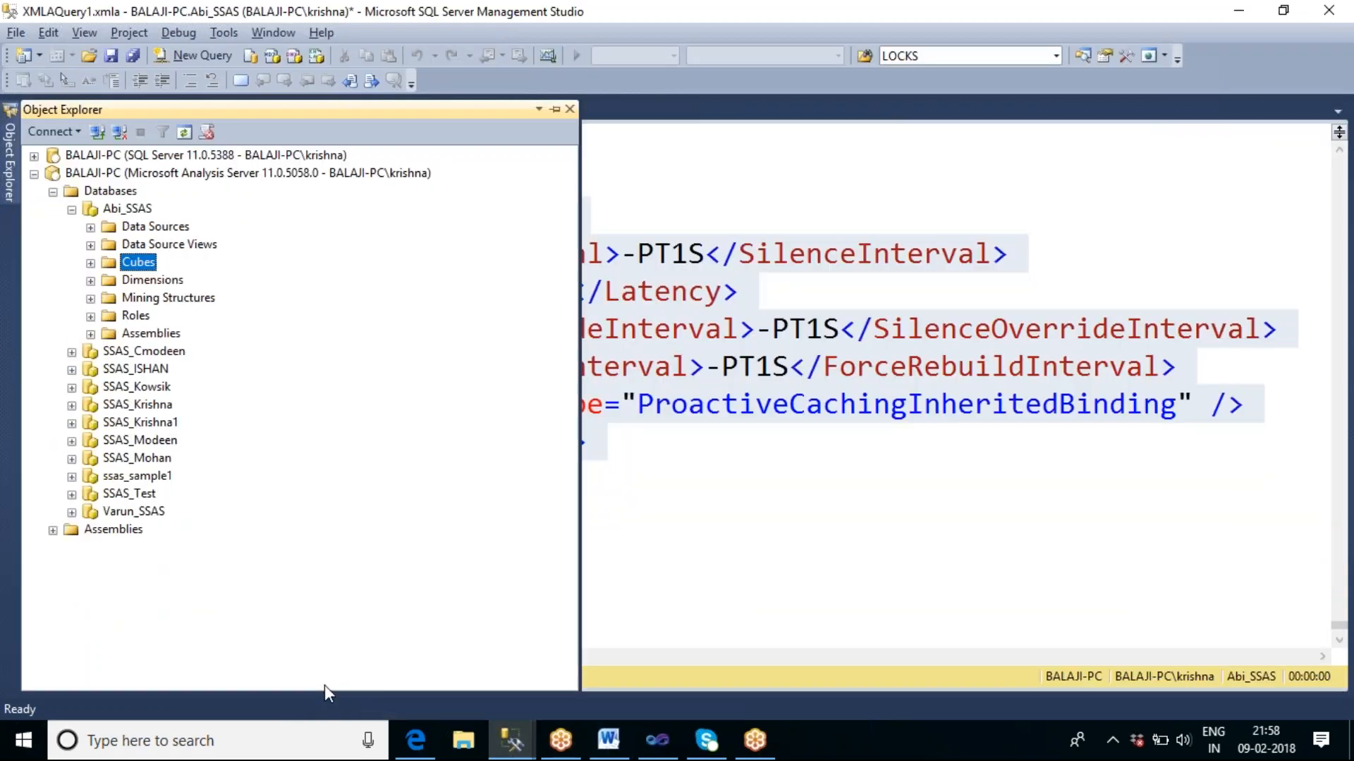
pyautogui.click(128, 208)
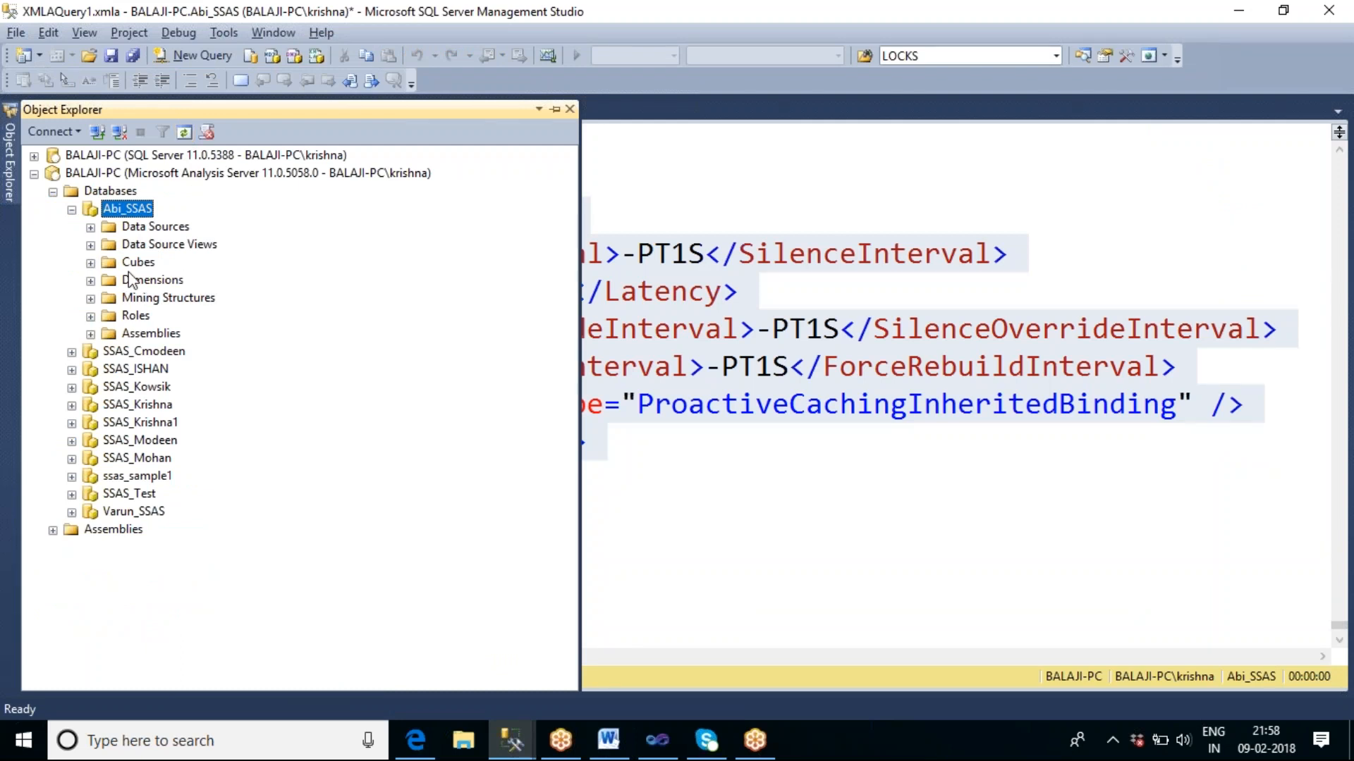
pyautogui.click(91, 263)
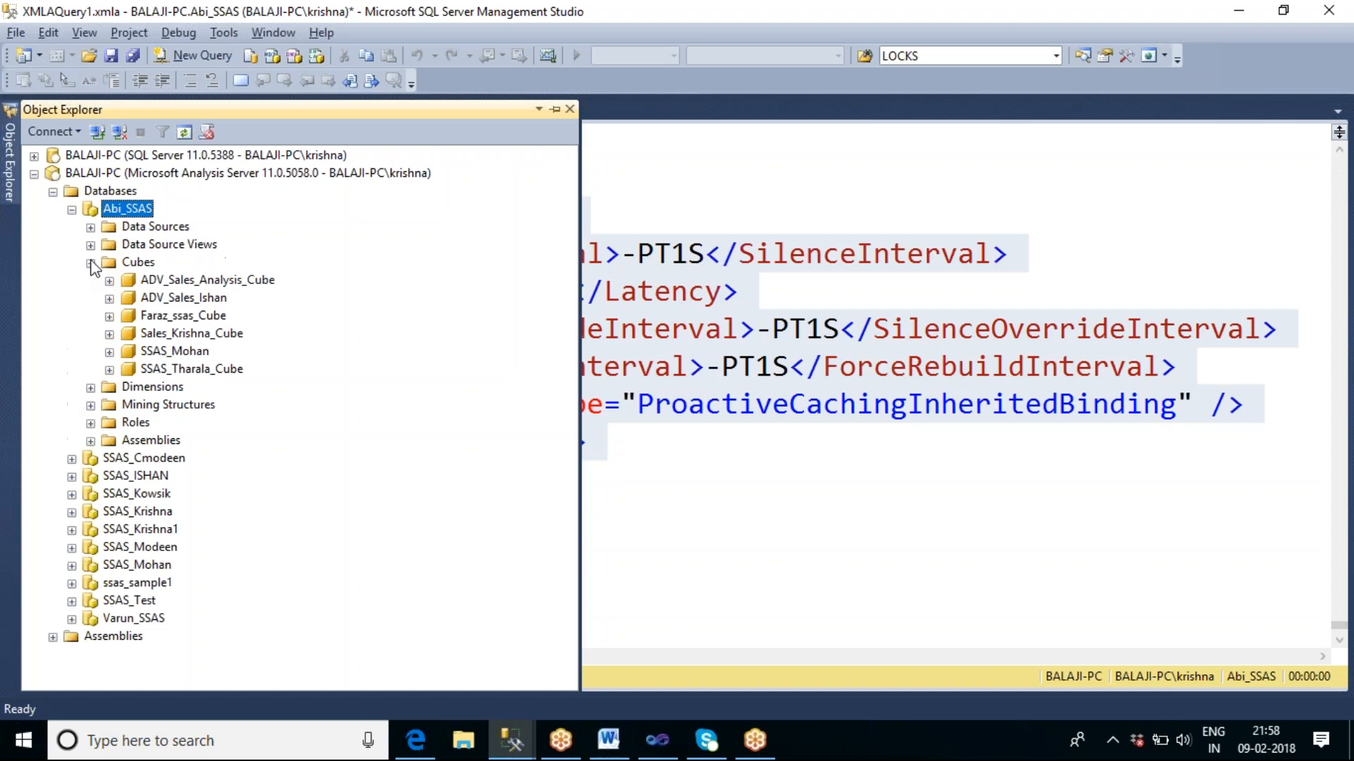
# Expand SSAS_Tharala_Cube in Abi_SSAS and try to browse its data.
pyautogui.click(191, 369)
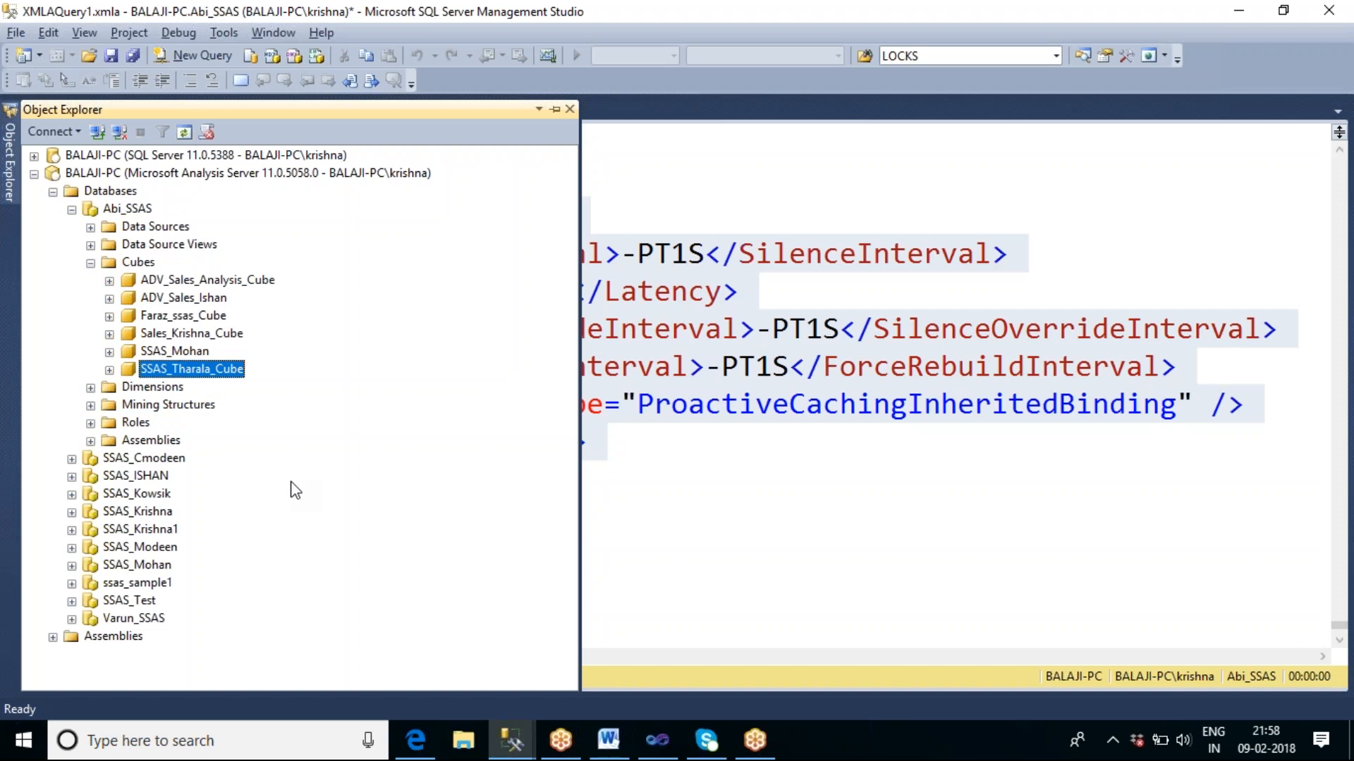
pyautogui.click(110, 373)
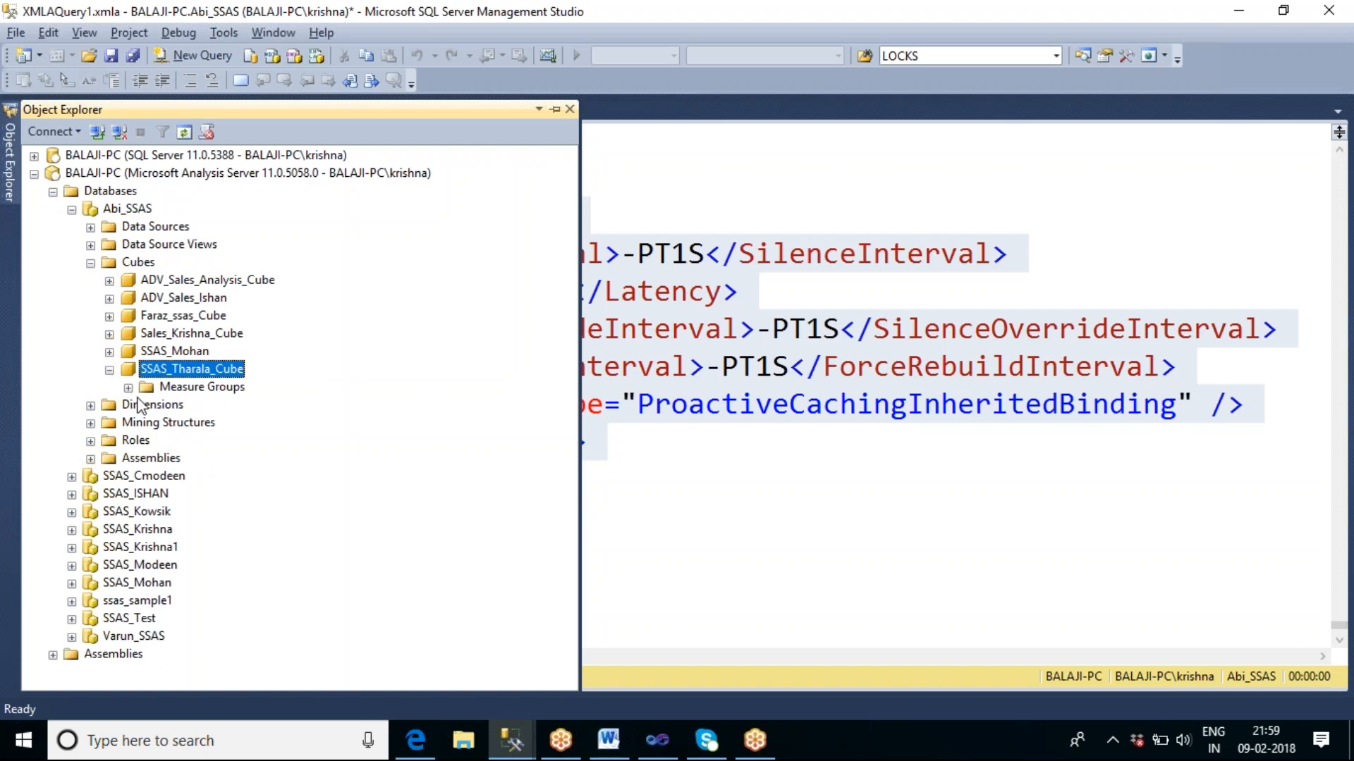
pyautogui.rightClick(190, 368)
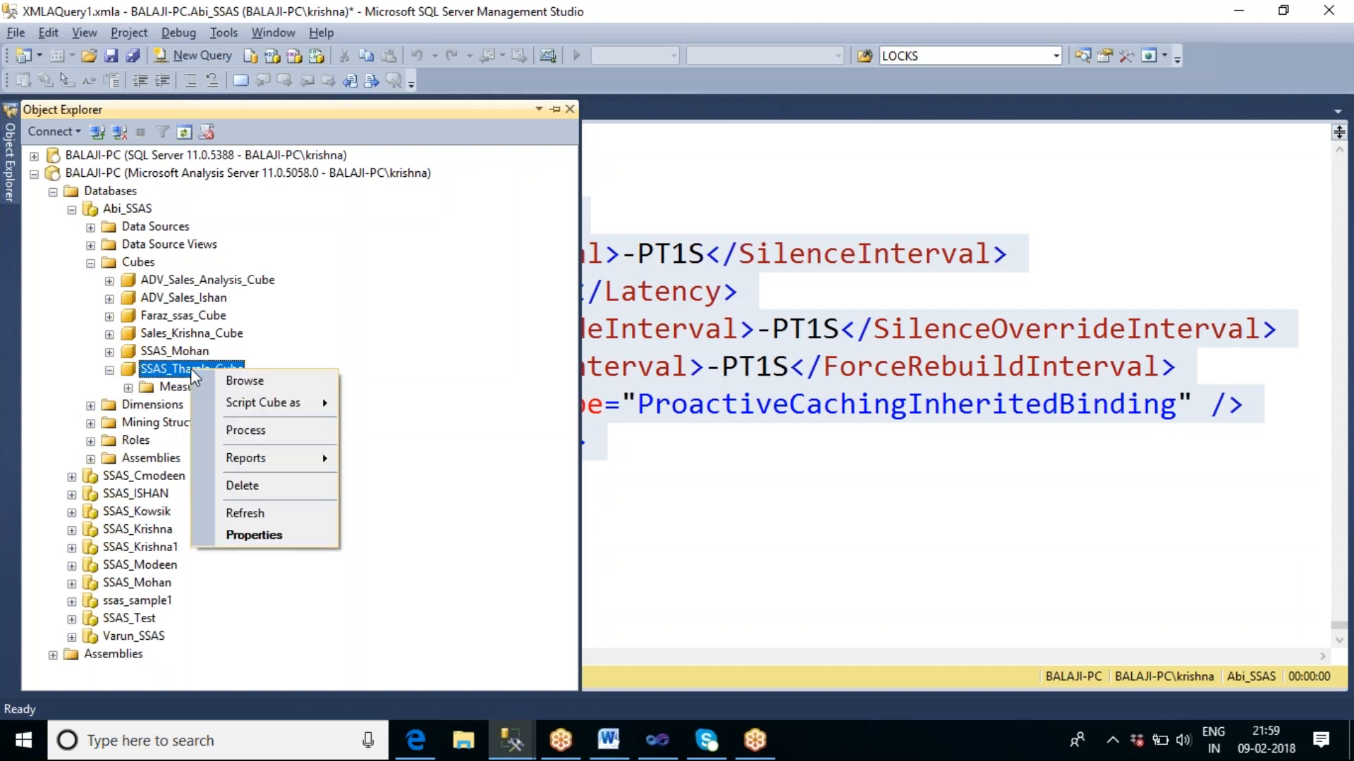
pyautogui.click(237, 382)
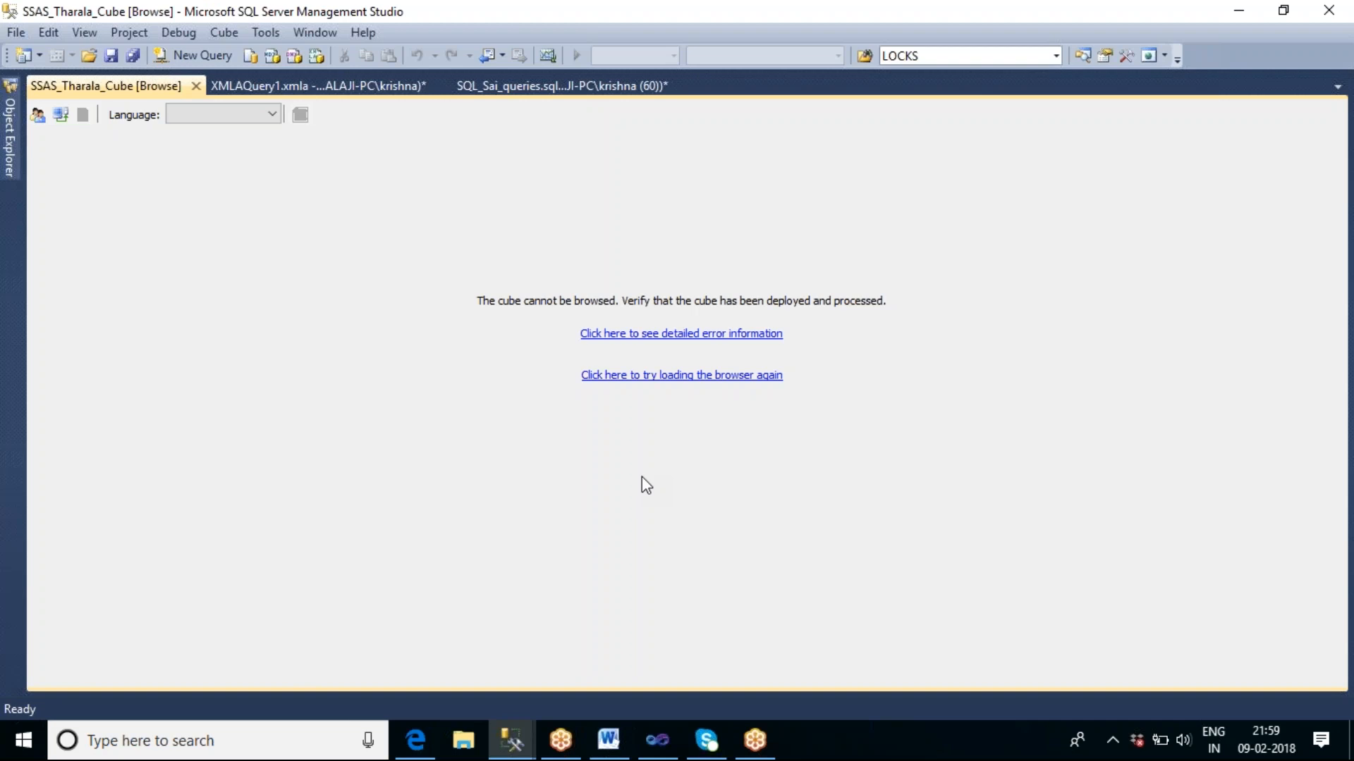
# Switch back to Visual Studio and clear the task selection in the AnalysisServicesTask control flow.
pyautogui.moveTo(520, 747)
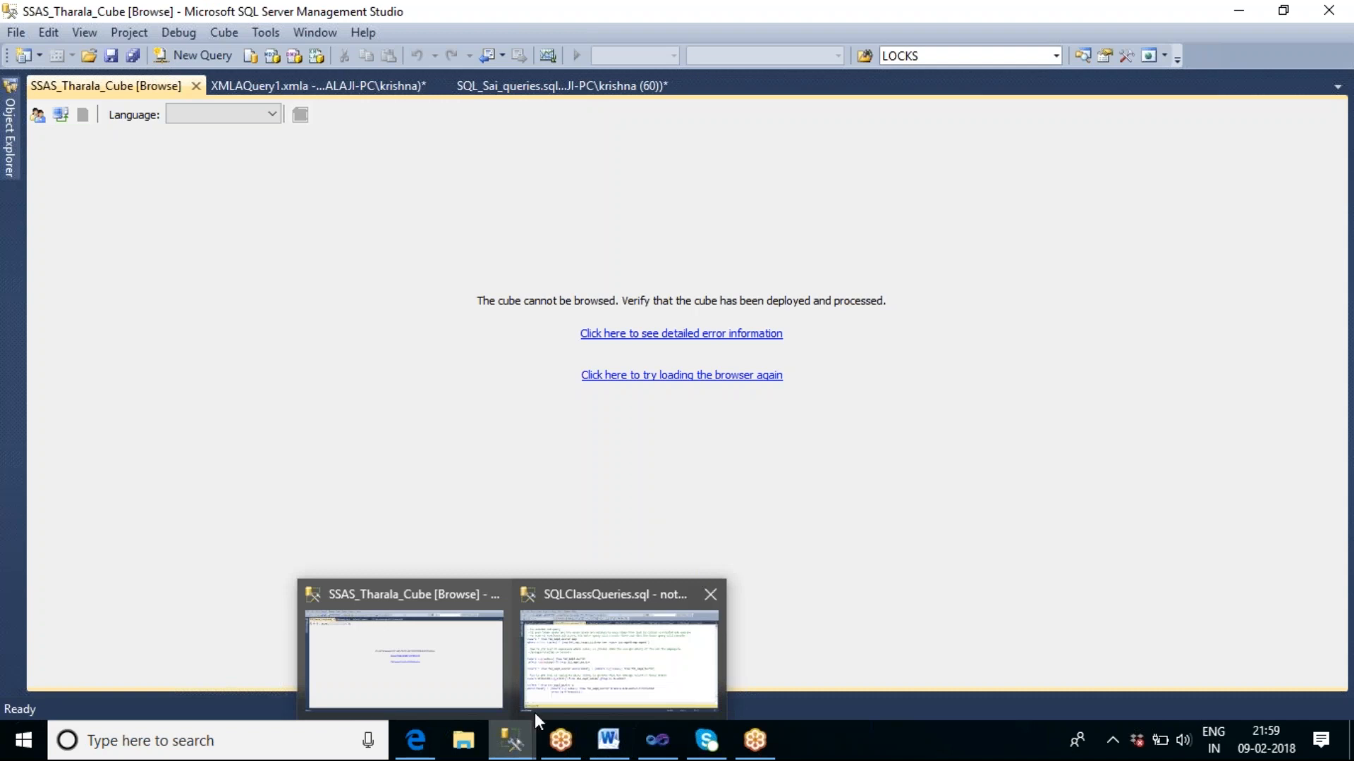
pyautogui.click(657, 741)
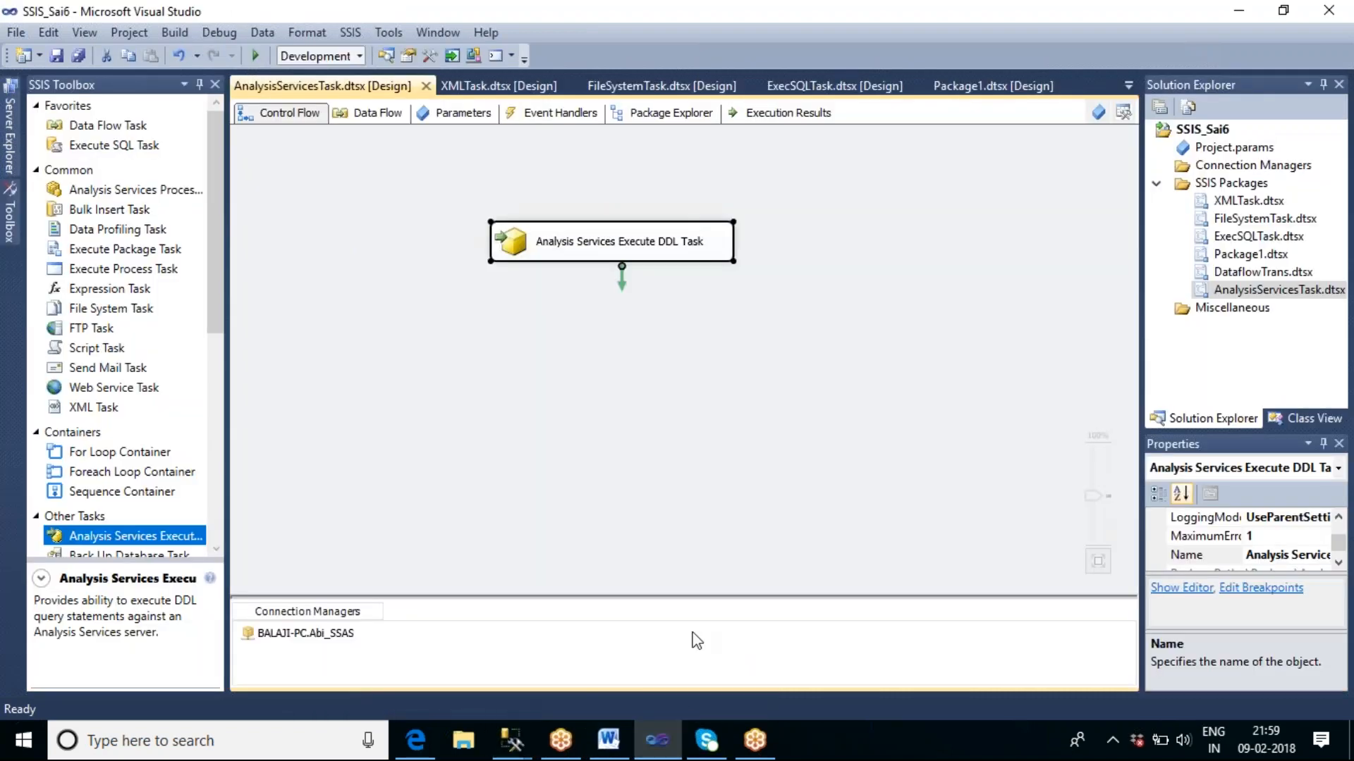
pyautogui.click(718, 373)
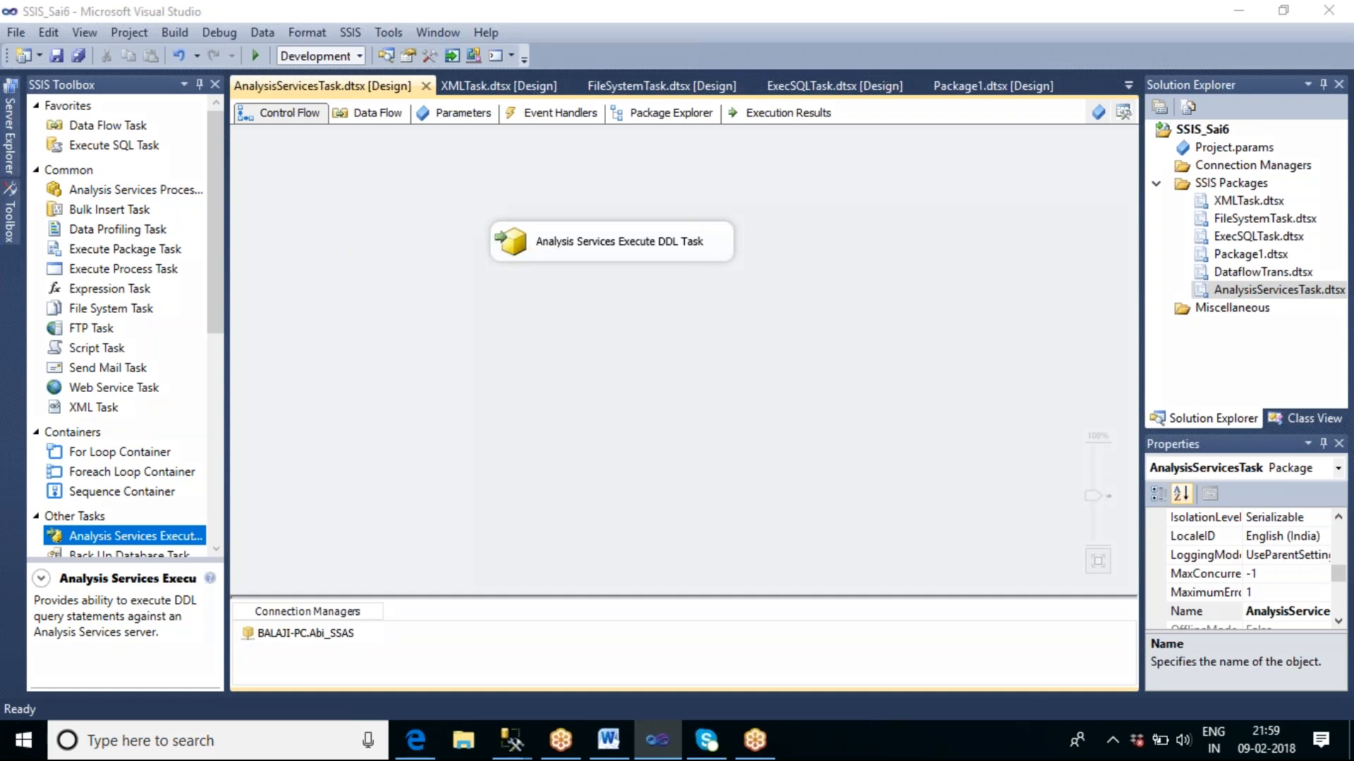
pyautogui.moveTo(337, 299)
pyautogui.mouseDown()
pyautogui.moveTo(331, 480)
pyautogui.moveTo(541, 465)
pyautogui.mouseUp()
pyautogui.moveTo(544, 414)
pyautogui.mouseDown()
pyautogui.moveTo(525, 275)
pyautogui.moveTo(360, 281)
pyautogui.moveTo(335, 302)
pyautogui.mouseUp()
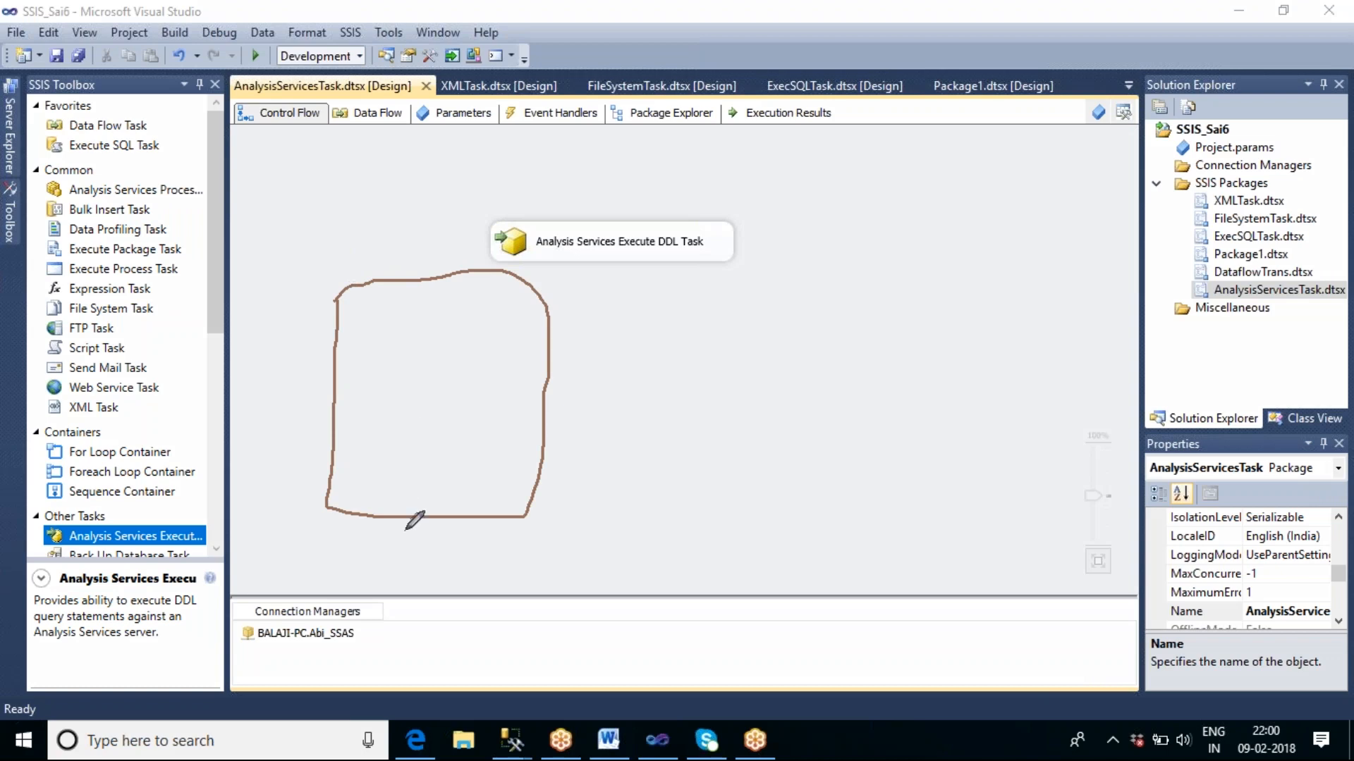
pyautogui.moveTo(396, 530)
pyautogui.mouseDown()
pyautogui.moveTo(377, 539)
pyautogui.moveTo(400, 549)
pyautogui.moveTo(377, 571)
pyautogui.mouseUp()
pyautogui.moveTo(433, 536)
pyautogui.mouseDown()
pyautogui.moveTo(416, 546)
pyautogui.moveTo(444, 570)
pyautogui.moveTo(440, 536)
pyautogui.moveTo(445, 586)
pyautogui.moveTo(496, 573)
pyautogui.mouseUp()
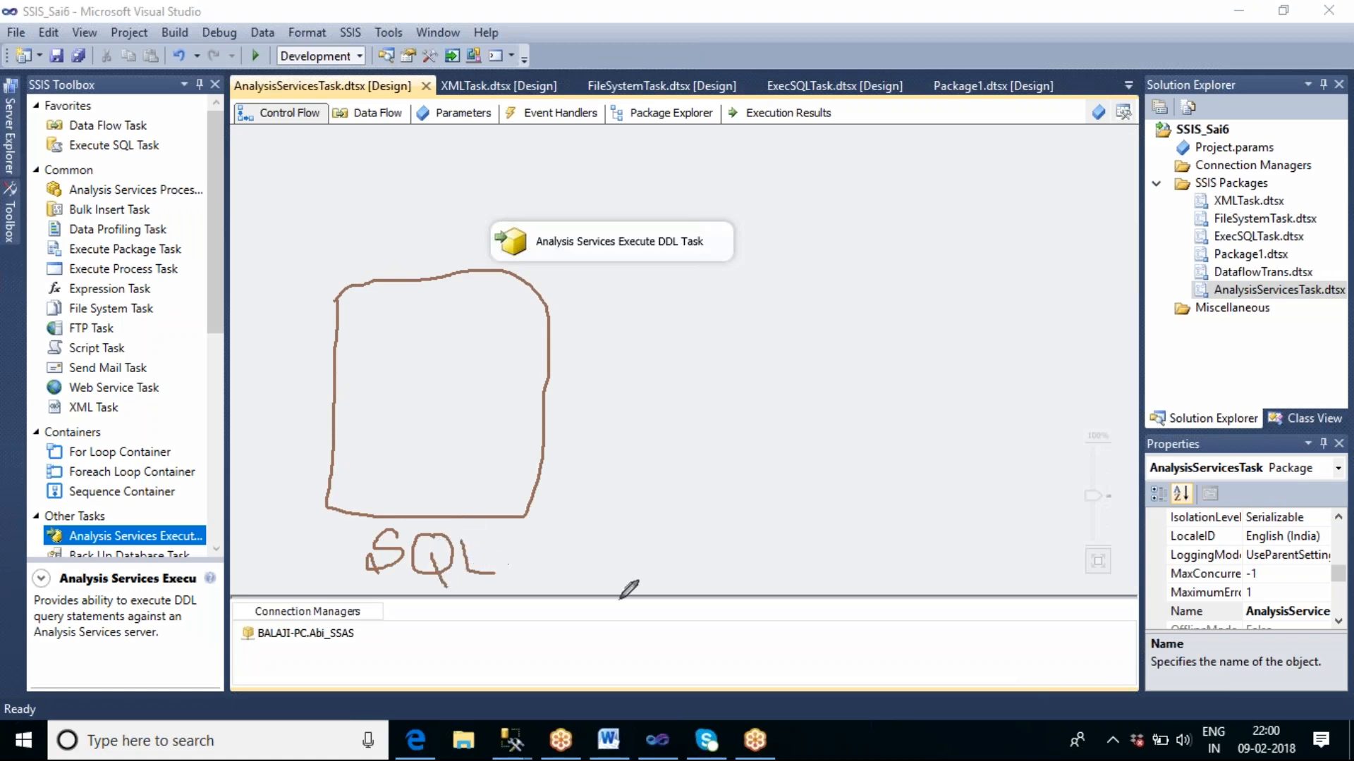
pyautogui.moveTo(799, 275)
pyautogui.mouseDown()
pyautogui.moveTo(802, 413)
pyautogui.moveTo(871, 476)
pyautogui.moveTo(1000, 465)
pyautogui.moveTo(977, 257)
pyautogui.moveTo(799, 276)
pyautogui.mouseUp()
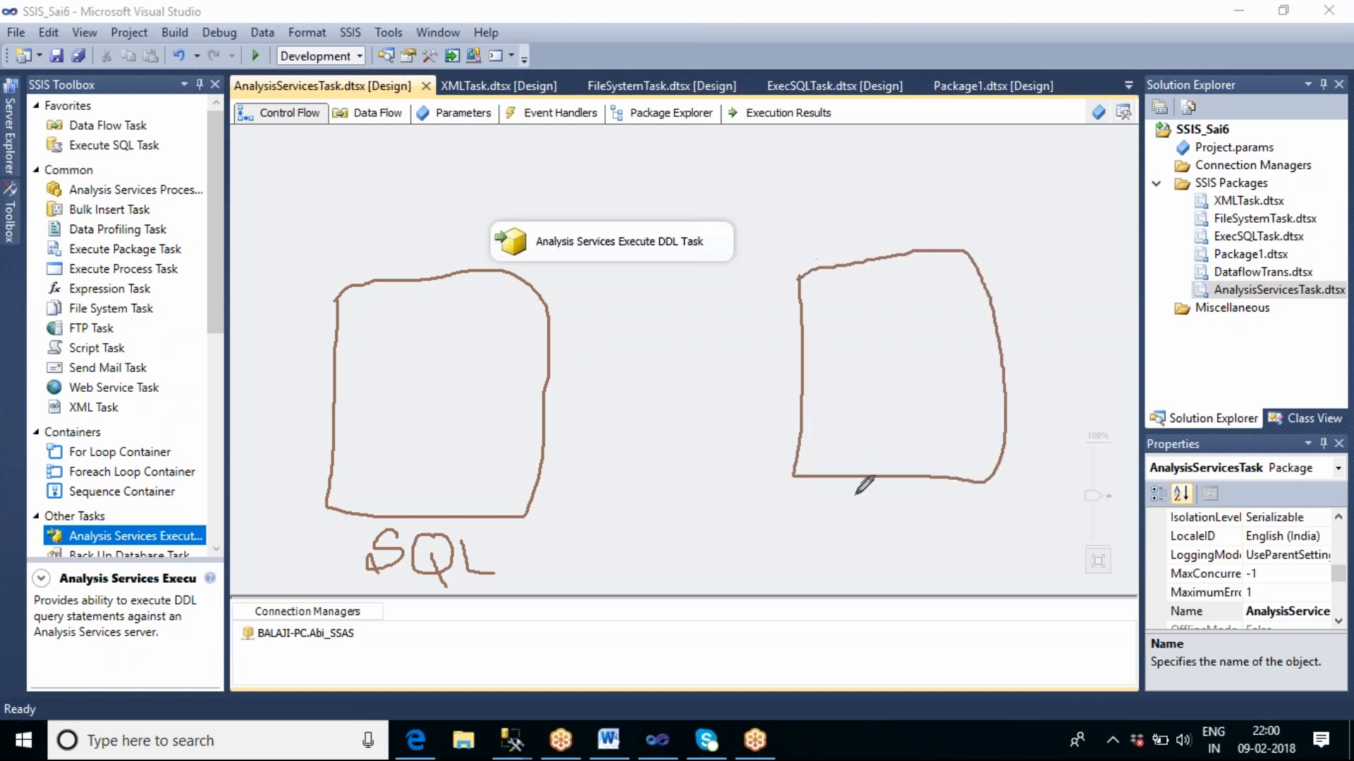
pyautogui.moveTo(851, 535)
pyautogui.mouseDown()
pyautogui.moveTo(868, 553)
pyautogui.moveTo(892, 547)
pyautogui.moveTo(896, 526)
pyautogui.moveTo(894, 547)
pyautogui.moveTo(917, 532)
pyautogui.moveTo(914, 548)
pyautogui.moveTo(896, 548)
pyautogui.moveTo(951, 514)
pyautogui.moveTo(933, 537)
pyautogui.moveTo(967, 549)
pyautogui.mouseUp()
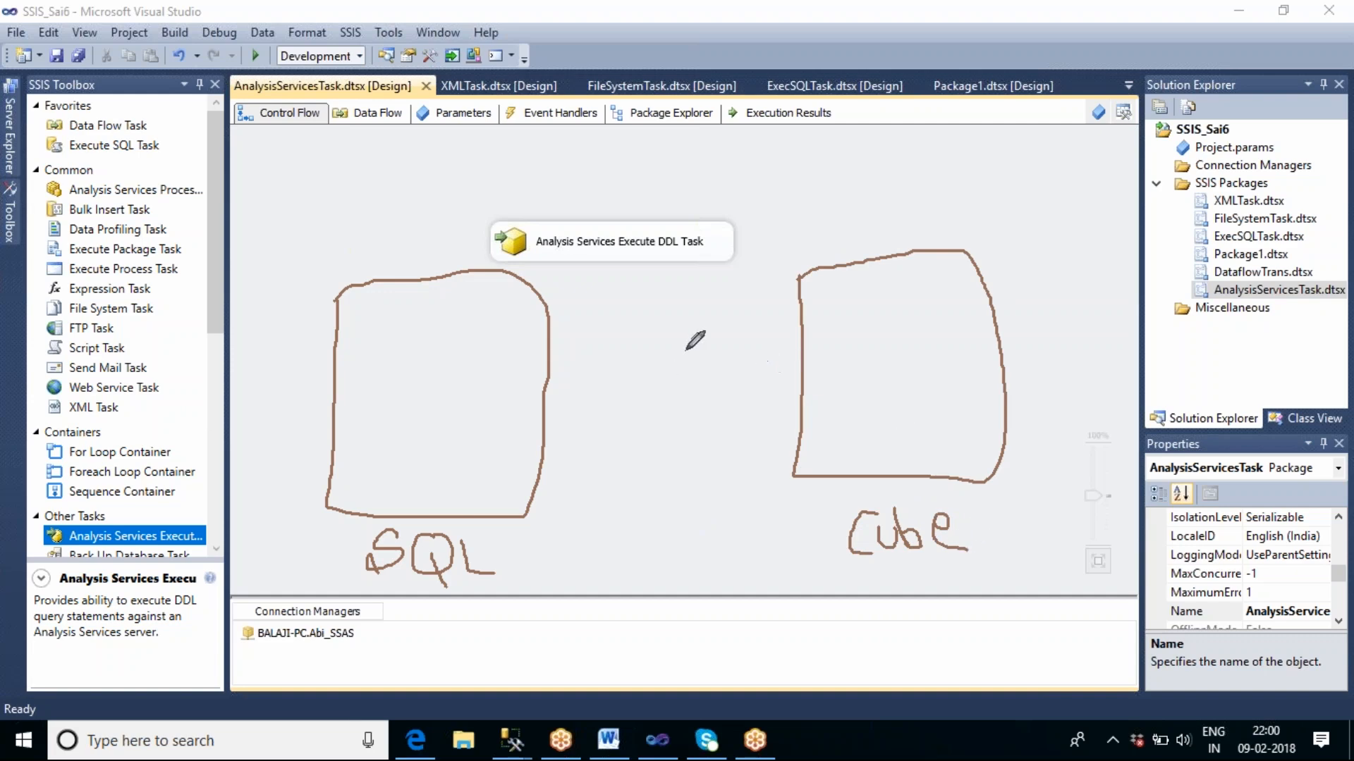
pyautogui.moveTo(598, 330)
pyautogui.mouseDown()
pyautogui.moveTo(659, 322)
pyautogui.moveTo(715, 377)
pyautogui.moveTo(737, 441)
pyautogui.moveTo(615, 497)
pyautogui.moveTo(622, 395)
pyautogui.moveTo(600, 329)
pyautogui.mouseUp()
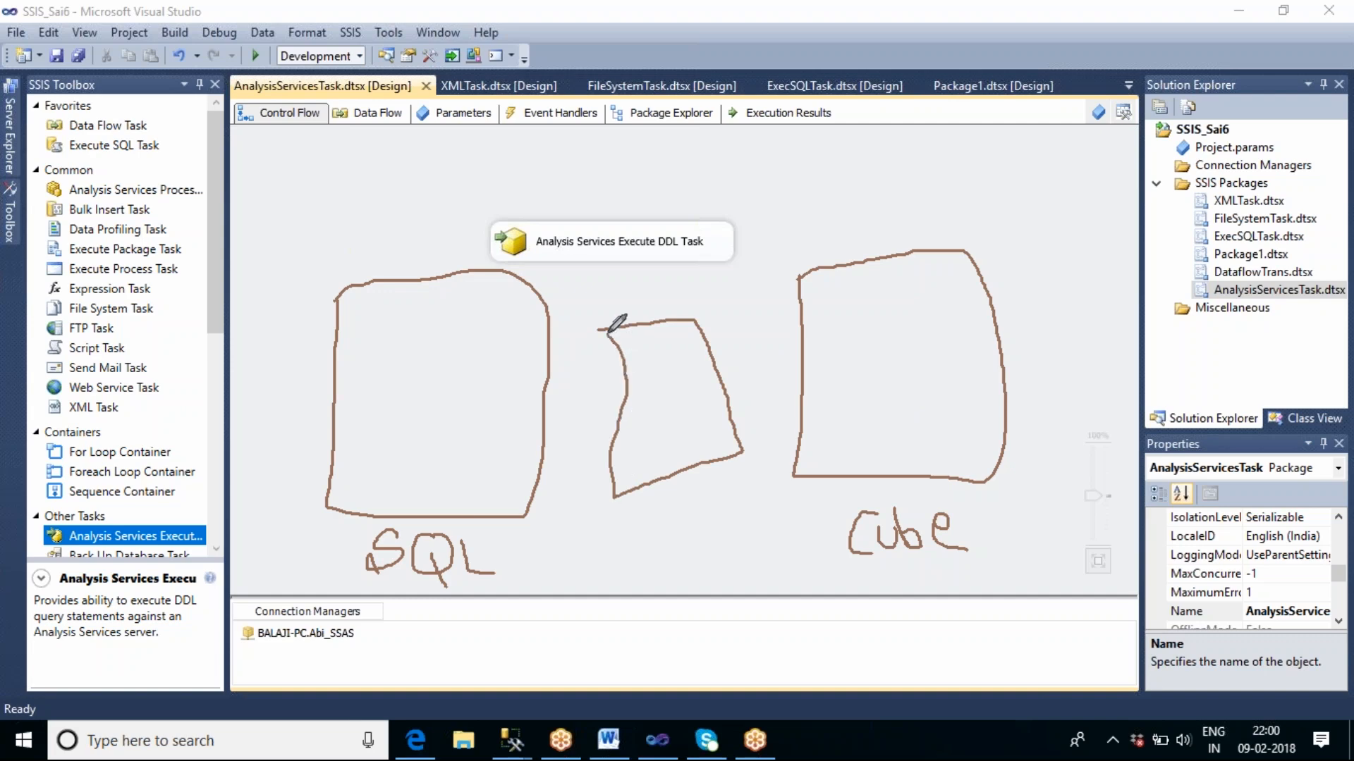
pyautogui.moveTo(716, 511)
pyautogui.mouseDown()
pyautogui.moveTo(691, 538)
pyautogui.moveTo(727, 526)
pyautogui.moveTo(718, 540)
pyautogui.moveTo(750, 511)
pyautogui.moveTo(763, 535)
pyautogui.moveTo(762, 520)
pyautogui.moveTo(775, 524)
pyautogui.mouseUp()
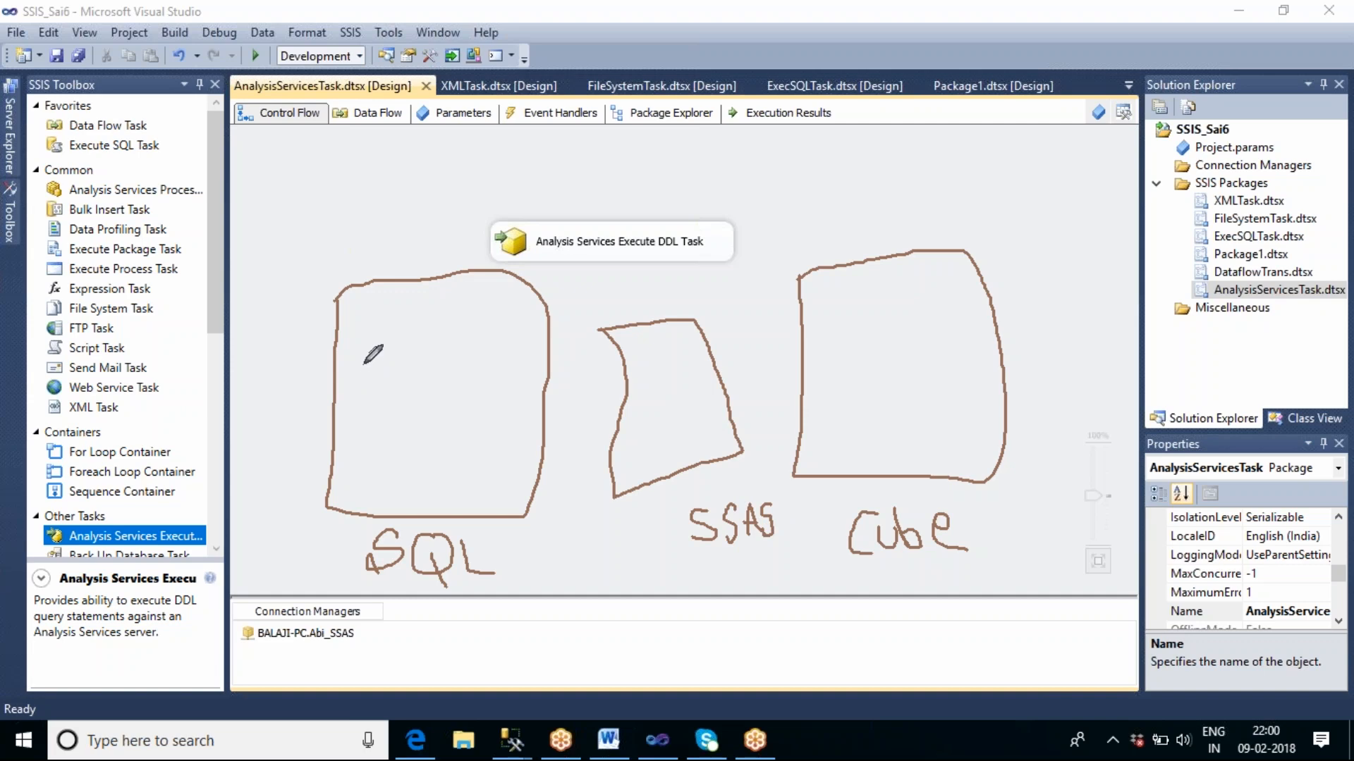
pyautogui.moveTo(349, 367)
pyautogui.mouseDown()
pyautogui.moveTo(350, 398)
pyautogui.moveTo(452, 411)
pyautogui.moveTo(475, 381)
pyautogui.moveTo(398, 354)
pyautogui.moveTo(348, 368)
pyautogui.mouseUp()
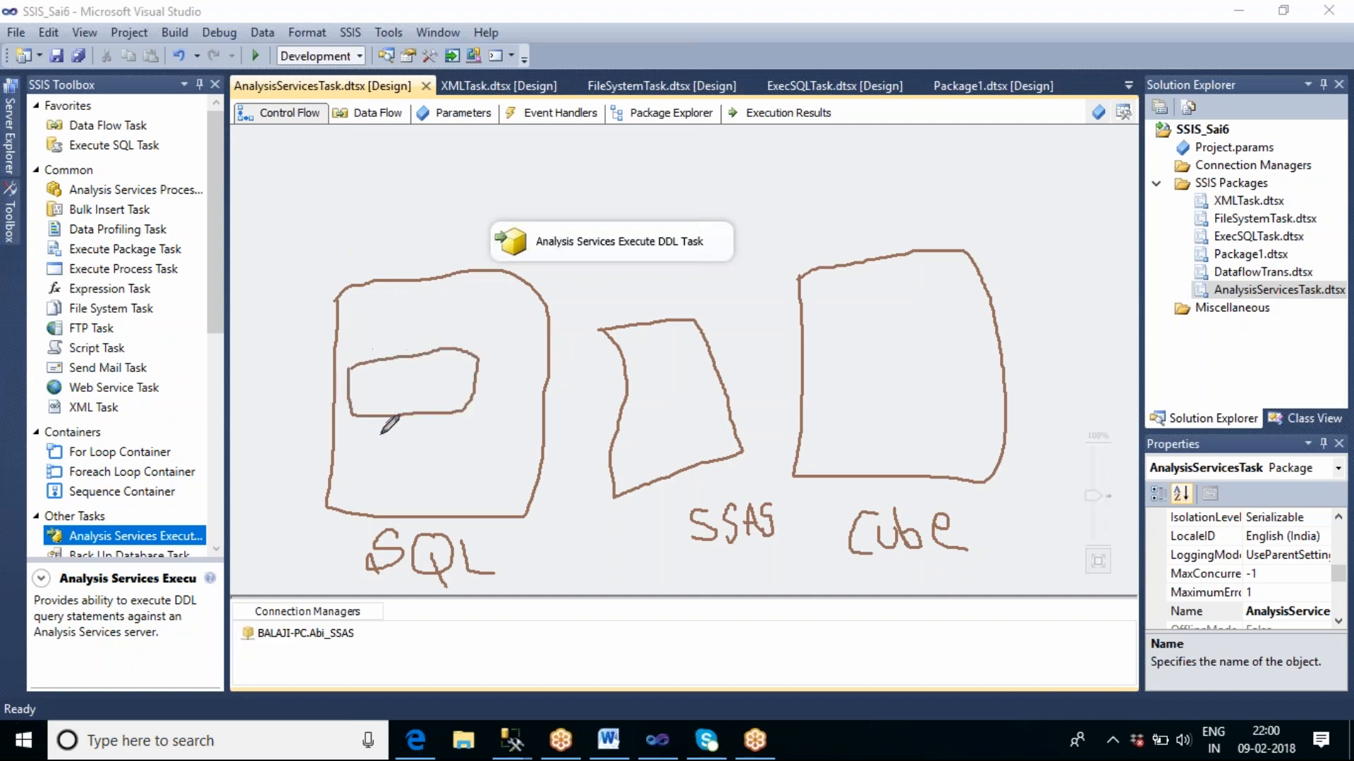
pyautogui.moveTo(368, 443)
pyautogui.mouseDown()
pyautogui.moveTo(386, 492)
pyautogui.moveTo(406, 469)
pyautogui.moveTo(369, 444)
pyautogui.mouseUp()
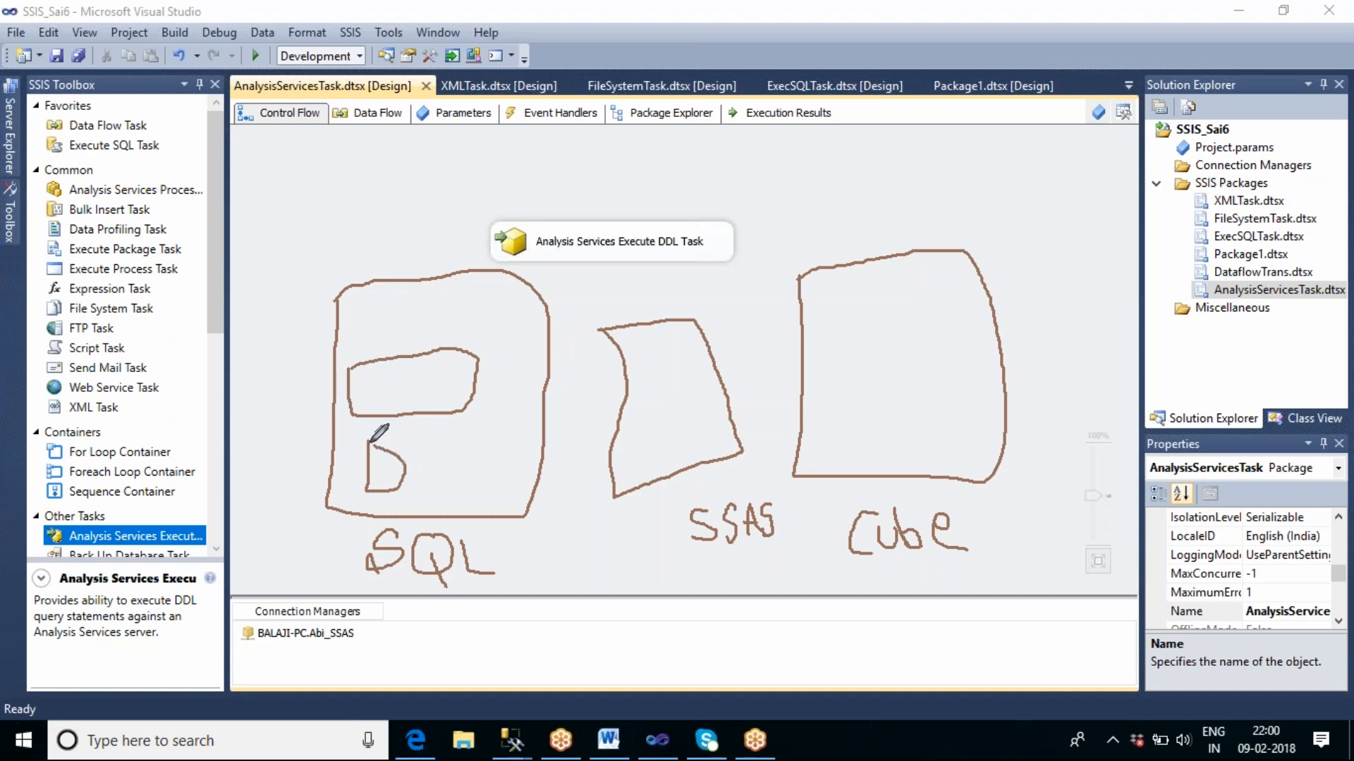
pyautogui.moveTo(382, 293)
pyautogui.mouseDown()
pyautogui.moveTo(380, 319)
pyautogui.moveTo(431, 330)
pyautogui.moveTo(438, 300)
pyautogui.moveTo(403, 282)
pyautogui.mouseUp()
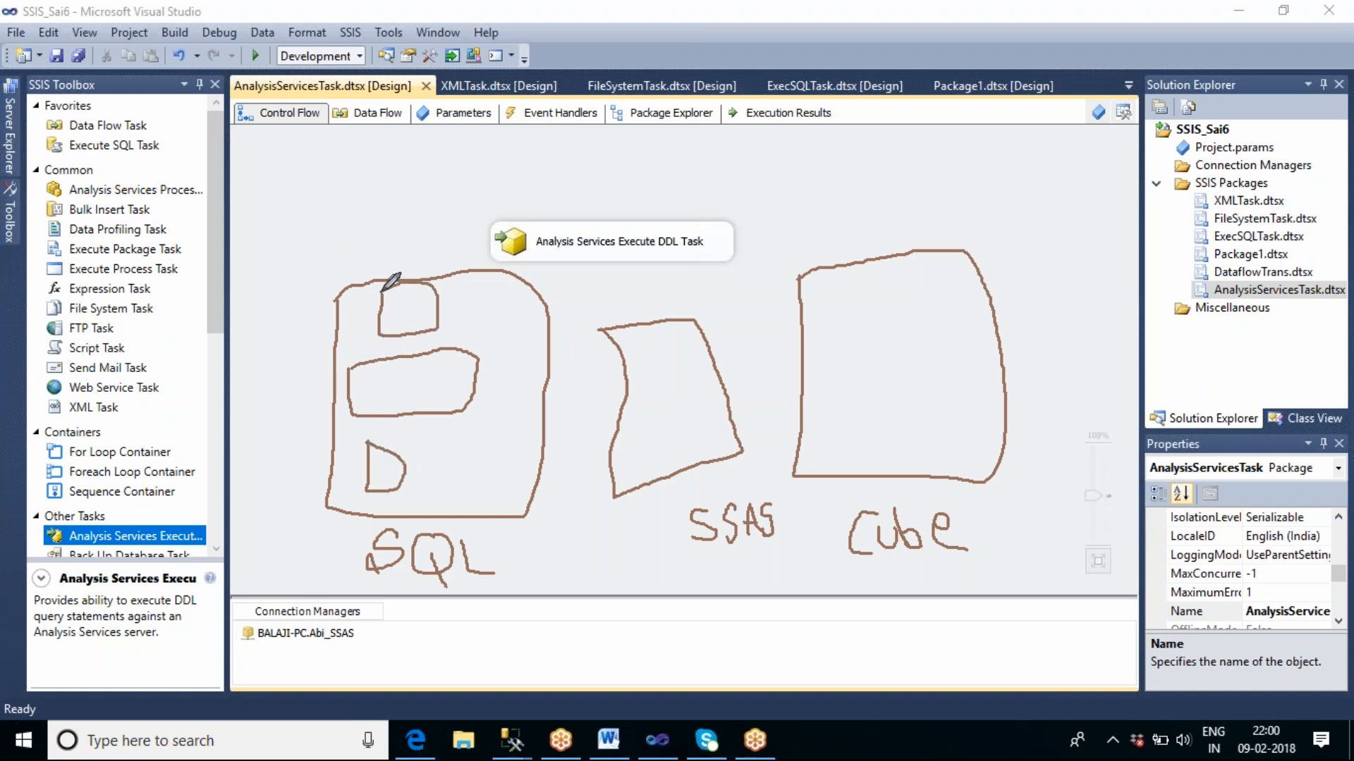
pyautogui.moveTo(446, 450)
pyautogui.mouseDown()
pyautogui.moveTo(452, 479)
pyautogui.moveTo(498, 486)
pyautogui.moveTo(502, 441)
pyautogui.moveTo(450, 449)
pyautogui.mouseUp()
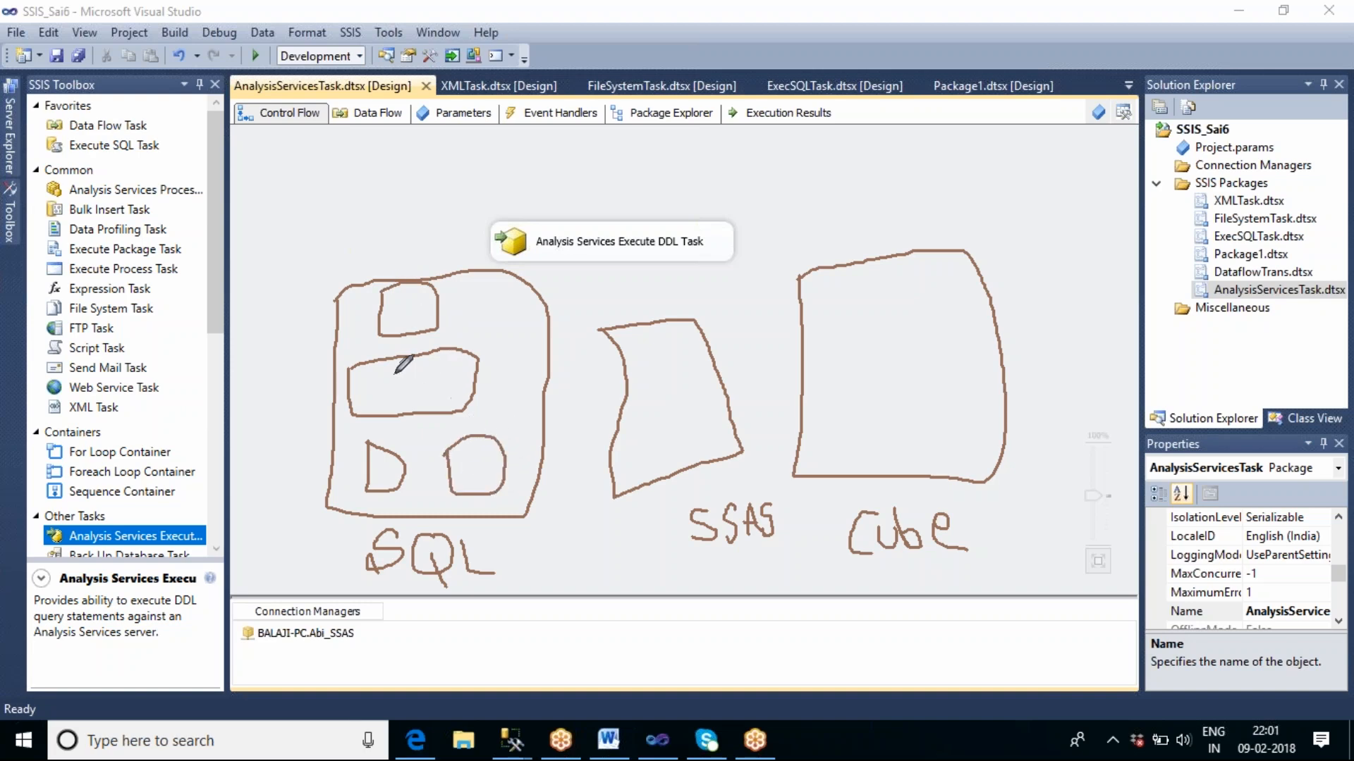
pyautogui.moveTo(386, 377)
pyautogui.mouseDown()
pyautogui.moveTo(423, 366)
pyautogui.moveTo(417, 397)
pyautogui.moveTo(447, 381)
pyautogui.mouseUp()
pyautogui.moveTo(405, 332); pyautogui.dragTo(401, 315)
pyautogui.moveTo(371, 465)
pyautogui.mouseDown()
pyautogui.moveTo(392, 486)
pyautogui.moveTo(385, 468)
pyautogui.moveTo(381, 481)
pyautogui.mouseUp()
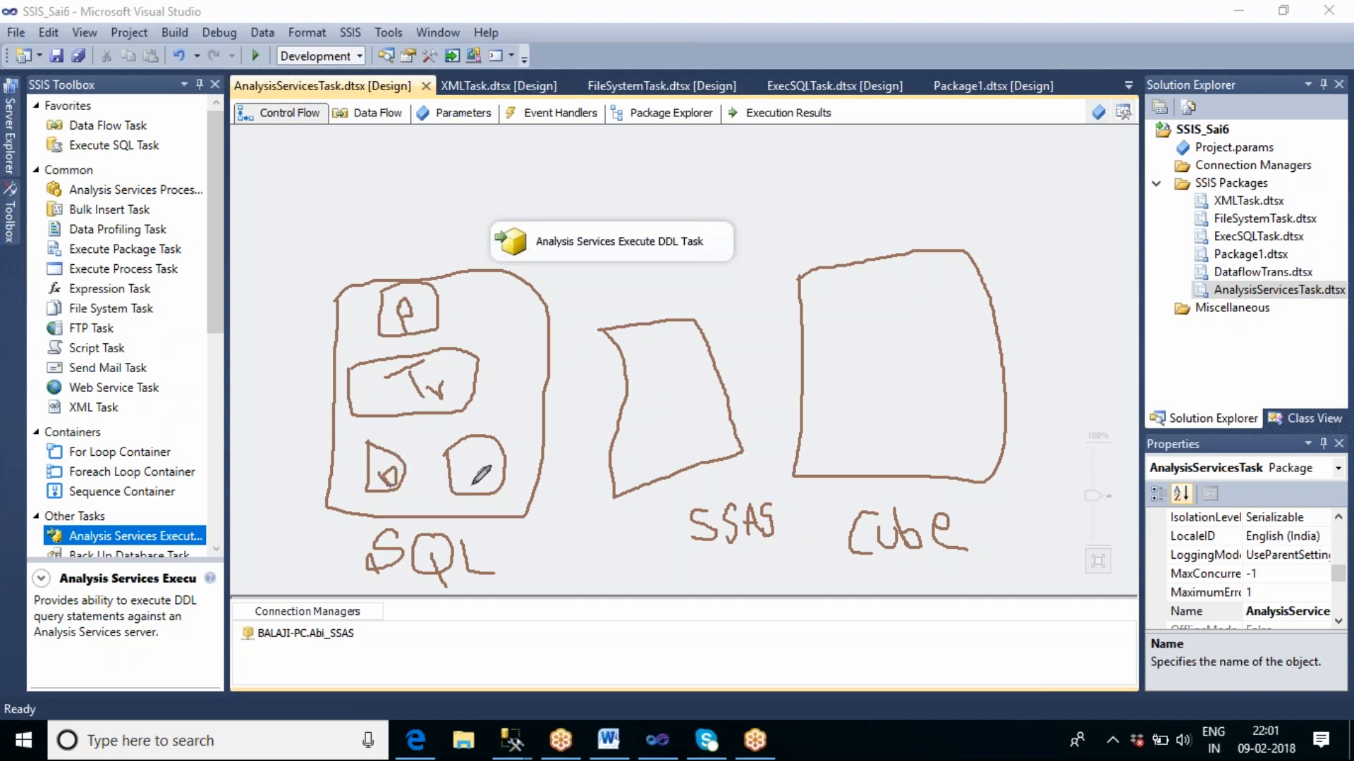
pyautogui.moveTo(474, 468); pyautogui.dragTo(484, 484)
pyautogui.moveTo(619, 383)
pyautogui.mouseDown()
pyautogui.moveTo(545, 380)
pyautogui.moveTo(567, 408)
pyautogui.mouseUp()
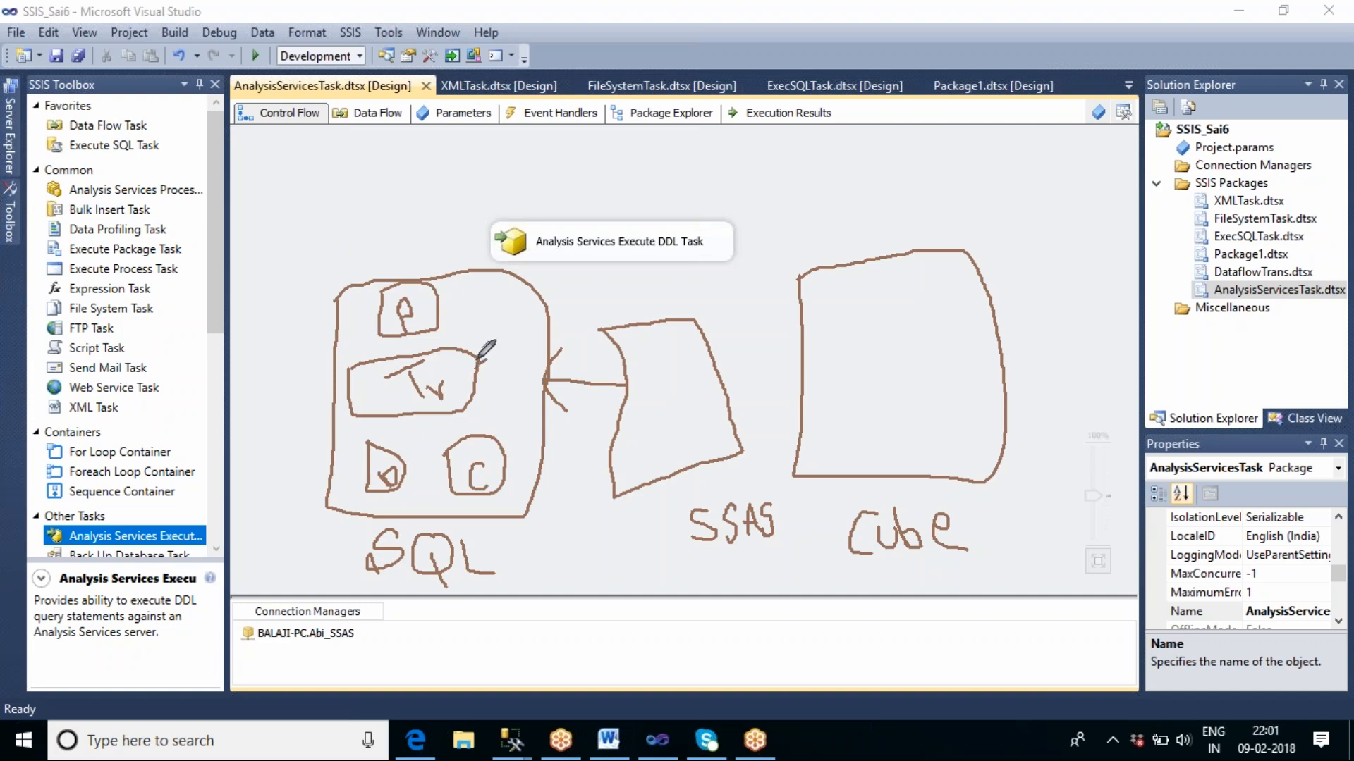
pyautogui.moveTo(484, 347)
pyautogui.mouseDown()
pyautogui.moveTo(585, 286)
pyautogui.moveTo(712, 289)
pyautogui.moveTo(790, 342)
pyautogui.moveTo(774, 369)
pyautogui.moveTo(846, 346)
pyautogui.moveTo(849, 365)
pyautogui.moveTo(862, 354)
pyautogui.moveTo(839, 331)
pyautogui.moveTo(879, 350)
pyautogui.moveTo(836, 398)
pyautogui.moveTo(818, 345)
pyautogui.mouseUp()
pyautogui.moveTo(837, 428)
pyautogui.mouseDown()
pyautogui.moveTo(832, 455)
pyautogui.moveTo(859, 443)
pyautogui.moveTo(840, 430)
pyautogui.mouseUp()
pyautogui.moveTo(927, 413)
pyautogui.mouseDown()
pyautogui.moveTo(918, 420)
pyautogui.moveTo(975, 449)
pyautogui.moveTo(918, 414)
pyautogui.mouseUp()
pyautogui.moveTo(939, 261)
pyautogui.mouseDown()
pyautogui.moveTo(911, 304)
pyautogui.moveTo(972, 275)
pyautogui.moveTo(943, 254)
pyautogui.mouseUp()
pyautogui.moveTo(832, 272)
pyautogui.mouseDown()
pyautogui.moveTo(814, 297)
pyautogui.moveTo(850, 305)
pyautogui.moveTo(836, 267)
pyautogui.mouseUp()
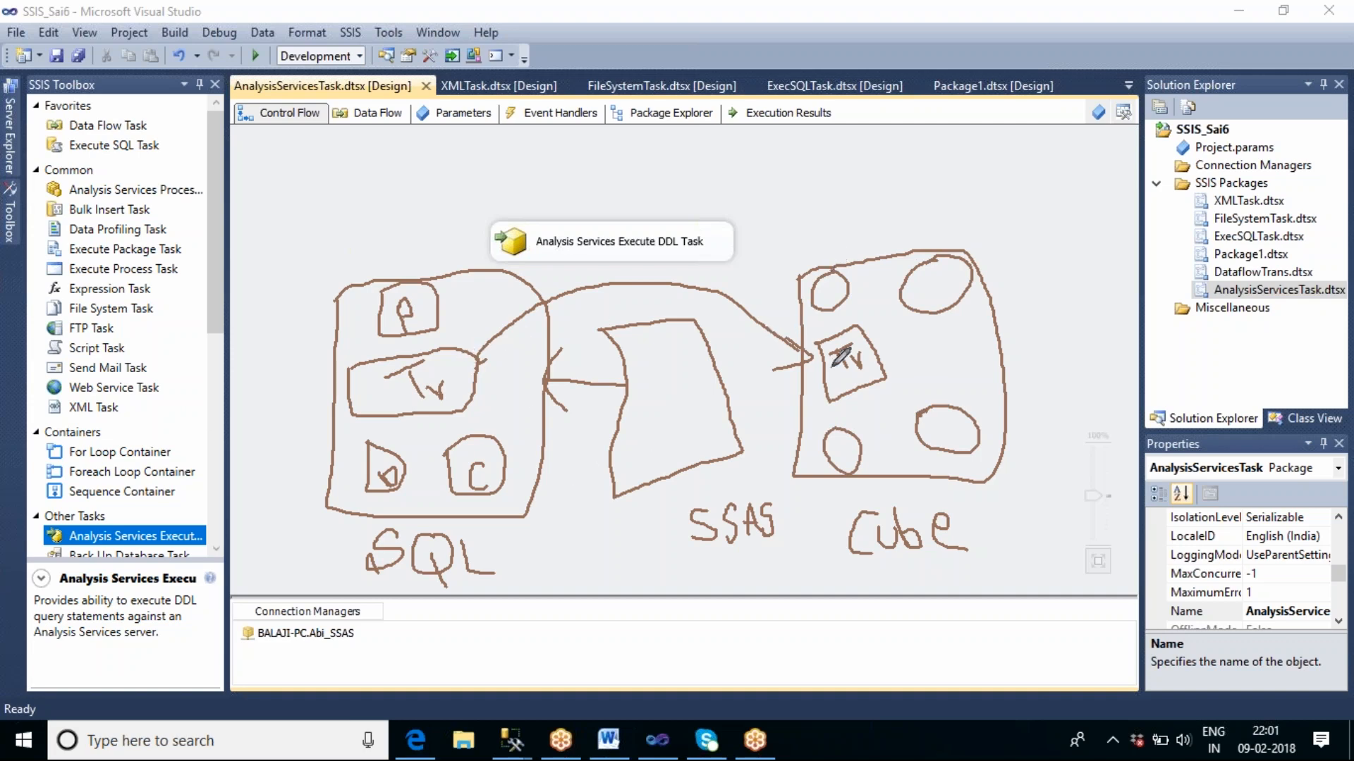
pyautogui.moveTo(835, 304)
pyautogui.mouseDown()
pyautogui.moveTo(829, 282)
pyautogui.moveTo(834, 300)
pyautogui.mouseUp()
pyautogui.moveTo(948, 281)
pyautogui.mouseDown()
pyautogui.moveTo(925, 291)
pyautogui.moveTo(956, 302)
pyautogui.mouseUp()
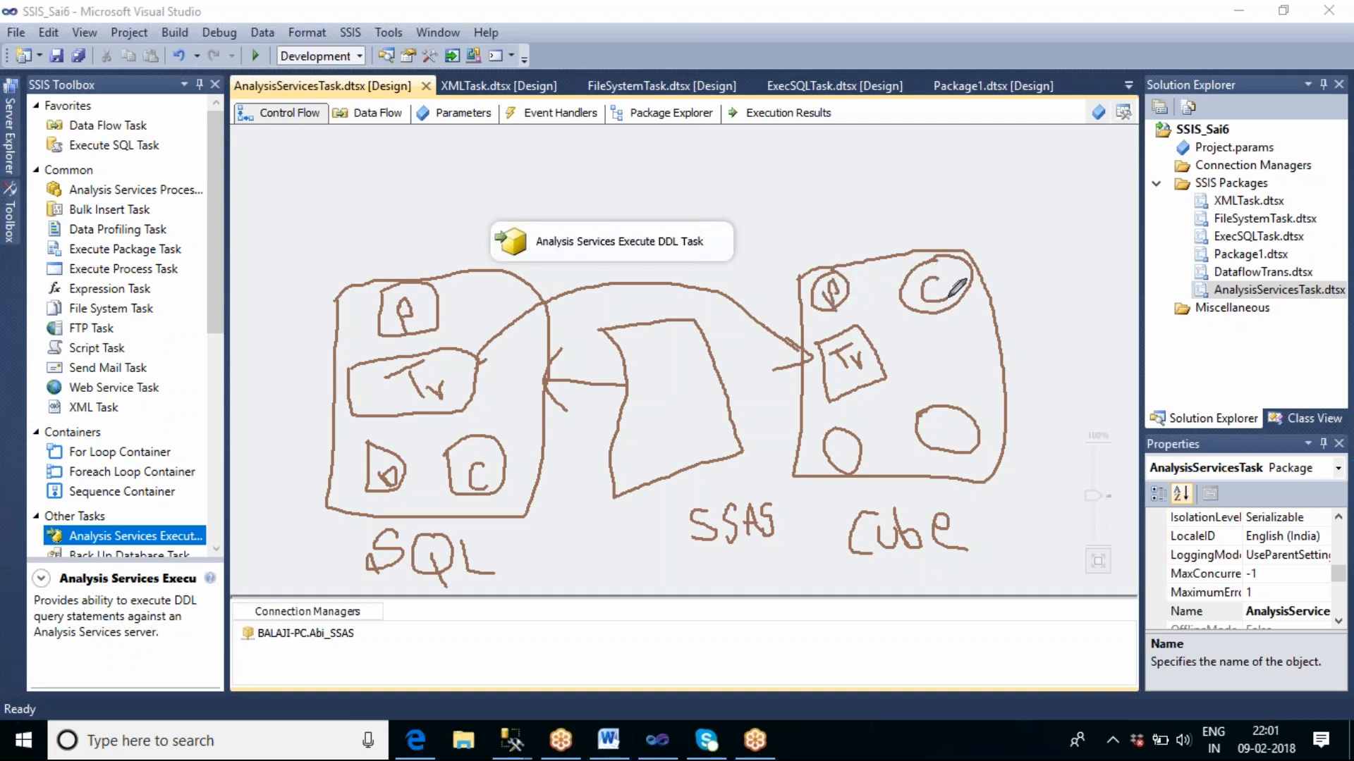
pyautogui.moveTo(832, 445); pyautogui.dragTo(849, 451)
pyautogui.moveTo(951, 423)
pyautogui.mouseDown()
pyautogui.moveTo(953, 442)
pyautogui.moveTo(976, 445)
pyautogui.moveTo(971, 428)
pyautogui.moveTo(984, 437)
pyautogui.moveTo(966, 426)
pyautogui.mouseUp()
pyautogui.moveTo(857, 339); pyautogui.dragTo(850, 358)
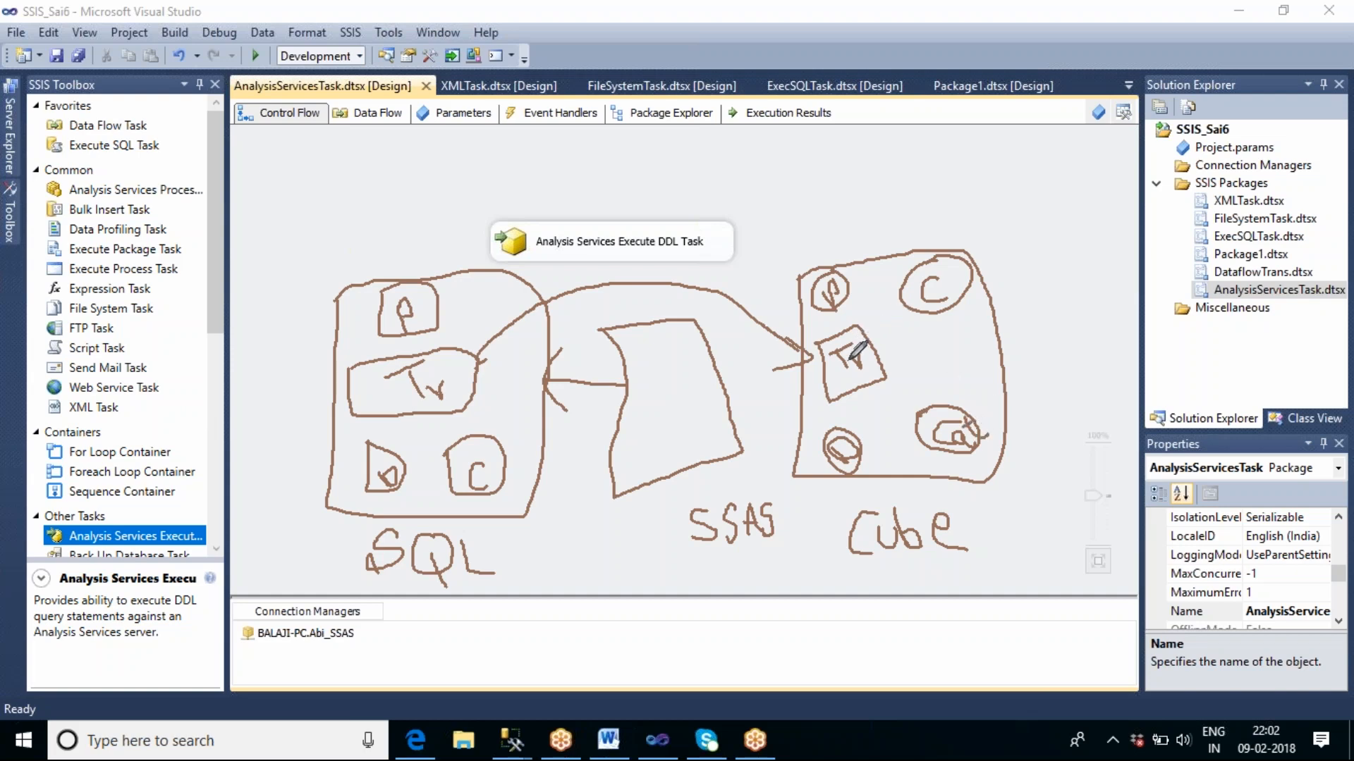
pyautogui.moveTo(871, 405); pyautogui.dragTo(877, 400)
pyautogui.moveTo(953, 326); pyautogui.dragTo(964, 345)
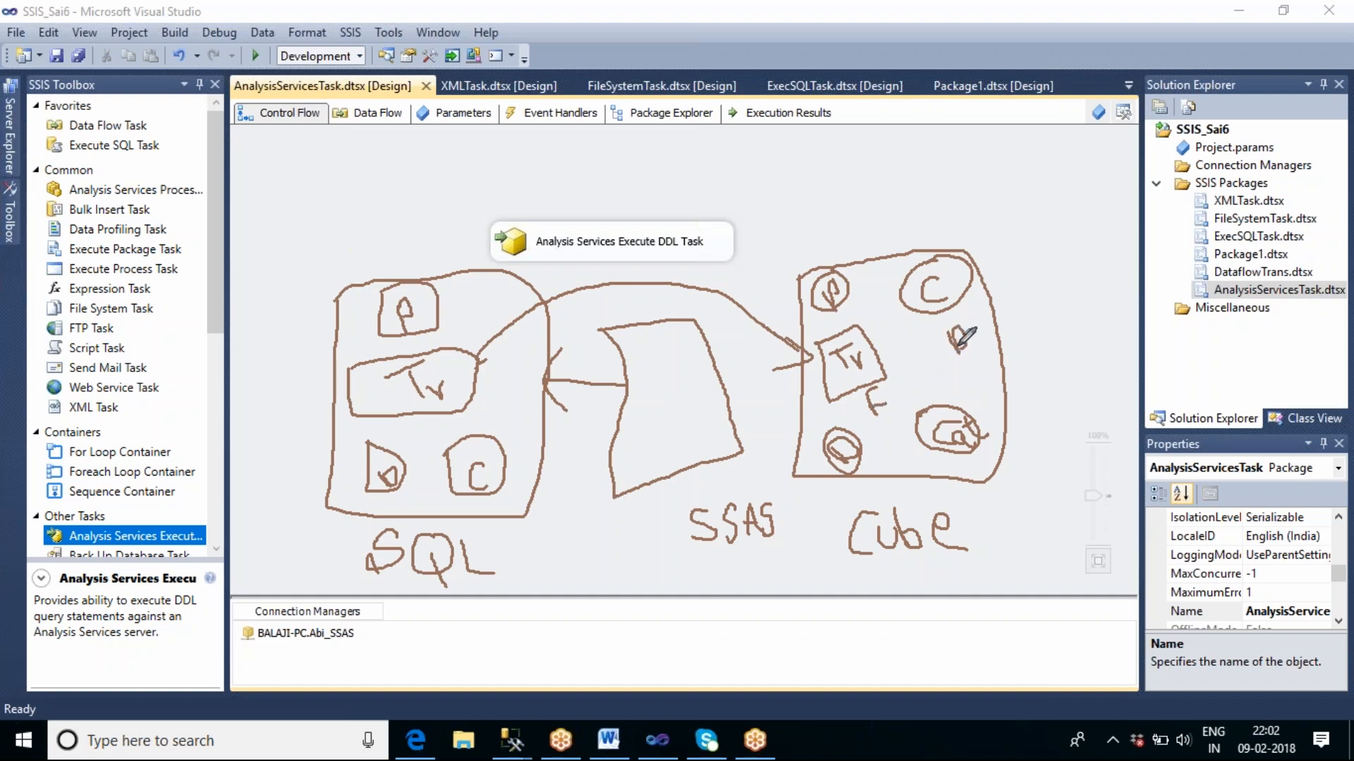
pyautogui.moveTo(876, 341)
pyautogui.mouseDown()
pyautogui.moveTo(938, 323)
pyautogui.moveTo(920, 411)
pyautogui.mouseUp()
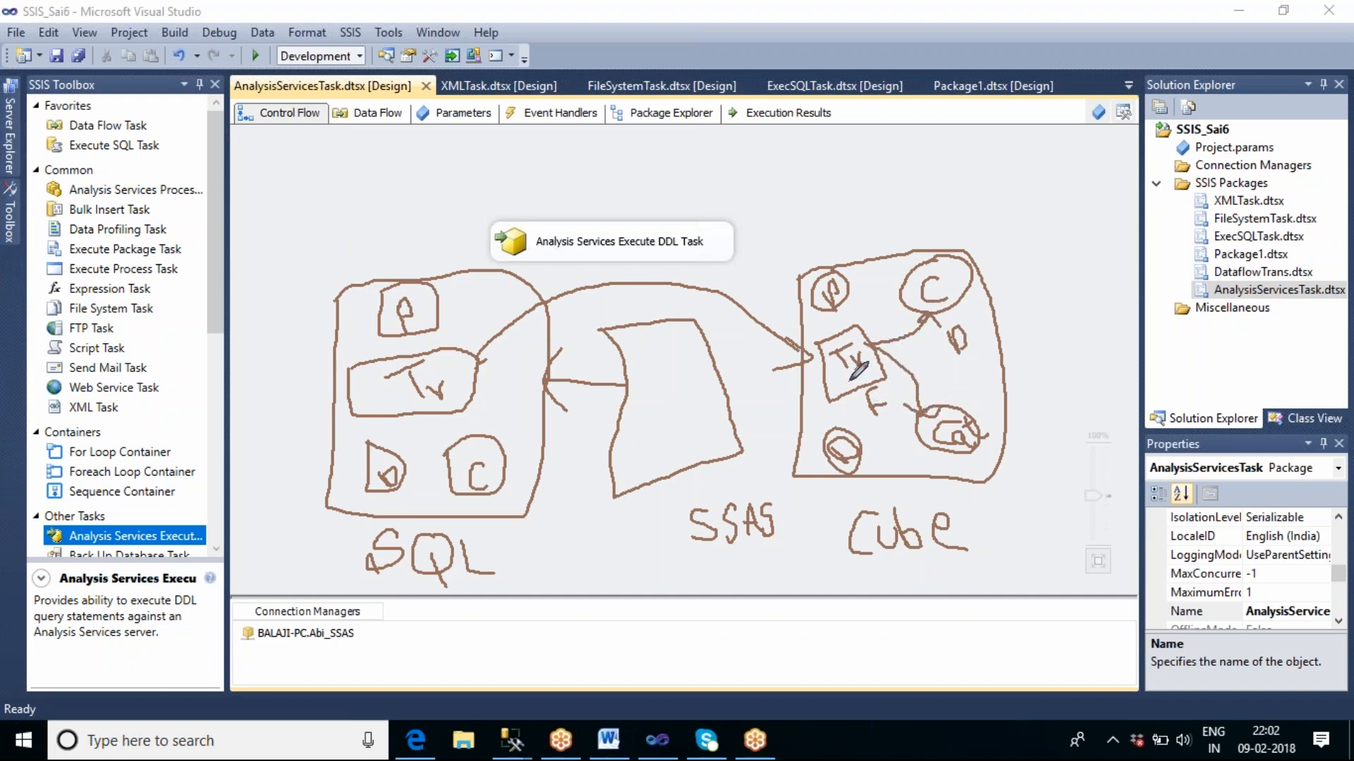
pyautogui.moveTo(821, 374)
pyautogui.mouseDown()
pyautogui.moveTo(807, 391)
pyautogui.moveTo(838, 430)
pyautogui.mouseUp()
pyautogui.moveTo(862, 331)
pyautogui.mouseDown()
pyautogui.moveTo(880, 286)
pyautogui.moveTo(845, 274)
pyautogui.moveTo(832, 289)
pyautogui.moveTo(861, 288)
pyautogui.mouseUp()
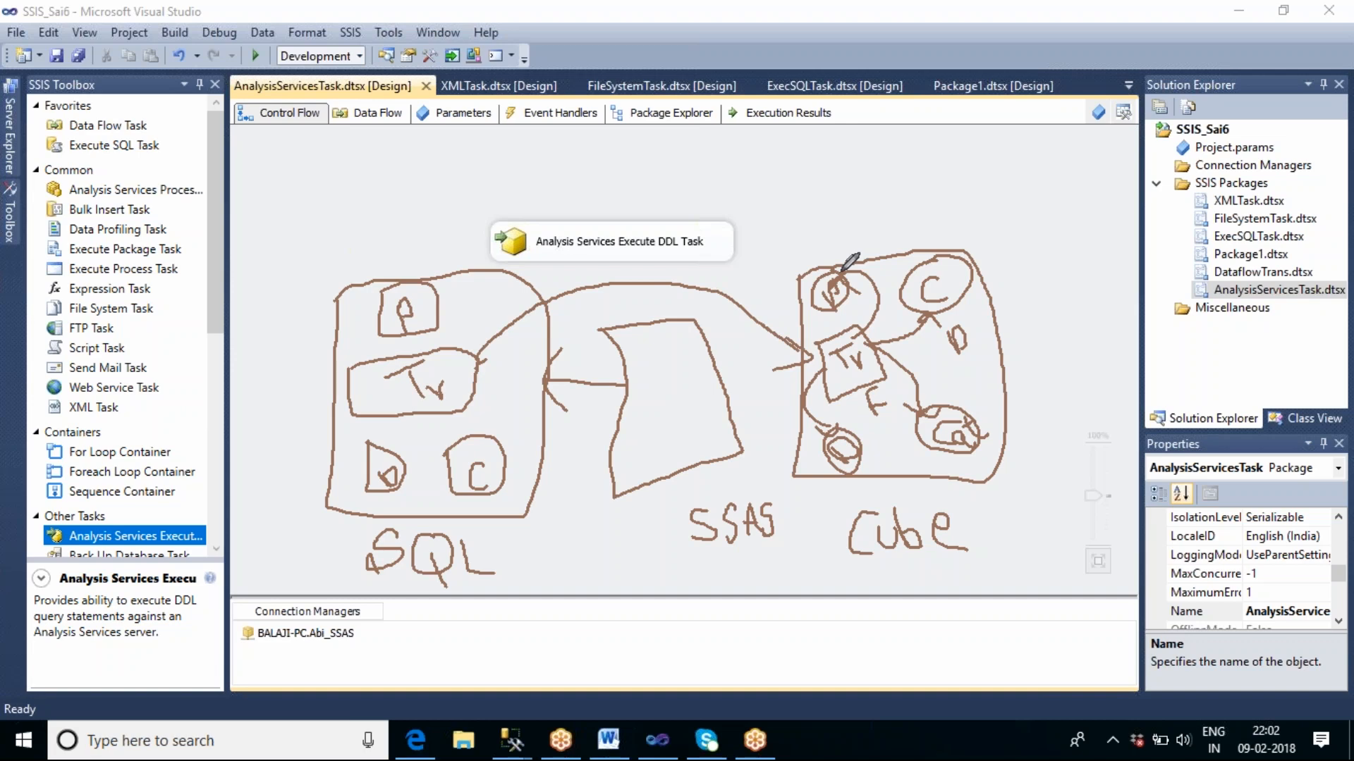
pyautogui.moveTo(679, 224); pyautogui.dragTo(703, 154)
pyautogui.moveTo(635, 435)
pyautogui.mouseDown()
pyautogui.moveTo(647, 451)
pyautogui.moveTo(638, 433)
pyautogui.moveTo(656, 432)
pyautogui.moveTo(645, 451)
pyautogui.moveTo(665, 464)
pyautogui.moveTo(693, 437)
pyautogui.moveTo(717, 456)
pyautogui.moveTo(729, 431)
pyautogui.moveTo(734, 451)
pyautogui.moveTo(747, 430)
pyautogui.moveTo(733, 444)
pyautogui.mouseUp()
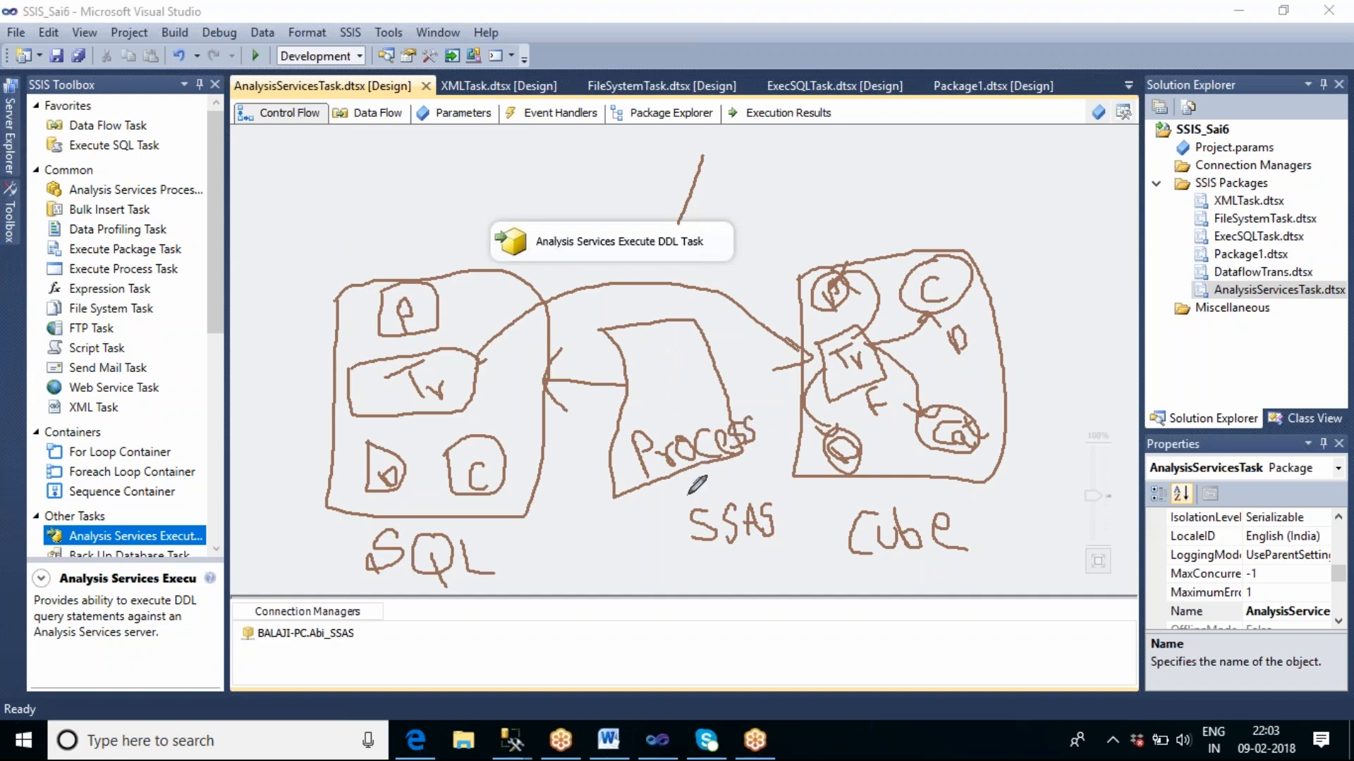
pyautogui.moveTo(675, 496); pyautogui.dragTo(552, 432)
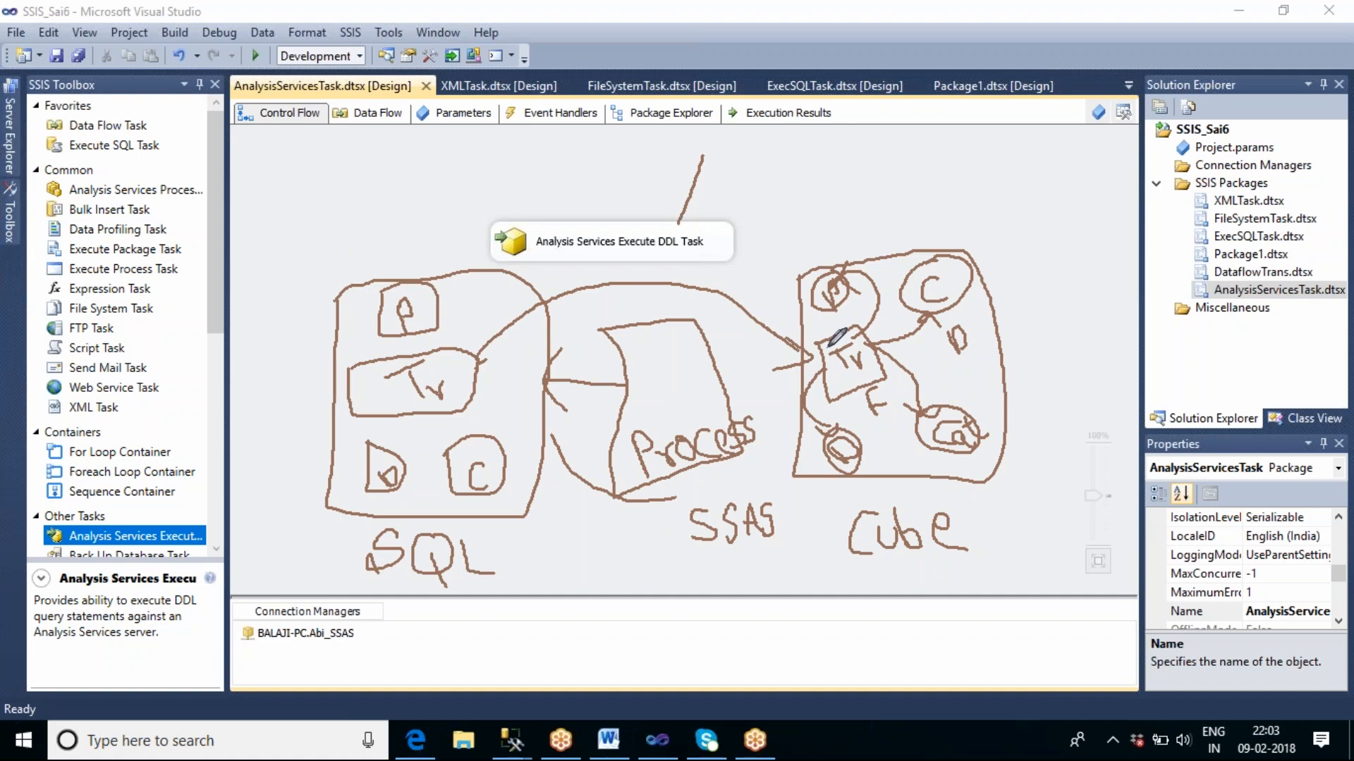
pyautogui.click(895, 65)
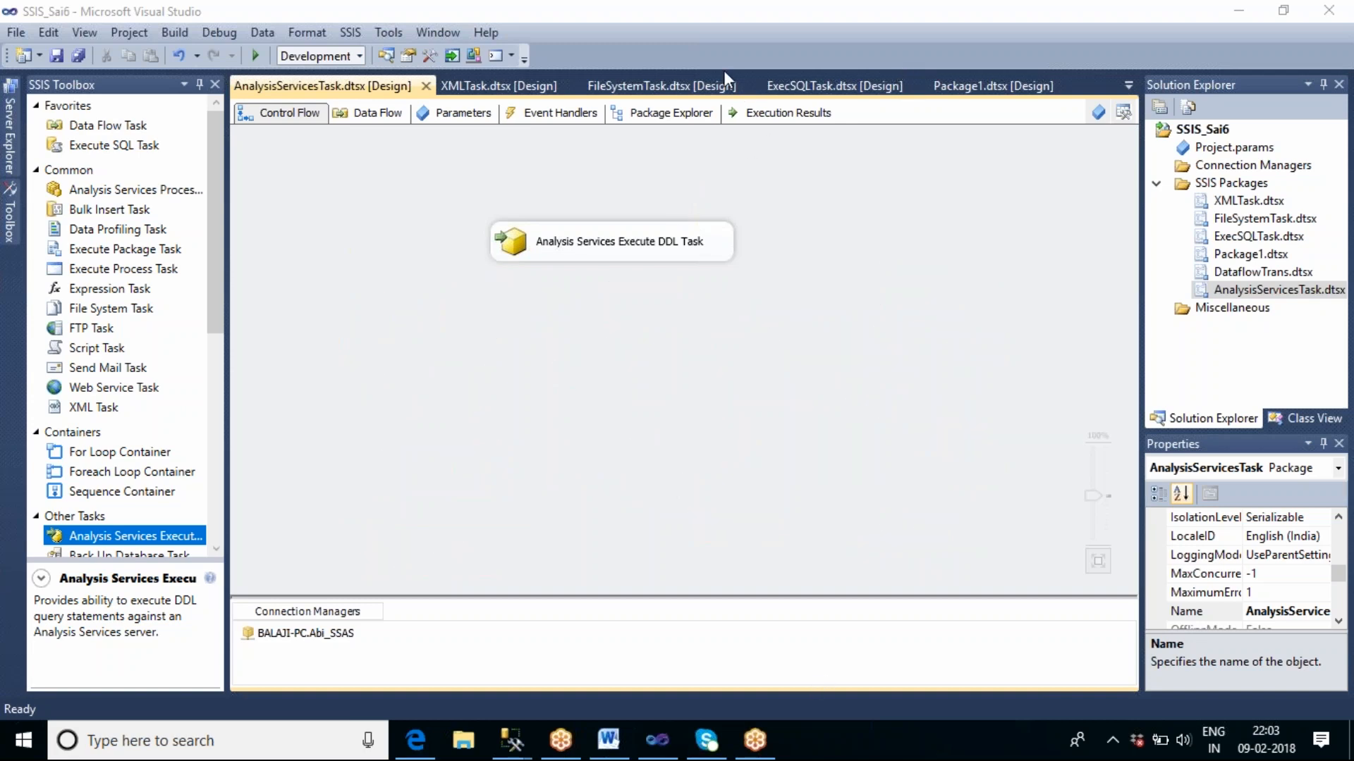
# Switch to SQL Server Management Studio, close the open cube browser and try browsing SSAS_Tharala_Cube in Abi_SSAS again.
pyautogui.moveTo(525, 751)
pyautogui.click(474, 659)
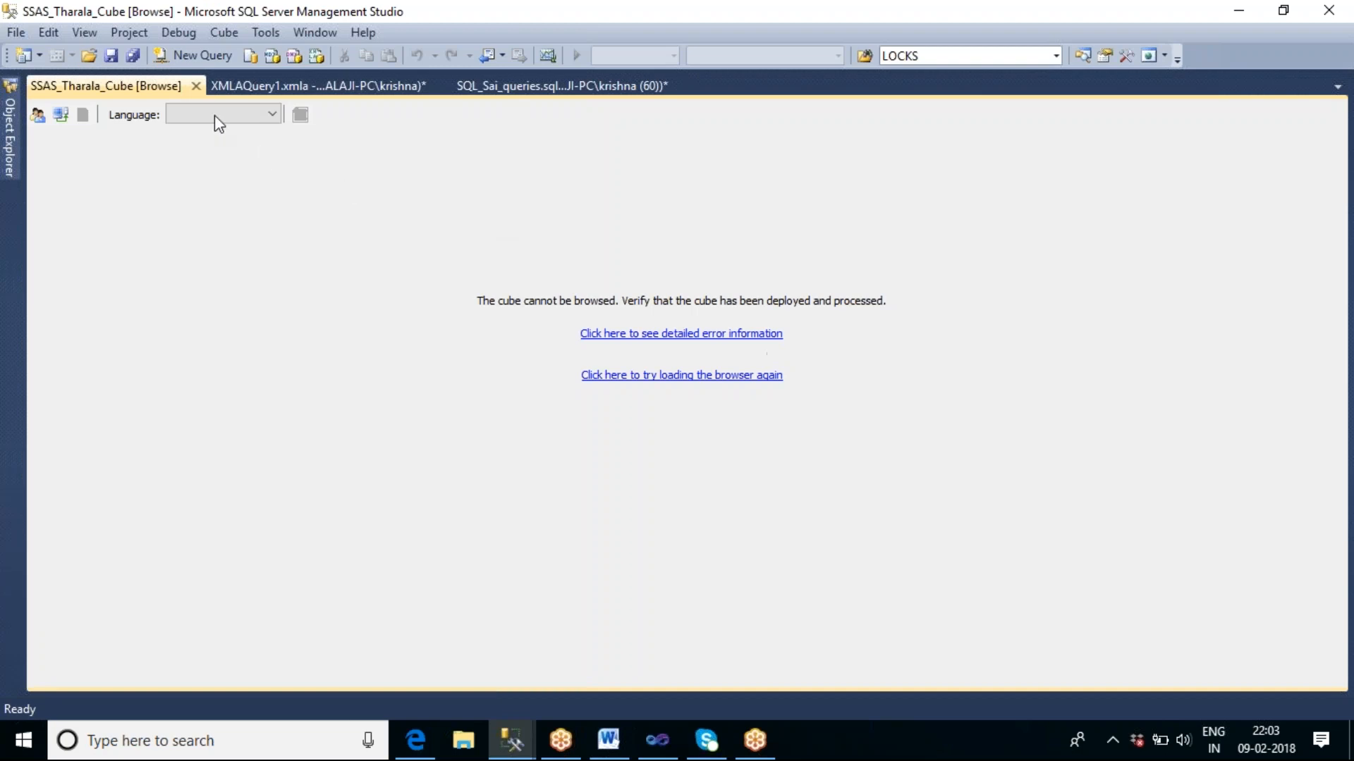
pyautogui.click(196, 86)
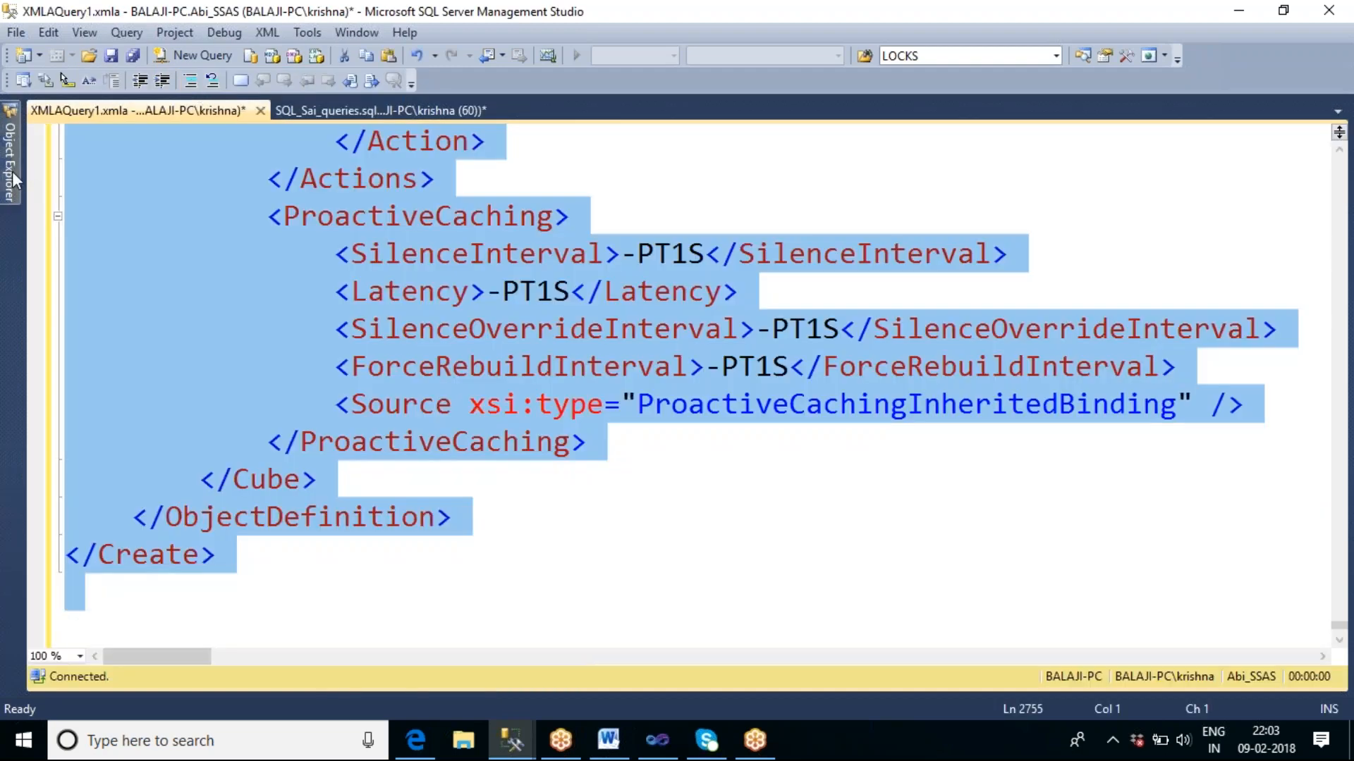
pyautogui.moveTo(11, 171)
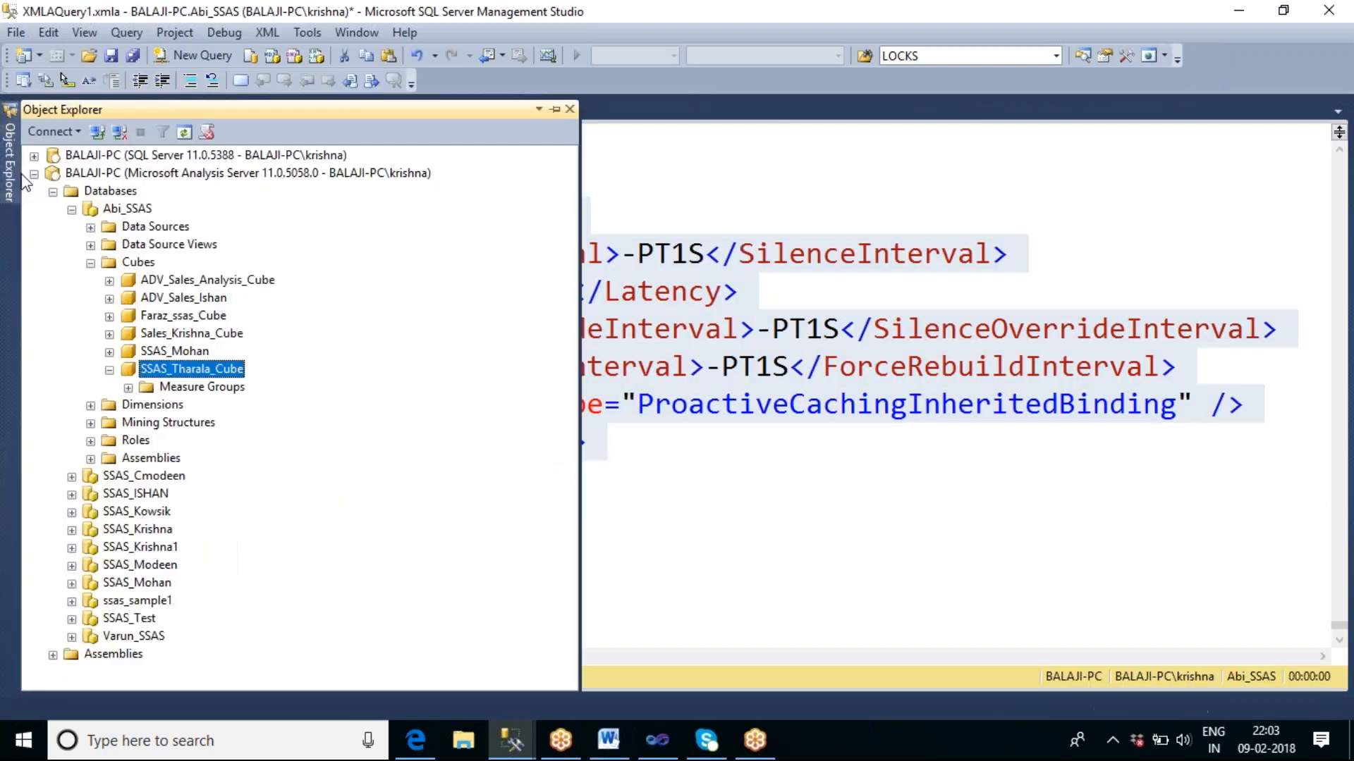
pyautogui.rightClick(195, 374)
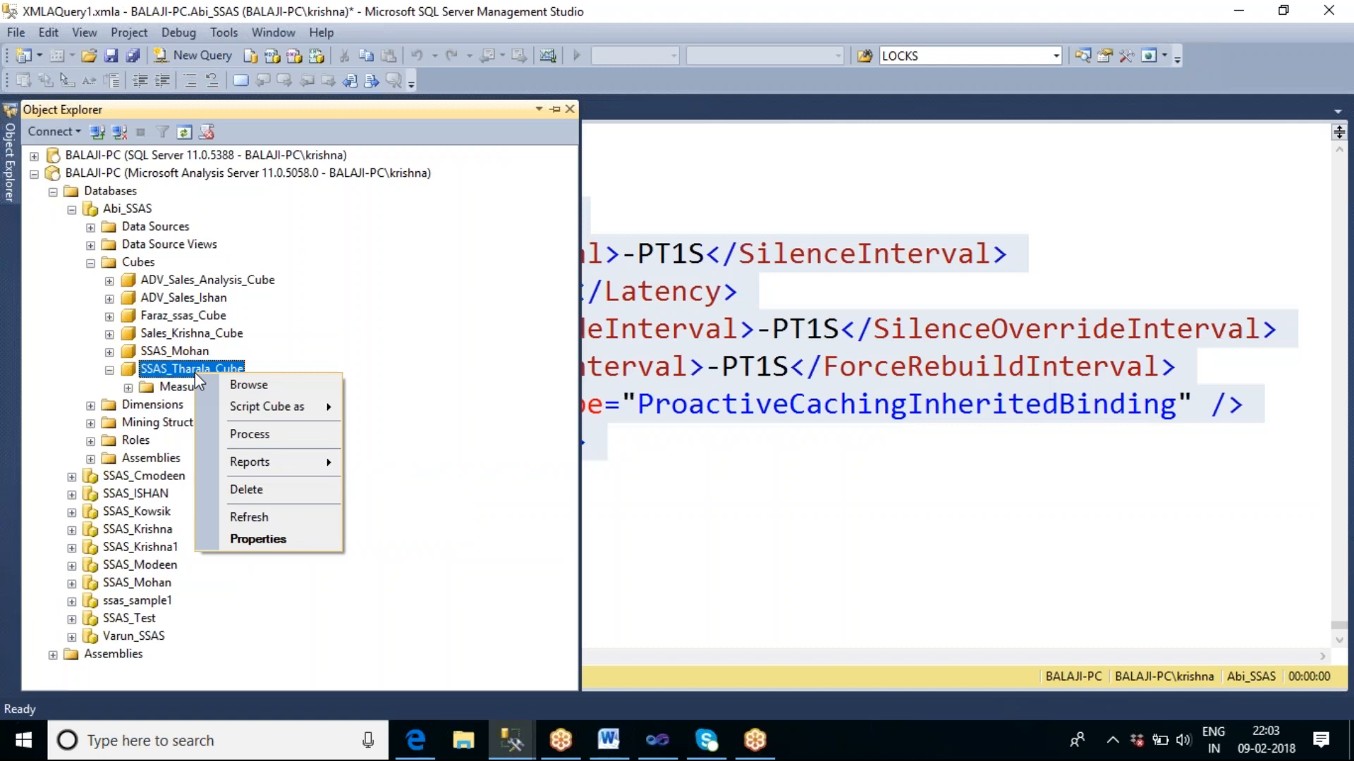
pyautogui.click(261, 387)
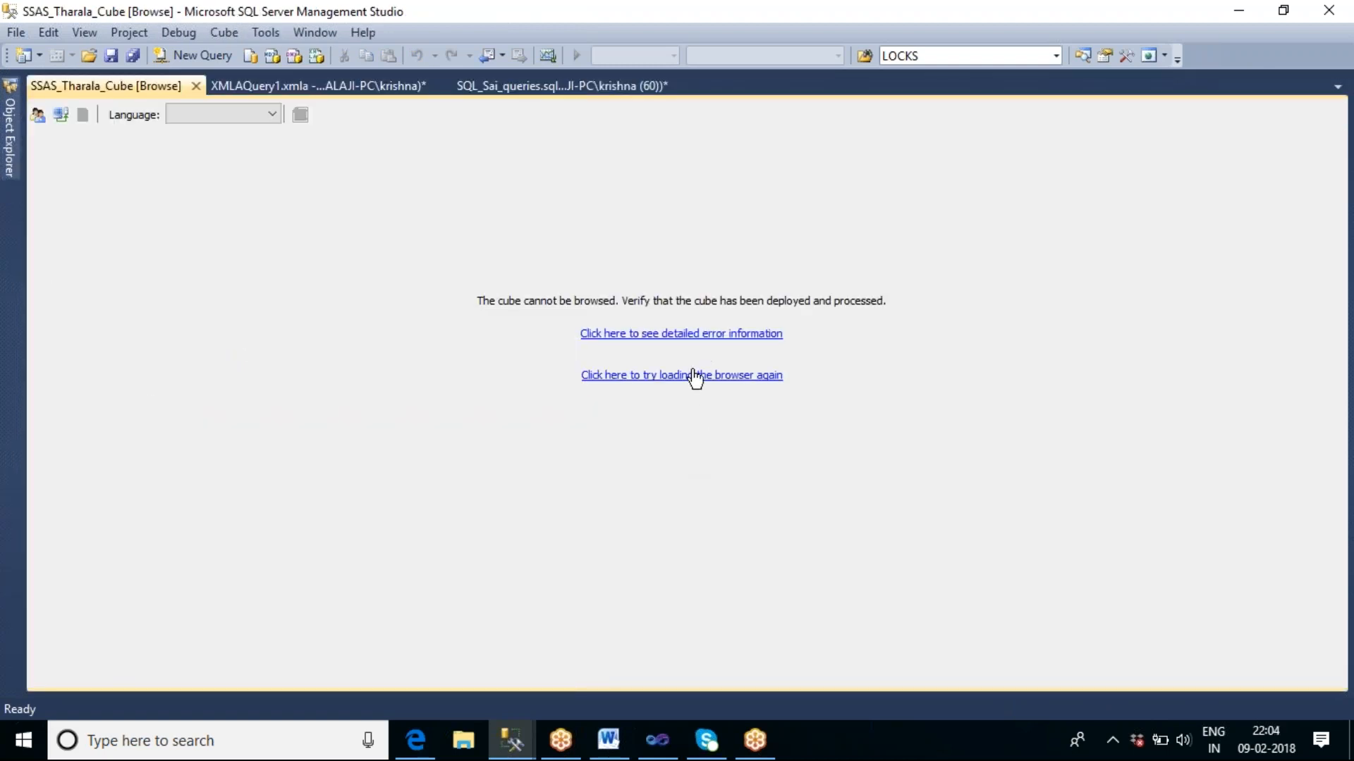
# Switch to Visual Studio and add an Analysis Services Processing Task below the Execute DDL Task in the control flow.
pyautogui.click(648, 755)
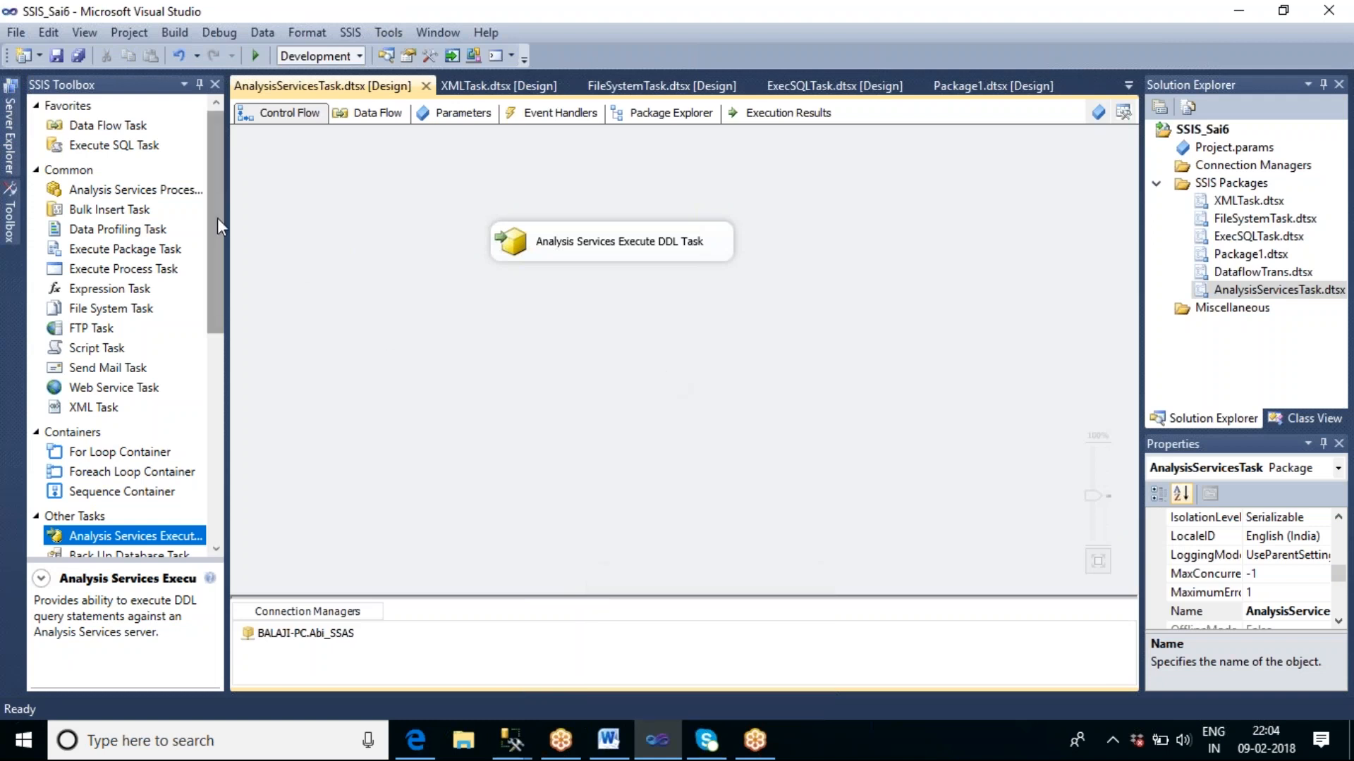
pyautogui.click(176, 190)
pyautogui.moveTo(493, 353); pyautogui.dragTo(500, 357)
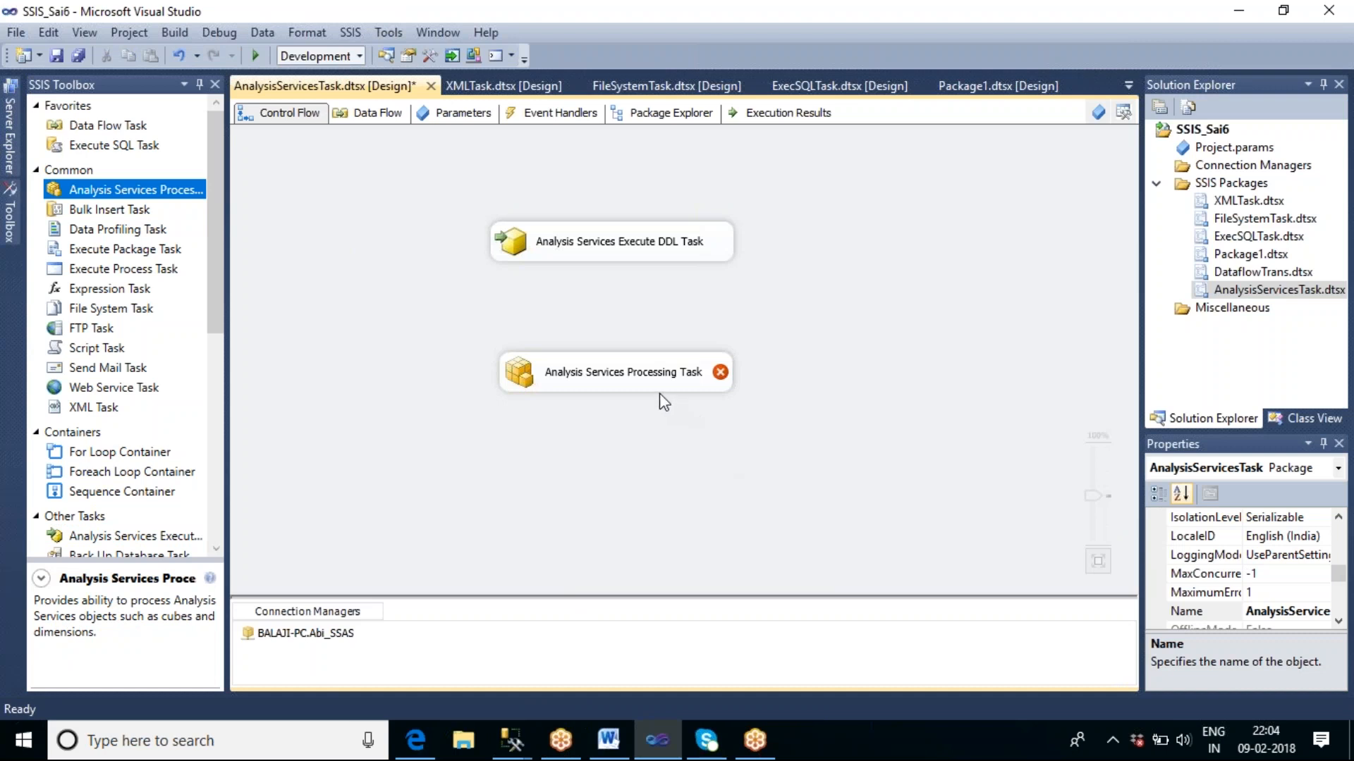
# Open the Analysis Services Processing Task's processing settings and select the existing Abi_SSAS connection manager.
pyautogui.moveTo(605, 380)
pyautogui.click(689, 381)
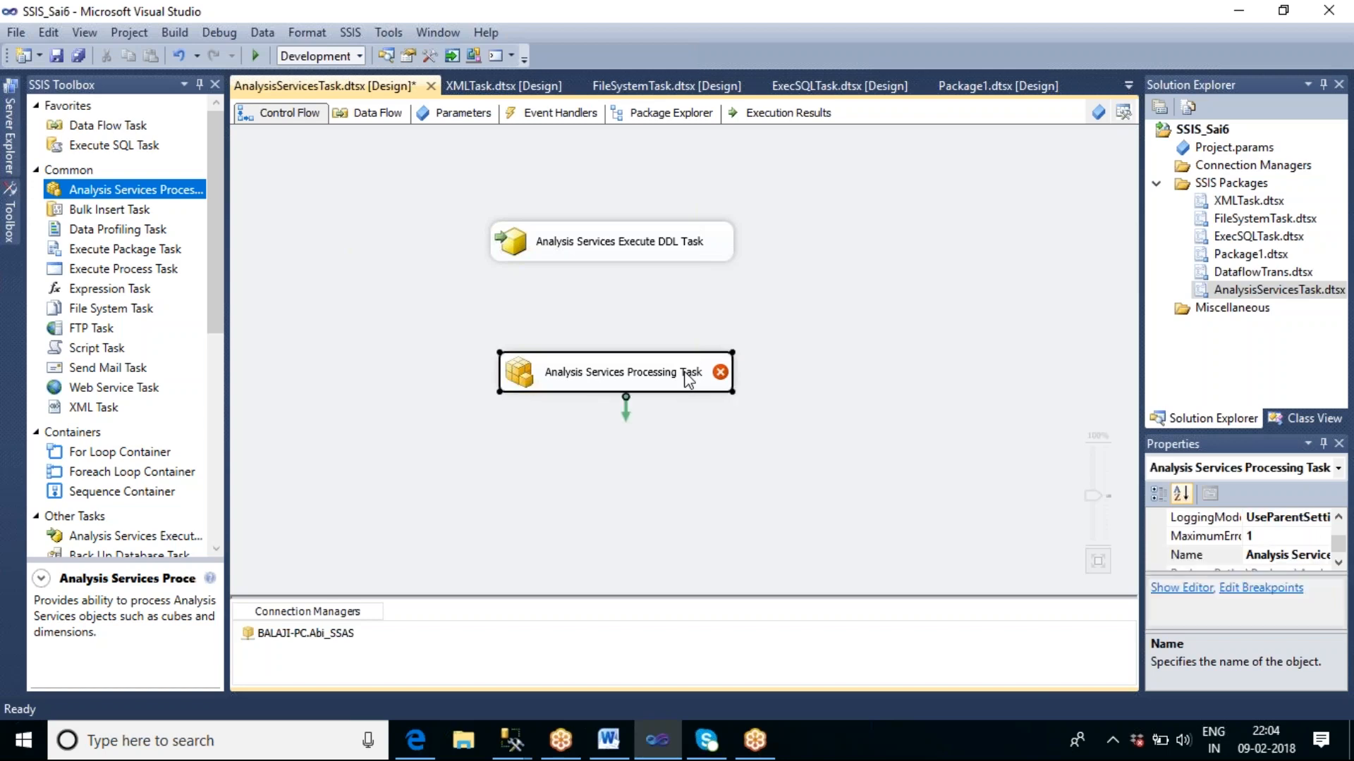
pyautogui.doubleClick(689, 380)
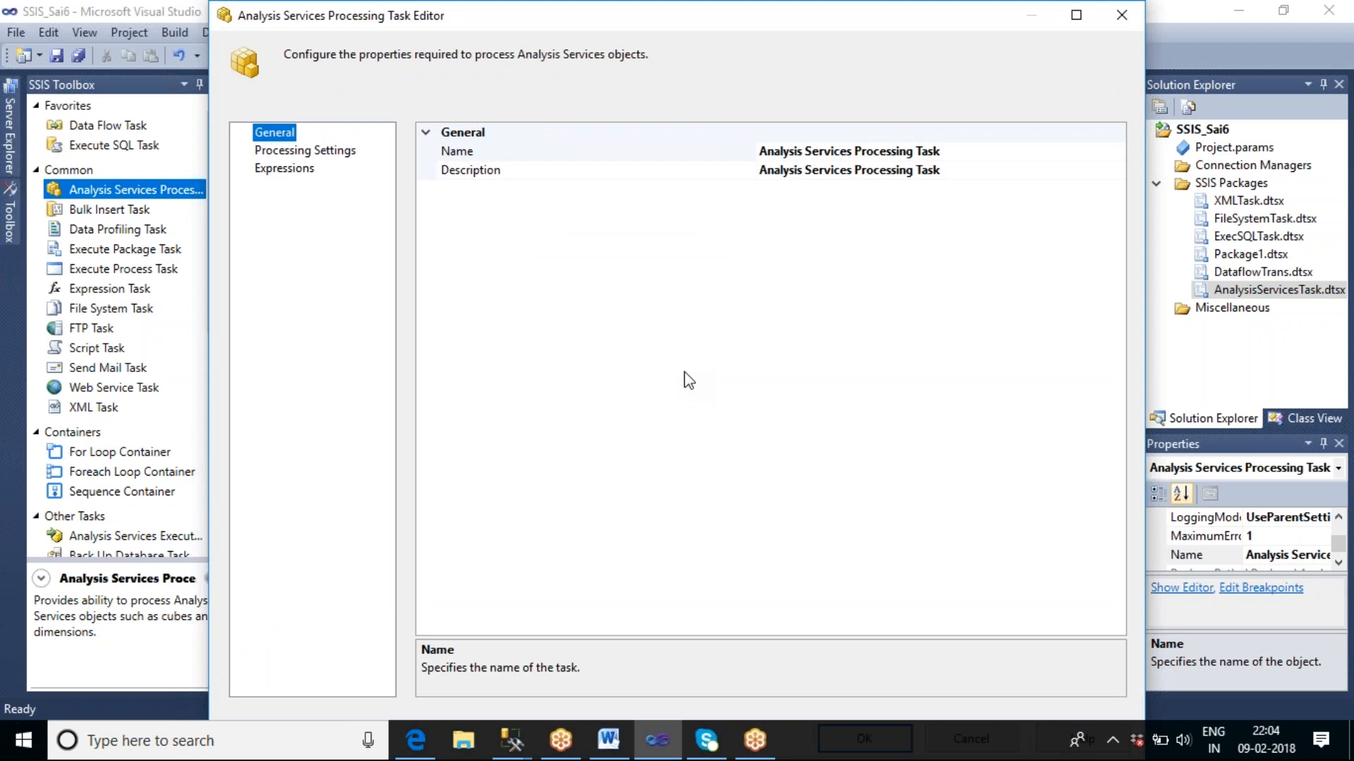
pyautogui.click(306, 152)
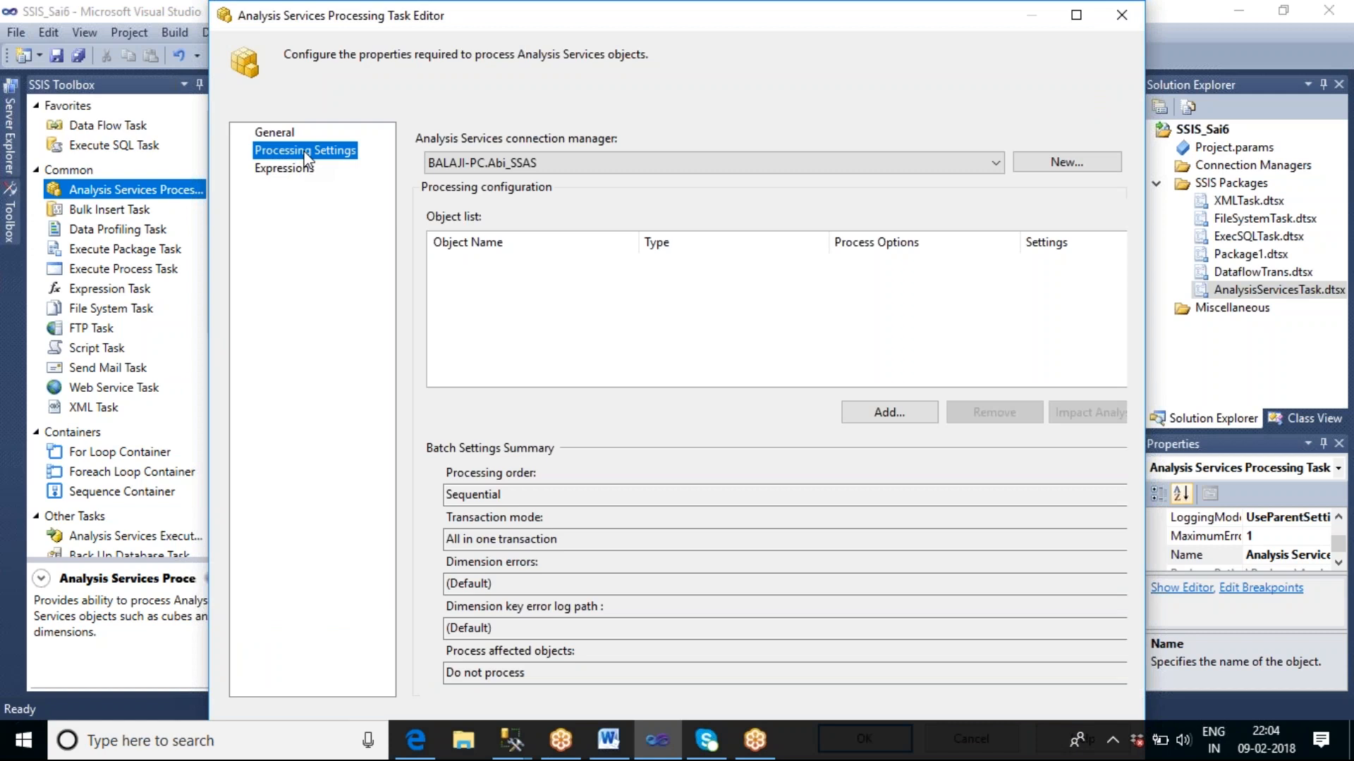
pyautogui.click(556, 165)
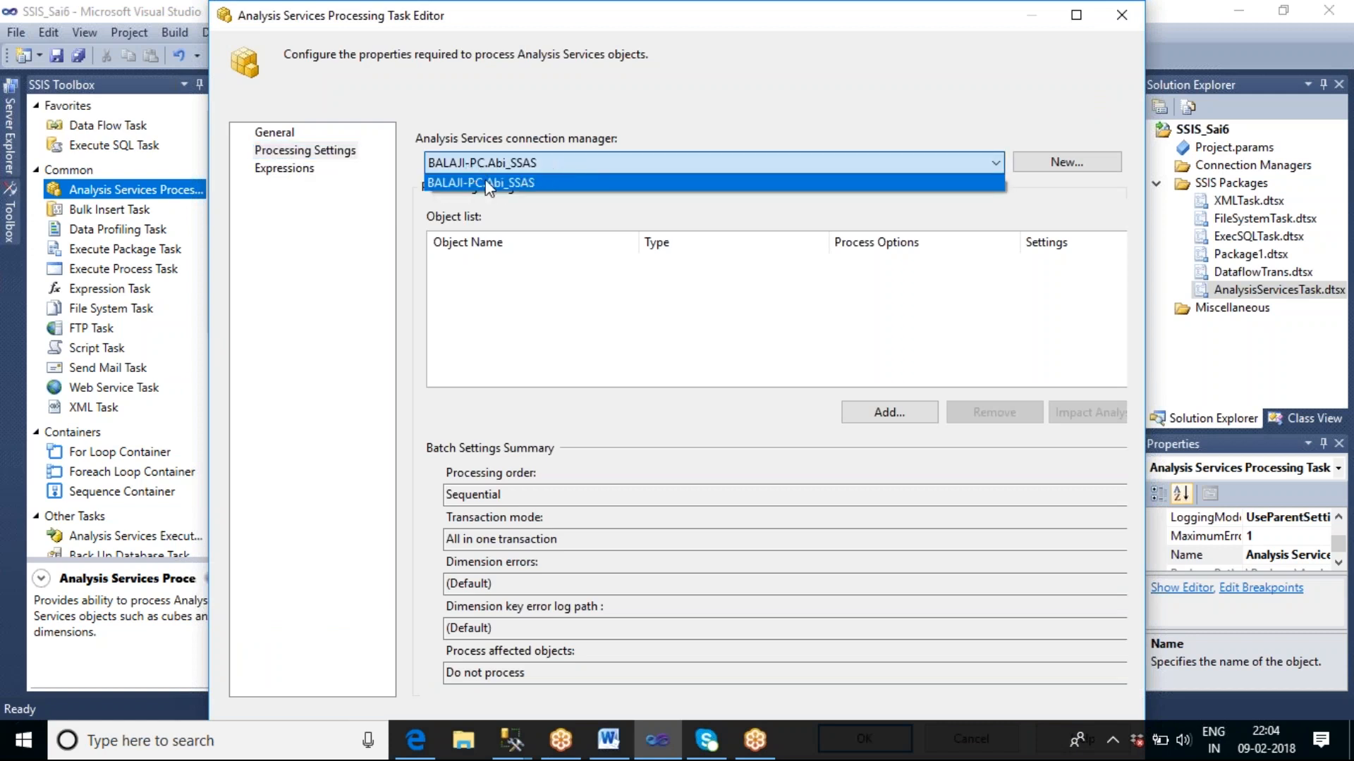
pyautogui.click(548, 186)
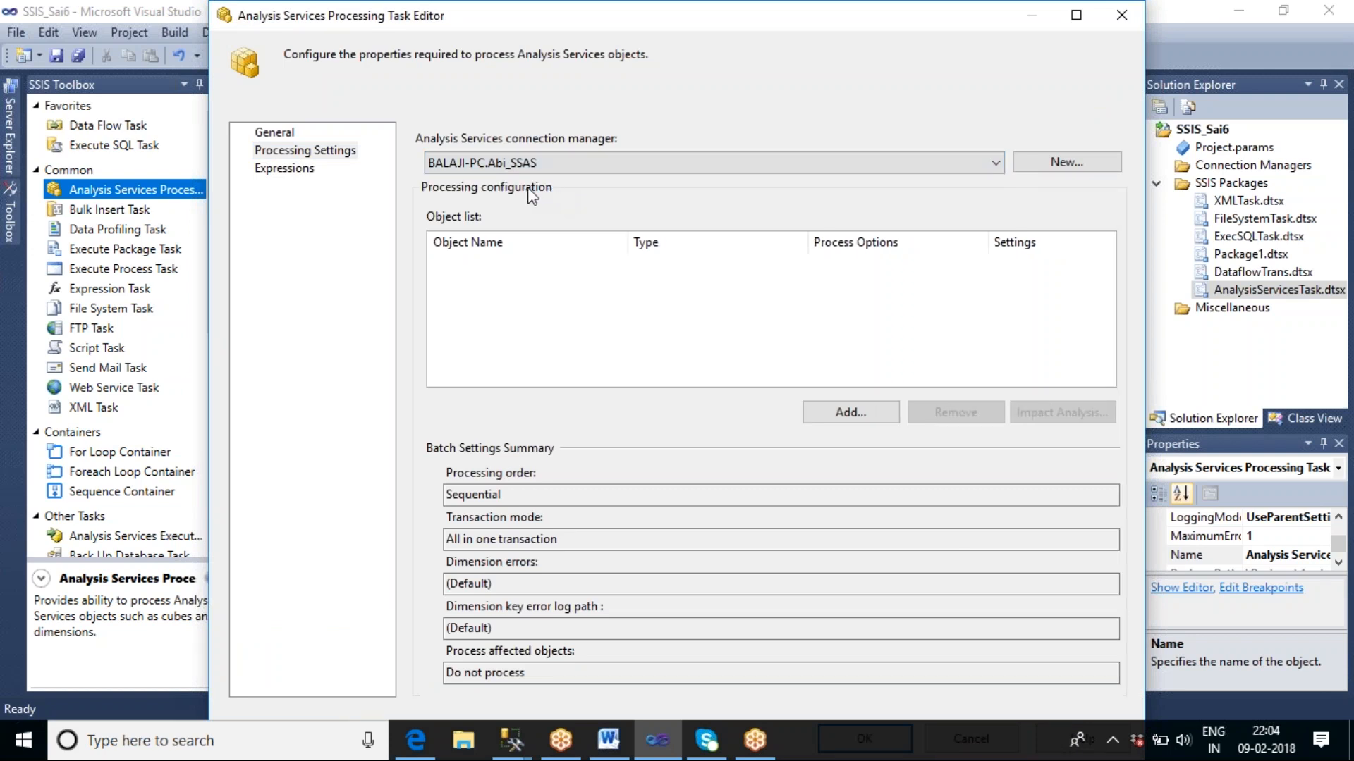
pyautogui.click(567, 169)
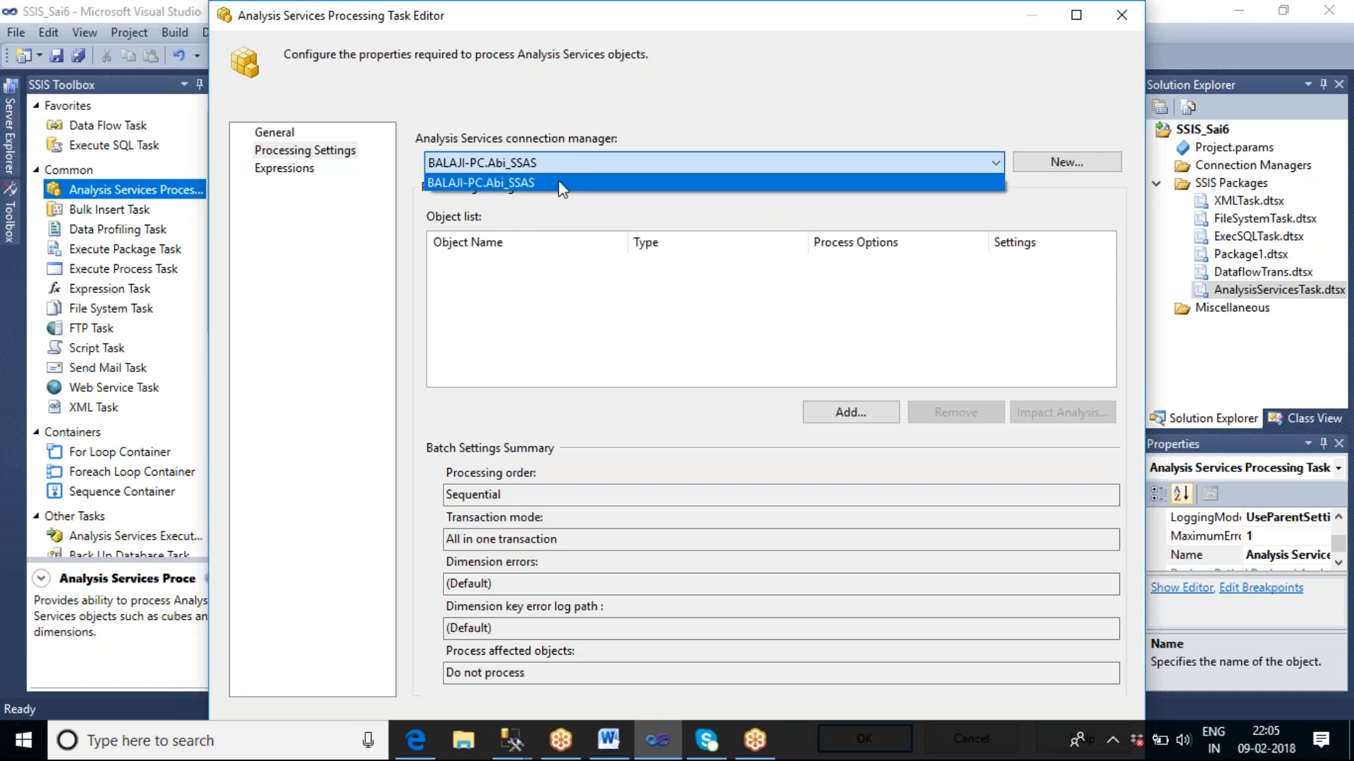
pyautogui.click(562, 185)
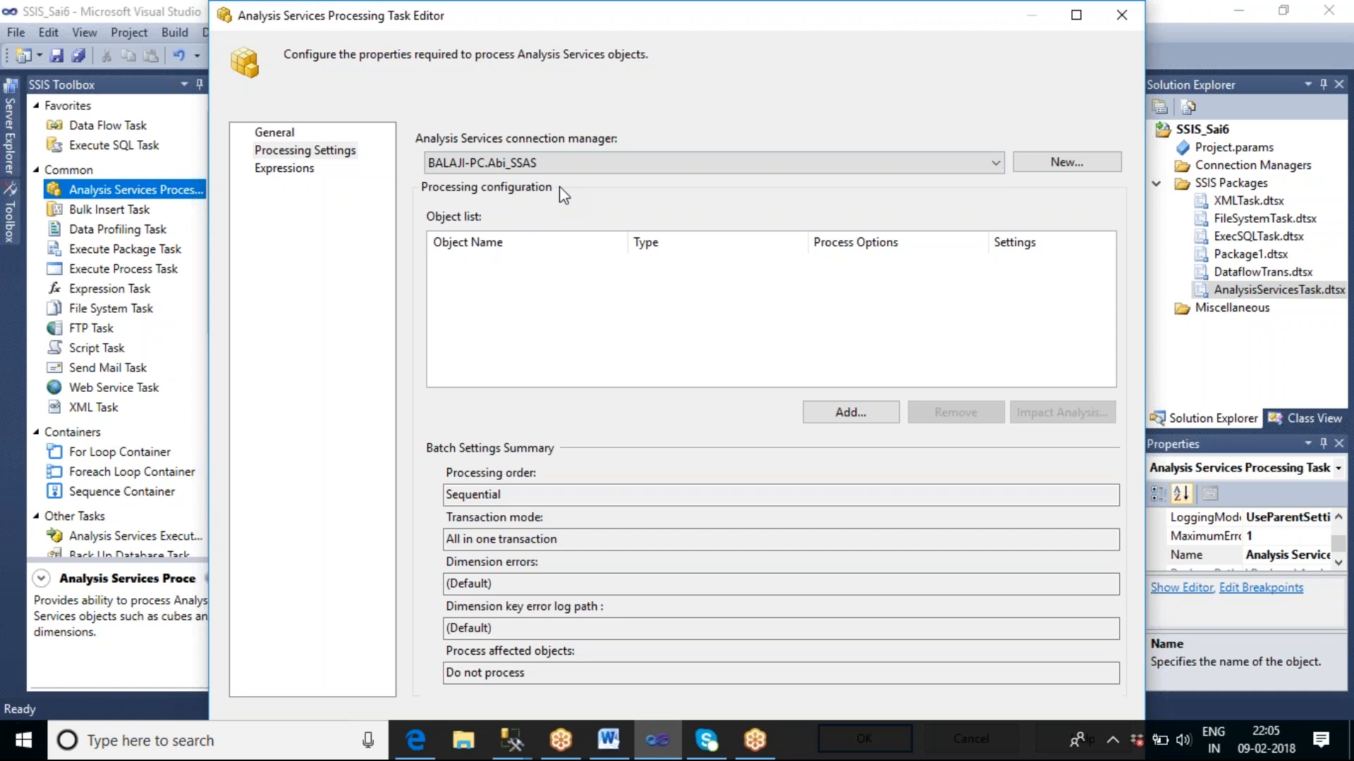
# Try to add objects to the processing list and reopen the Analysis Services Processing Task editor.
pyautogui.click(839, 415)
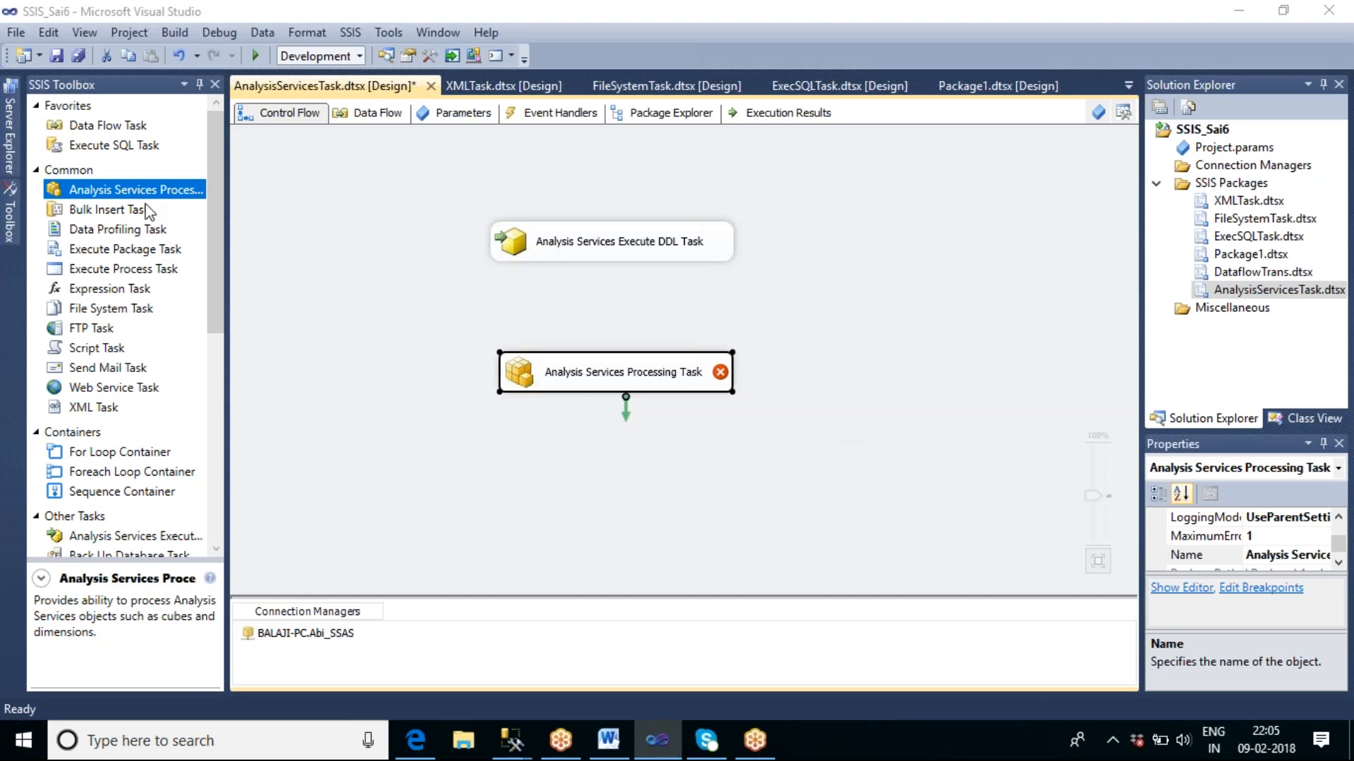
pyautogui.click(564, 379)
pyautogui.doubleClick(564, 378)
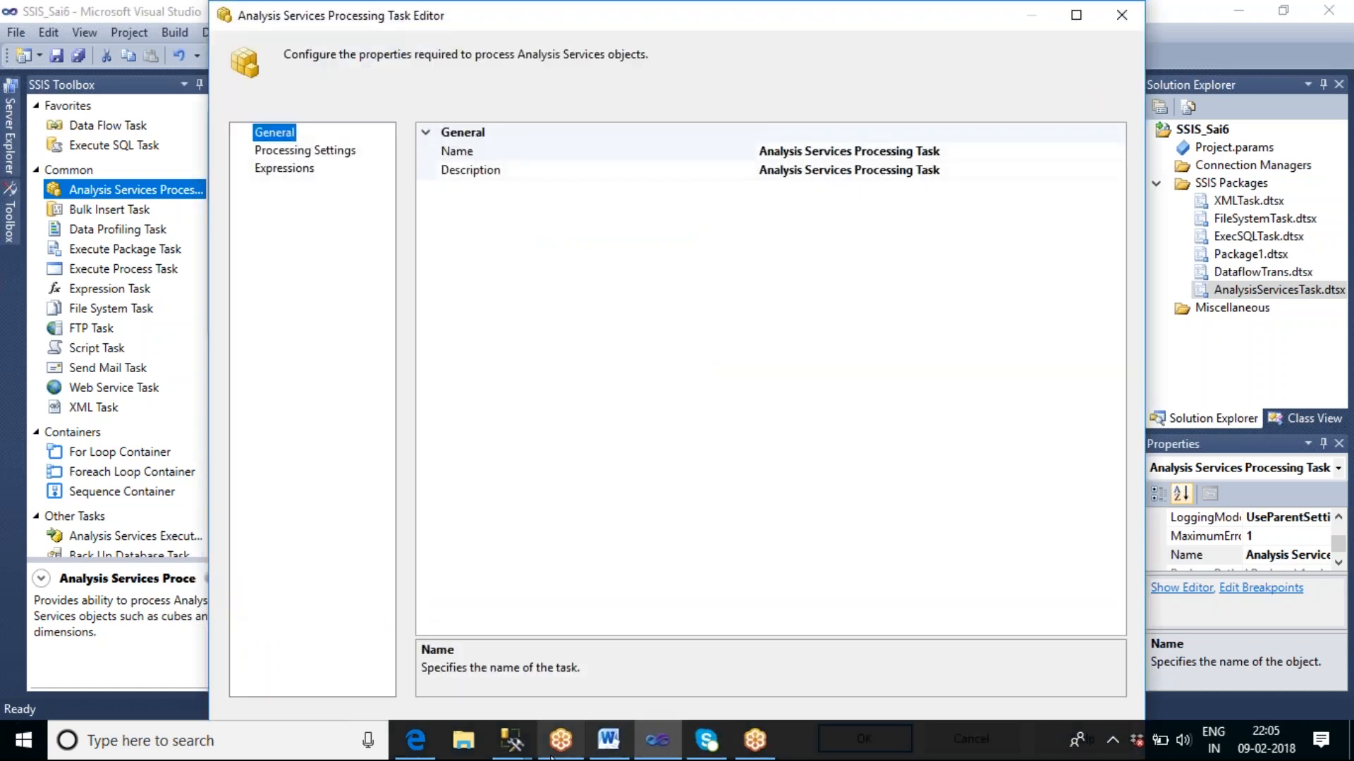
# Switch to SQL Server Management Studio, close the SSAS_Tharala_Cube browser and collapse the Abi_SSAS database tree.
pyautogui.click(519, 734)
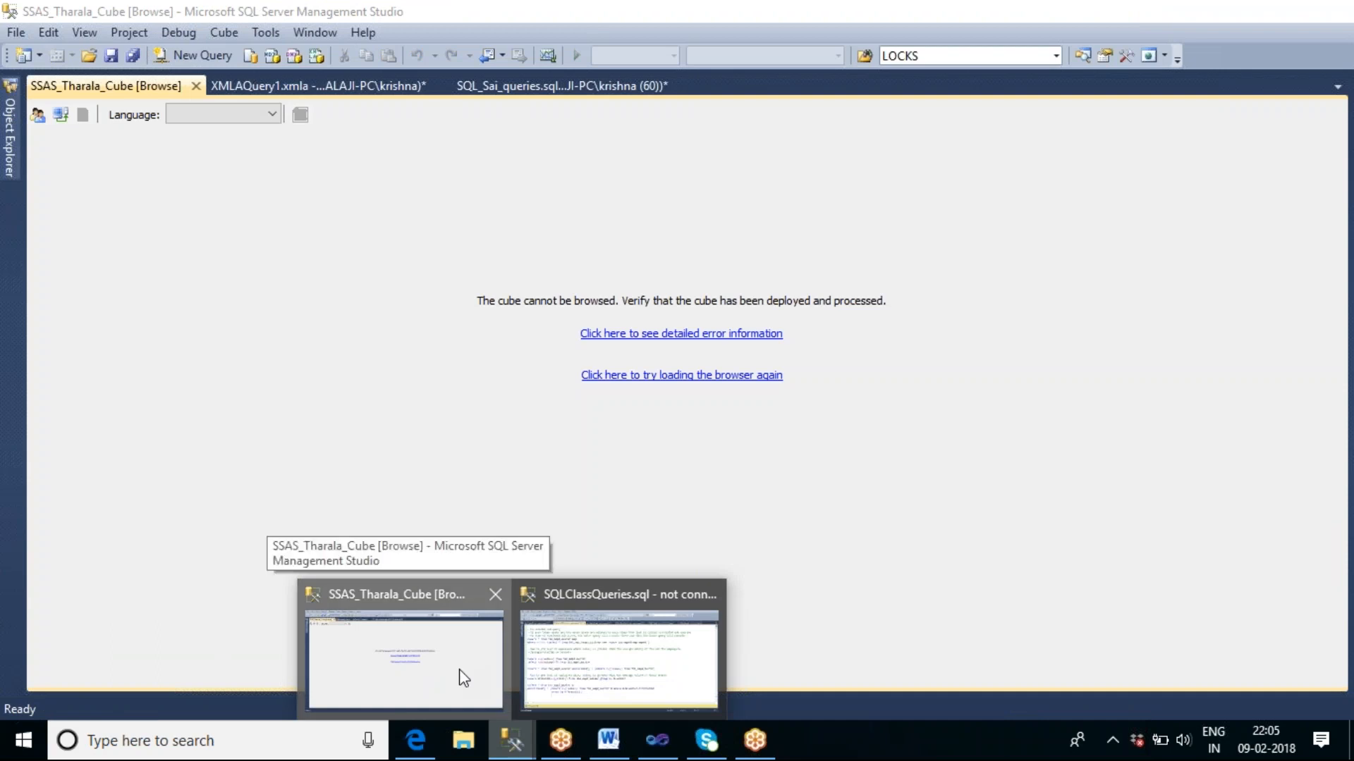
pyautogui.click(459, 669)
pyautogui.click(196, 86)
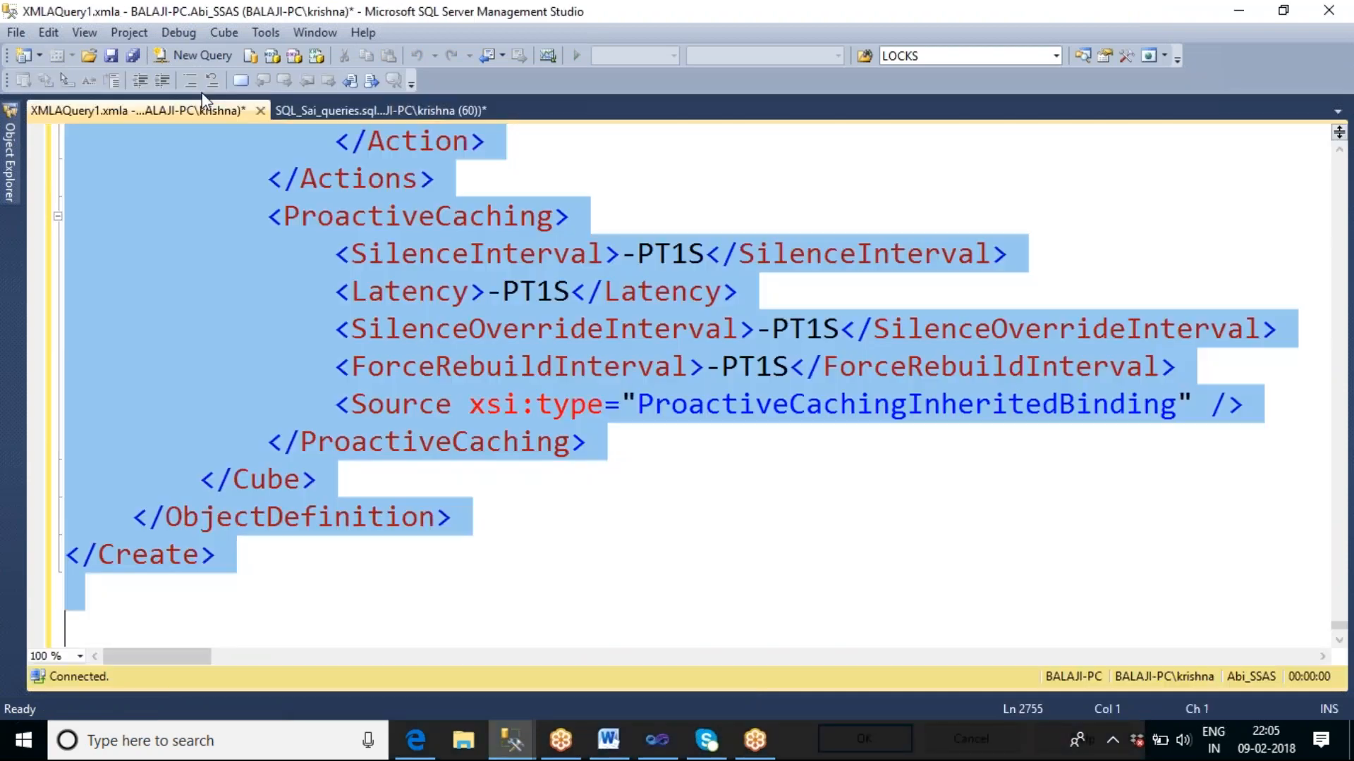
pyautogui.click(12, 181)
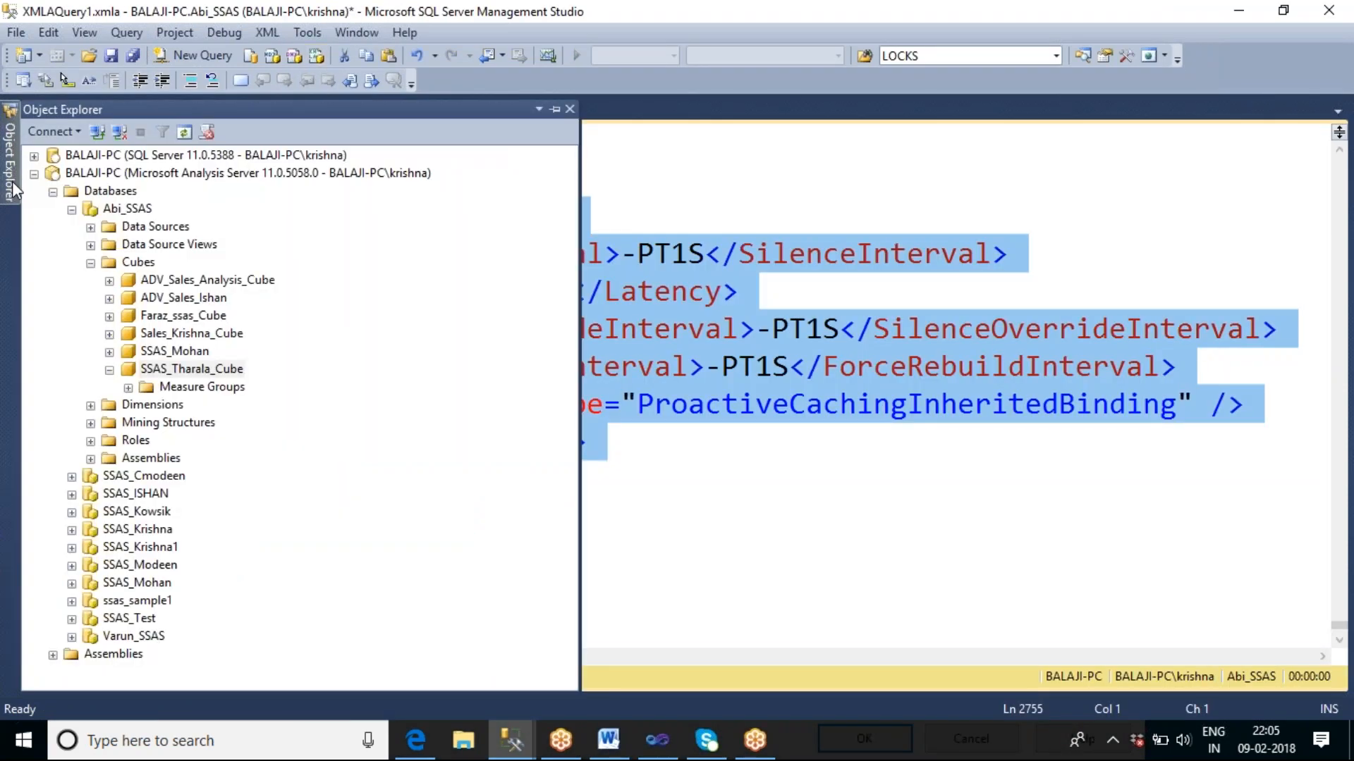
pyautogui.click(92, 266)
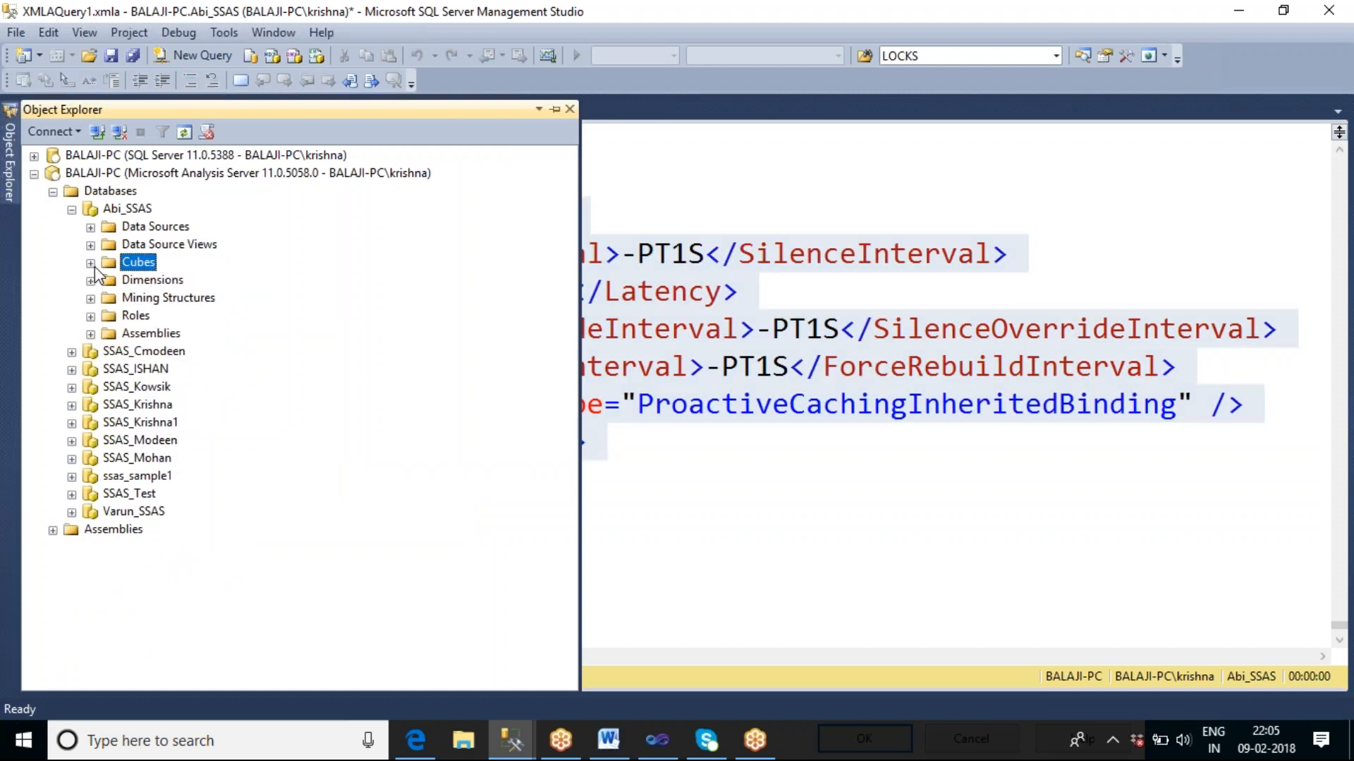
pyautogui.click(73, 209)
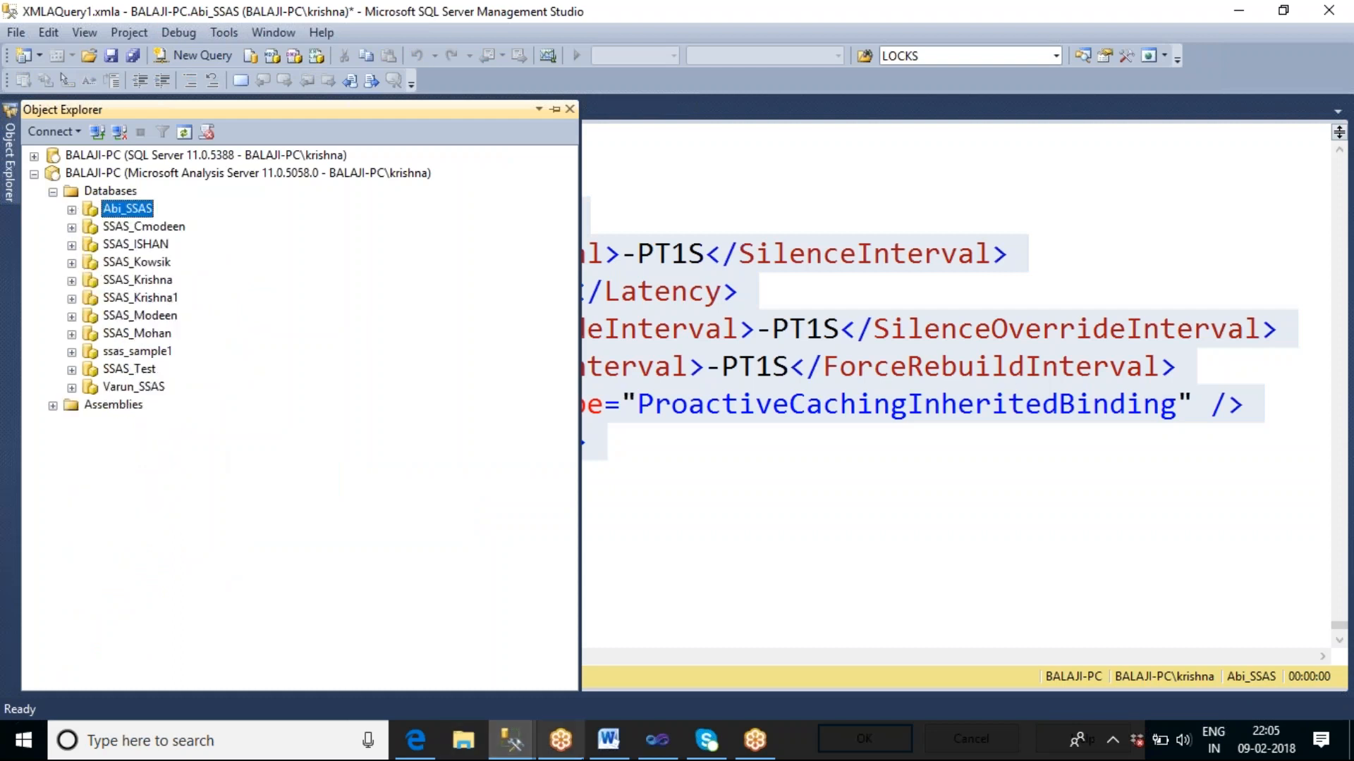
# Switch to Visual Studio and create a new localhost connection manager in the Analysis Services Processing Task's processing settings.
pyautogui.click(657, 740)
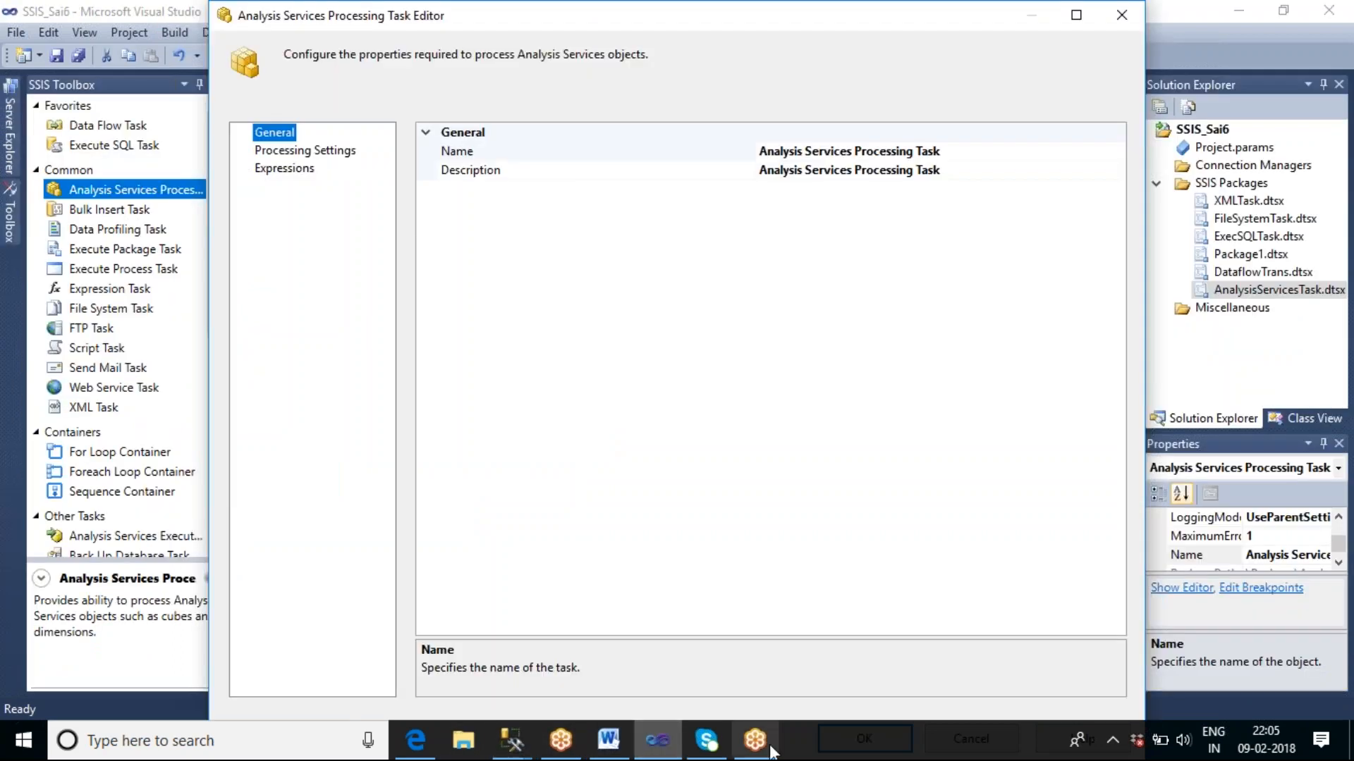
pyautogui.click(312, 158)
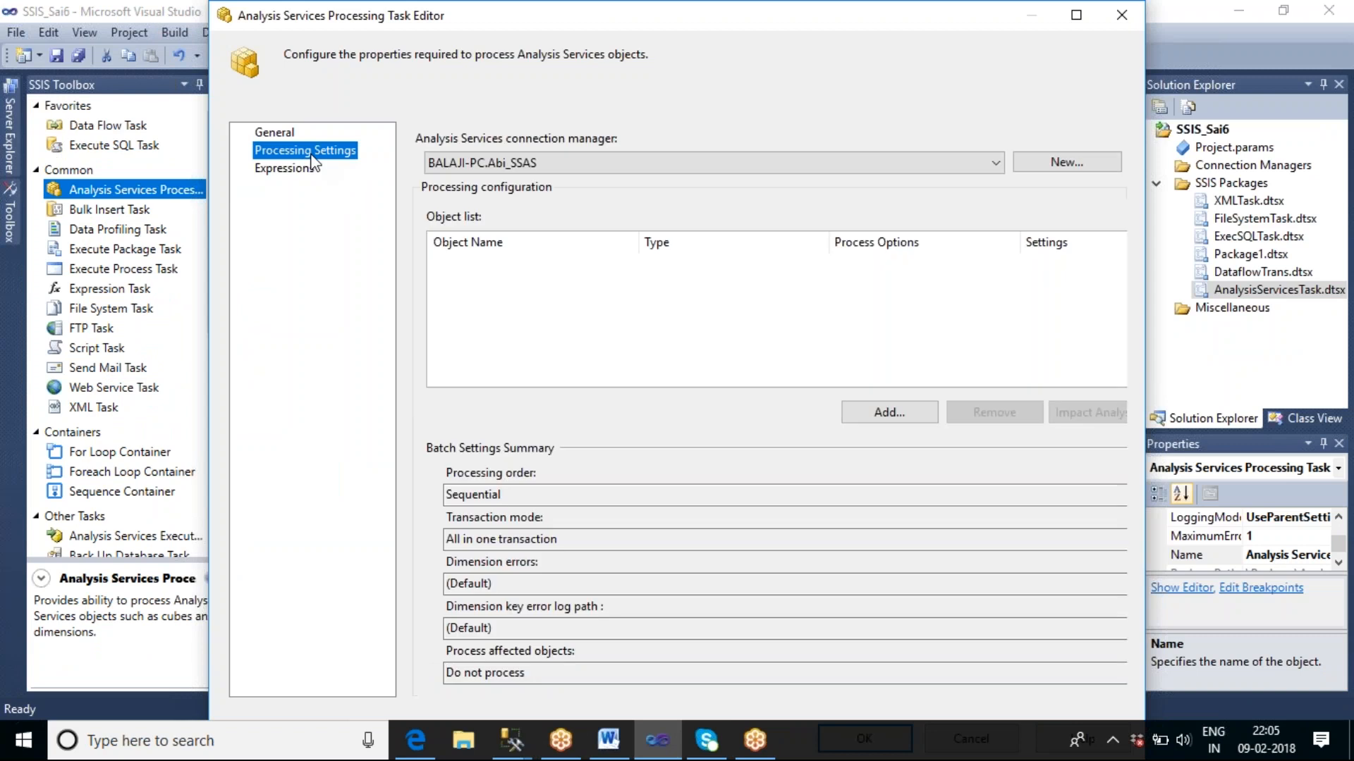
pyautogui.click(1050, 163)
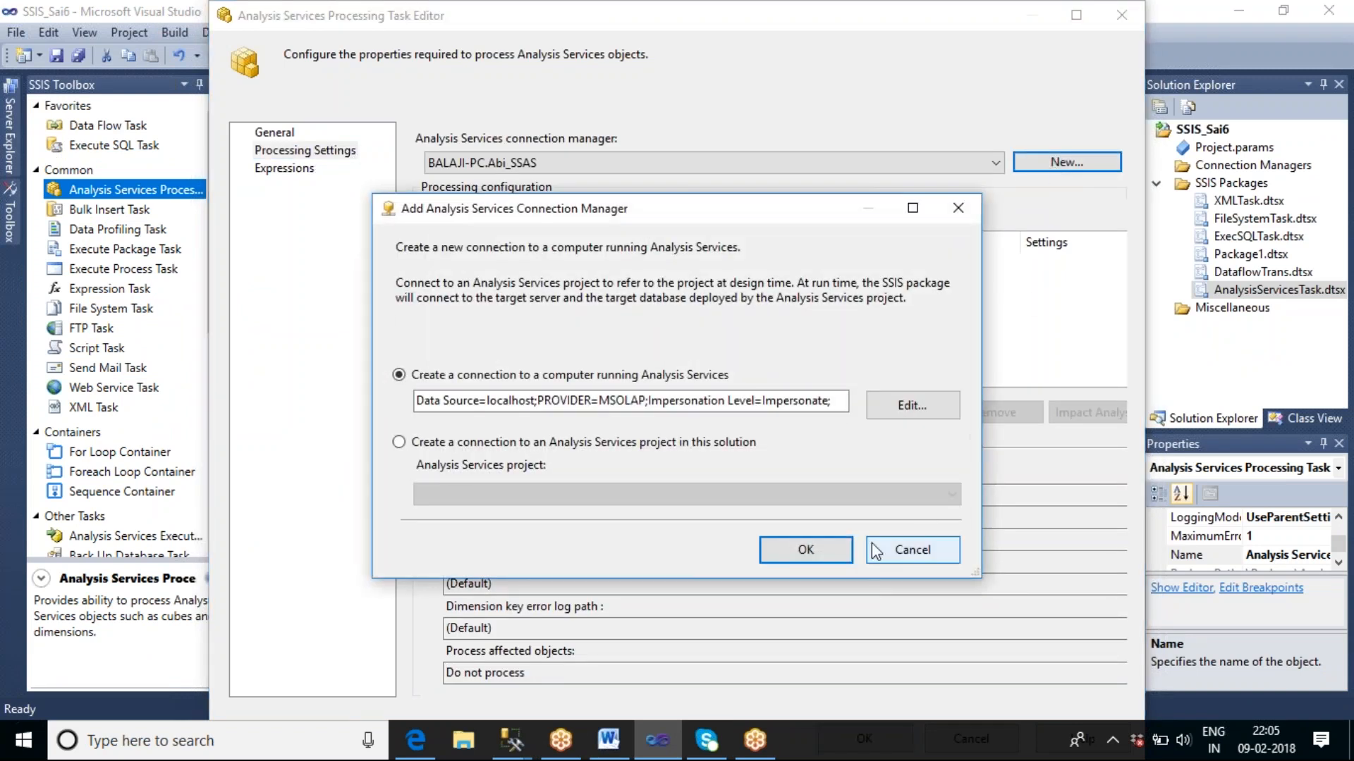
pyautogui.click(820, 550)
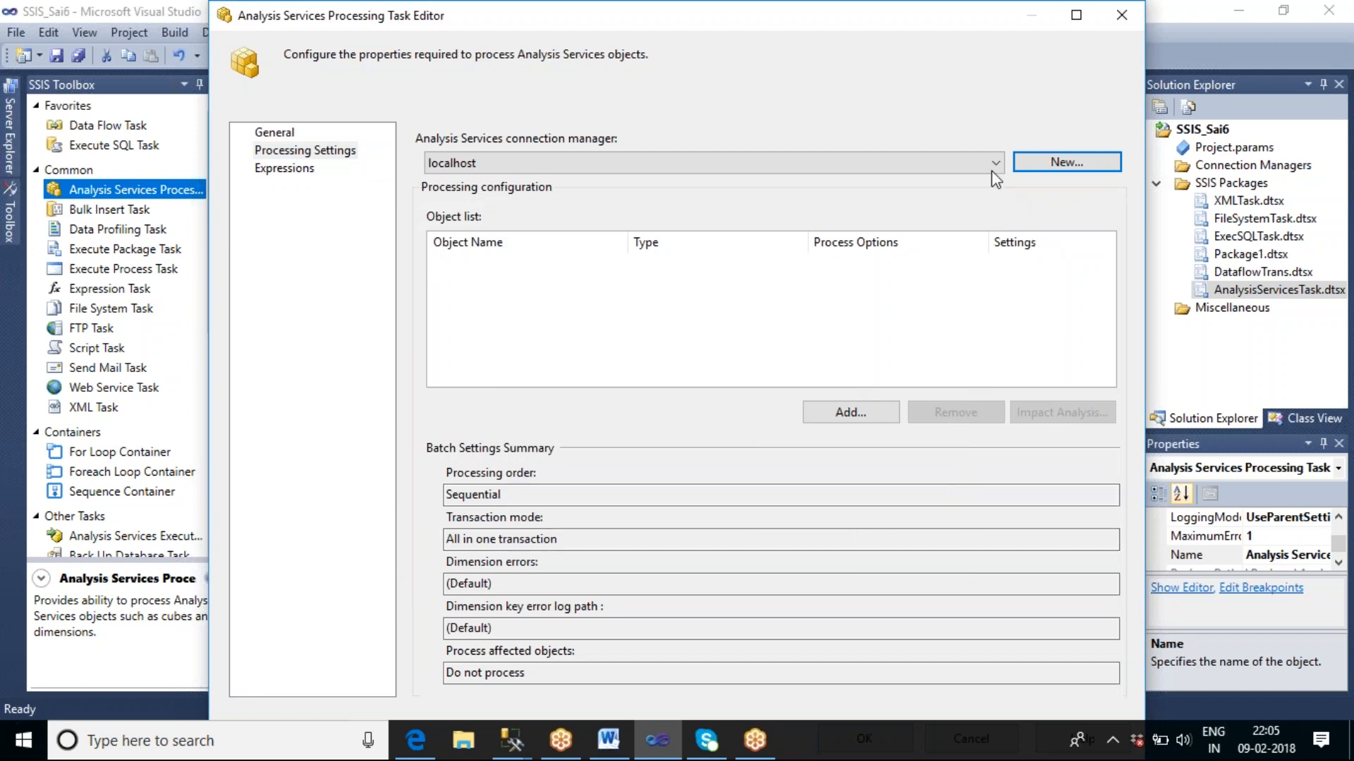
# Examine the ssas_sample1 cubes available for processing and close the Processing Task editor without adding any.
pyautogui.click(835, 414)
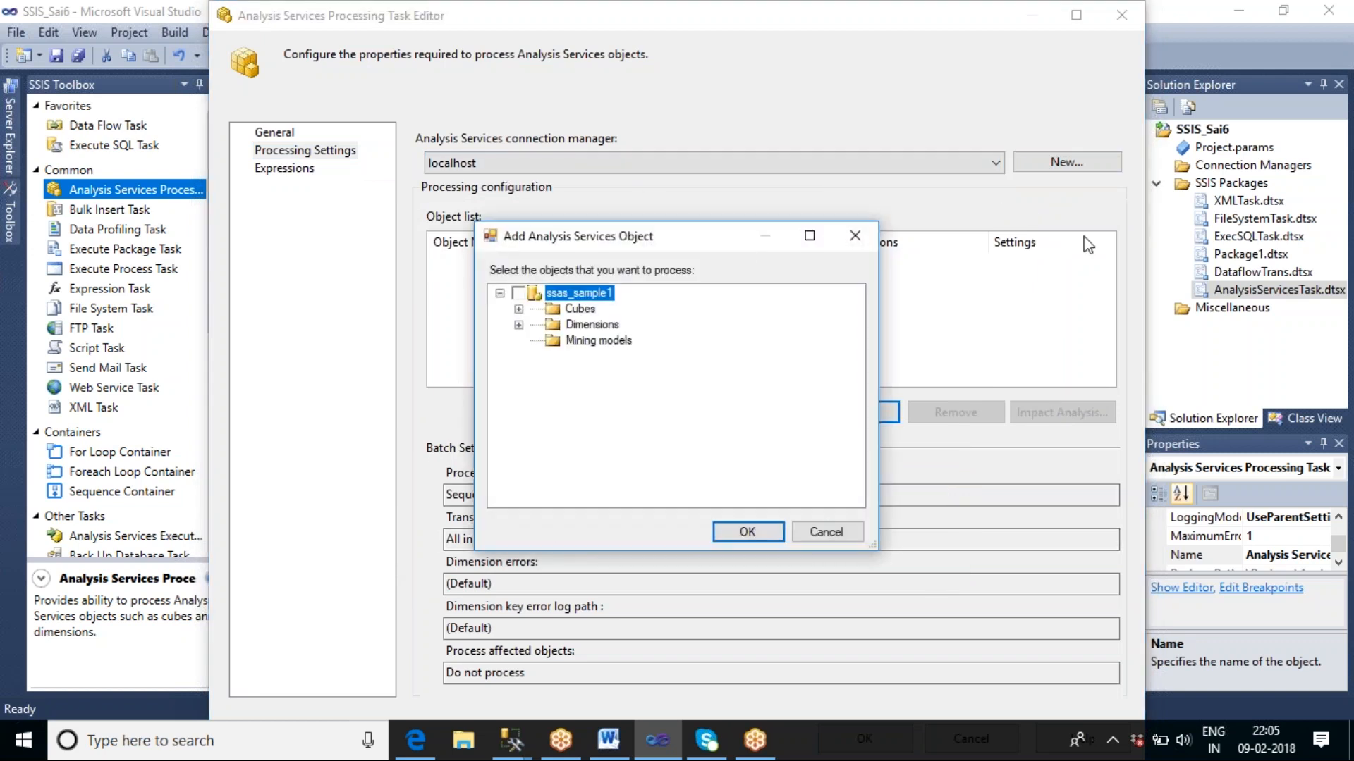
pyautogui.click(518, 310)
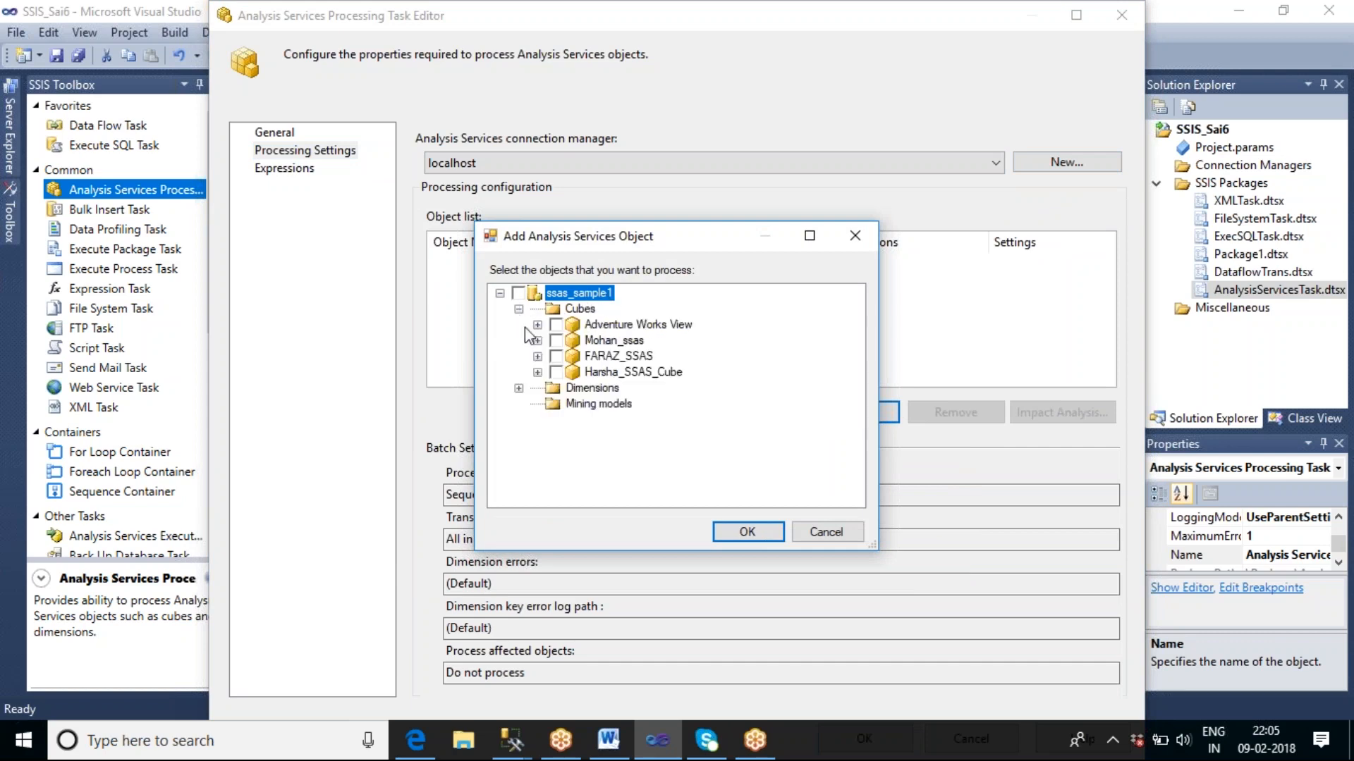
pyautogui.click(821, 532)
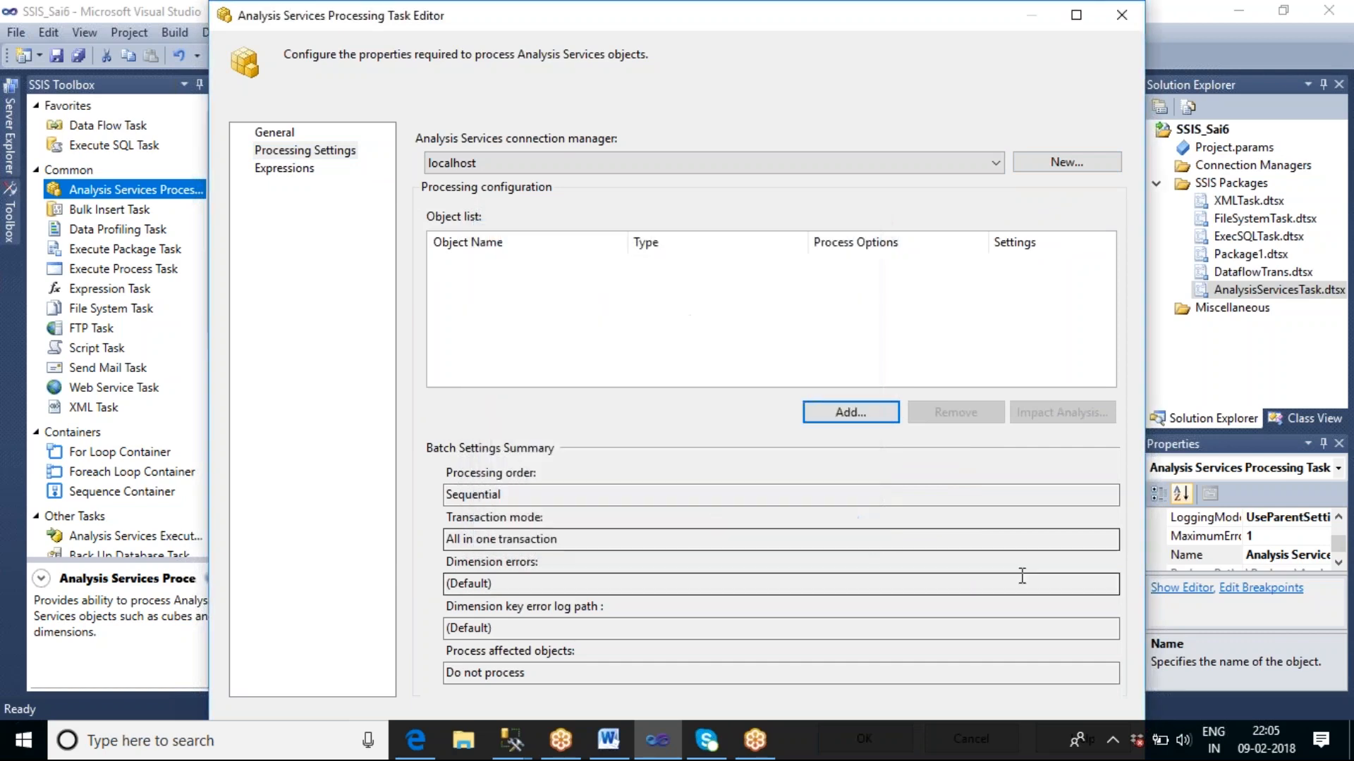
pyautogui.click(1120, 15)
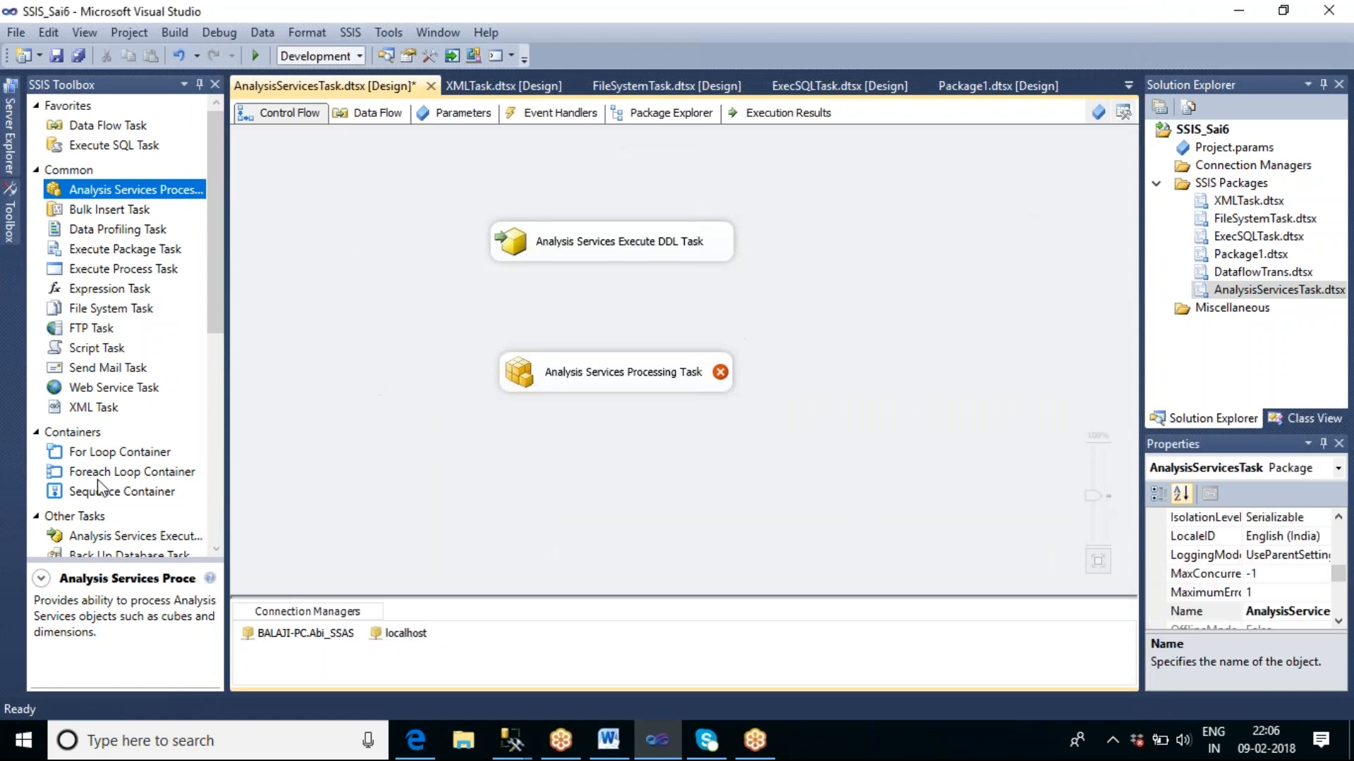
# Add a second Analysis Services Execute DDL Task beside the existing tasks in the control flow and open its editor.
pyautogui.moveTo(148, 546); pyautogui.dragTo(751, 279)
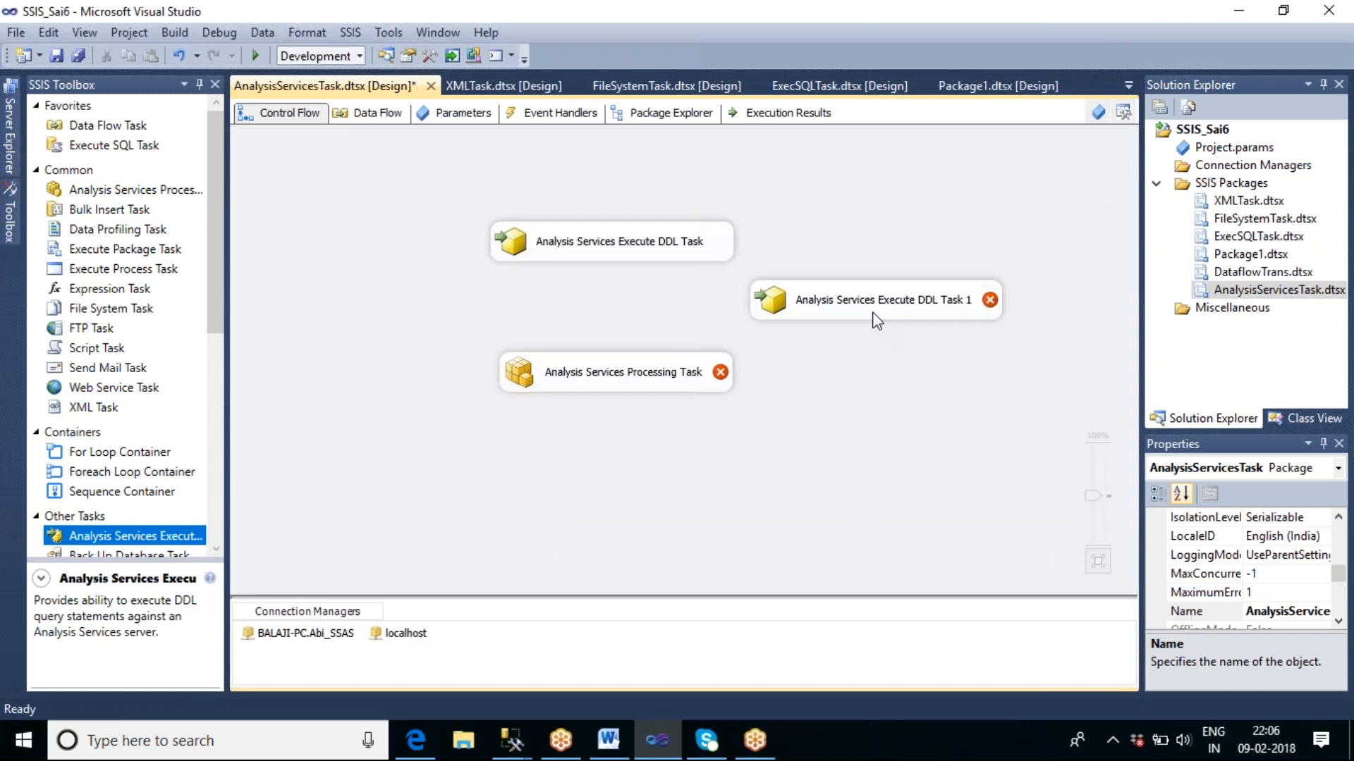
pyautogui.doubleClick(877, 320)
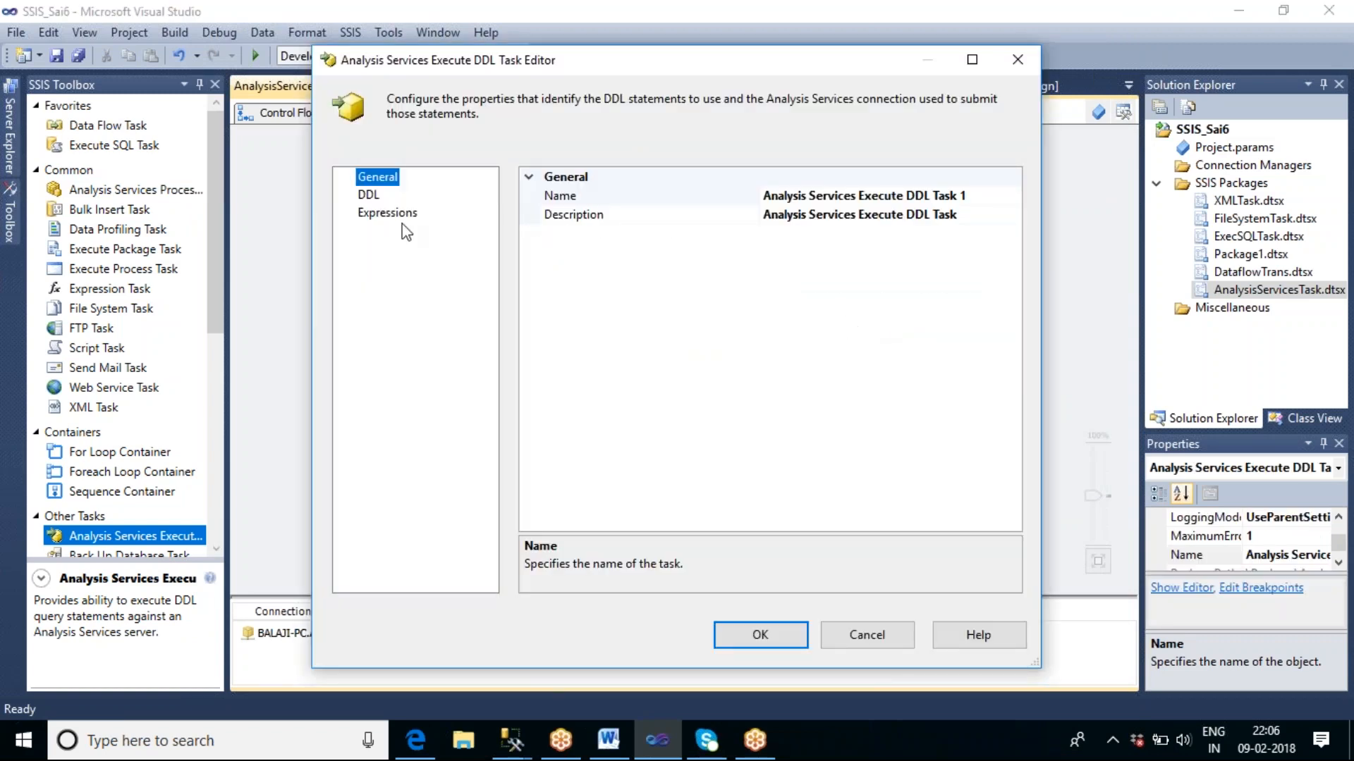
# Switch to SQL Server Management Studio and script ssas_sample1's Adventure Works View cube as a CREATE statement in a new query window.
pyautogui.click(513, 740)
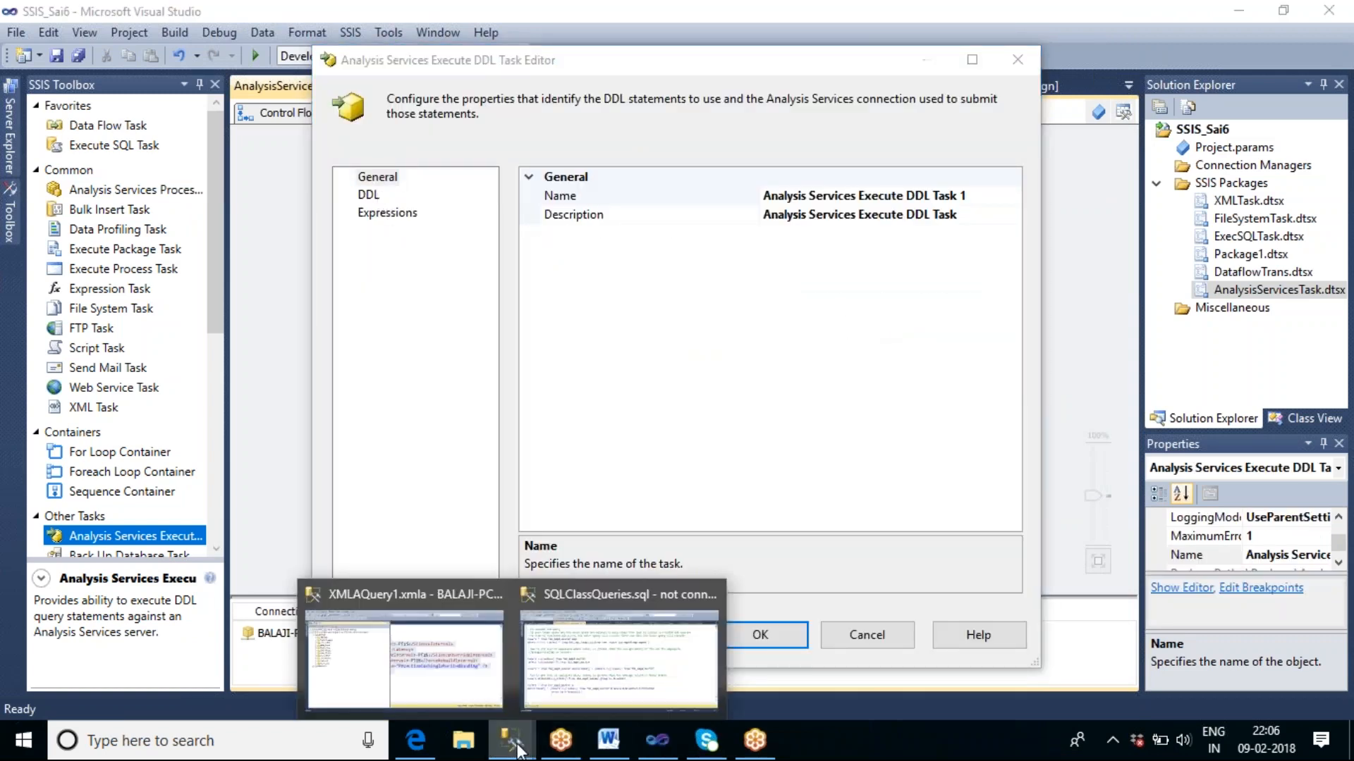
pyautogui.click(480, 658)
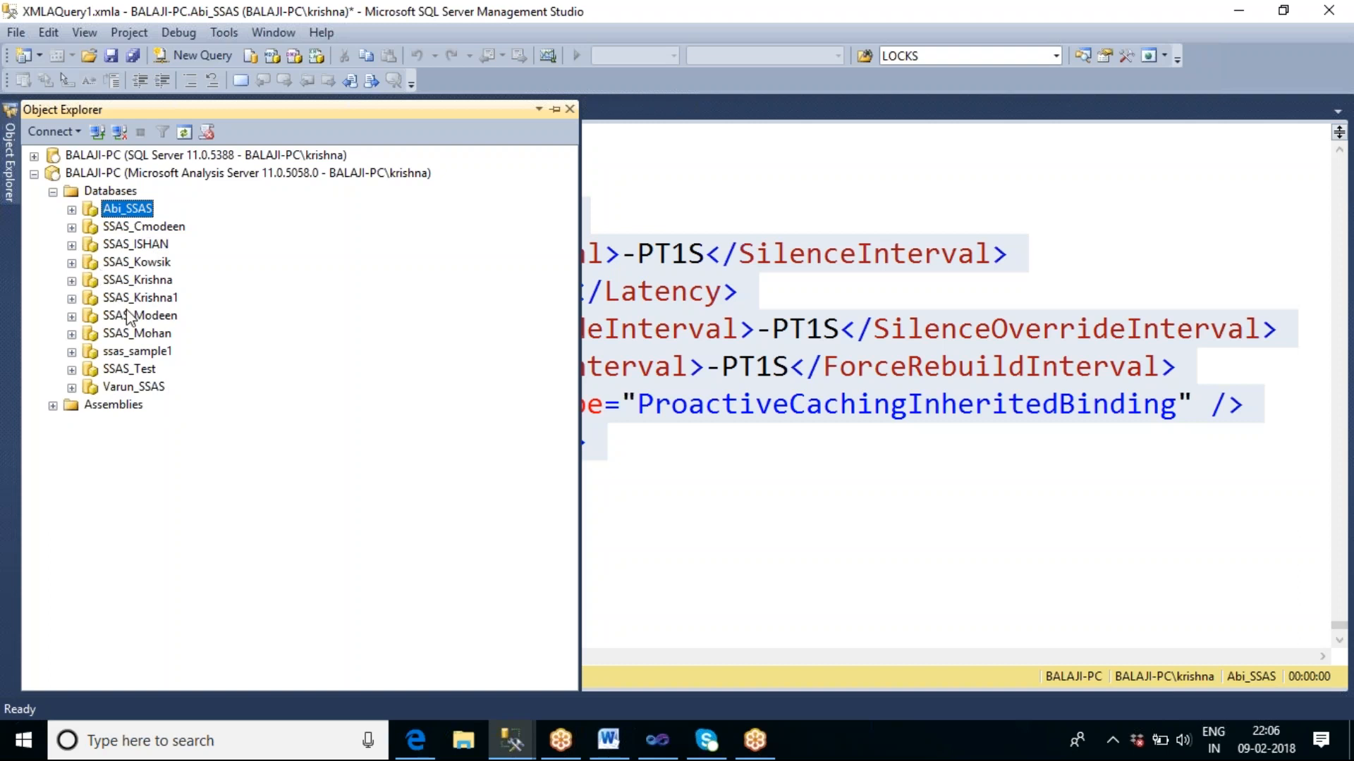
pyautogui.click(72, 352)
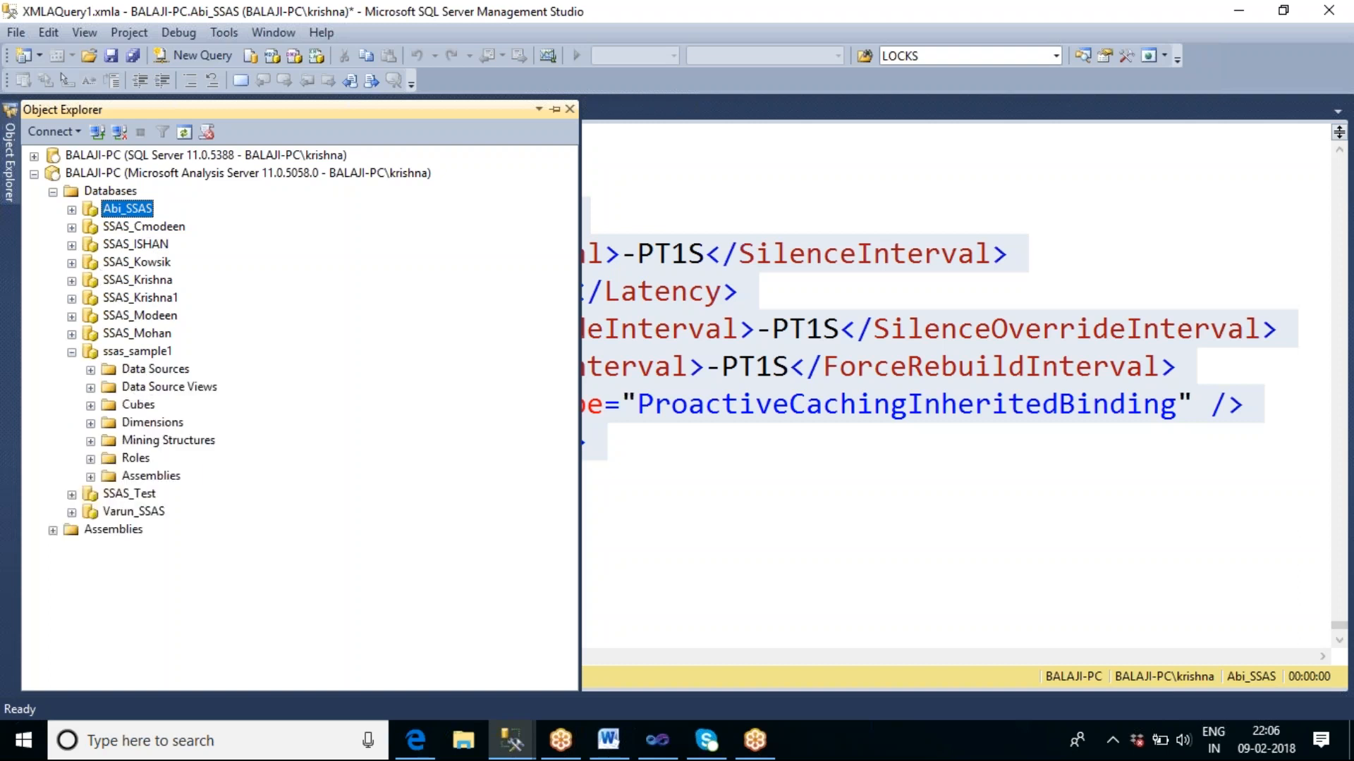
pyautogui.click(134, 356)
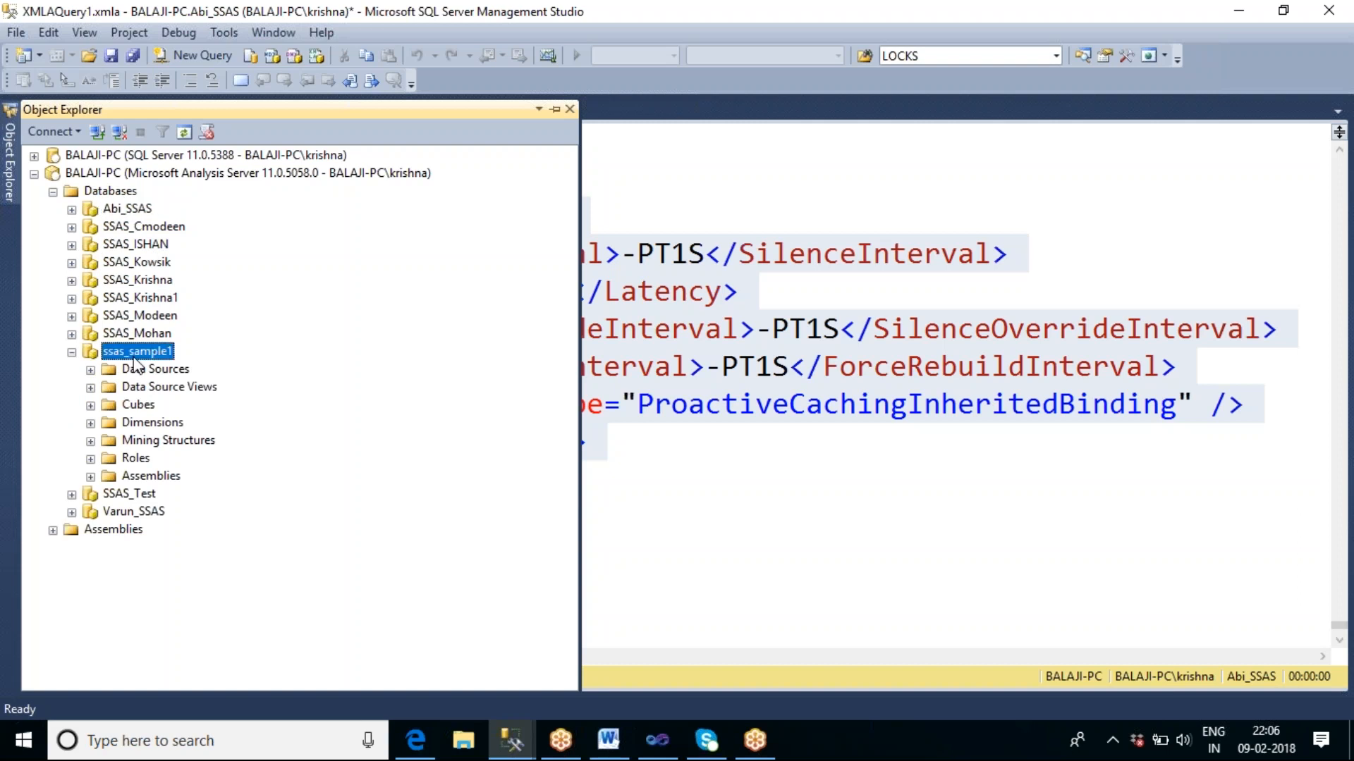
pyautogui.click(91, 406)
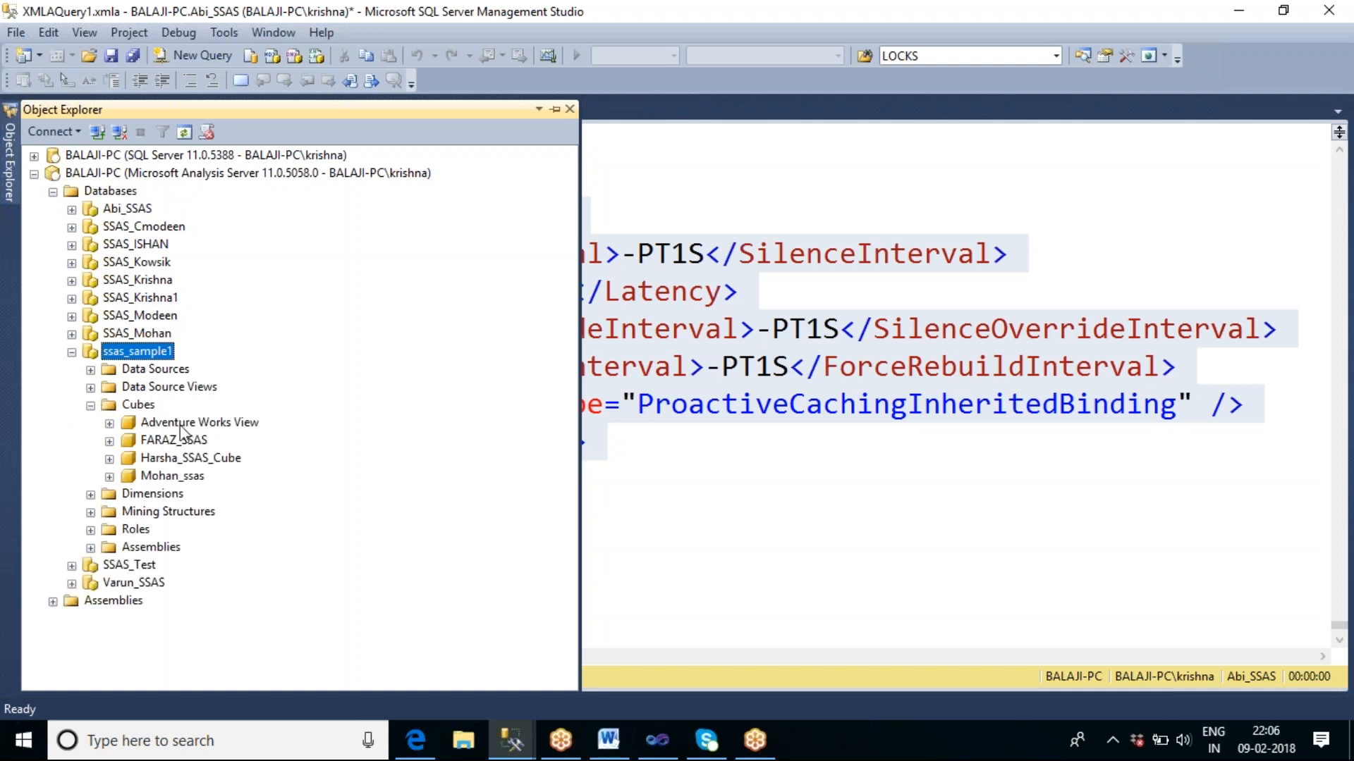
pyautogui.rightClick(180, 425)
pyautogui.moveTo(280, 464)
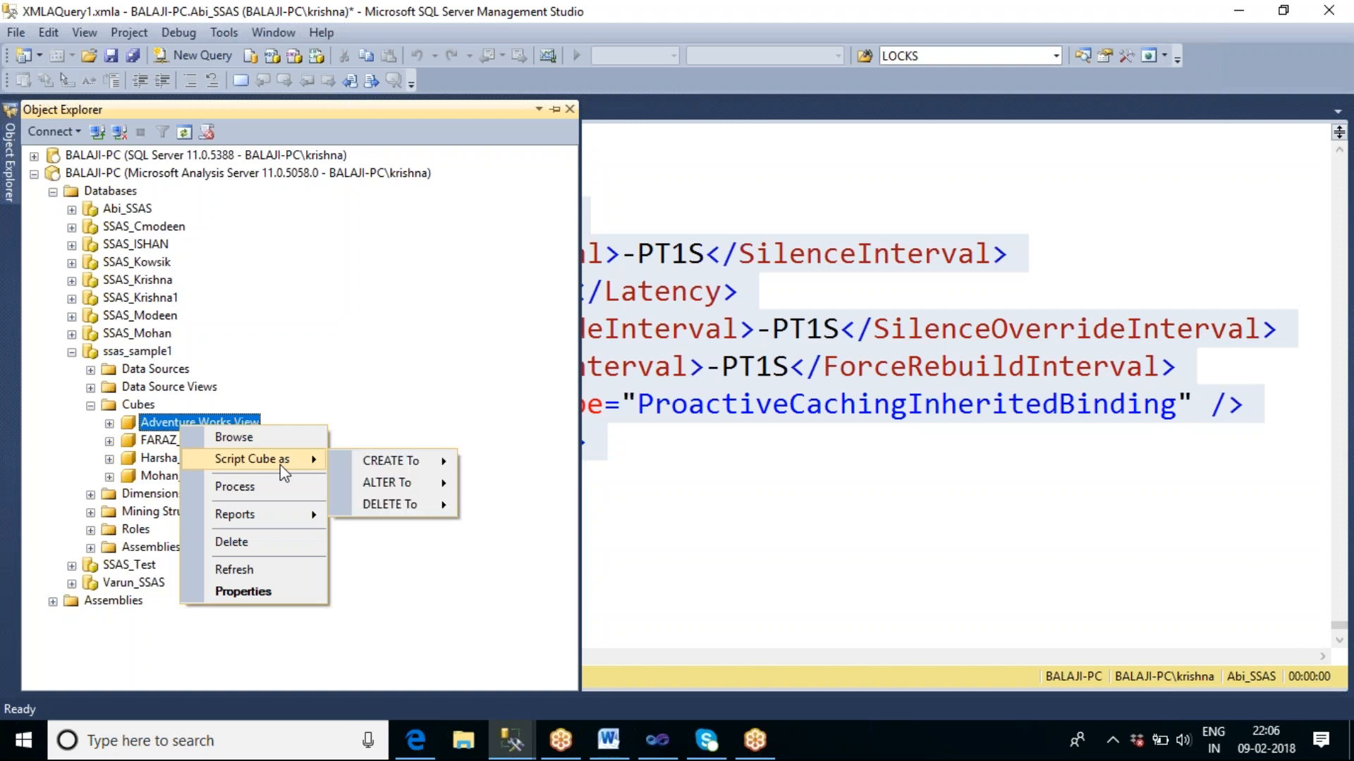
pyautogui.moveTo(420, 456)
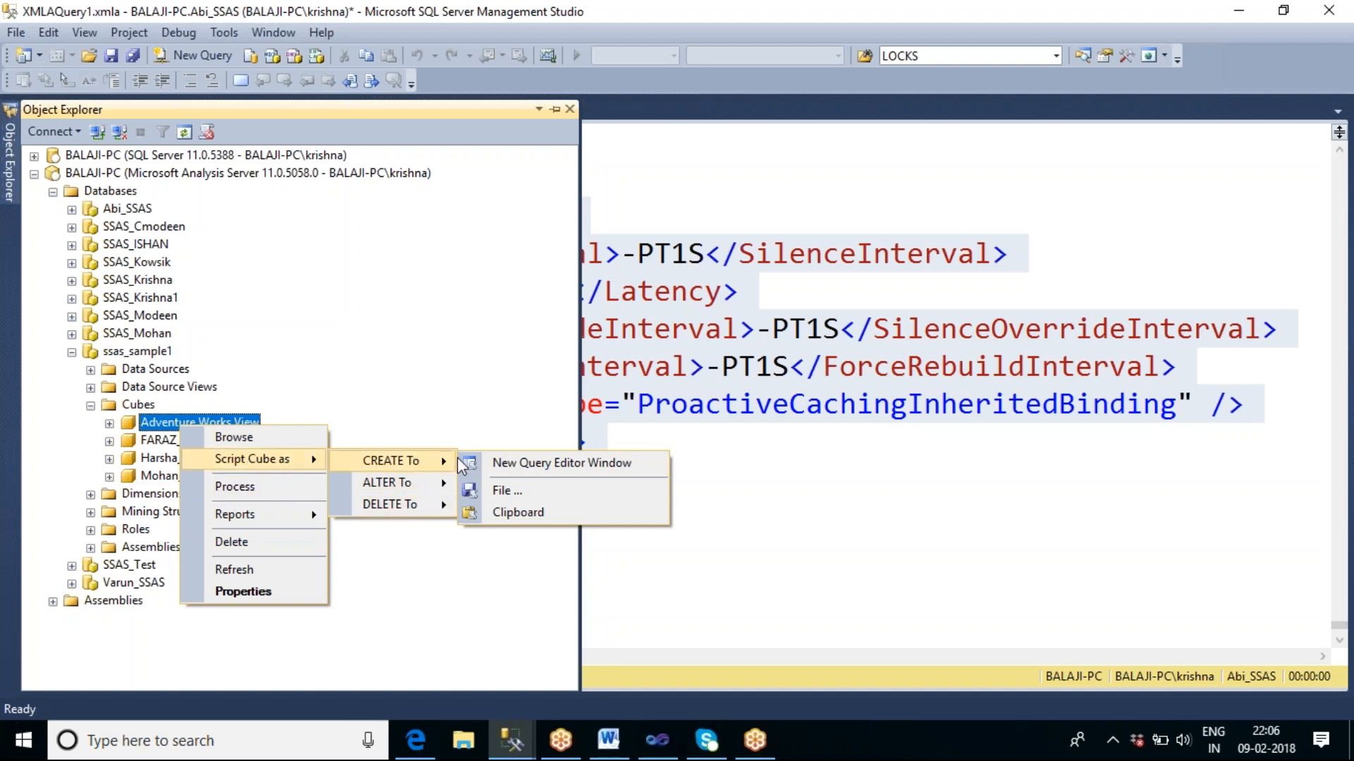
pyautogui.click(530, 464)
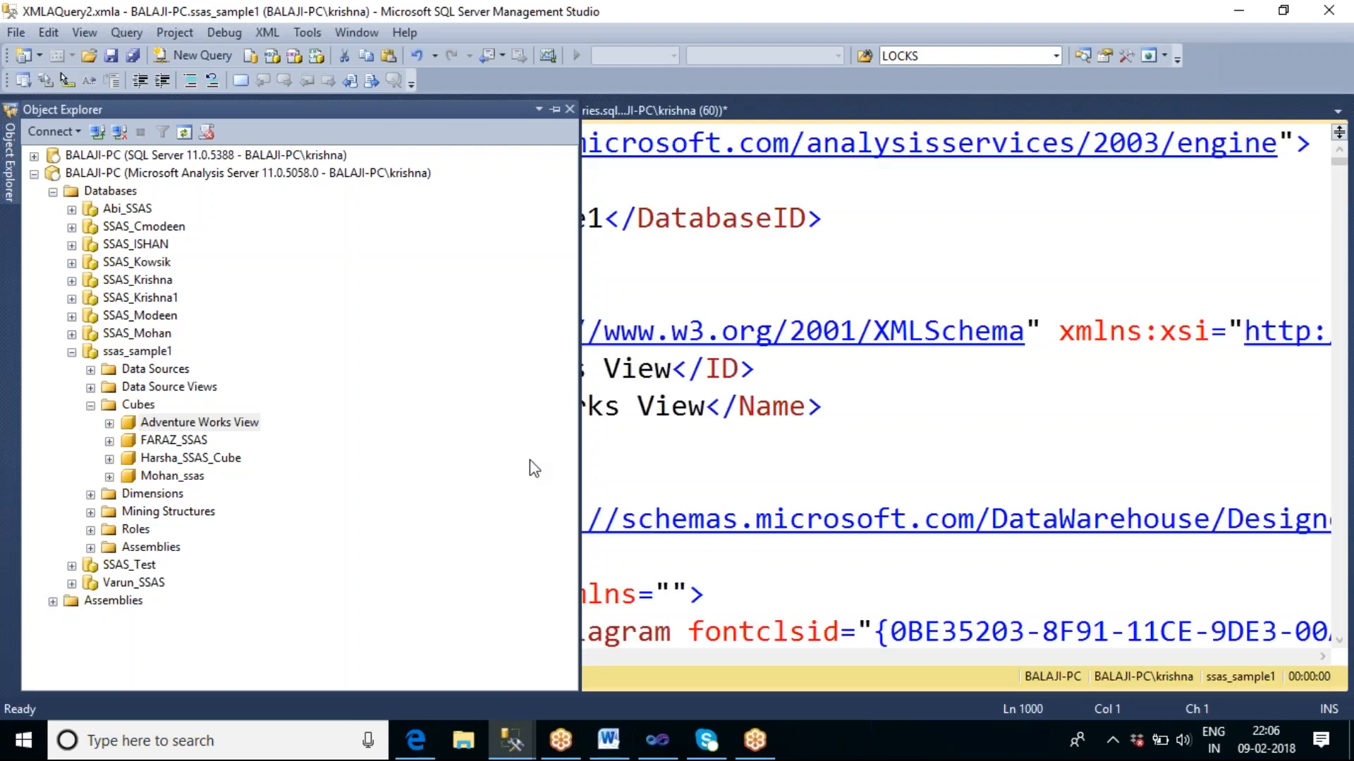
# Replace the cube's ID value in the CREATE script with Krishna_Cube.
pyautogui.click(766, 279)
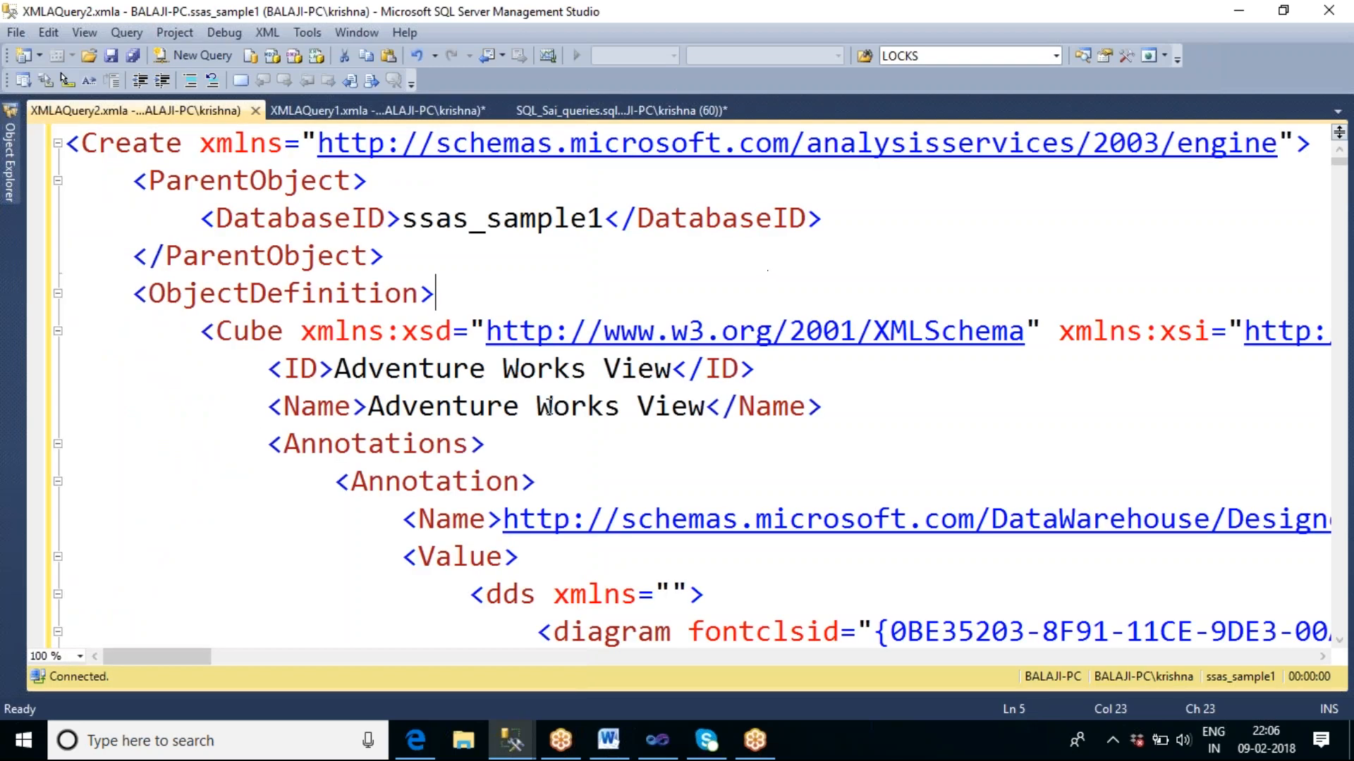
pyautogui.moveTo(334, 368); pyautogui.dragTo(587, 368)
pyautogui.write('kRI')
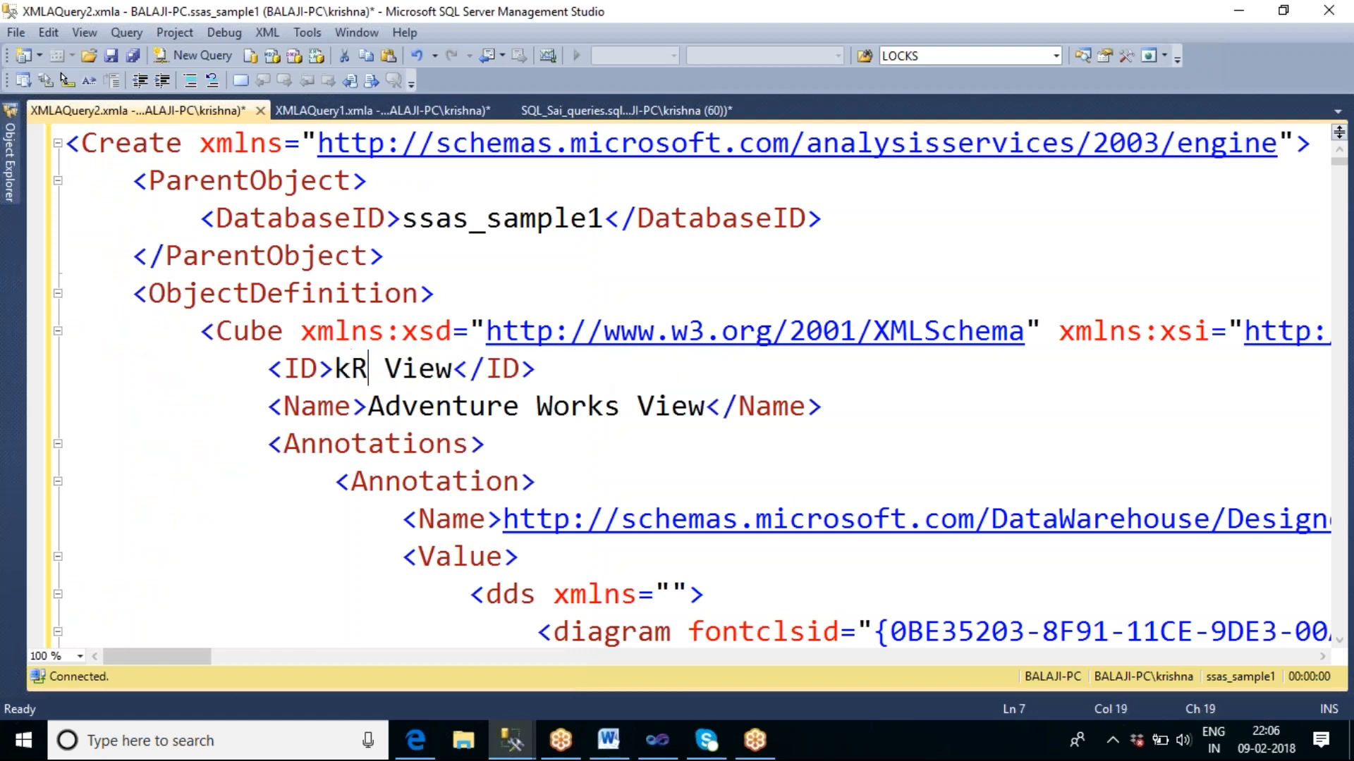
pyautogui.press('BackSpace')
pyautogui.press('BackSpace')
pyautogui.press('BackSpace')
pyautogui.write('Krishn')
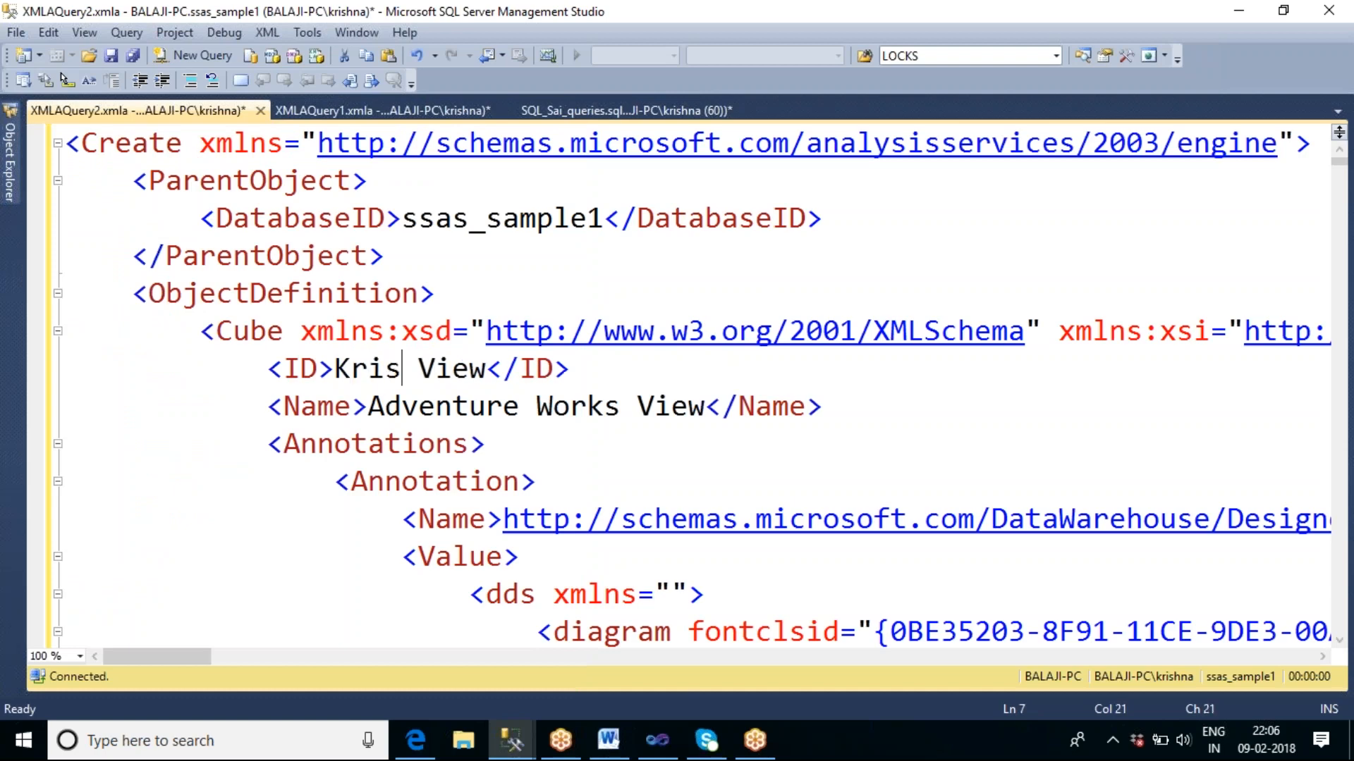
pyautogui.write('a')
pyautogui.write('_Cube')
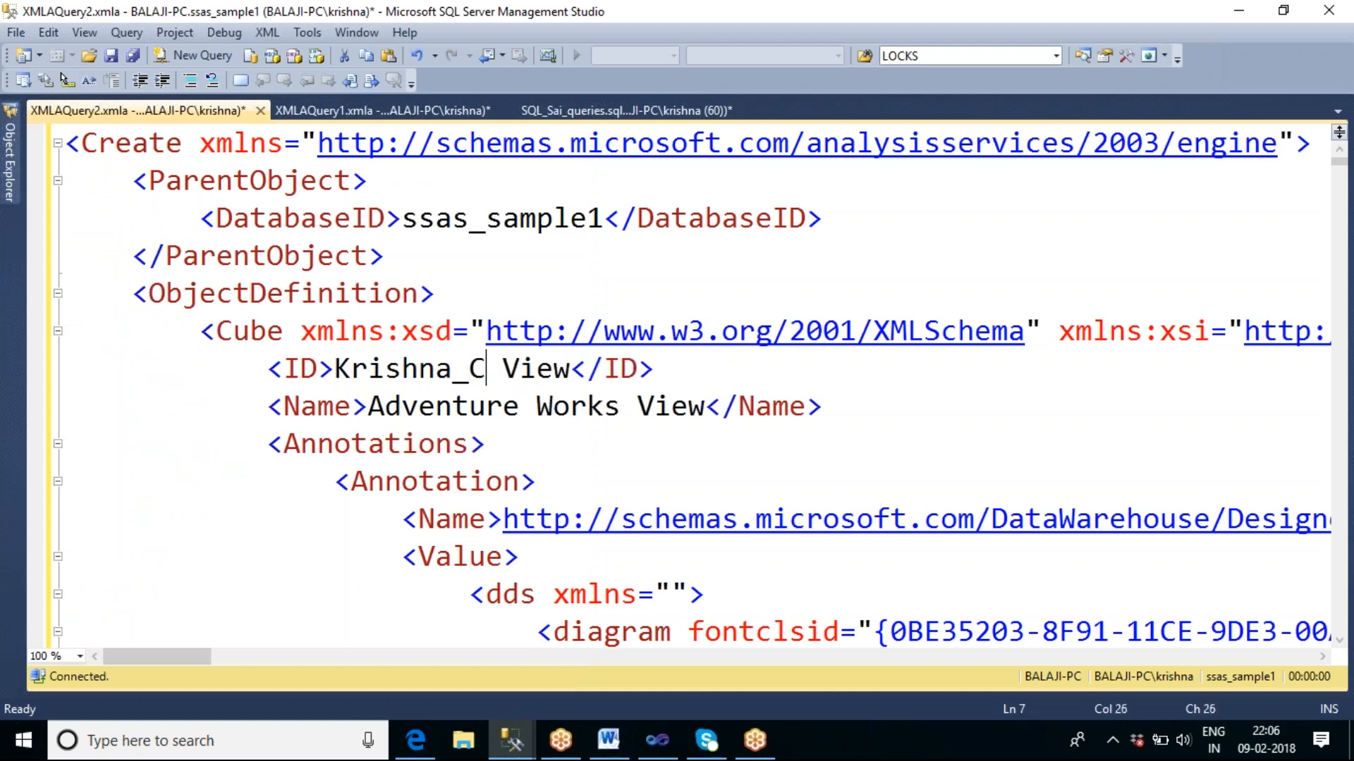
pyautogui.press('Delete')
pyautogui.press('Delete')
pyautogui.press('Delete')
pyautogui.press('Delete')
pyautogui.press('Delete')
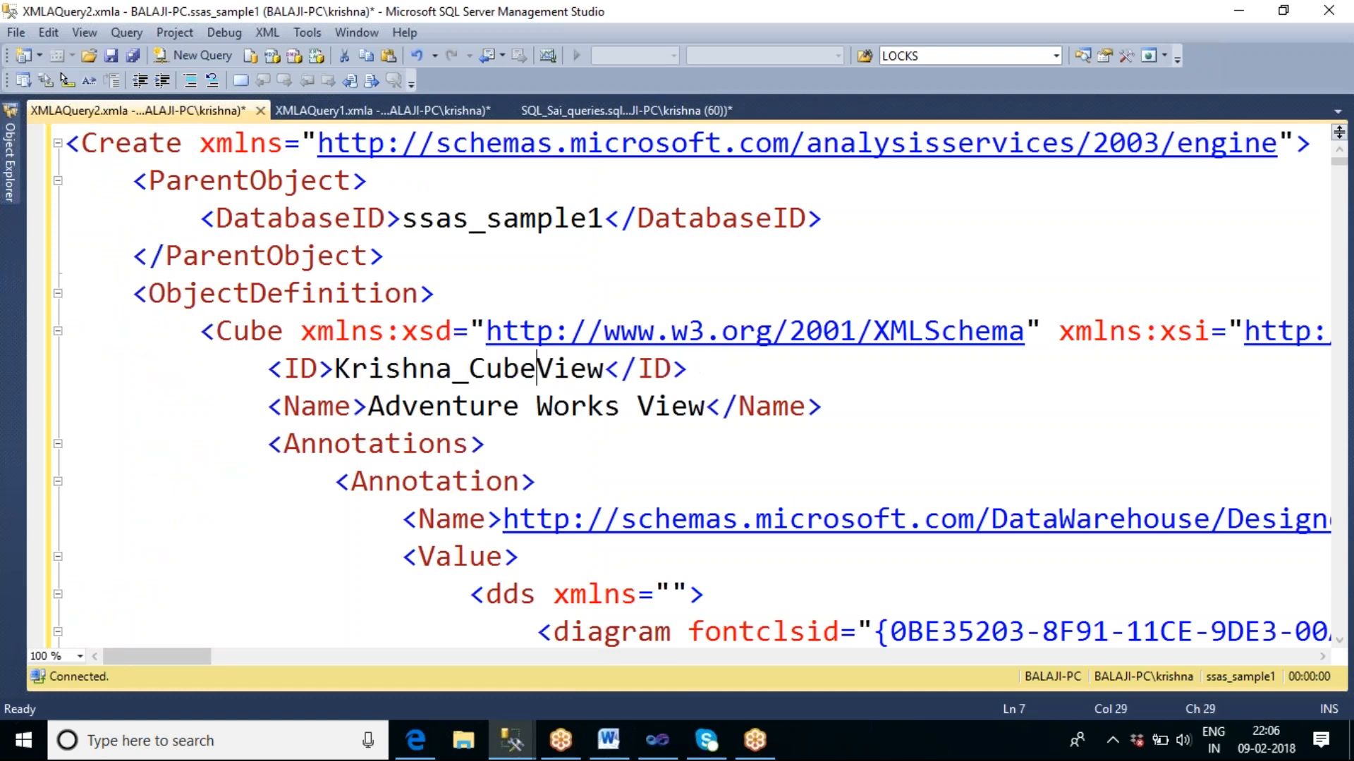
pyautogui.press('Right')
pyautogui.press('Right')
pyautogui.press('Right')
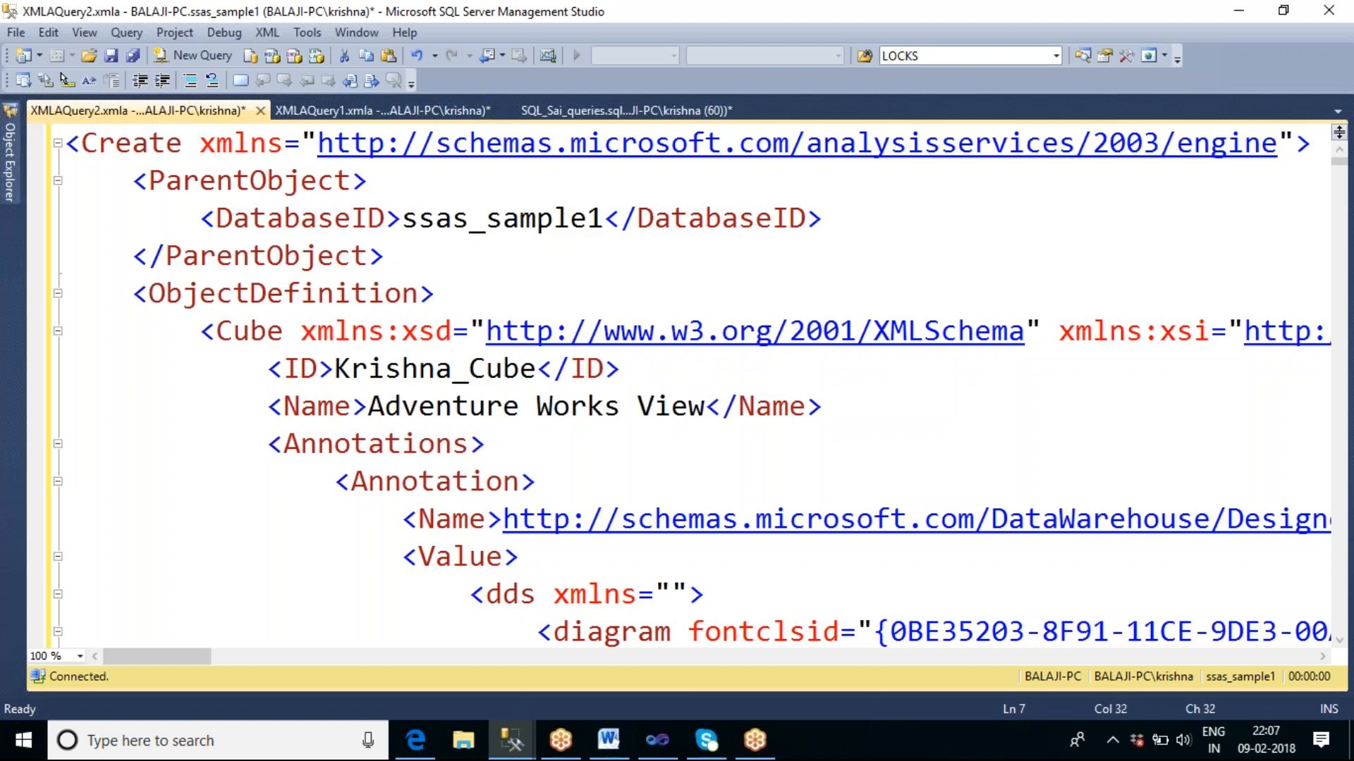
# Replace the cube's Name value in the CREATE script with Krishna_Cube and copy the entire script.
pyautogui.moveTo(707, 407); pyautogui.dragTo(380, 406)
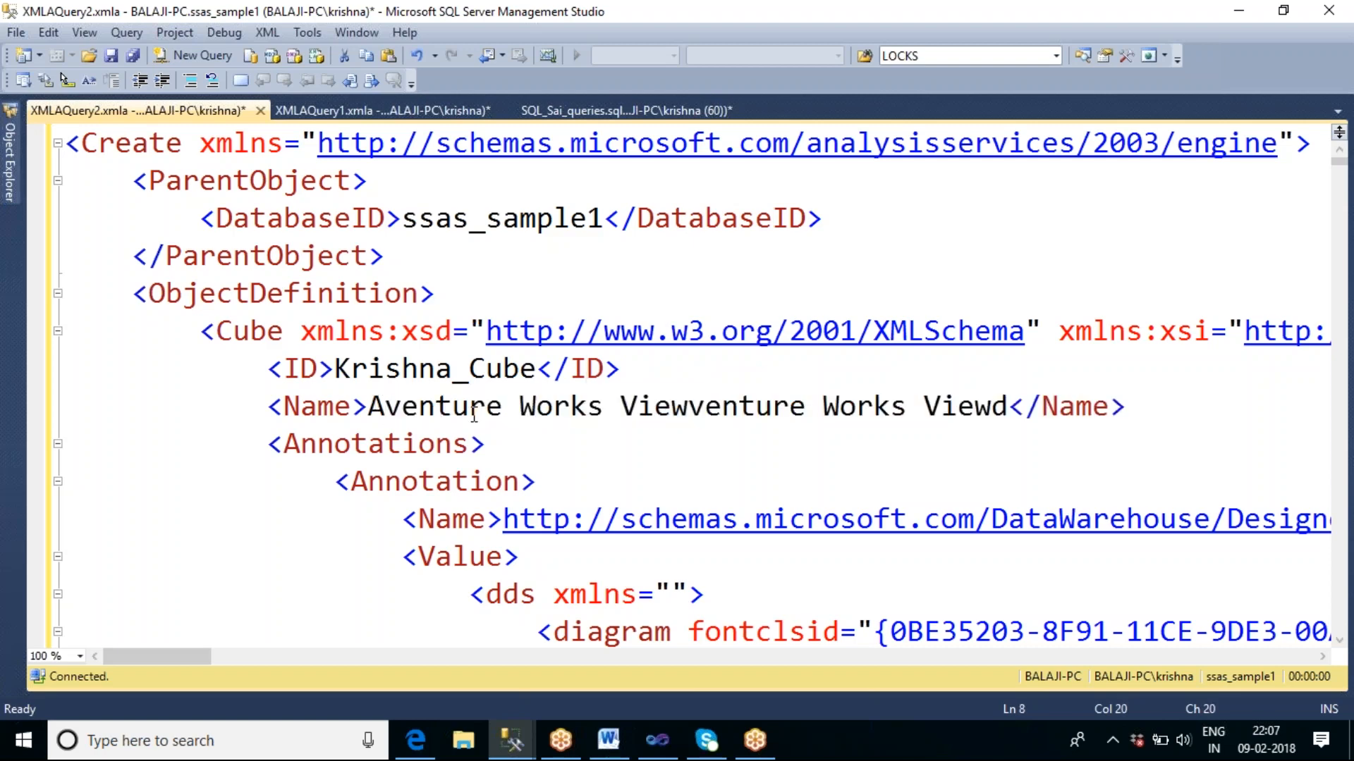
pyautogui.hotkey('ctrl', 'z')
pyautogui.press('BackSpace')
pyautogui.press('BackSpace')
pyautogui.press('BackSpace')
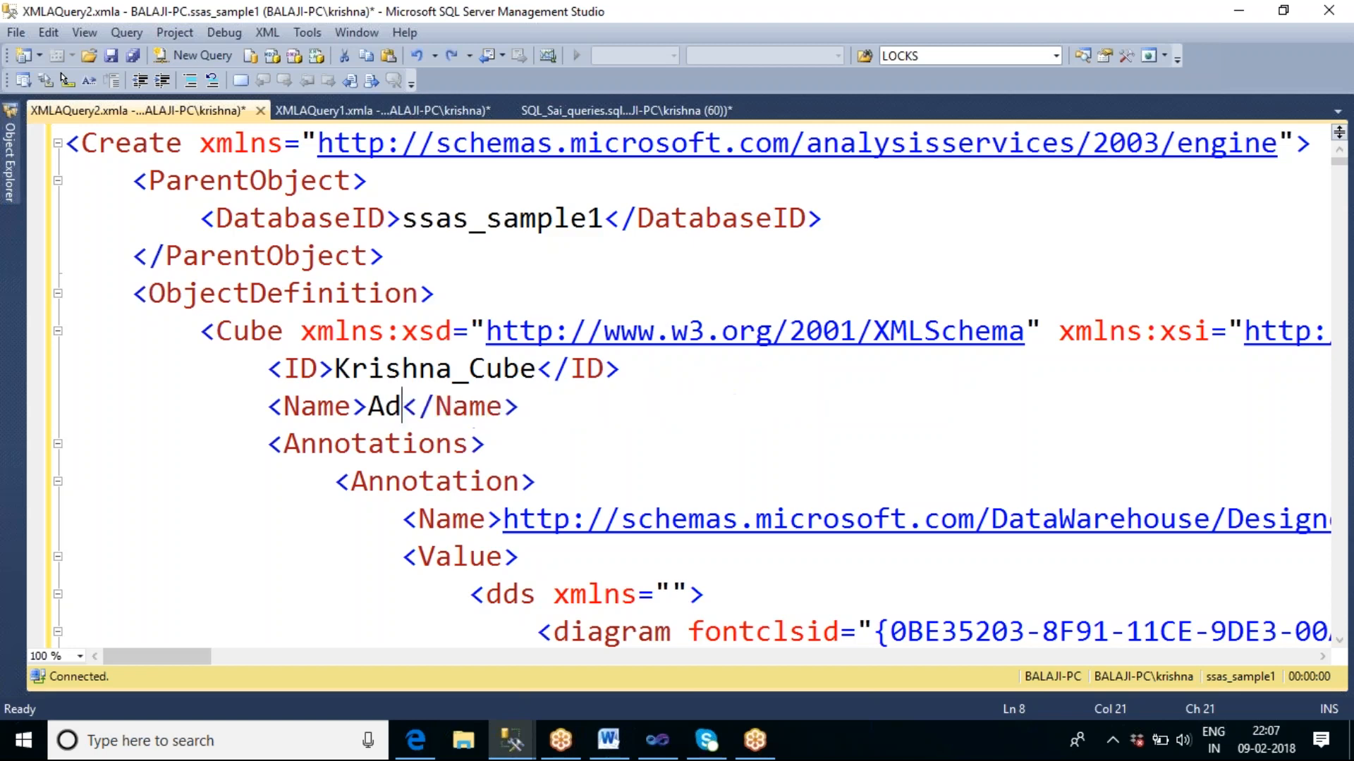
pyautogui.write('K')
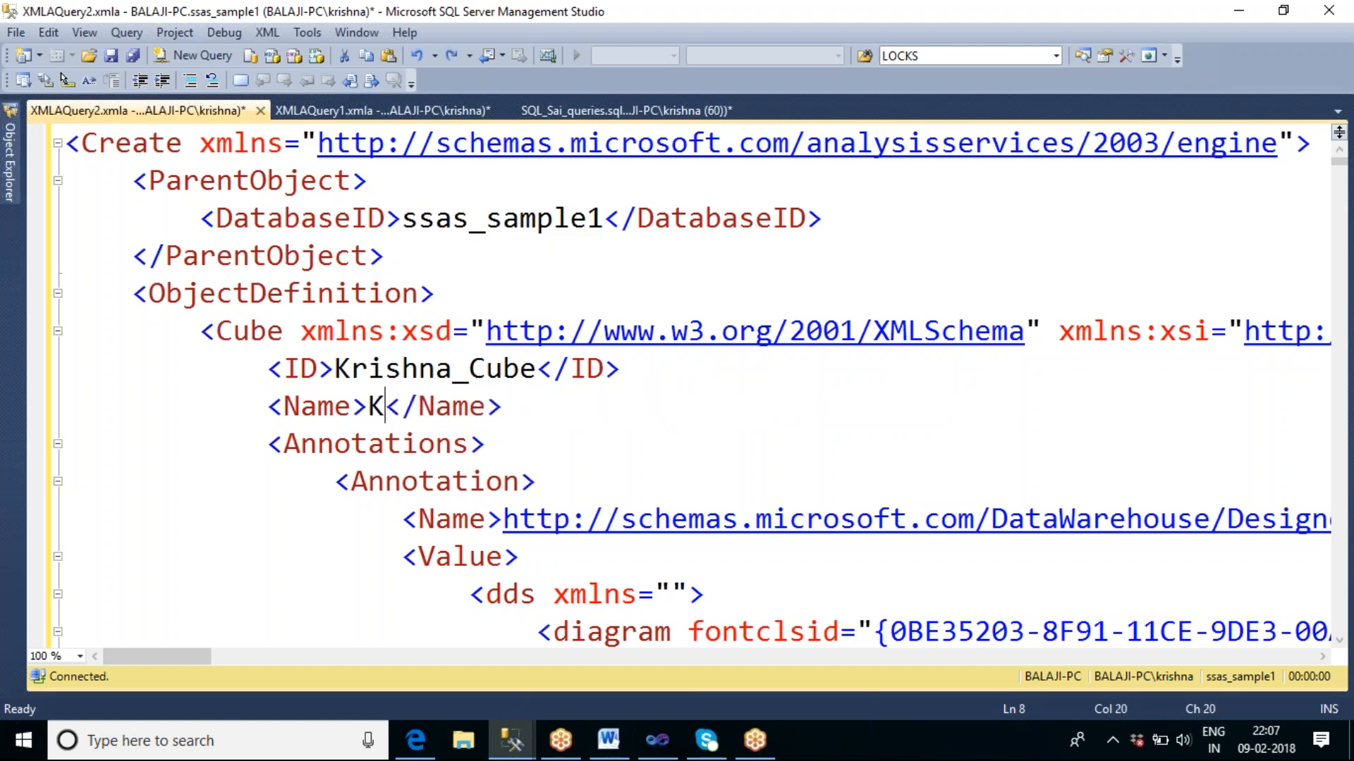
pyautogui.write('rishna')
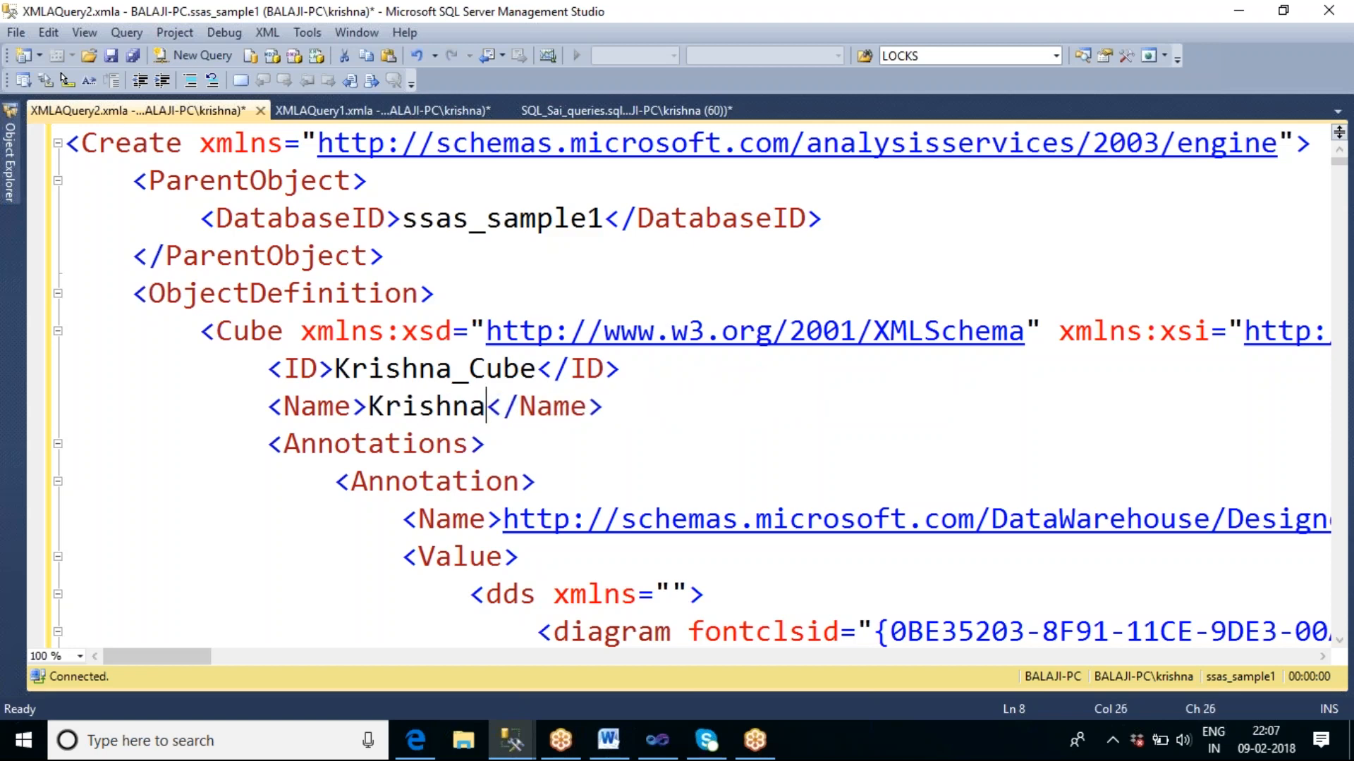
pyautogui.write('_cub')
pyautogui.press('BackSpace')
pyautogui.press('BackSpace')
pyautogui.press('BackSpace')
pyautogui.write('Cube')
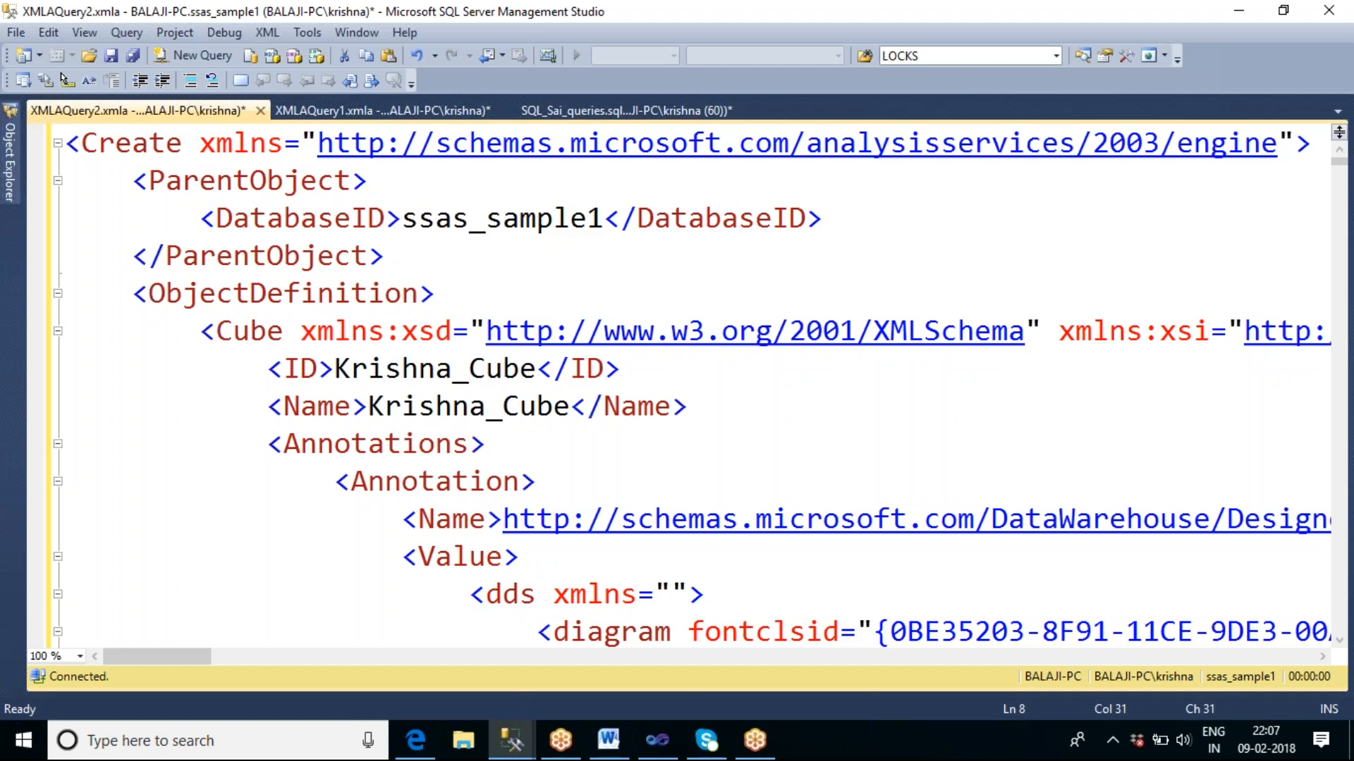
pyautogui.write('a')
pyautogui.press('BackSpace')
pyautogui.hotkey('ctrl', 'a')
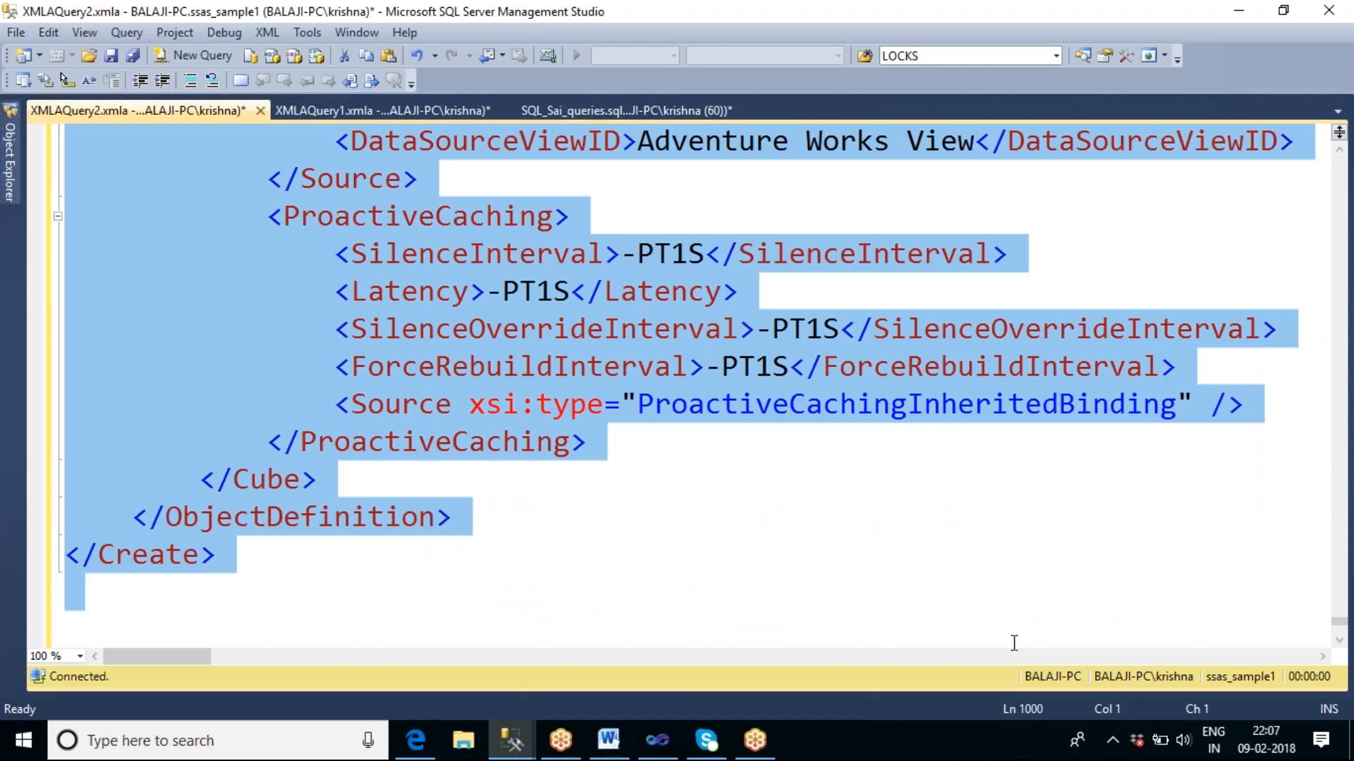
# Switch to Visual Studio and set the second Execute DDL Task's connection to localhost in its DDL settings.
pyautogui.click(657, 740)
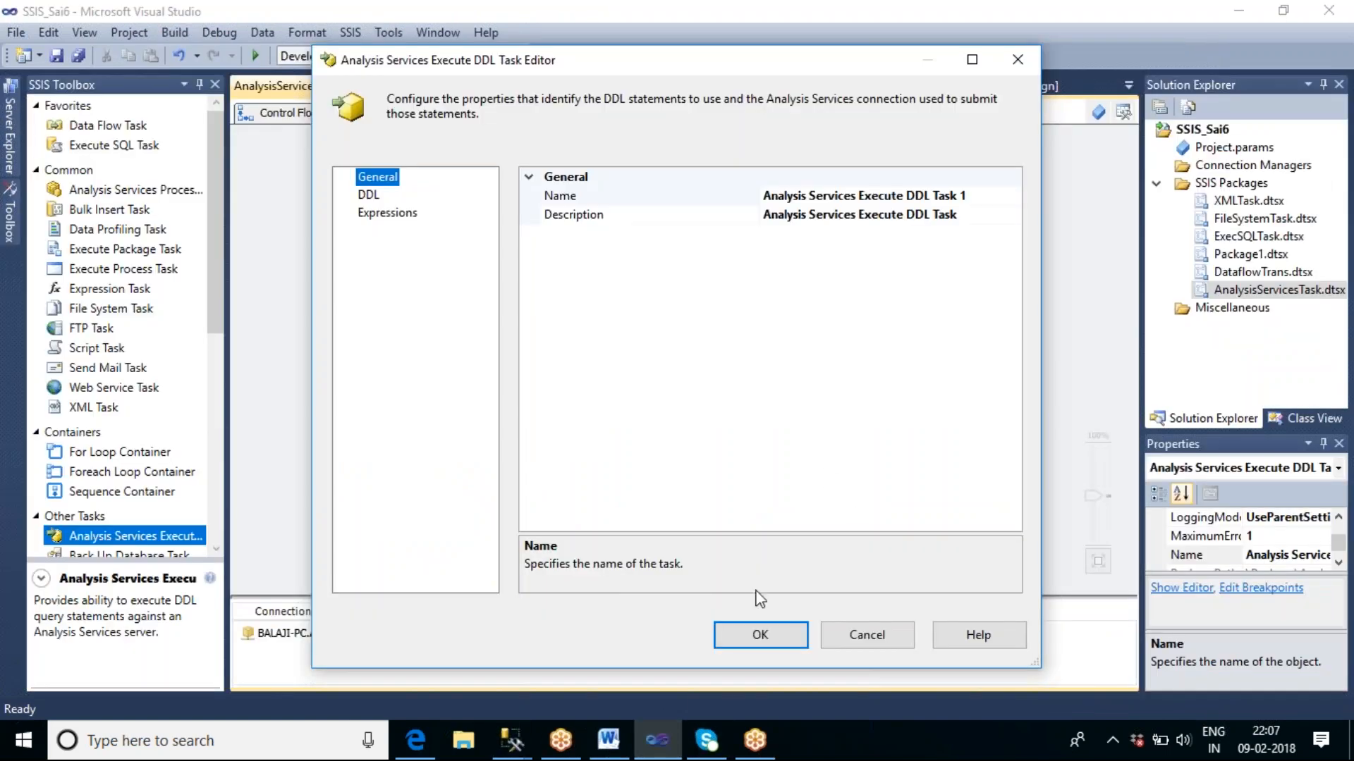
pyautogui.click(369, 195)
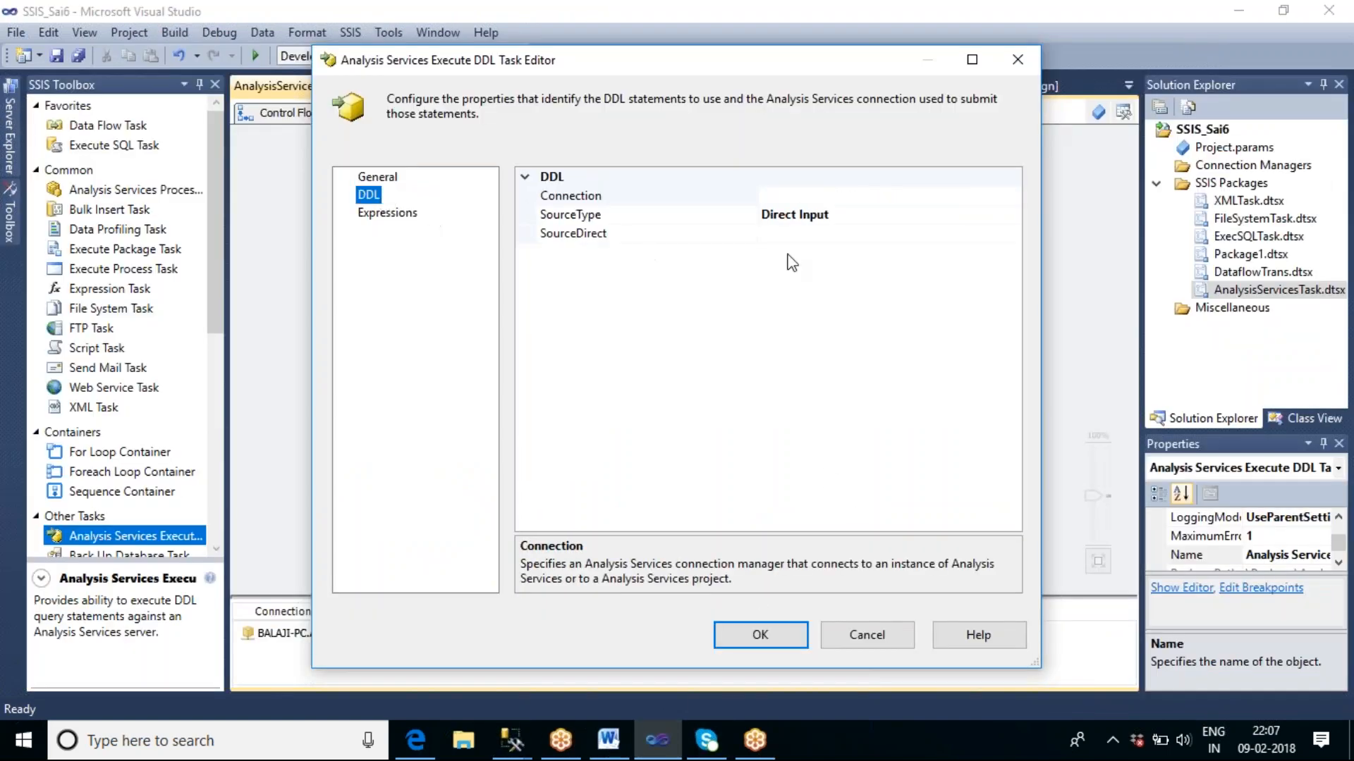
pyautogui.click(859, 196)
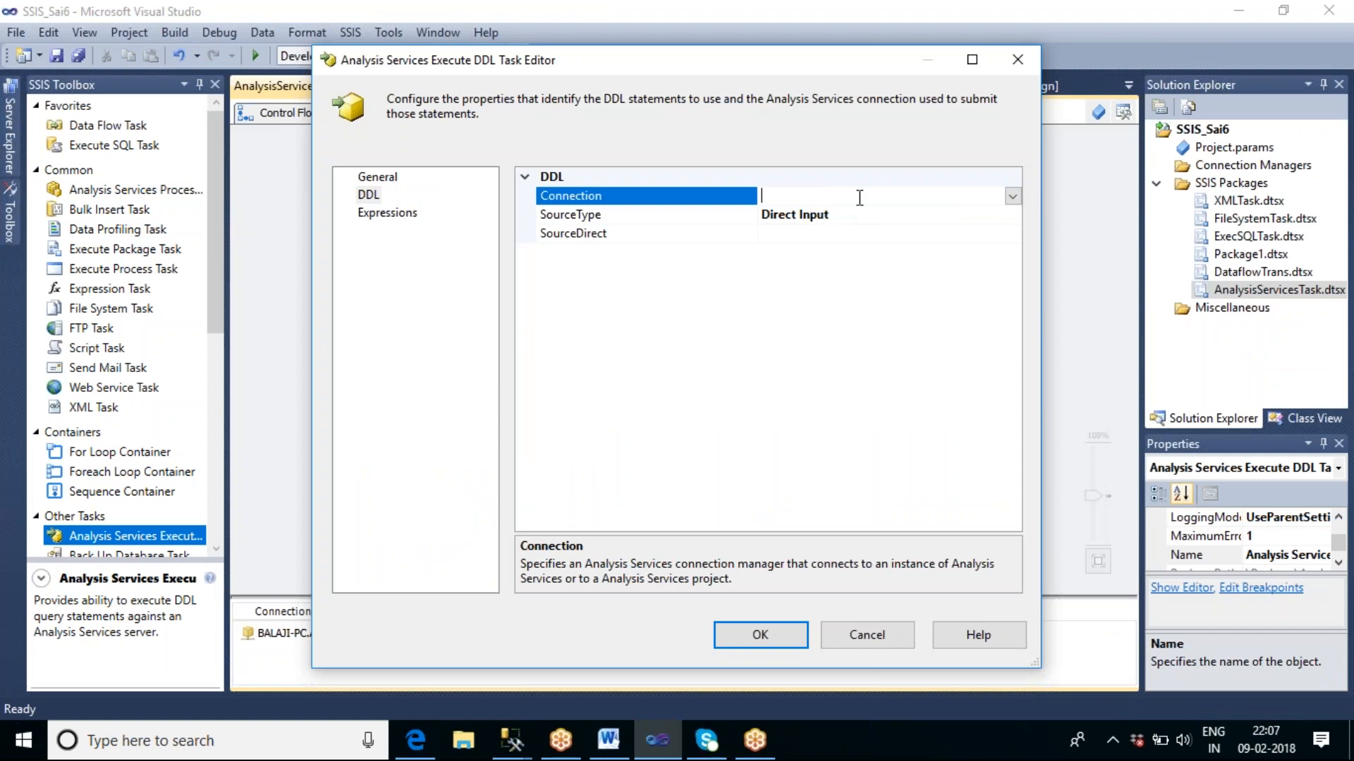
pyautogui.click(1013, 196)
pyautogui.click(779, 255)
pyautogui.click(787, 233)
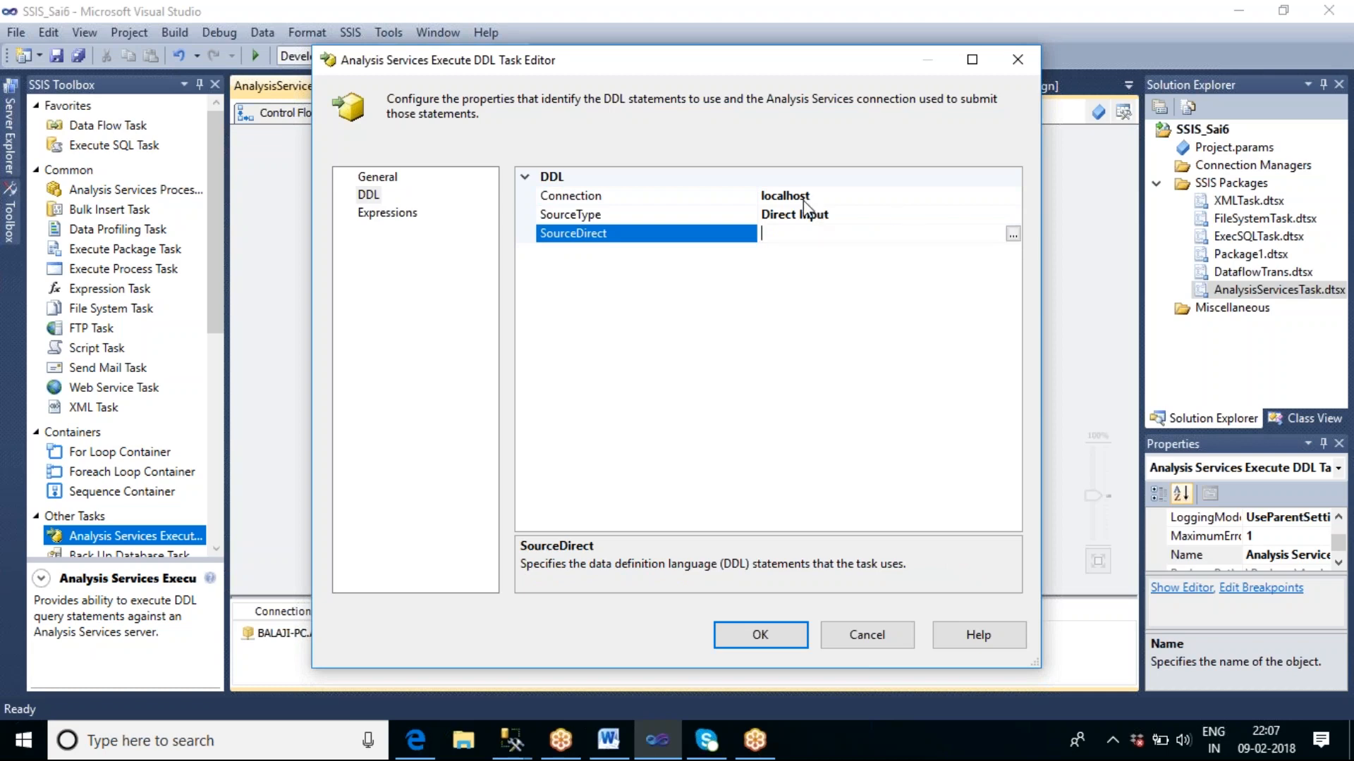
# Switch to SQL Server Management Studio and locate the ssas_sample1 database on the Analysis Services server.
pyautogui.click(511, 741)
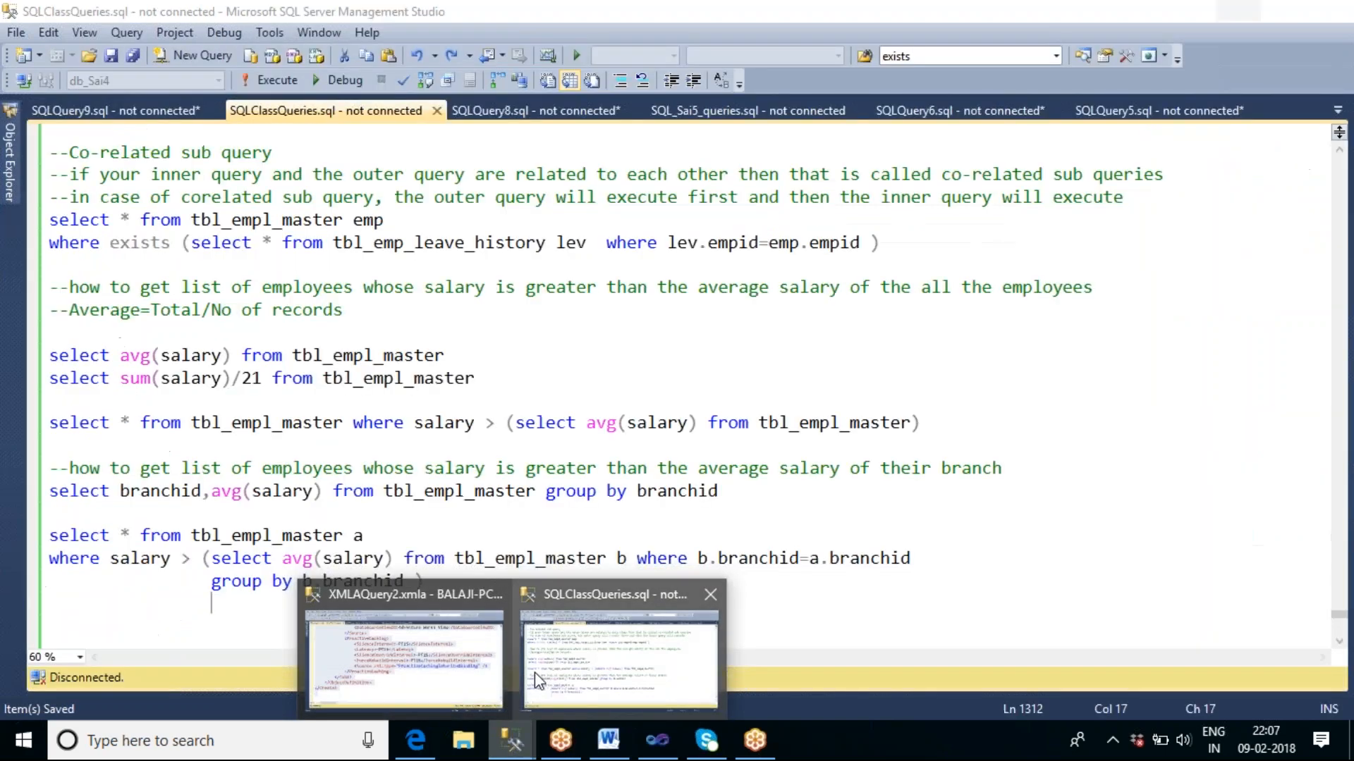
pyautogui.click(406, 662)
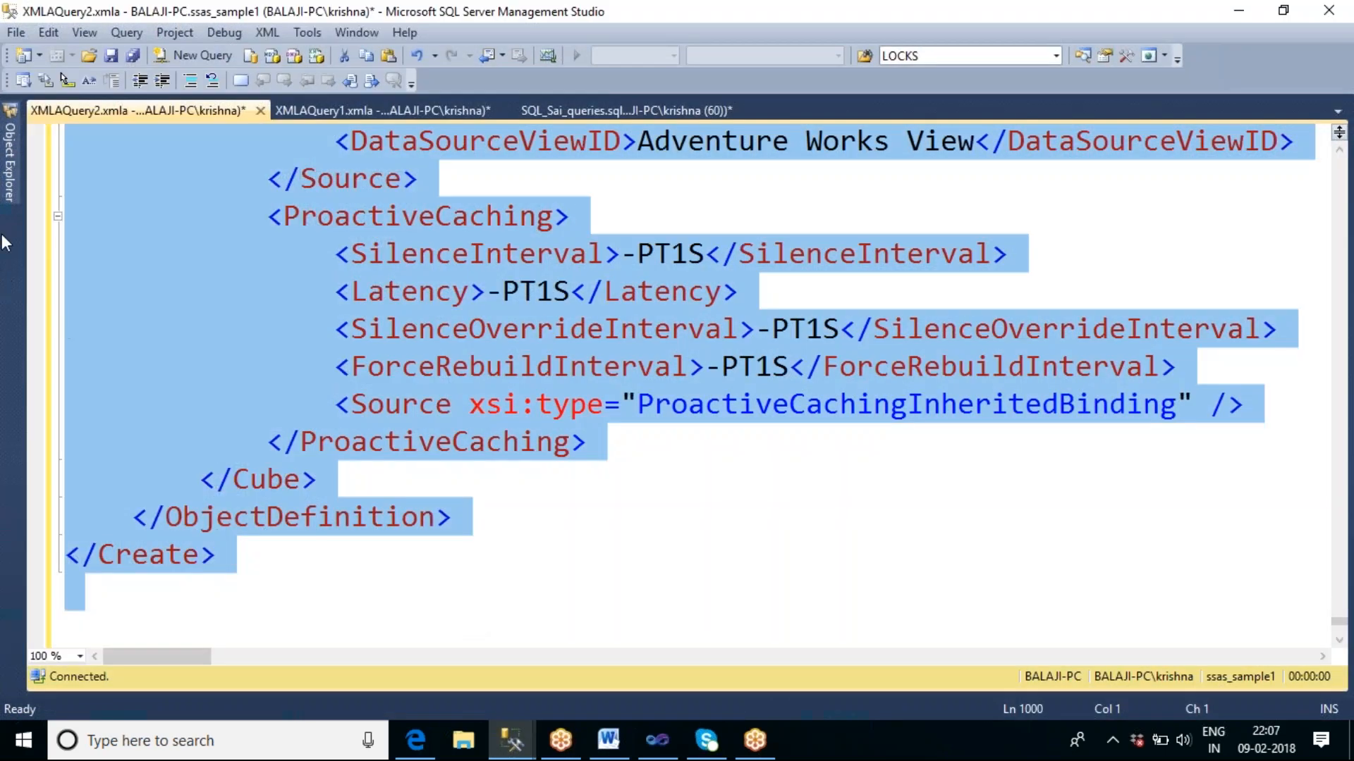
pyautogui.click(20, 185)
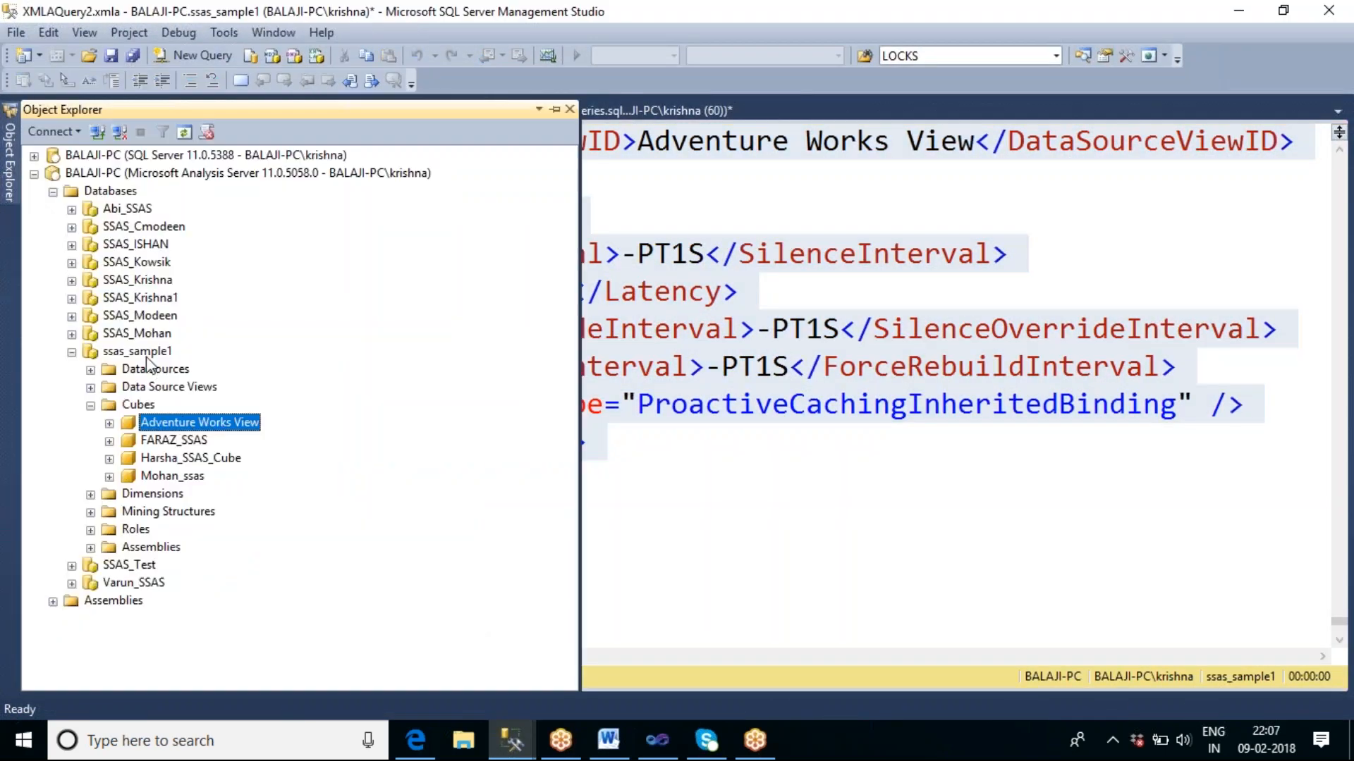
pyautogui.click(138, 351)
# Return to Visual Studio, paste the copied CREATE script as the task's direct DDL statements and confirm the task editor.
pyautogui.click(657, 740)
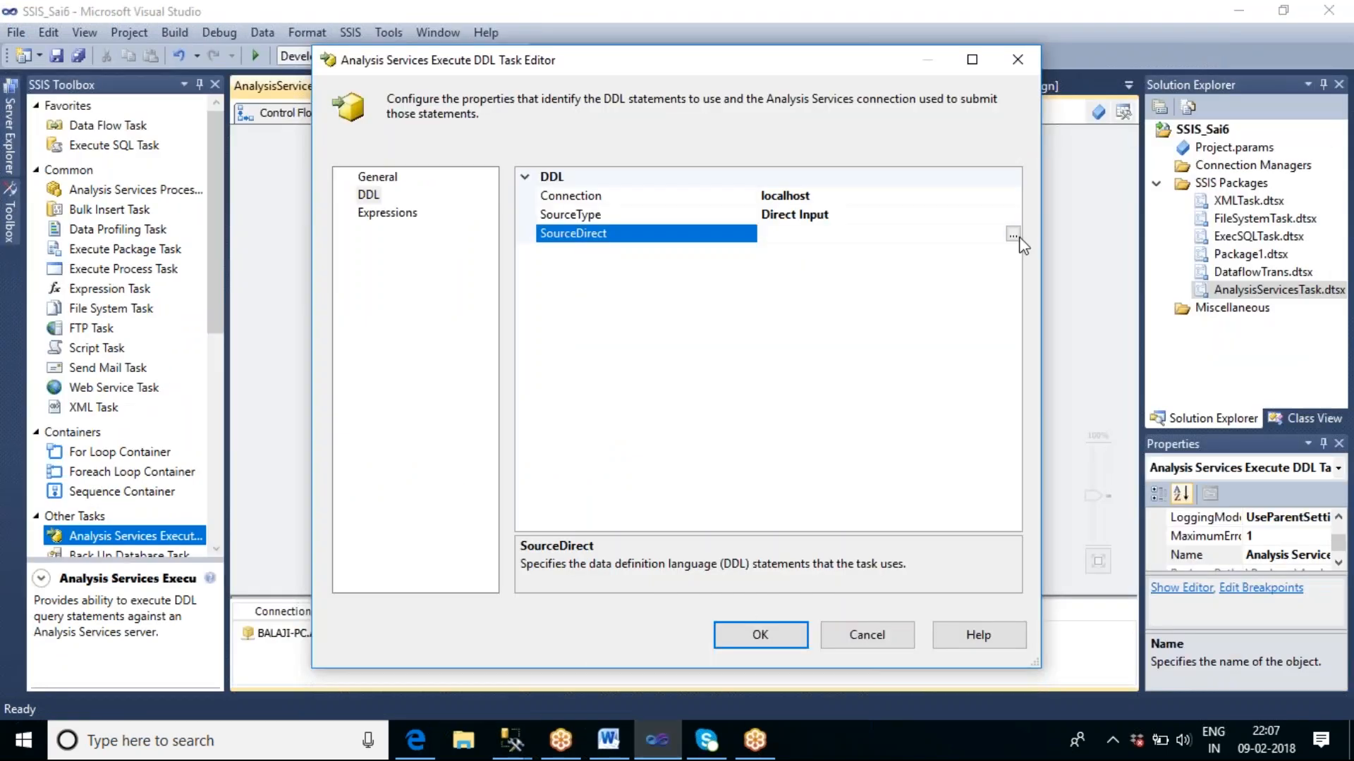
pyautogui.click(1013, 236)
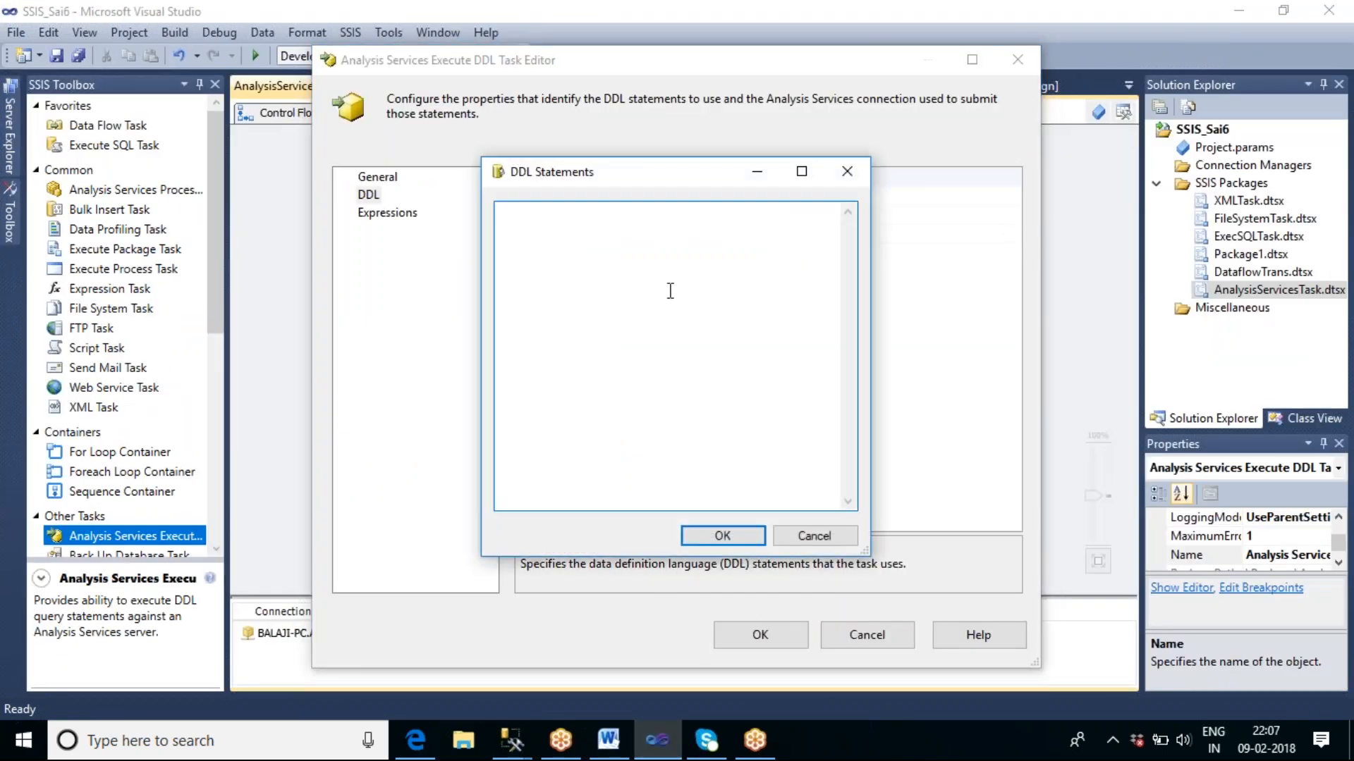
pyautogui.hotkey('ctrl', 'v')
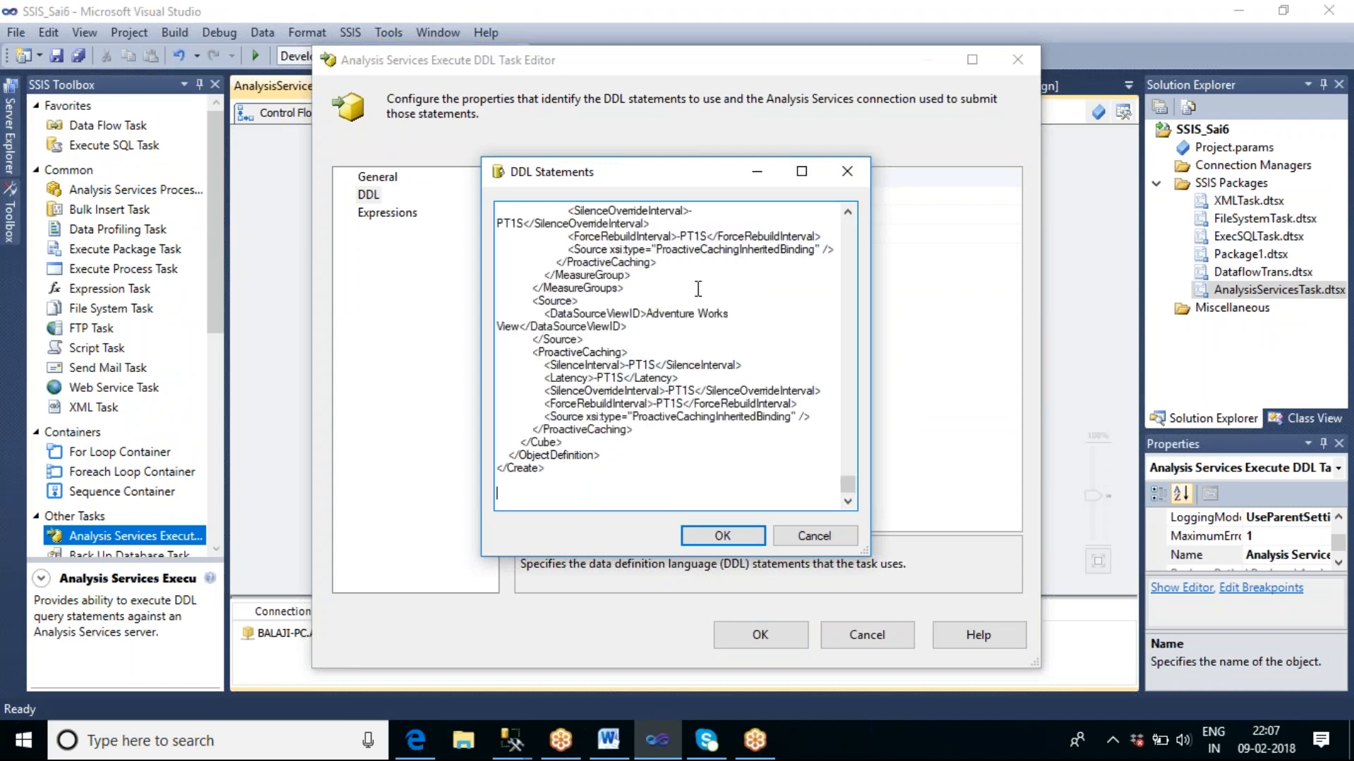
pyautogui.click(726, 538)
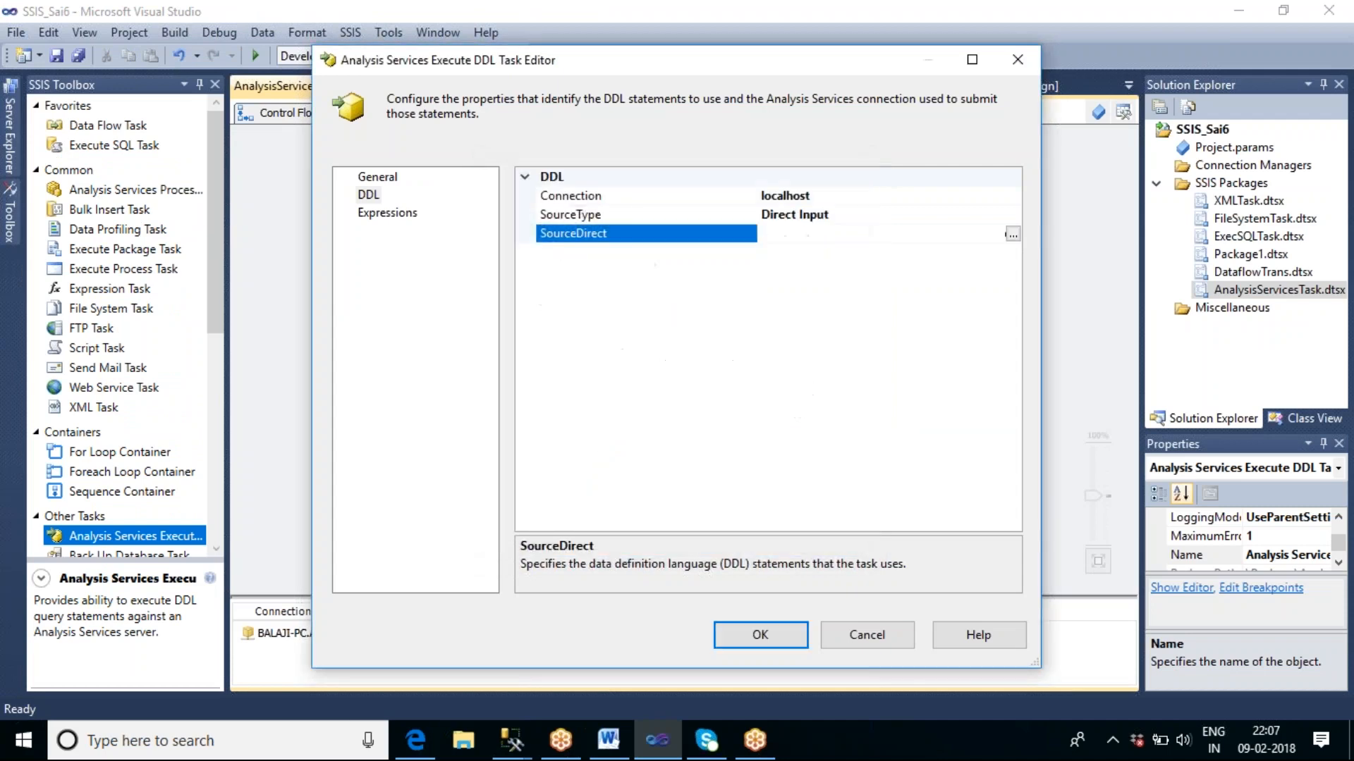
pyautogui.click(760, 637)
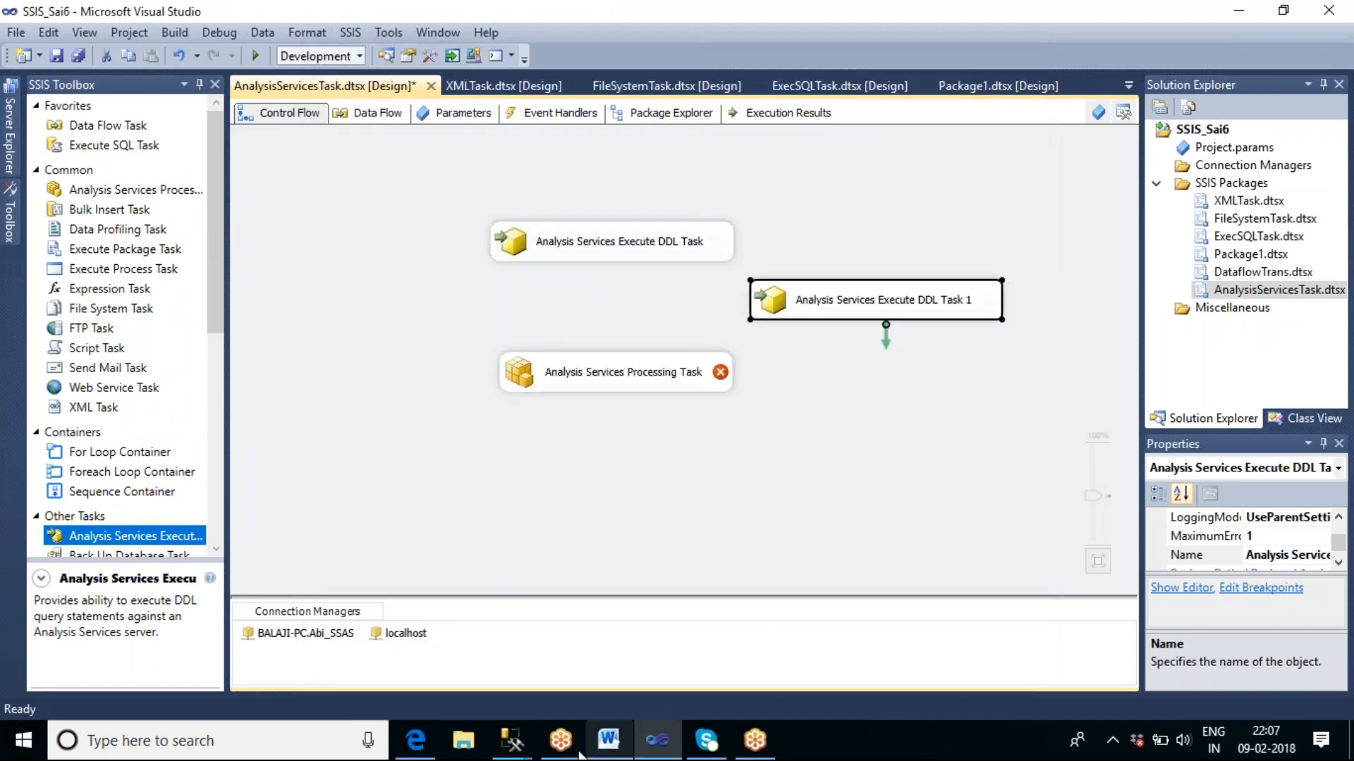
# Switch to SQL Server Management Studio, review the existing cubes in ssas_sample1 and collapse the Cubes folder.
pyautogui.moveTo(513, 740)
pyautogui.click(442, 666)
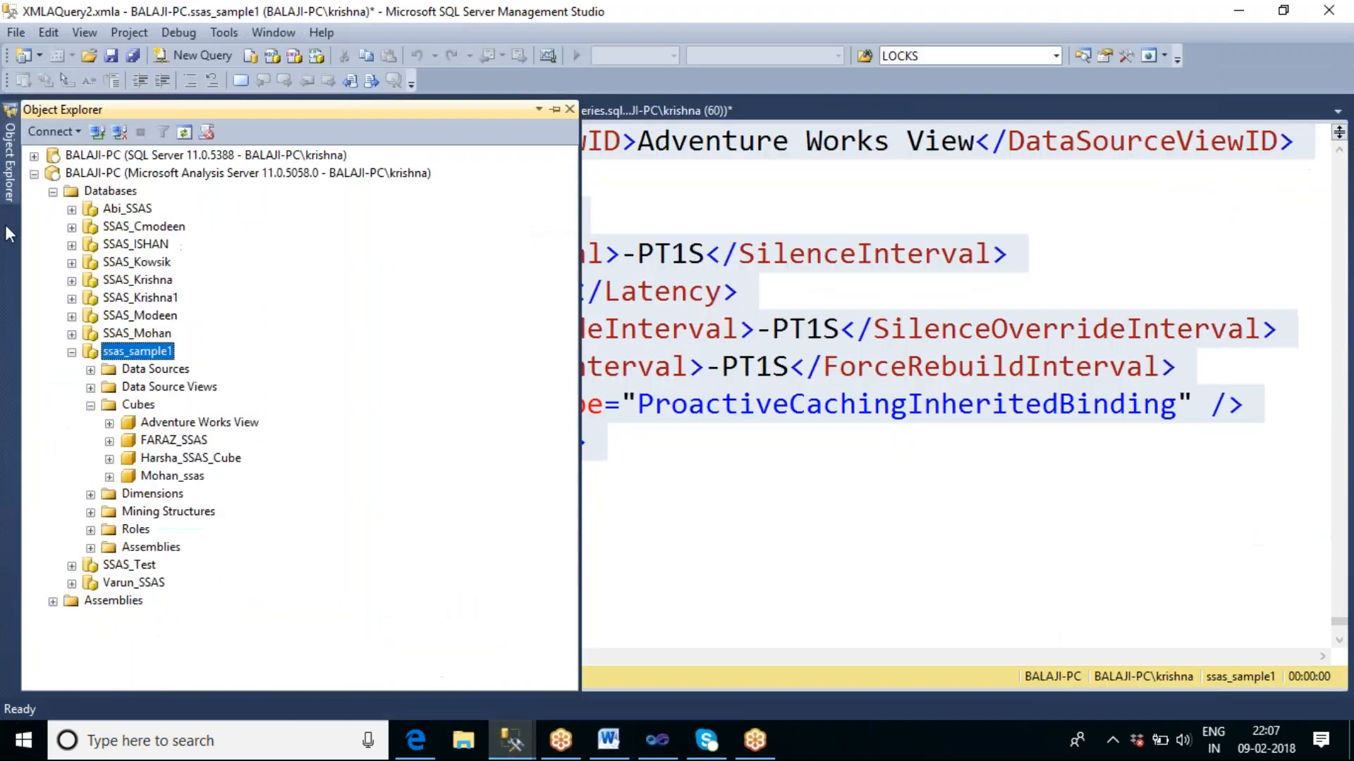
pyautogui.click(140, 406)
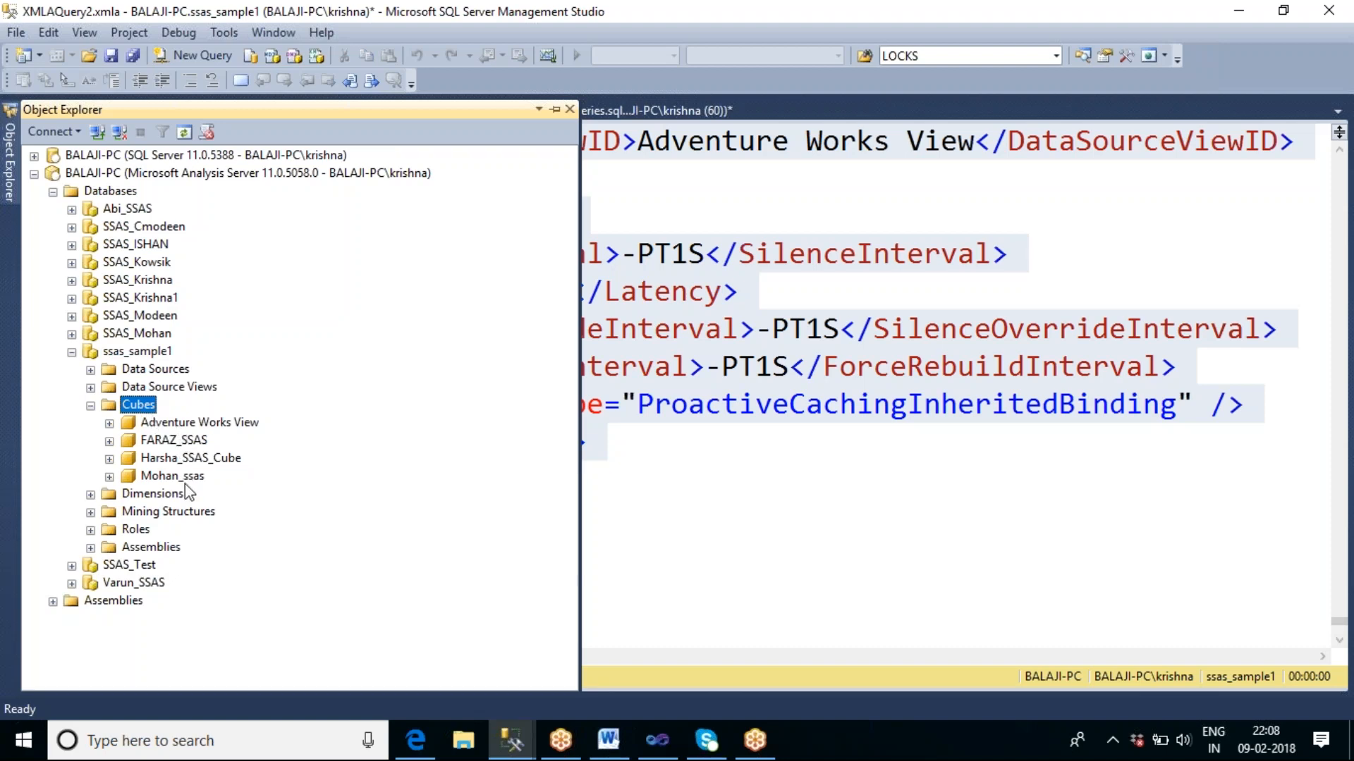
pyautogui.click(90, 406)
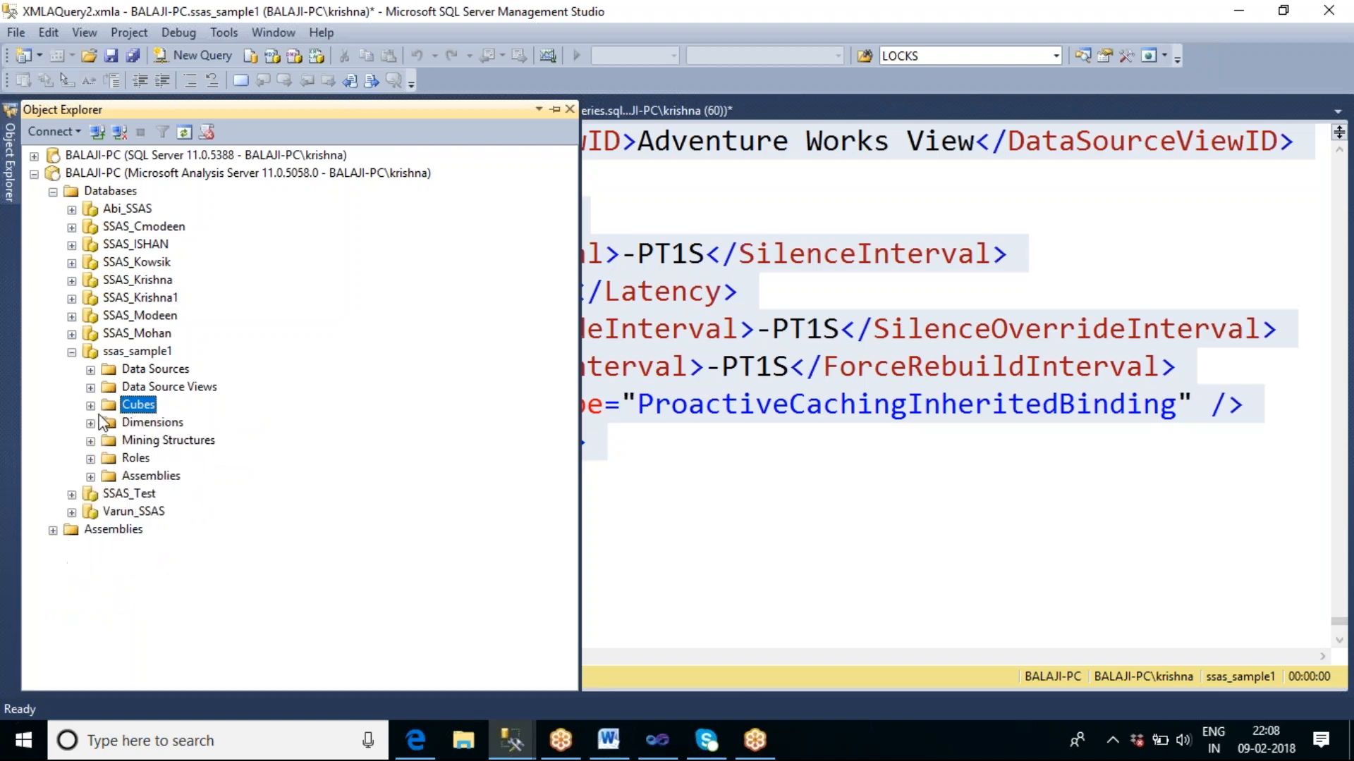
# Switch to Visual Studio and execute only Analysis Services Execute DDL Task 1.
pyautogui.click(650, 746)
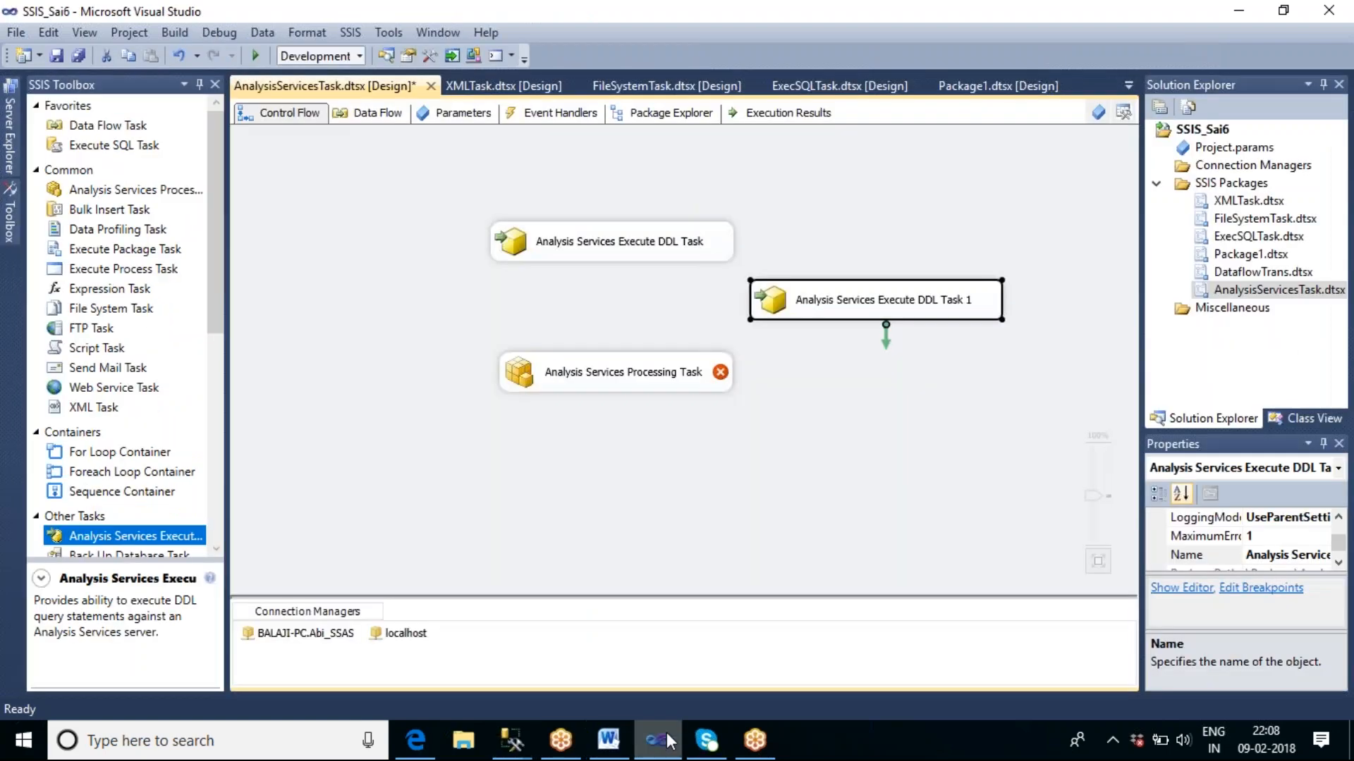
pyautogui.rightClick(911, 319)
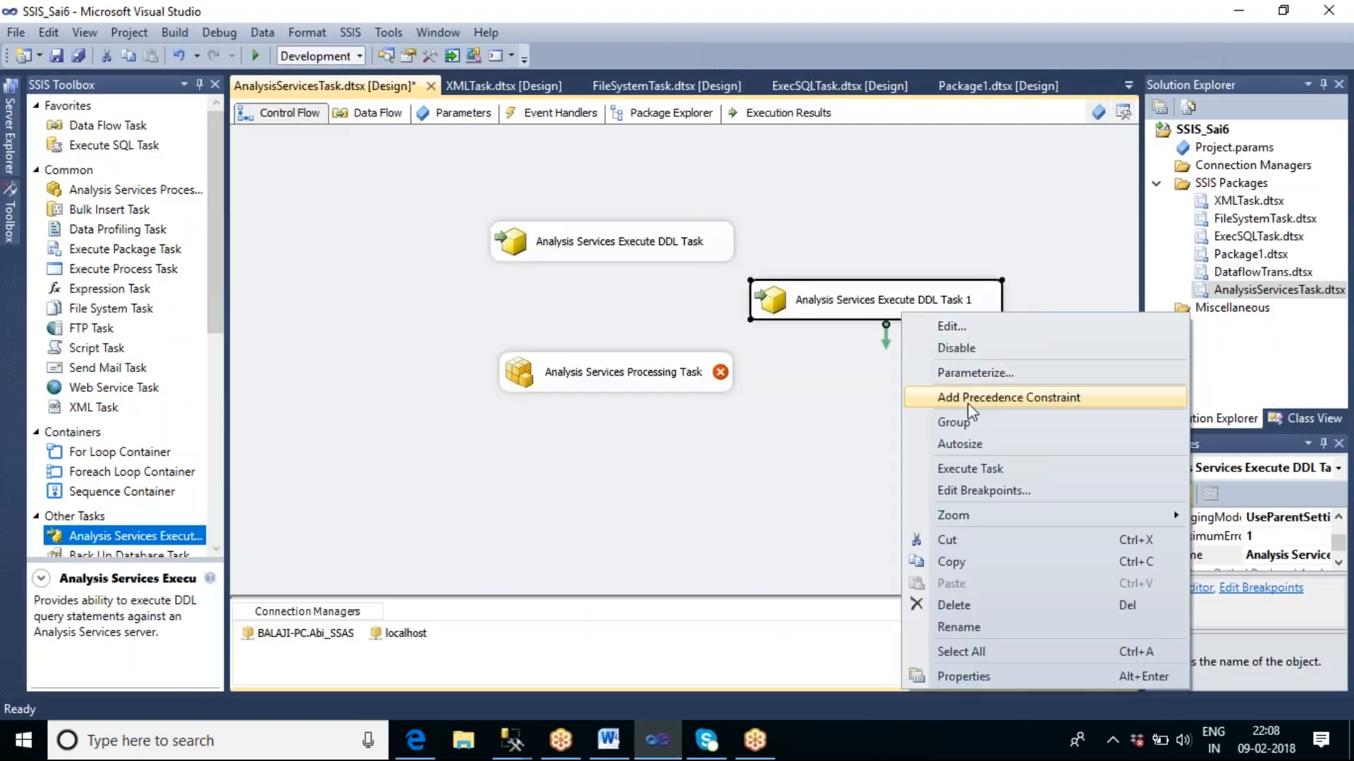
pyautogui.click(973, 469)
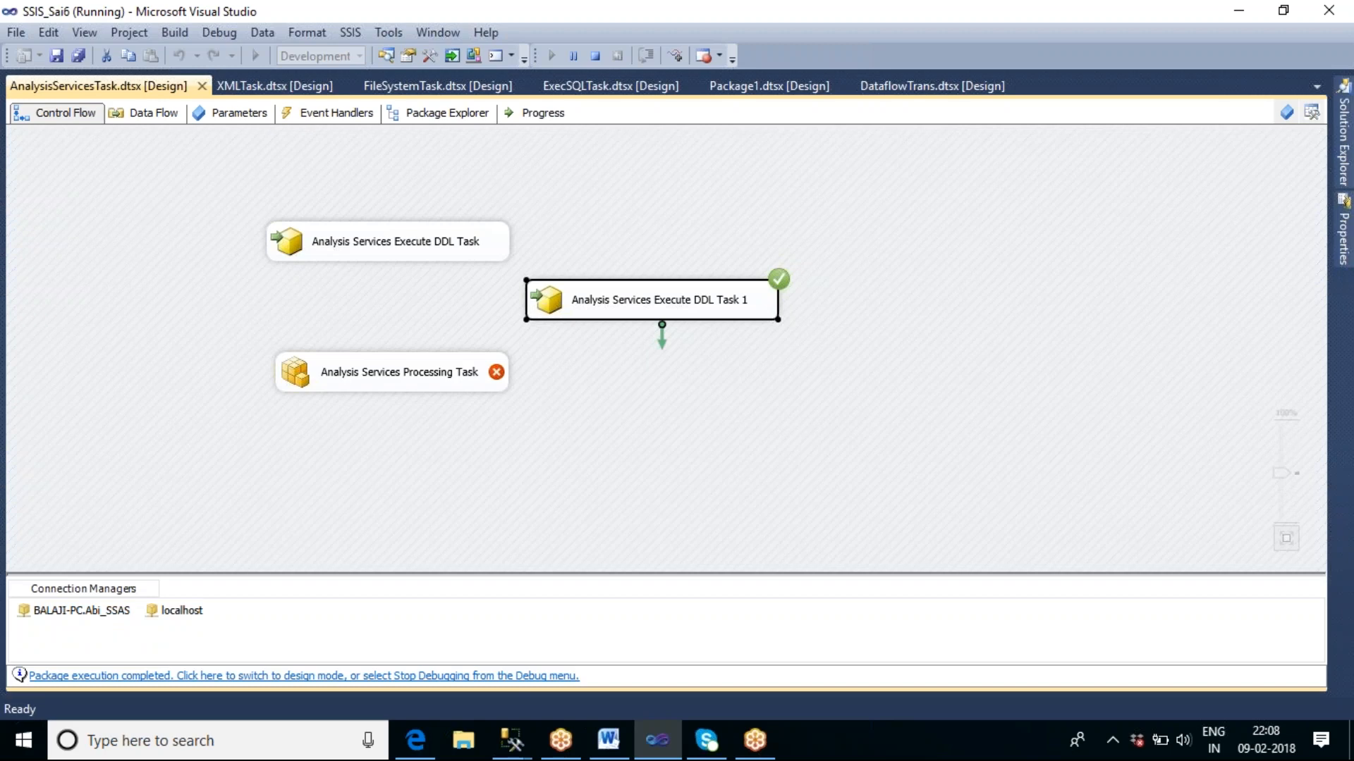
# Switch to SQL Server Management Studio and check ssas_sample1's refreshed Cubes folder for the new cube.
pyautogui.moveTo(512, 739)
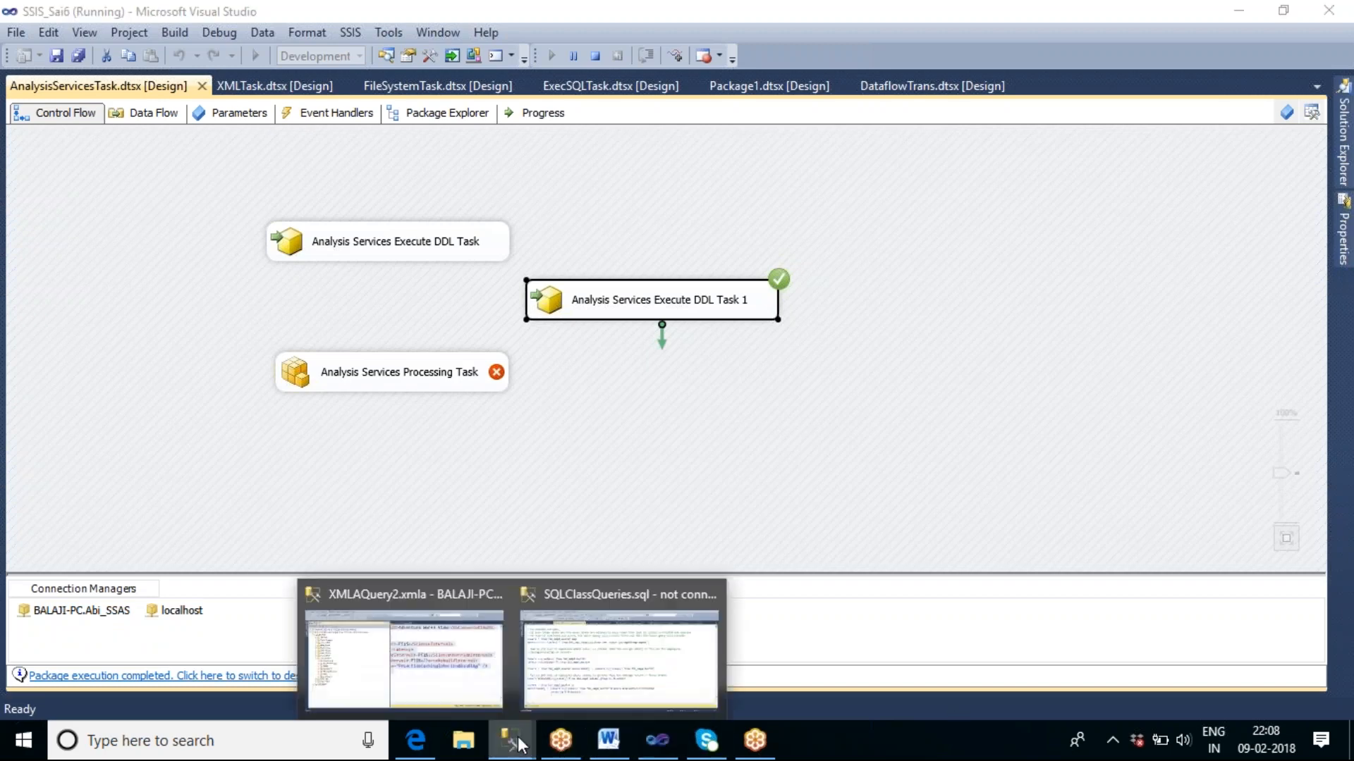
pyautogui.click(482, 697)
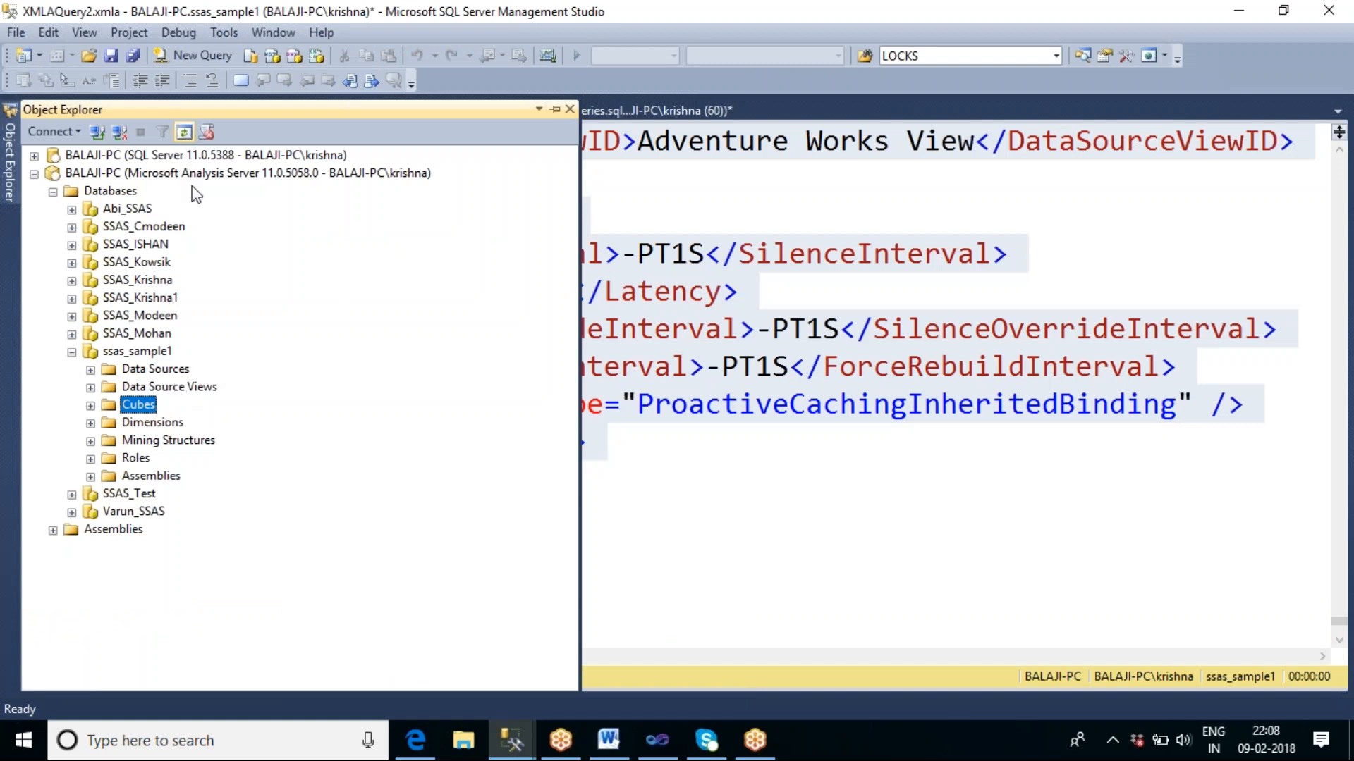
pyautogui.click(159, 354)
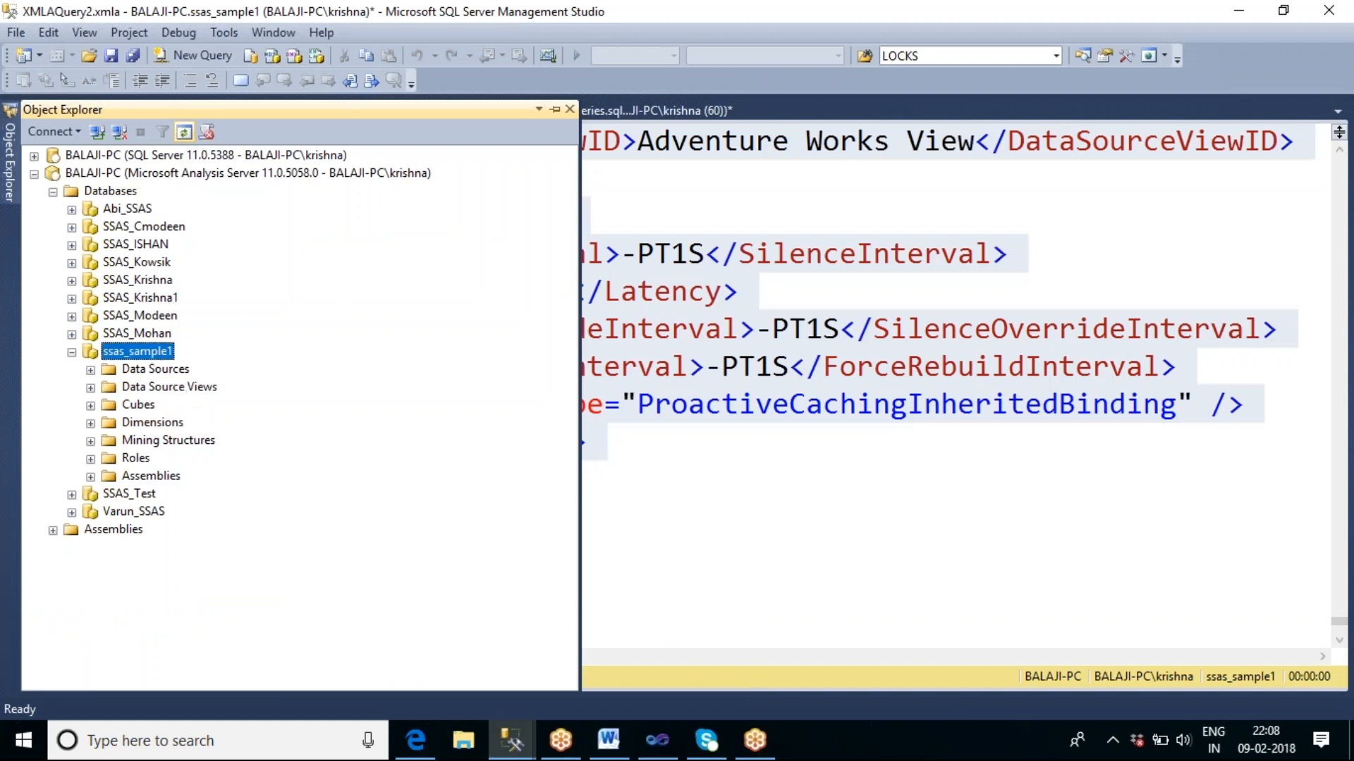
pyautogui.click(90, 406)
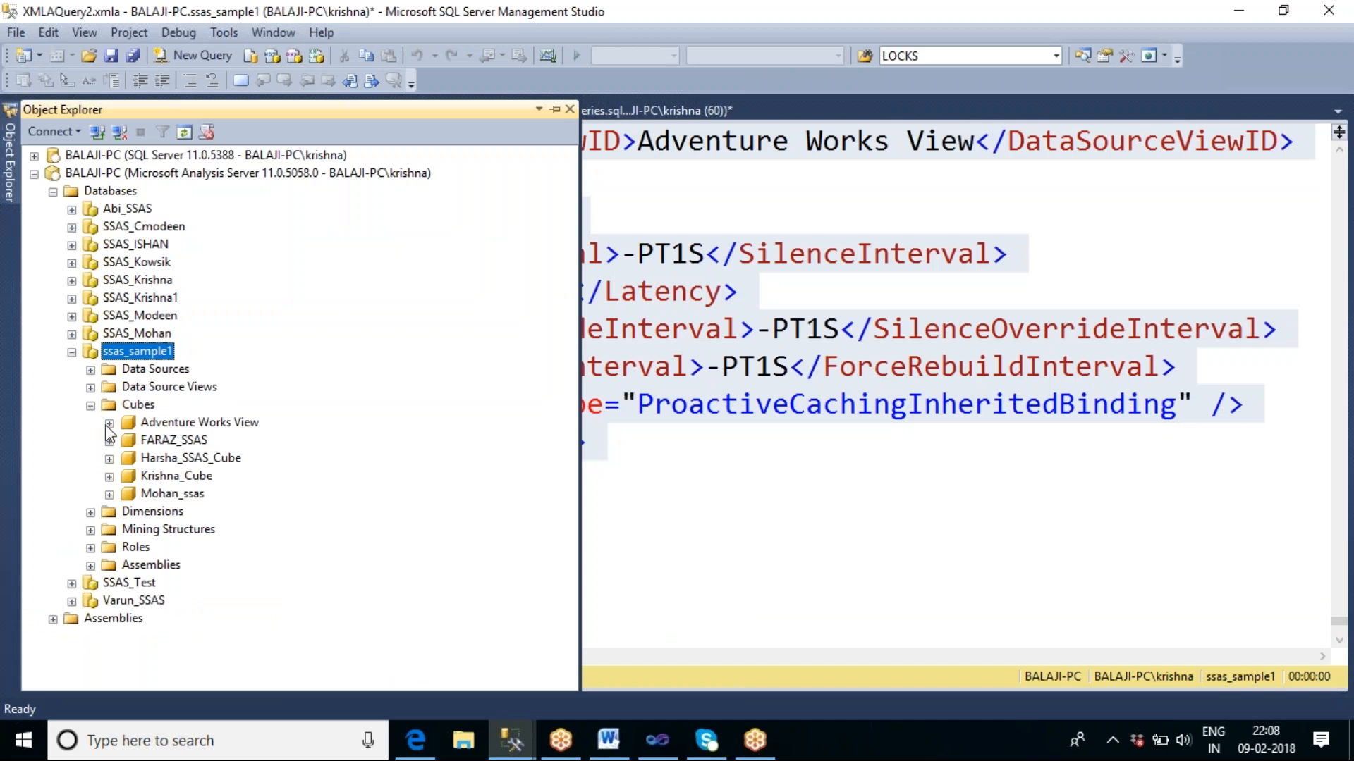
# Try to browse Krishna_Cube and close its browse window.
pyautogui.click(176, 478)
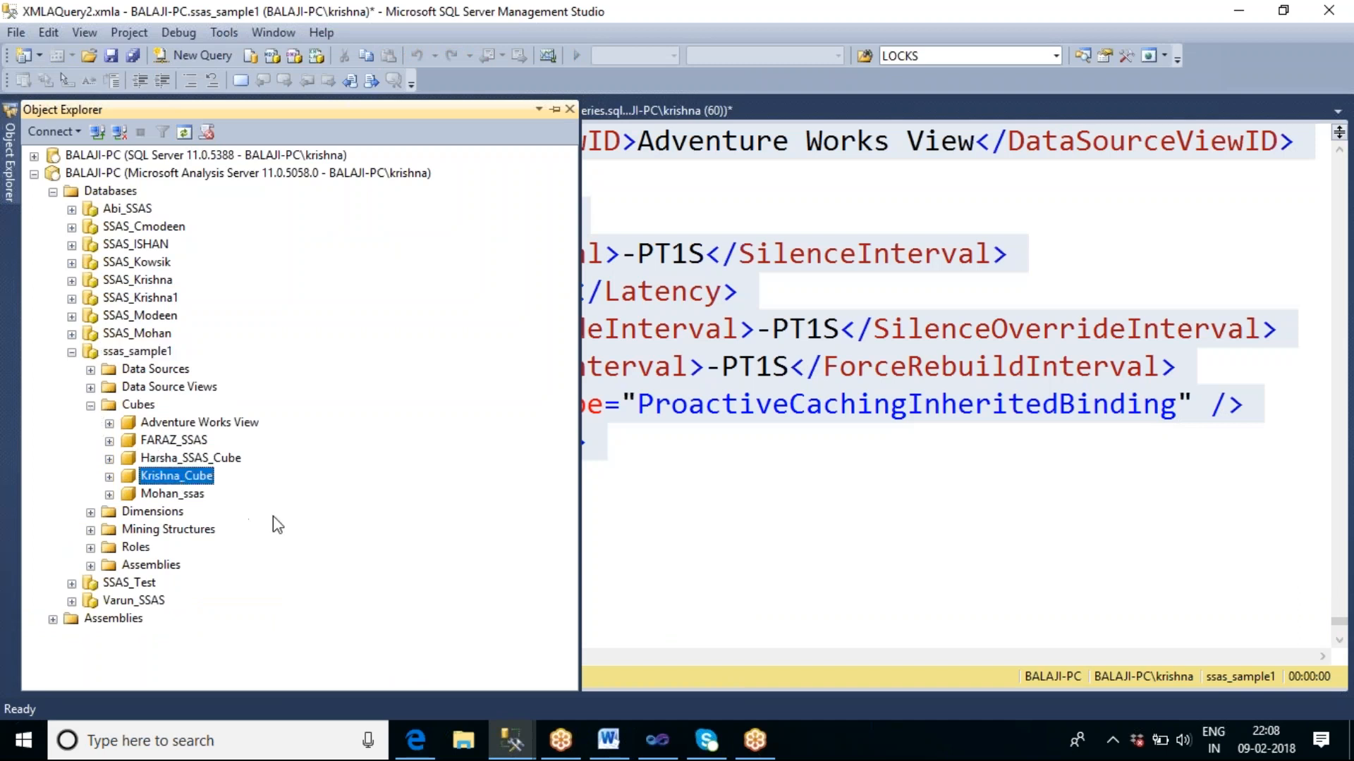
pyautogui.rightClick(178, 484)
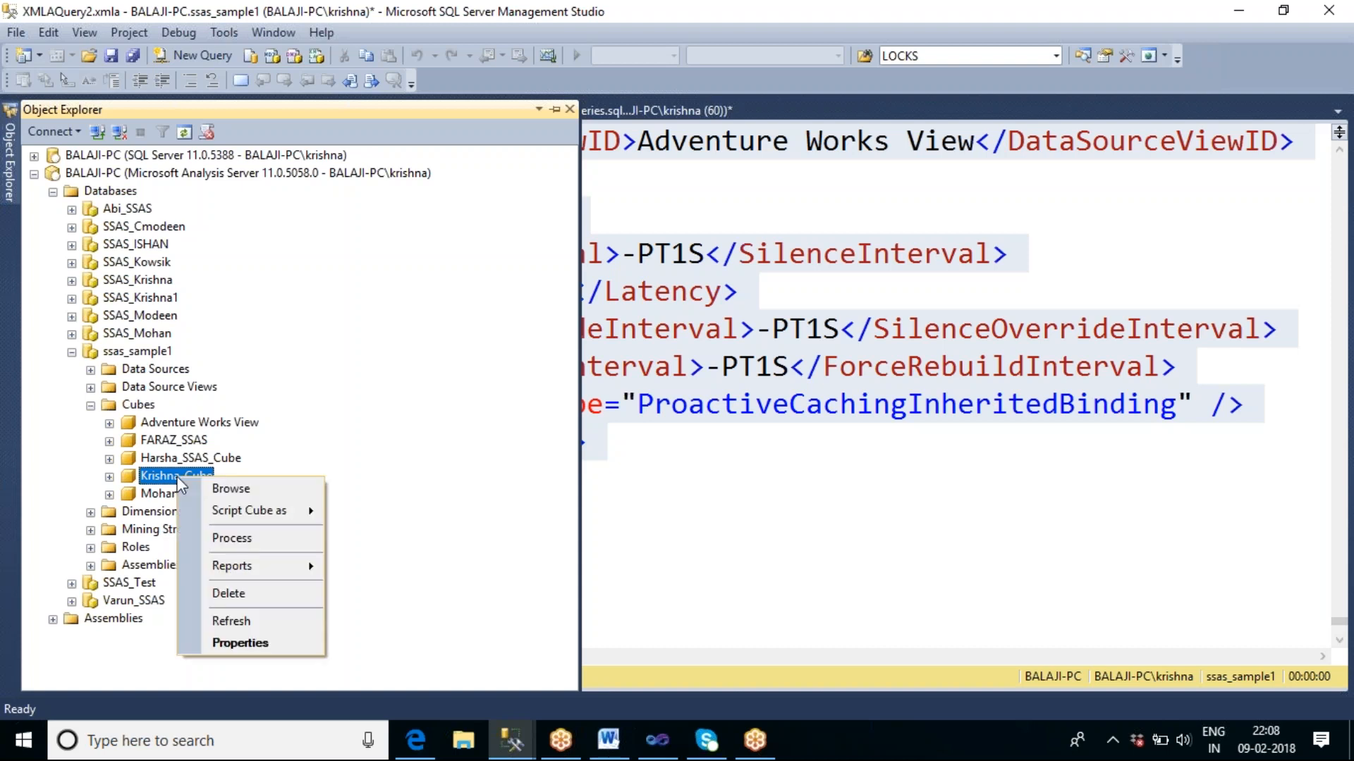
pyautogui.click(231, 489)
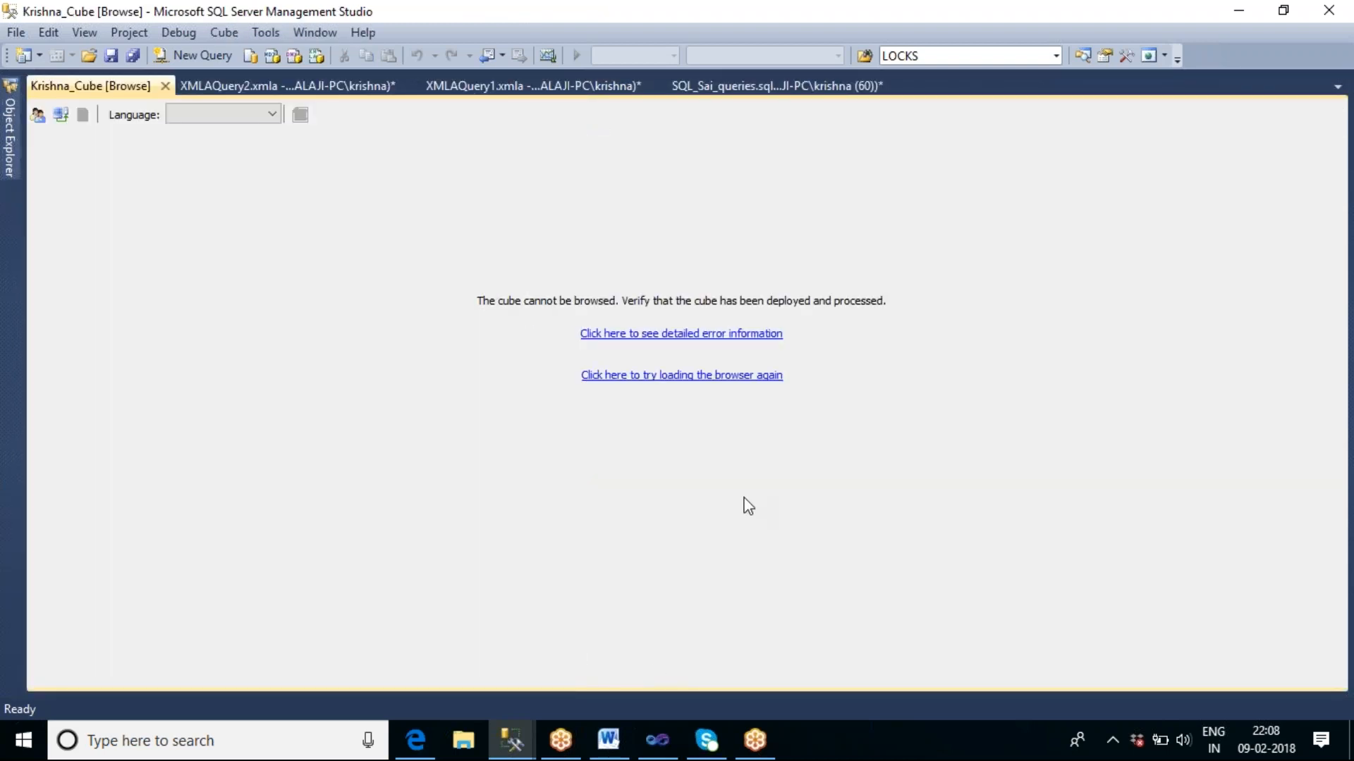
pyautogui.click(165, 86)
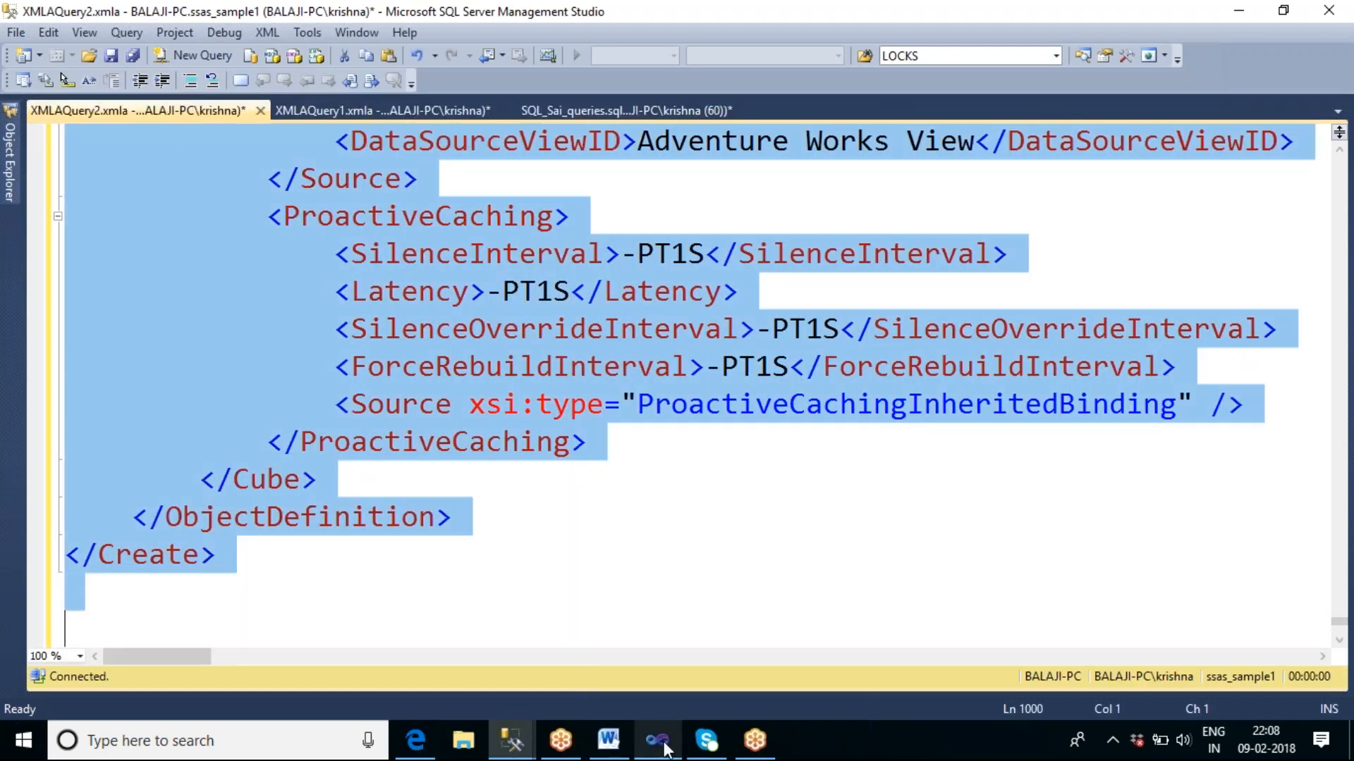
# Switch to Visual Studio and stop debugging the AnalysisServicesTask package.
pyautogui.click(657, 740)
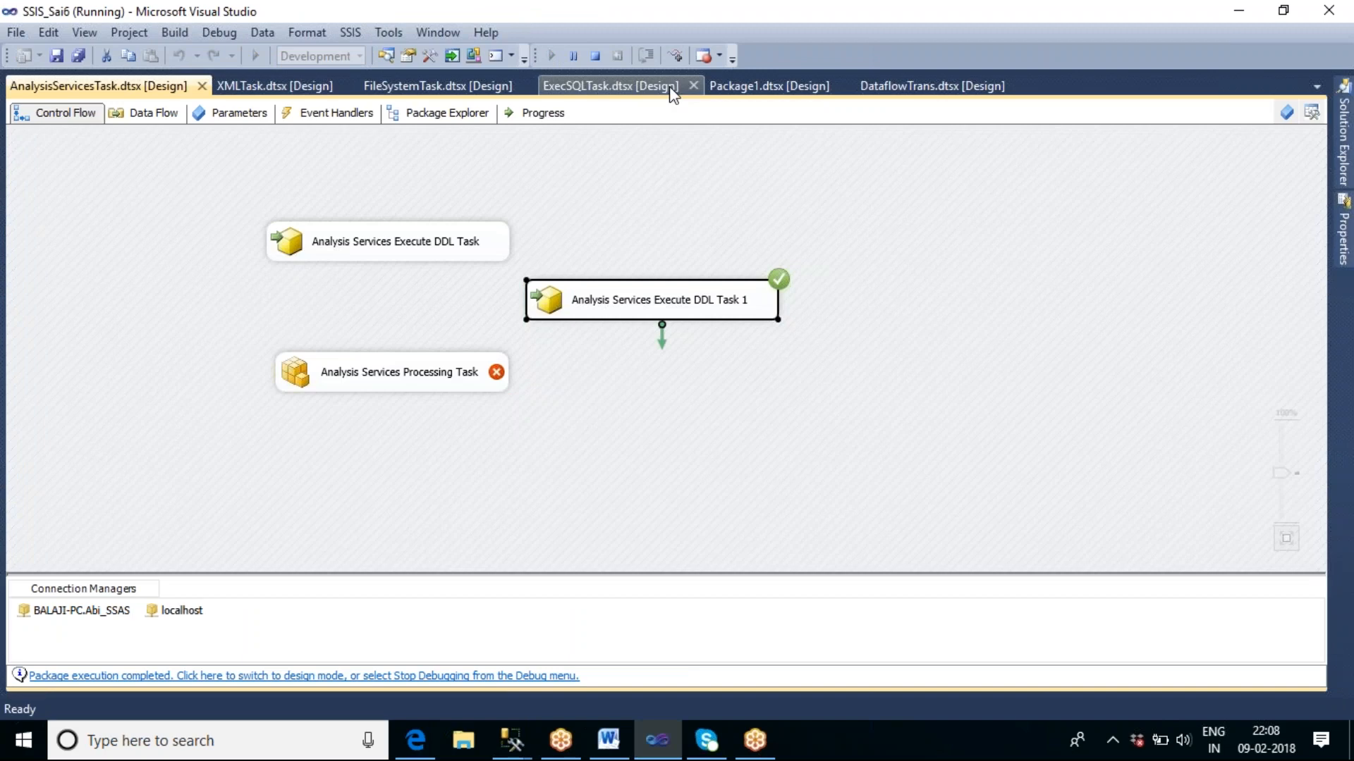
pyautogui.click(602, 55)
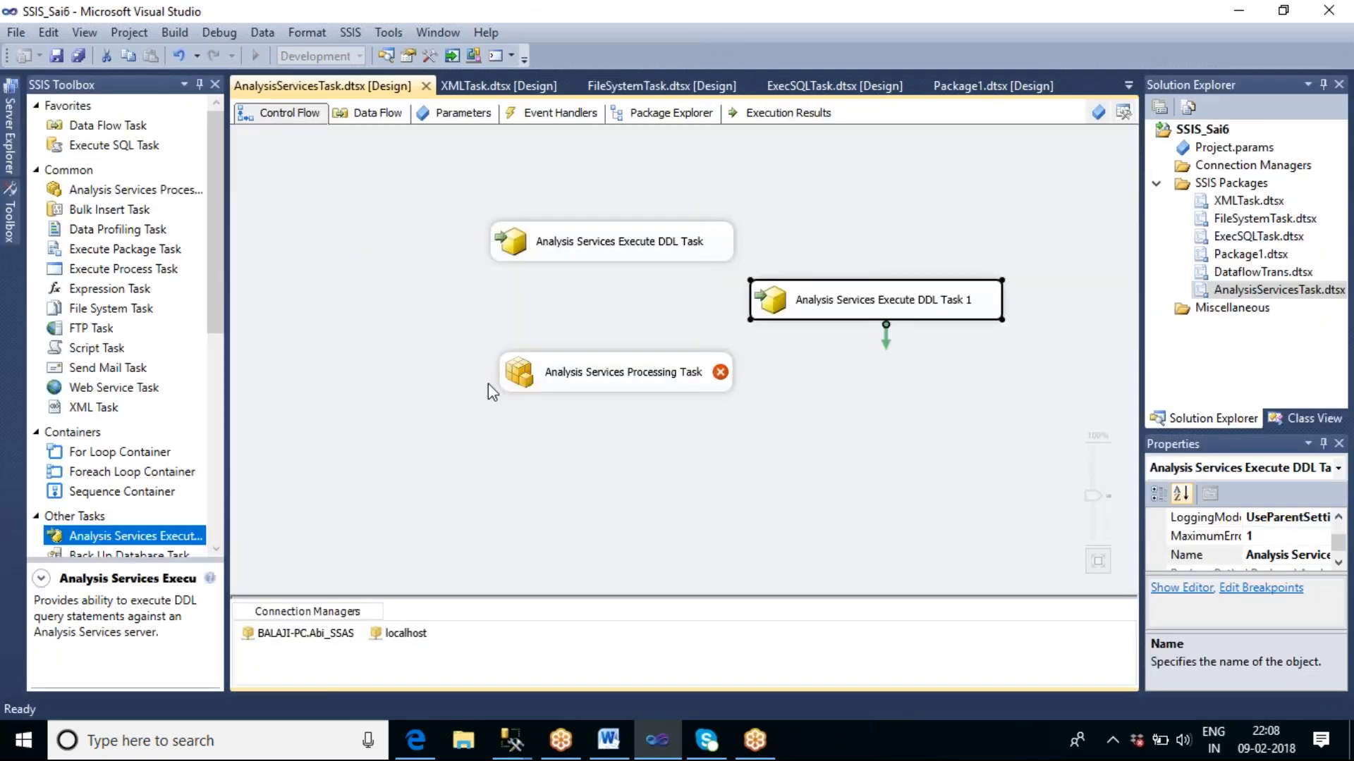
# Try to set the Analysis Services Processing Task's connection manager to localhost.
pyautogui.doubleClick(599, 379)
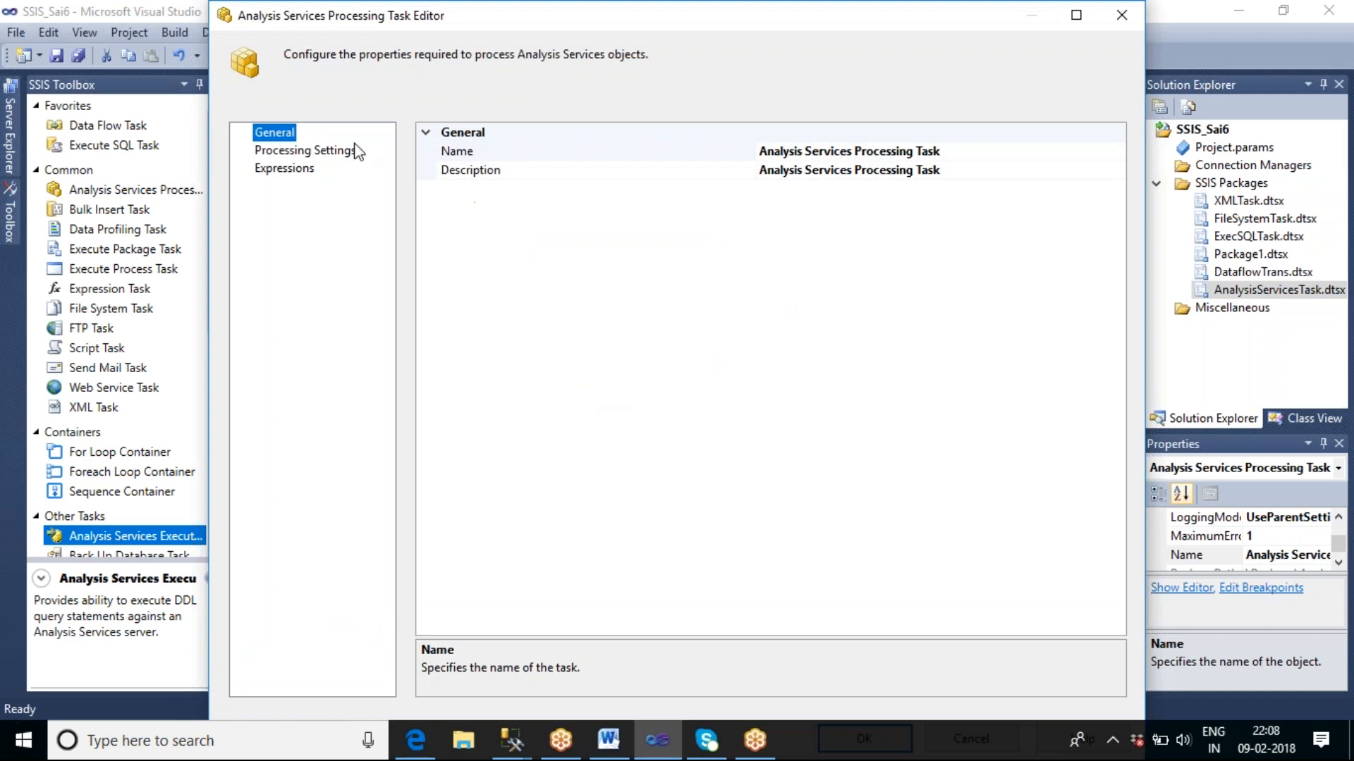
pyautogui.click(339, 152)
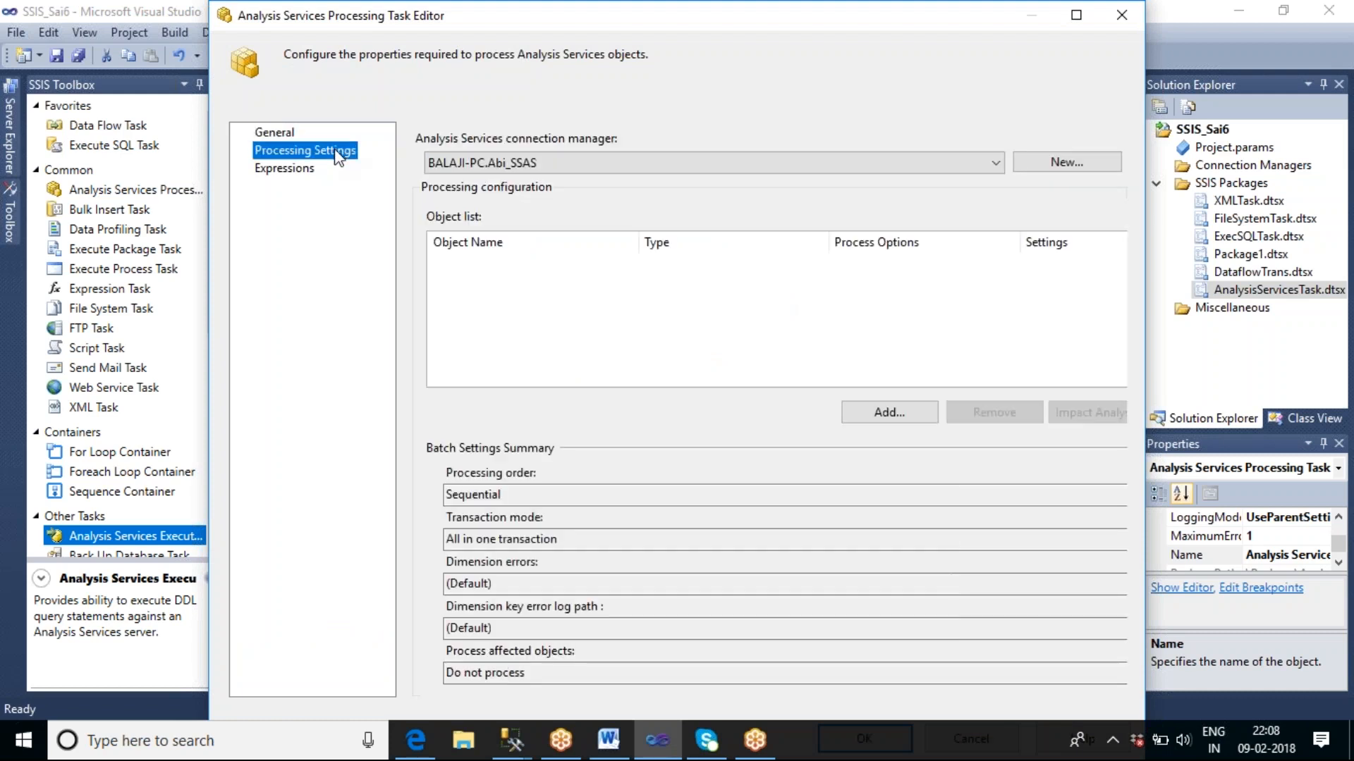
pyautogui.click(548, 163)
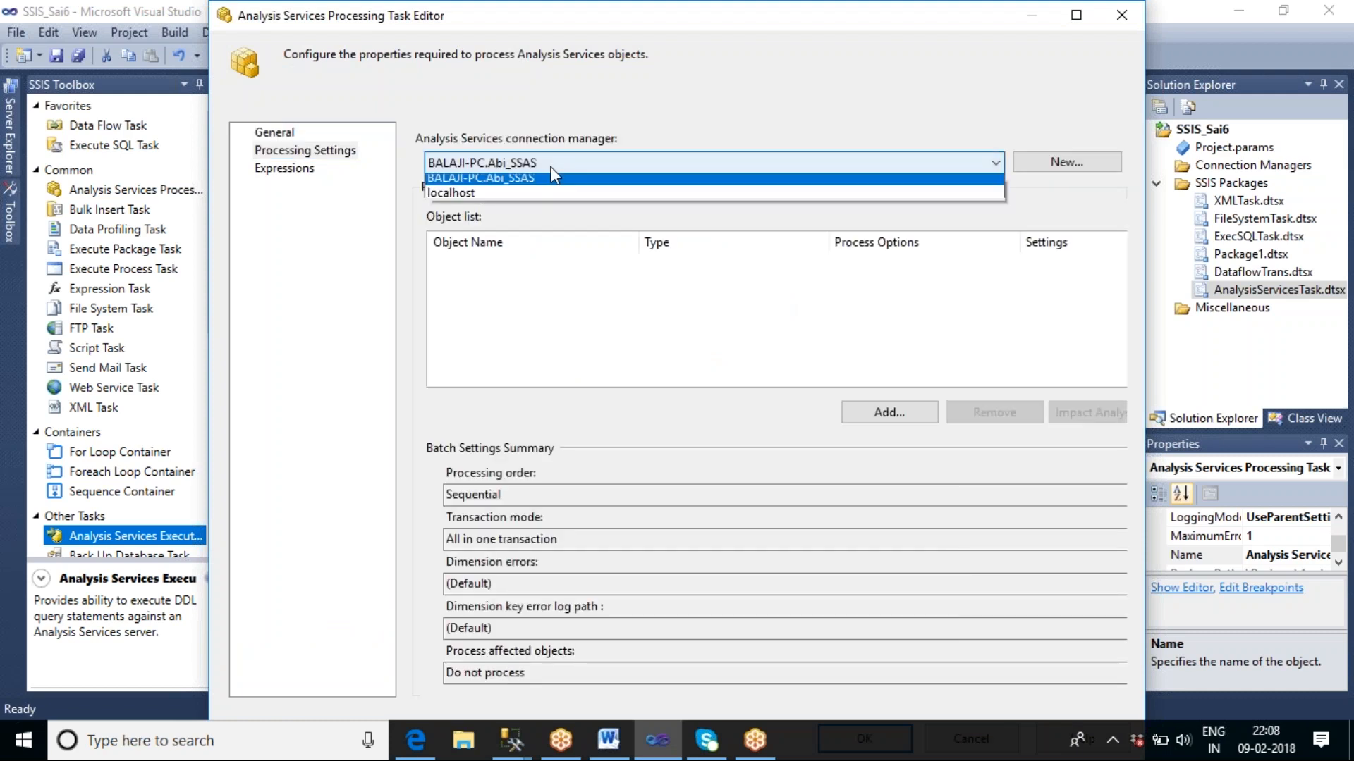
pyautogui.click(517, 194)
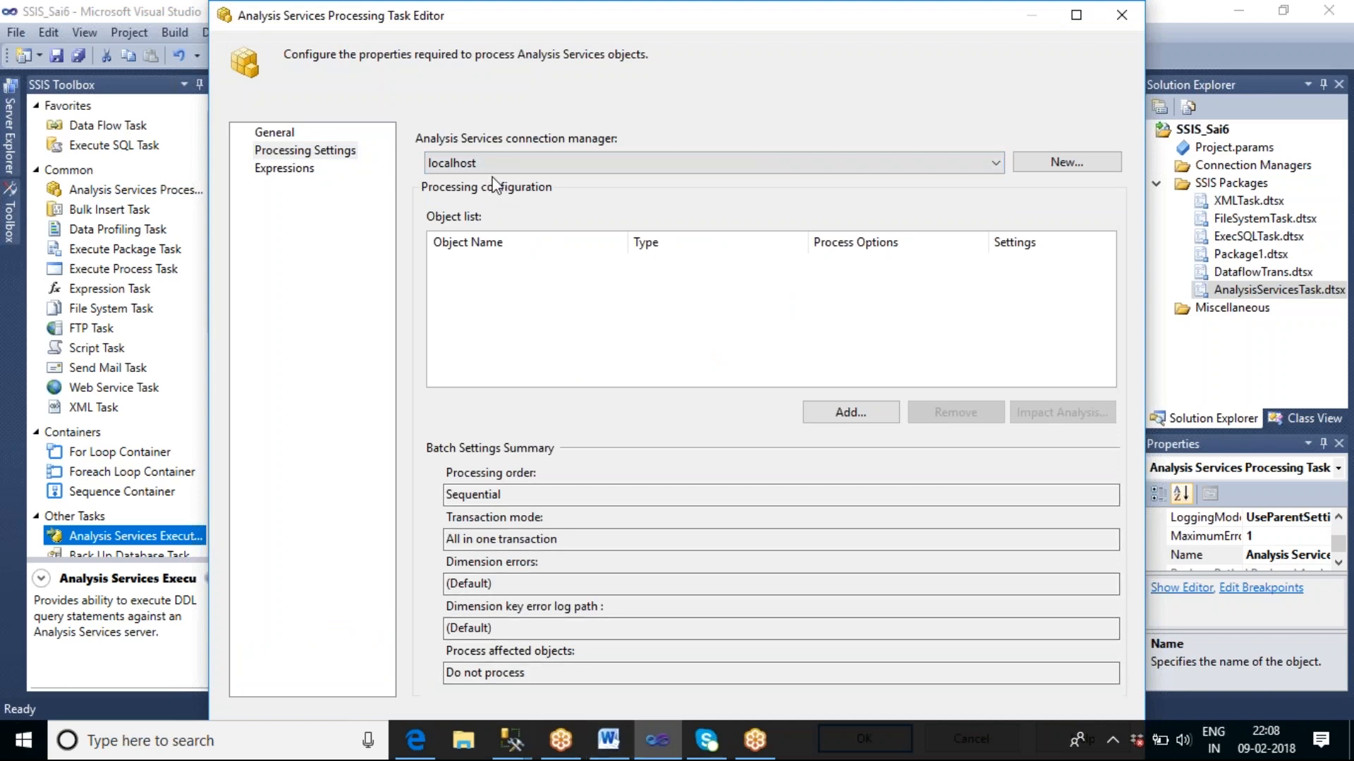
# Switch to SQL Server Management Studio, review the Analysis Services databases, and collapse ssas_sample1 and its Cubes folder.
pyautogui.click(512, 737)
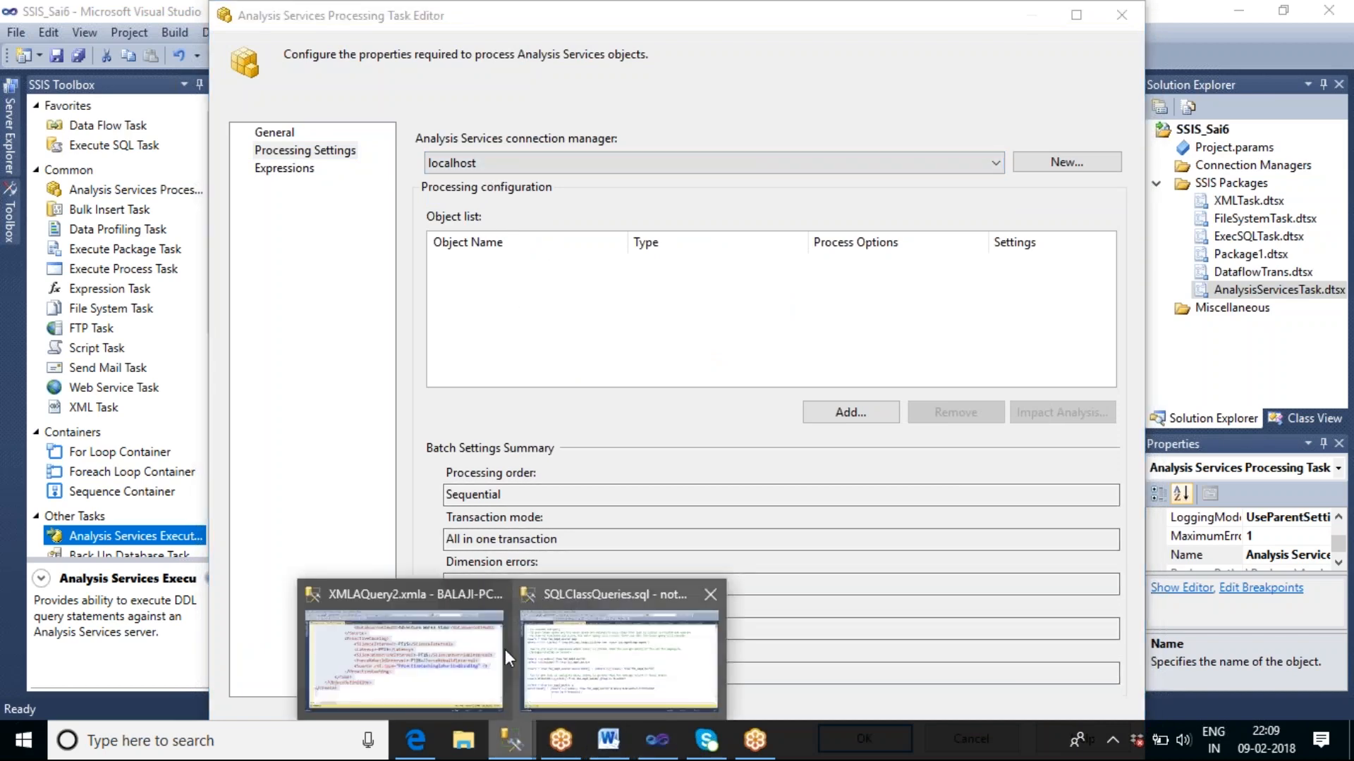
pyautogui.click(506, 659)
pyautogui.click(10, 172)
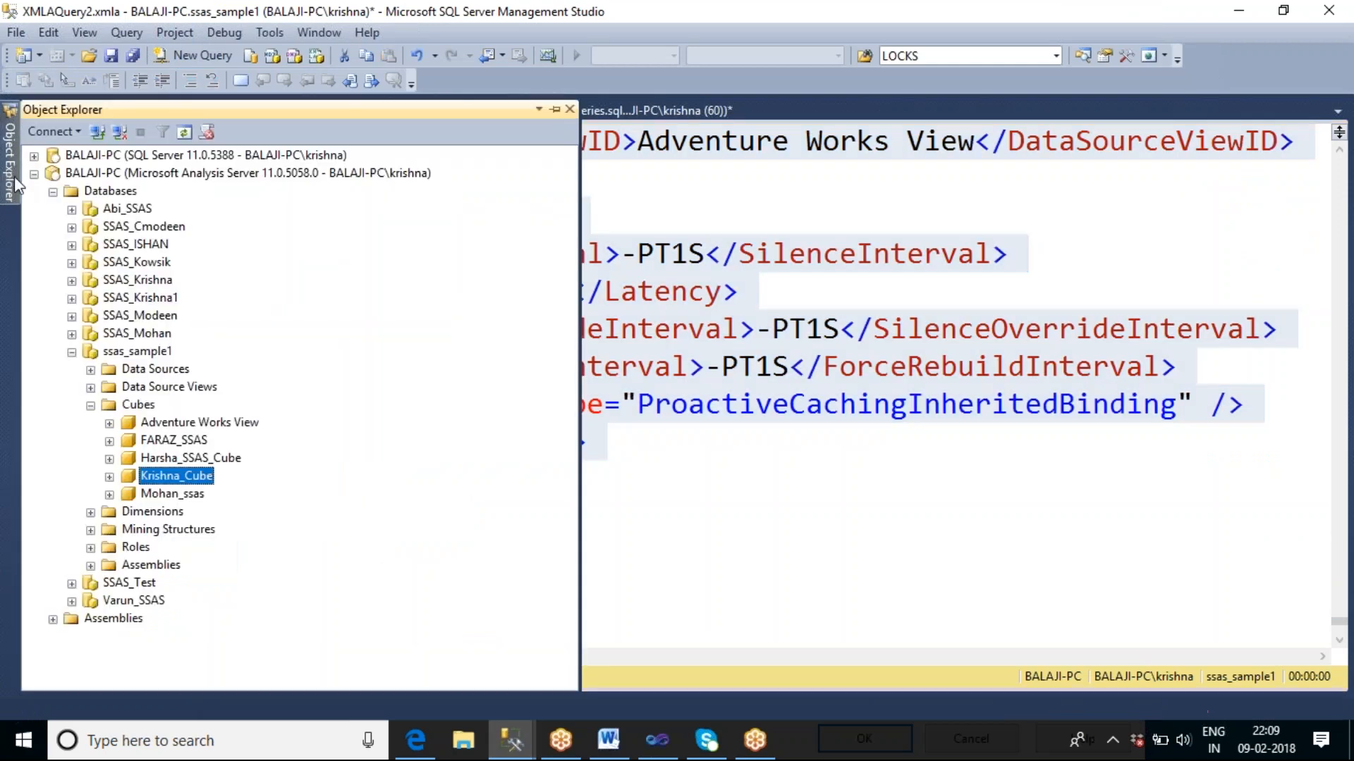
pyautogui.click(143, 353)
pyautogui.click(90, 406)
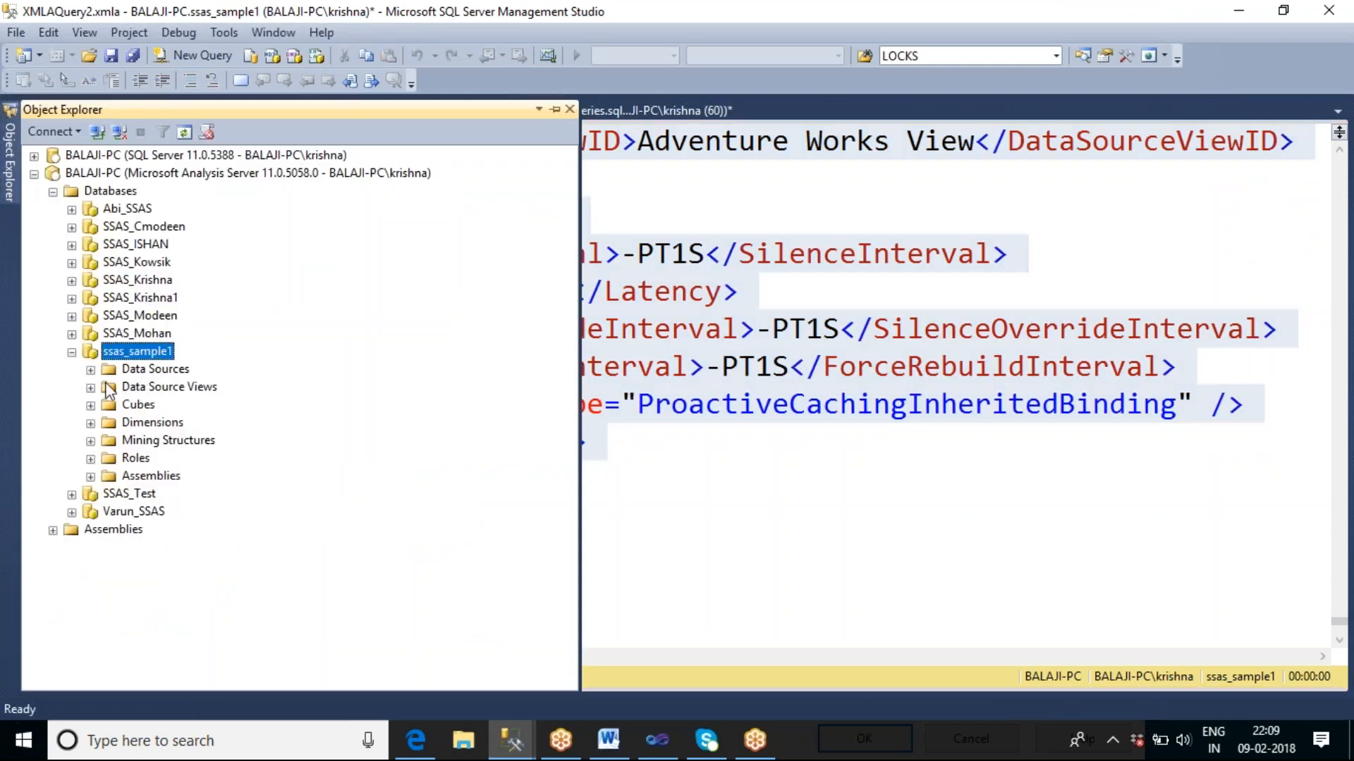
pyautogui.click(72, 352)
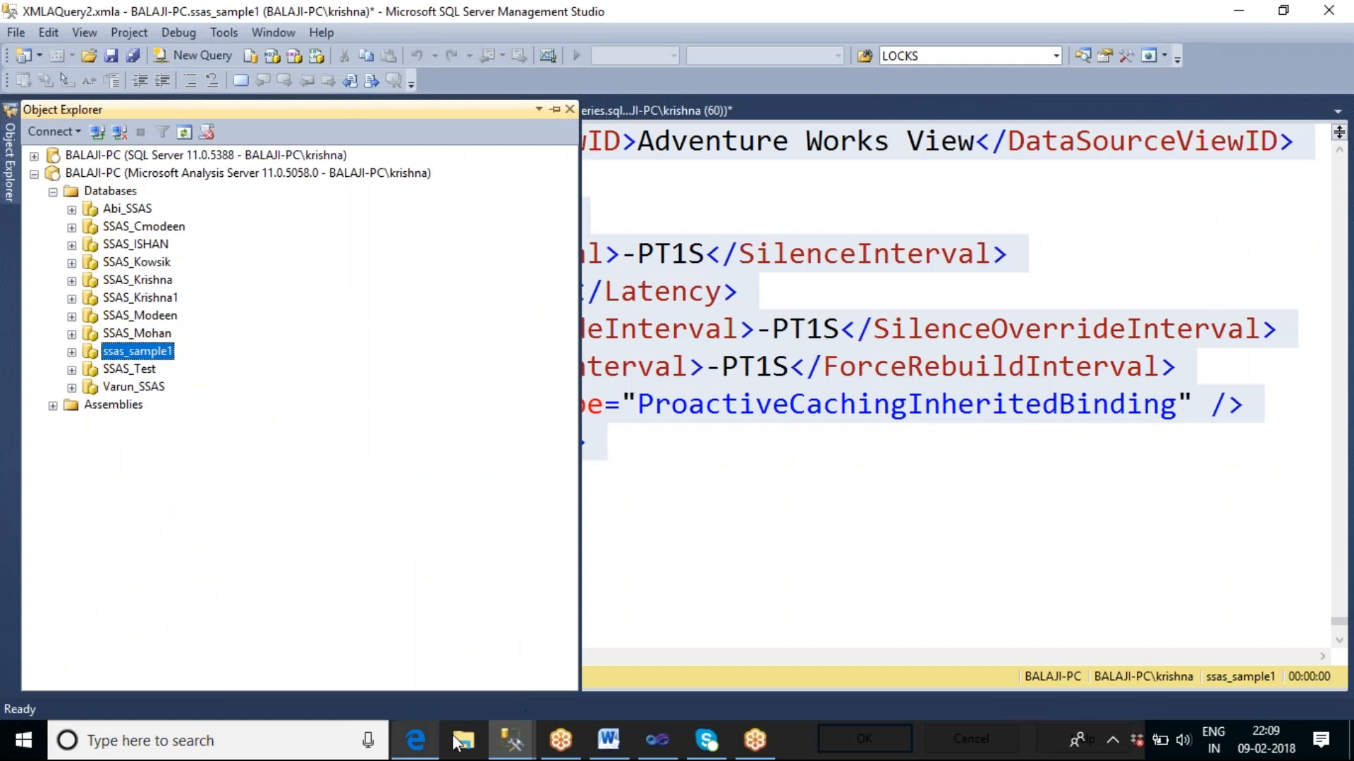
# Switch to Visual Studio, check which ssas_sample1 cubes the processing task offers, and close its editor without saving.
pyautogui.click(658, 742)
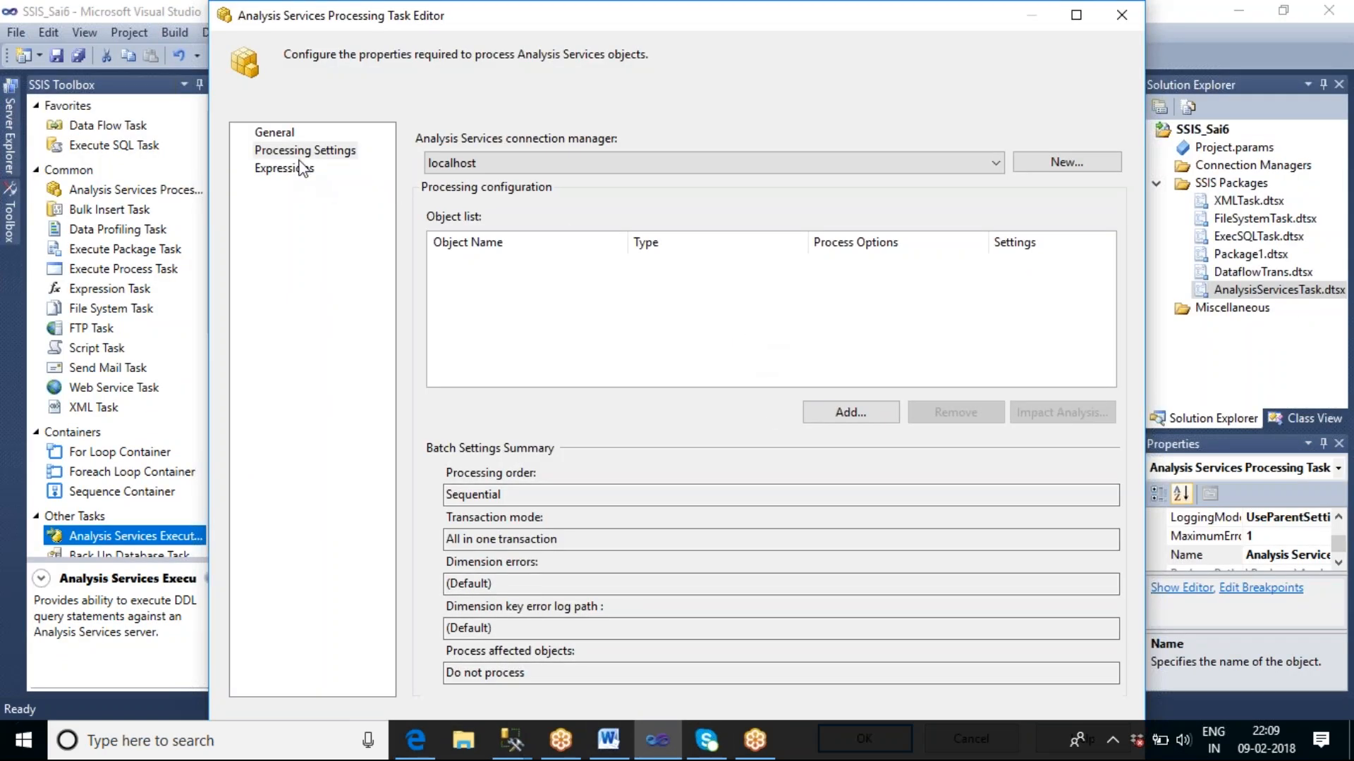
pyautogui.click(845, 409)
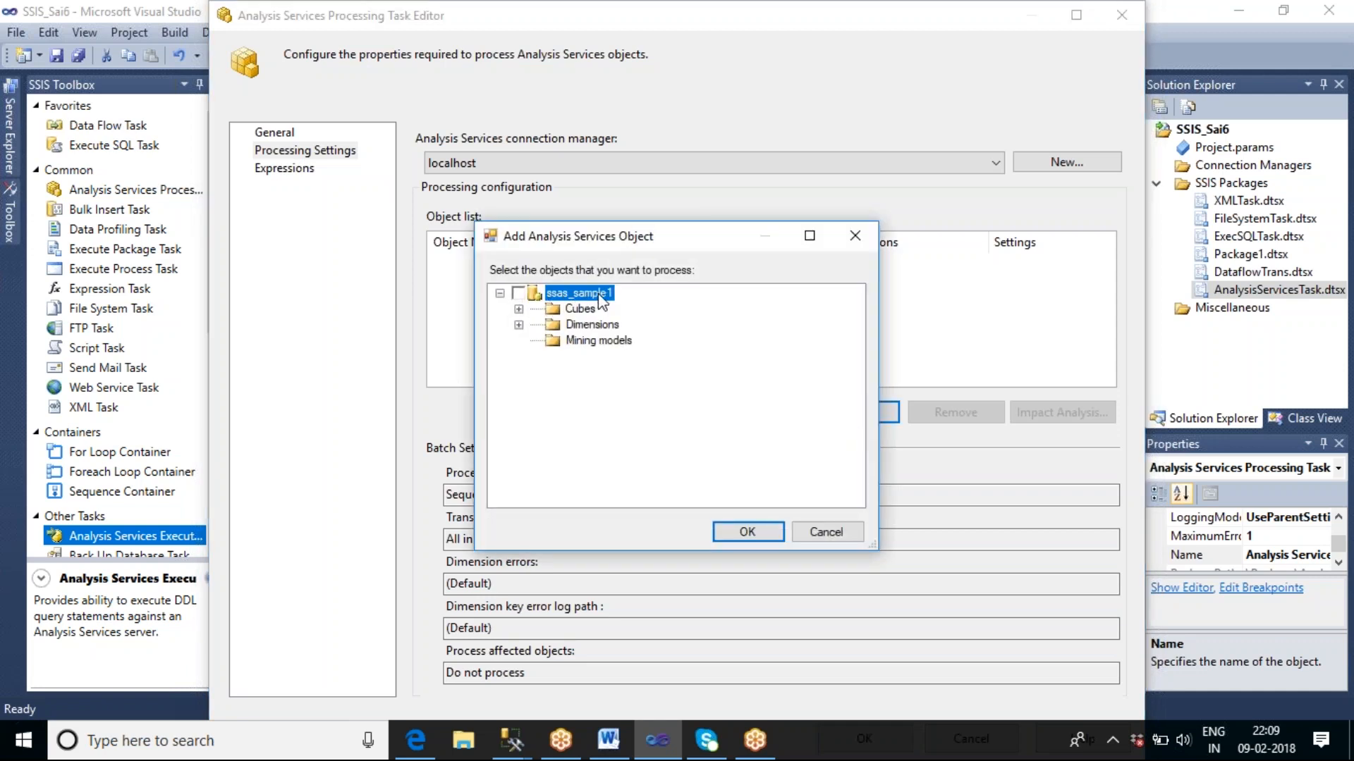
pyautogui.click(518, 308)
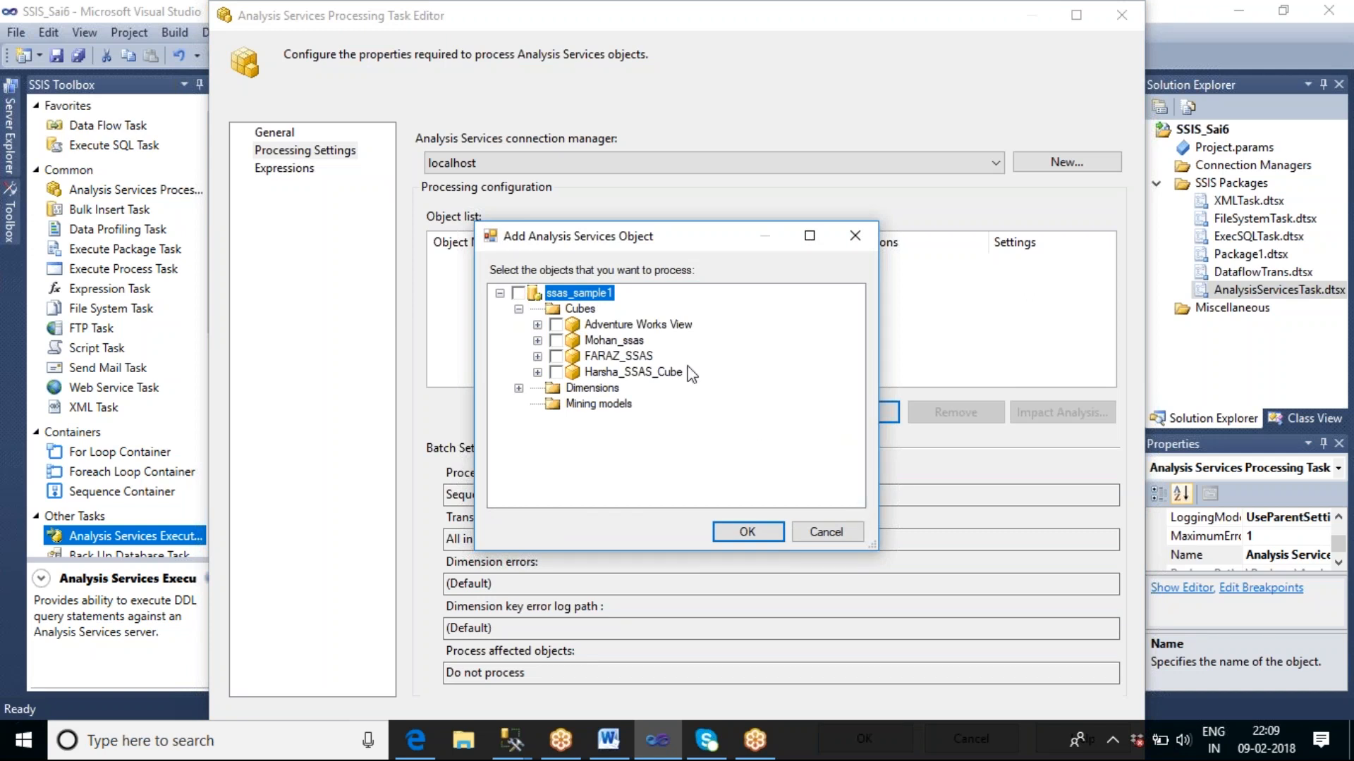
pyautogui.click(832, 532)
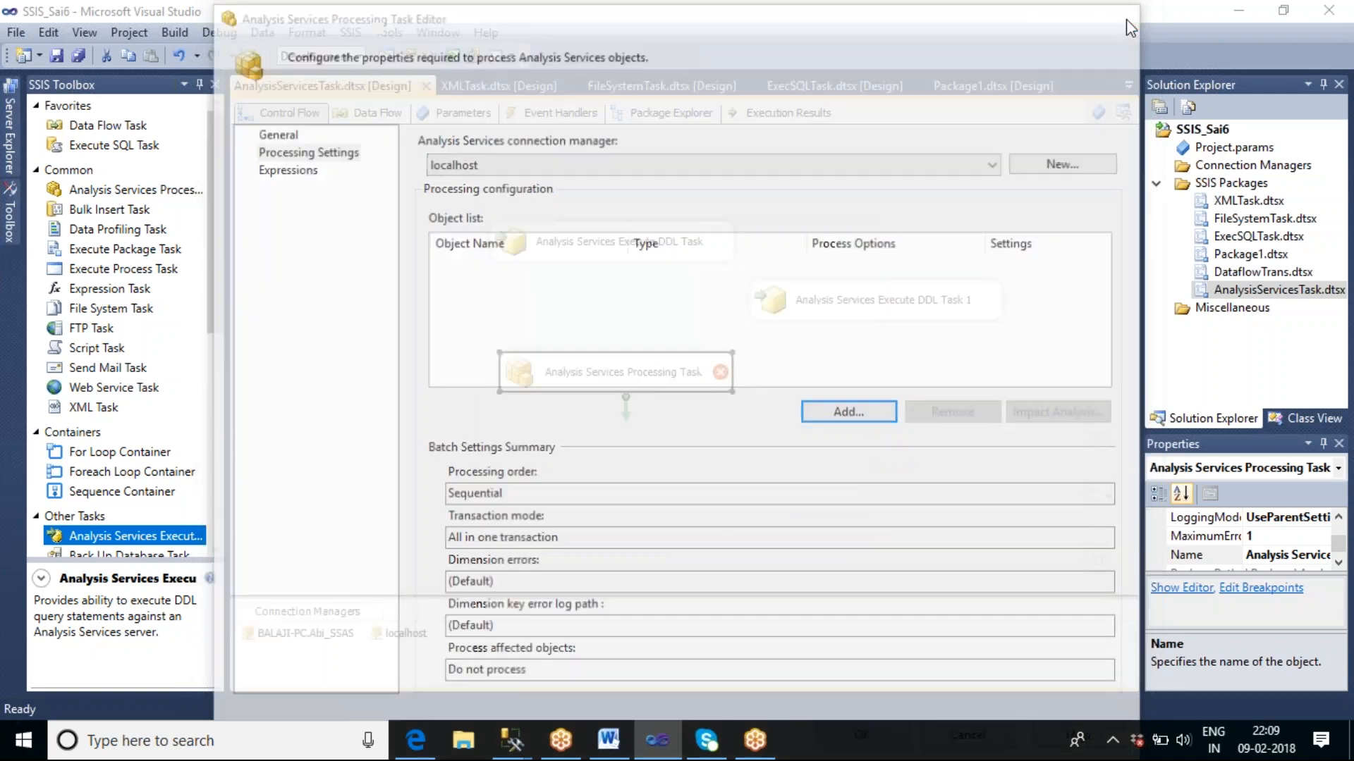
pyautogui.click(1122, 16)
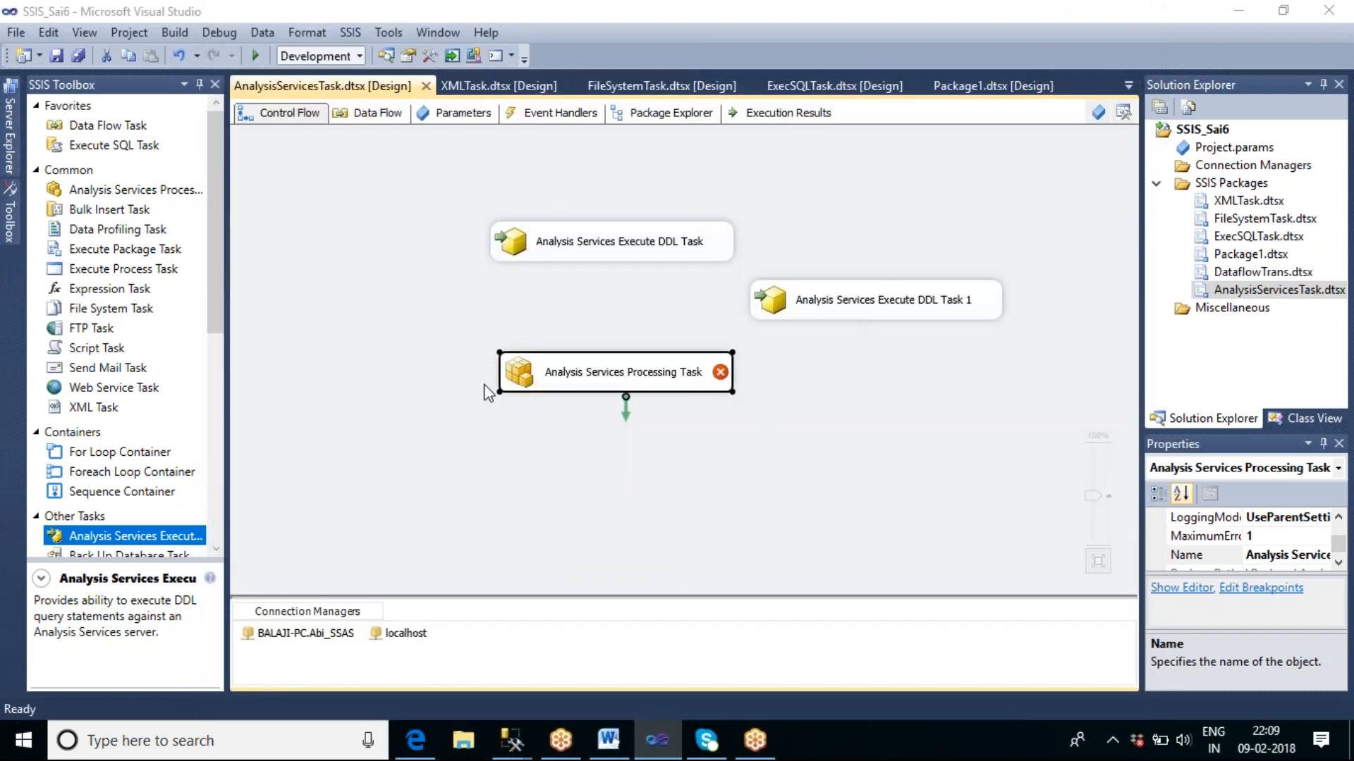
# Edit the localhost connection to use Windows NT Integrated Security and ssas_sample1 as the initial catalog.
pyautogui.doubleClick(419, 634)
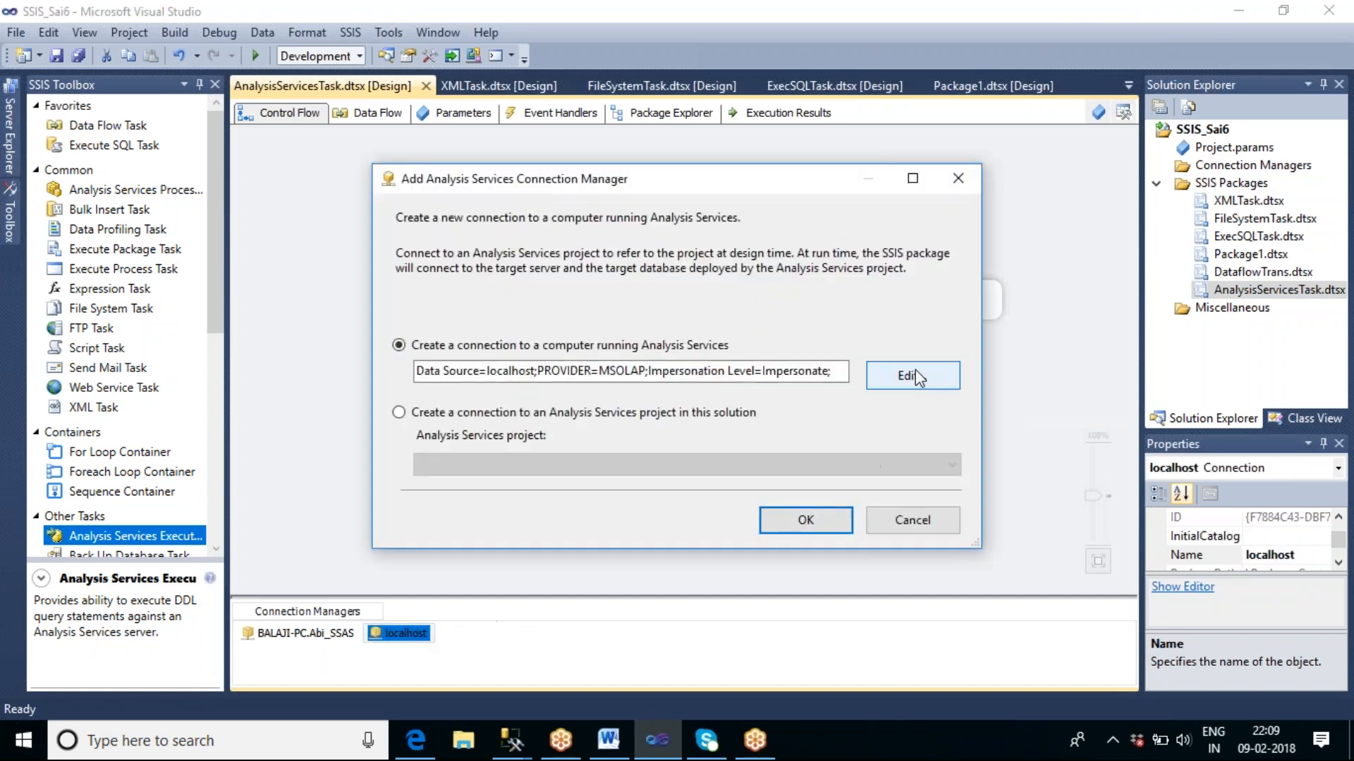
pyautogui.click(918, 379)
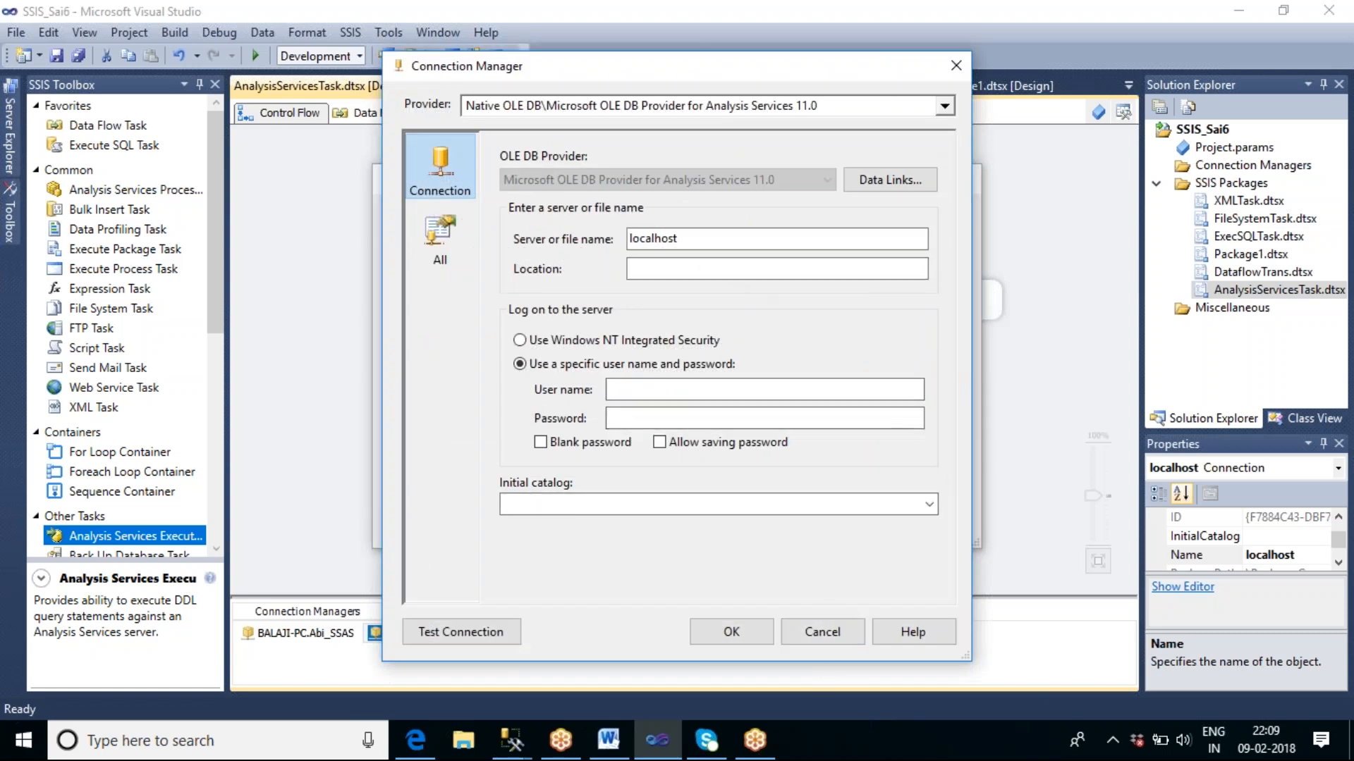
pyautogui.click(580, 341)
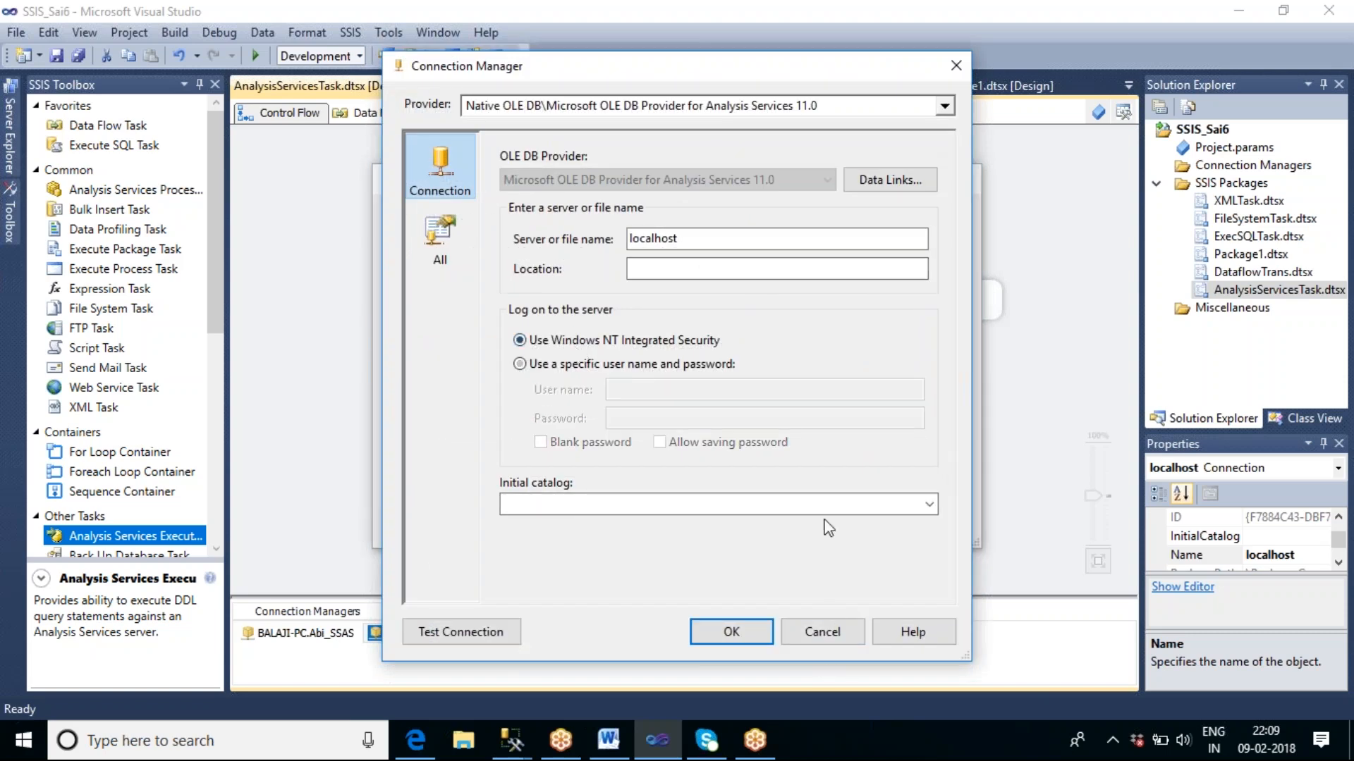
pyautogui.click(927, 505)
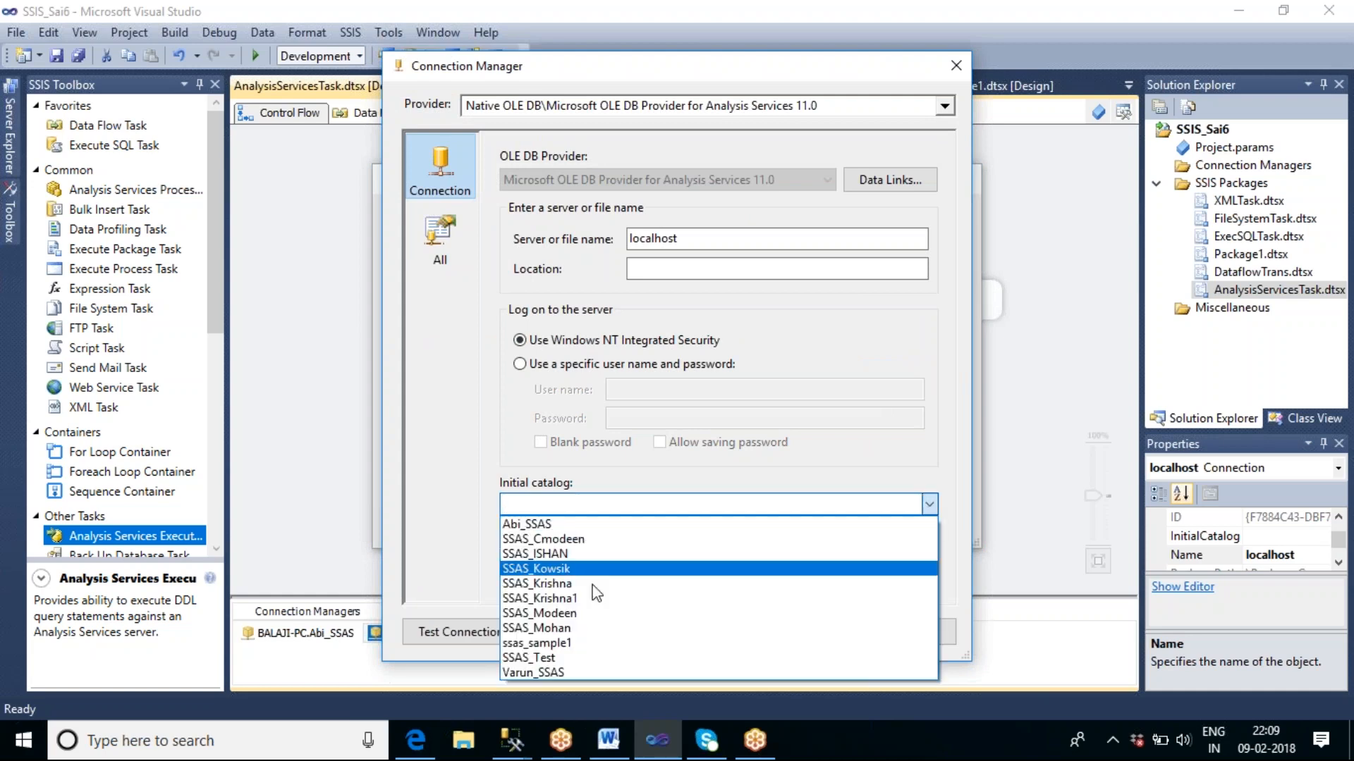
pyautogui.click(578, 642)
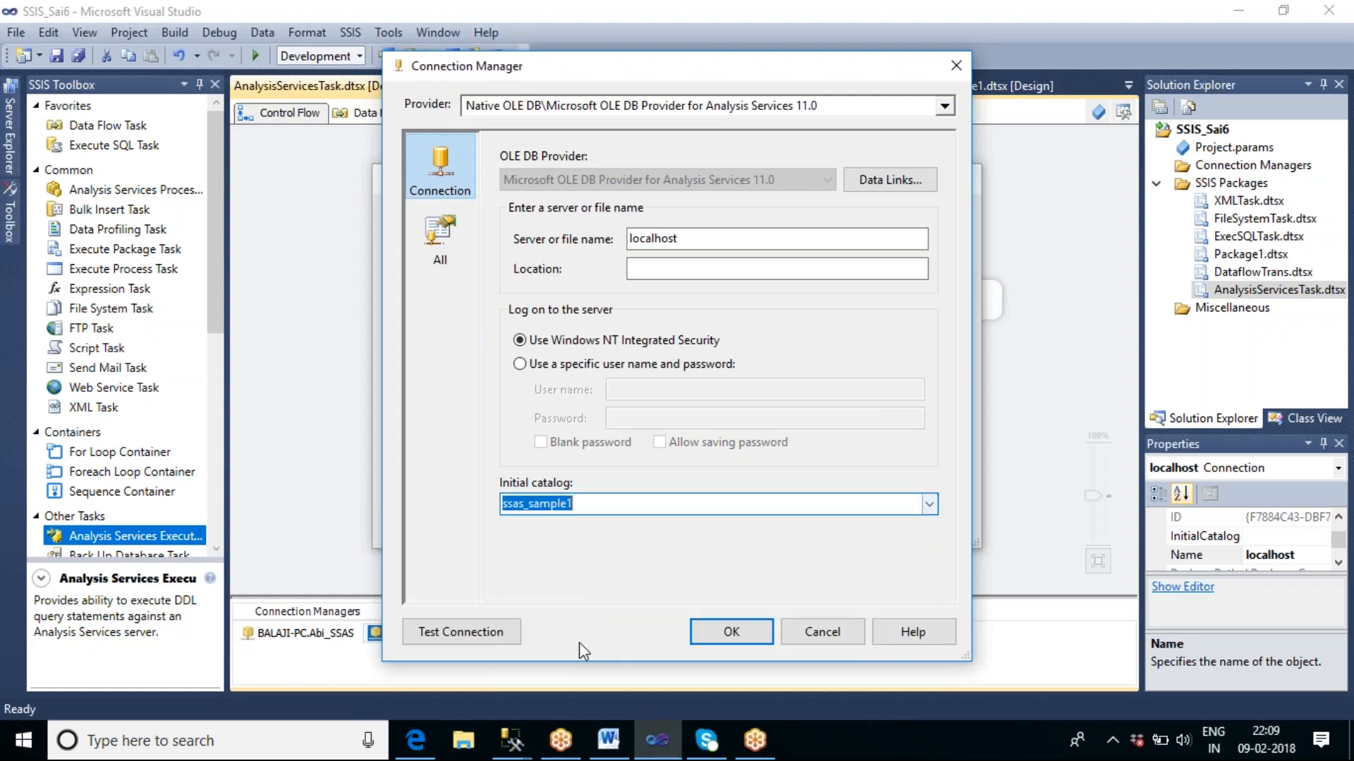
# Test the localhost connection and save its connection manager settings.
pyautogui.click(487, 634)
pyautogui.click(955, 395)
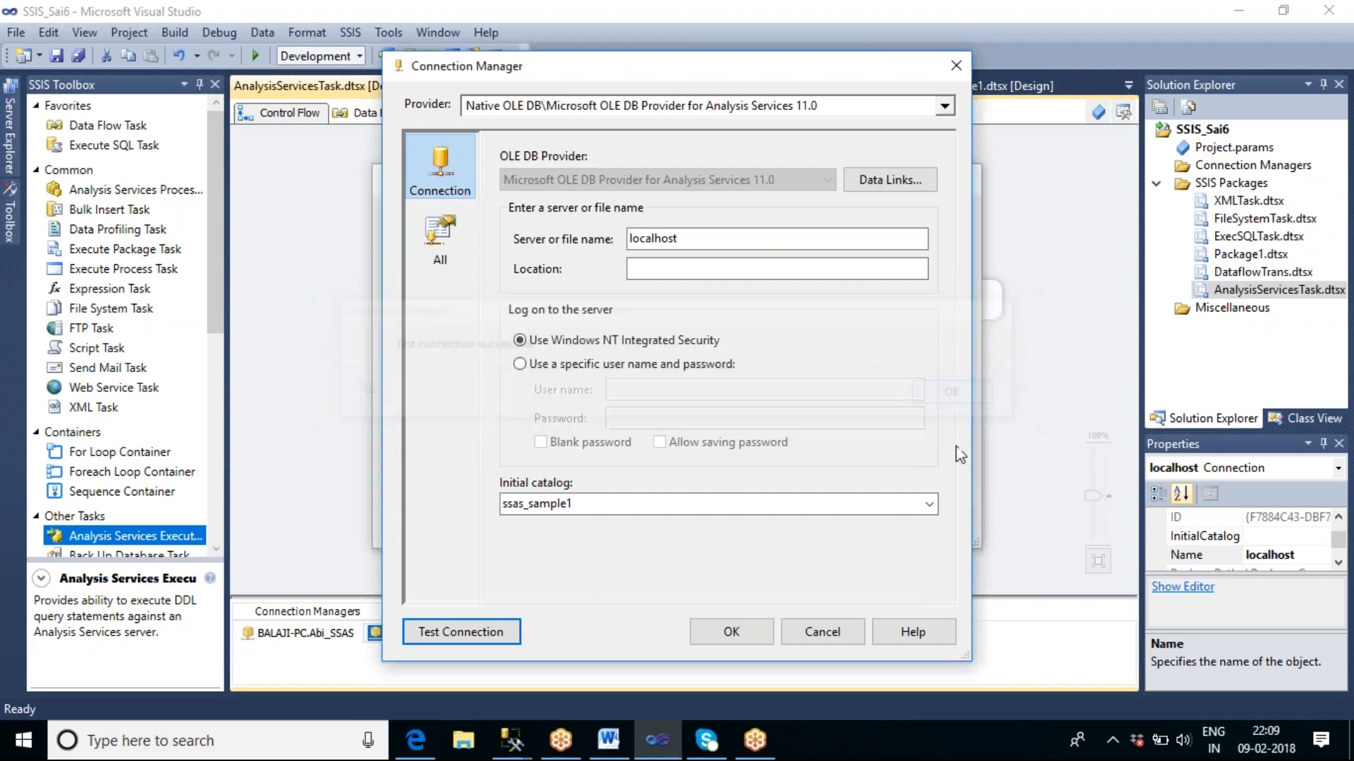
pyautogui.click(748, 633)
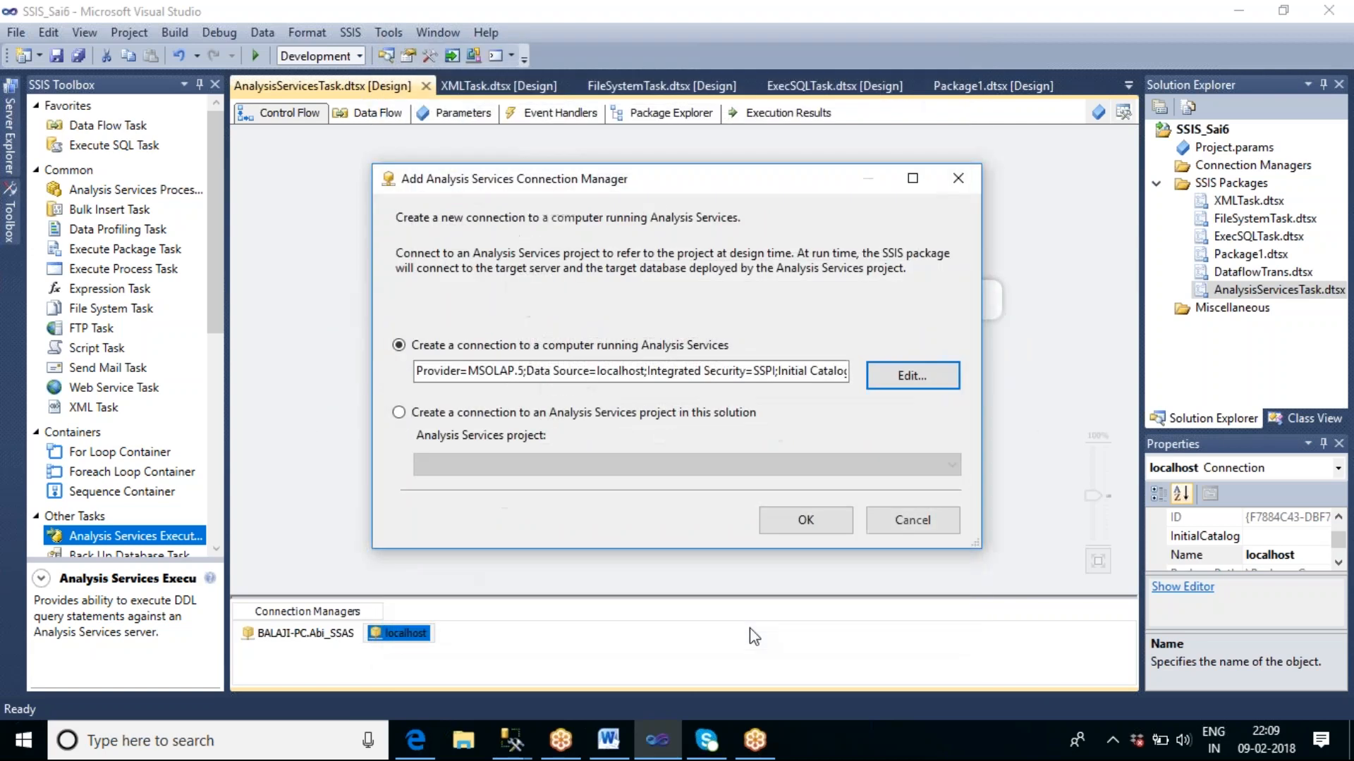
pyautogui.click(793, 528)
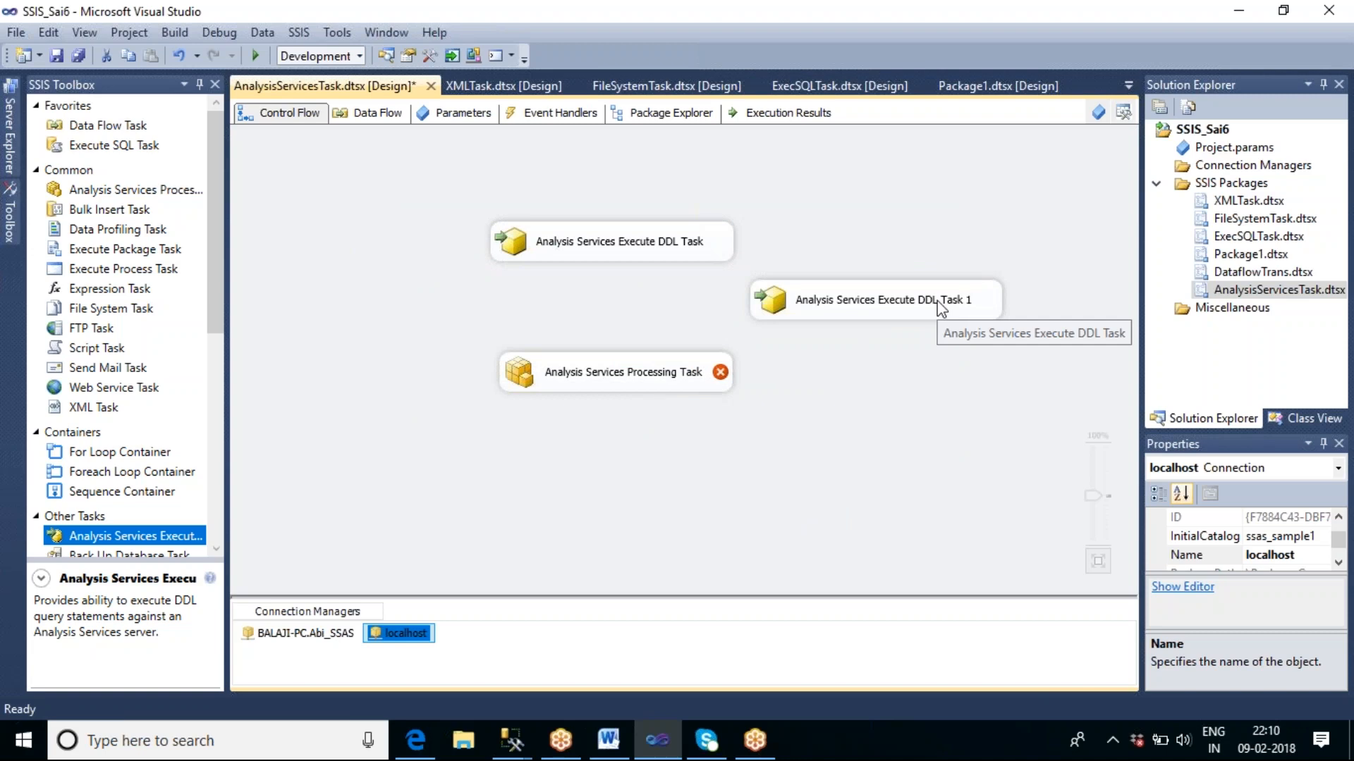
pyautogui.click(740, 441)
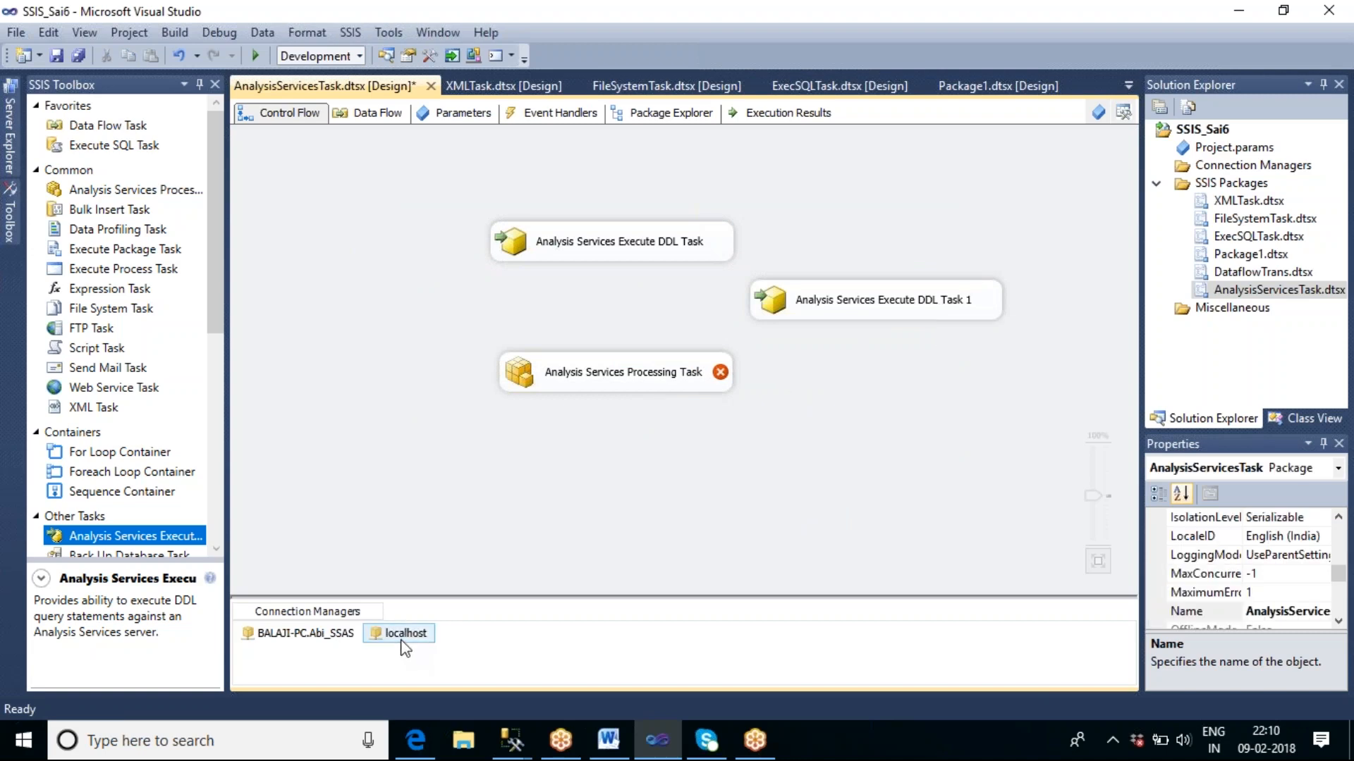
# Reopen the Analysis Services Processing Task's processing settings and select localhost as its connection manager.
pyautogui.doubleClick(622, 386)
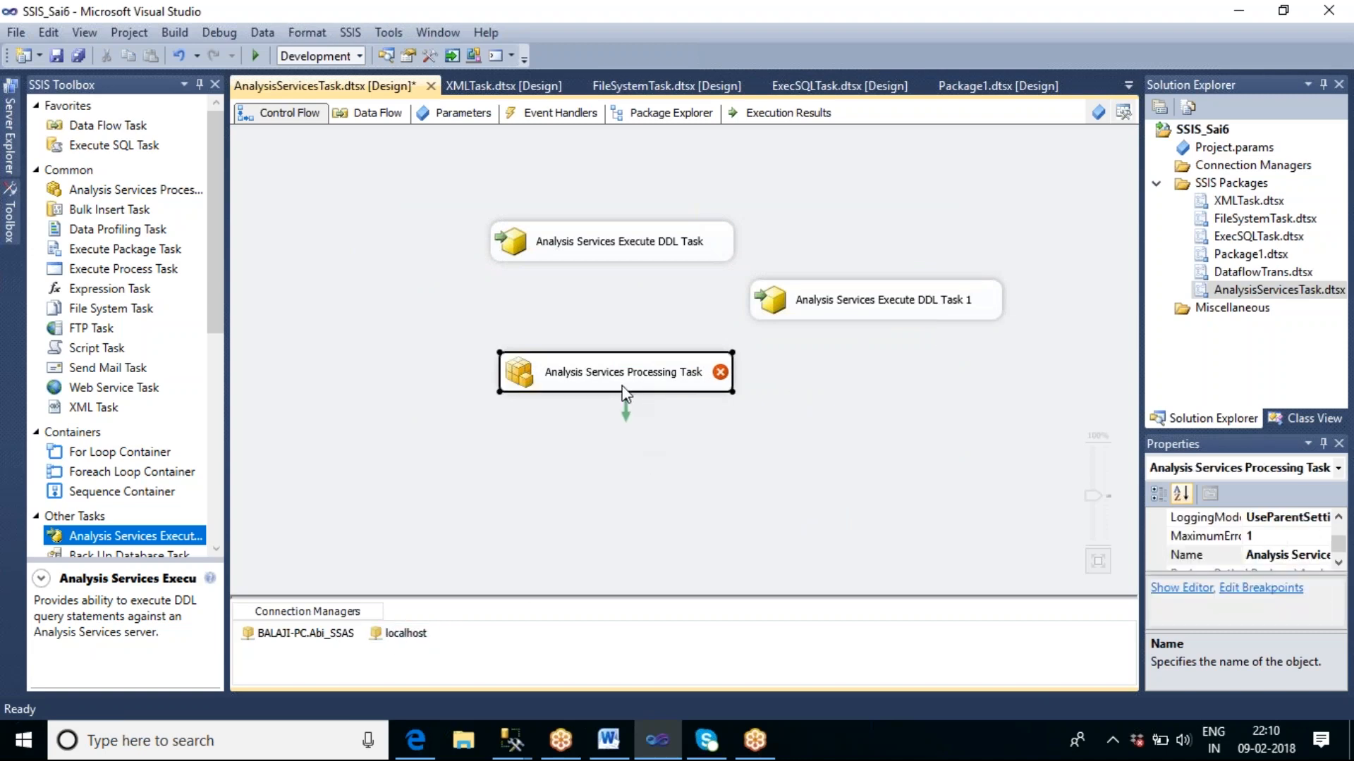
pyautogui.click(335, 155)
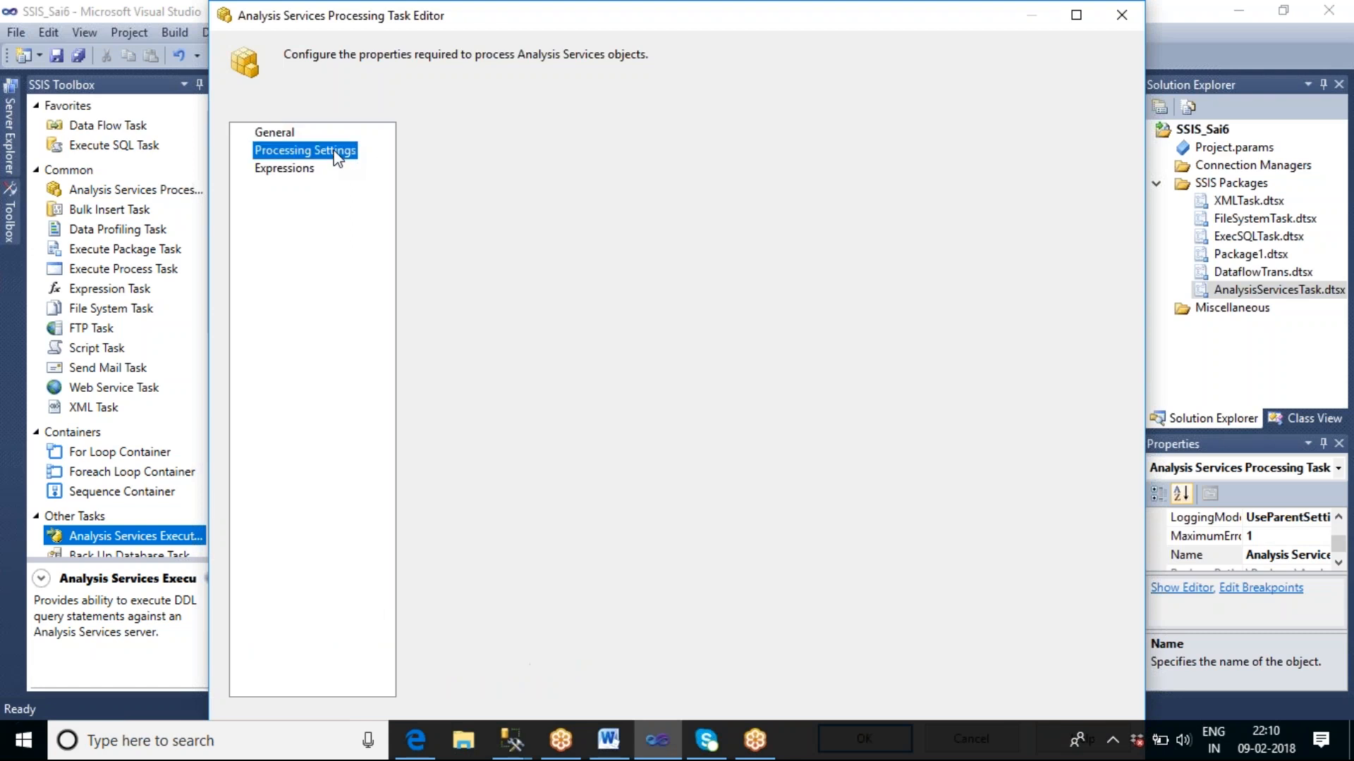
pyautogui.click(612, 166)
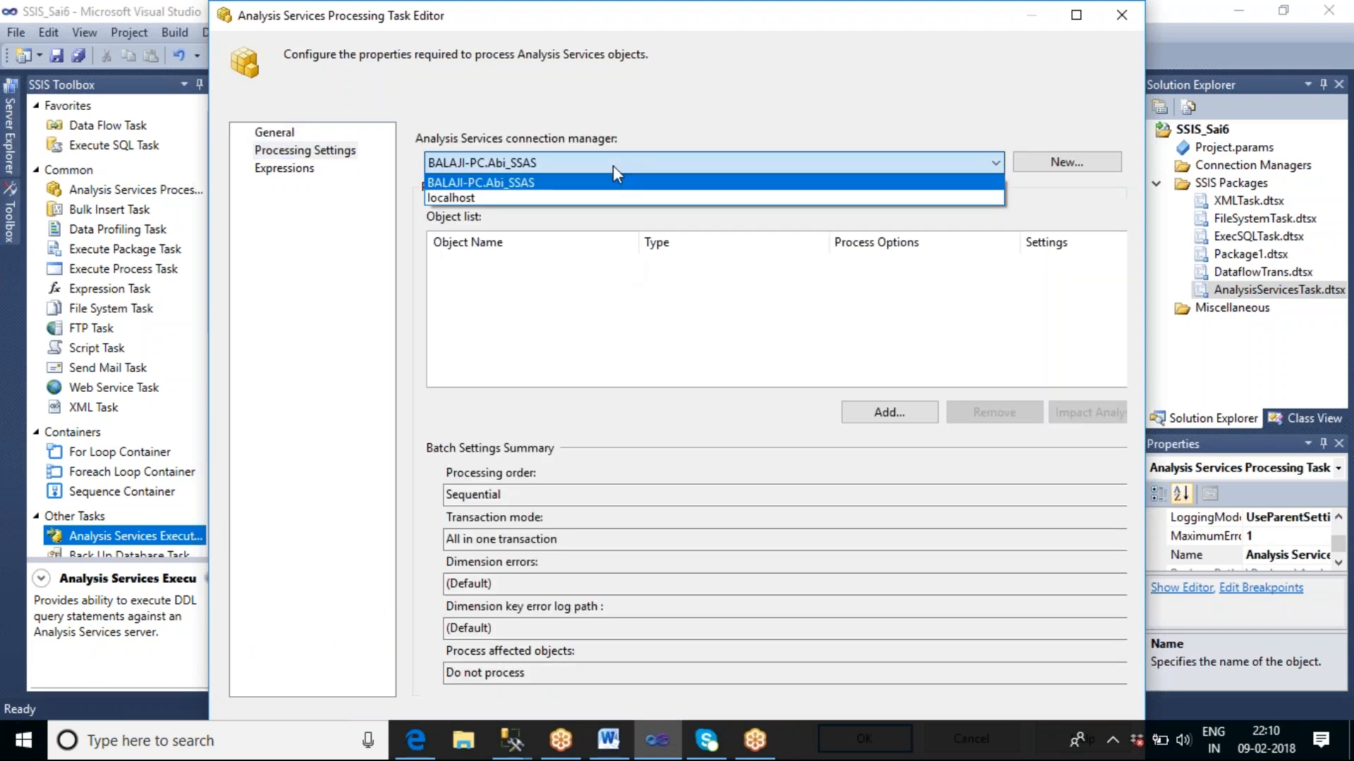
pyautogui.click(594, 192)
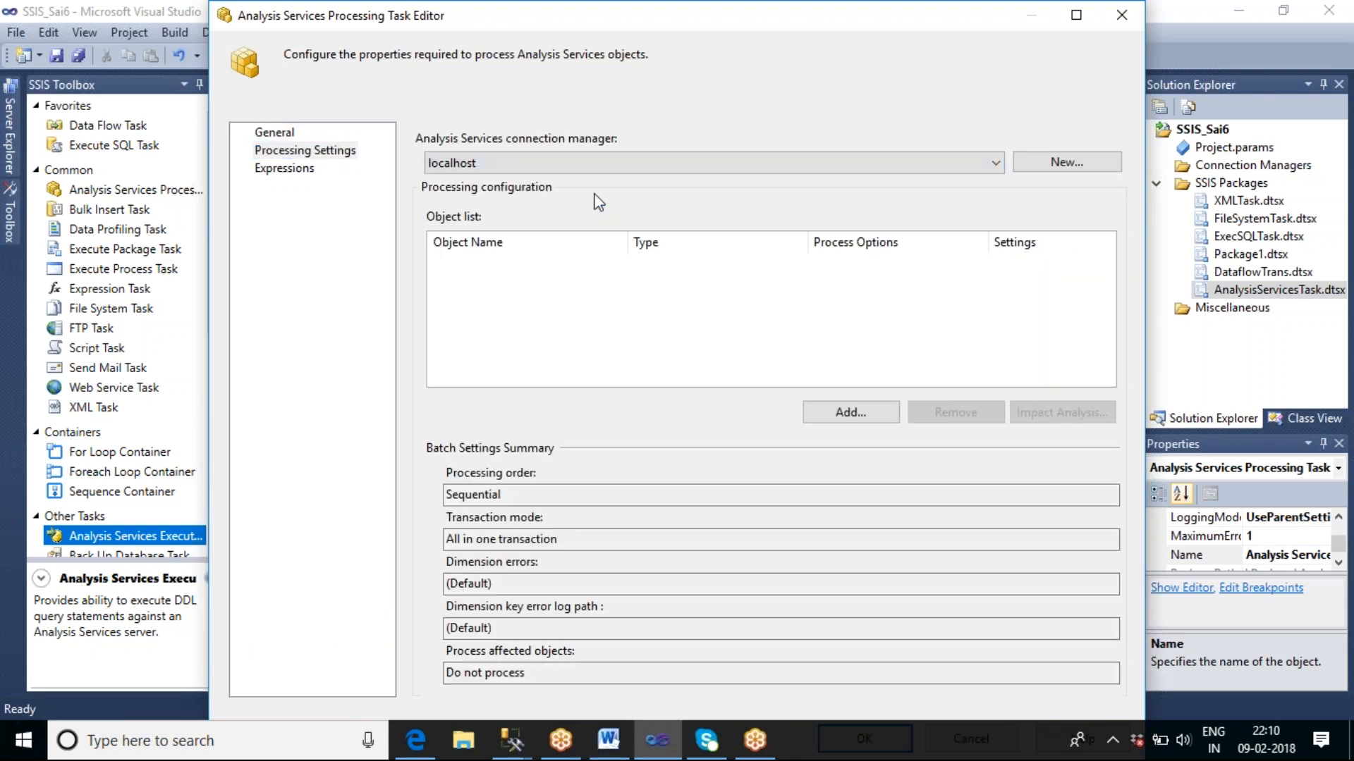
# Add Krishna_Cube from ssas_sample1's cubes to the task's list of objects to process and save the task.
pyautogui.click(849, 413)
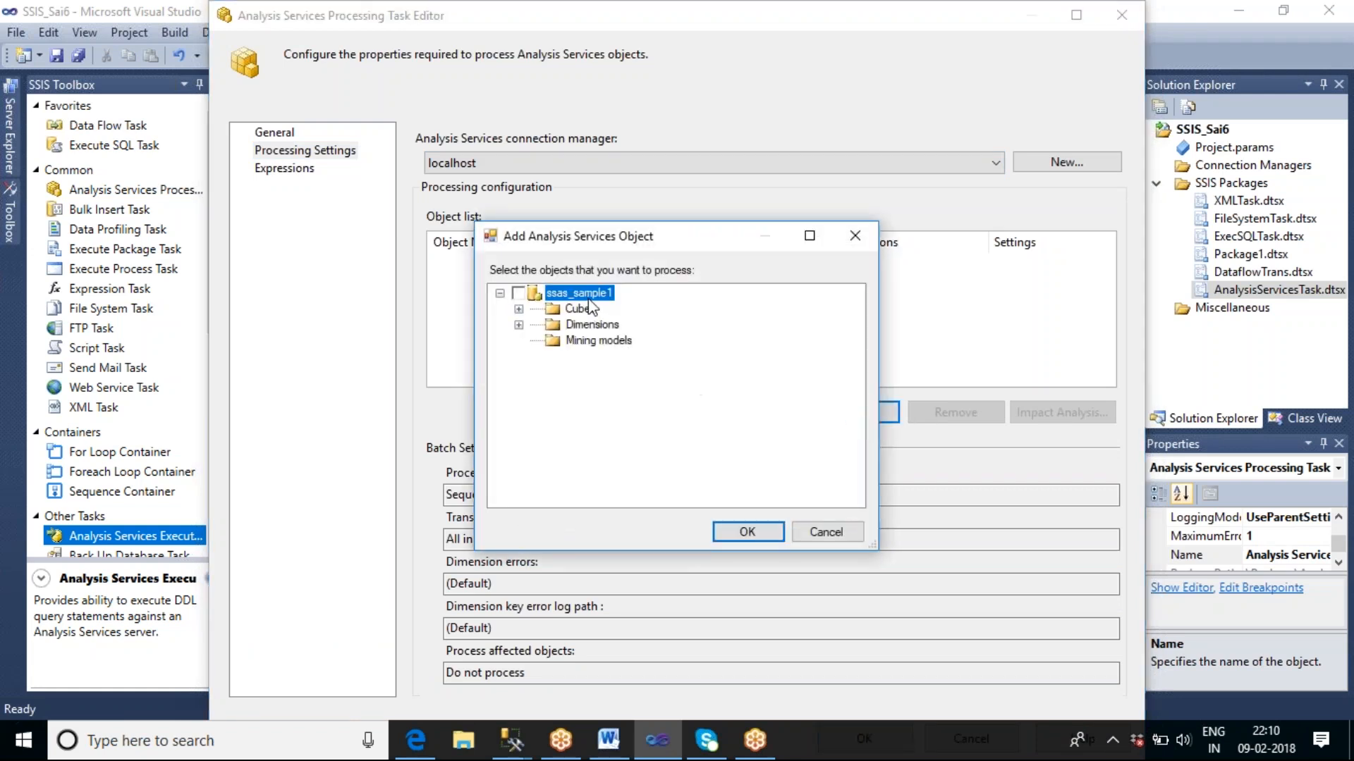
pyautogui.click(519, 310)
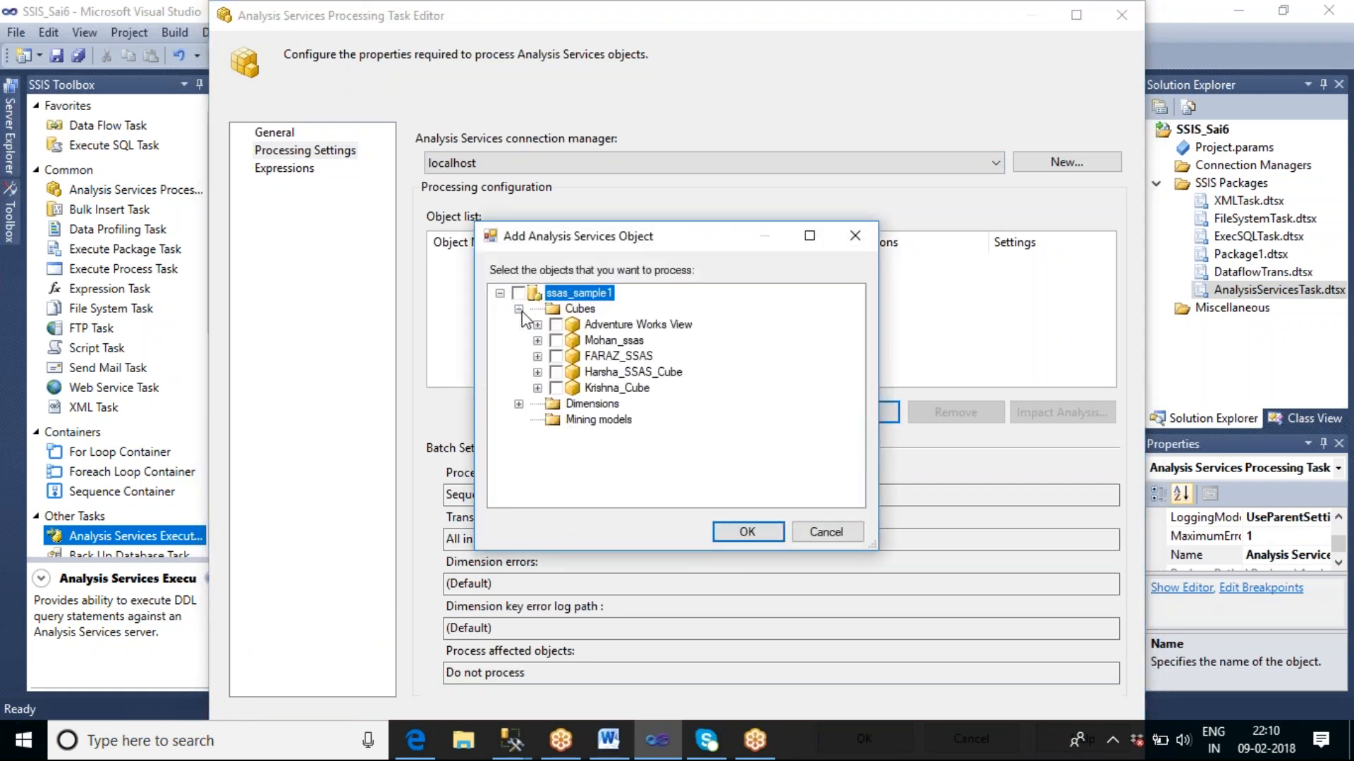
pyautogui.click(617, 387)
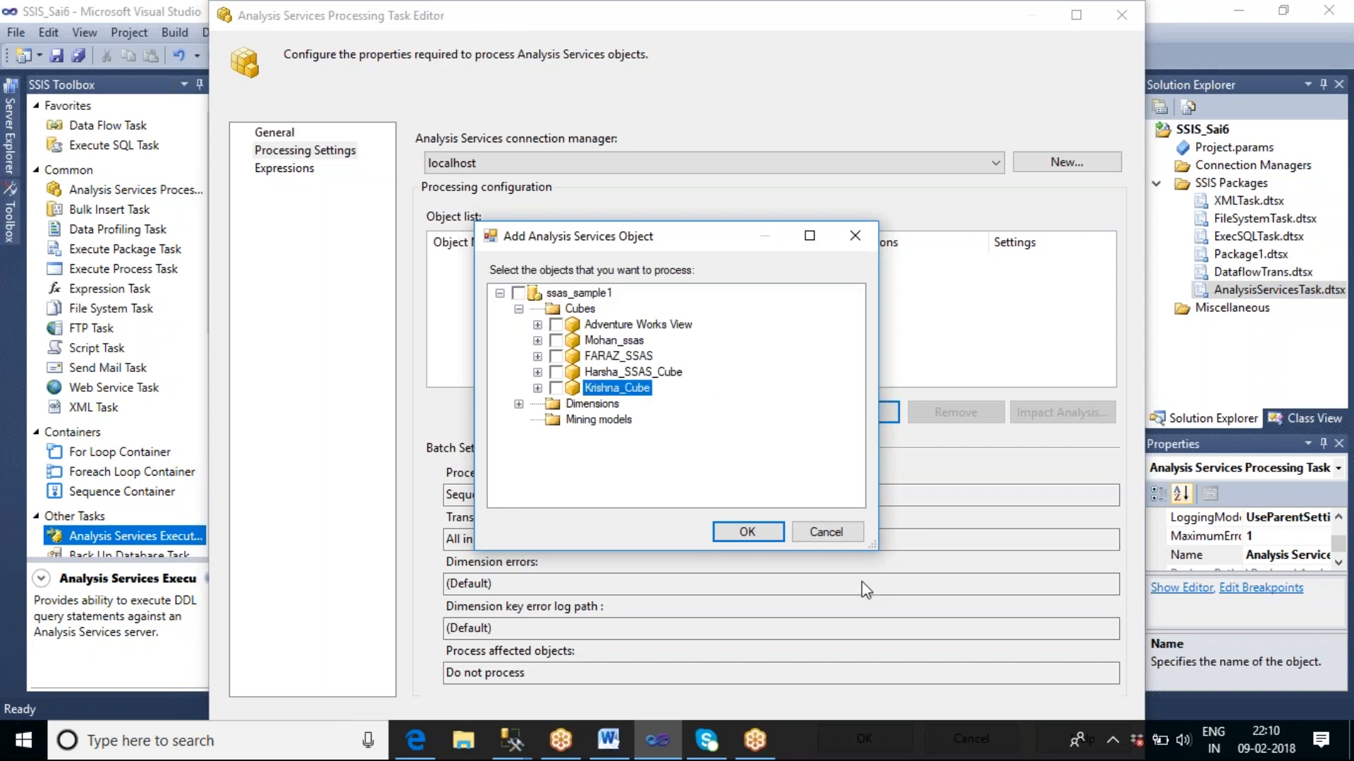
pyautogui.click(557, 388)
pyautogui.click(747, 532)
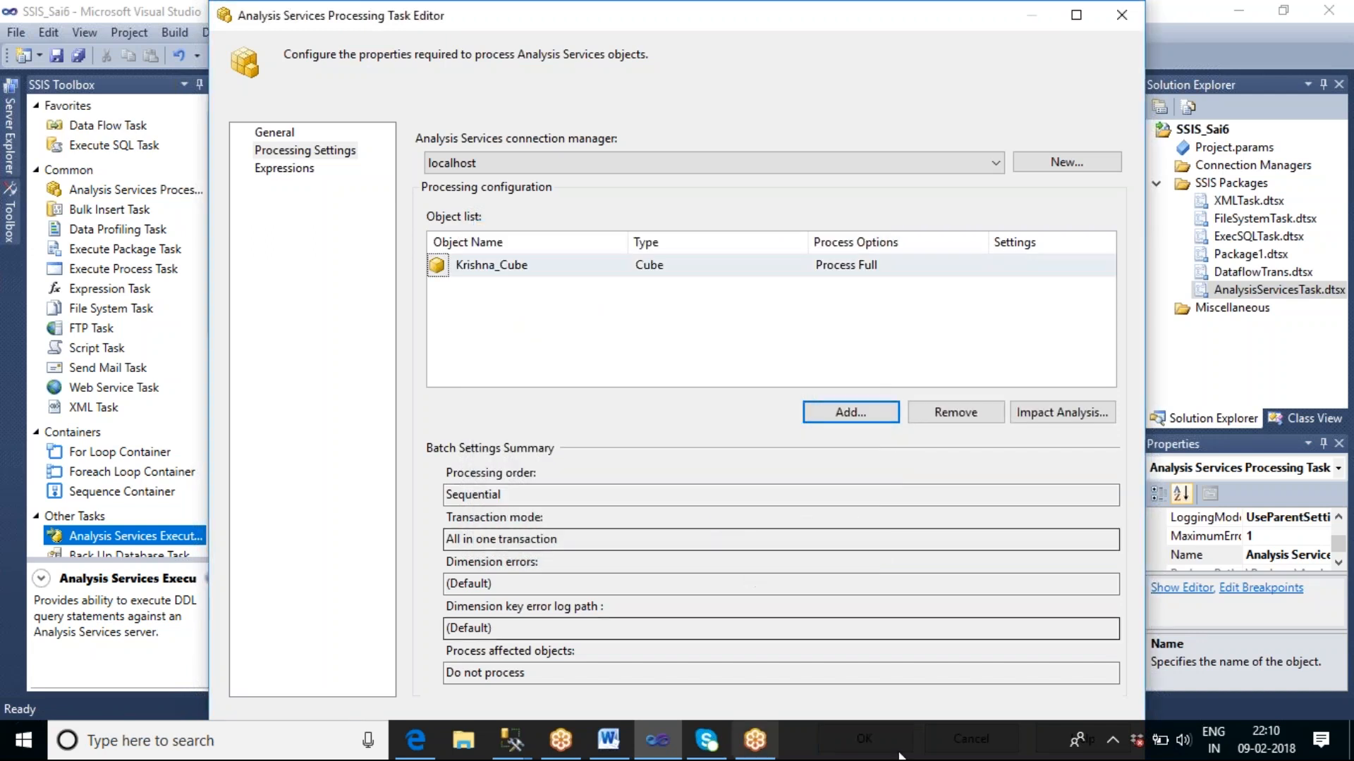
pyautogui.doubleClick(592, 14)
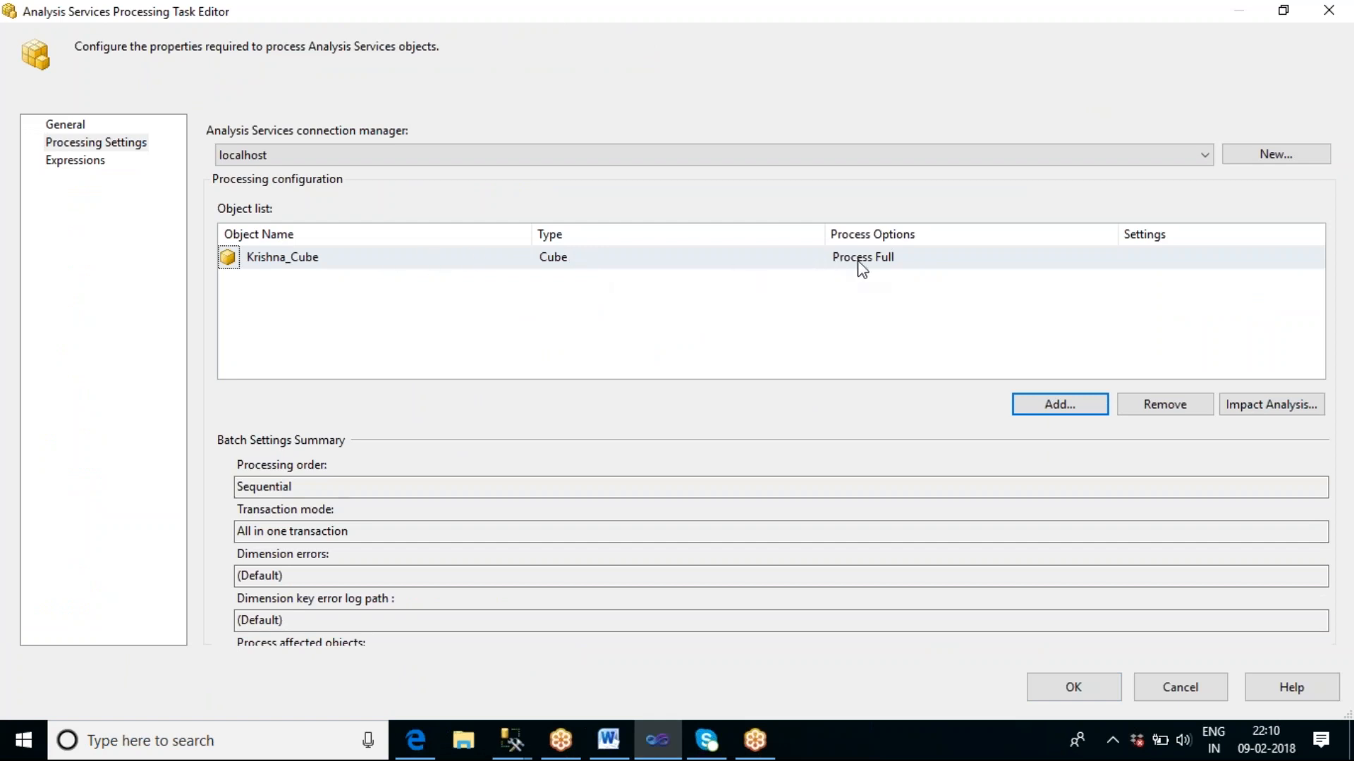
pyautogui.click(1080, 688)
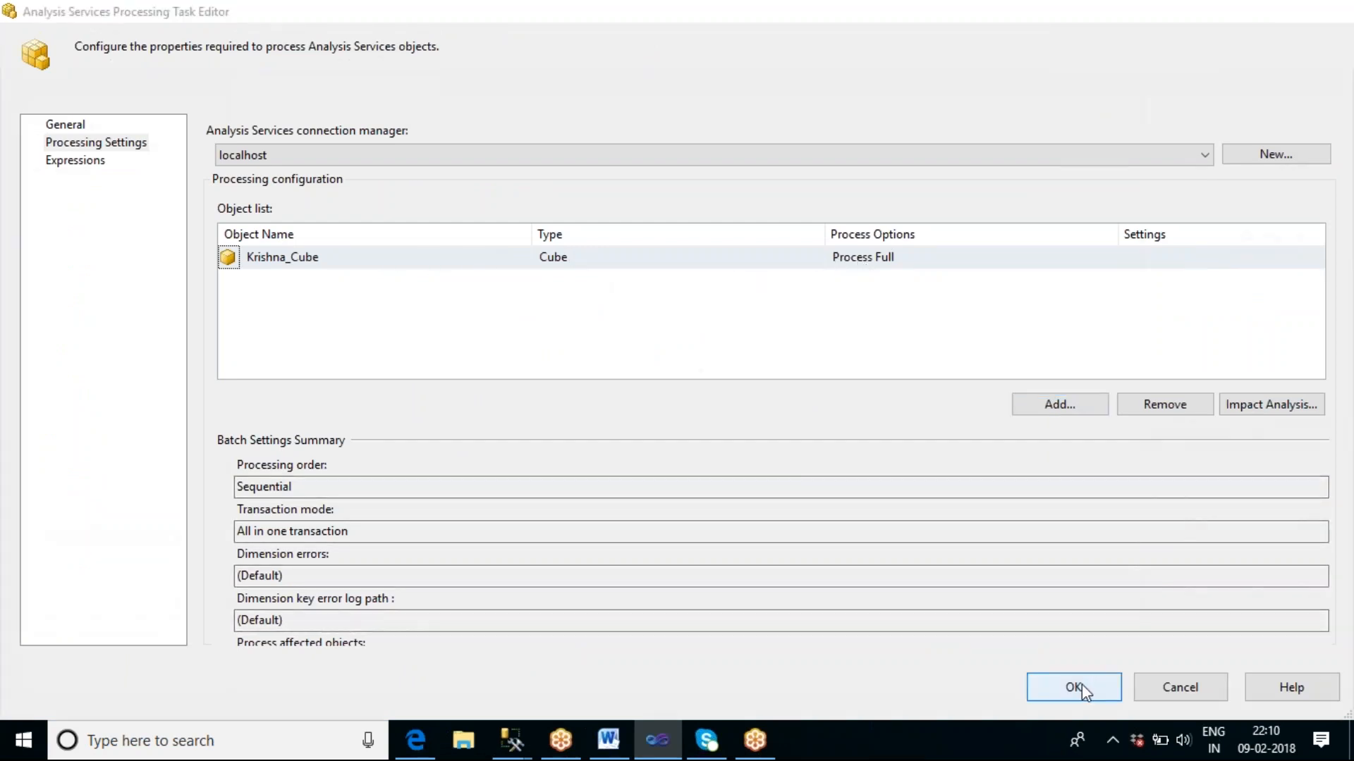
# Execute only the Analysis Services Processing Task.
pyautogui.click(848, 466)
pyautogui.rightClick(688, 387)
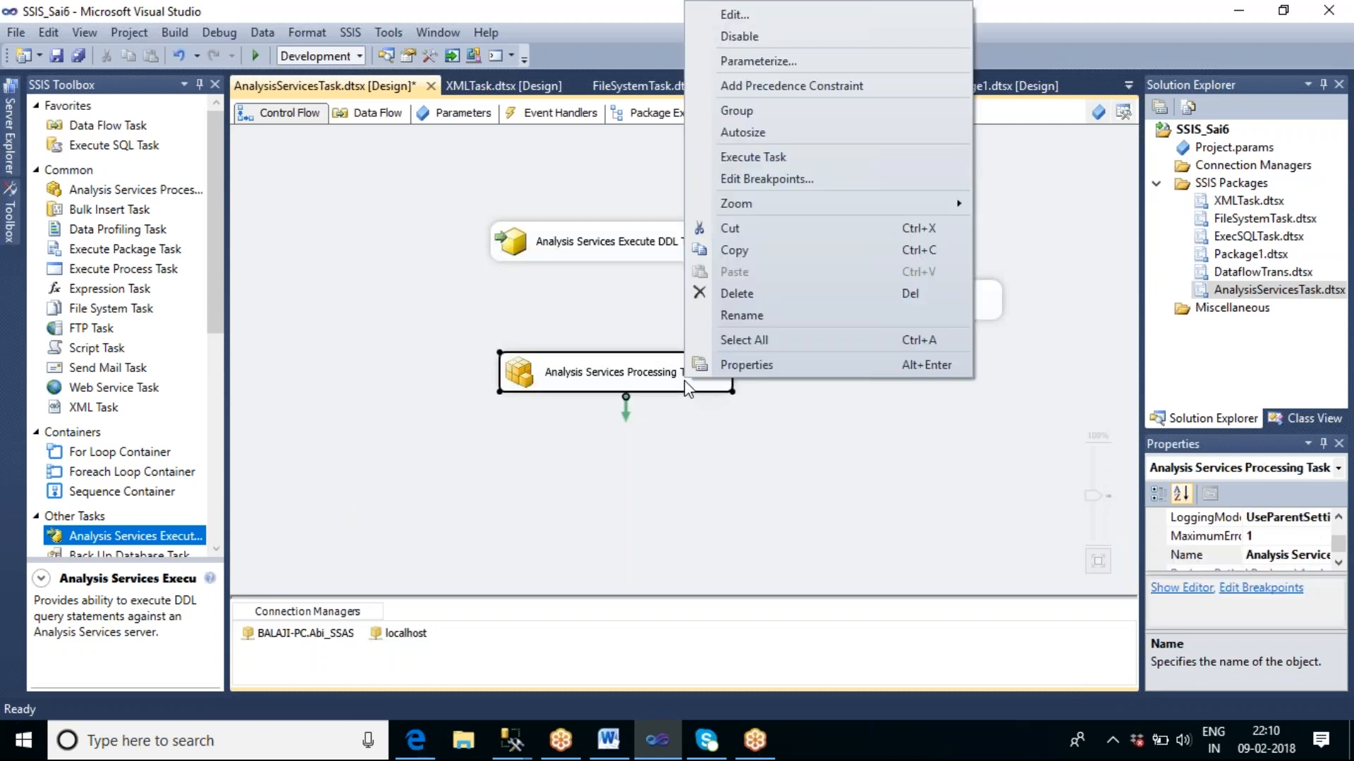
pyautogui.click(768, 165)
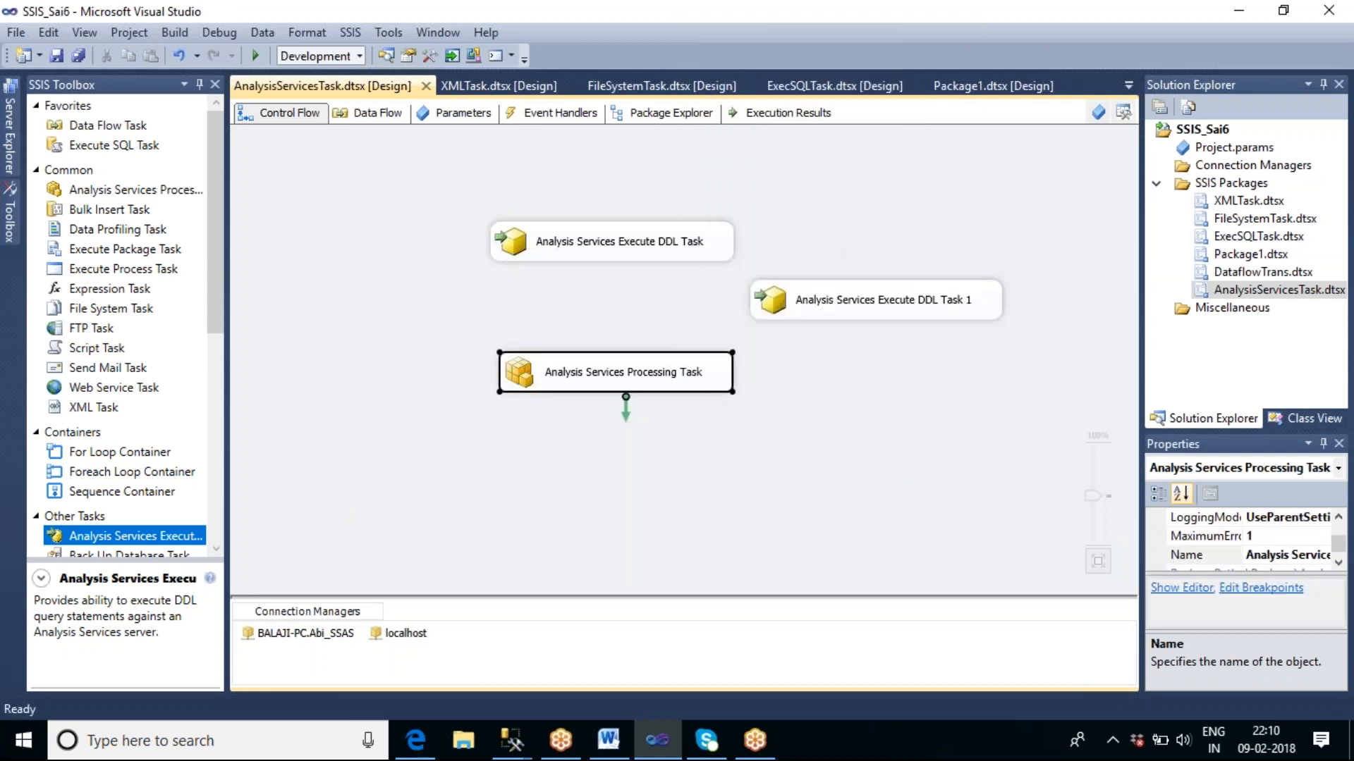
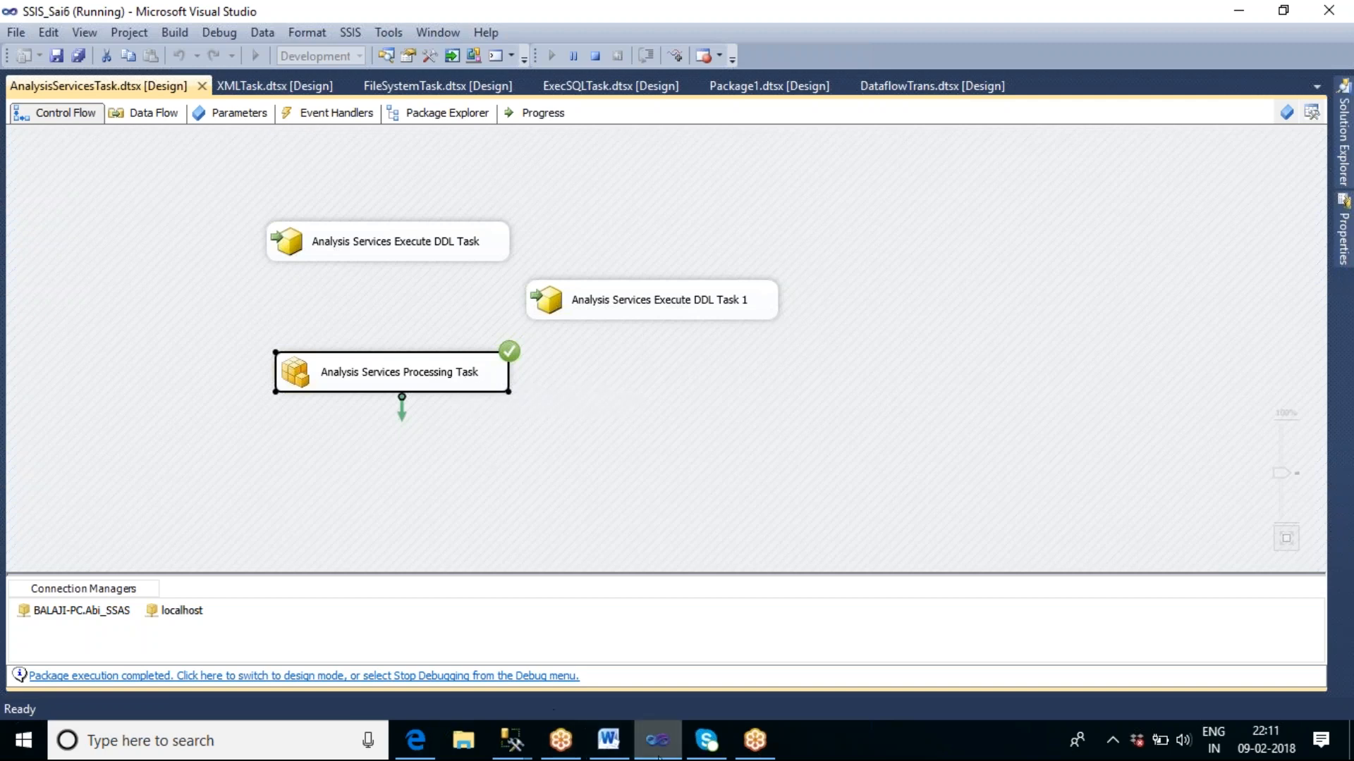
# Switch to SQL Server Management Studio and open Krishna_Cube from the ssas_sample1 database's cubes for browsing.
pyautogui.moveTo(511, 744)
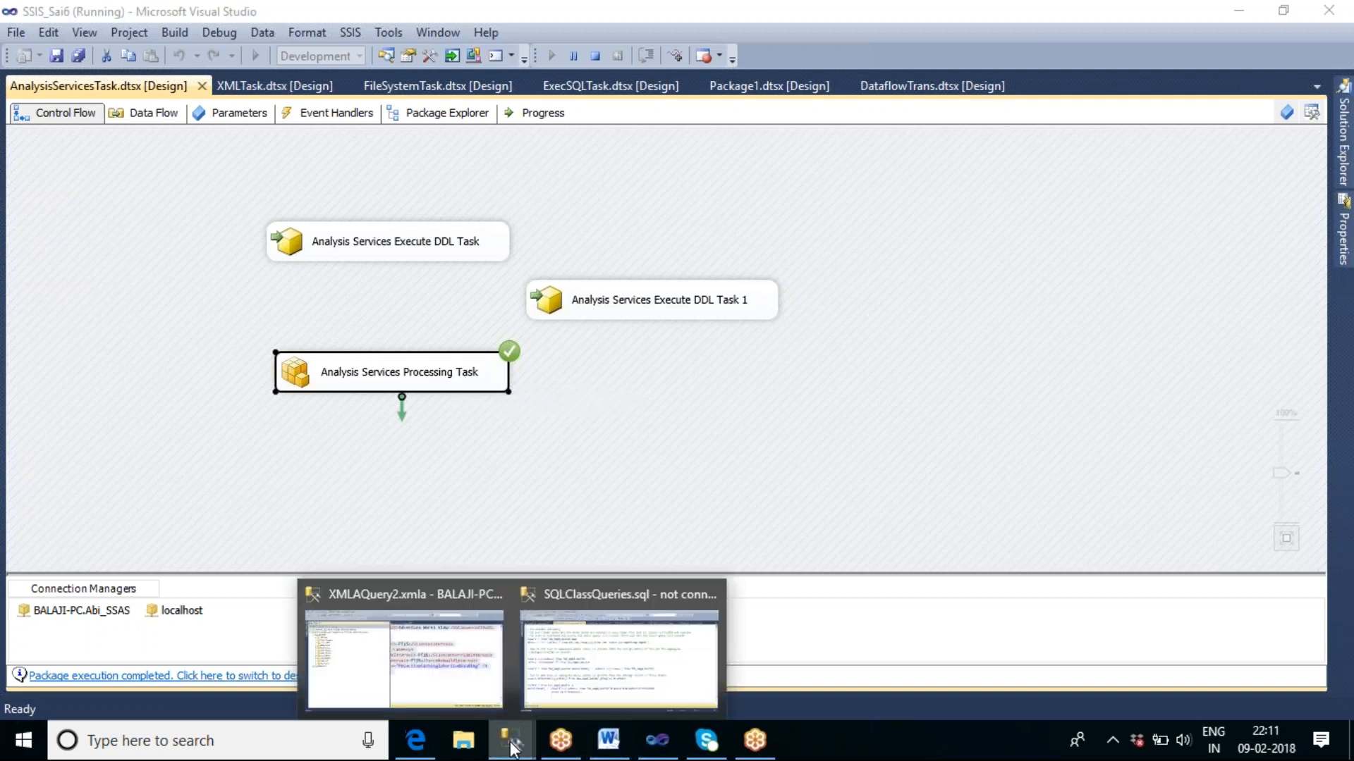
pyautogui.click(455, 680)
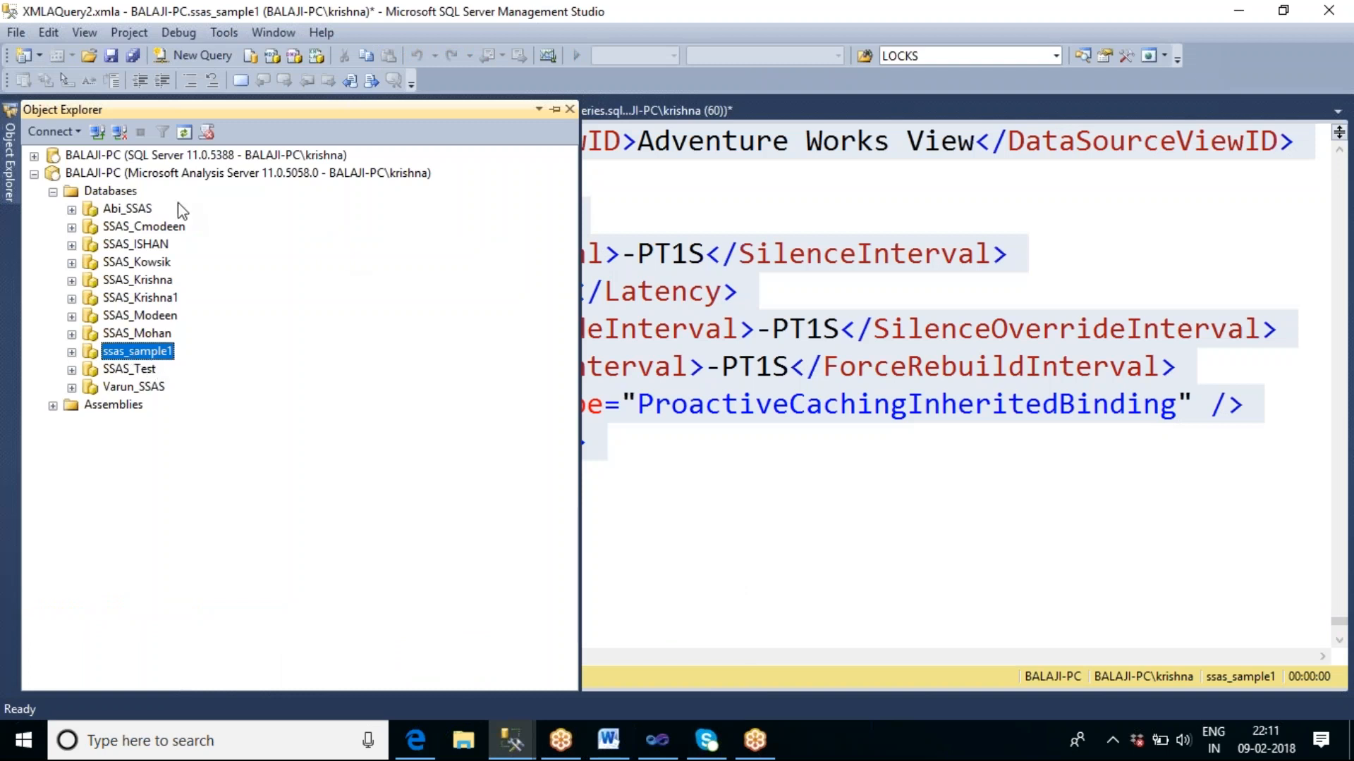
pyautogui.click(72, 352)
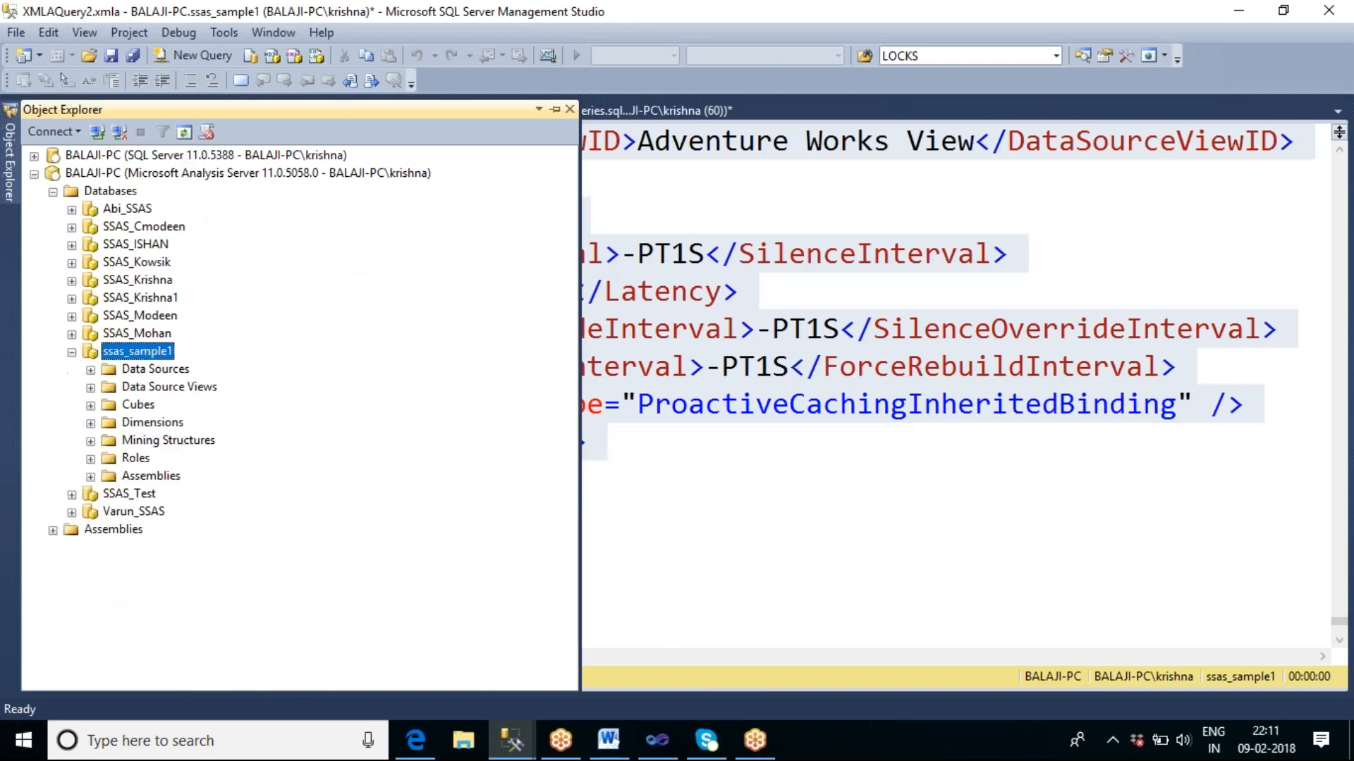
pyautogui.click(90, 407)
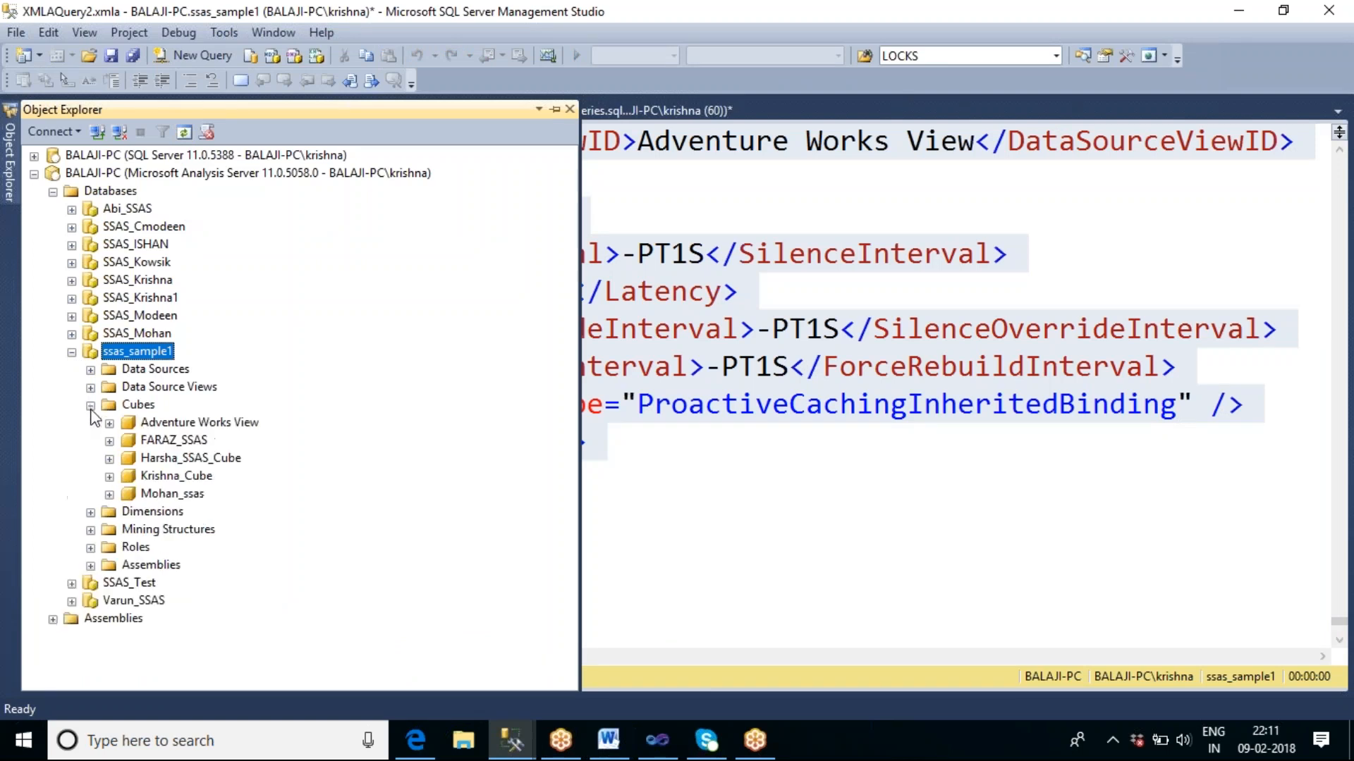
pyautogui.rightClick(176, 478)
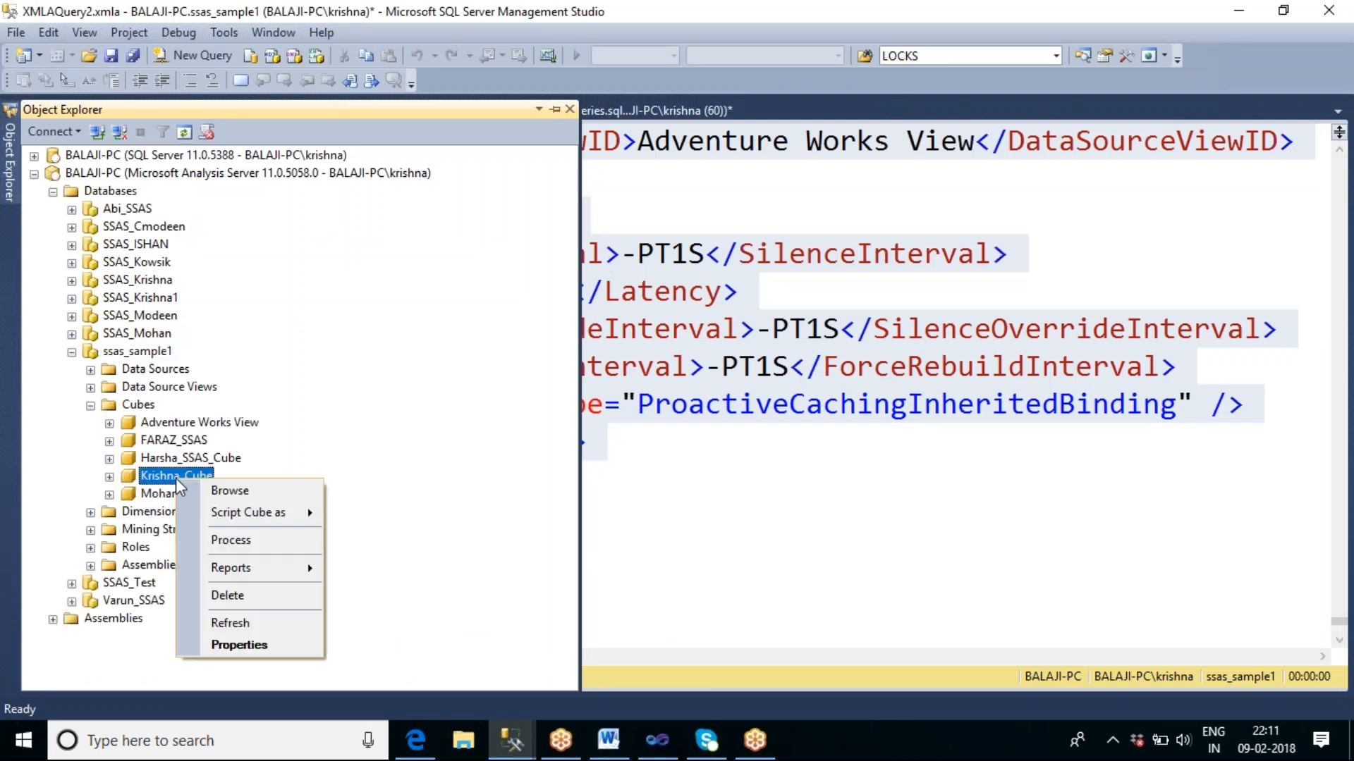
pyautogui.click(230, 492)
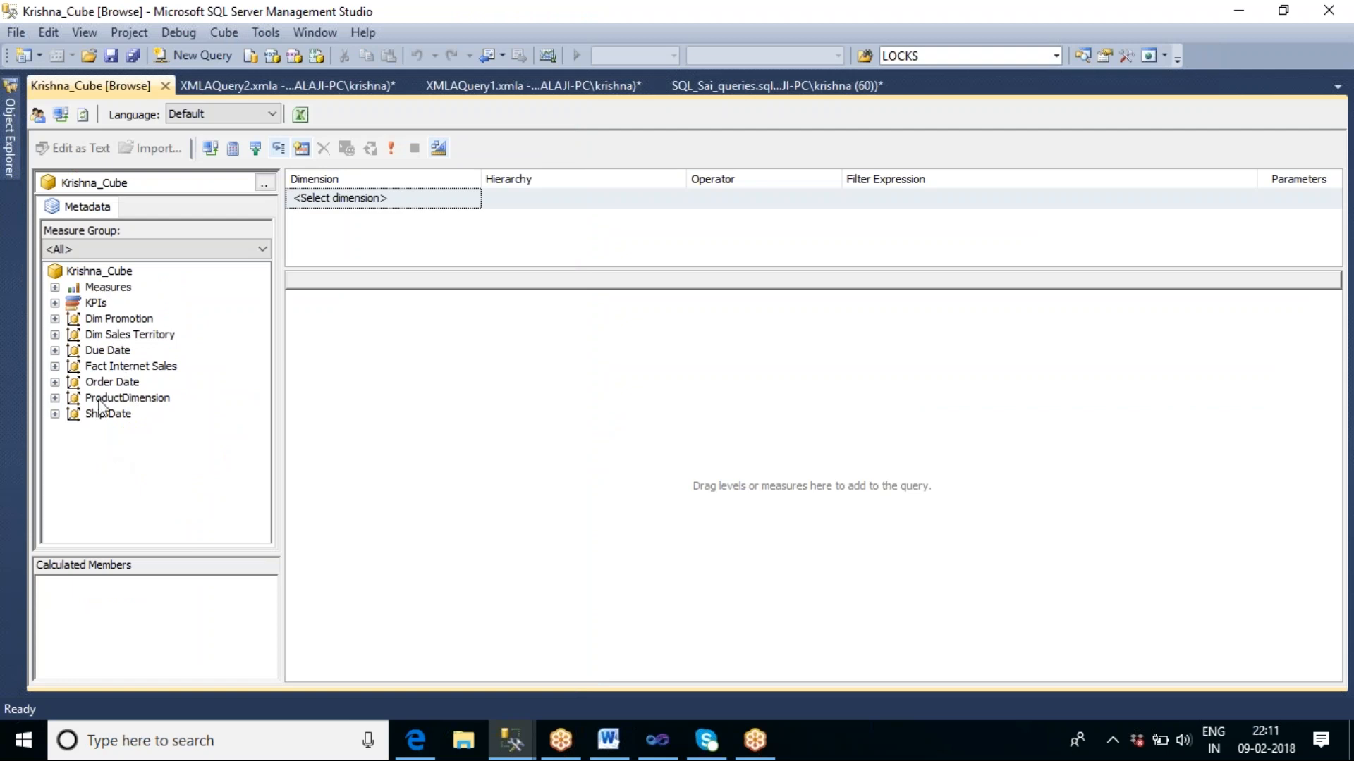
# Add the Sales Amount measure from Fact Internal Sales to the cube query and widen its column to show the full value.
pyautogui.click(54, 287)
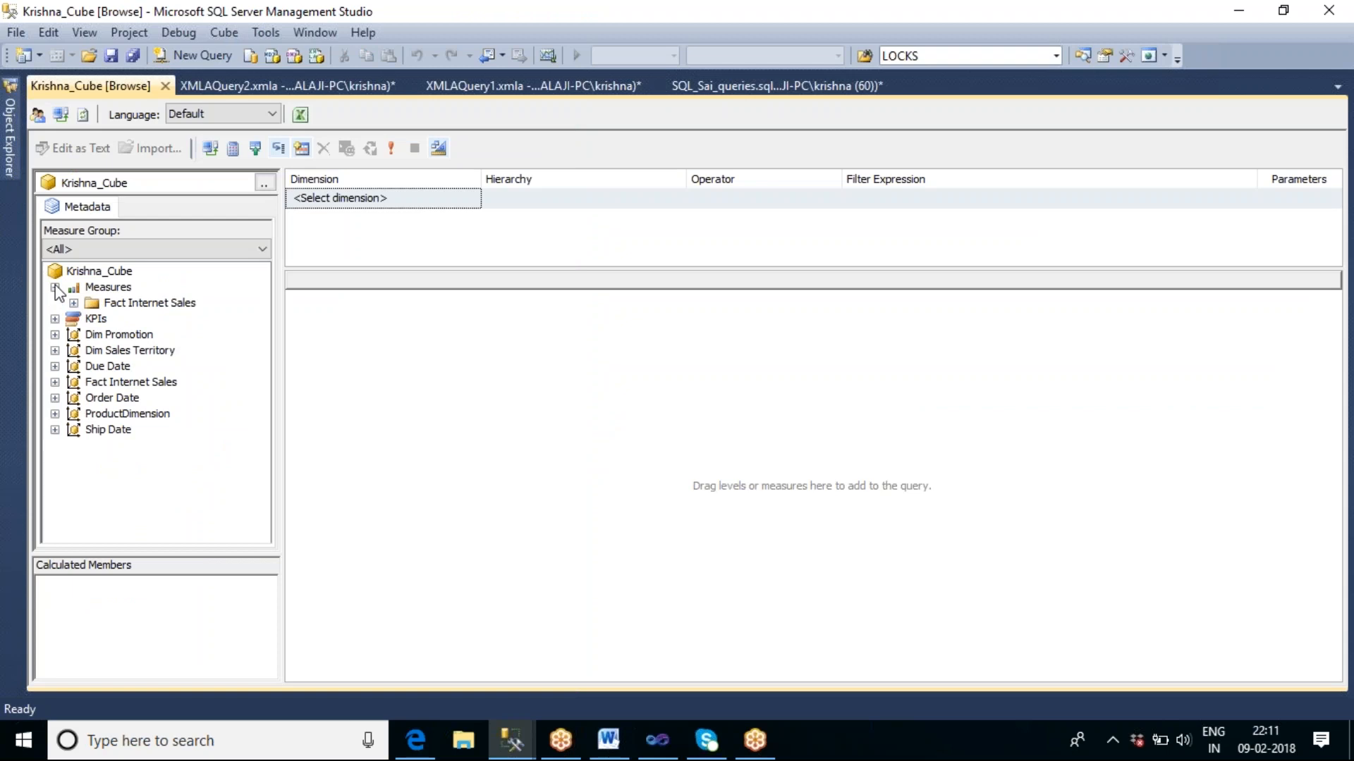
pyautogui.click(73, 304)
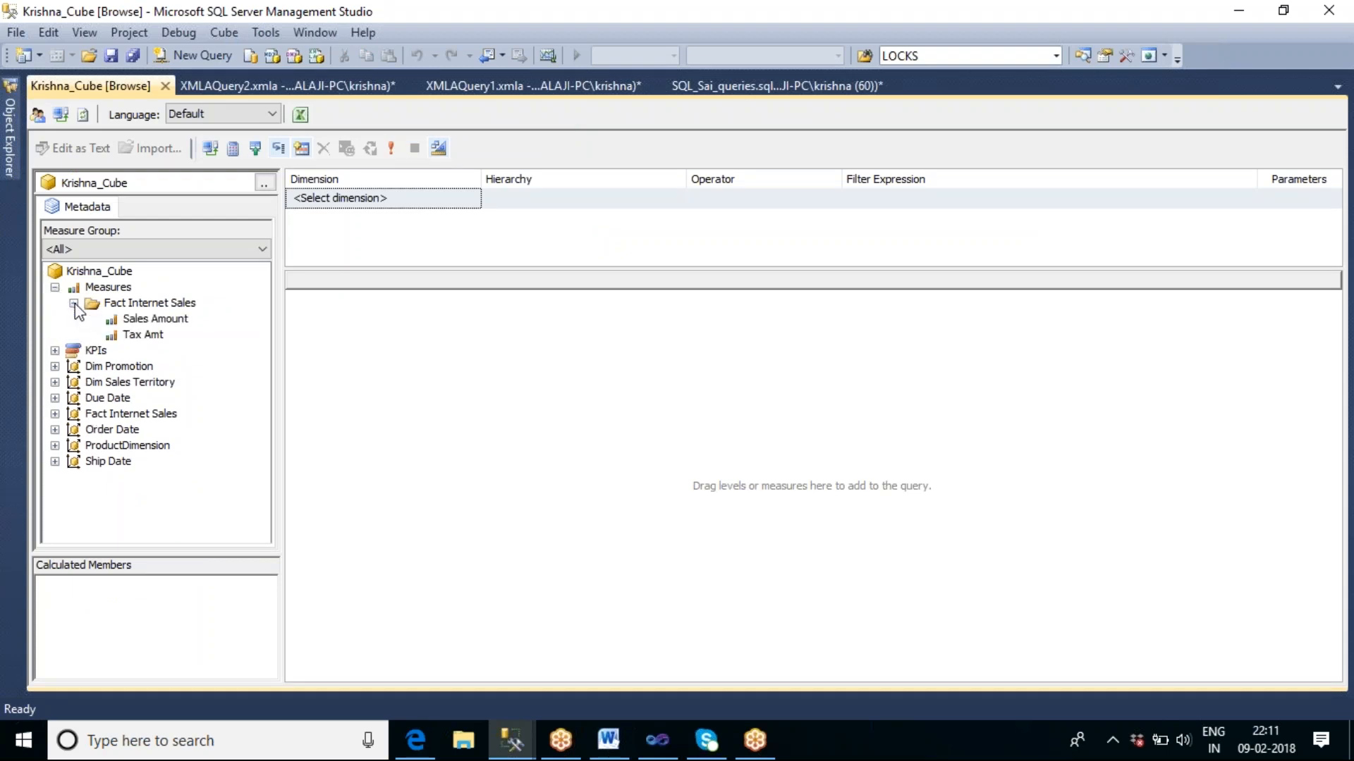
pyautogui.click(144, 319)
pyautogui.moveTo(155, 319); pyautogui.dragTo(409, 330)
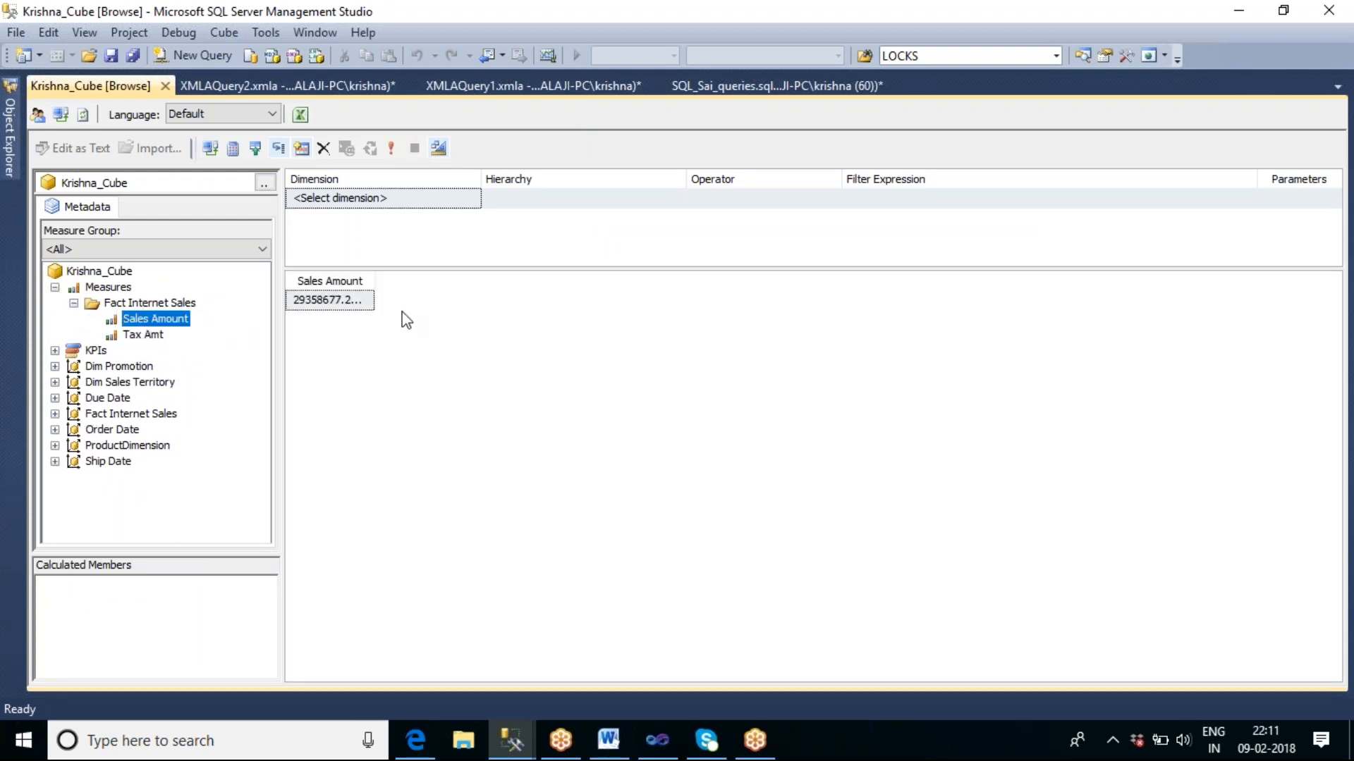
pyautogui.moveTo(375, 282); pyautogui.dragTo(435, 286)
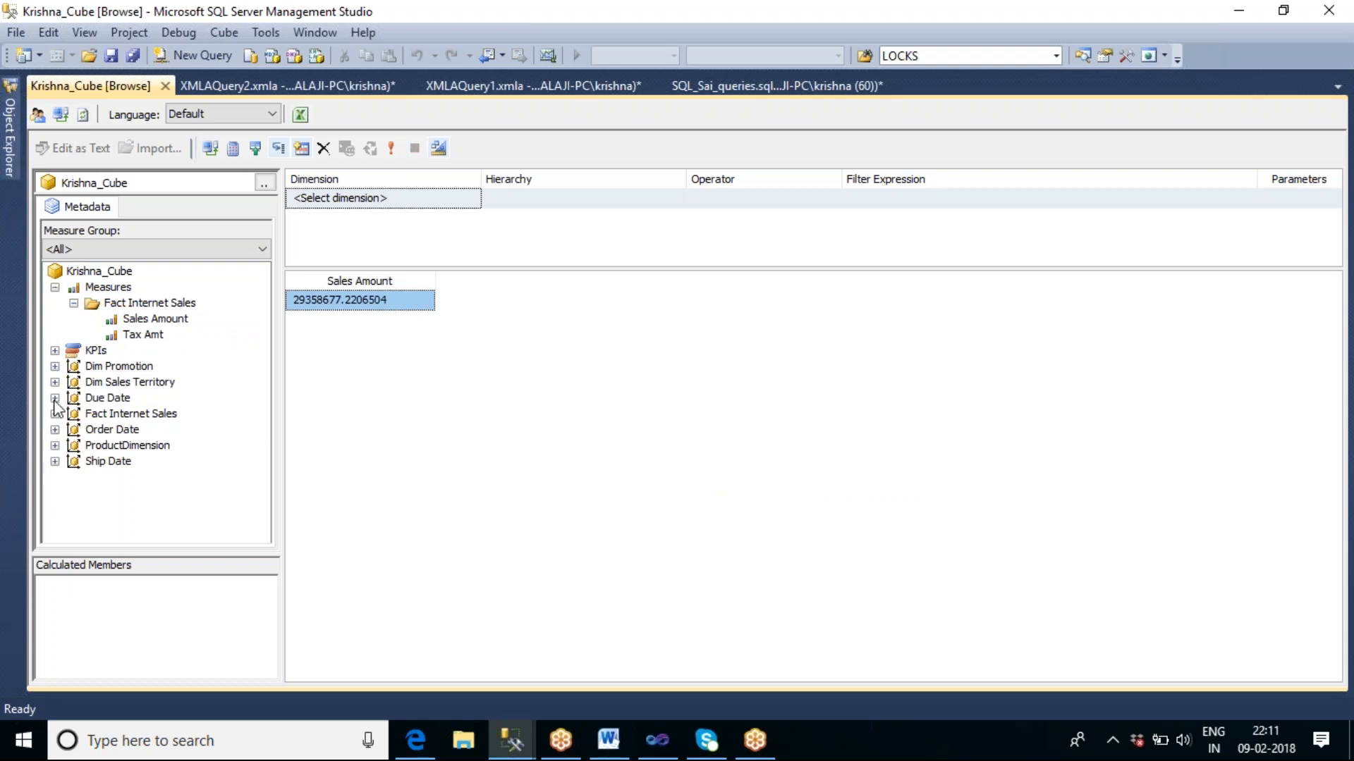
# Break the sales down by Order Date's Calendar Year, Calendar Semester, Calendar Quarter and English Month Name, and collapse the metadata tree.
pyautogui.click(55, 429)
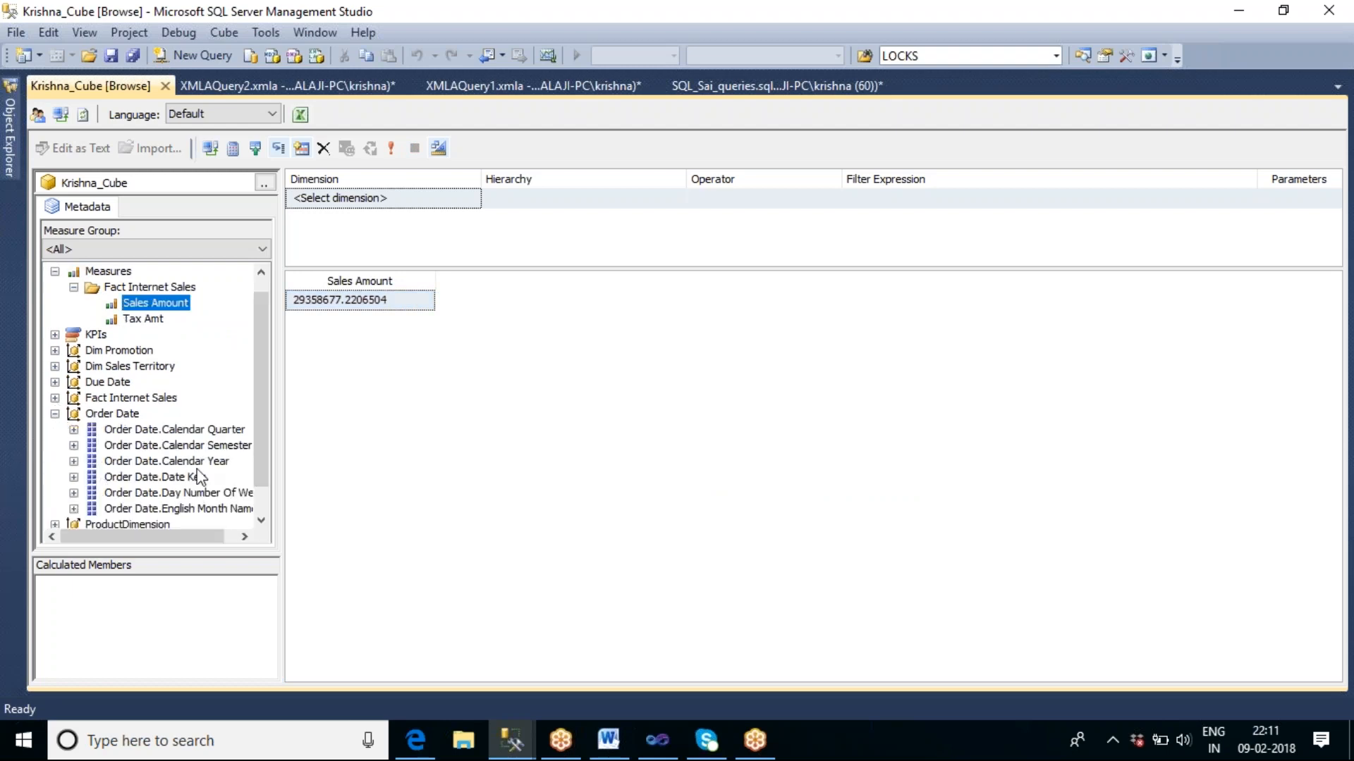
pyautogui.moveTo(186, 461); pyautogui.dragTo(332, 296)
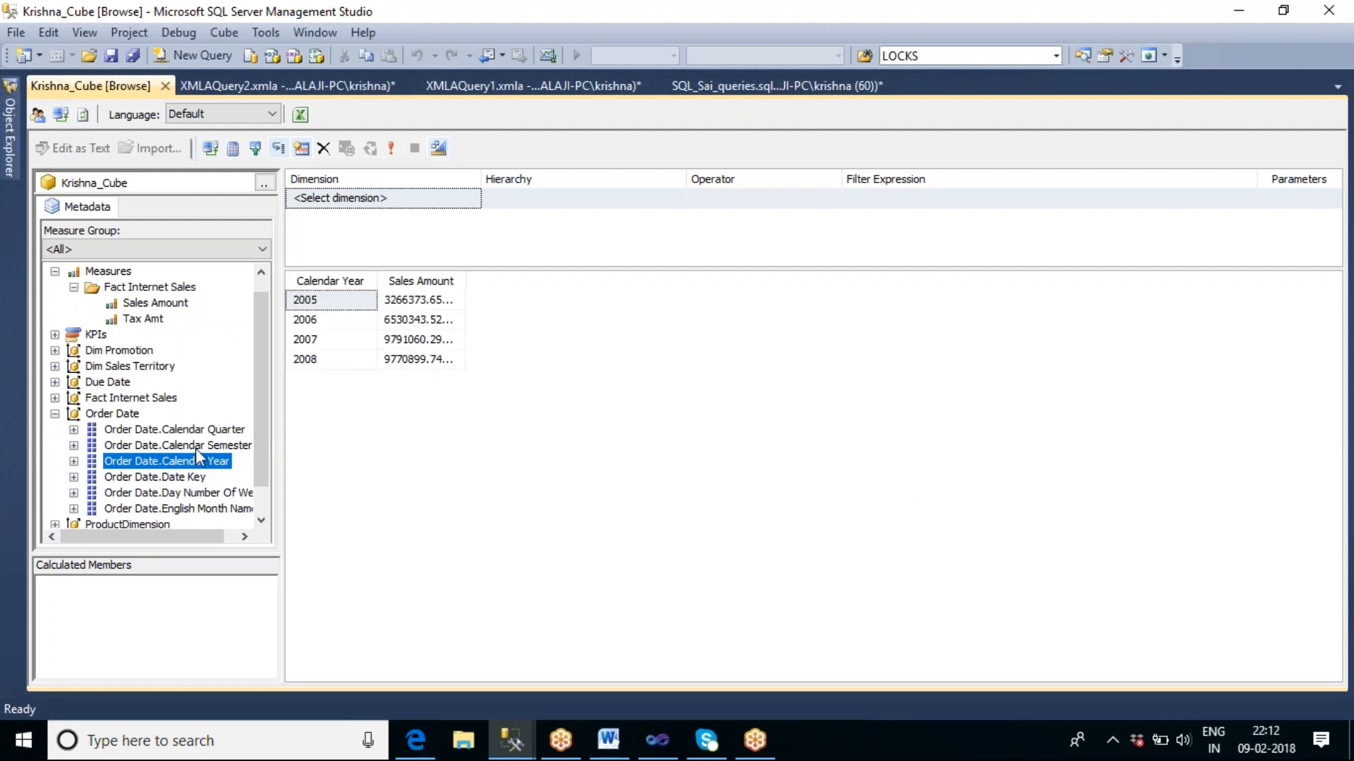
pyautogui.click(135, 445)
pyautogui.moveTo(136, 447); pyautogui.dragTo(423, 317)
pyautogui.moveTo(188, 431); pyautogui.dragTo(526, 331)
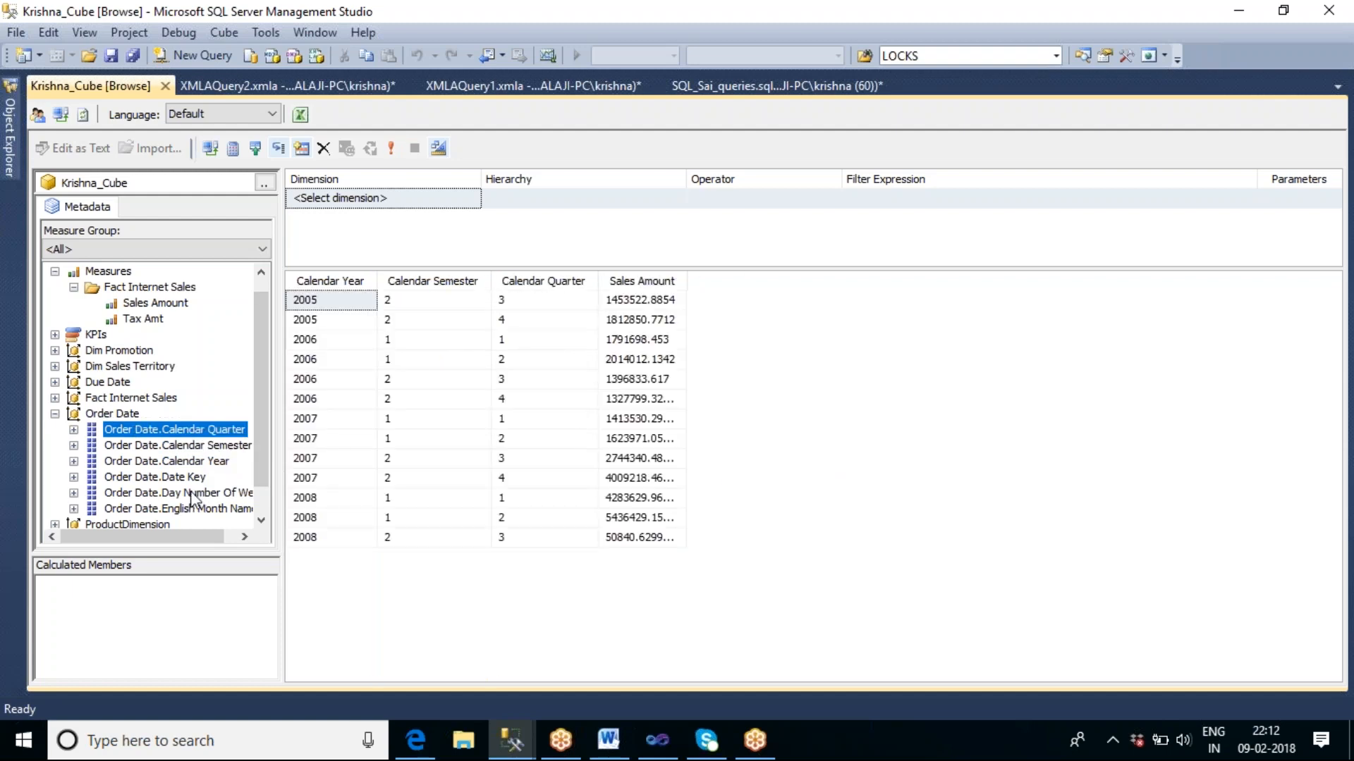
pyautogui.moveTo(203, 514); pyautogui.dragTo(603, 338)
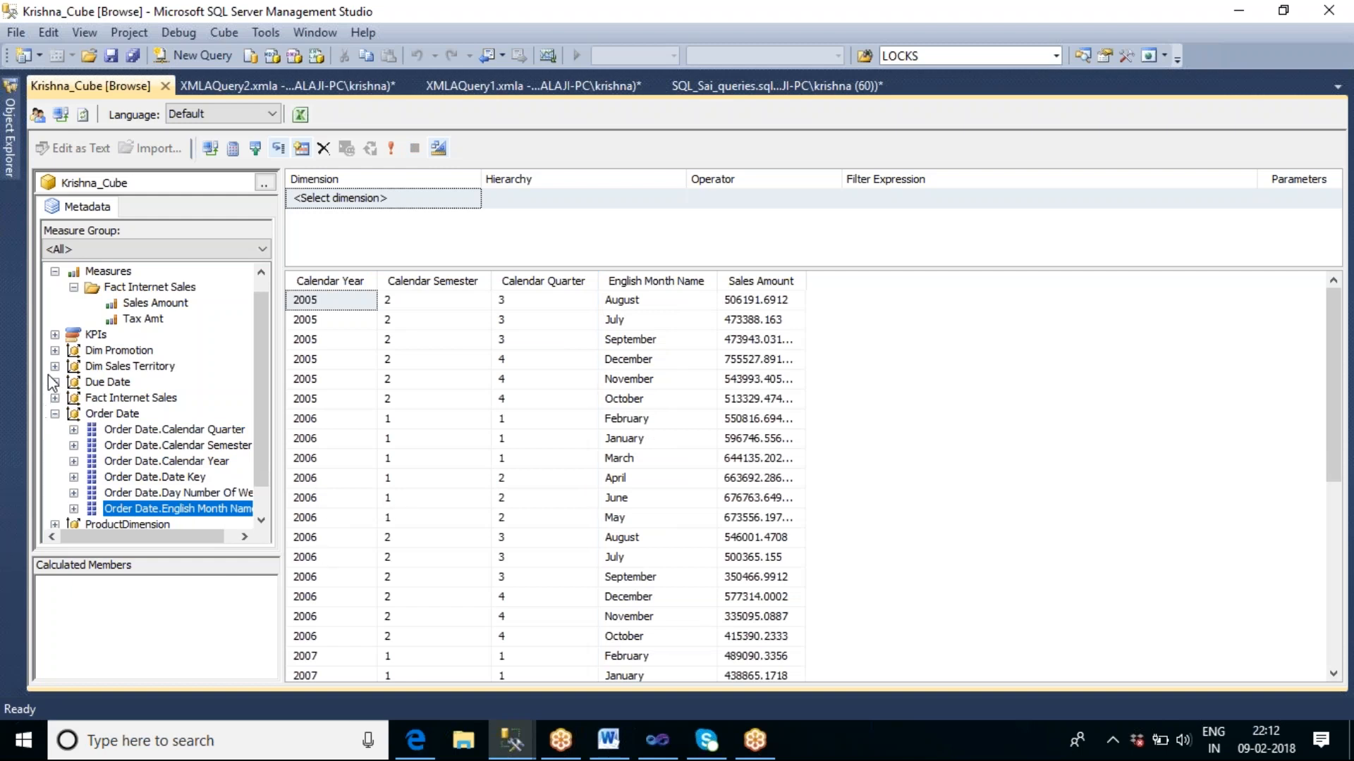
pyautogui.click(55, 414)
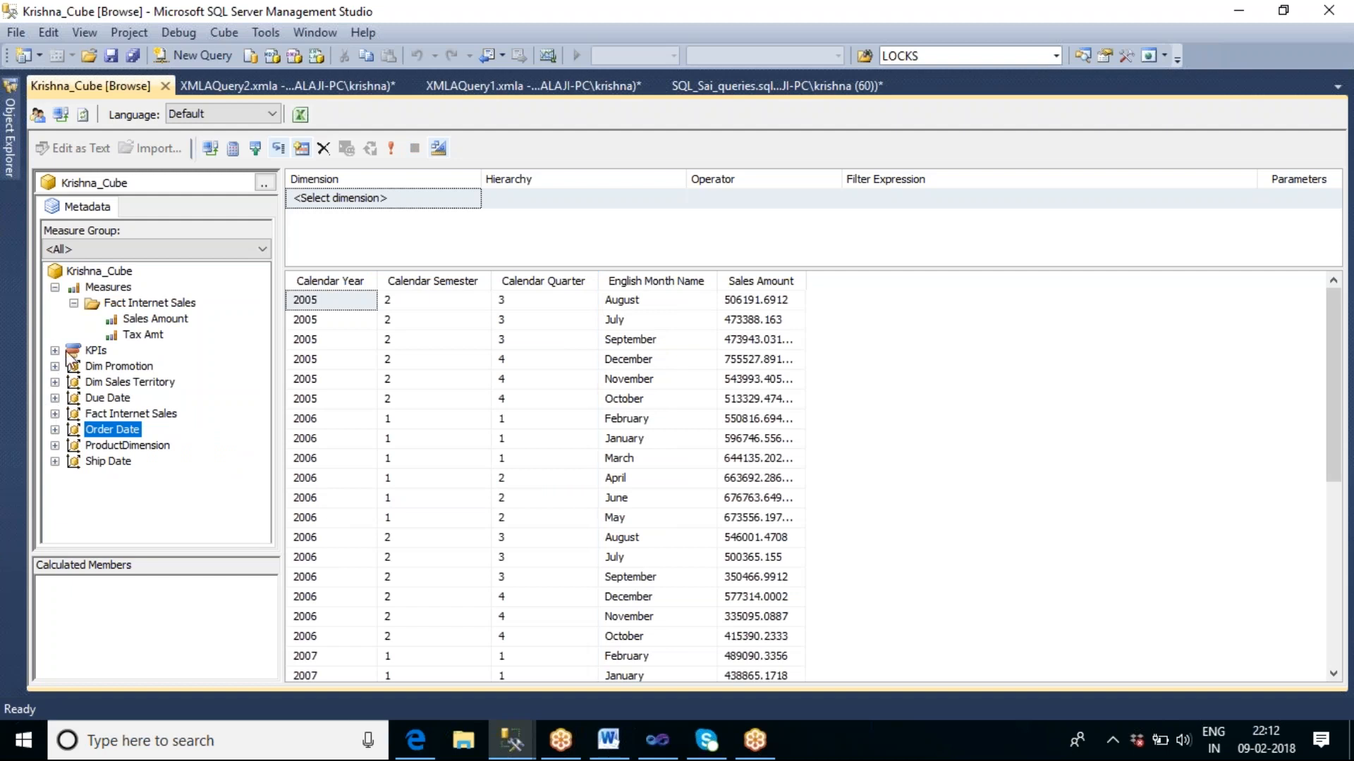
pyautogui.click(55, 287)
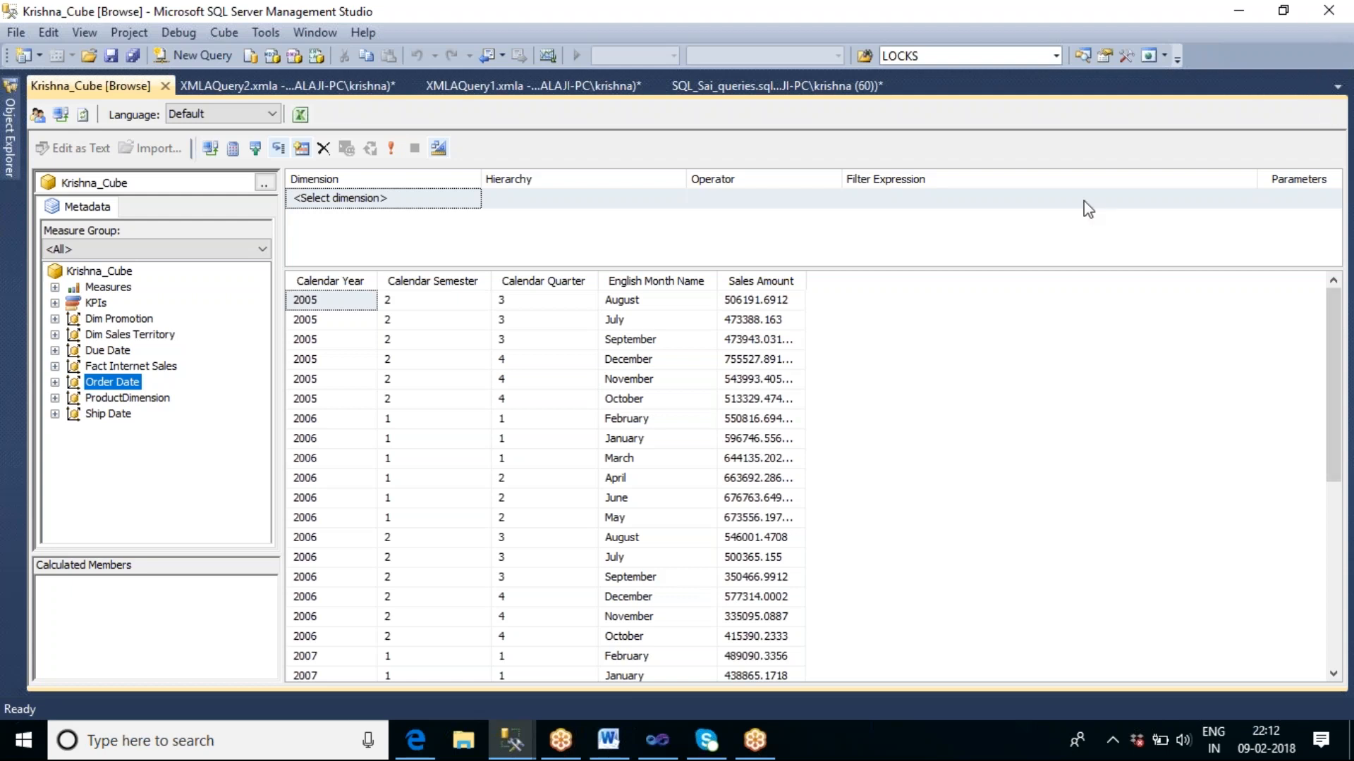
# Return to the SSIS_Sai6 project in Visual Studio and stop debugging the package.
pyautogui.click(1250, 10)
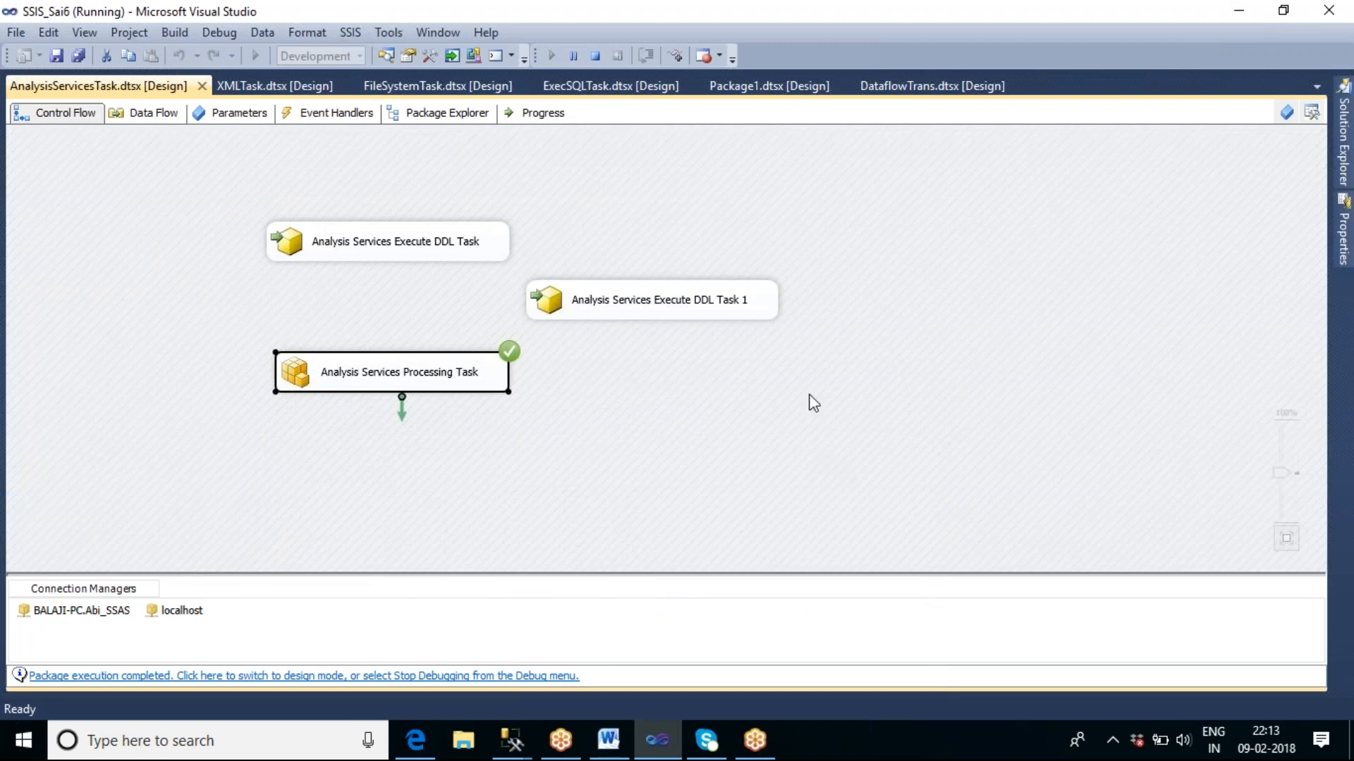
pyautogui.click(602, 57)
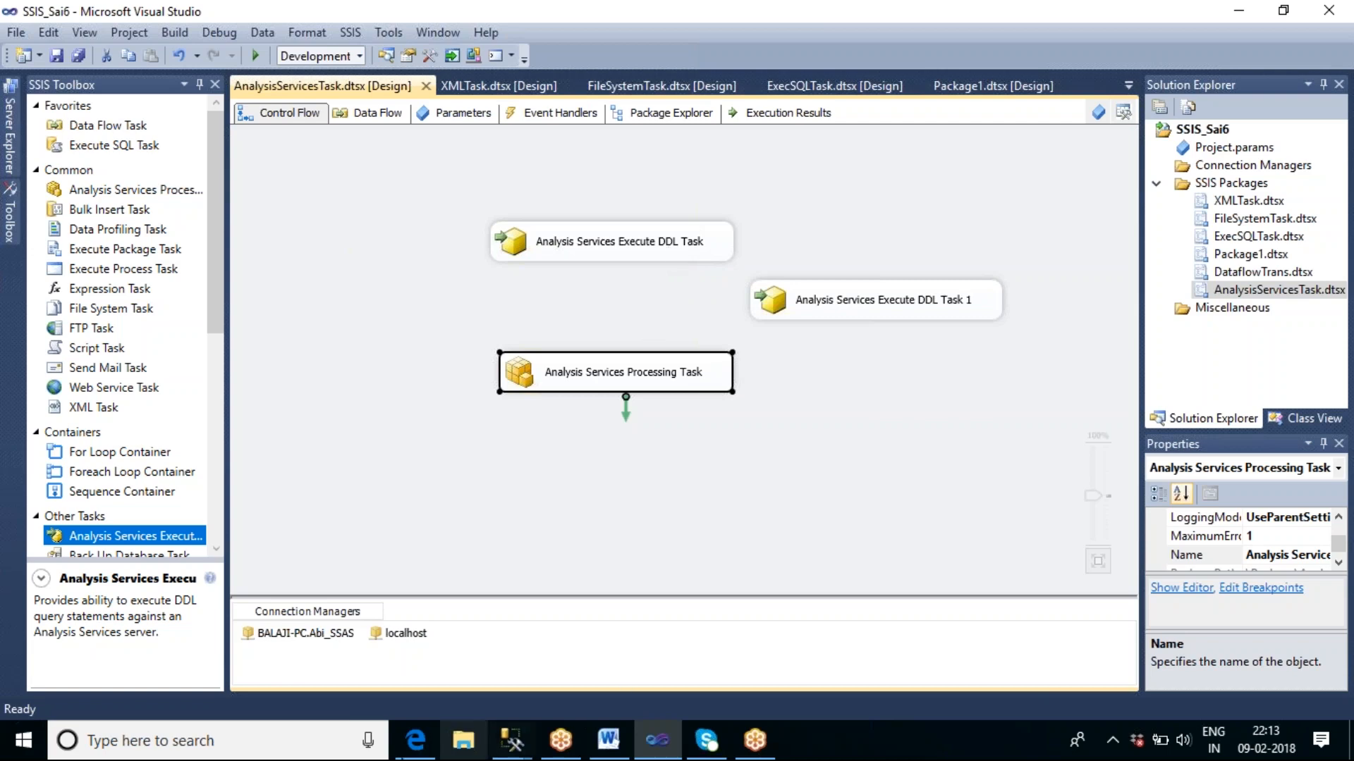
# Search Windows for sql, launch another instance of SQL Server Data Tools and open the recent SSAS_Mohan project.
pyautogui.click(285, 734)
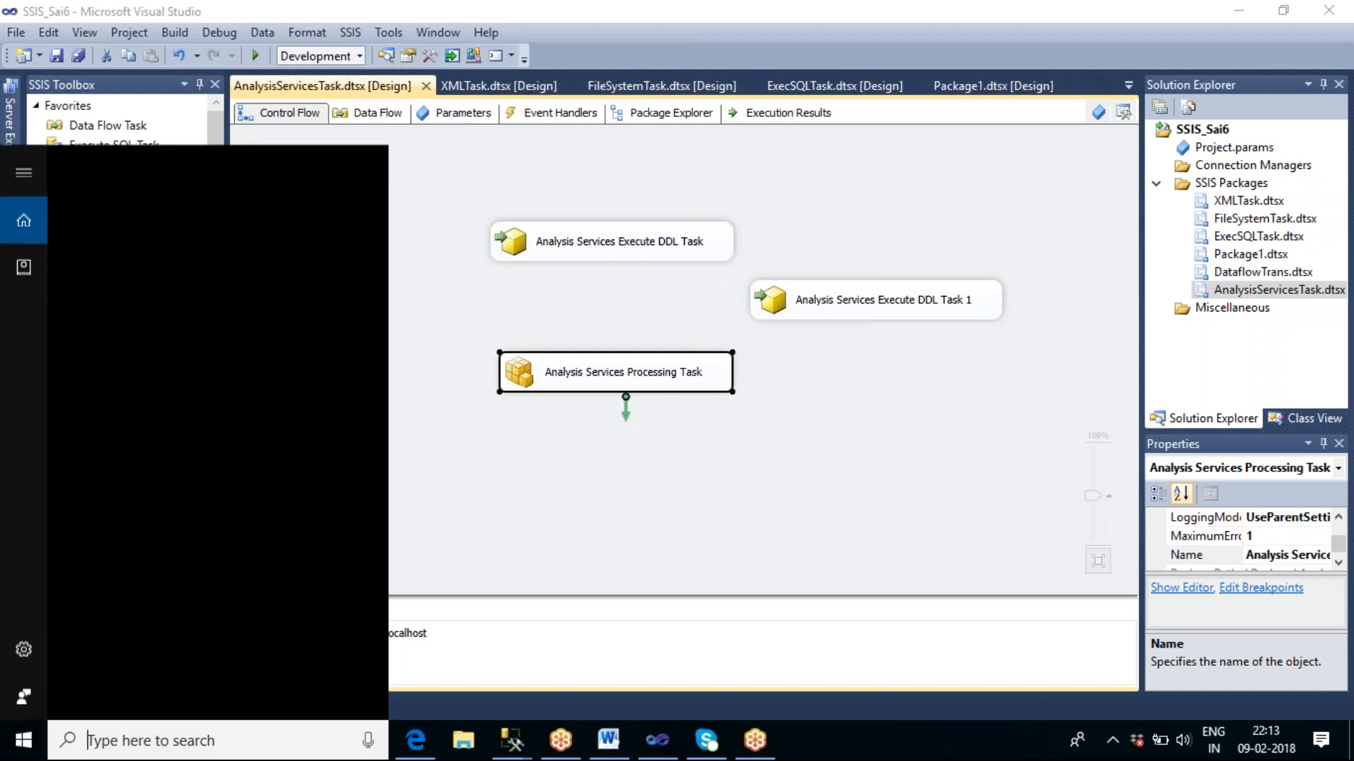
pyautogui.write('ql')
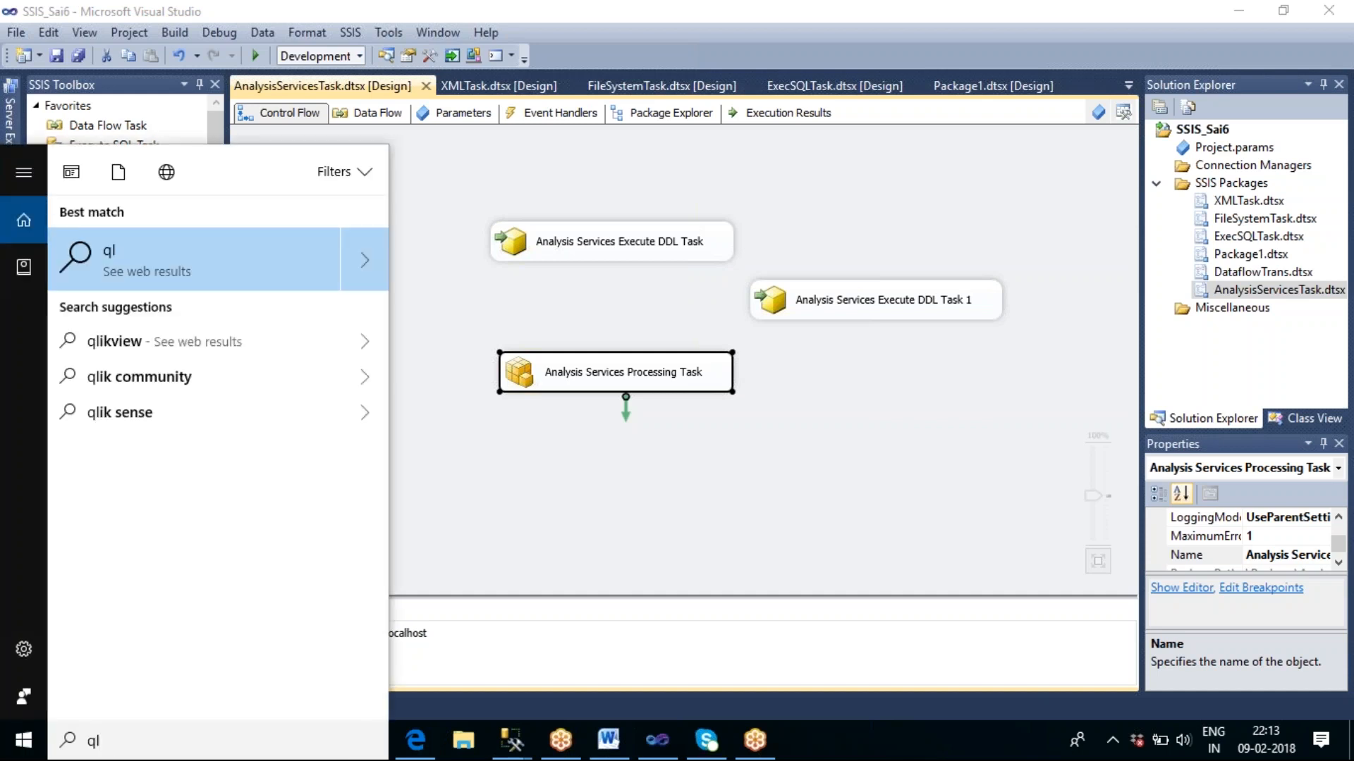
pyautogui.press('BackSpace')
pyautogui.press('BackSpace')
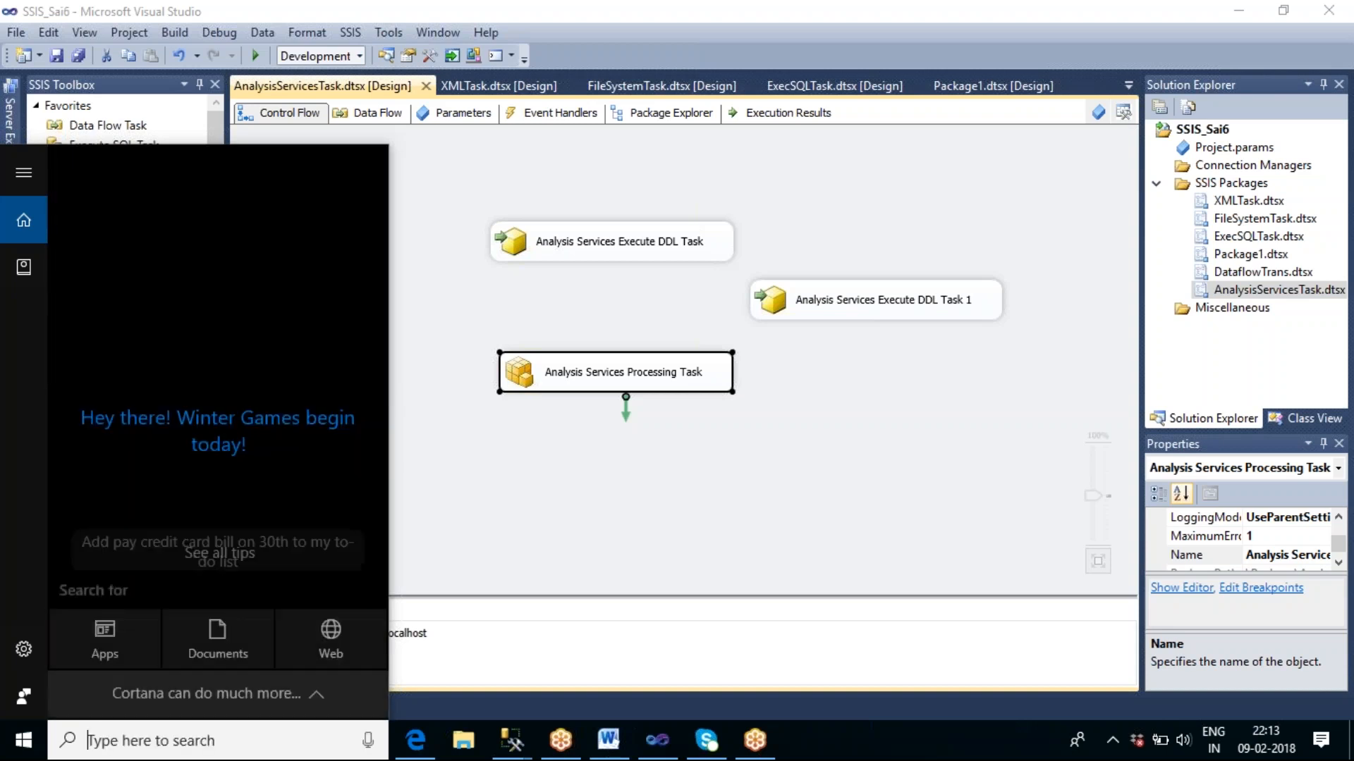
pyautogui.write('sql')
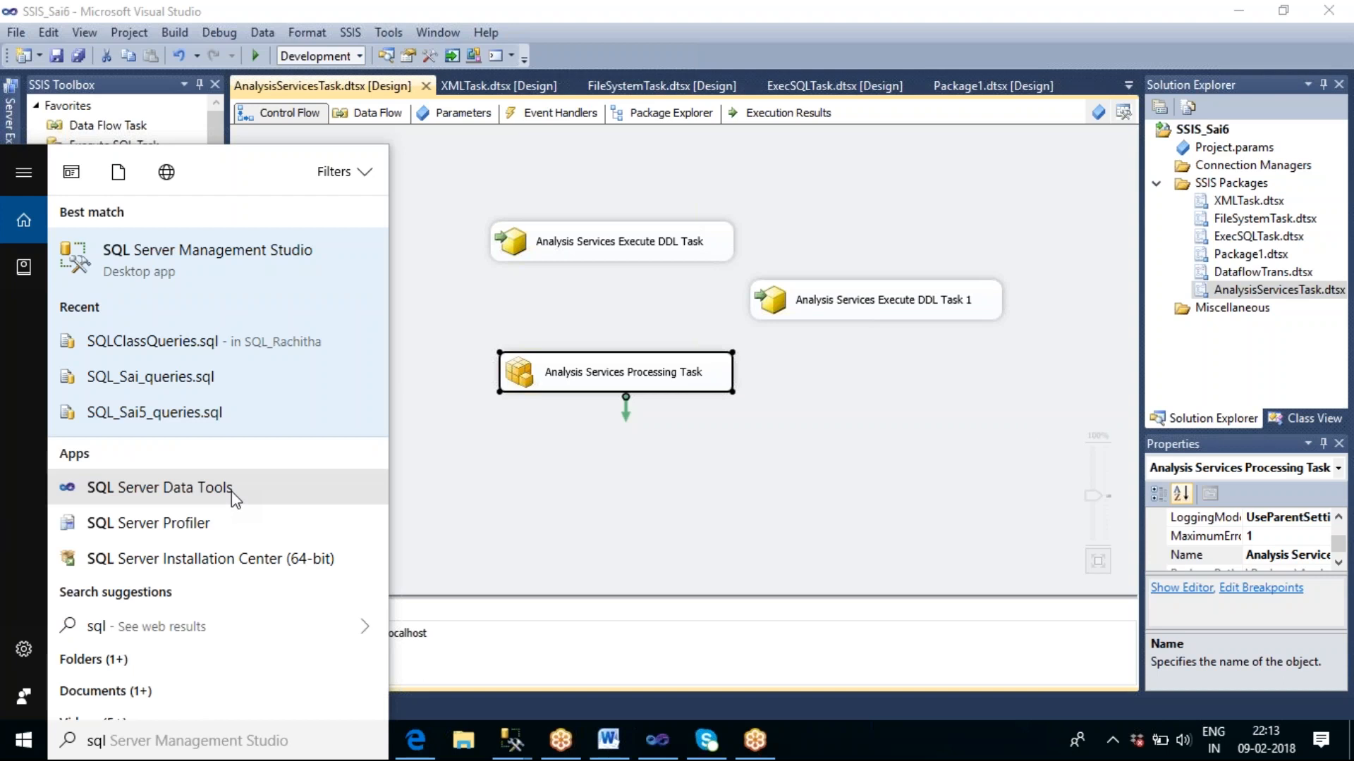
pyautogui.click(234, 498)
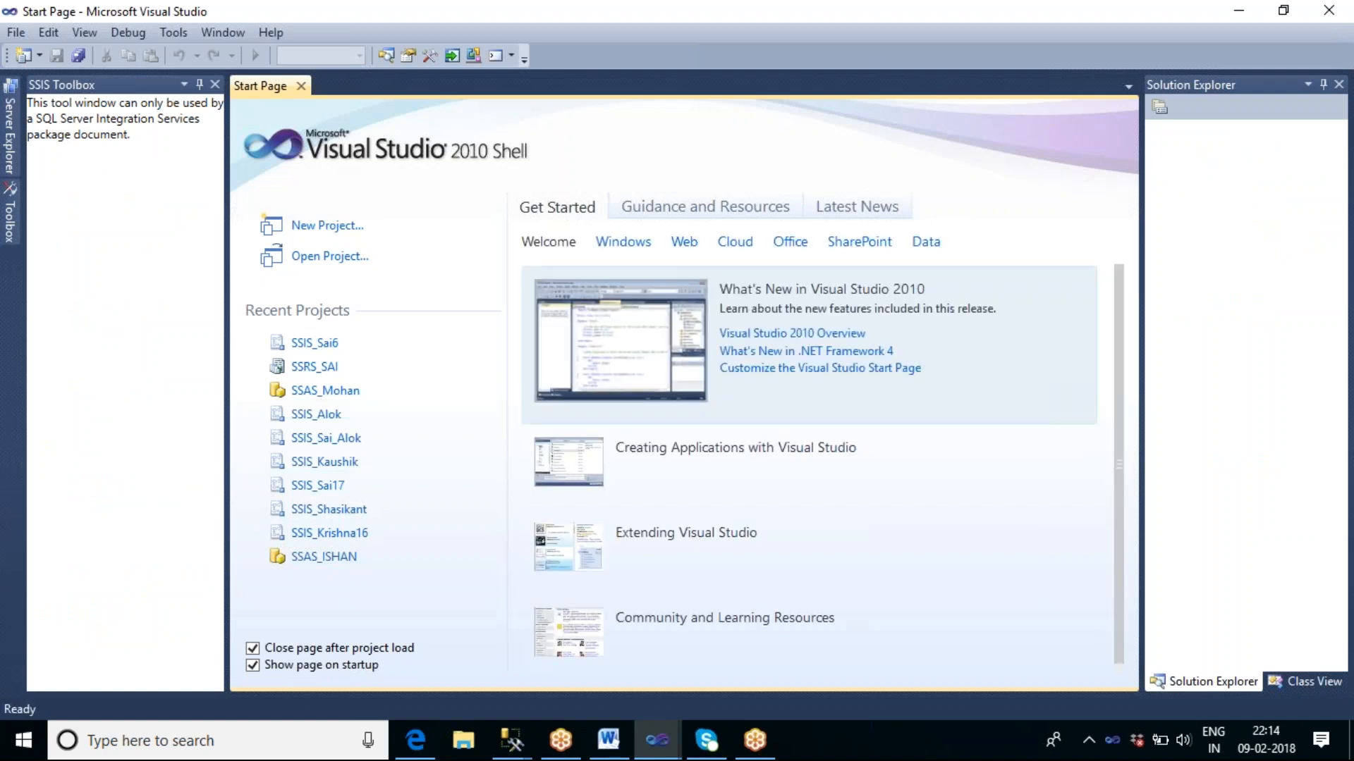
pyautogui.click(318, 392)
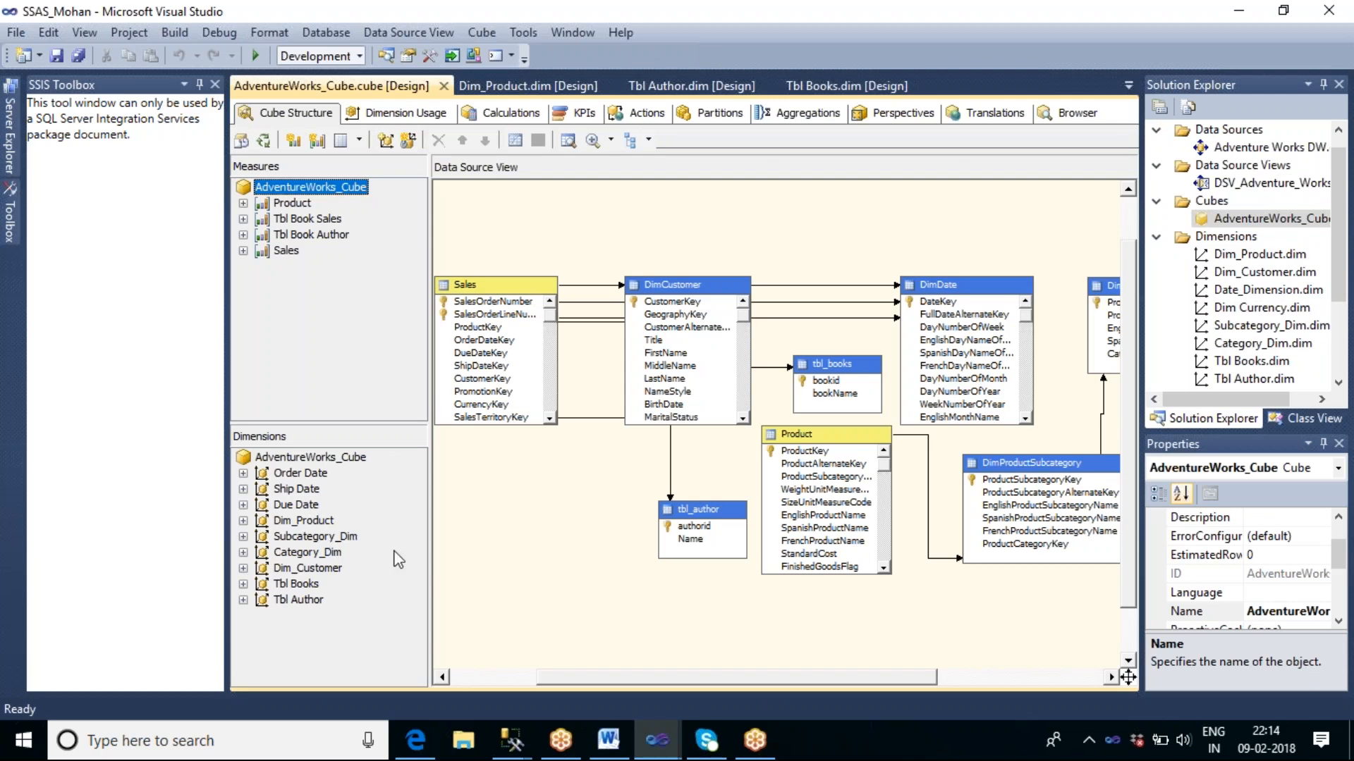
# Collapse the SSAS_Mohan project's Data Sources, Data Source Views, Cubes, Dimensions and Roles folders.
pyautogui.click(529, 512)
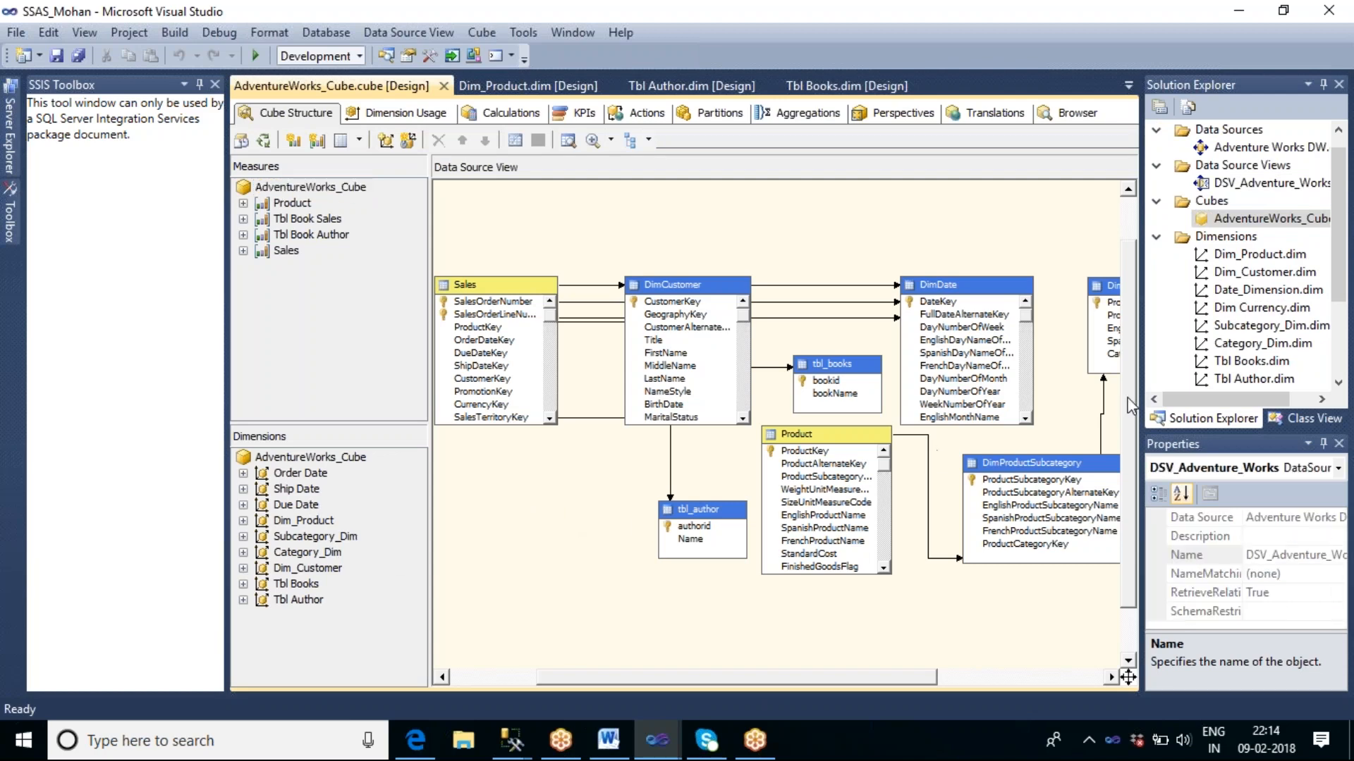
pyautogui.click(1157, 237)
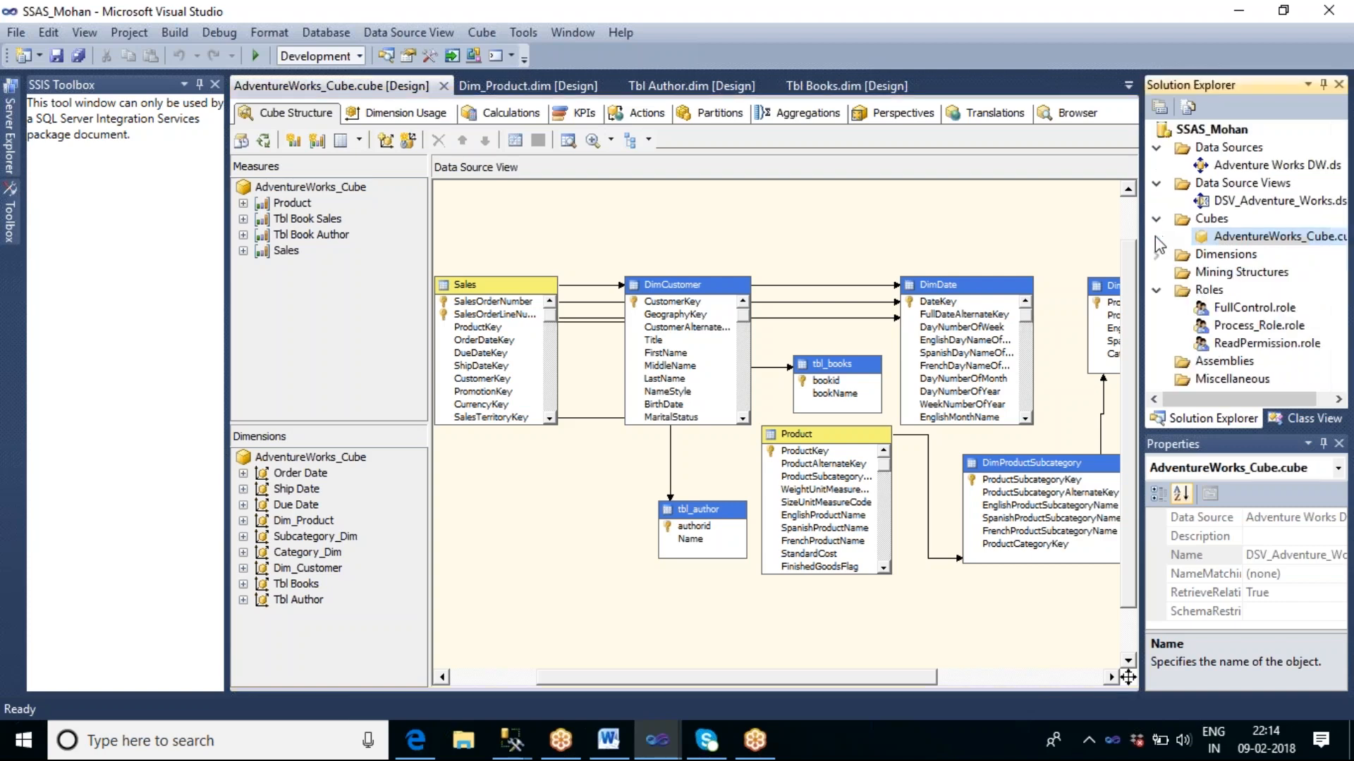
pyautogui.click(1158, 220)
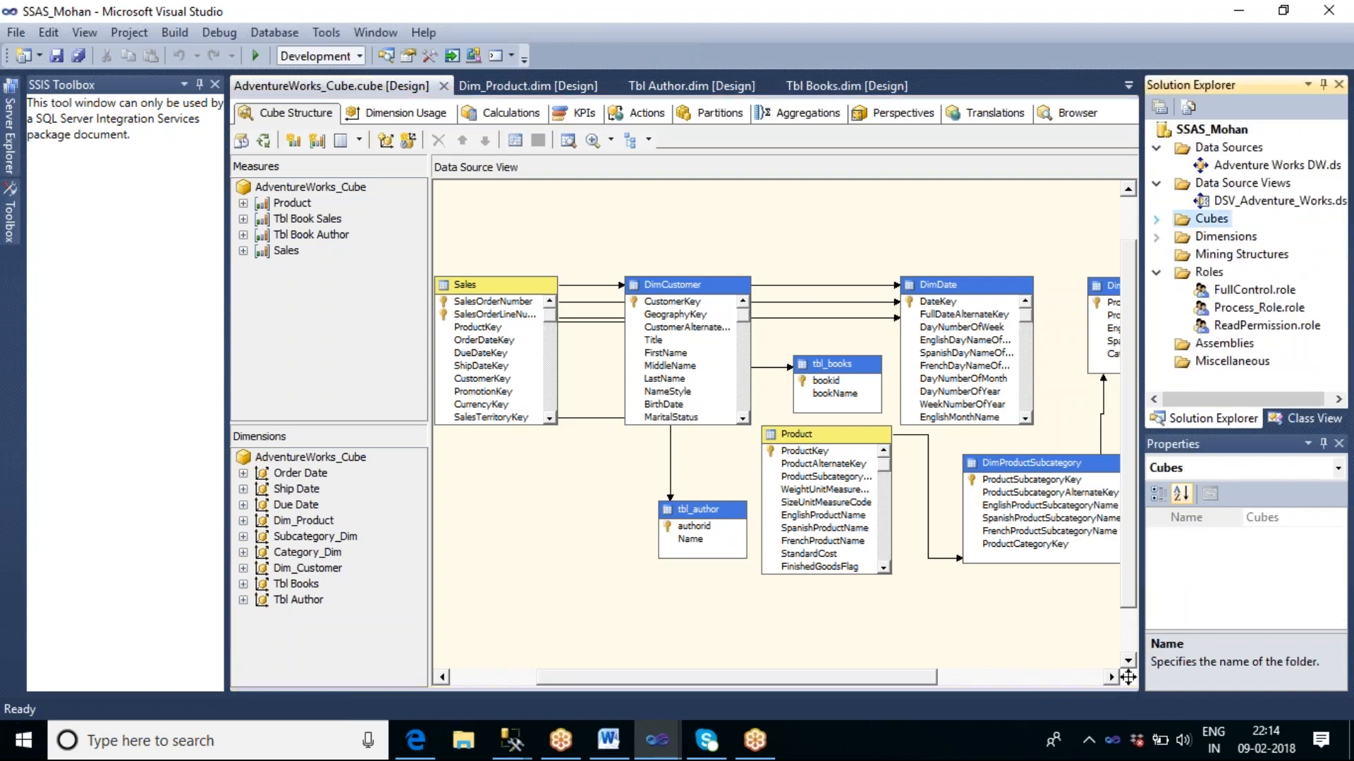
pyautogui.click(1157, 183)
pyautogui.click(1157, 148)
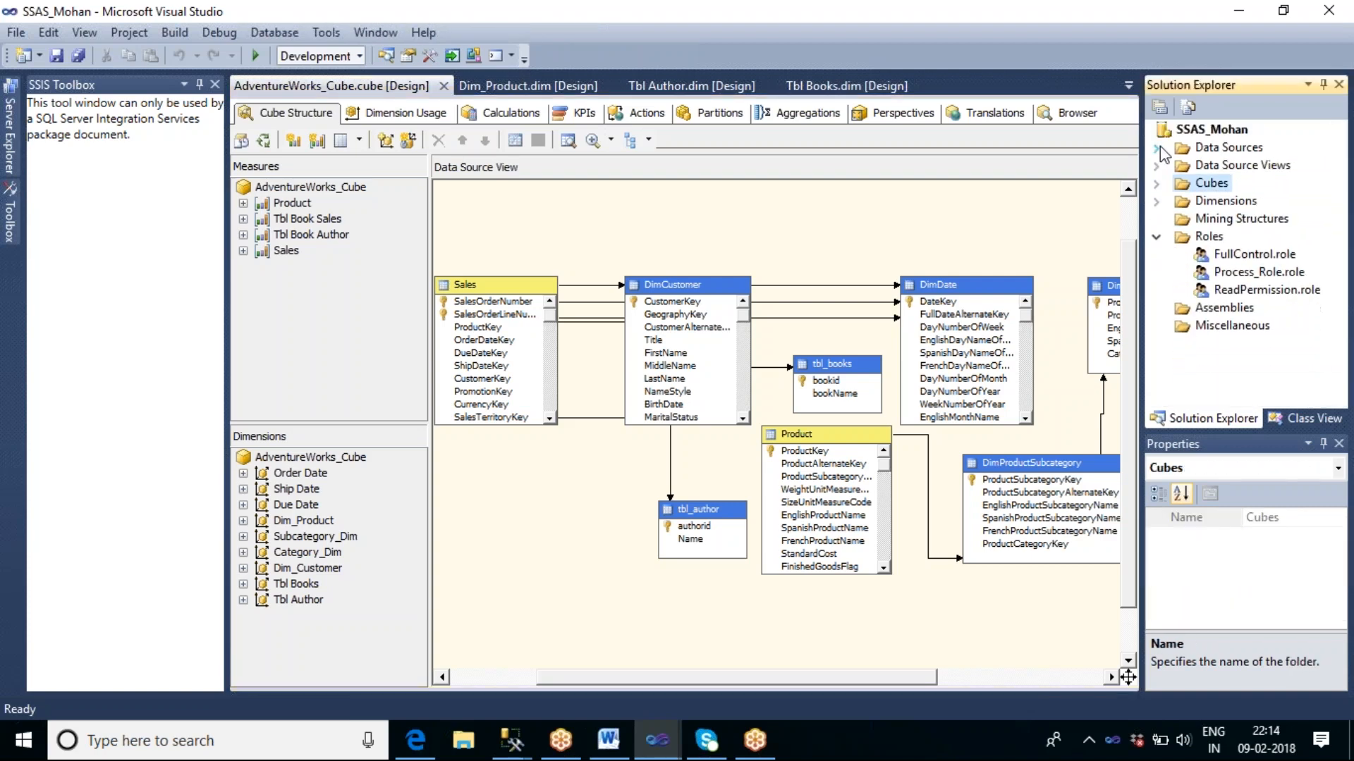
pyautogui.click(1157, 202)
pyautogui.click(1157, 202)
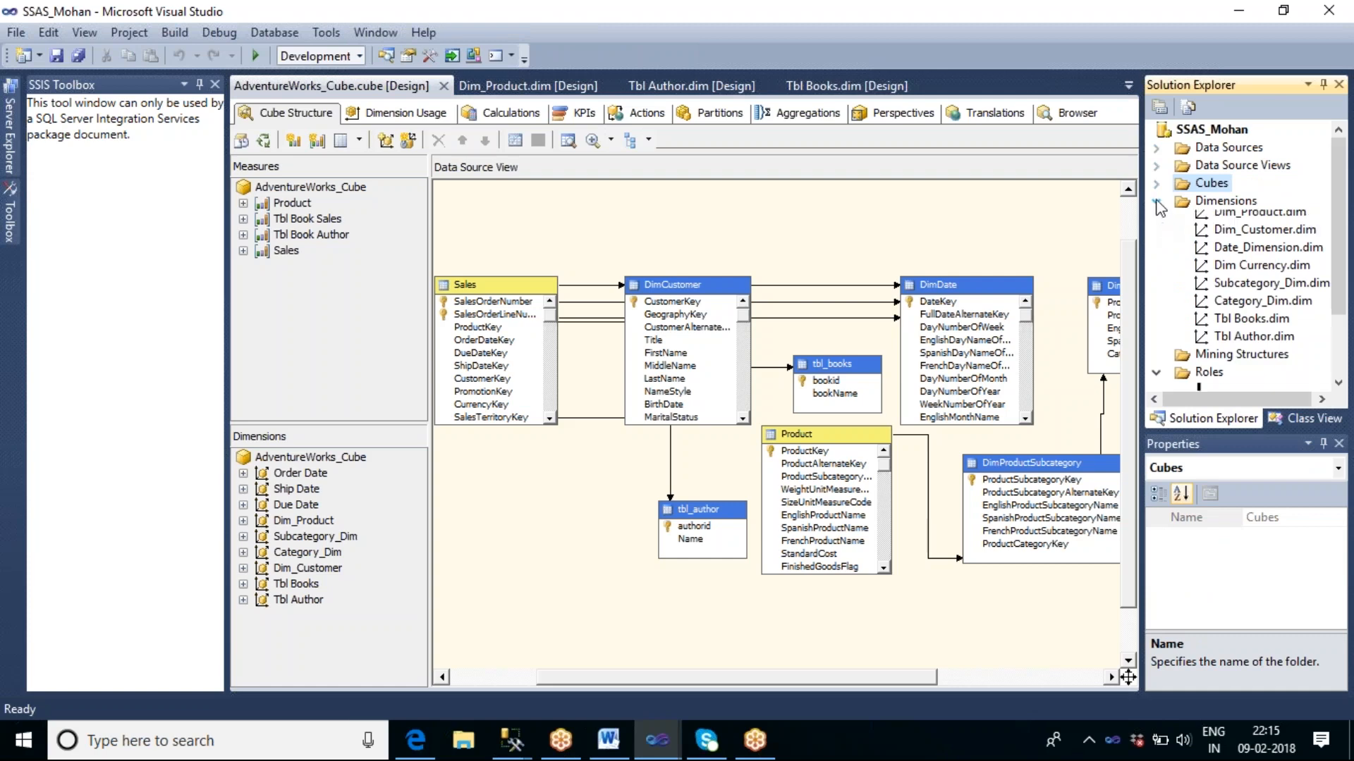
pyautogui.click(1156, 237)
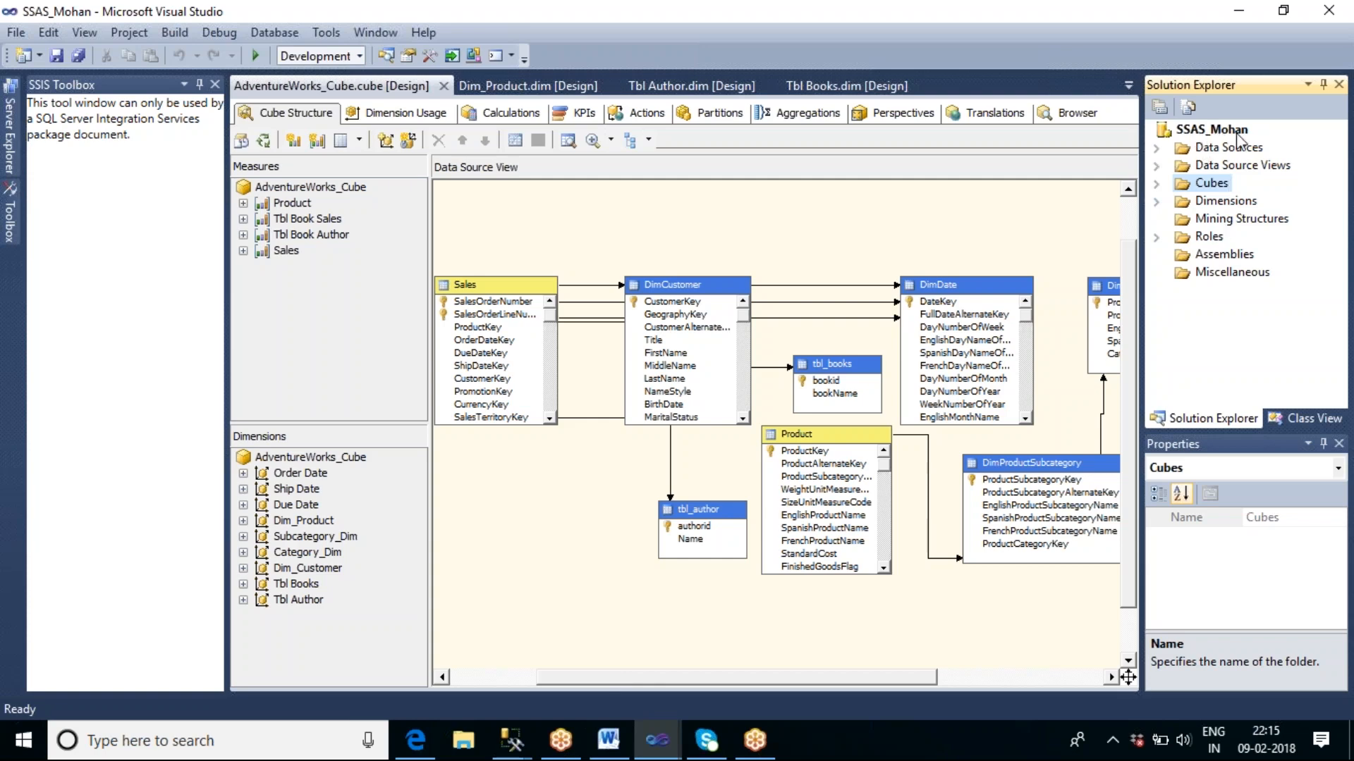
# Switch to SQL Server Management Studio, collapse the ssas_sample1 database and expand the SSAS_Mohan database on the Analysis Services server.
pyautogui.moveTo(513, 740)
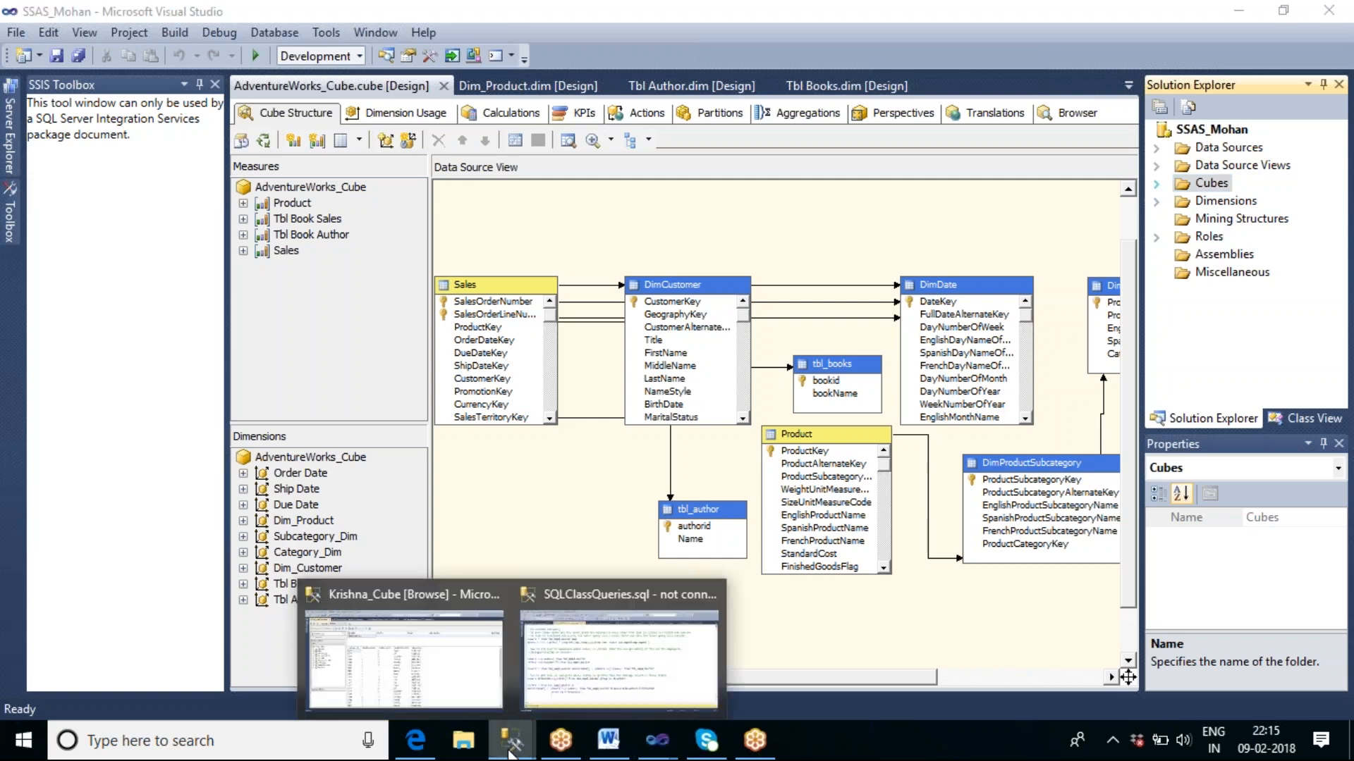
pyautogui.click(448, 649)
pyautogui.click(10, 146)
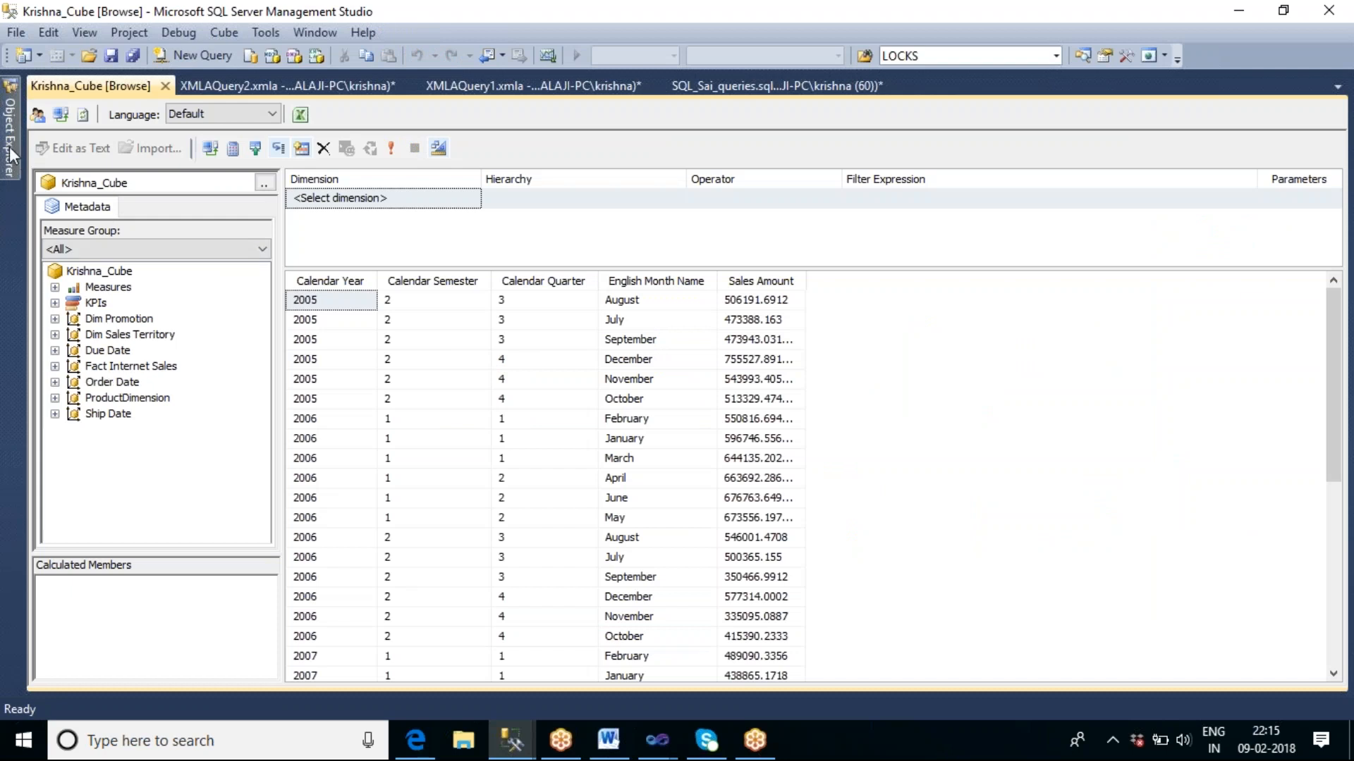
pyautogui.click(71, 327)
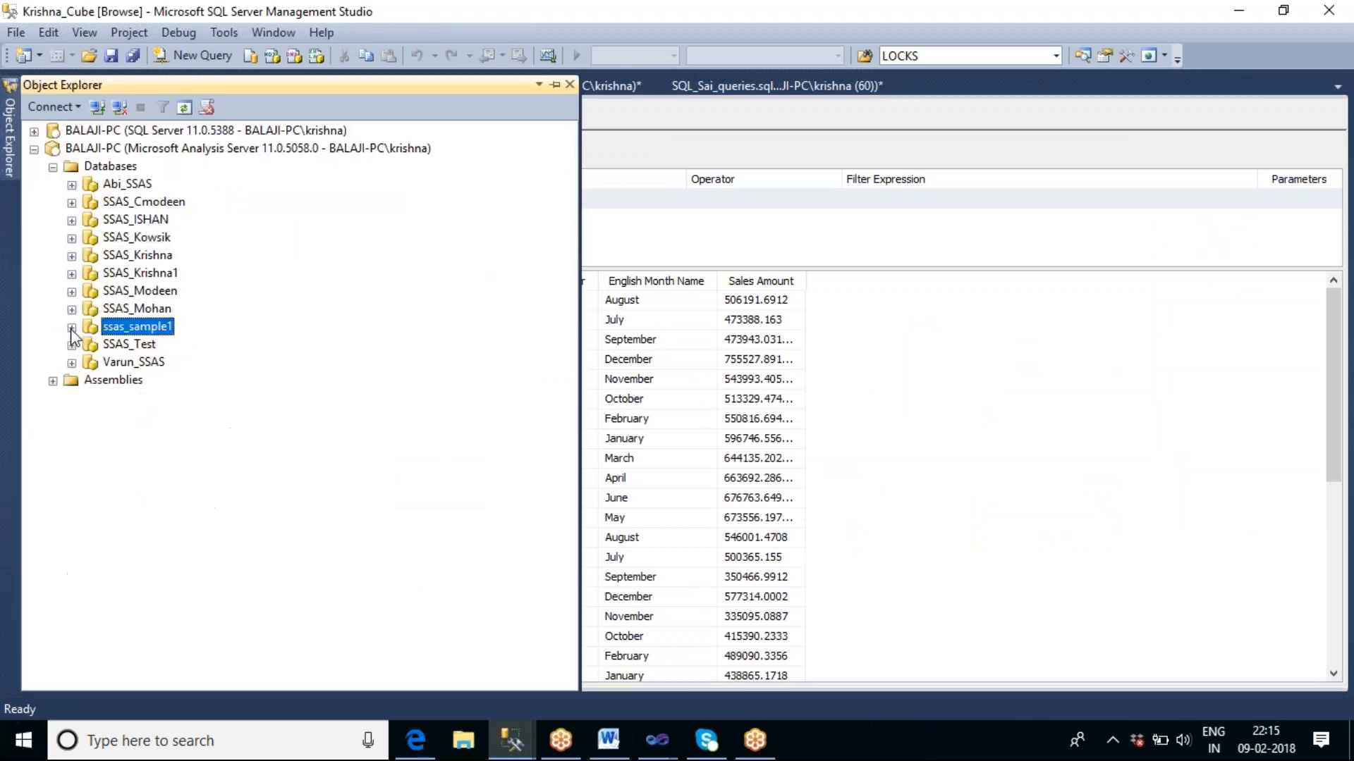
pyautogui.click(117, 308)
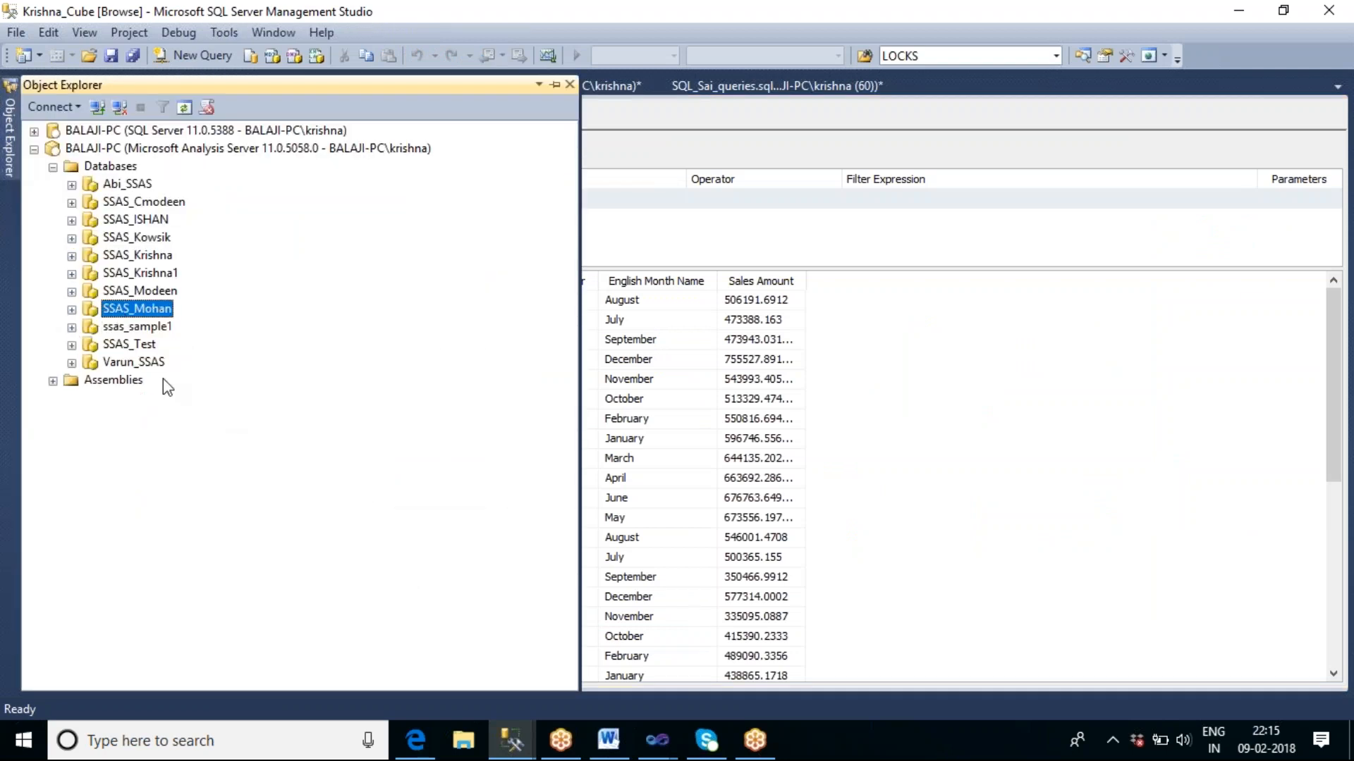
pyautogui.click(70, 310)
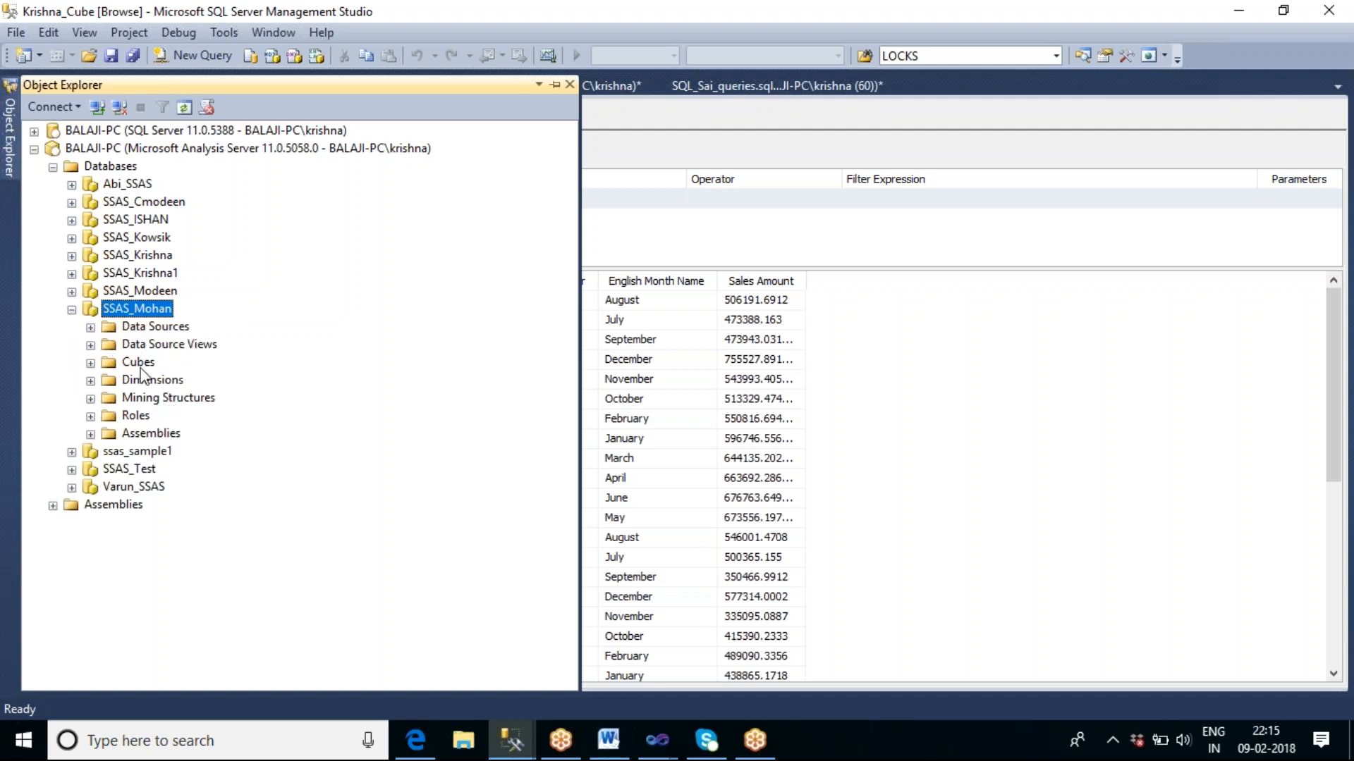
# Expand the Cubes folder of the deployed SSAS_Mohan database and select AdventureWorks_Cube.
pyautogui.click(91, 363)
pyautogui.click(186, 380)
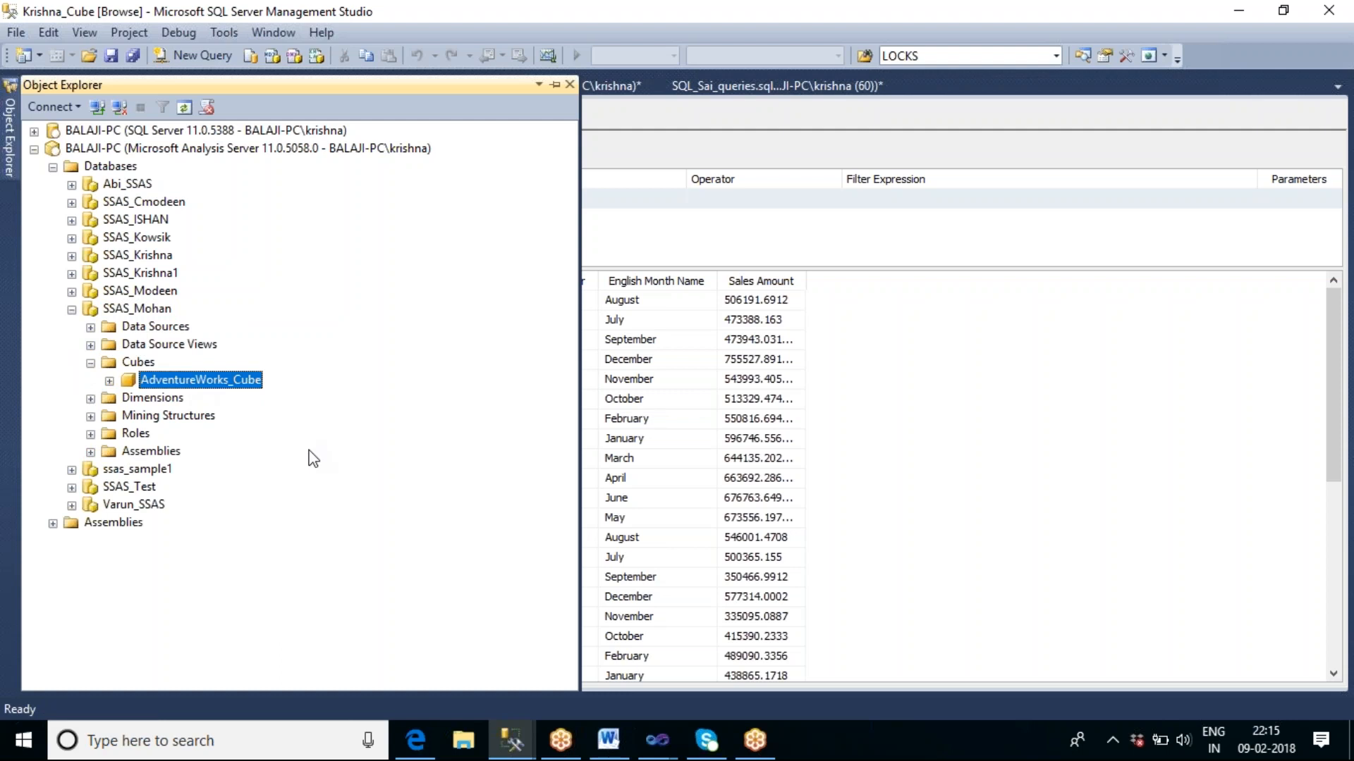
# Switch to the SSAS_Mohan project in Visual Studio, widen the Solution Explorer and check the contents of its Dimensions folder.
pyautogui.click(656, 739)
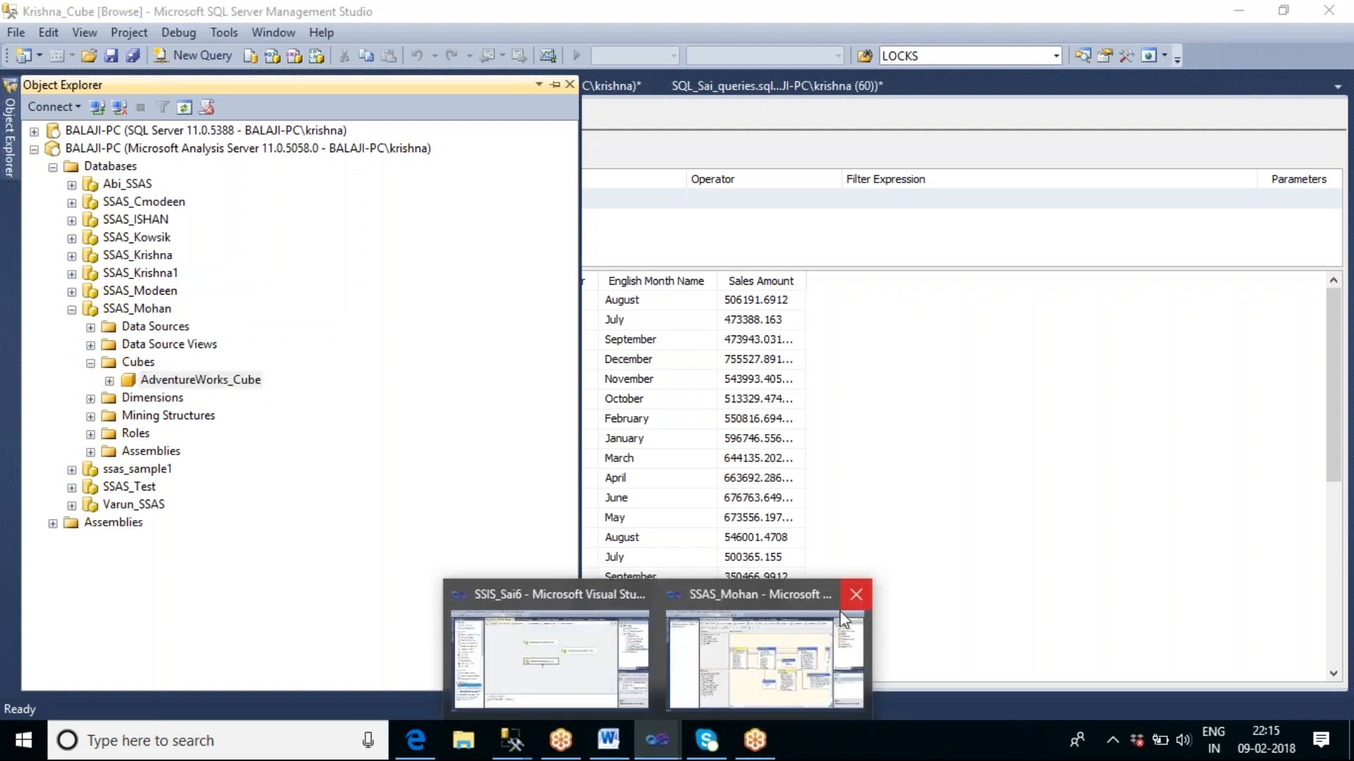
pyautogui.click(836, 612)
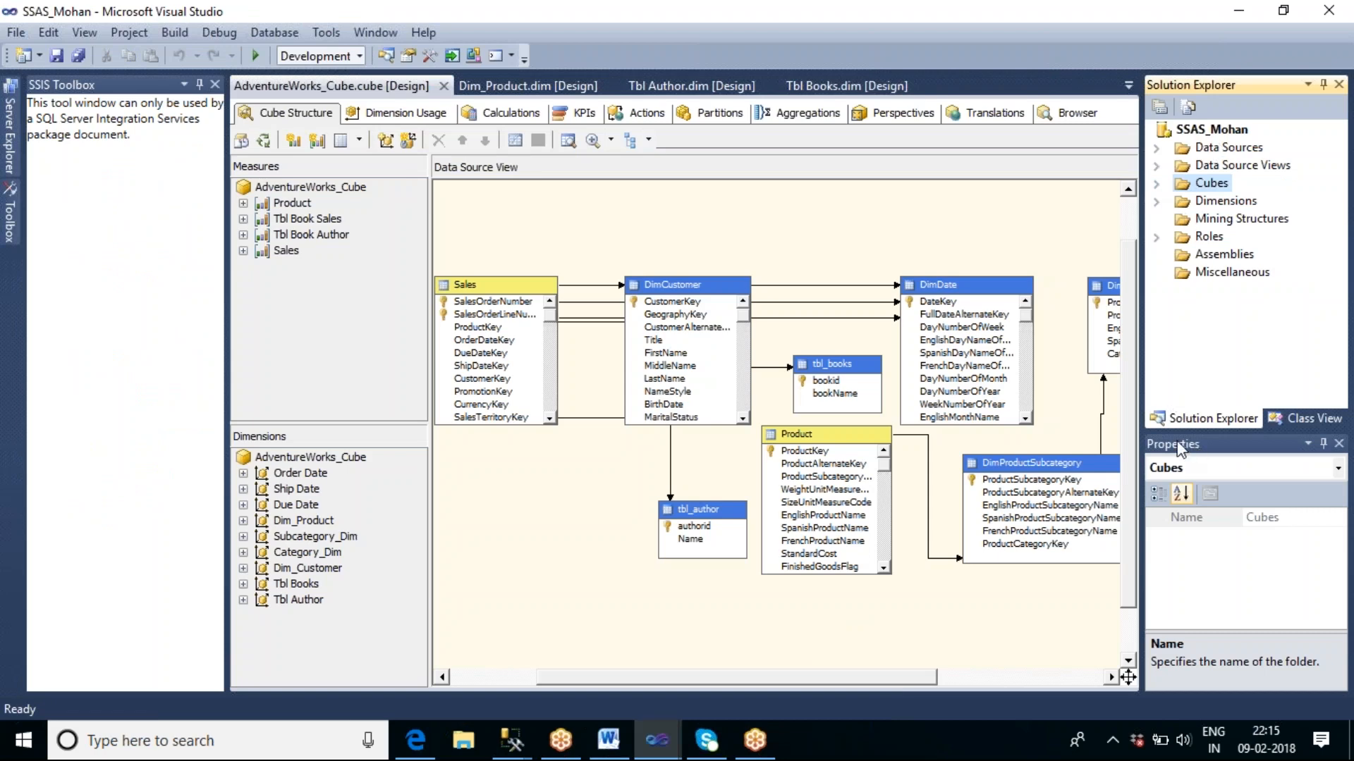
pyautogui.moveTo(1141, 392); pyautogui.dragTo(985, 392)
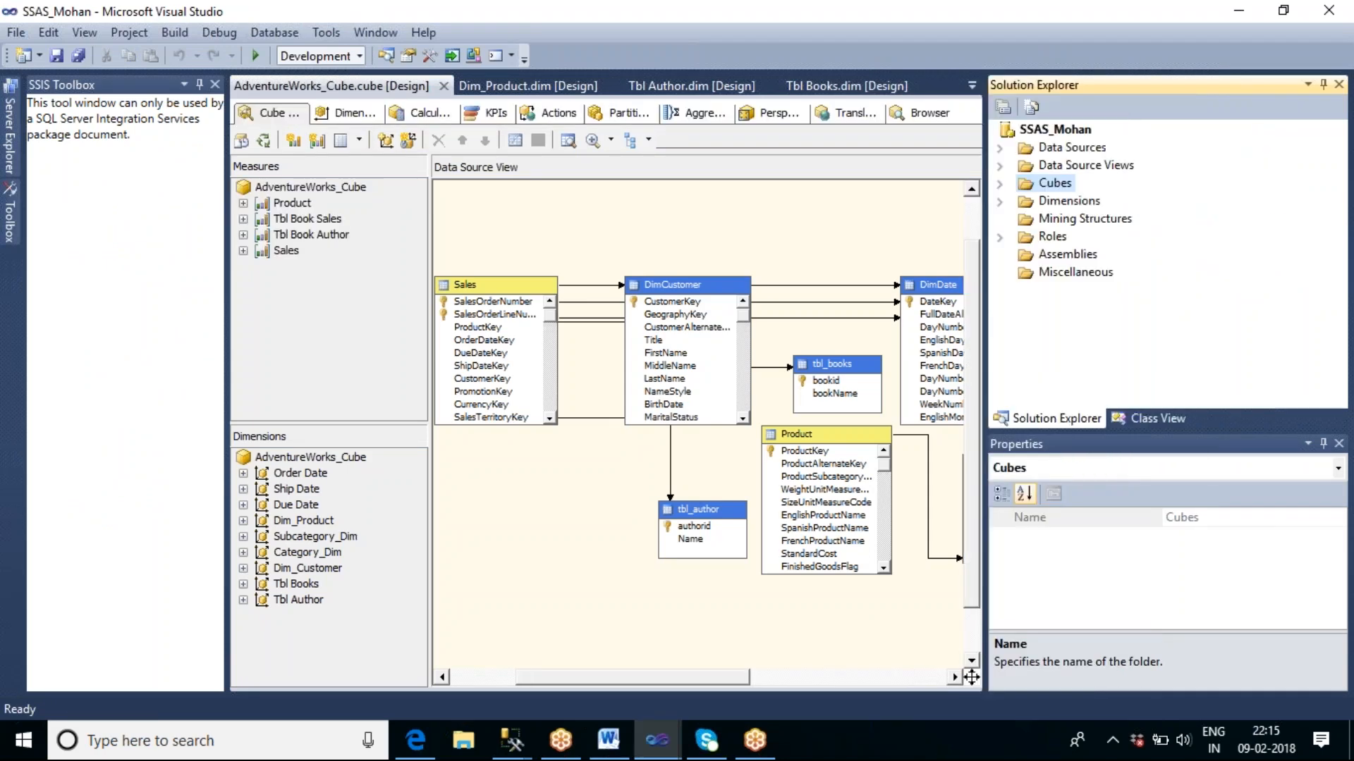
pyautogui.click(999, 201)
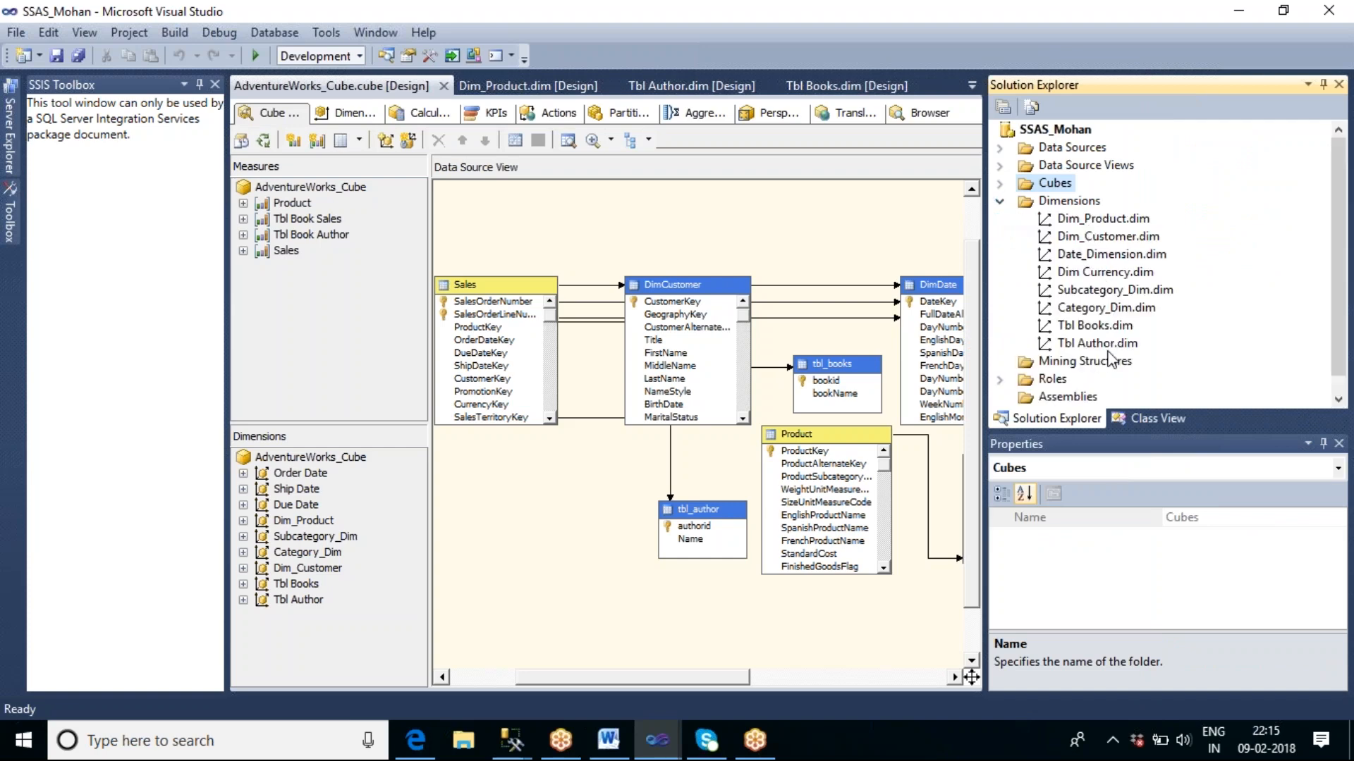
pyautogui.click(1000, 201)
# Open AdventureWorks_Cube.cube from the project's Cubes folder, hide the SSIS Toolbox and show the cube's Dimension Usage.
pyautogui.click(1000, 183)
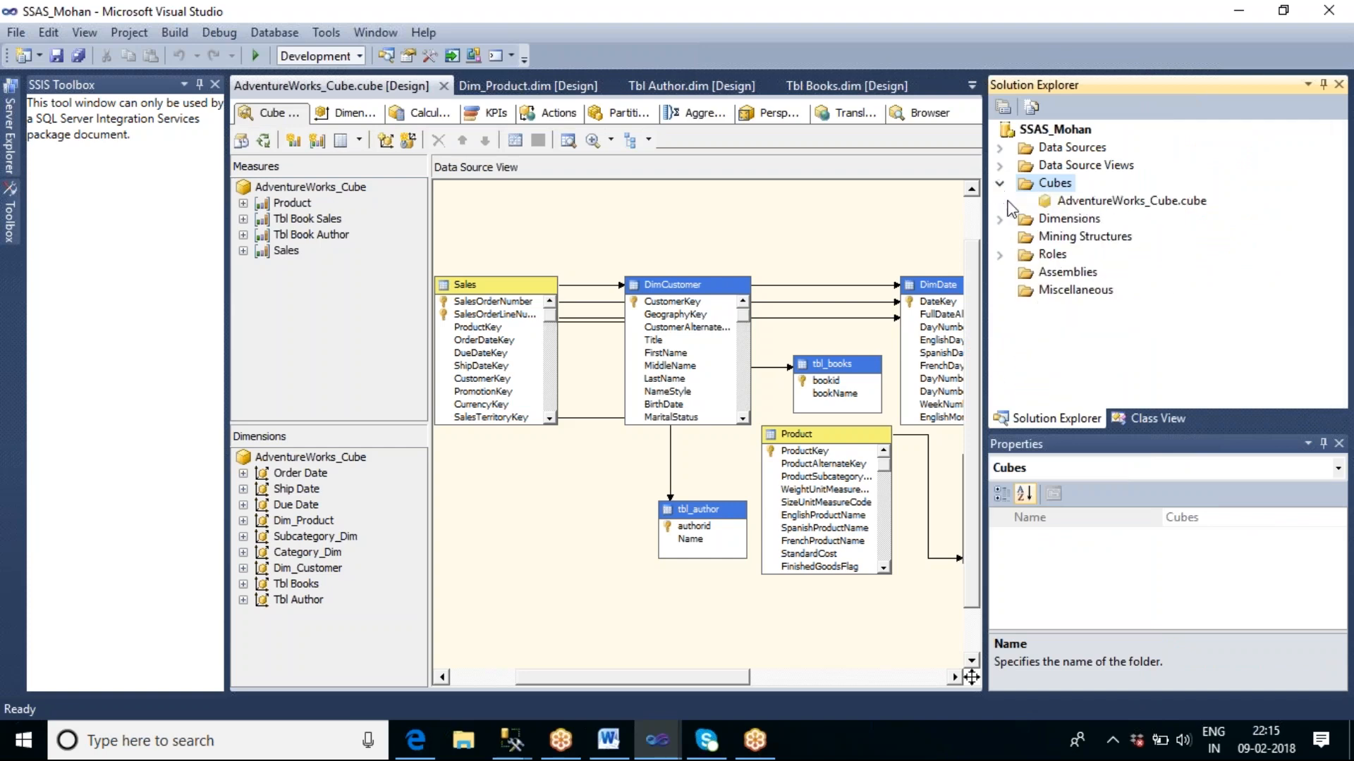
pyautogui.doubleClick(1059, 205)
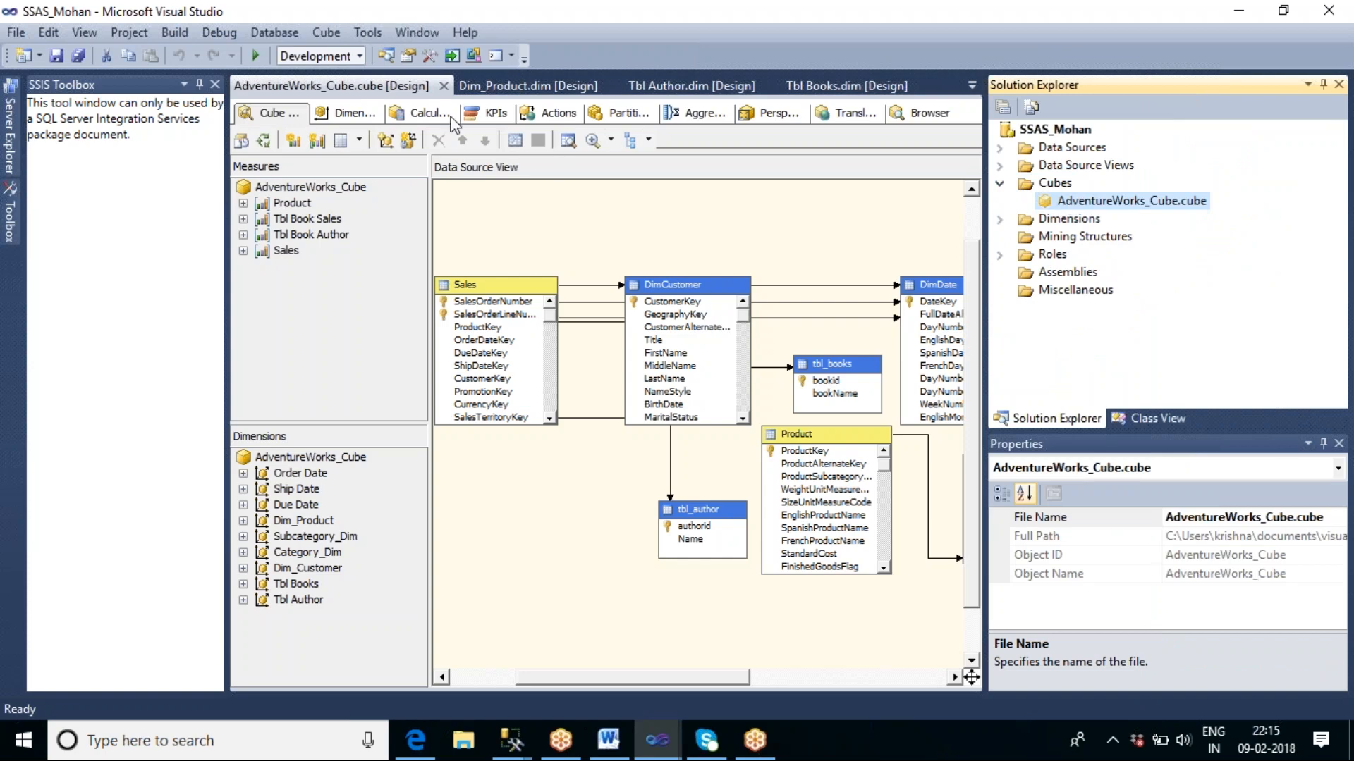
pyautogui.click(215, 84)
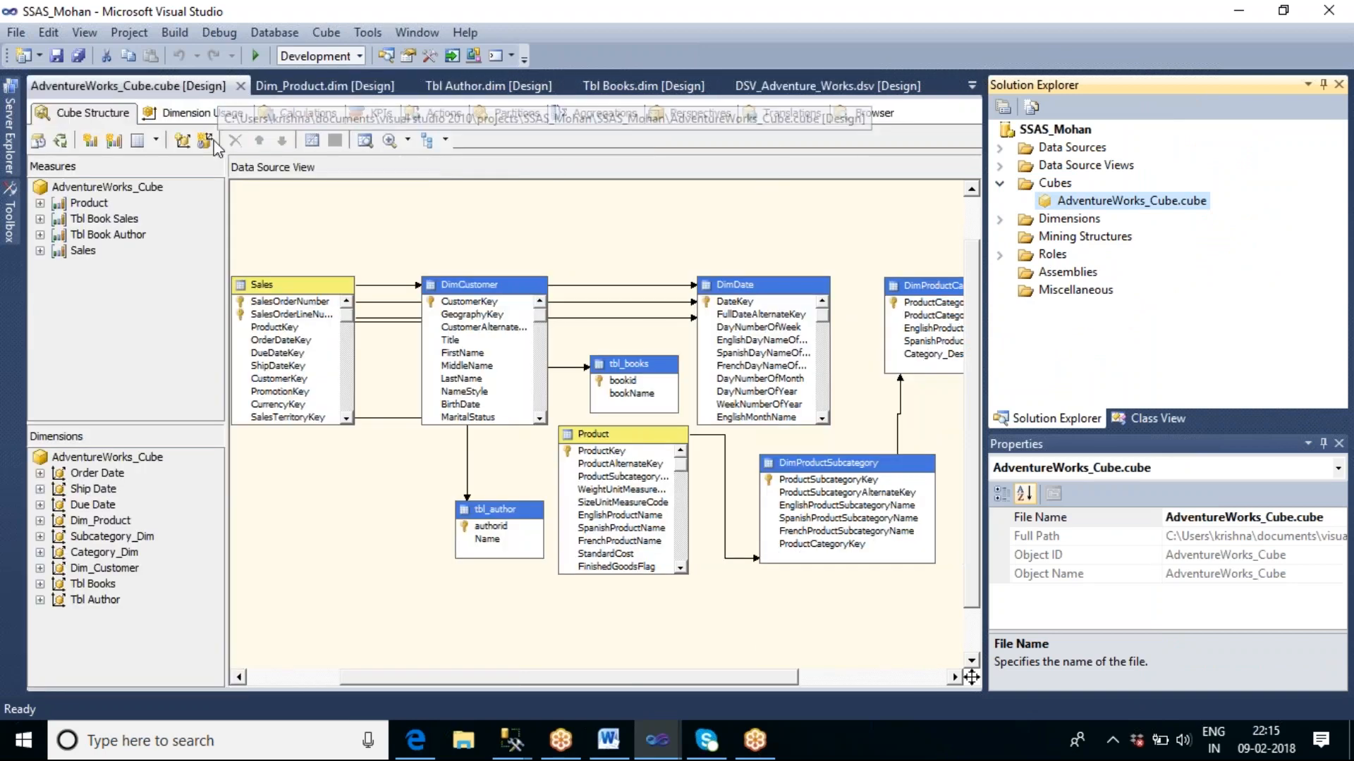
pyautogui.click(198, 113)
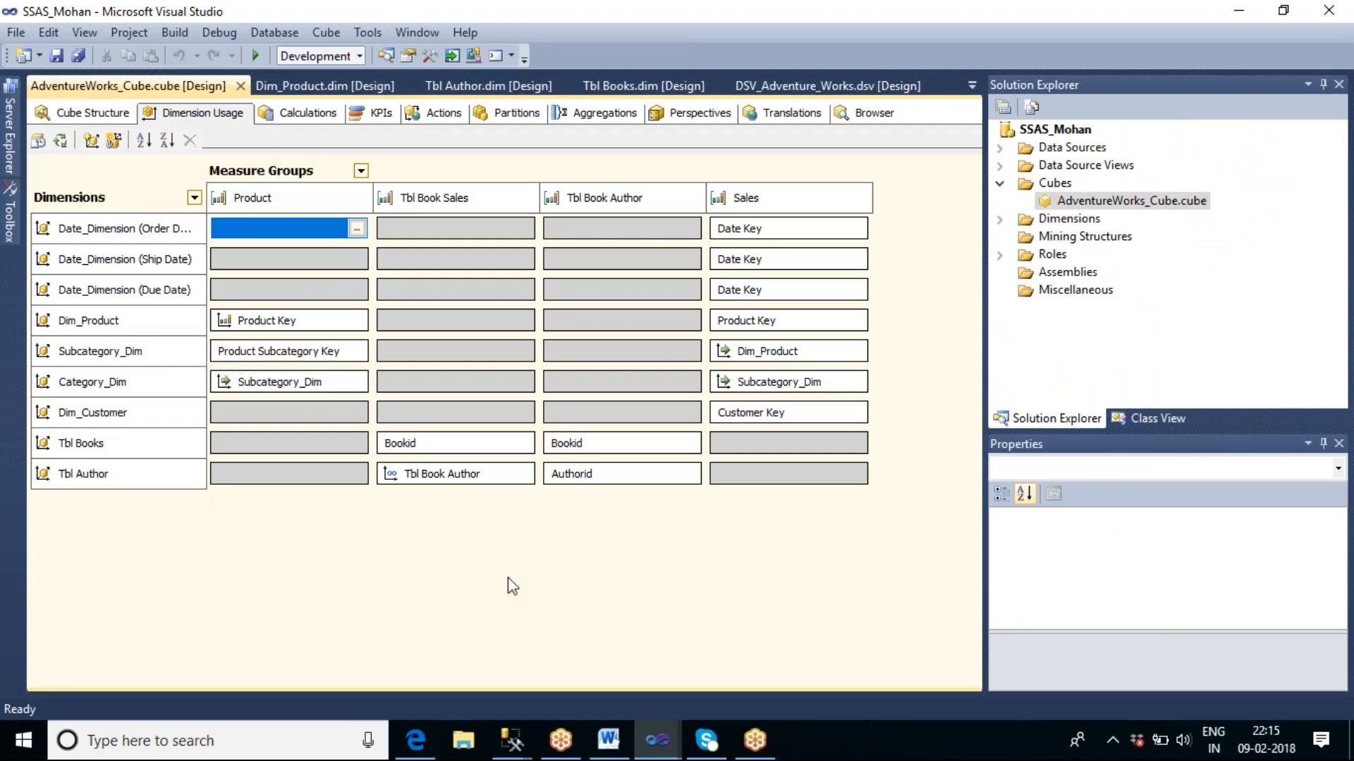
pyautogui.rightClick(1042, 134)
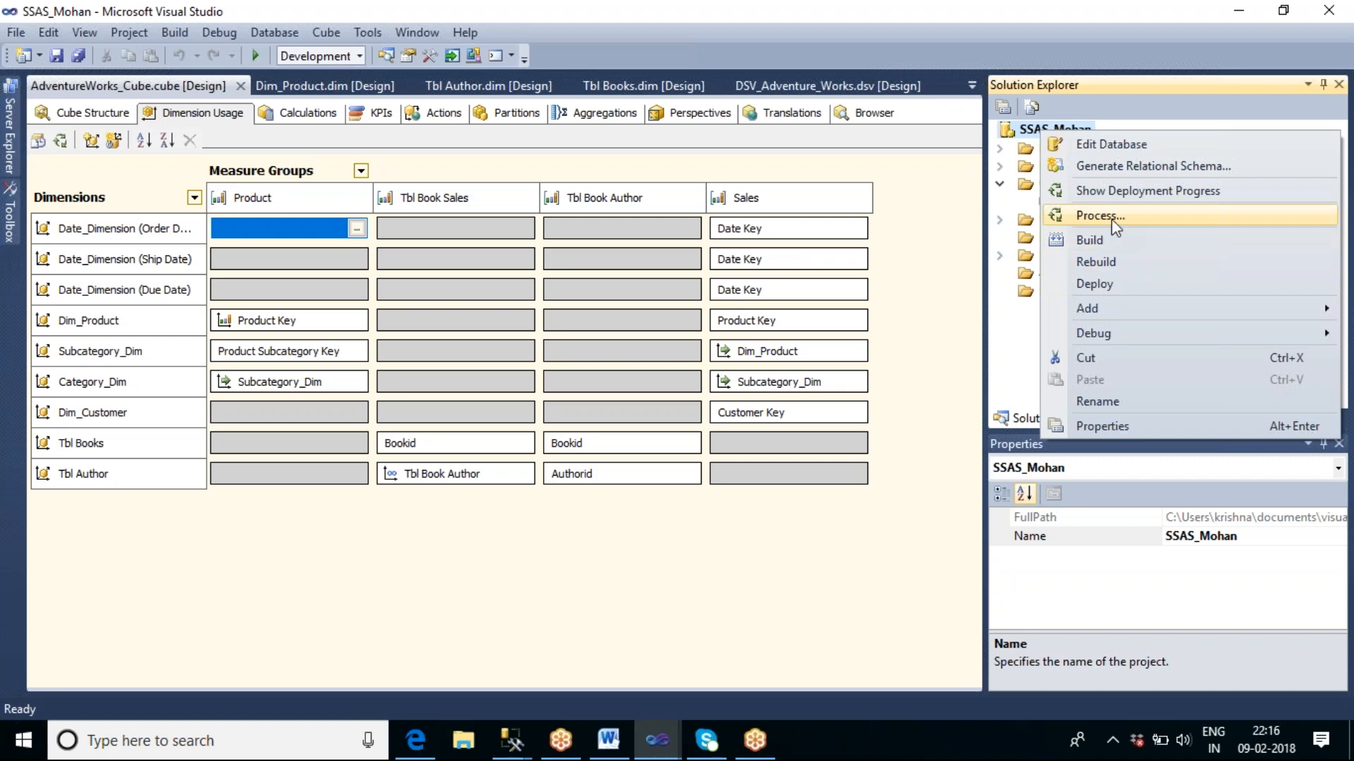
pyautogui.click(879, 579)
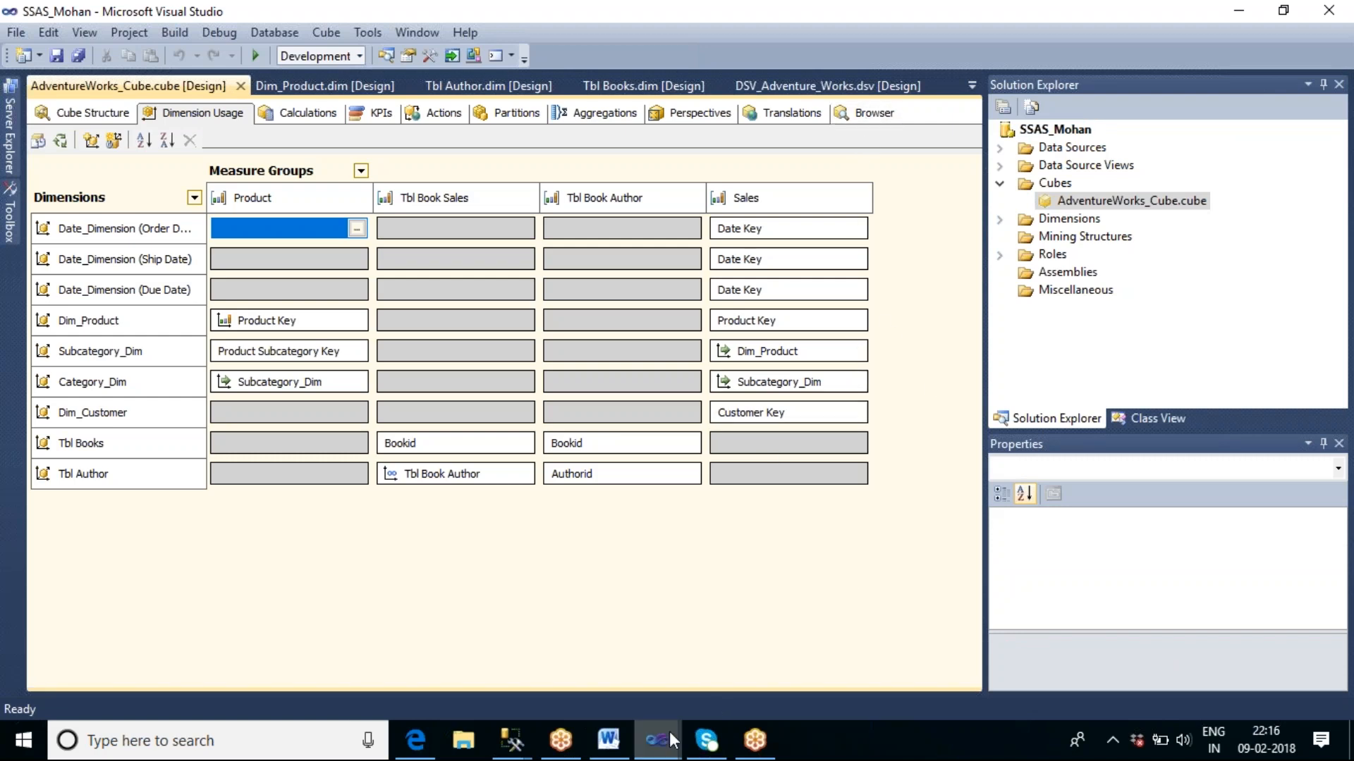
# Switch to the Krishna_Cube browser in SQL Server Management Studio and hide the Object Explorer covering it.
pyautogui.click(527, 746)
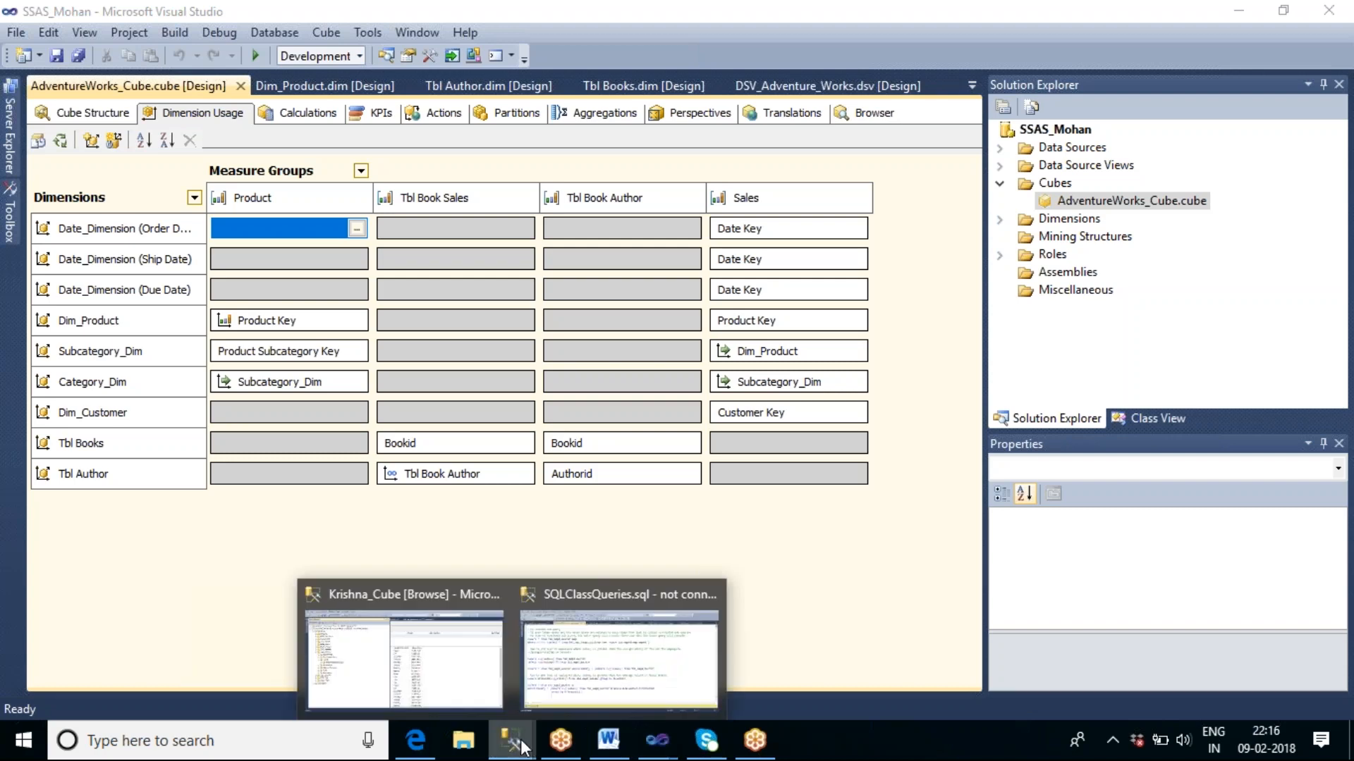
pyautogui.moveTo(468, 691)
pyautogui.click(474, 694)
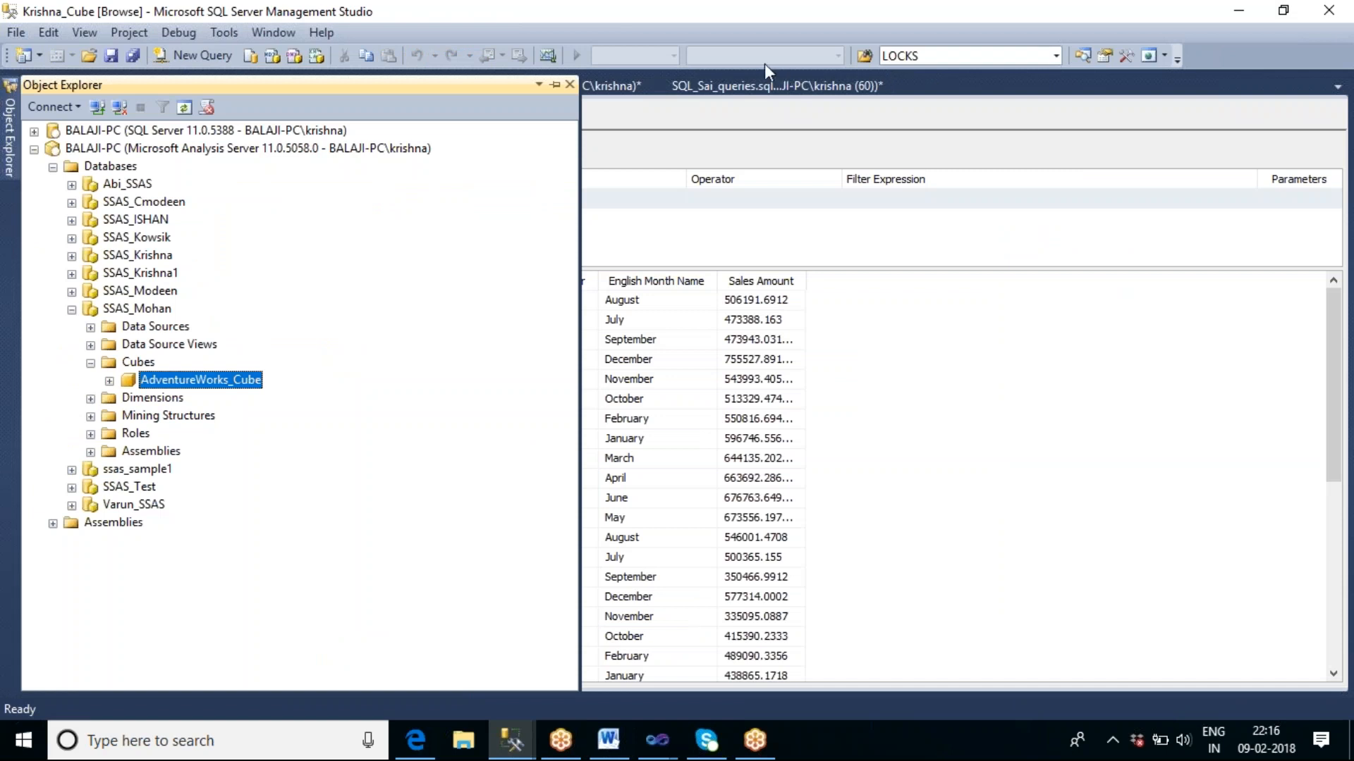
pyautogui.click(862, 375)
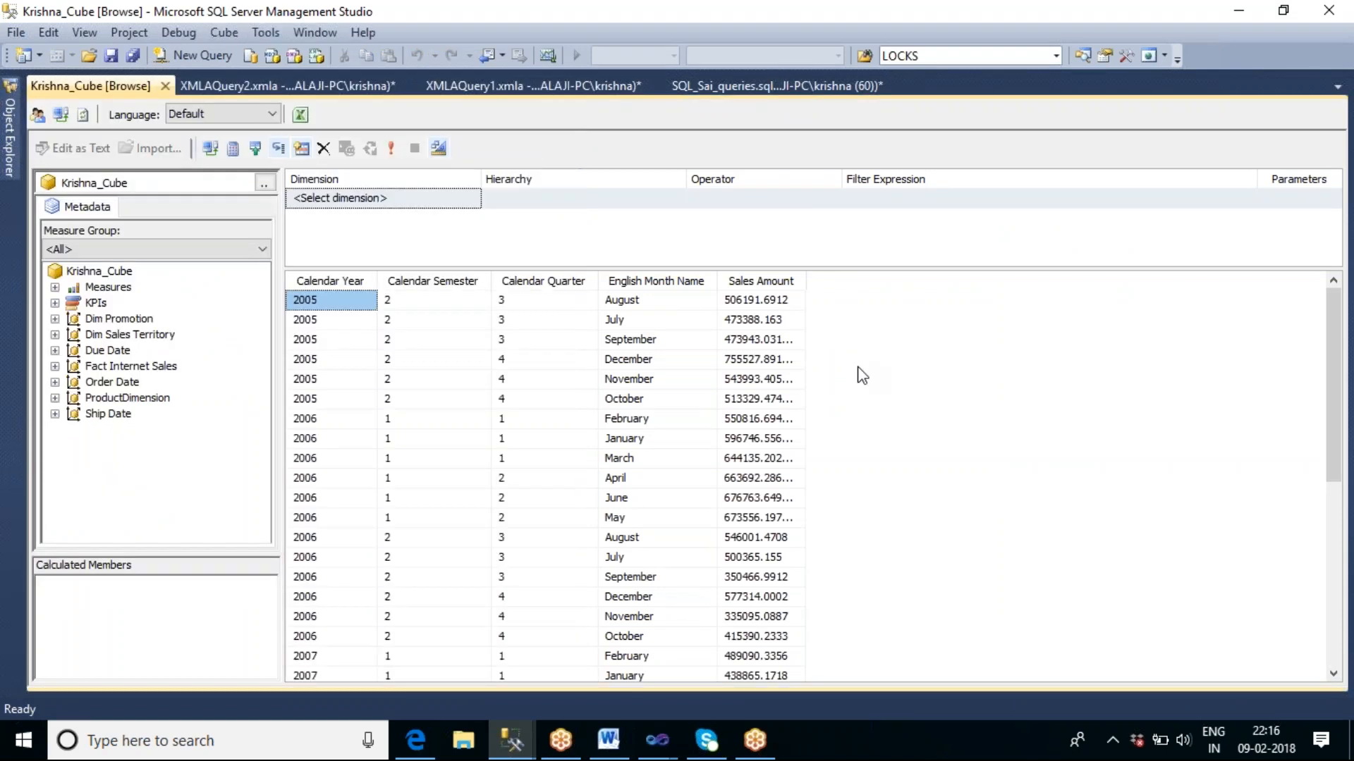
# Remove Calendar Year and all remaining level and measure columns from the Krishna_Cube browse query.
pyautogui.click(761, 62)
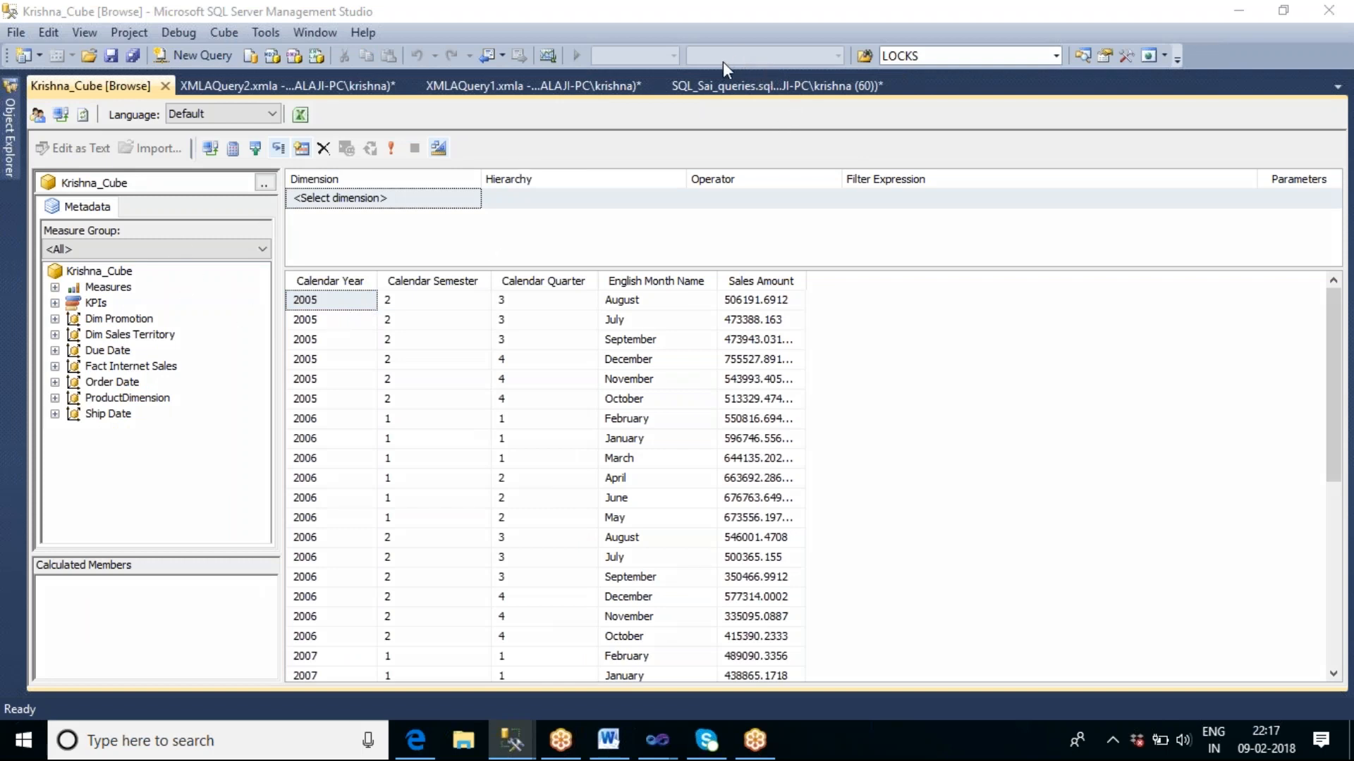
pyautogui.click(339, 282)
pyautogui.press('Delete')
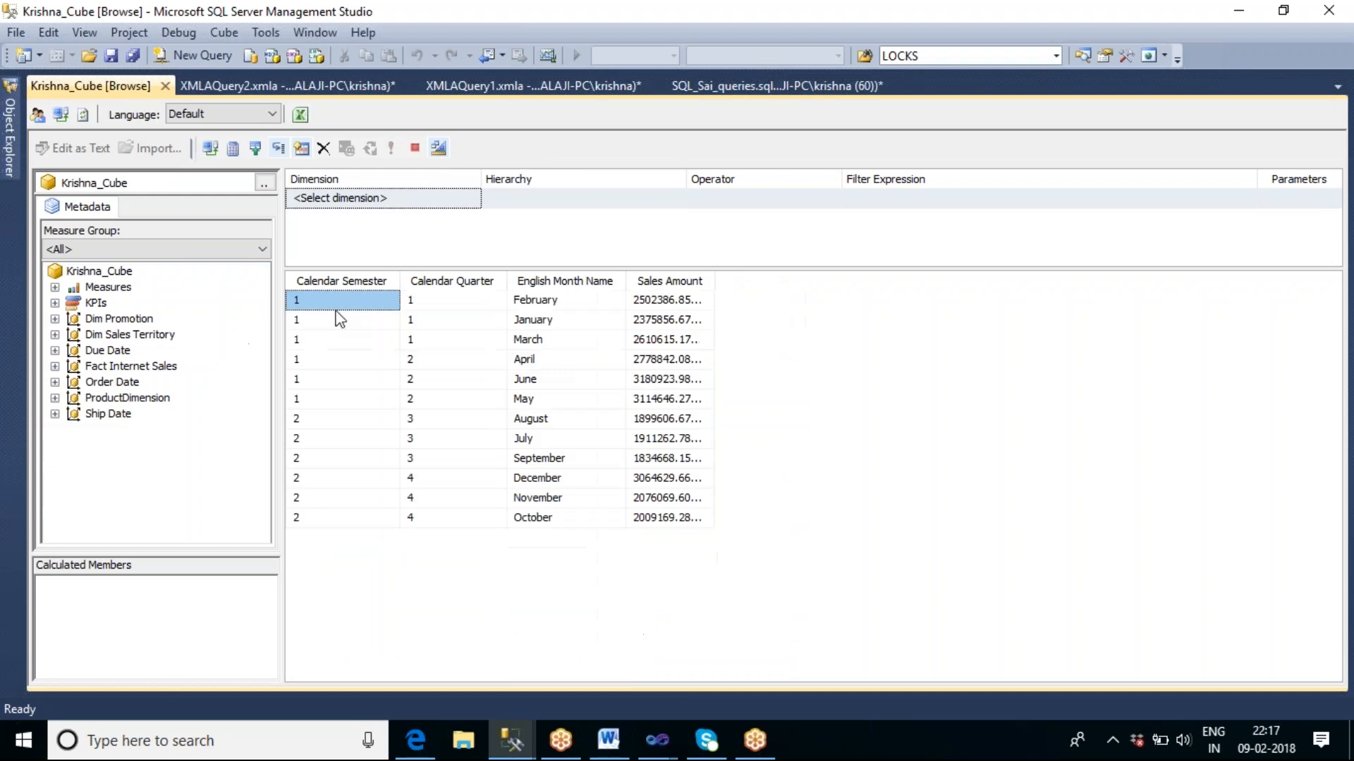
pyautogui.moveTo(338, 294); pyautogui.dragTo(267, 326)
pyautogui.moveTo(392, 282); pyautogui.dragTo(226, 349)
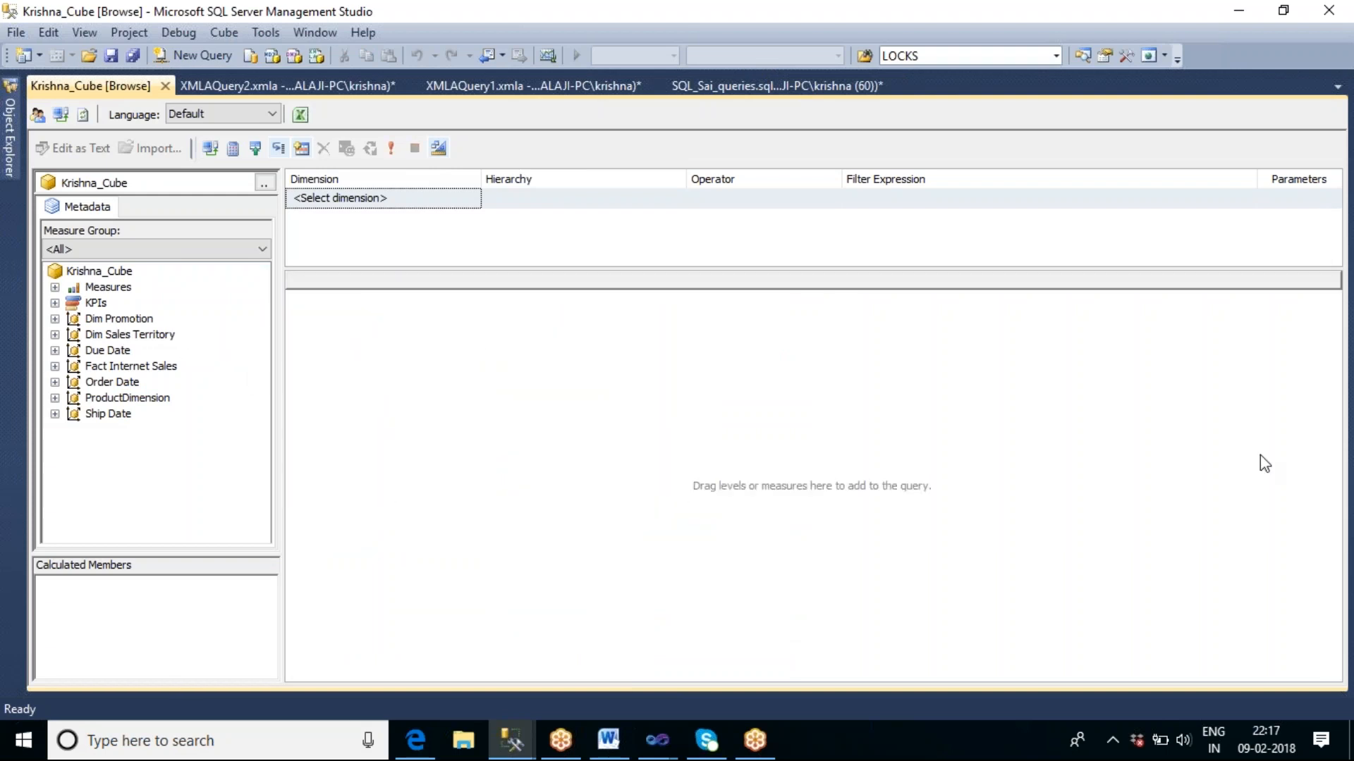
pyautogui.click(759, 66)
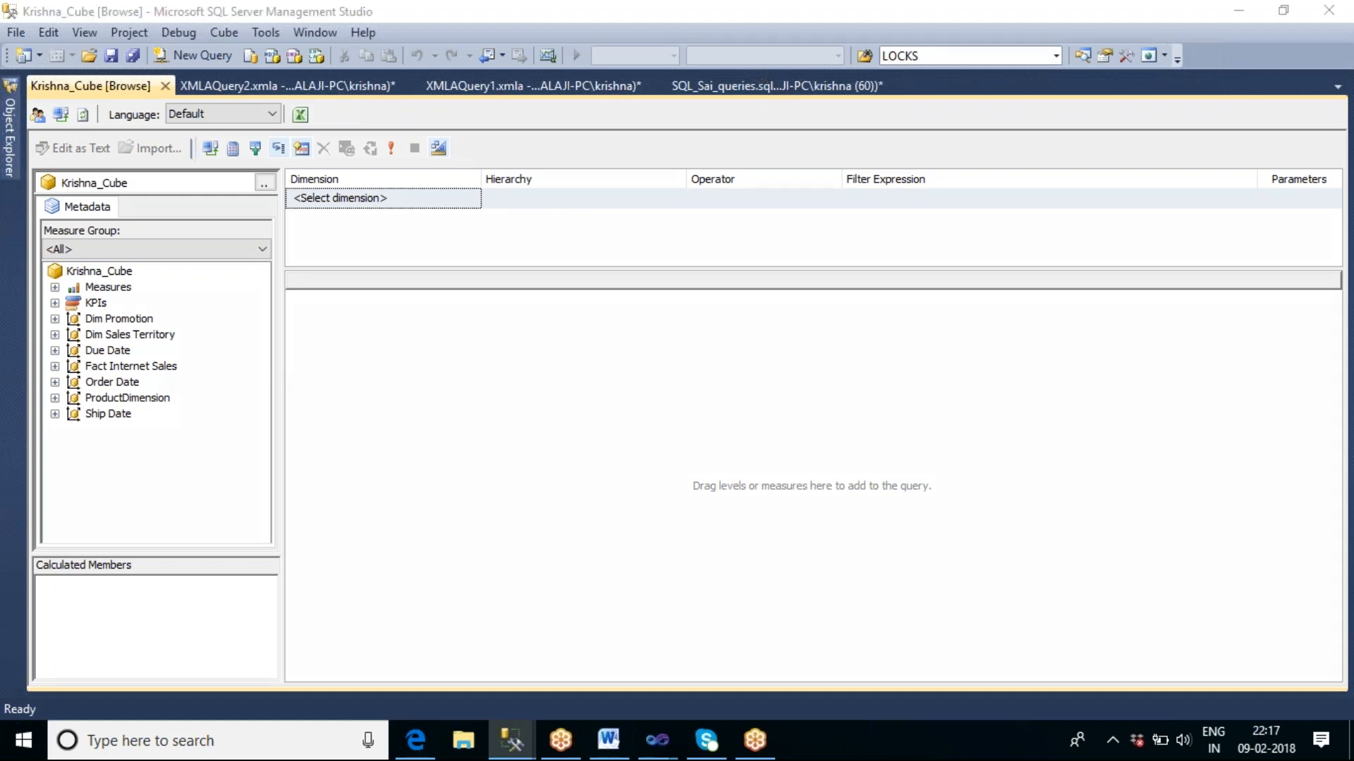
pyautogui.moveTo(993, 333)
pyautogui.mouseDown()
pyautogui.moveTo(1020, 531)
pyautogui.moveTo(1239, 494)
pyautogui.moveTo(1149, 318)
pyautogui.moveTo(1001, 341)
pyautogui.mouseUp()
pyautogui.moveTo(1103, 589)
pyautogui.mouseDown()
pyautogui.moveTo(1097, 617)
pyautogui.moveTo(1117, 581)
pyautogui.moveTo(1128, 608)
pyautogui.moveTo(1181, 623)
pyautogui.mouseUp()
pyautogui.moveTo(307, 344)
pyautogui.mouseDown()
pyautogui.moveTo(395, 353)
pyautogui.moveTo(317, 534)
pyautogui.moveTo(241, 430)
pyautogui.moveTo(315, 349)
pyautogui.mouseUp()
pyautogui.moveTo(39, 456)
pyautogui.mouseDown()
pyautogui.moveTo(91, 409)
pyautogui.moveTo(134, 473)
pyautogui.moveTo(47, 533)
pyautogui.moveTo(37, 455)
pyautogui.moveTo(71, 471)
pyautogui.moveTo(76, 505)
pyautogui.moveTo(111, 498)
pyautogui.moveTo(190, 578)
pyautogui.moveTo(300, 544)
pyautogui.moveTo(289, 552)
pyautogui.moveTo(303, 565)
pyautogui.moveTo(332, 574)
pyautogui.moveTo(326, 601)
pyautogui.moveTo(384, 596)
pyautogui.mouseUp()
pyautogui.moveTo(258, 383)
pyautogui.mouseDown()
pyautogui.moveTo(287, 408)
pyautogui.moveTo(326, 374)
pyautogui.moveTo(317, 386)
pyautogui.moveTo(340, 391)
pyautogui.mouseUp()
pyautogui.click(271, 383)
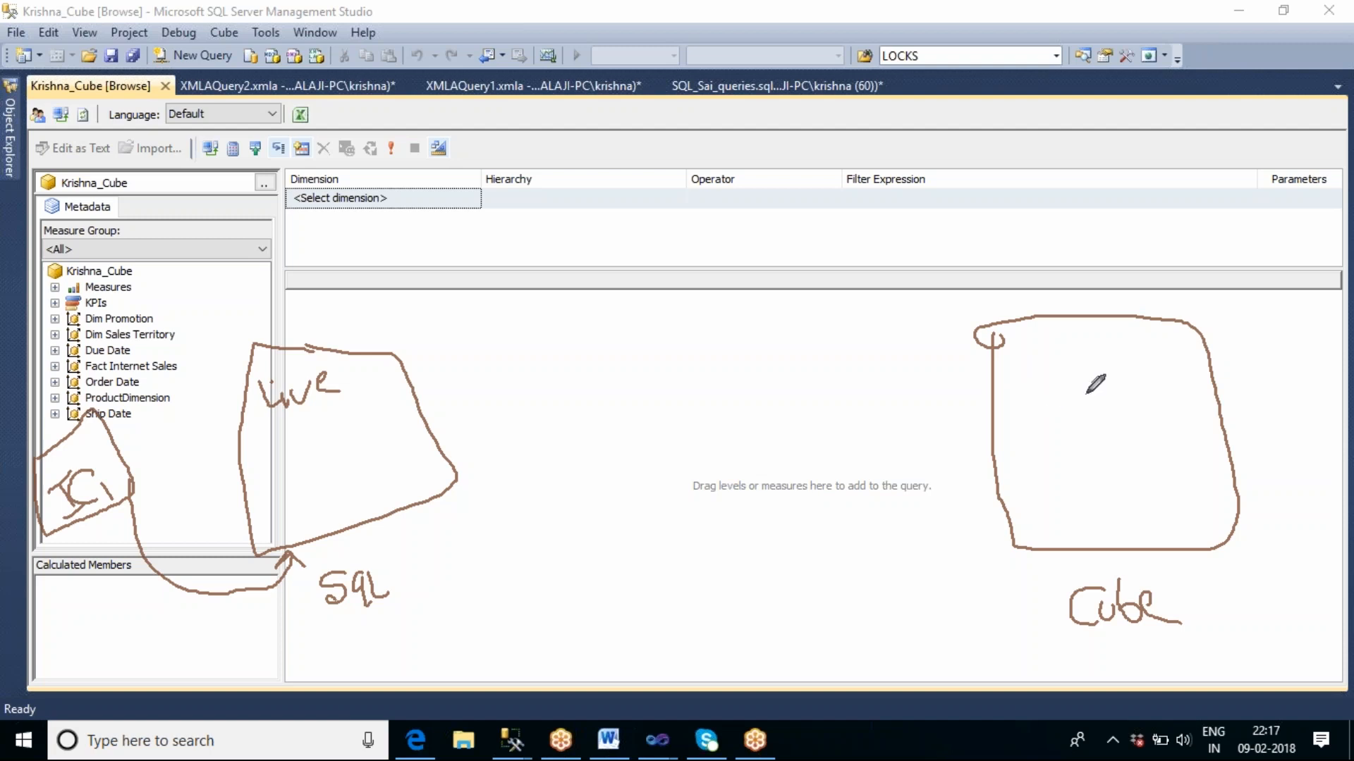
pyautogui.moveTo(598, 341)
pyautogui.mouseDown()
pyautogui.moveTo(719, 330)
pyautogui.moveTo(753, 349)
pyautogui.moveTo(800, 497)
pyautogui.moveTo(650, 566)
pyautogui.moveTo(594, 352)
pyautogui.moveTo(607, 341)
pyautogui.mouseUp()
pyautogui.moveTo(701, 591)
pyautogui.mouseDown()
pyautogui.moveTo(705, 627)
pyautogui.moveTo(670, 626)
pyautogui.mouseUp()
pyautogui.moveTo(750, 589)
pyautogui.mouseDown()
pyautogui.moveTo(718, 595)
pyautogui.moveTo(746, 611)
pyautogui.moveTo(712, 624)
pyautogui.moveTo(776, 569)
pyautogui.moveTo(808, 612)
pyautogui.moveTo(798, 591)
pyautogui.moveTo(819, 596)
pyautogui.moveTo(804, 605)
pyautogui.mouseUp()
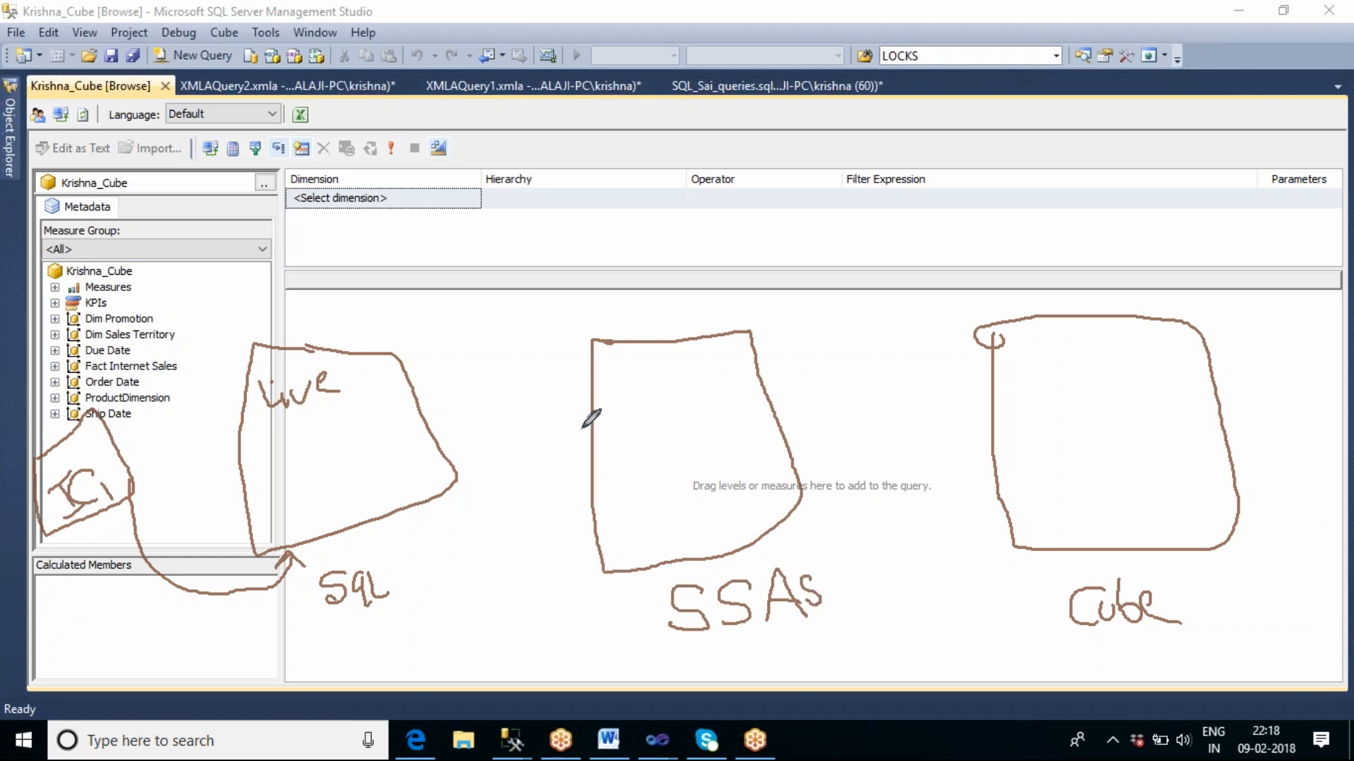
pyautogui.moveTo(592, 428)
pyautogui.mouseDown()
pyautogui.moveTo(425, 416)
pyautogui.moveTo(450, 462)
pyautogui.mouseUp()
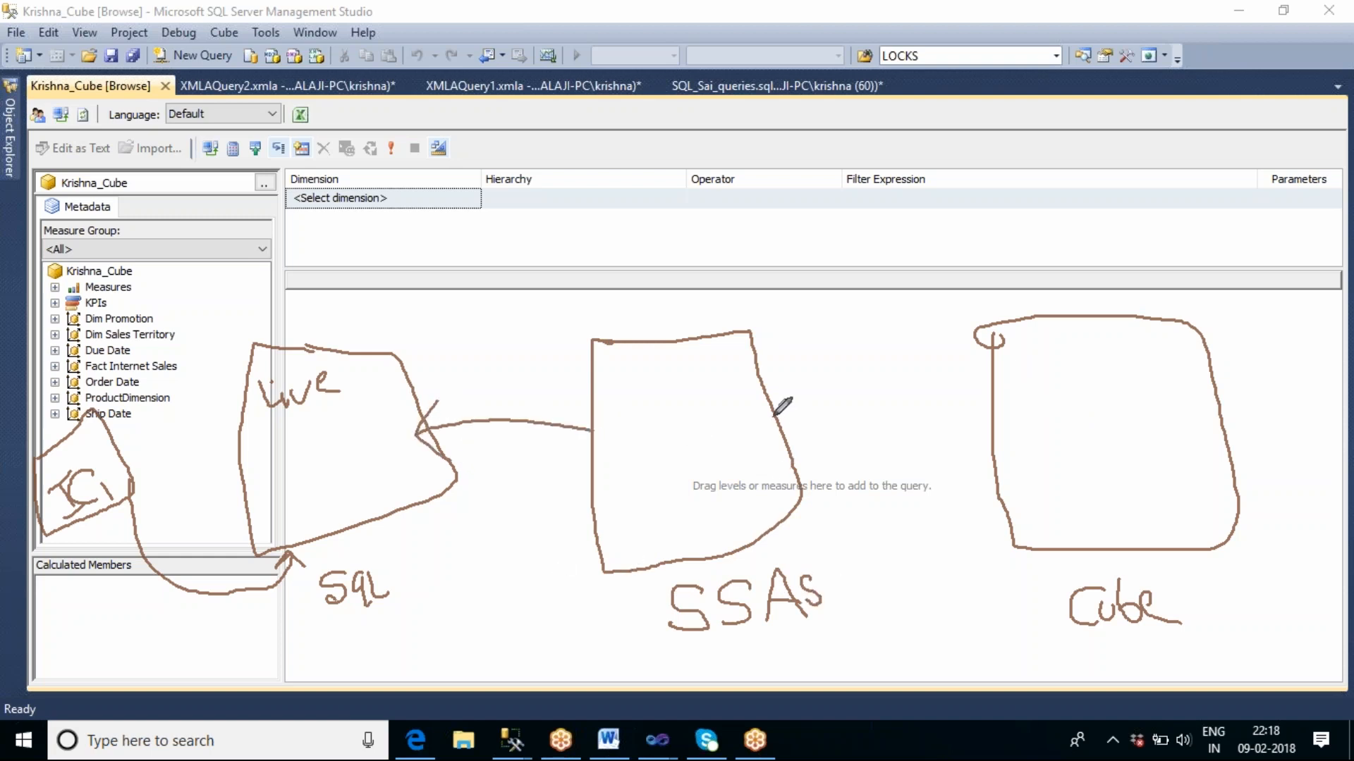
pyautogui.moveTo(773, 416)
pyautogui.mouseDown()
pyautogui.moveTo(1002, 443)
pyautogui.moveTo(992, 455)
pyautogui.mouseUp()
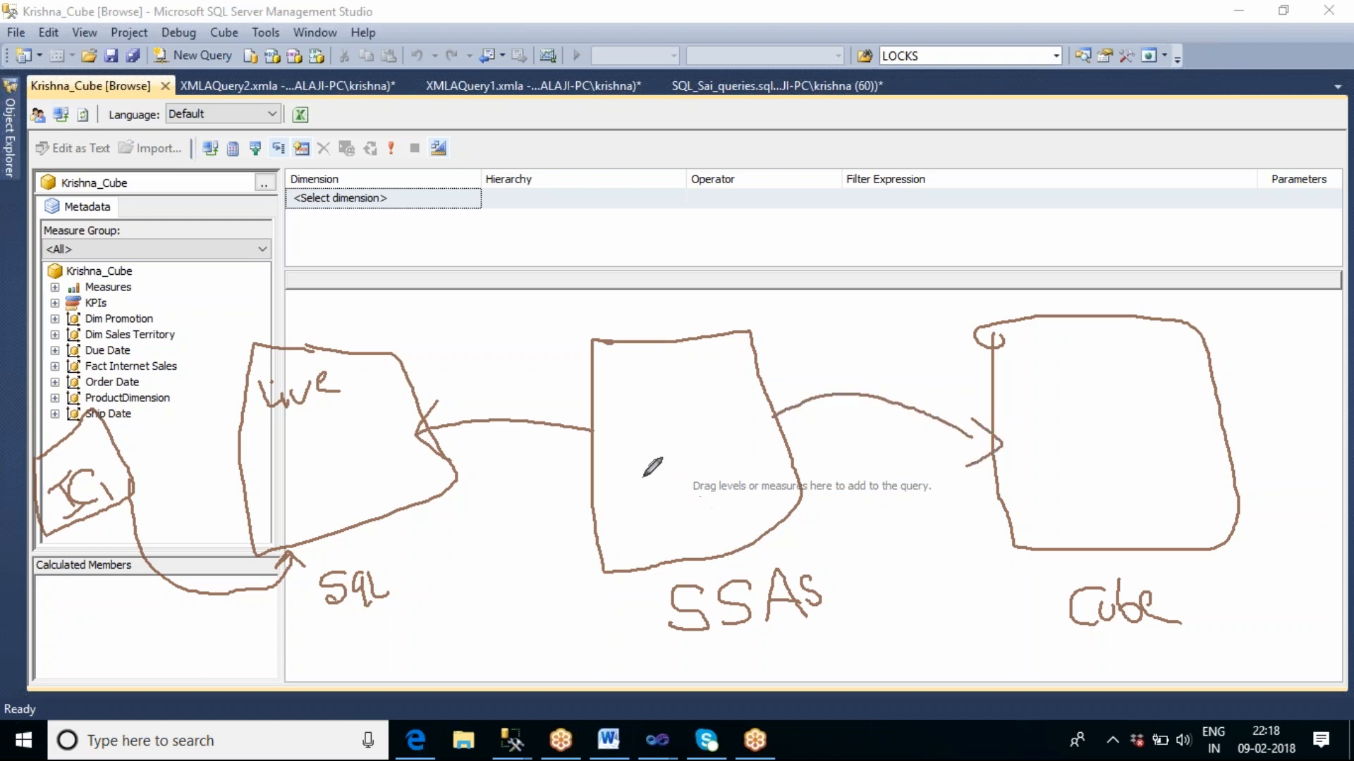
pyautogui.moveTo(635, 458)
pyautogui.mouseDown()
pyautogui.moveTo(648, 479)
pyautogui.moveTo(650, 445)
pyautogui.moveTo(647, 464)
pyautogui.moveTo(678, 473)
pyautogui.moveTo(685, 458)
pyautogui.moveTo(698, 466)
pyautogui.moveTo(694, 455)
pyautogui.moveTo(726, 470)
pyautogui.moveTo(739, 446)
pyautogui.moveTo(747, 470)
pyautogui.mouseUp()
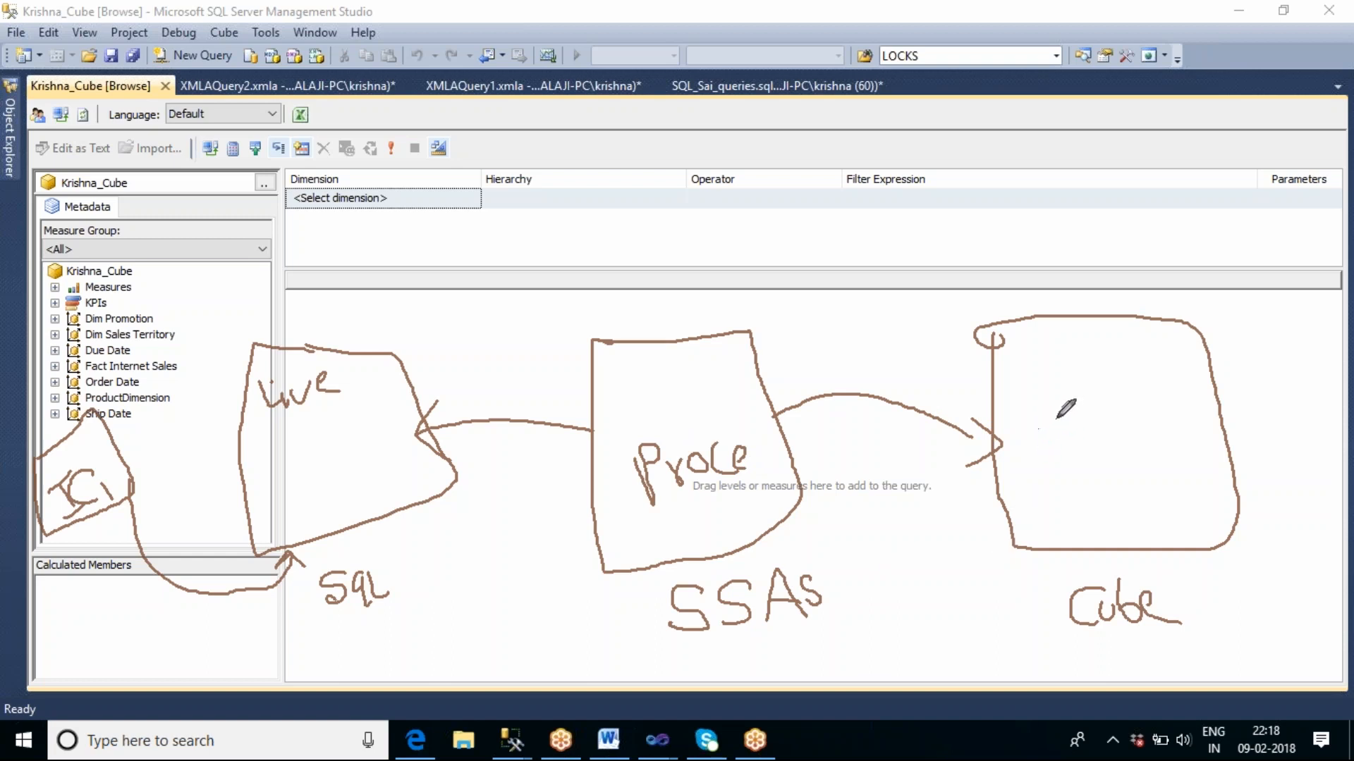
pyautogui.moveTo(1042, 416); pyautogui.dragTo(1061, 351)
pyautogui.moveTo(771, 444)
pyautogui.mouseDown()
pyautogui.moveTo(757, 478)
pyautogui.moveTo(782, 460)
pyautogui.moveTo(774, 476)
pyautogui.mouseUp()
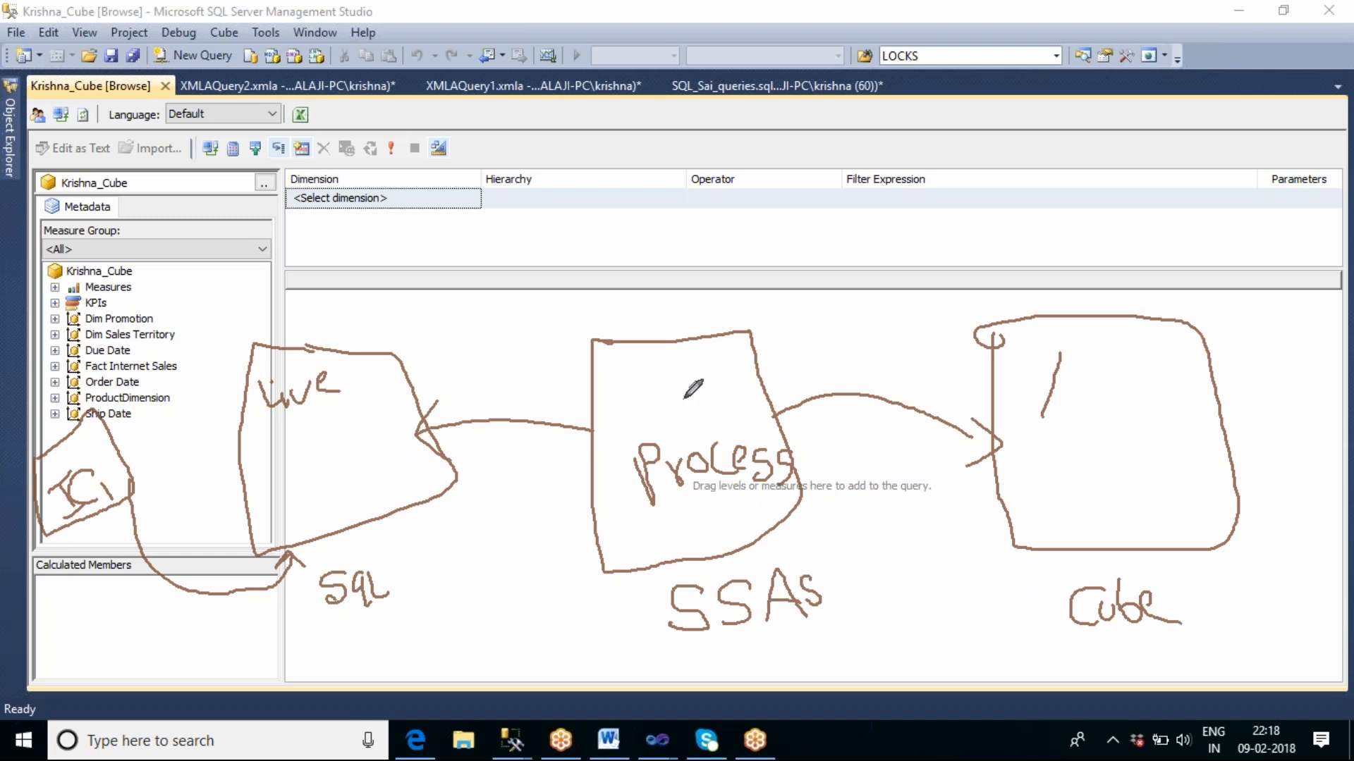
pyautogui.moveTo(678, 368)
pyautogui.mouseDown()
pyautogui.moveTo(678, 423)
pyautogui.moveTo(703, 418)
pyautogui.mouseUp()
pyautogui.click(898, 66)
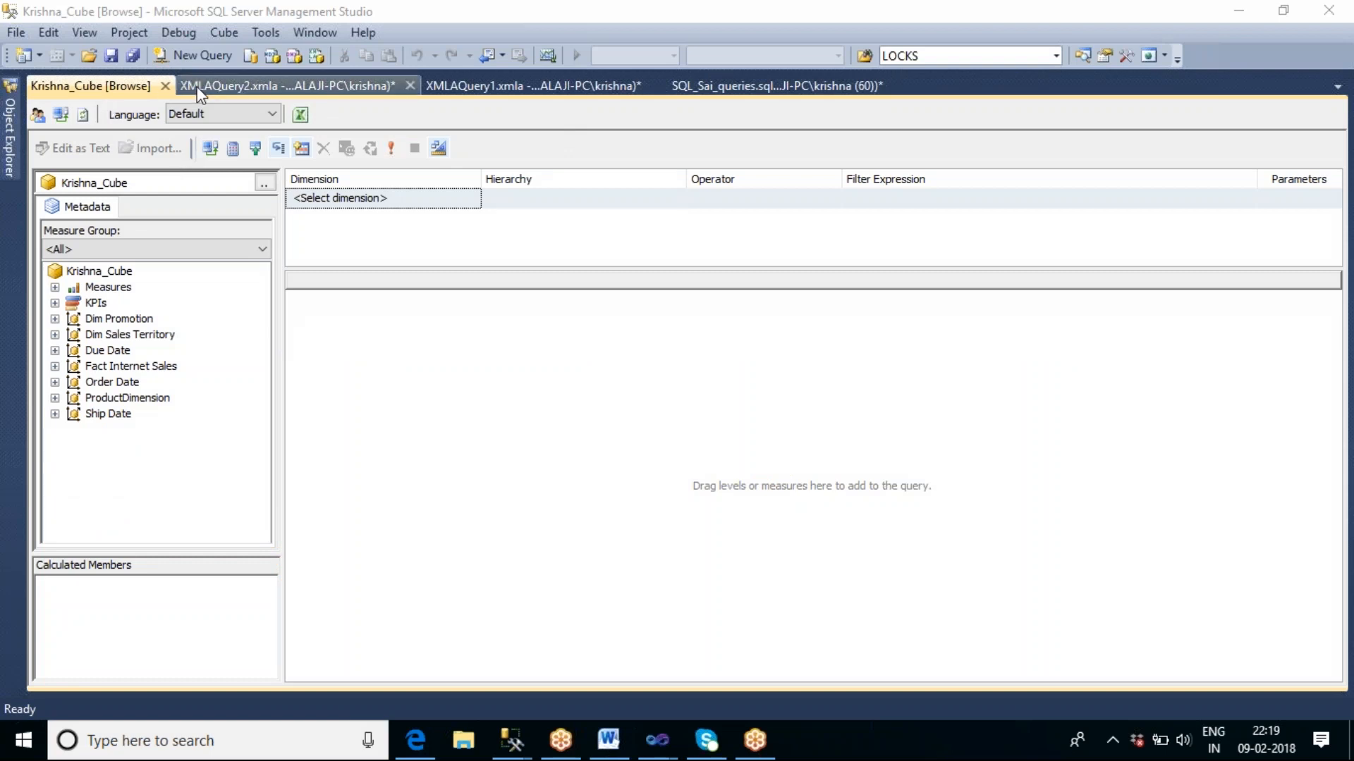
# View the XMLAQuery2.xmla script, switch to the SSAS_Mohan project in Visual Studio and review the commands available for the project.
pyautogui.click(222, 91)
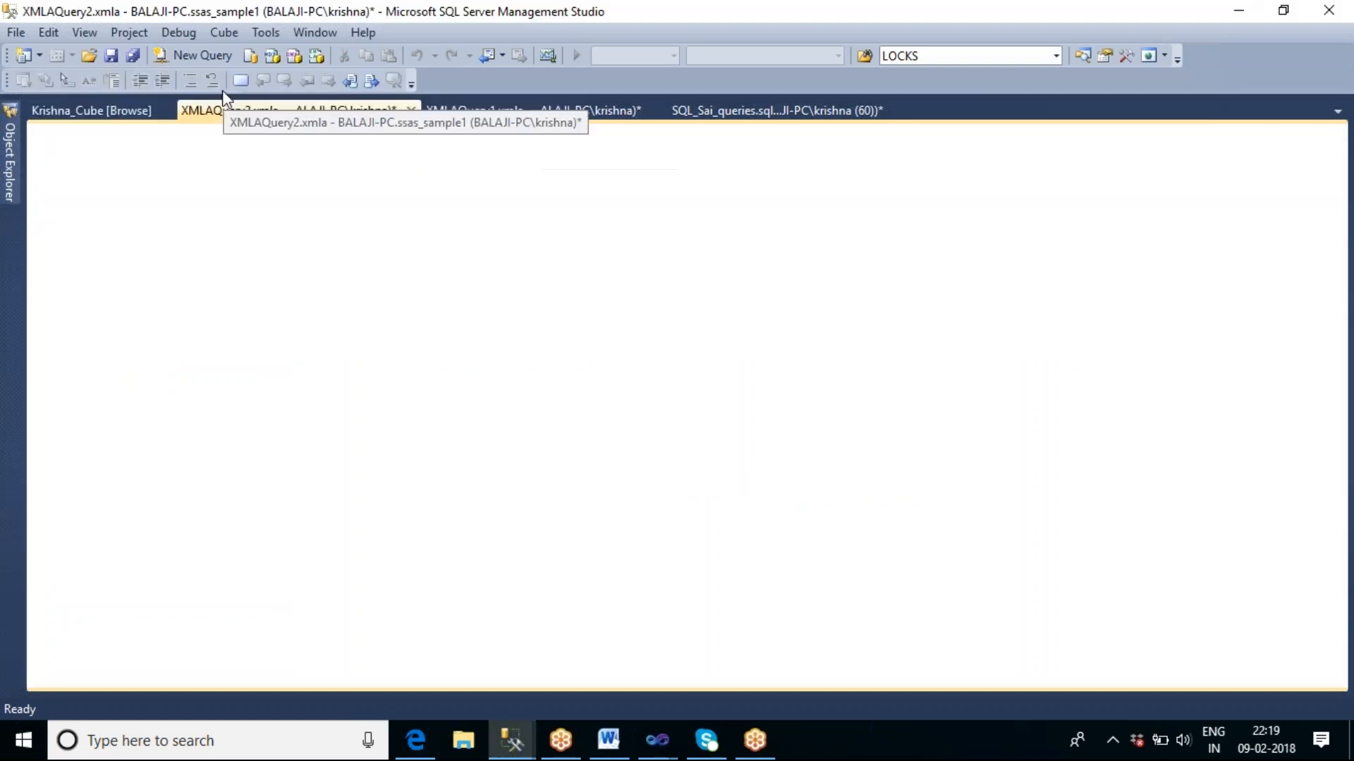
pyautogui.click(657, 740)
pyautogui.click(737, 676)
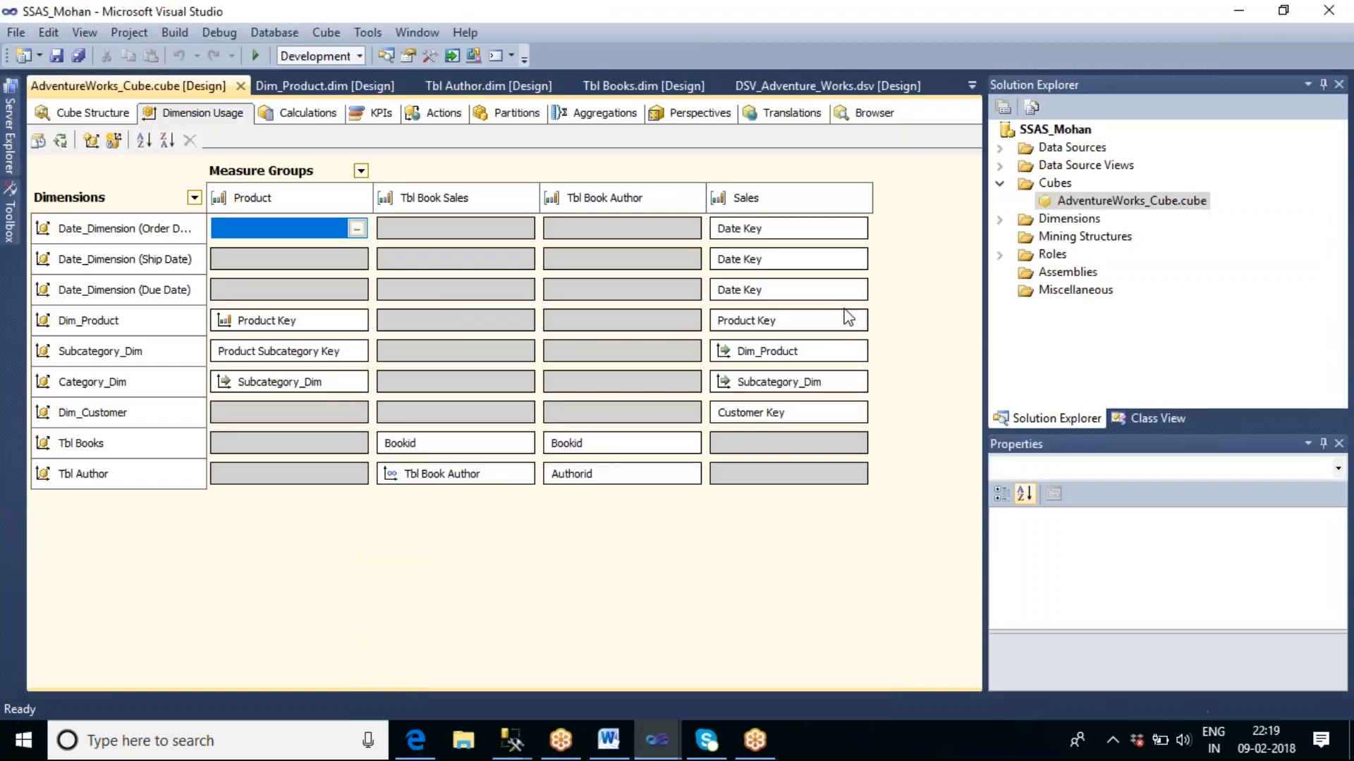
pyautogui.rightClick(1046, 131)
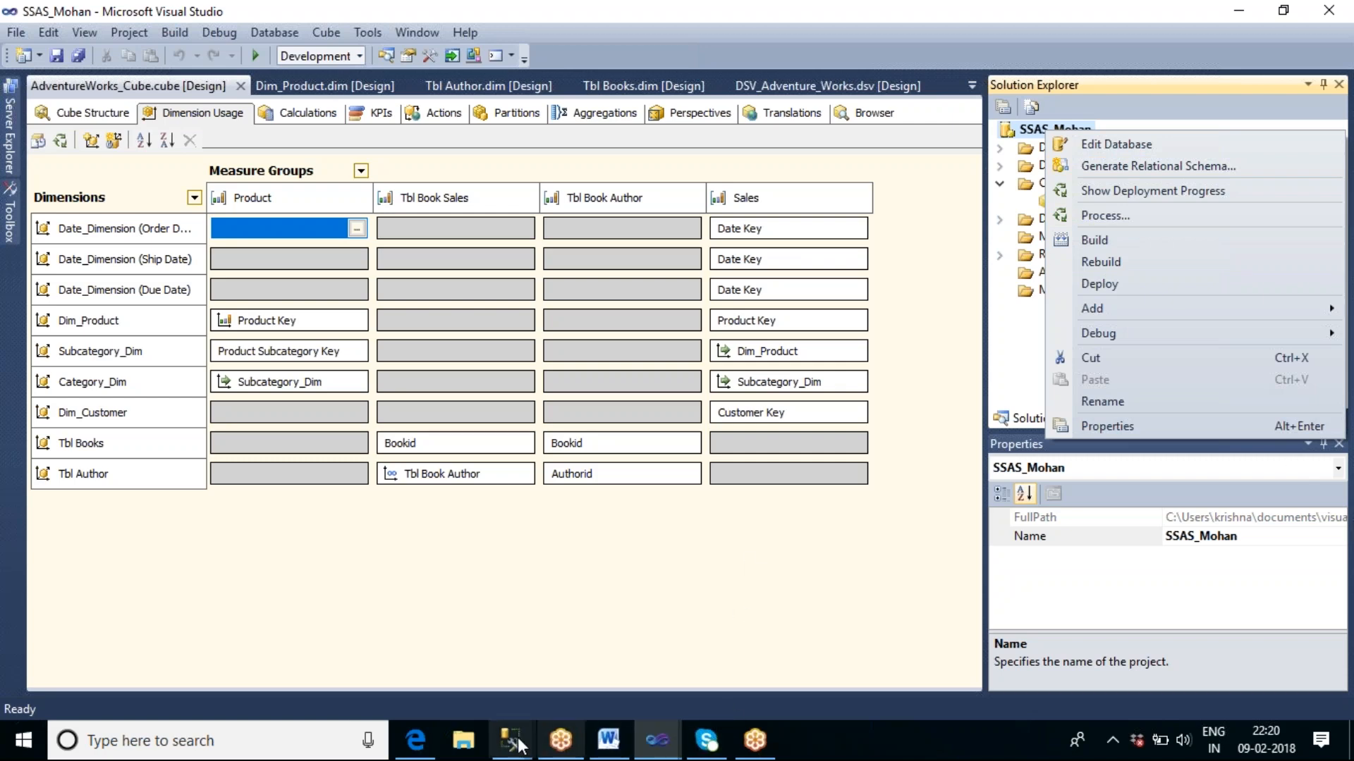
# Switch to the SSIS_Sai6 project and select the Analysis Services Processing Task in the AnalysisServicesTask.dtsx control flow.
pyautogui.click(656, 743)
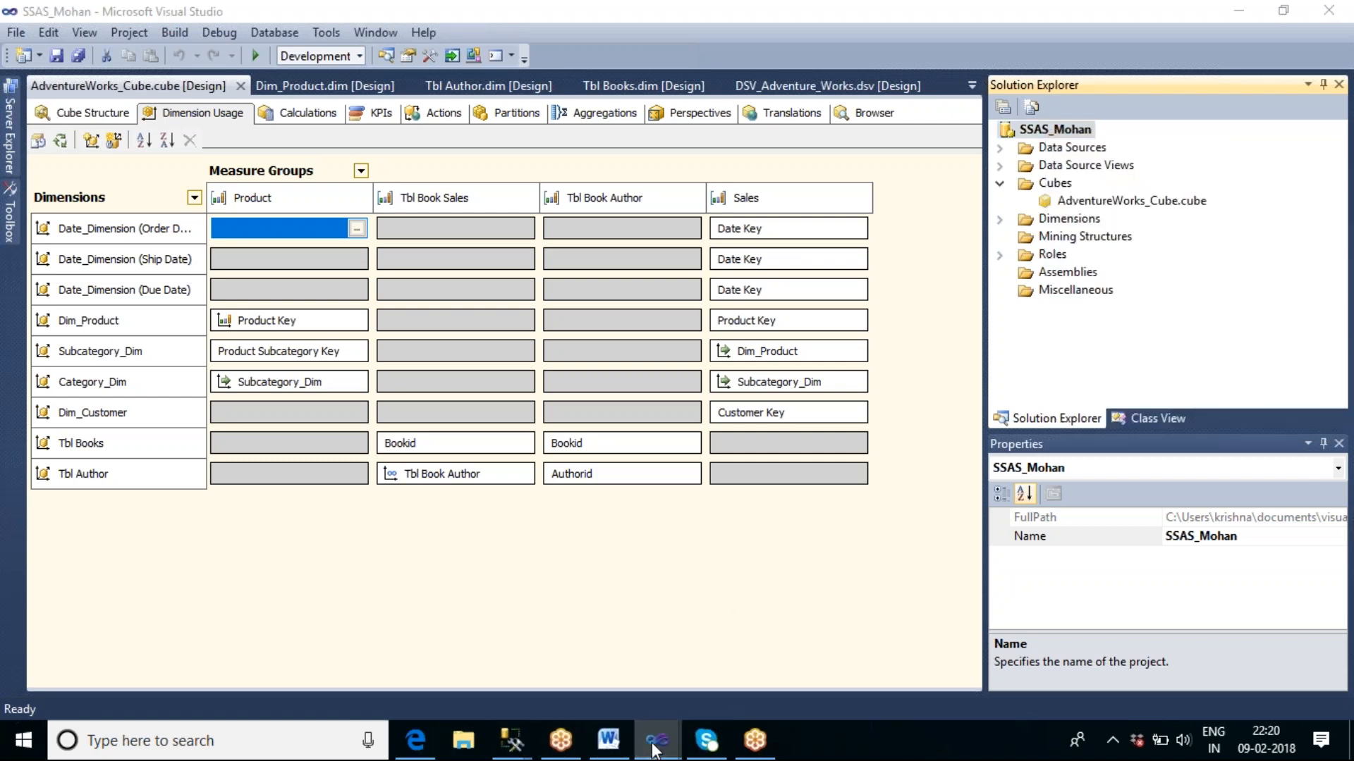
pyautogui.click(577, 667)
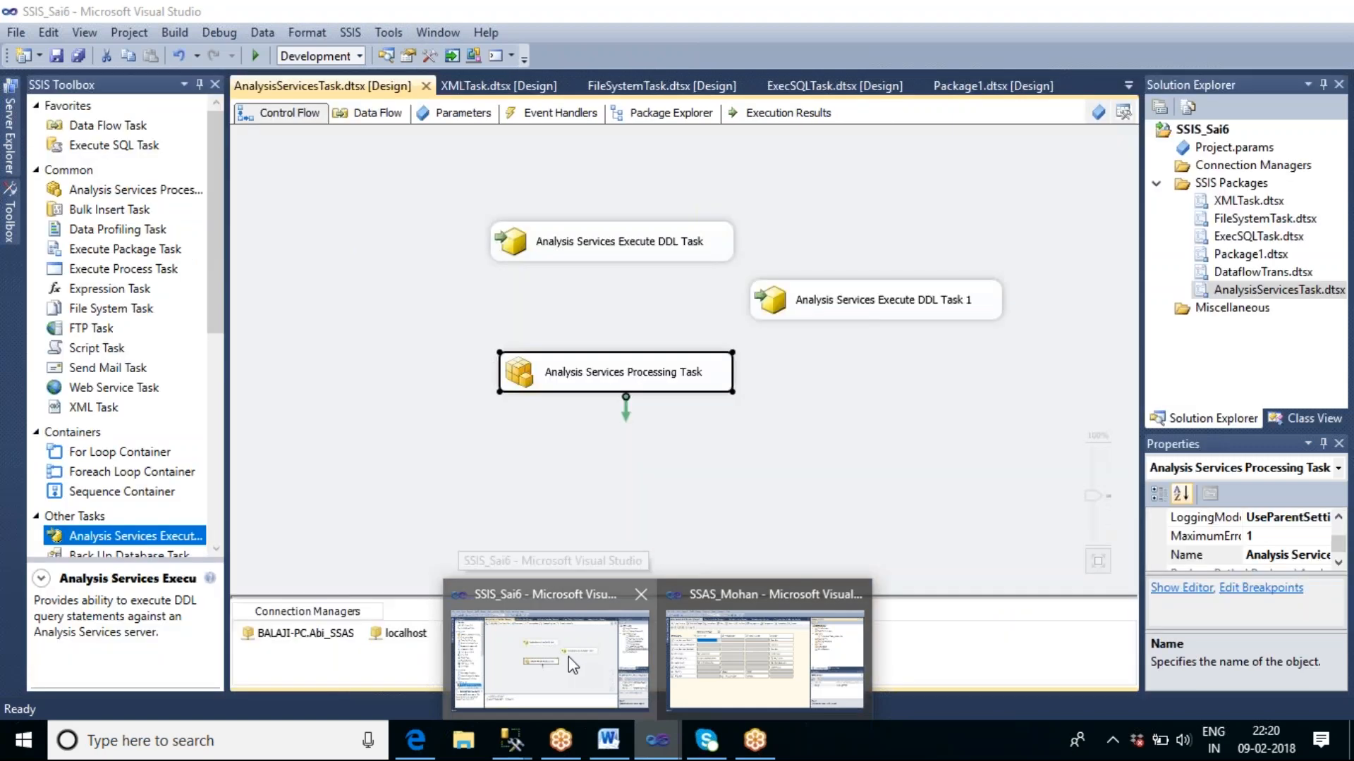
pyautogui.click(468, 447)
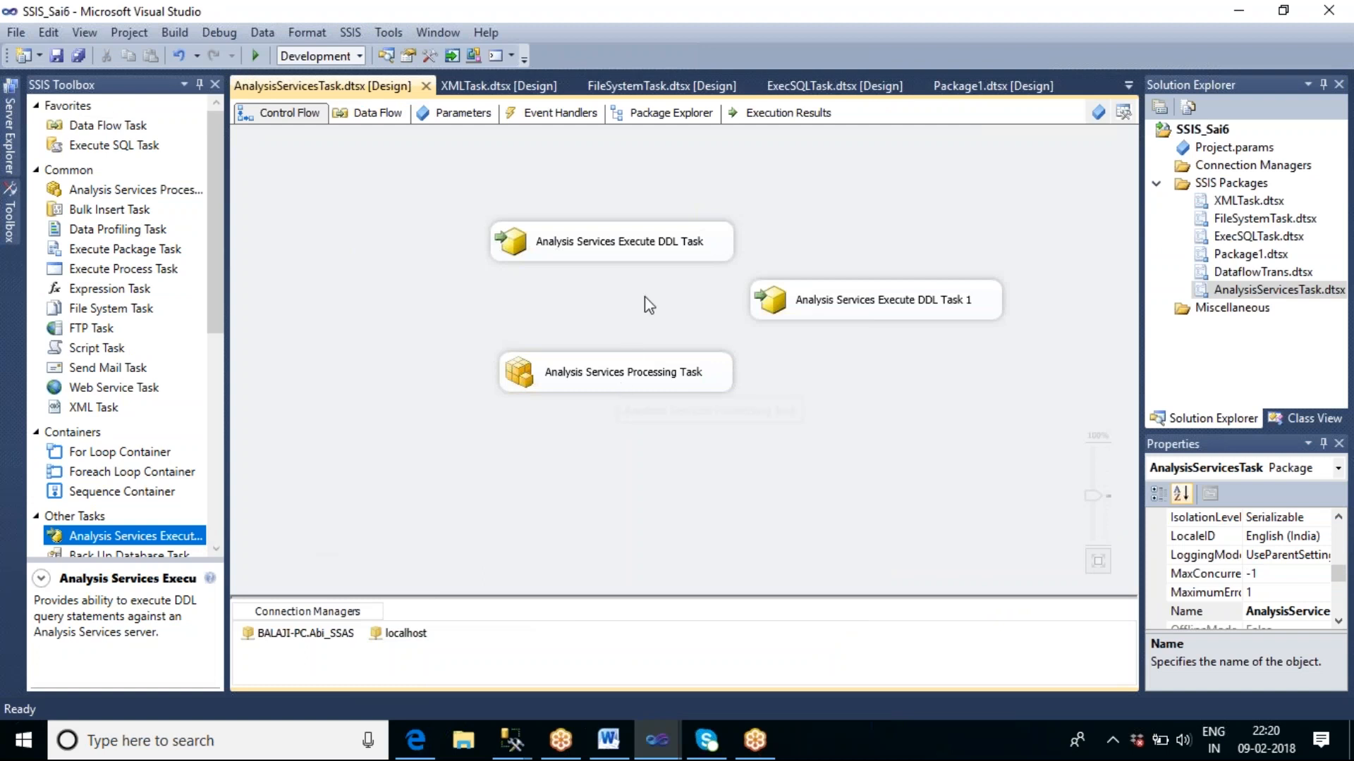
pyautogui.click(631, 251)
pyautogui.click(657, 378)
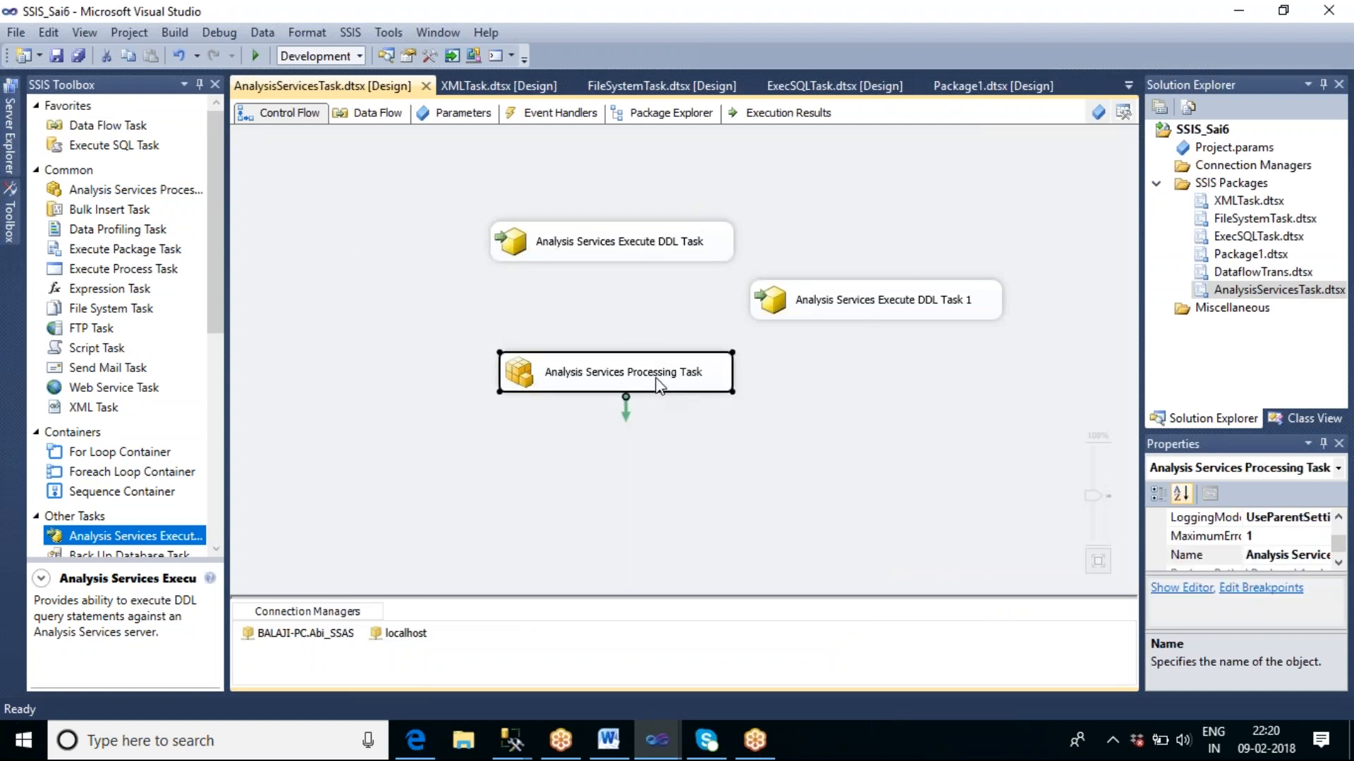
pyautogui.click(735, 400)
pyautogui.click(709, 390)
pyautogui.click(816, 420)
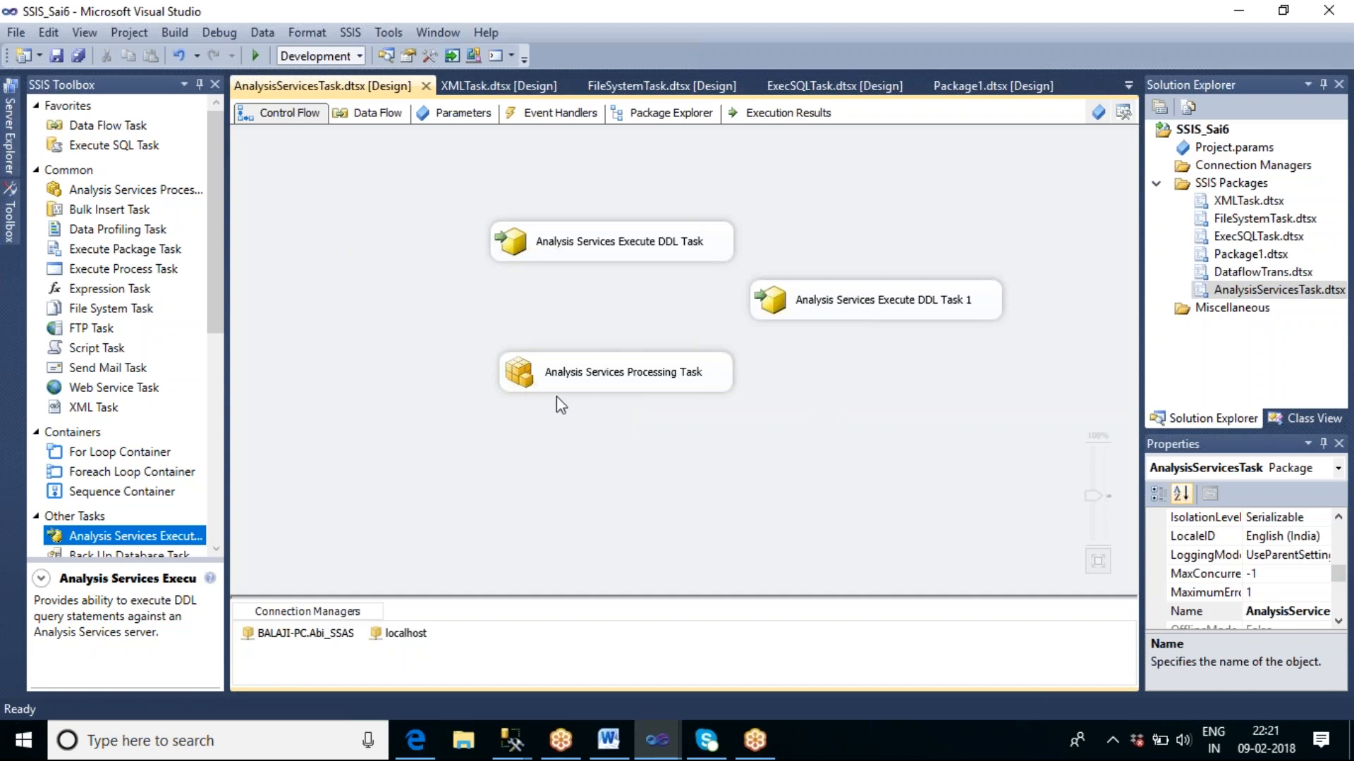
pyautogui.click(573, 388)
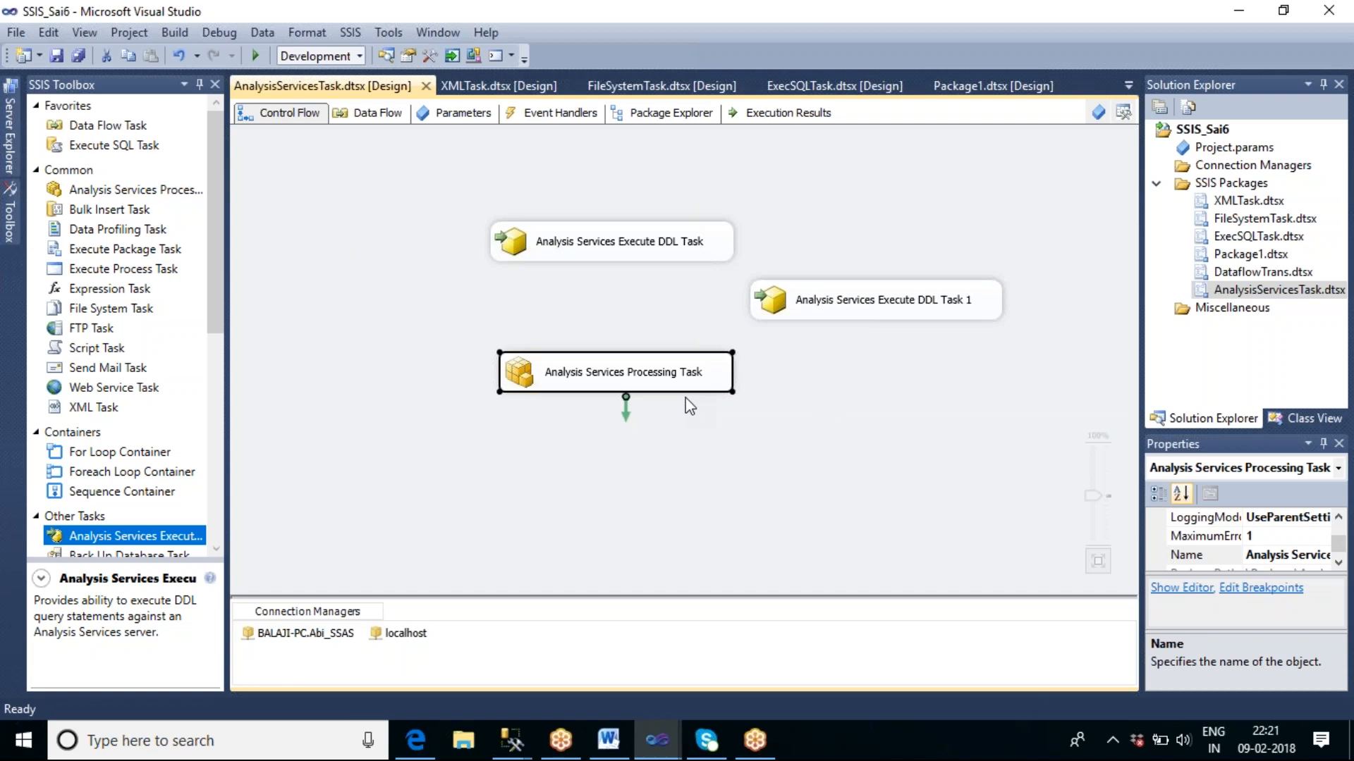
# Switch to SQL Server Management Studio and close the XMLAQuery2.xmla script without saving its changes.
pyautogui.click(519, 741)
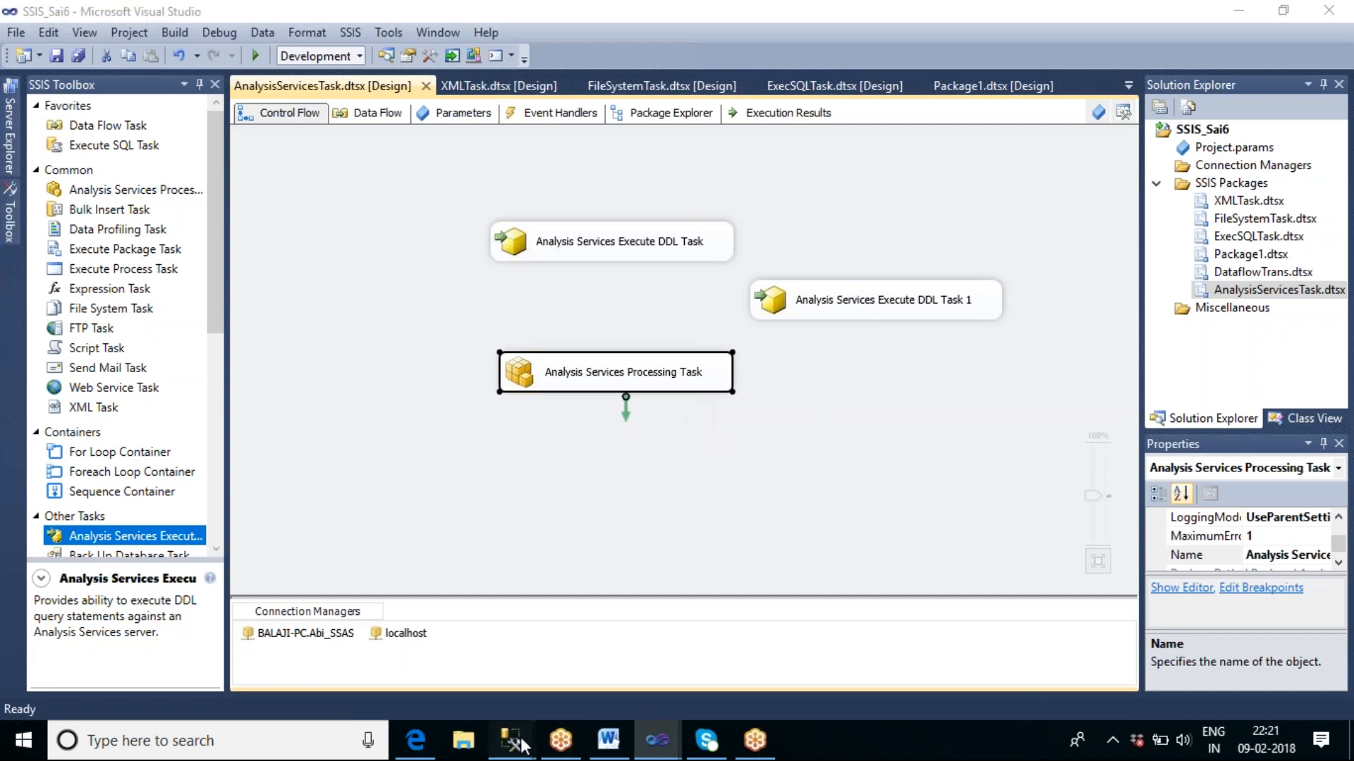
pyautogui.click(405, 652)
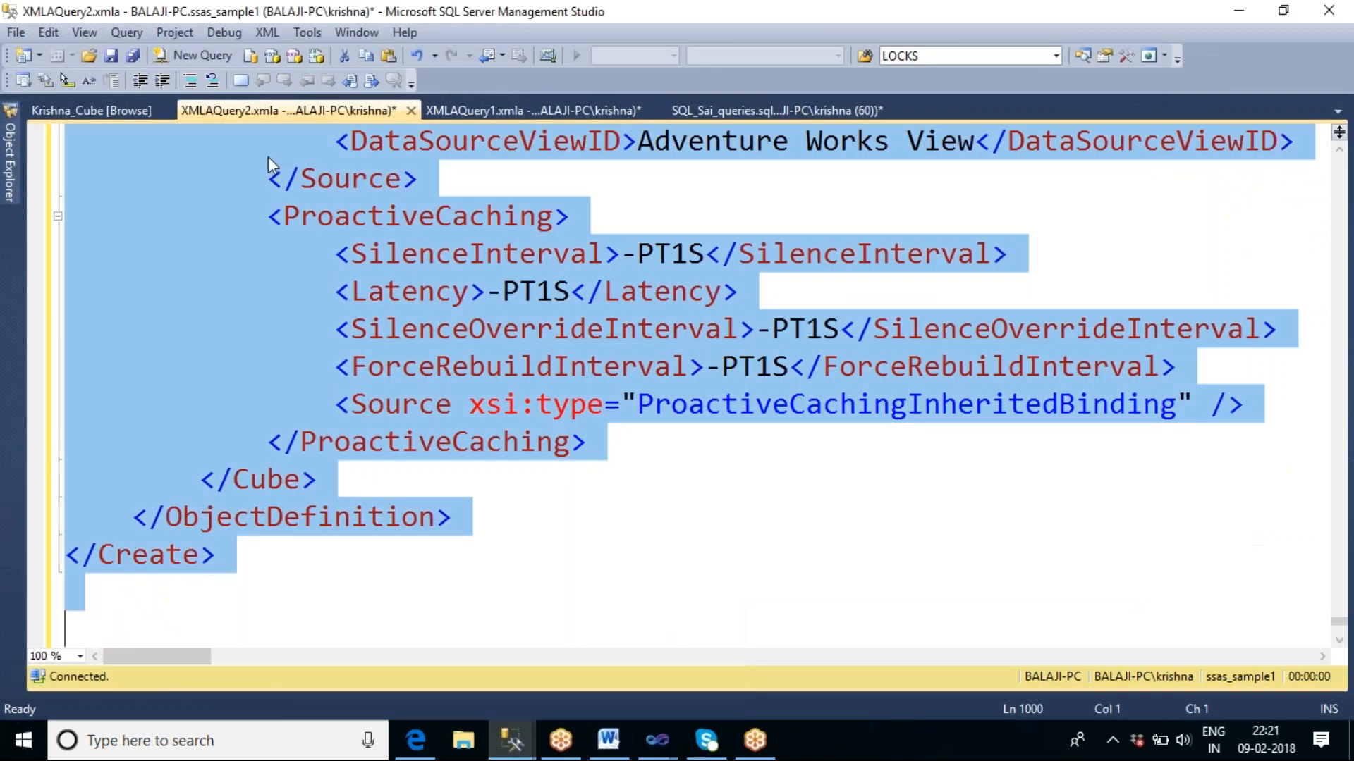
pyautogui.click(411, 110)
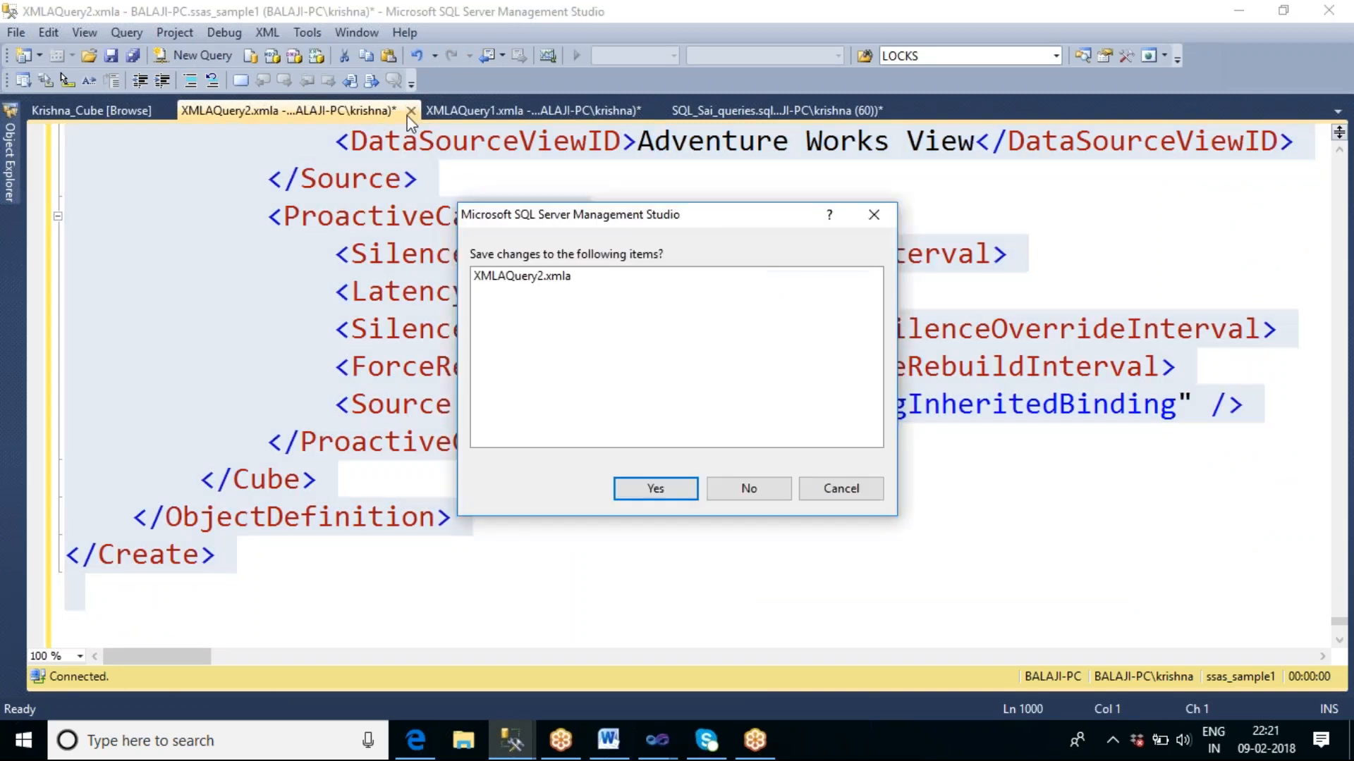
pyautogui.click(741, 488)
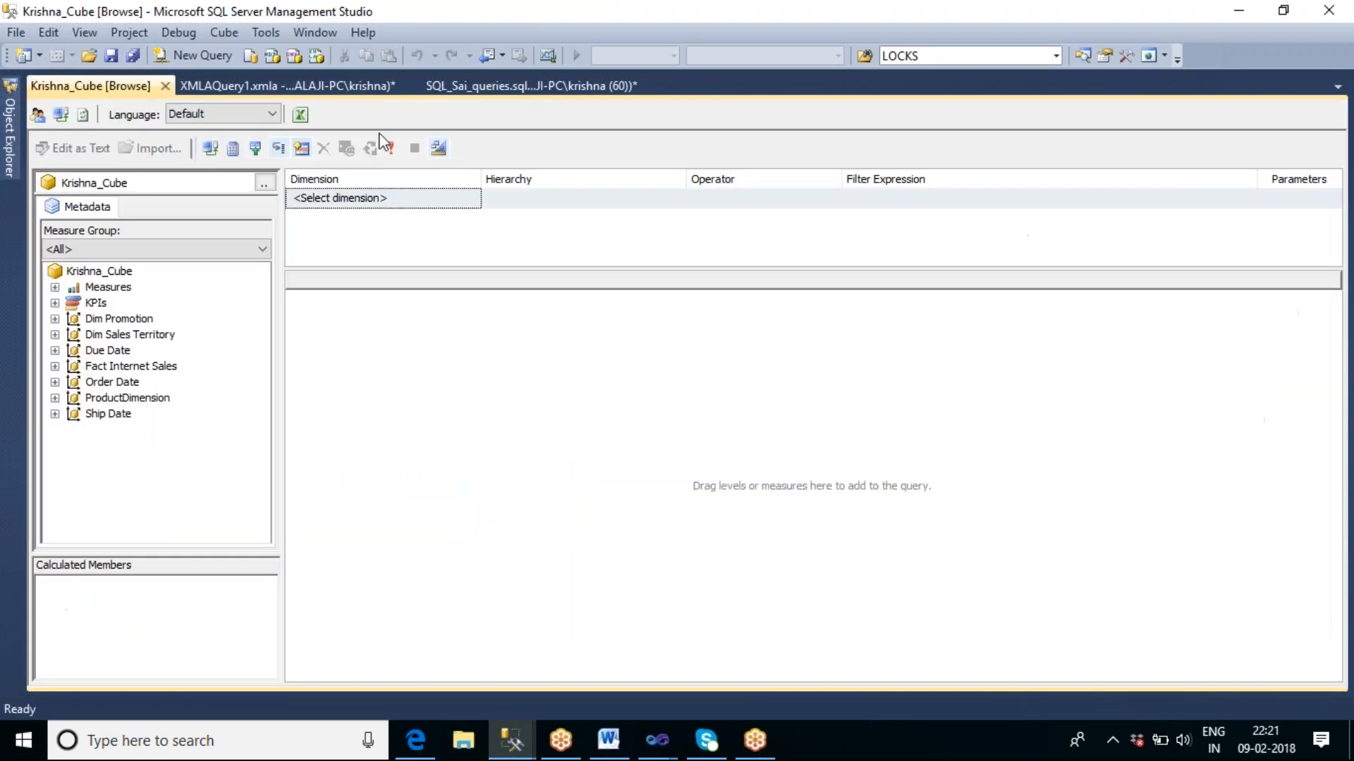
# Show the Object Explorer, collapse the Analysis Server and expand SQL Server Agent under the BALAJI-PC database engine.
pyautogui.click(11, 111)
pyautogui.click(34, 149)
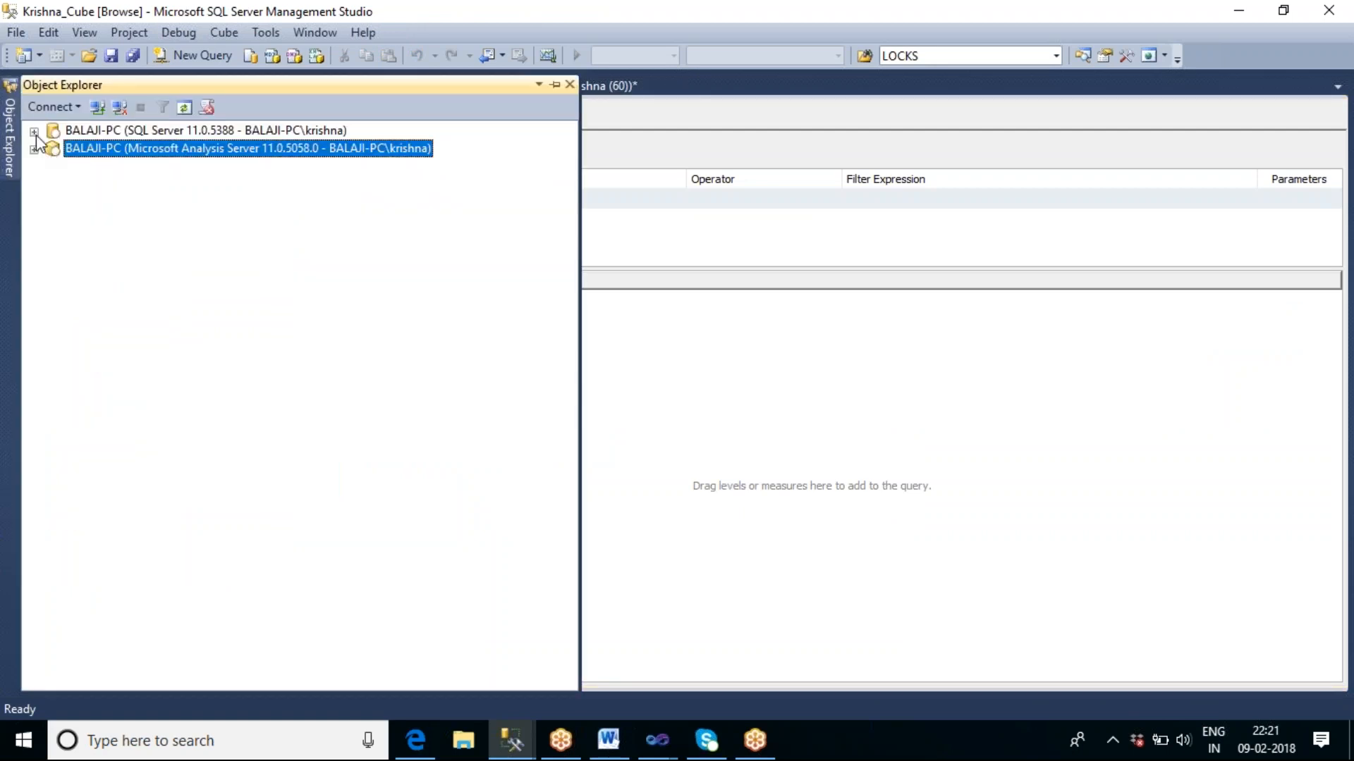
pyautogui.click(34, 132)
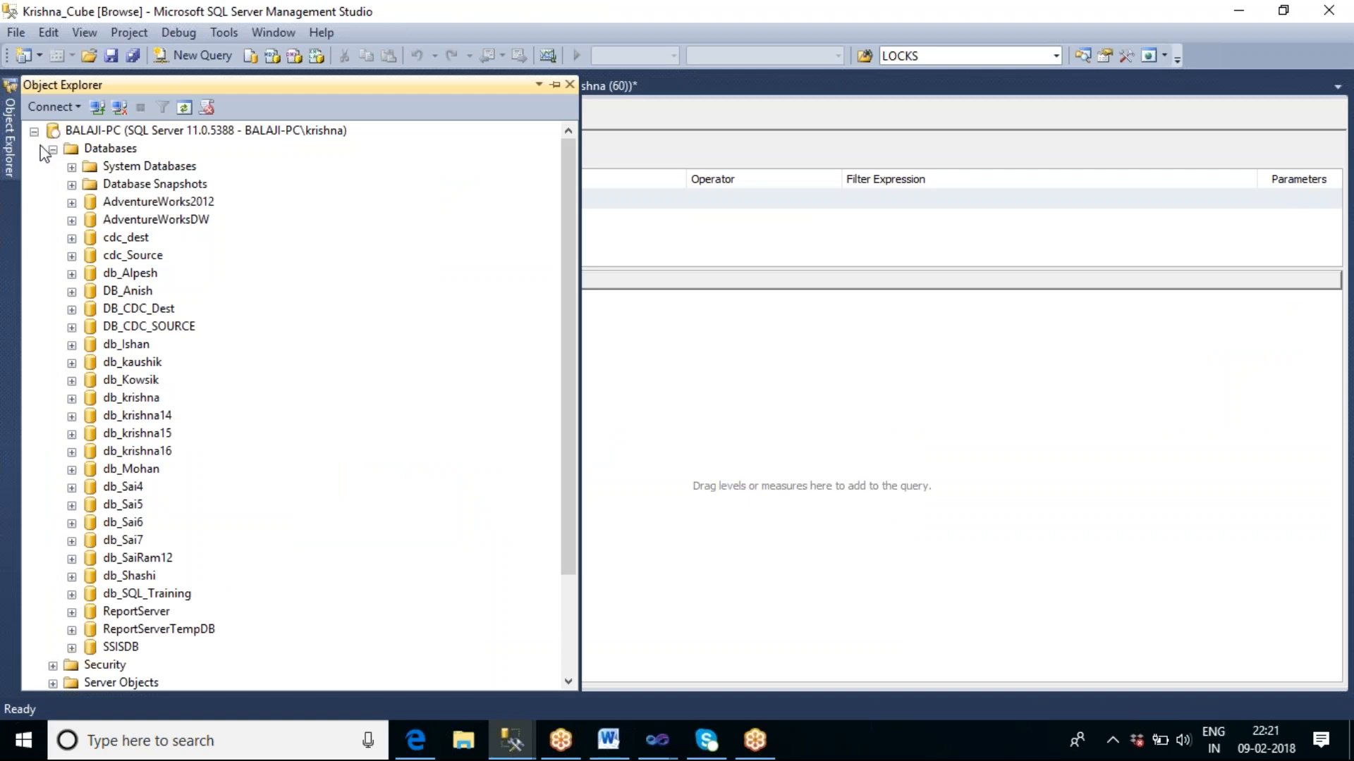
pyautogui.click(53, 149)
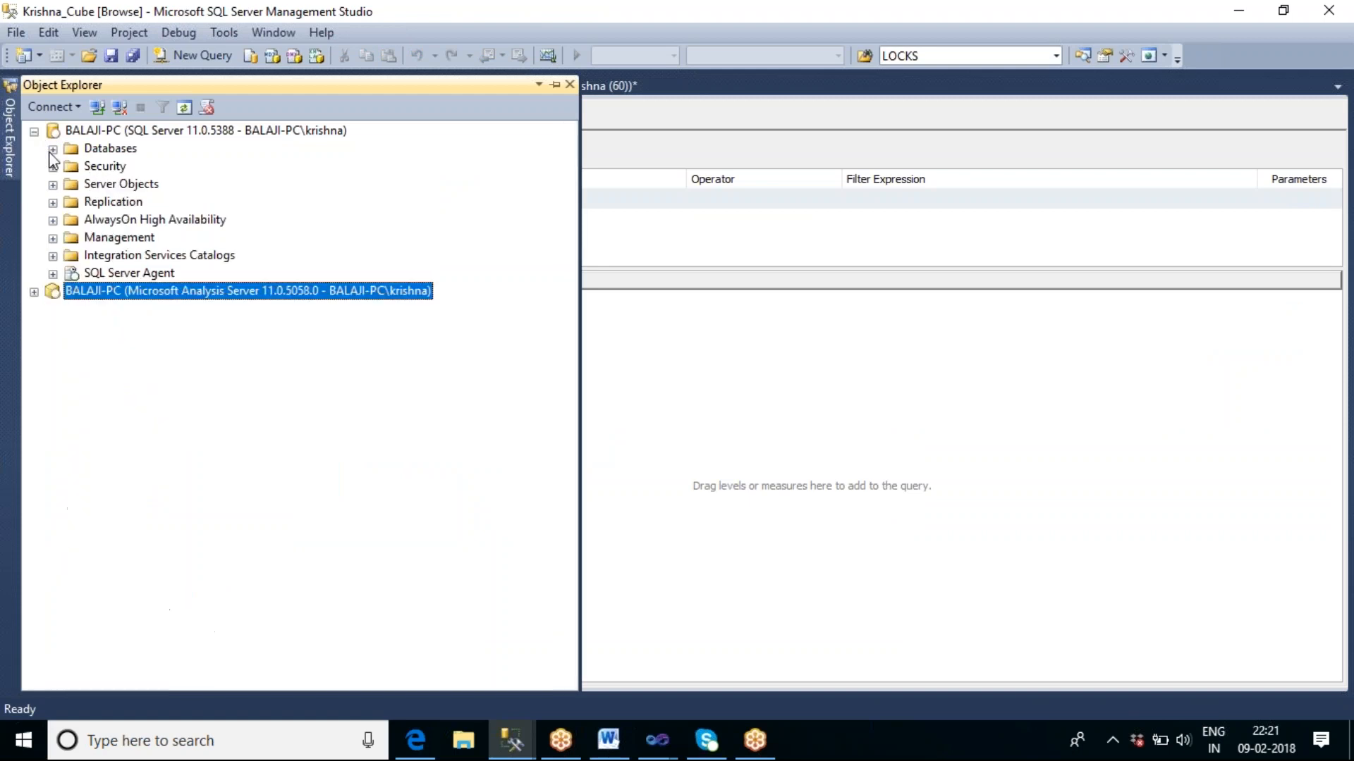
pyautogui.click(106, 274)
pyautogui.click(52, 275)
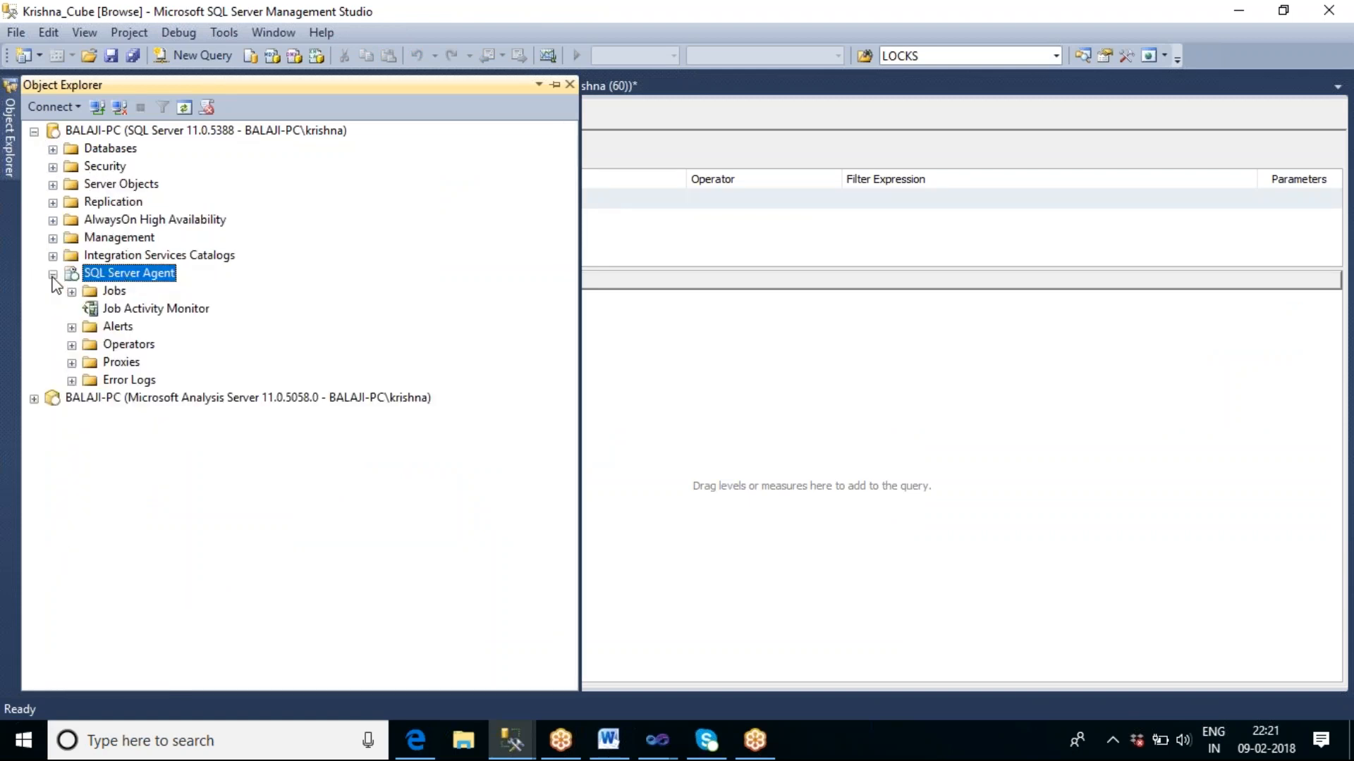
# Create a new SQL Server Agent job named ssas_cube_process_job.
pyautogui.rightClick(112, 291)
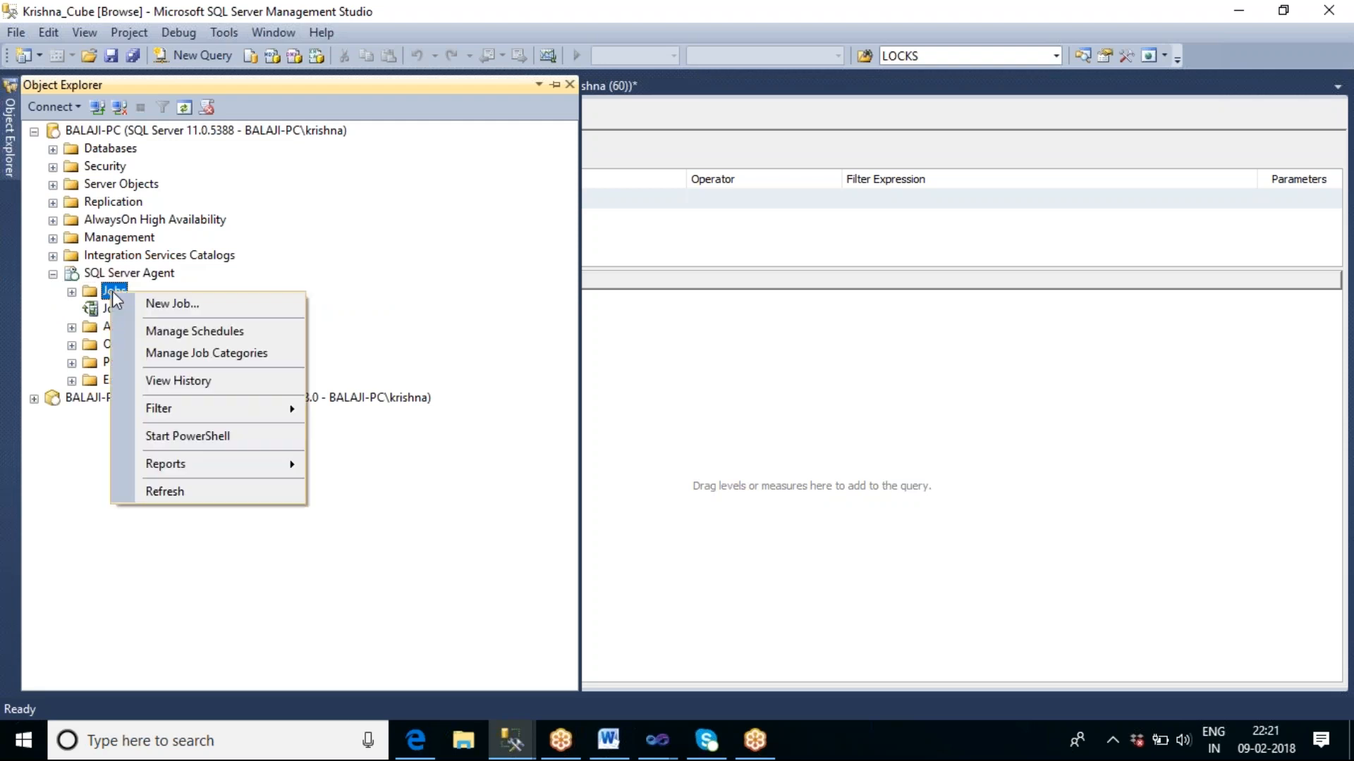
pyautogui.click(162, 306)
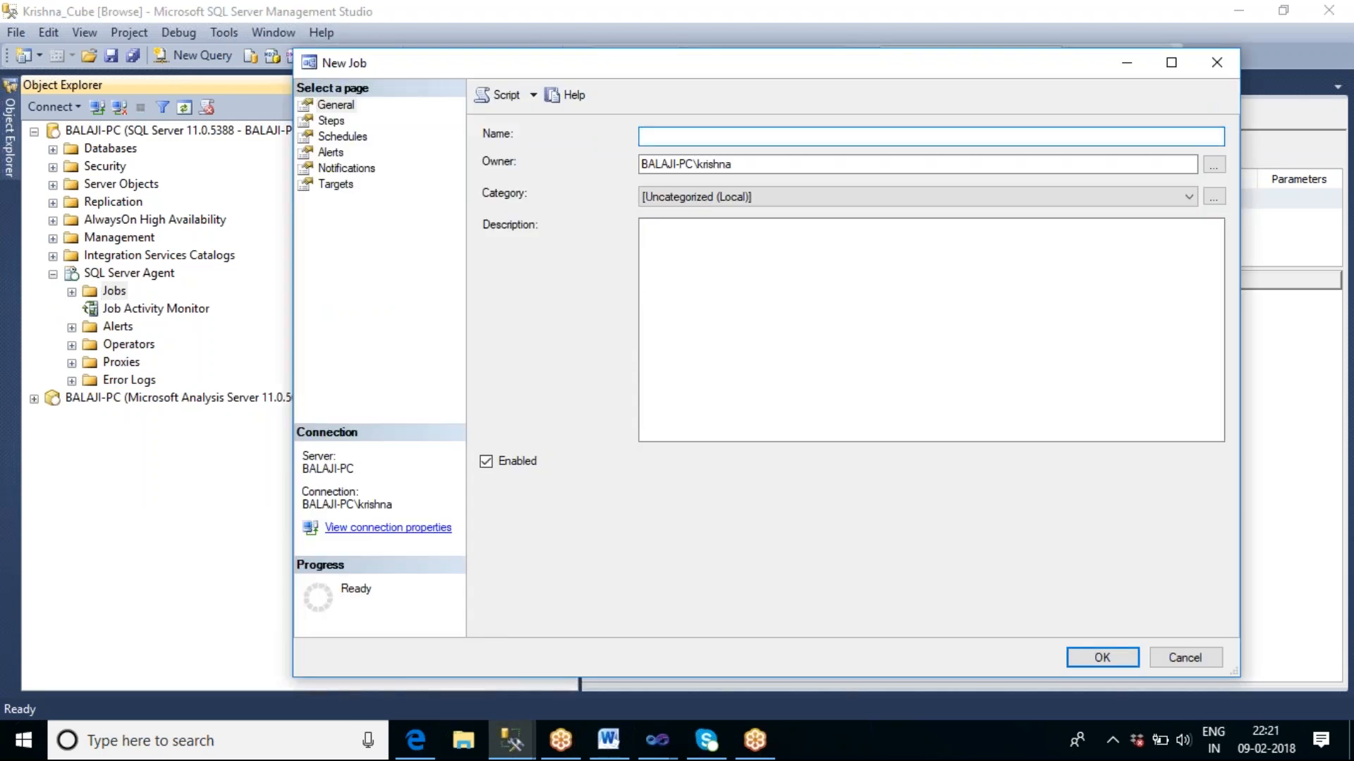
pyautogui.write('ssas_cube_process_job')
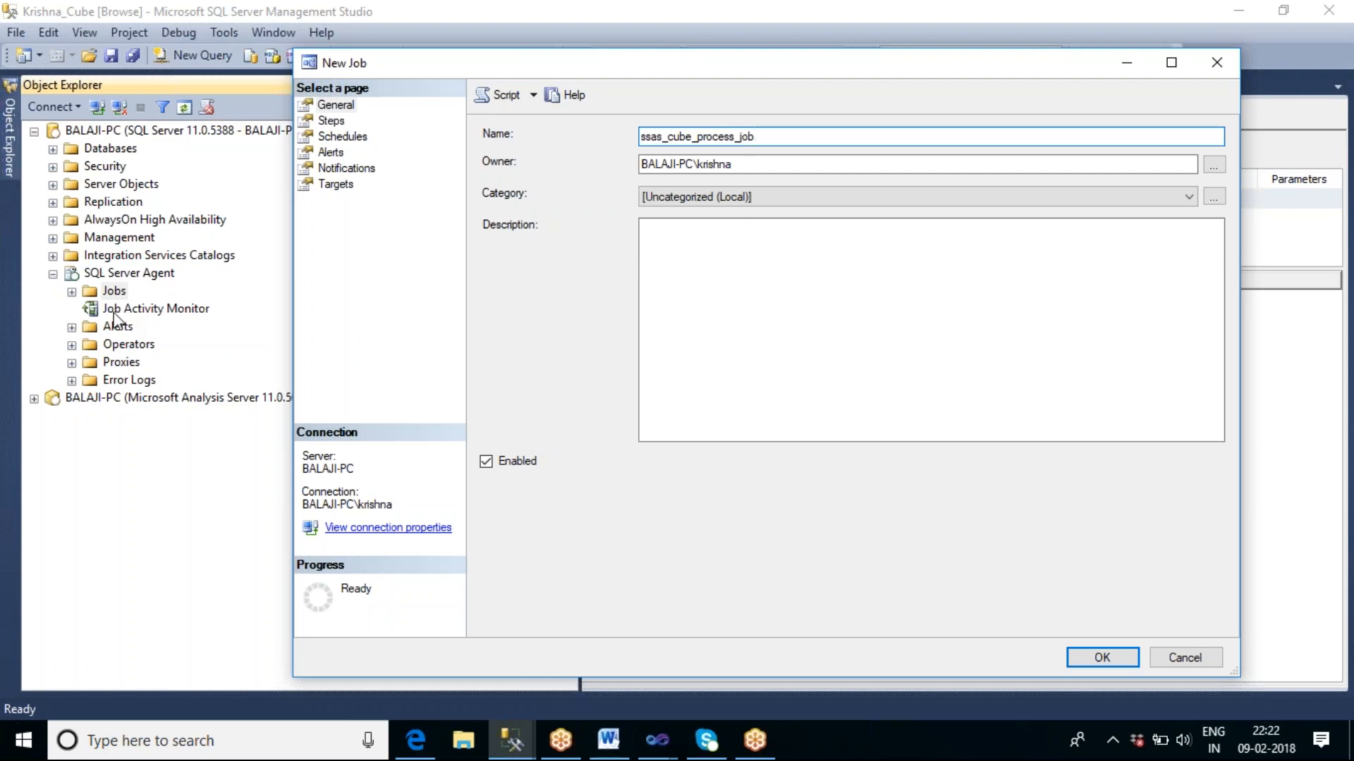
# Add a job step named step1 with the type SQL Server Integration Services Package.
pyautogui.click(329, 125)
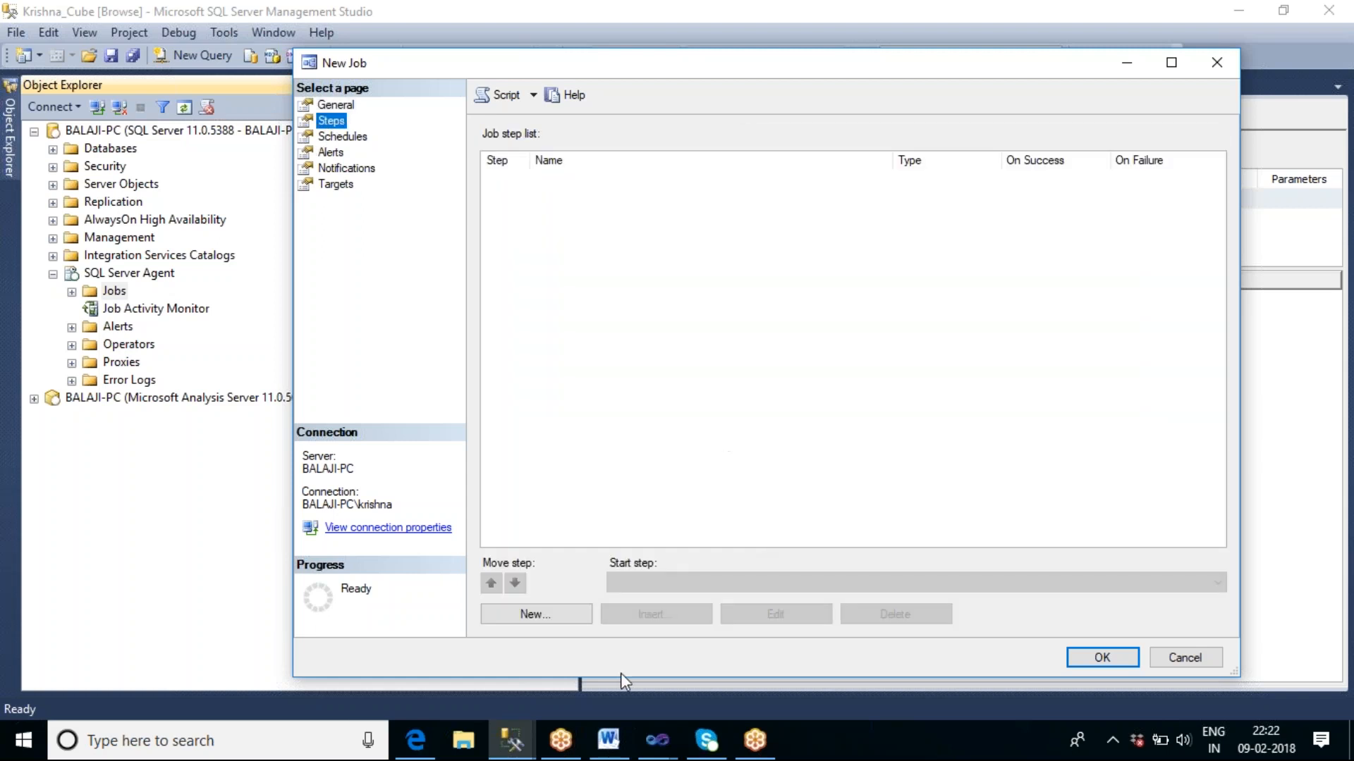
pyautogui.click(525, 614)
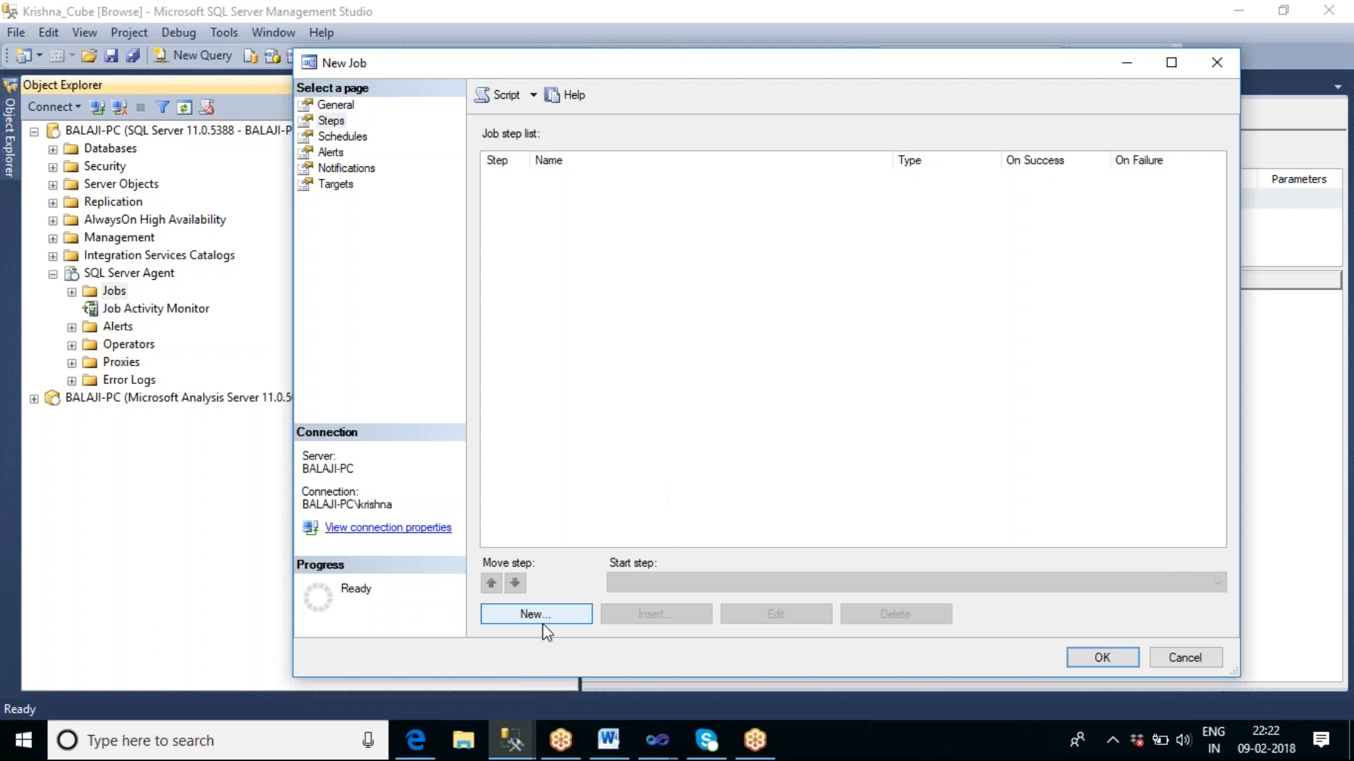
pyautogui.click(540, 619)
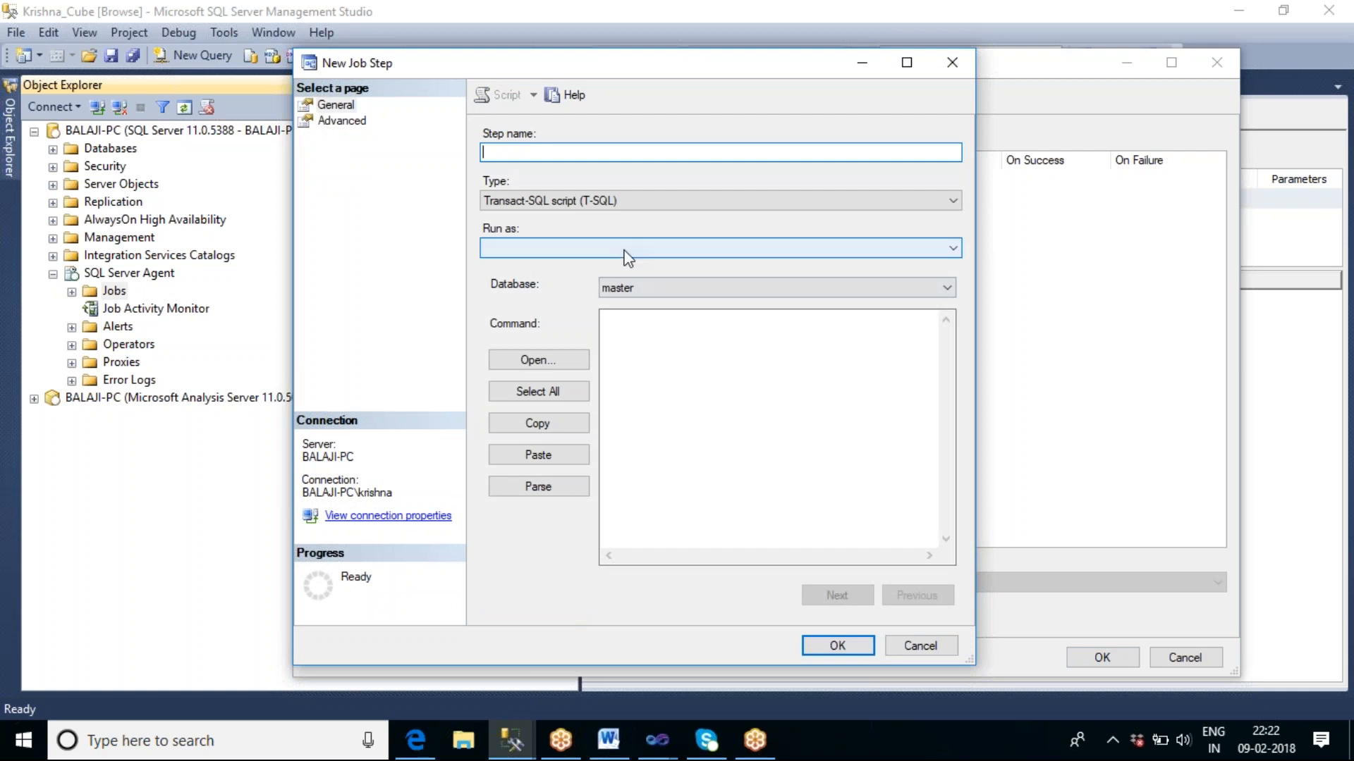
pyautogui.write('step1')
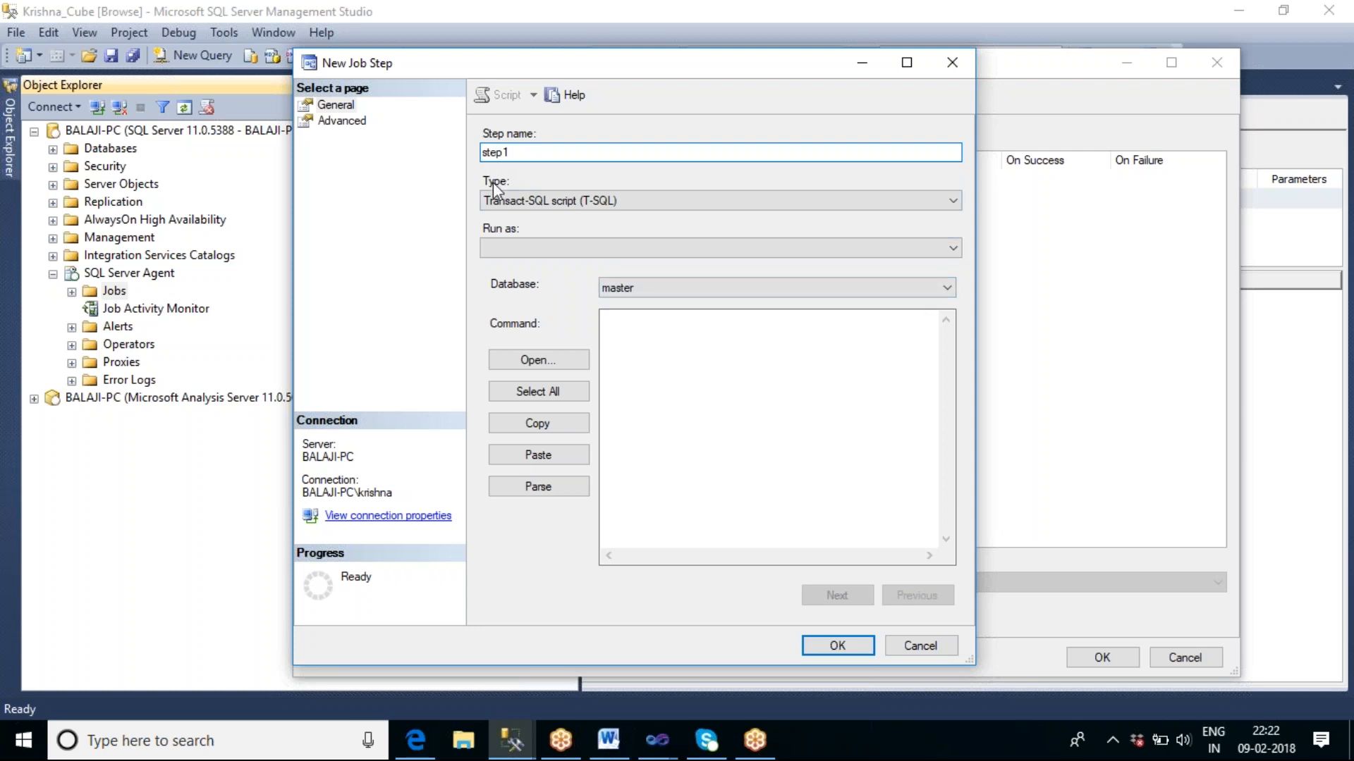
pyautogui.click(585, 206)
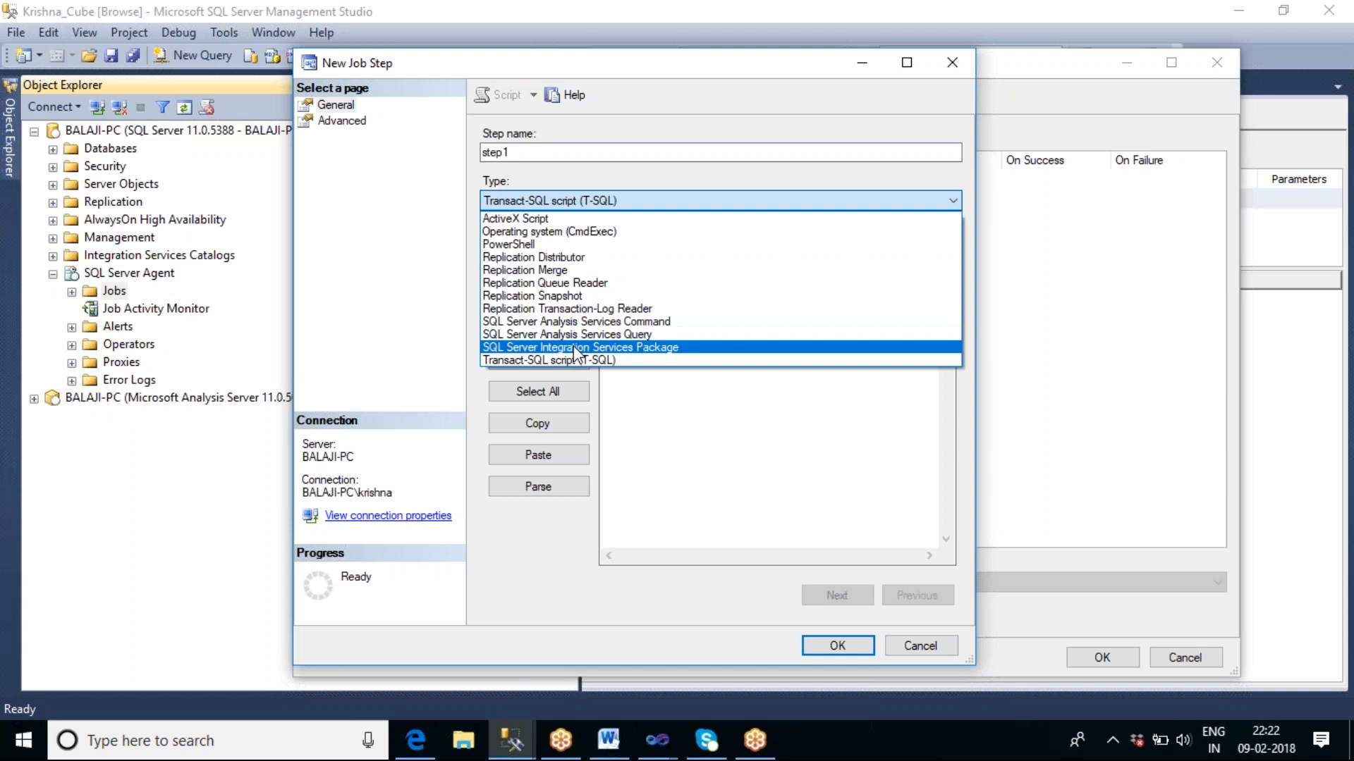
pyautogui.click(640, 348)
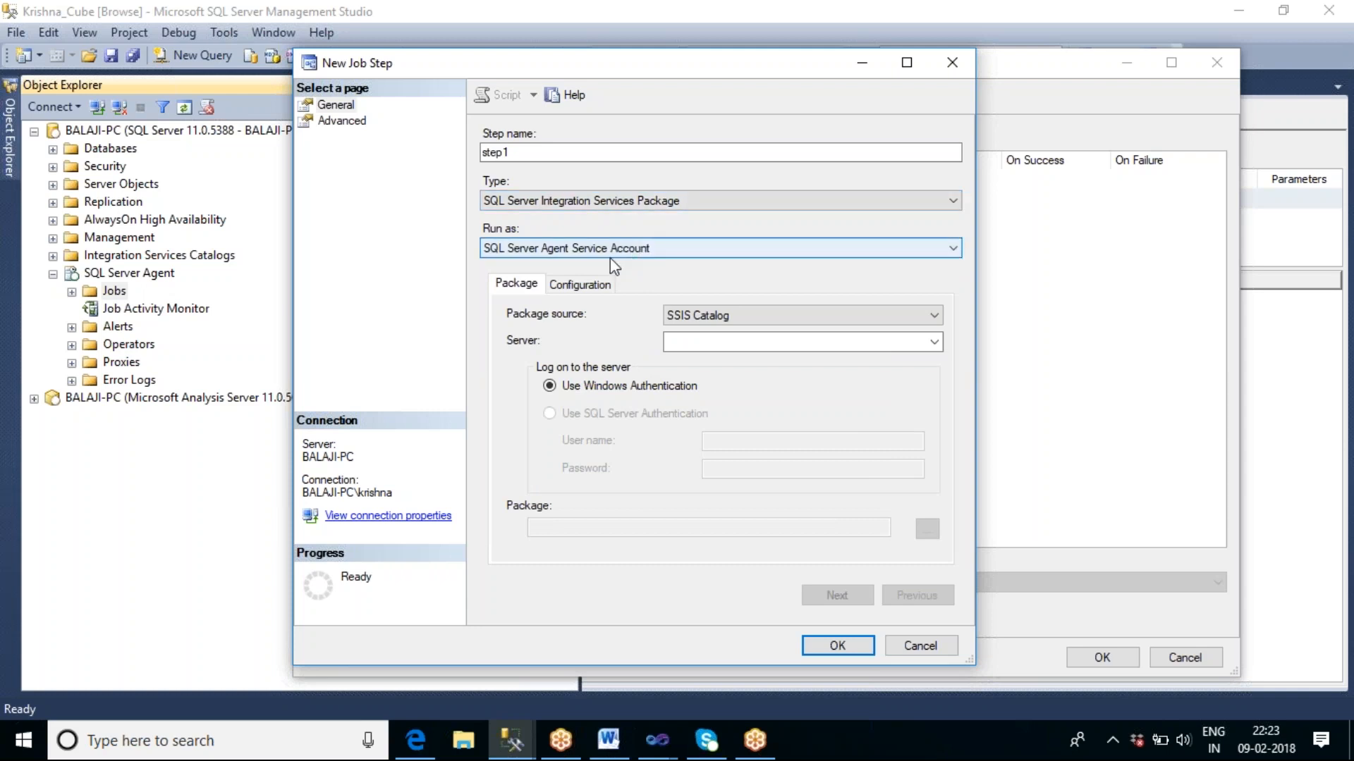
# Set the step's package source to SSIS Catalog and its server to BALAJI-PC.
pyautogui.click(727, 318)
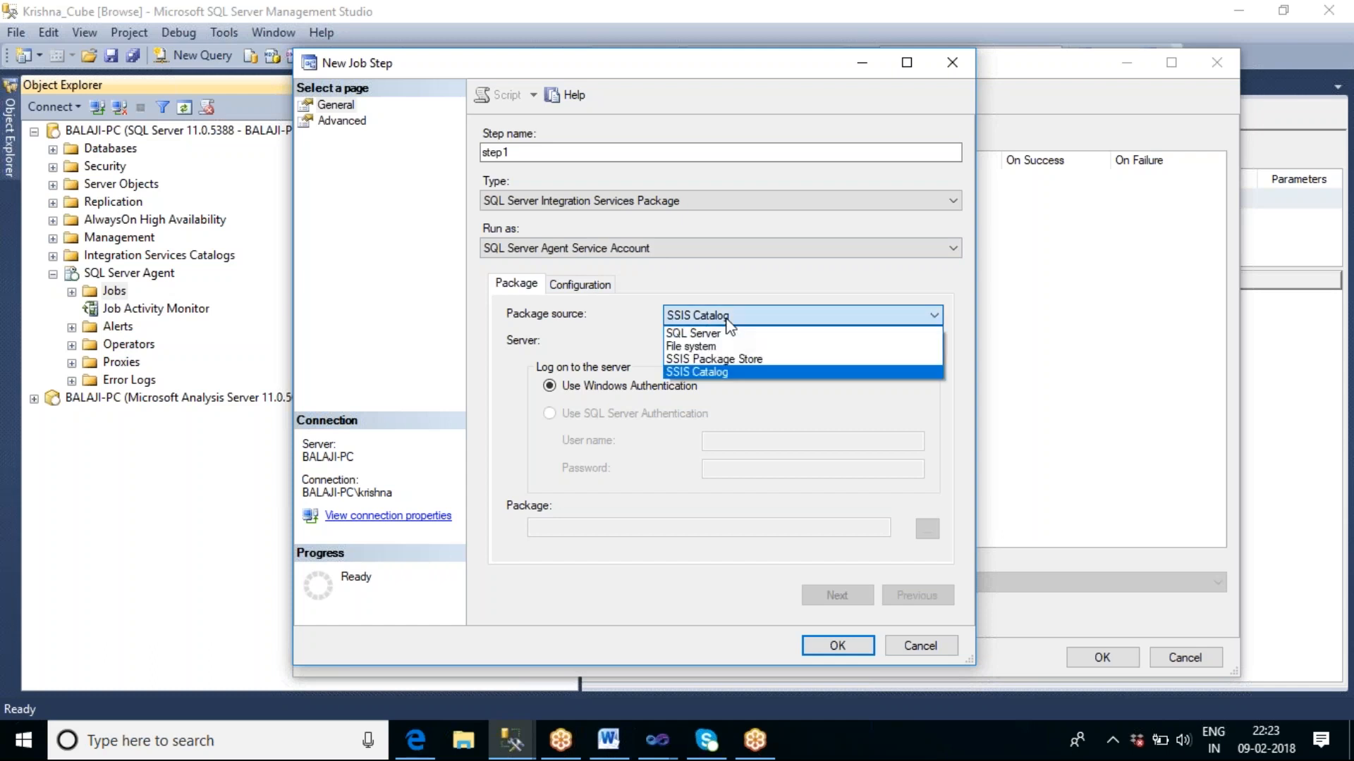
pyautogui.click(720, 370)
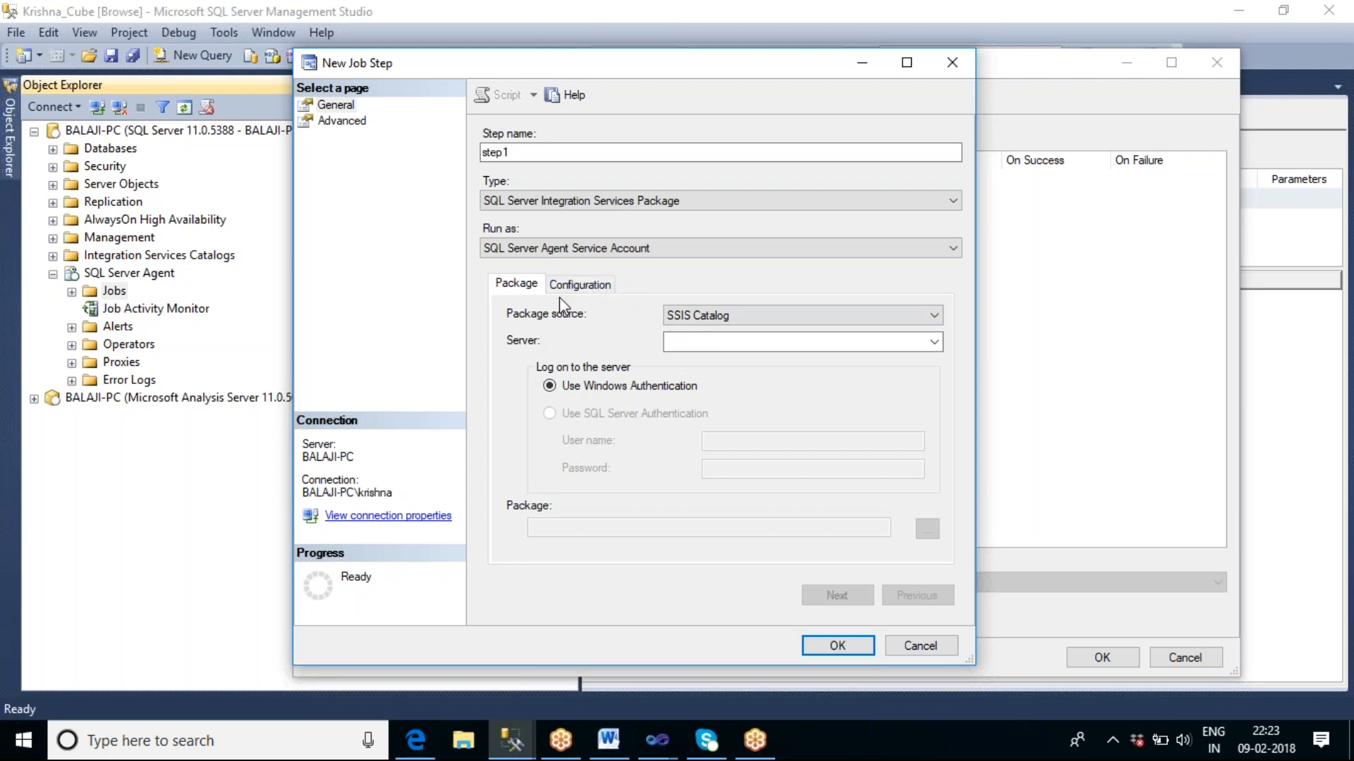
pyautogui.click(933, 344)
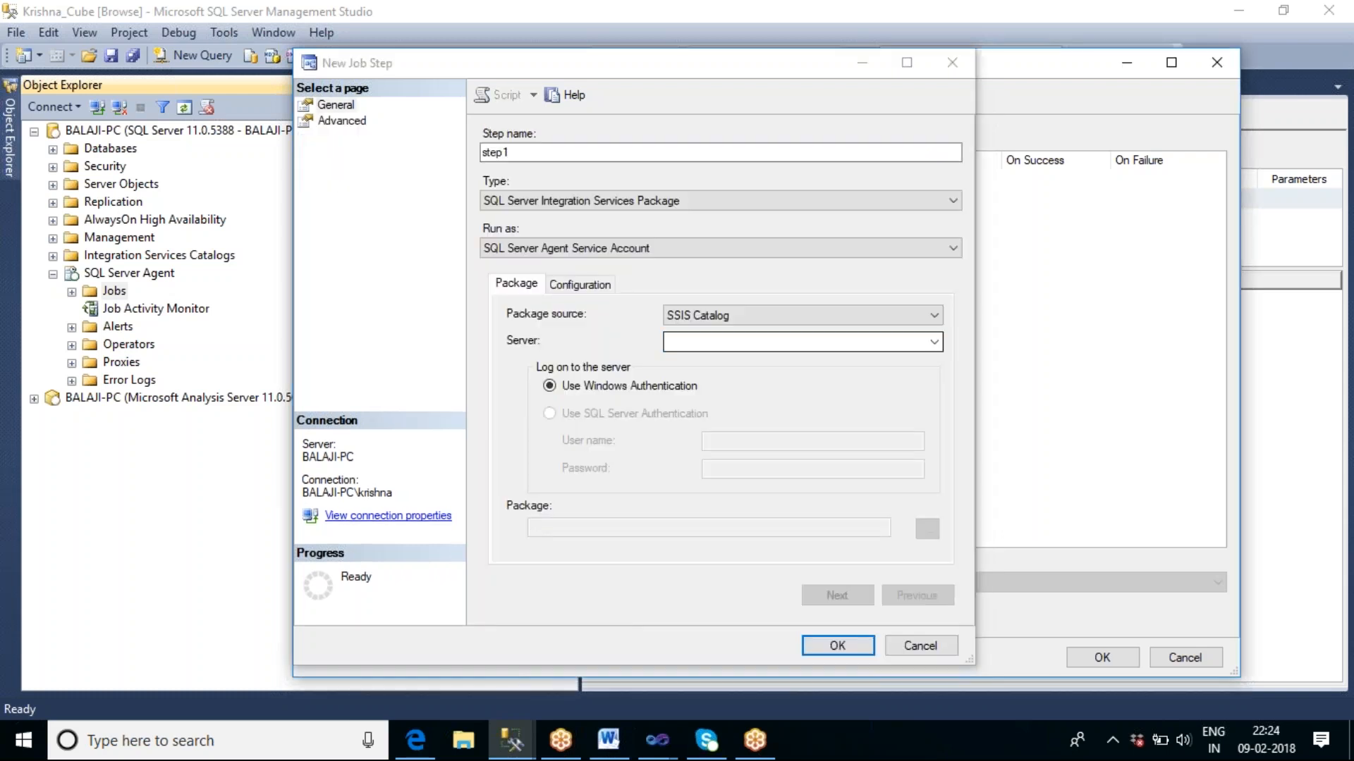
pyautogui.click(934, 341)
pyautogui.click(776, 360)
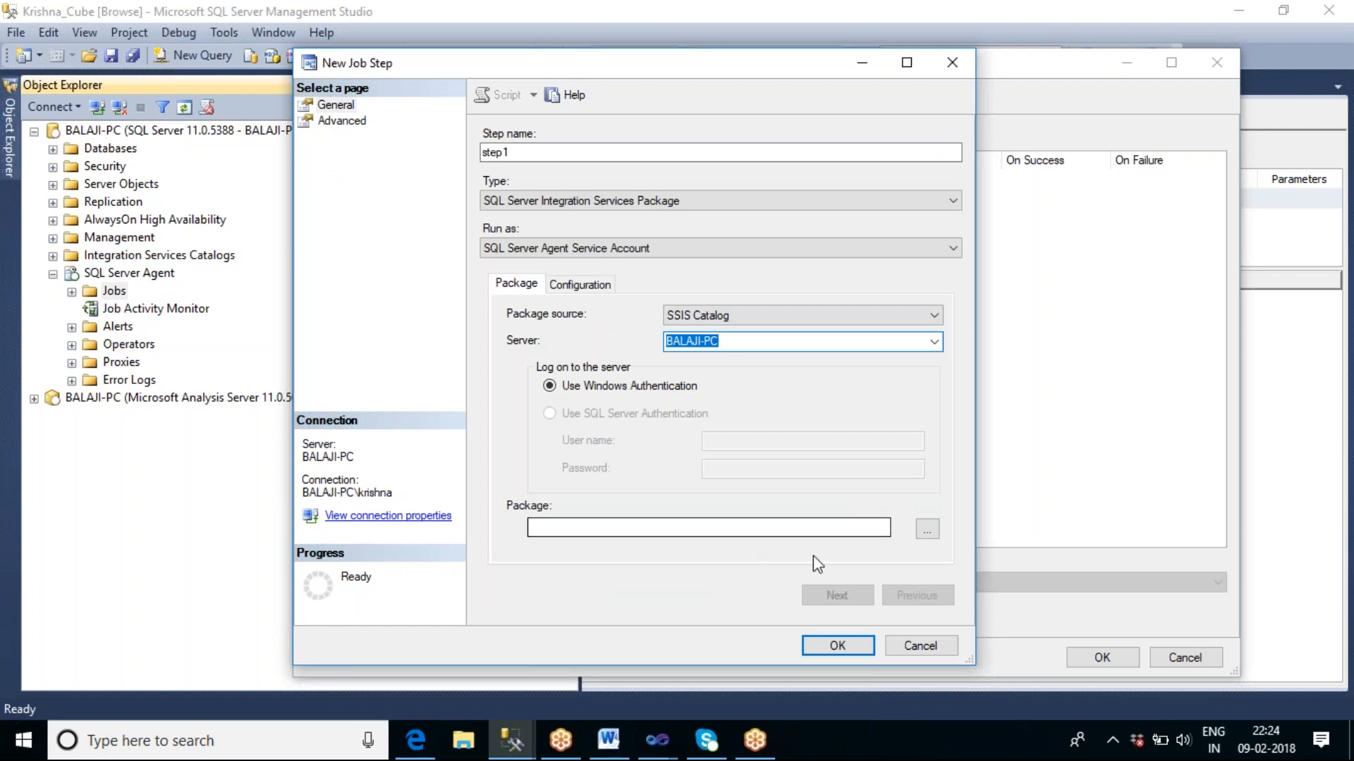
# Choose the AnalysisServiceDDL.dtsx package from the SSIS_Sapna project in the SSISDB catalog for step1.
pyautogui.click(927, 531)
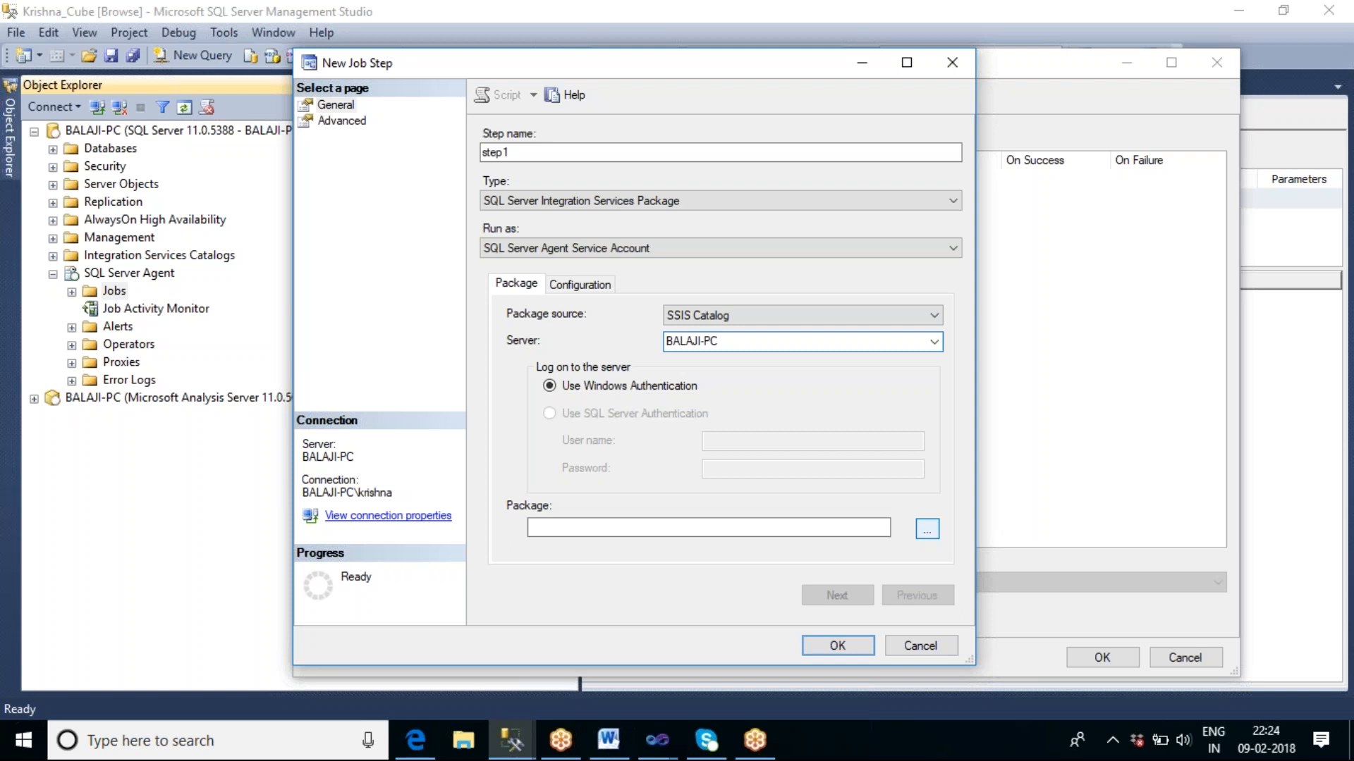
pyautogui.click(927, 528)
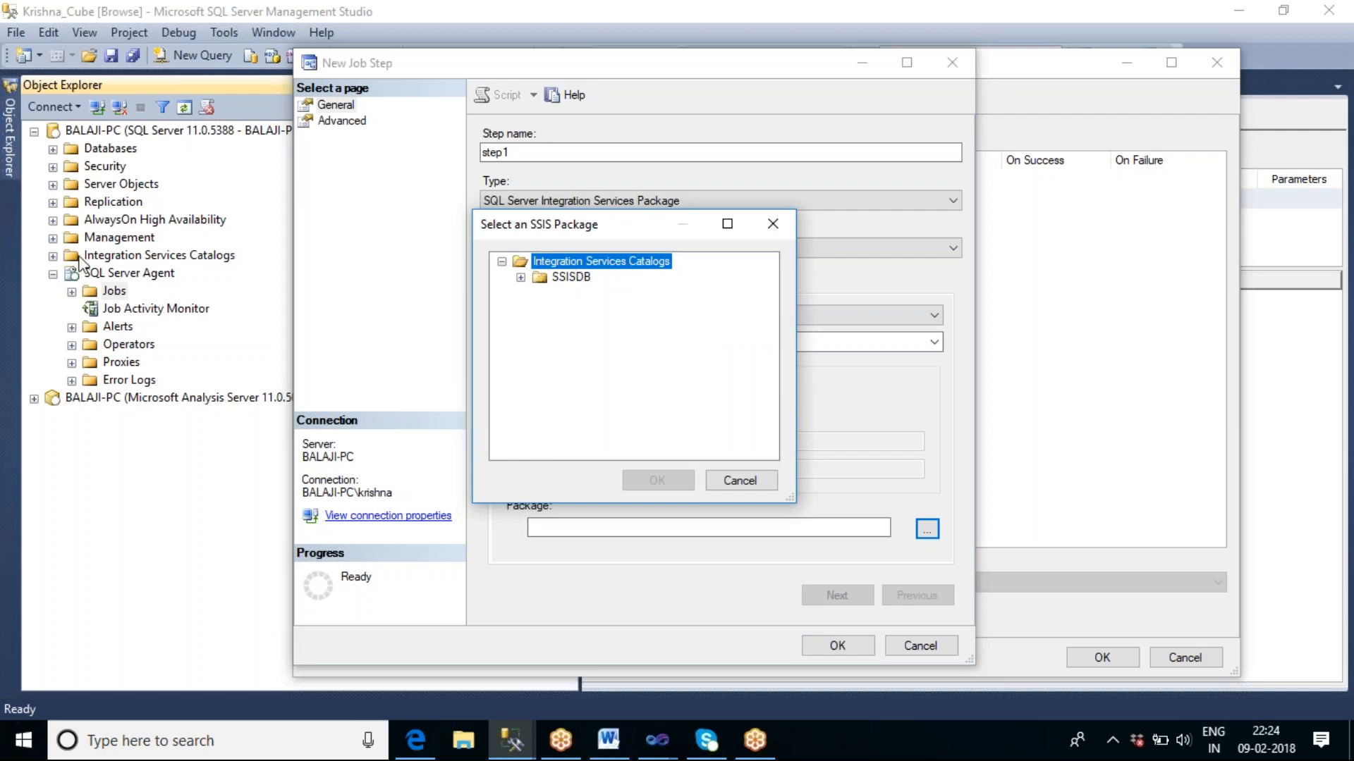
pyautogui.click(519, 278)
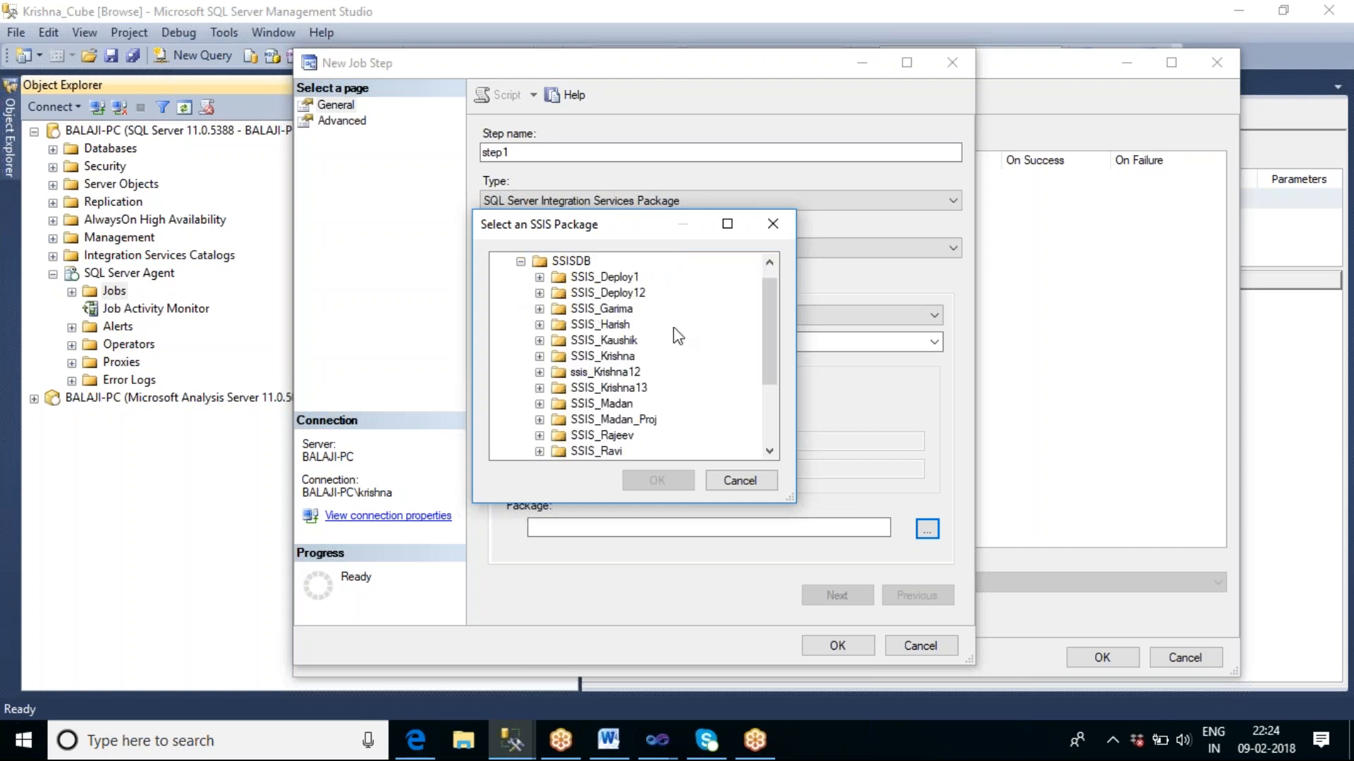
pyautogui.scroll(-3, 771, 331)
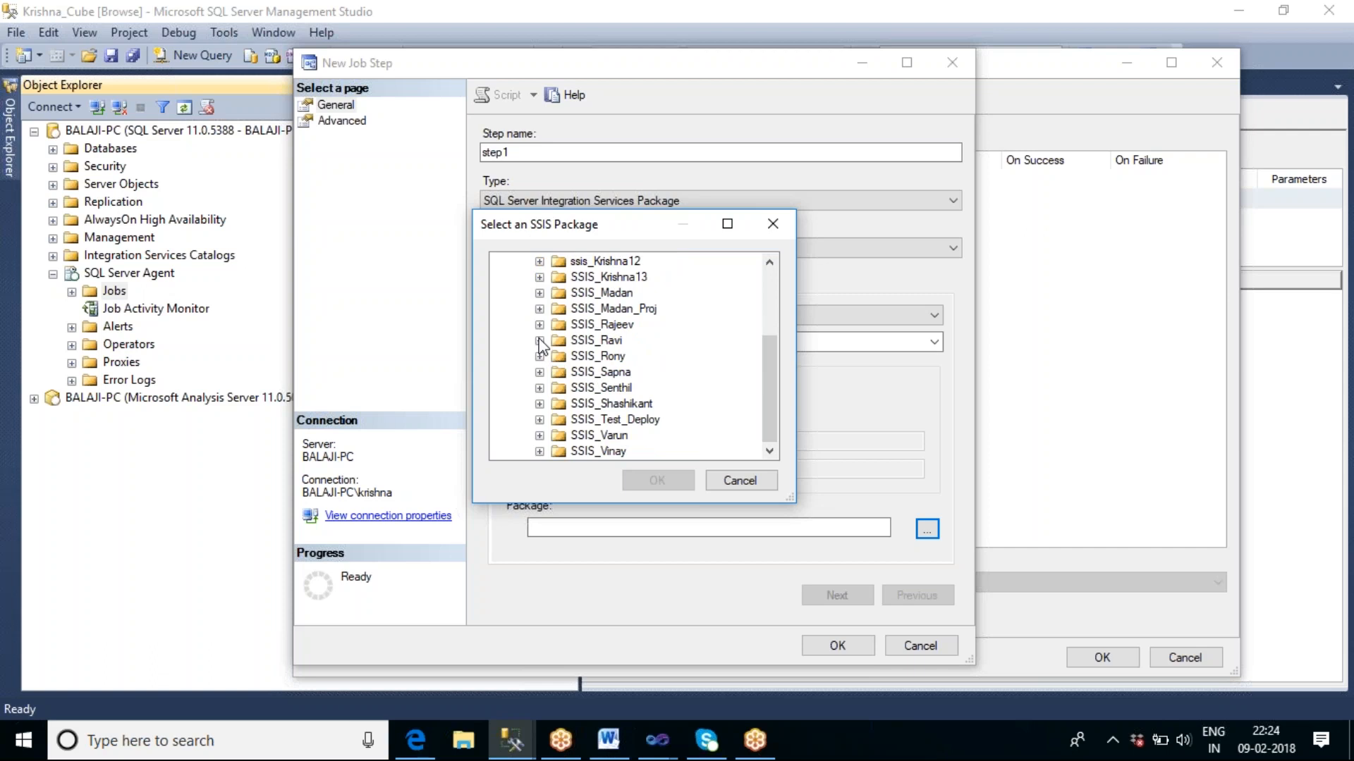
pyautogui.click(539, 373)
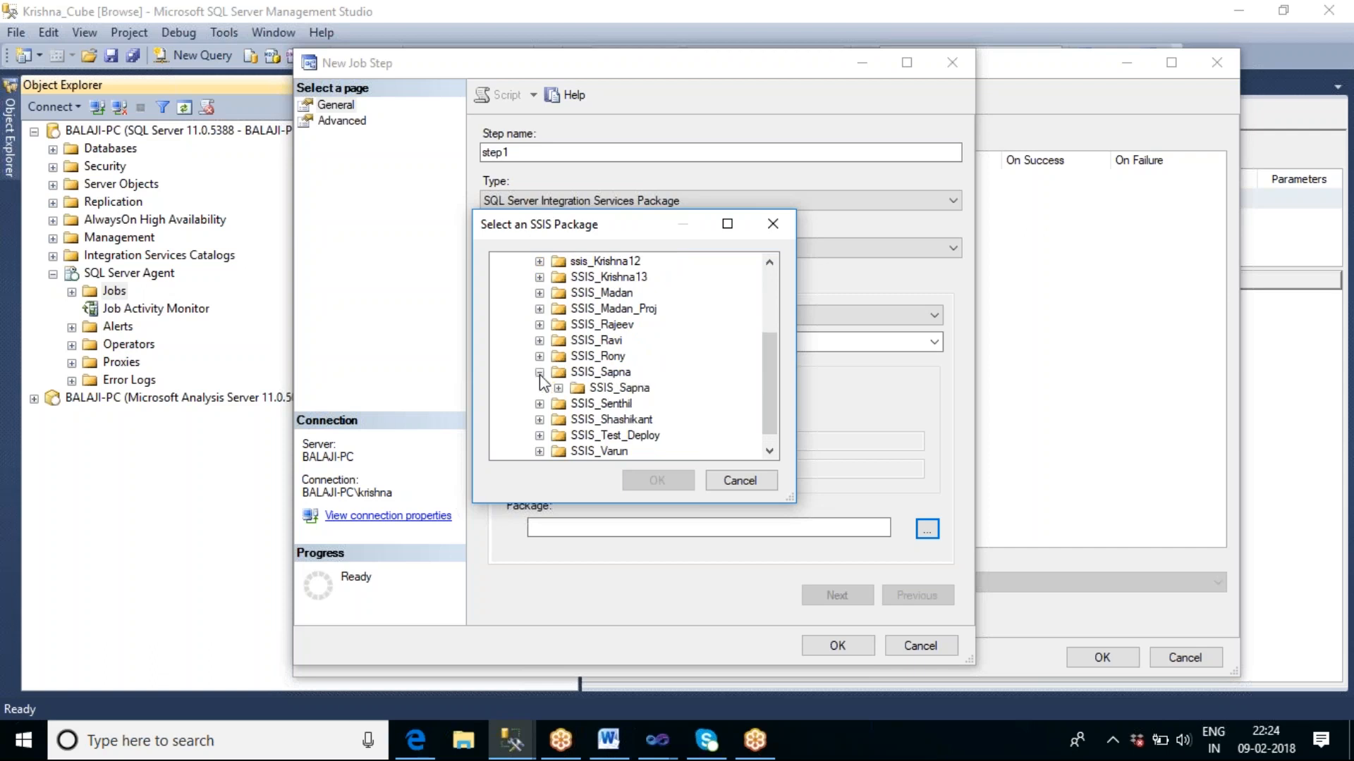
pyautogui.click(558, 389)
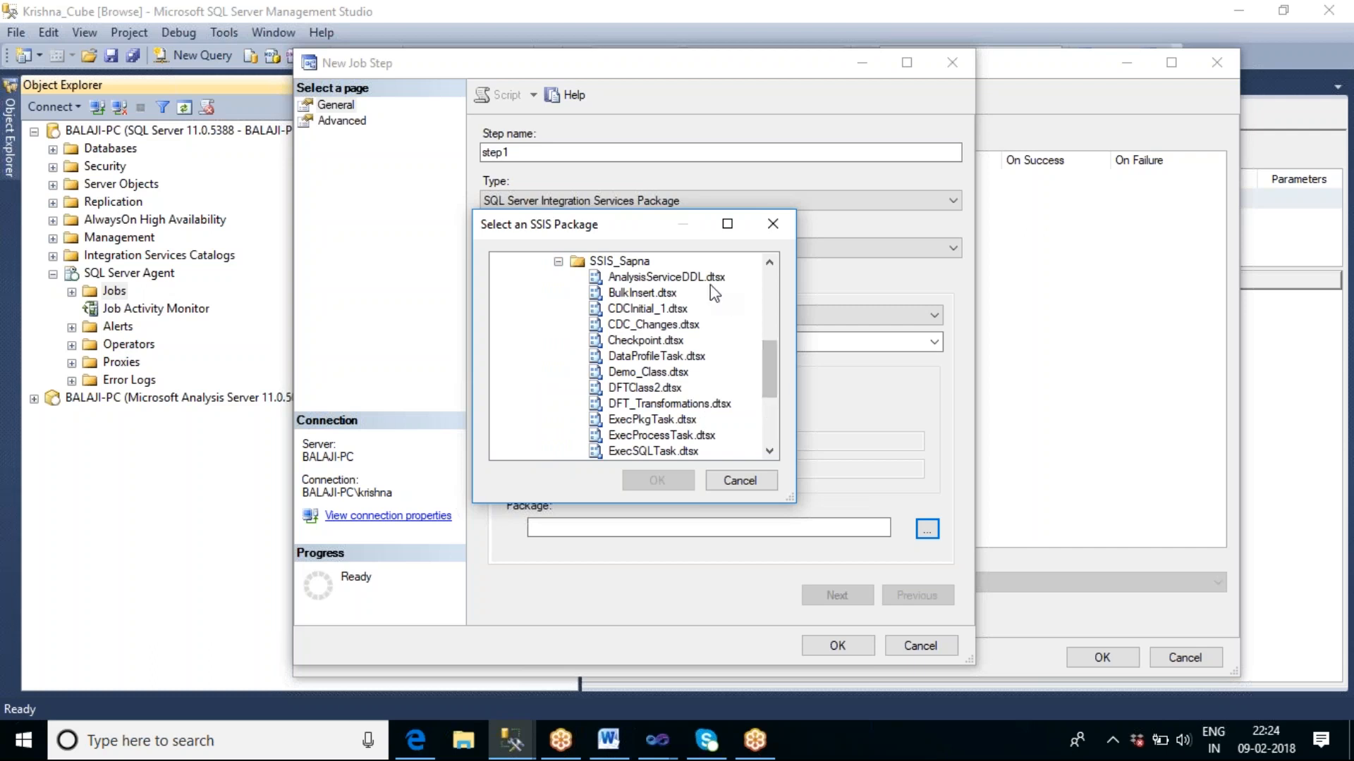
pyautogui.click(681, 280)
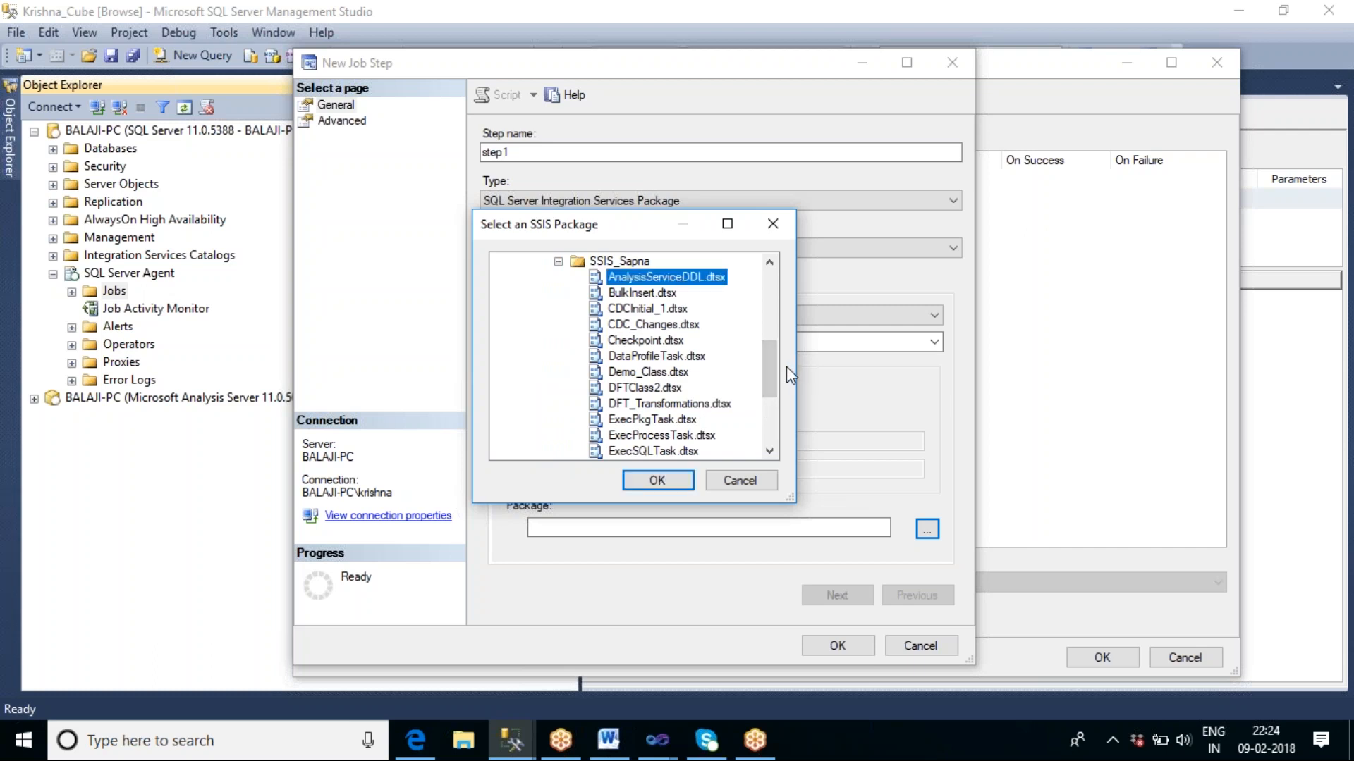
pyautogui.moveTo(772, 361)
pyautogui.mouseDown()
pyautogui.moveTo(767, 387)
pyautogui.moveTo(769, 358)
pyautogui.mouseUp()
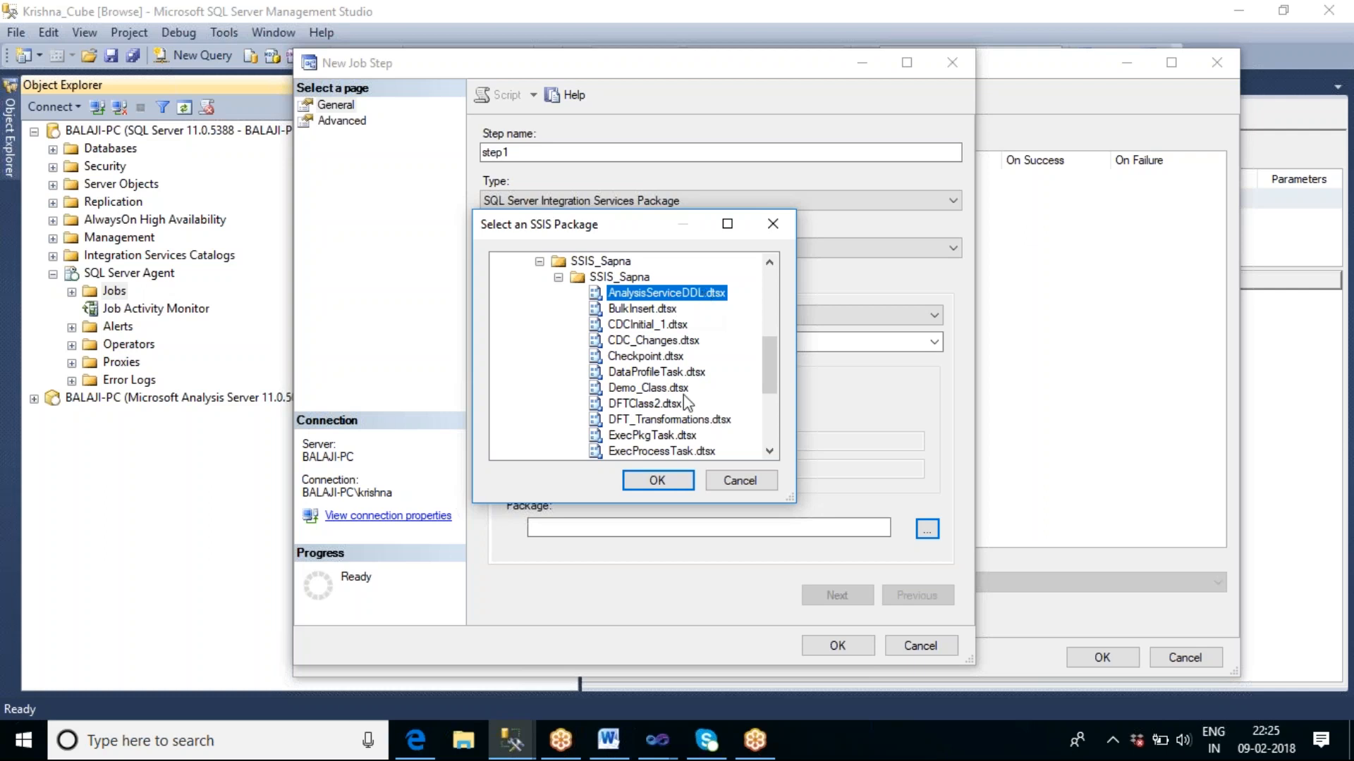
pyautogui.click(660, 482)
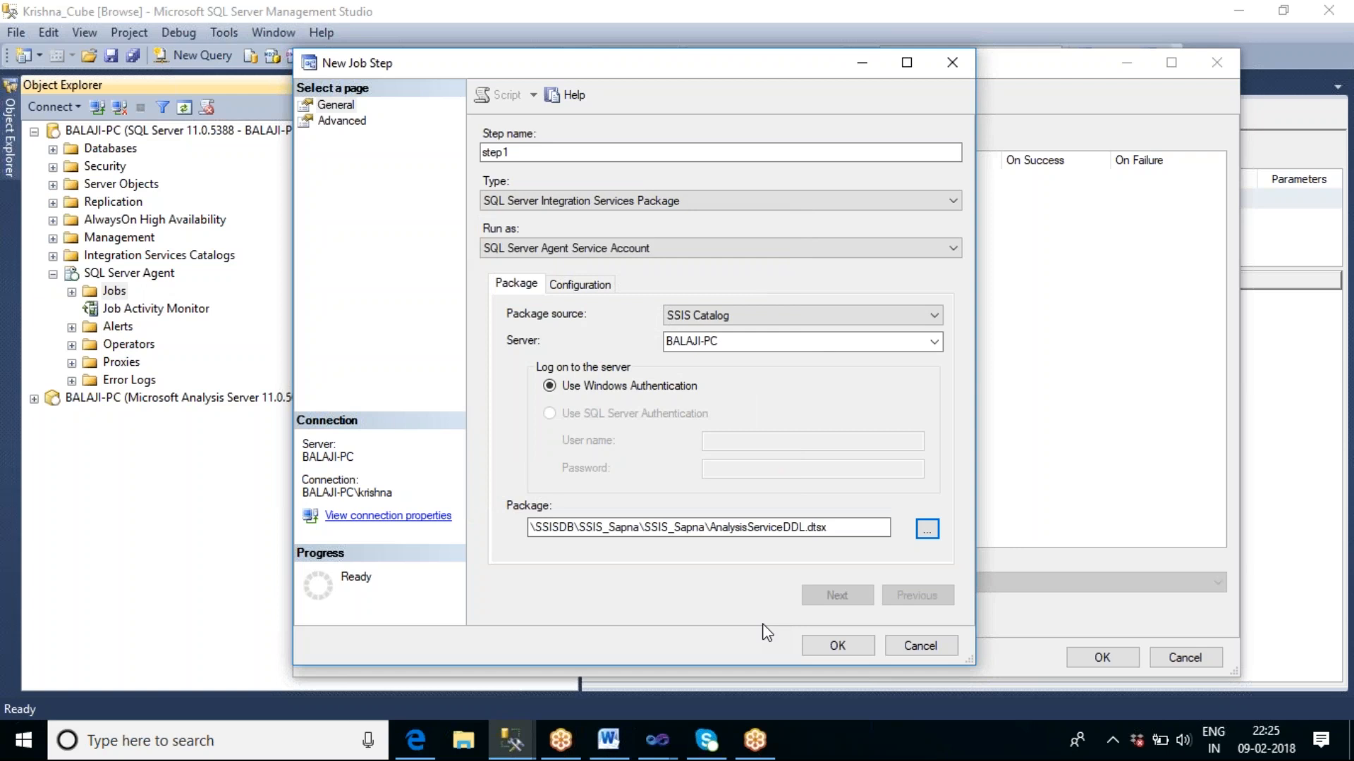
# Review the advanced settings of step1 and try to save the job step.
pyautogui.click(342, 121)
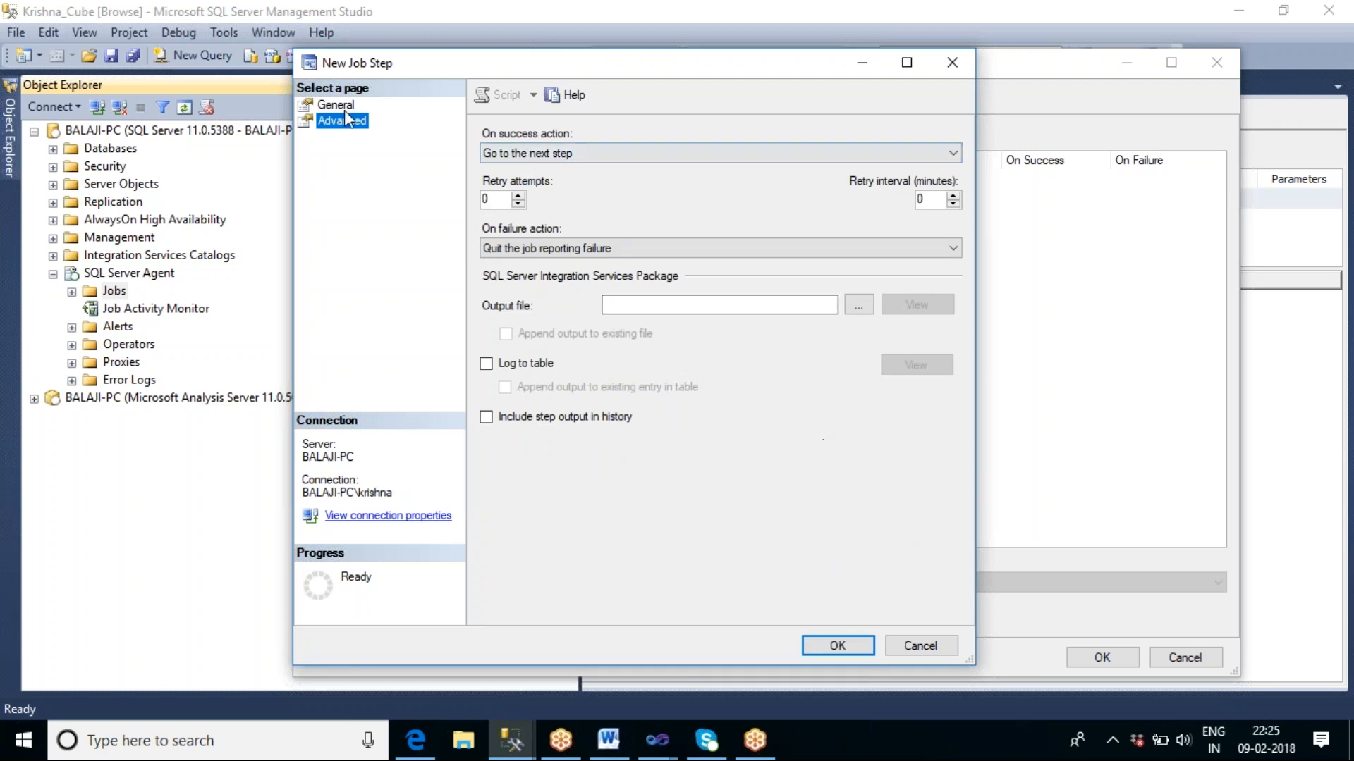
pyautogui.click(336, 104)
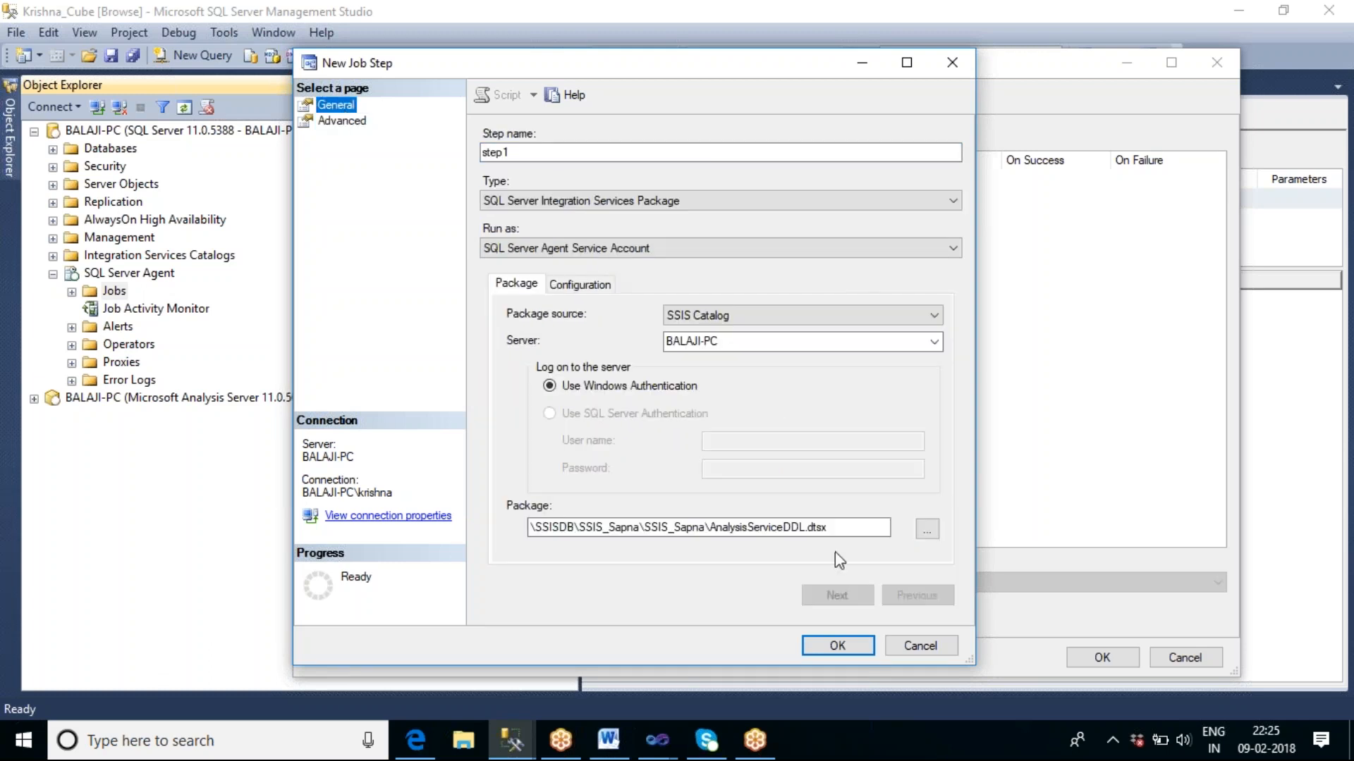
pyautogui.click(844, 646)
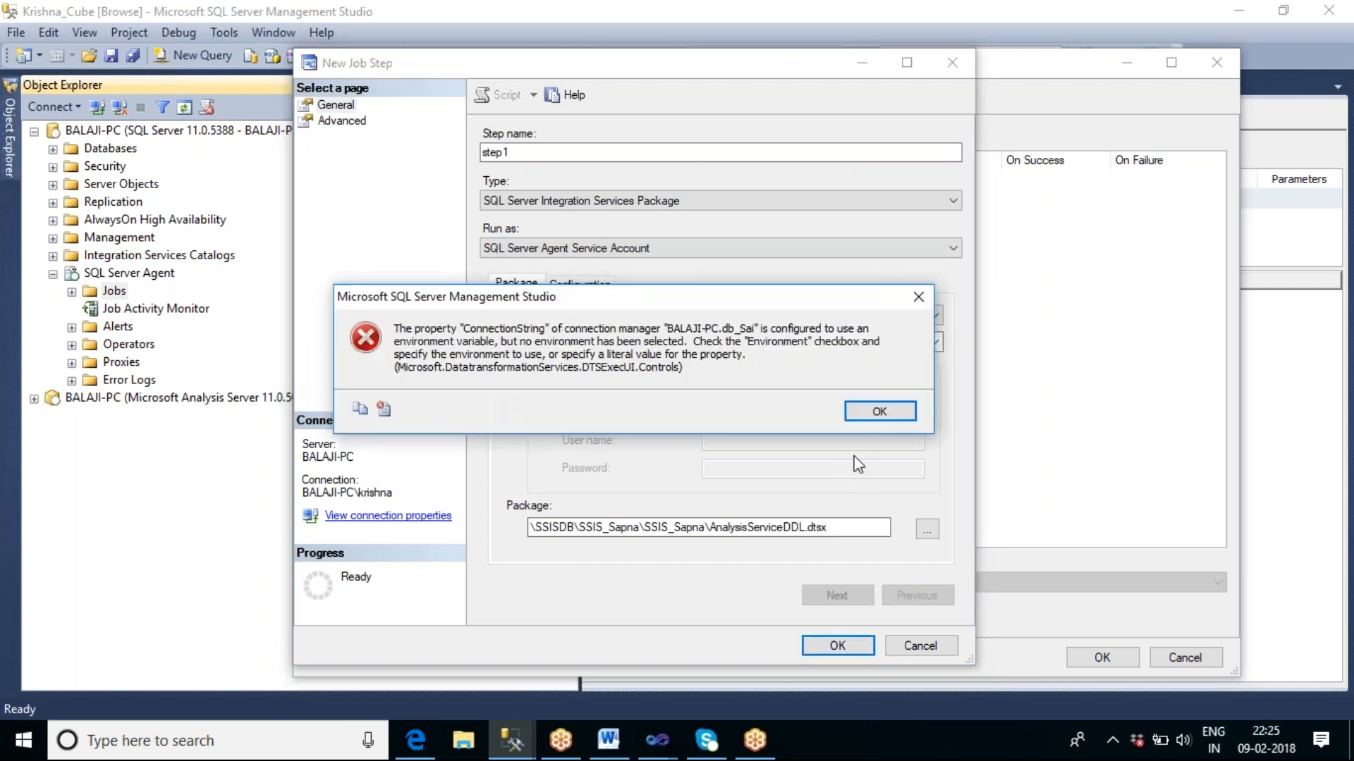
pyautogui.click(881, 411)
# Reopen the package selection for step1 and look through the packages of the SSIS_Kaushik project in the SSISDB catalog.
pyautogui.click(929, 528)
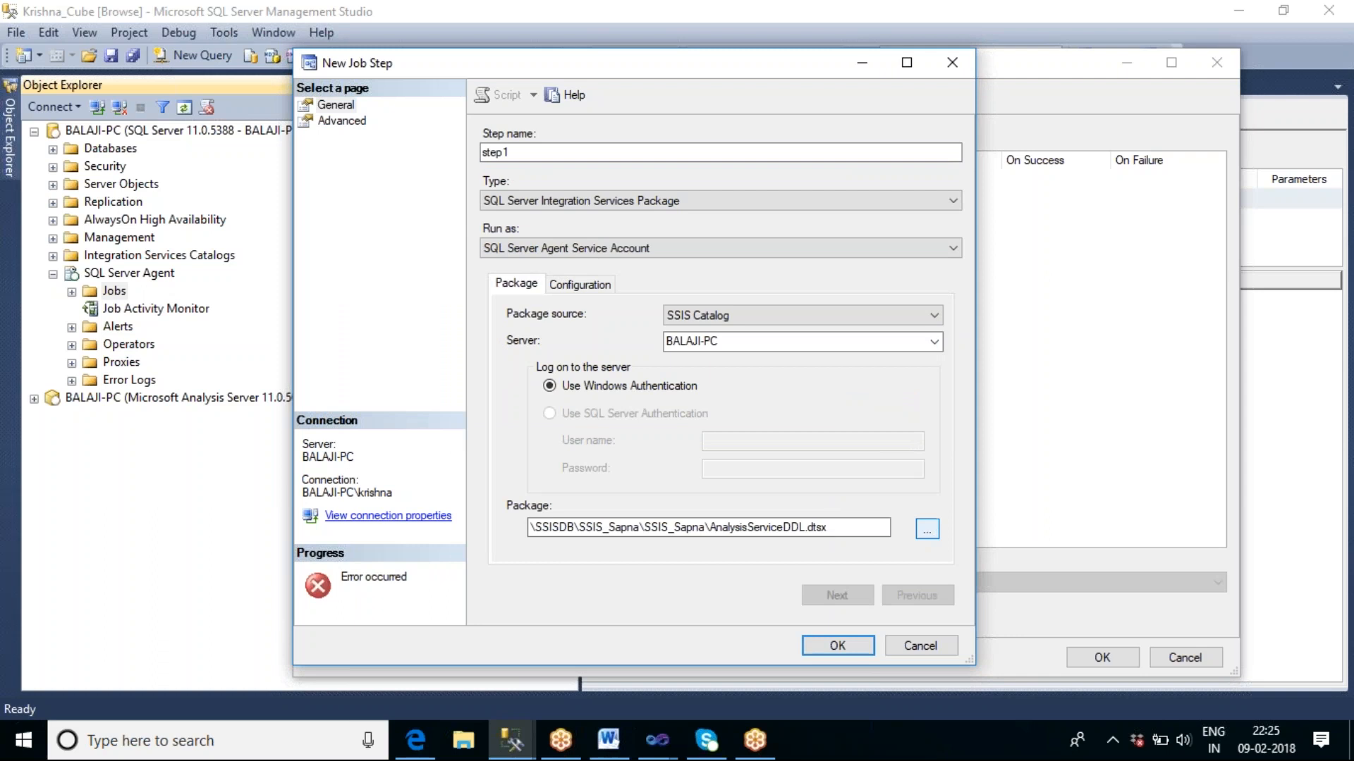
pyautogui.click(521, 277)
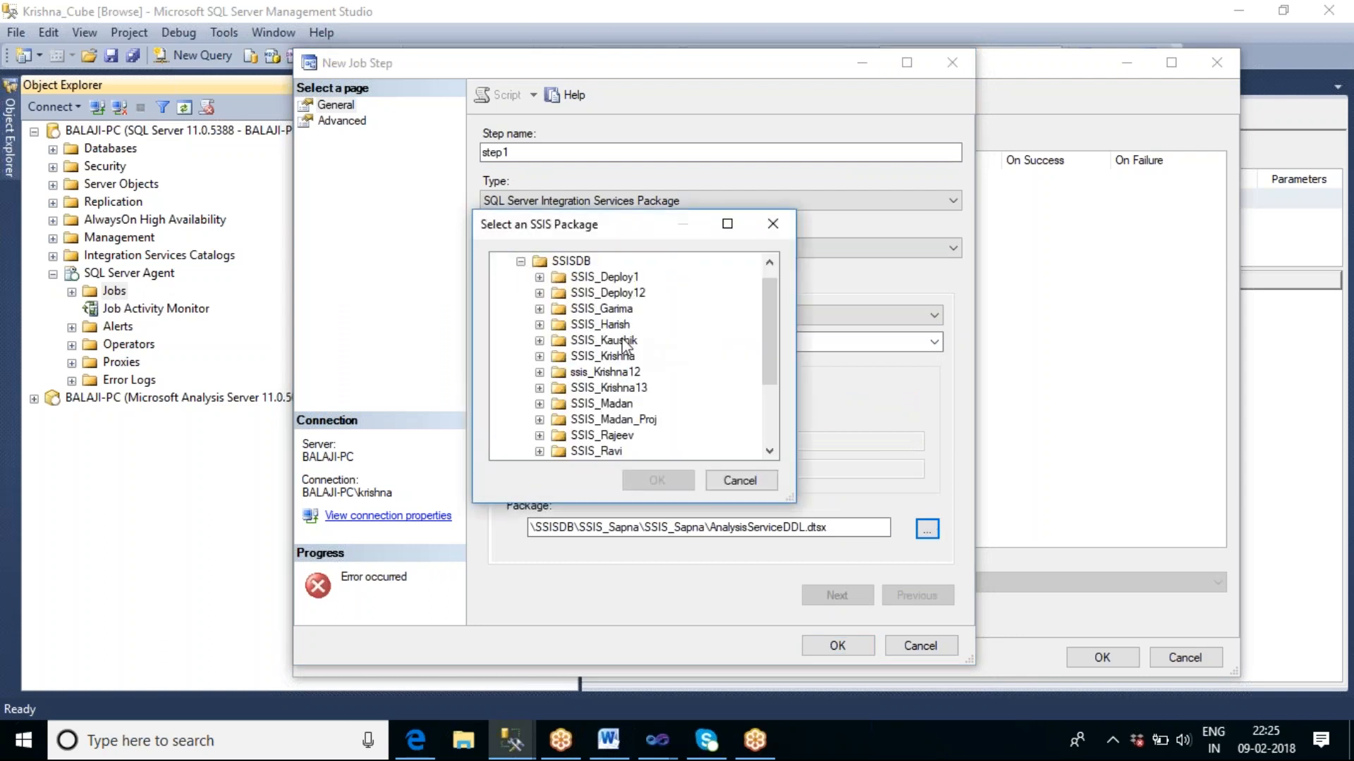
pyautogui.click(539, 340)
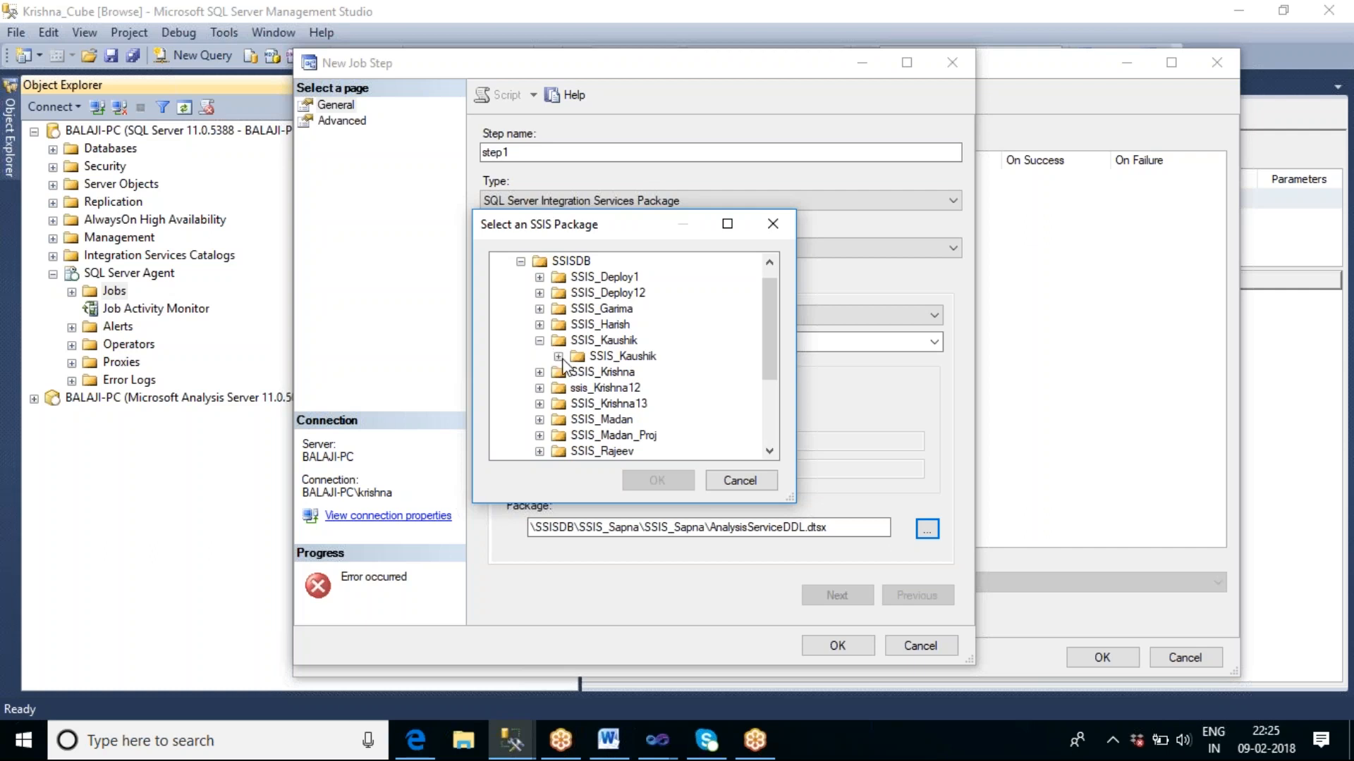
pyautogui.click(558, 357)
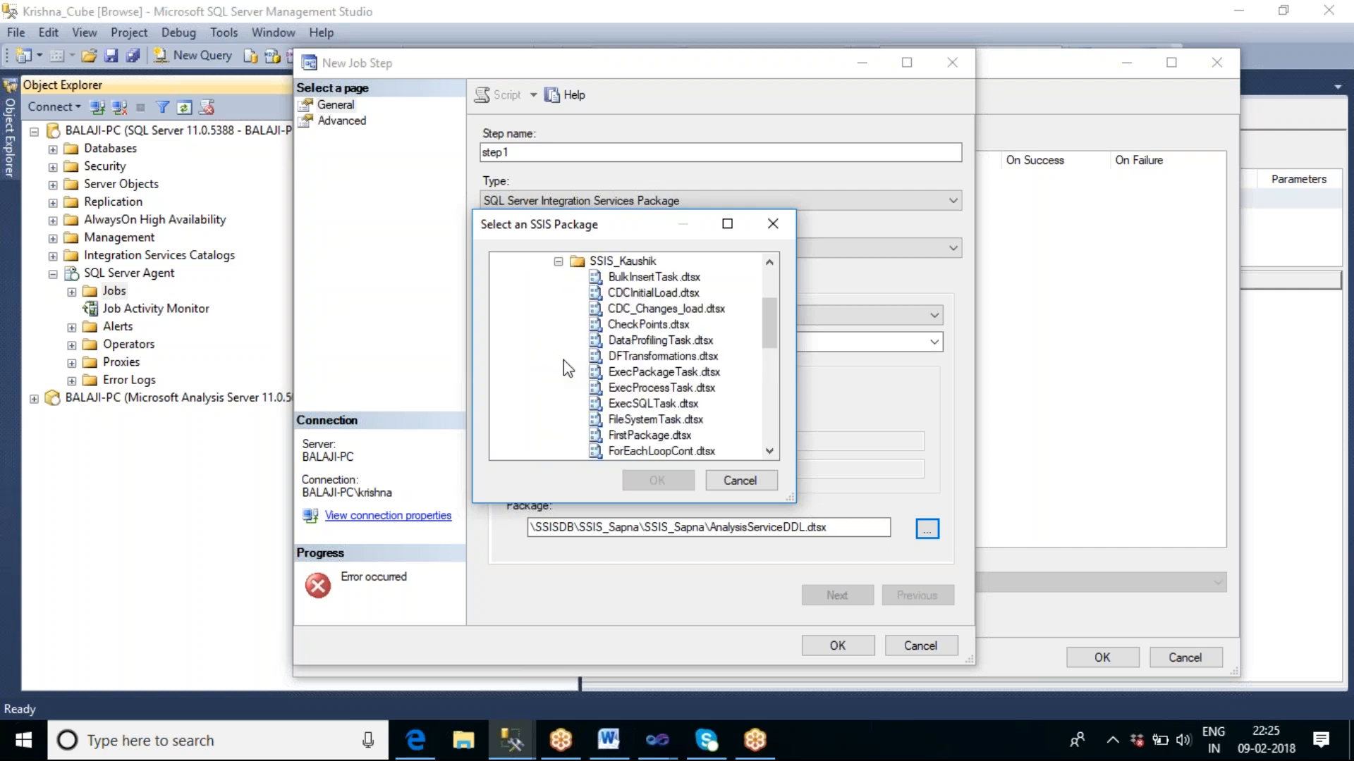
pyautogui.scroll(-1, 722, 346)
pyautogui.scroll(-2, 722, 351)
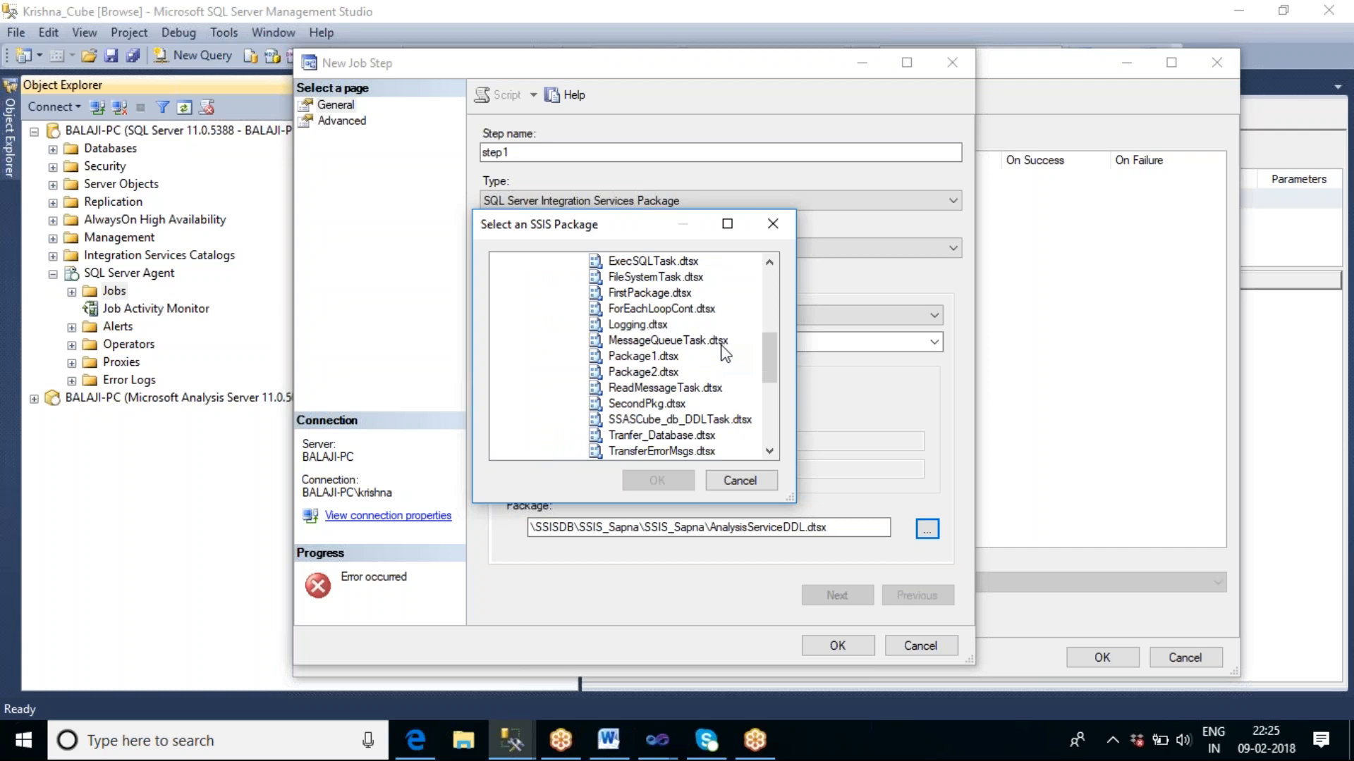
pyautogui.scroll(-1, 725, 353)
pyautogui.scroll(2, 725, 353)
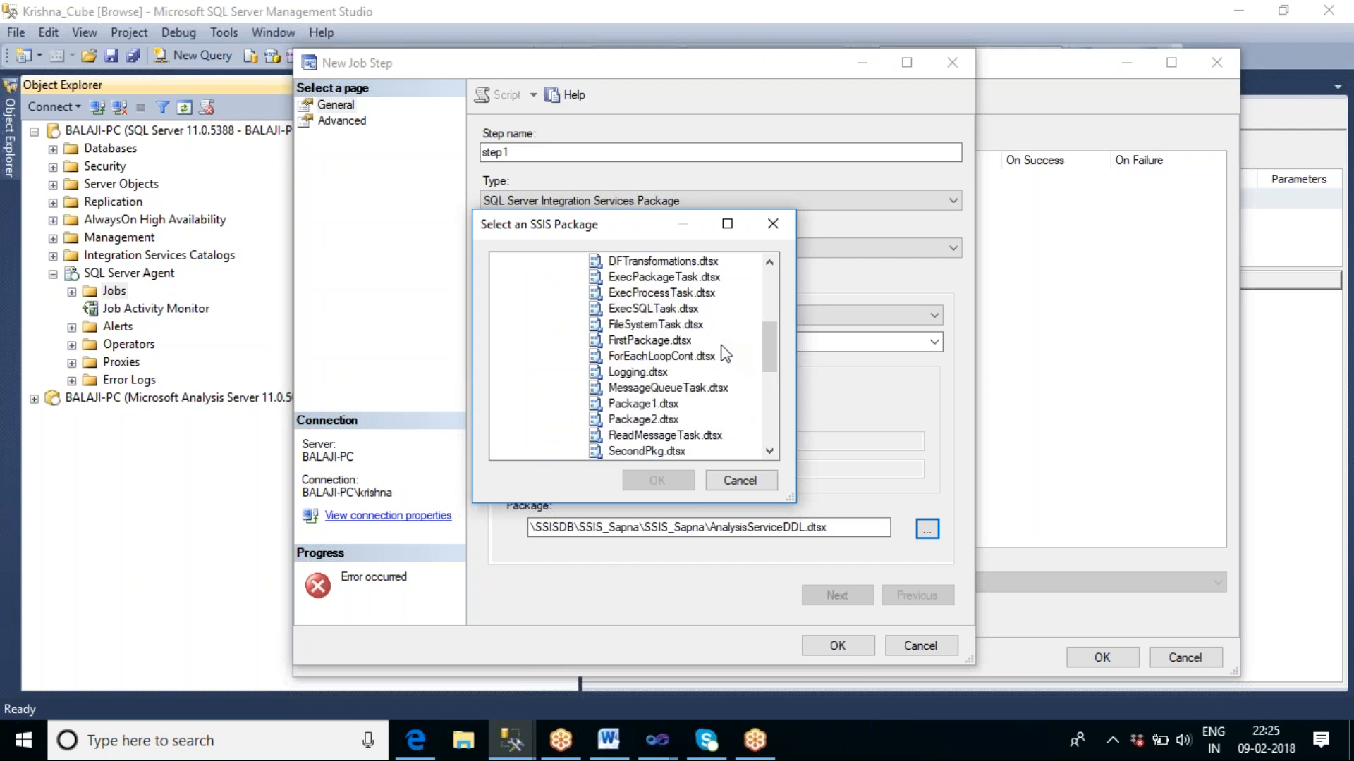
pyautogui.scroll(1, 725, 352)
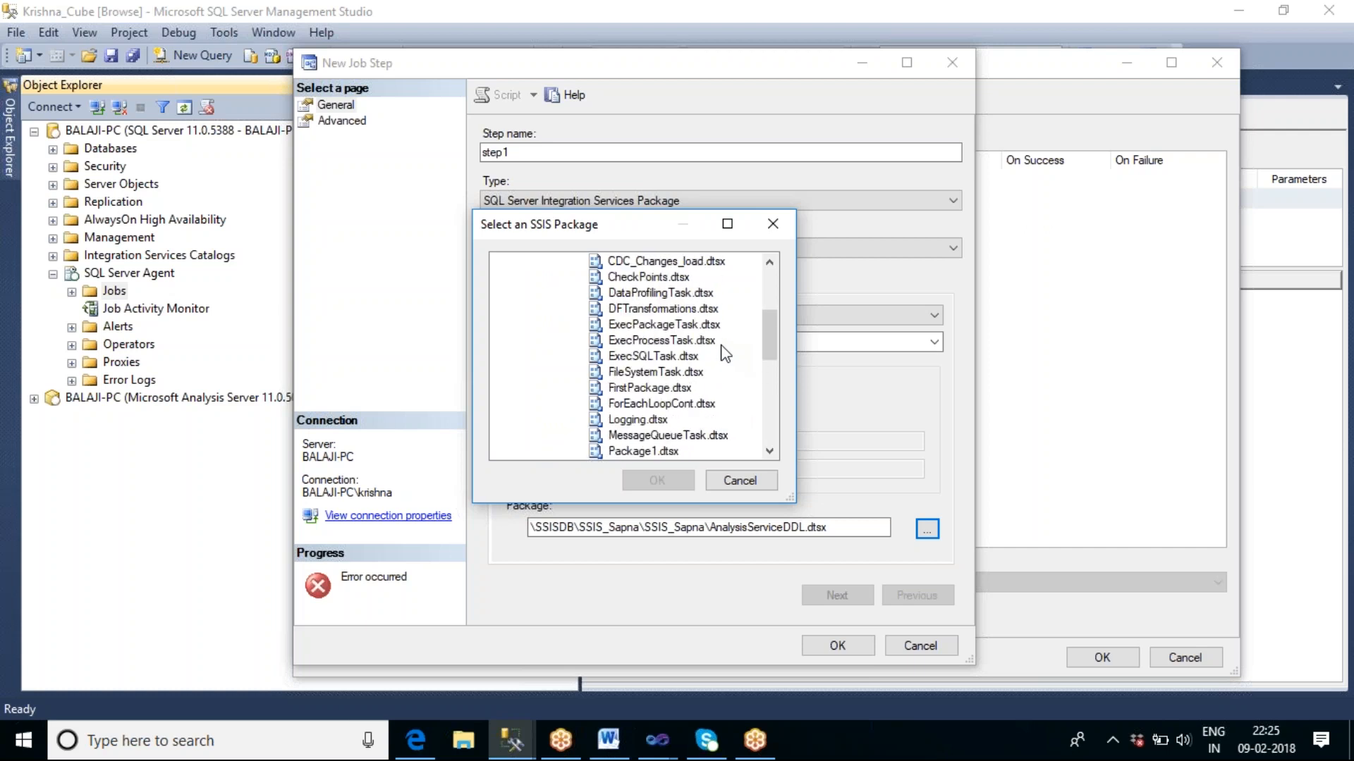
pyautogui.scroll(1, 724, 353)
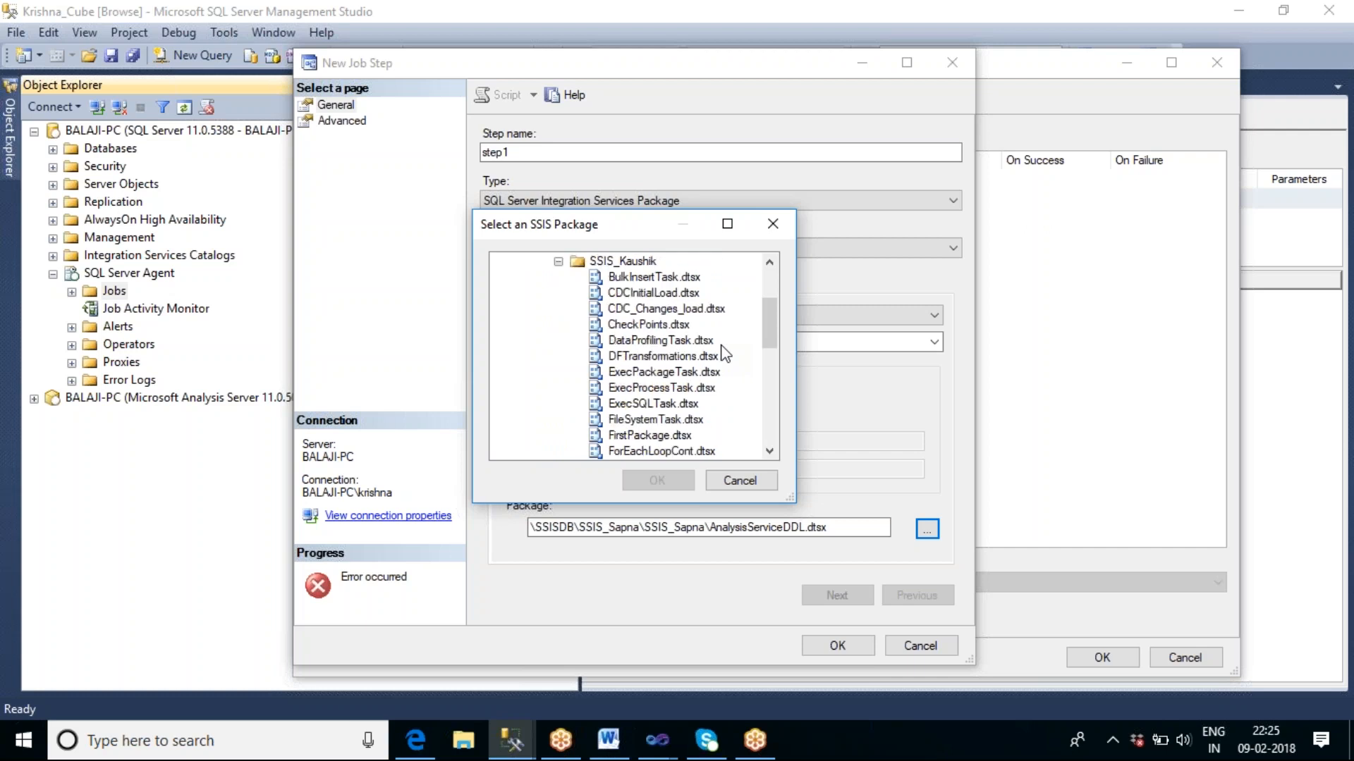
pyautogui.click(558, 262)
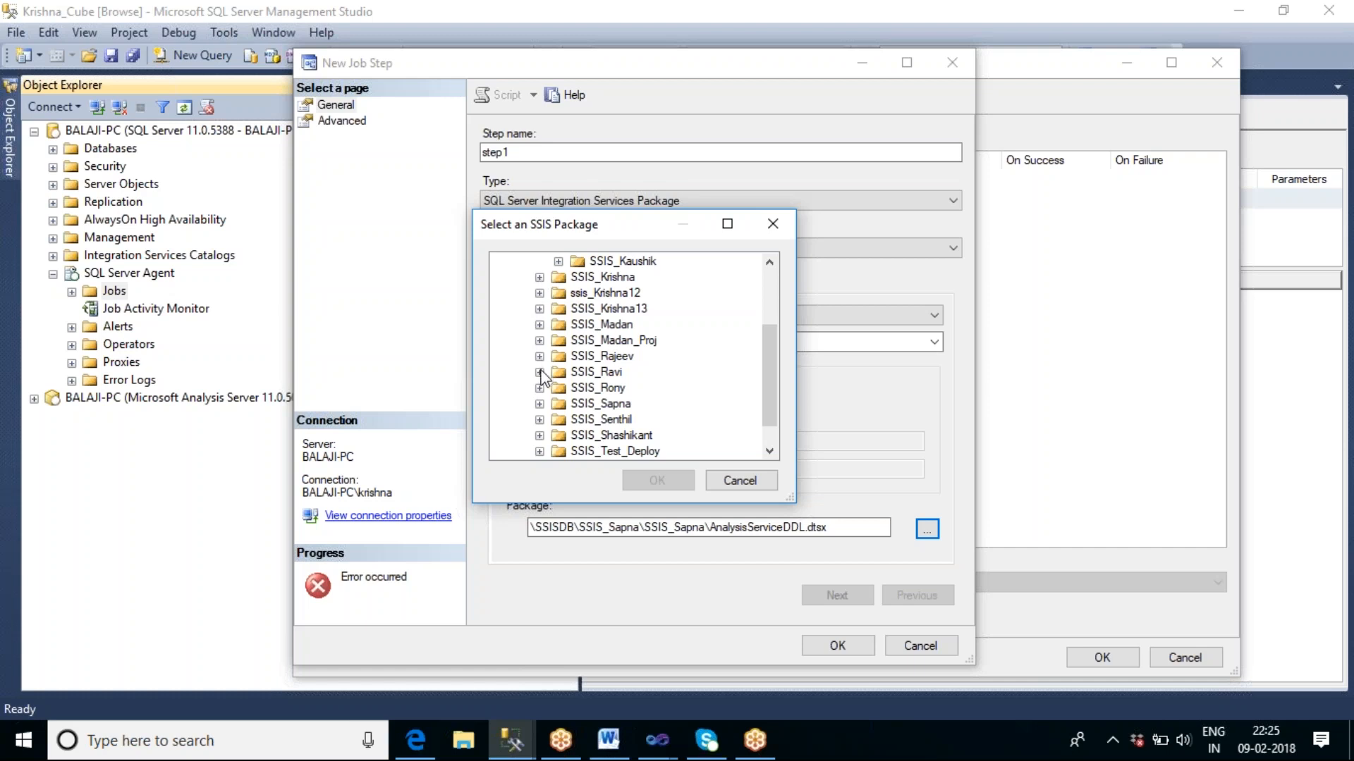
# Choose the ExecProcessTask.dtsx package from the SSIS_Shasikant project in the SSIS_Shashikant folder for step1 and save the job step.
pyautogui.click(539, 435)
pyautogui.scroll(-1, 642, 408)
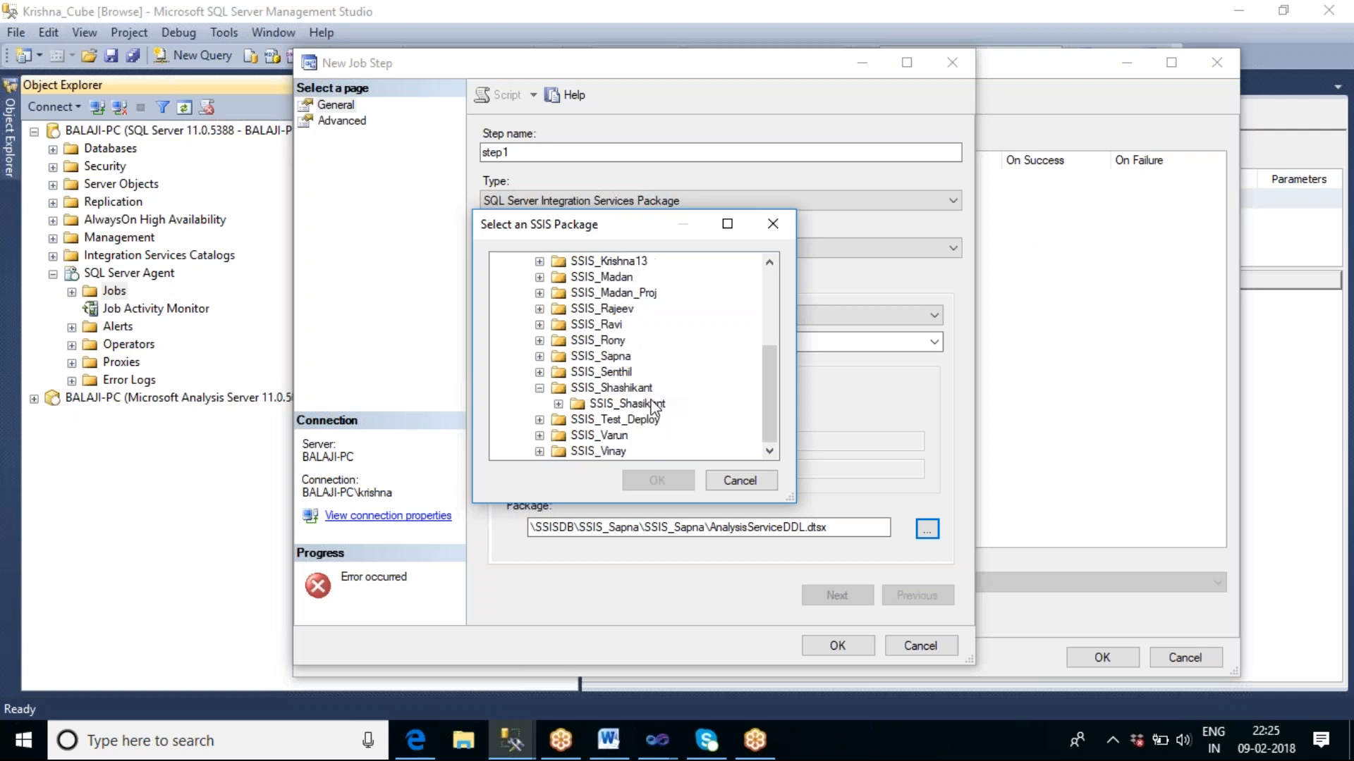
pyautogui.click(558, 404)
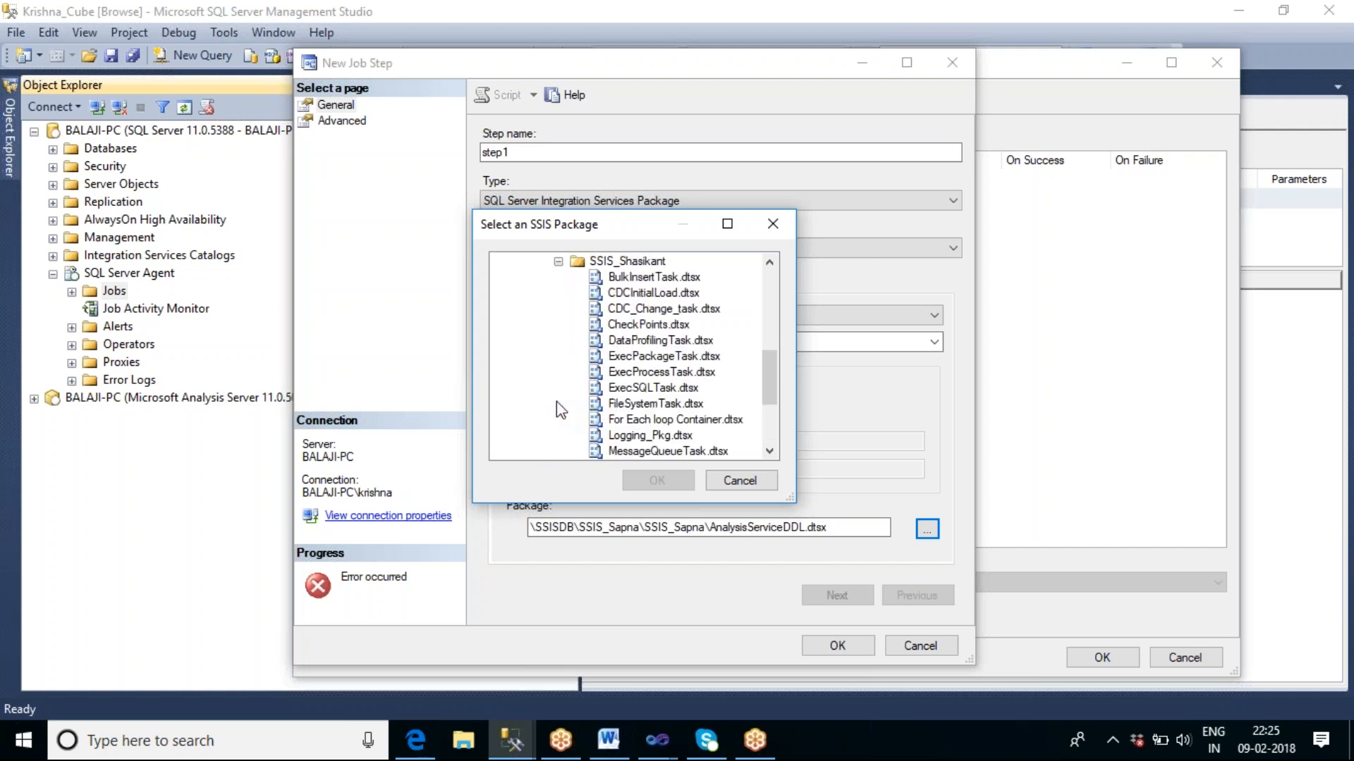
pyautogui.click(635, 372)
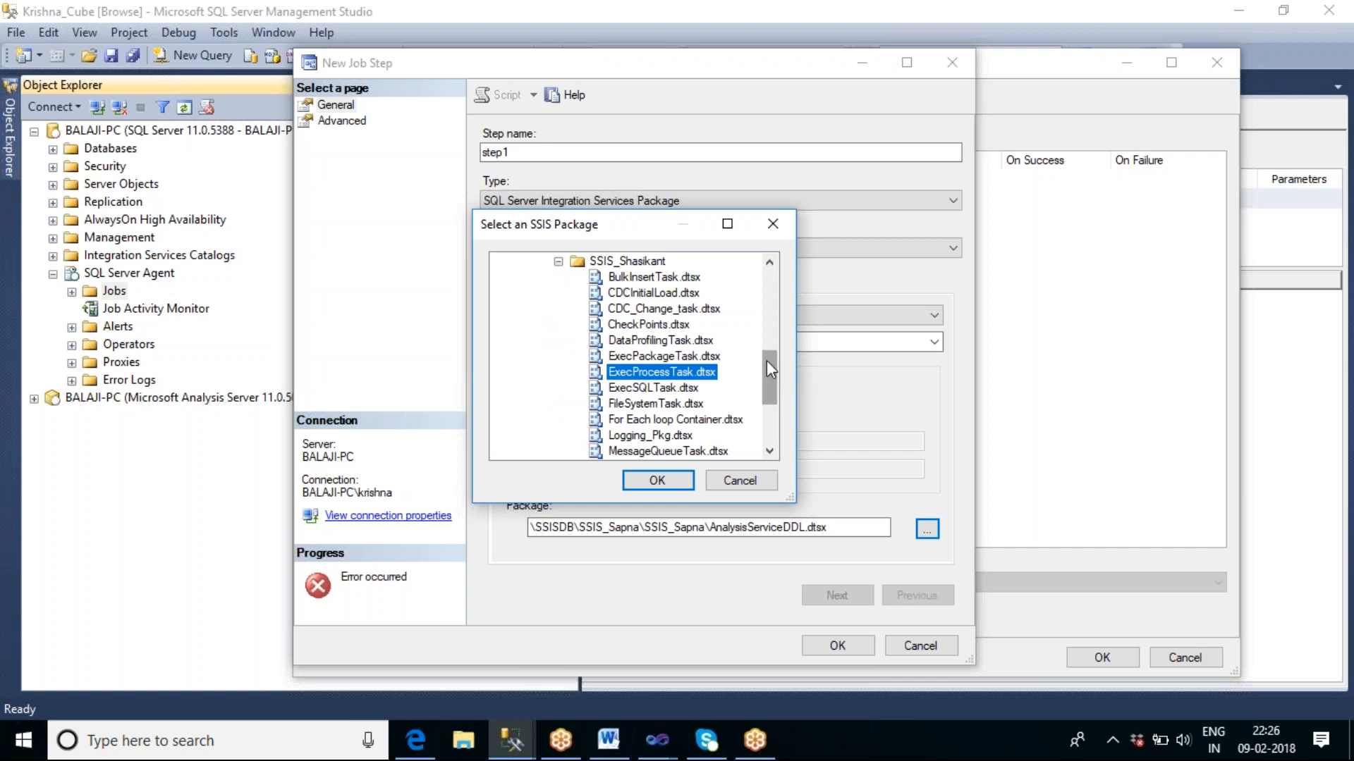
pyautogui.moveTo(764, 361)
pyautogui.mouseDown()
pyautogui.moveTo(774, 398)
pyautogui.moveTo(780, 365)
pyautogui.mouseUp()
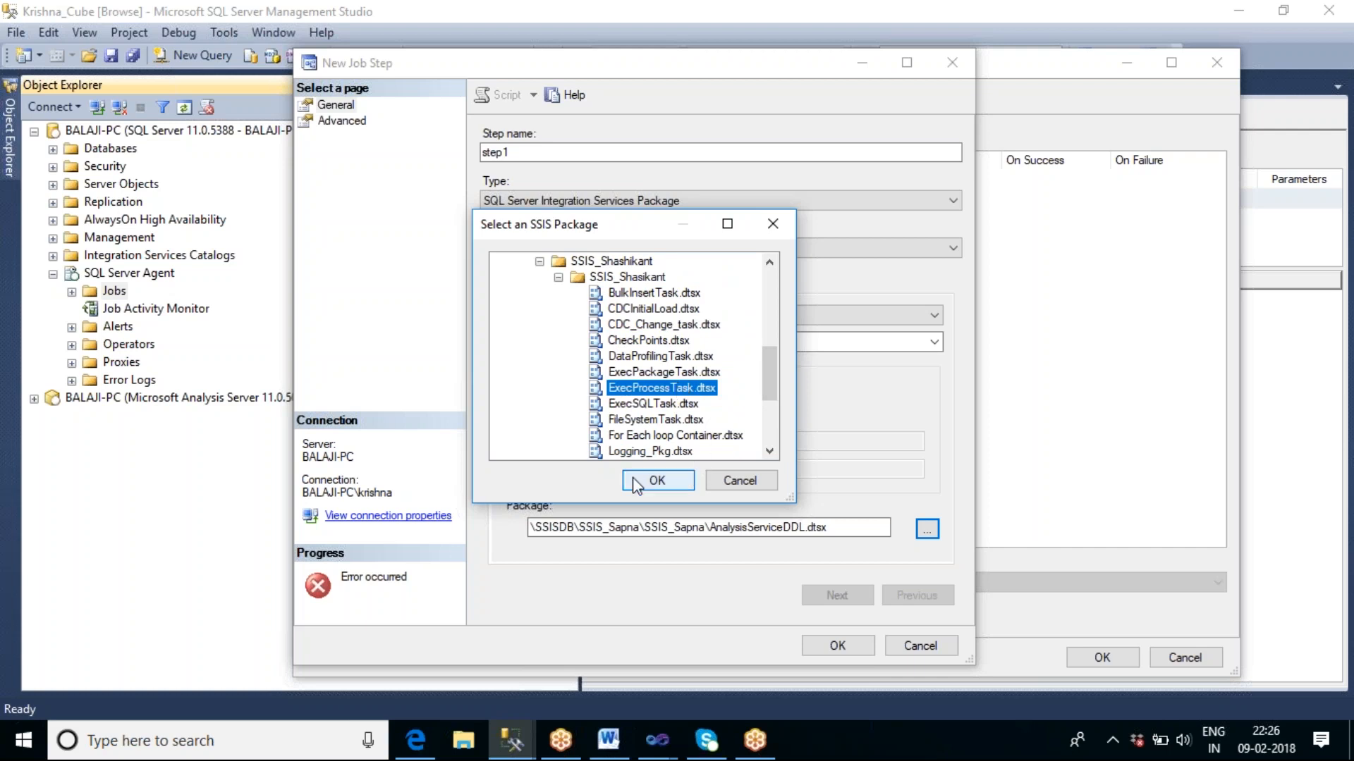
pyautogui.click(650, 480)
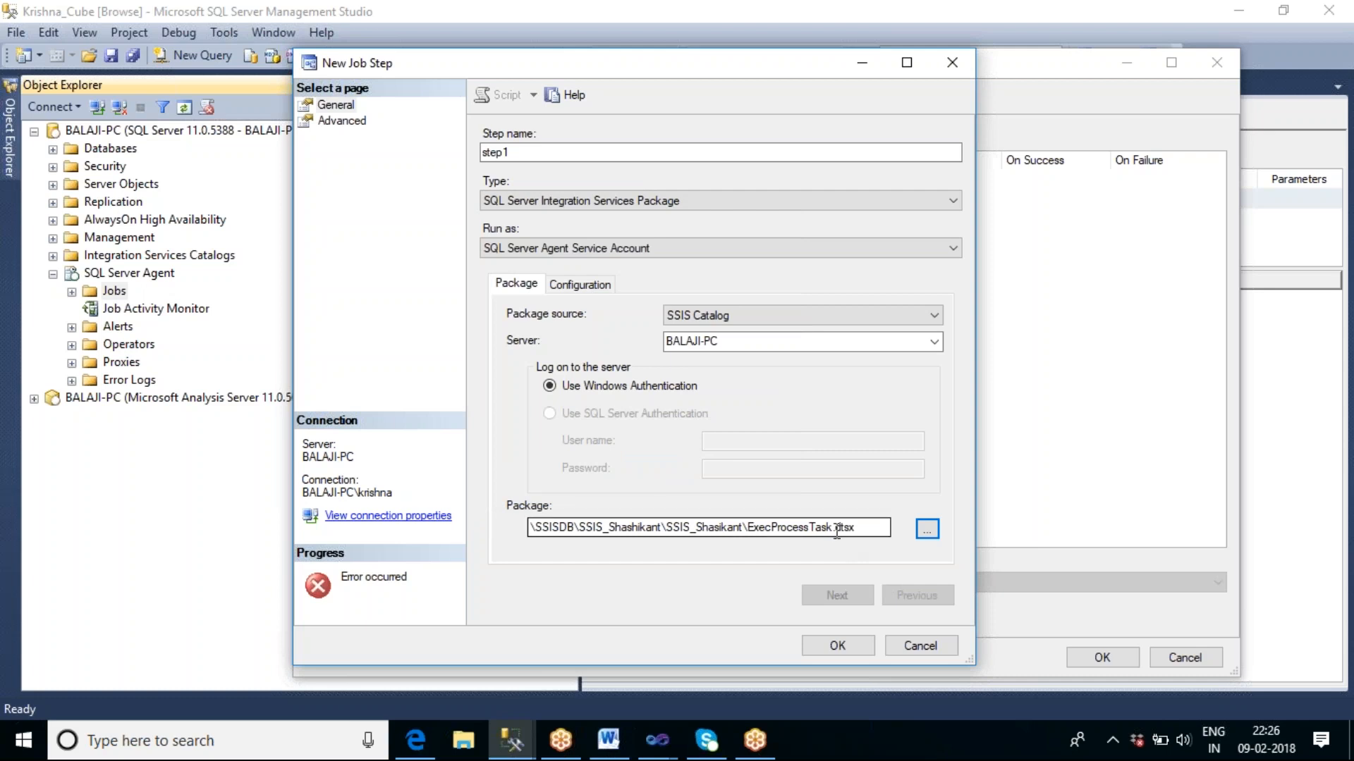
pyautogui.click(837, 649)
pyautogui.click(836, 648)
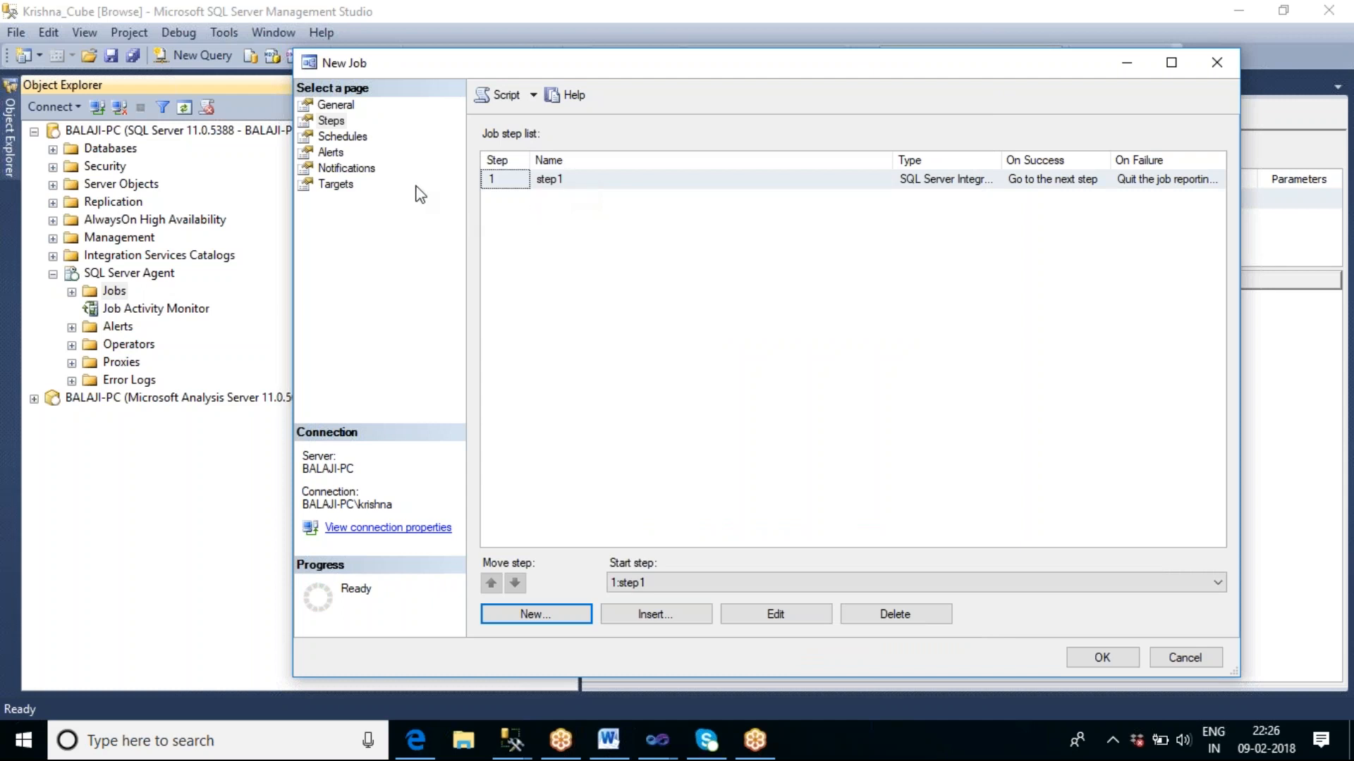
# Add a recurring job schedule named sch1 that occurs daily.
pyautogui.click(361, 141)
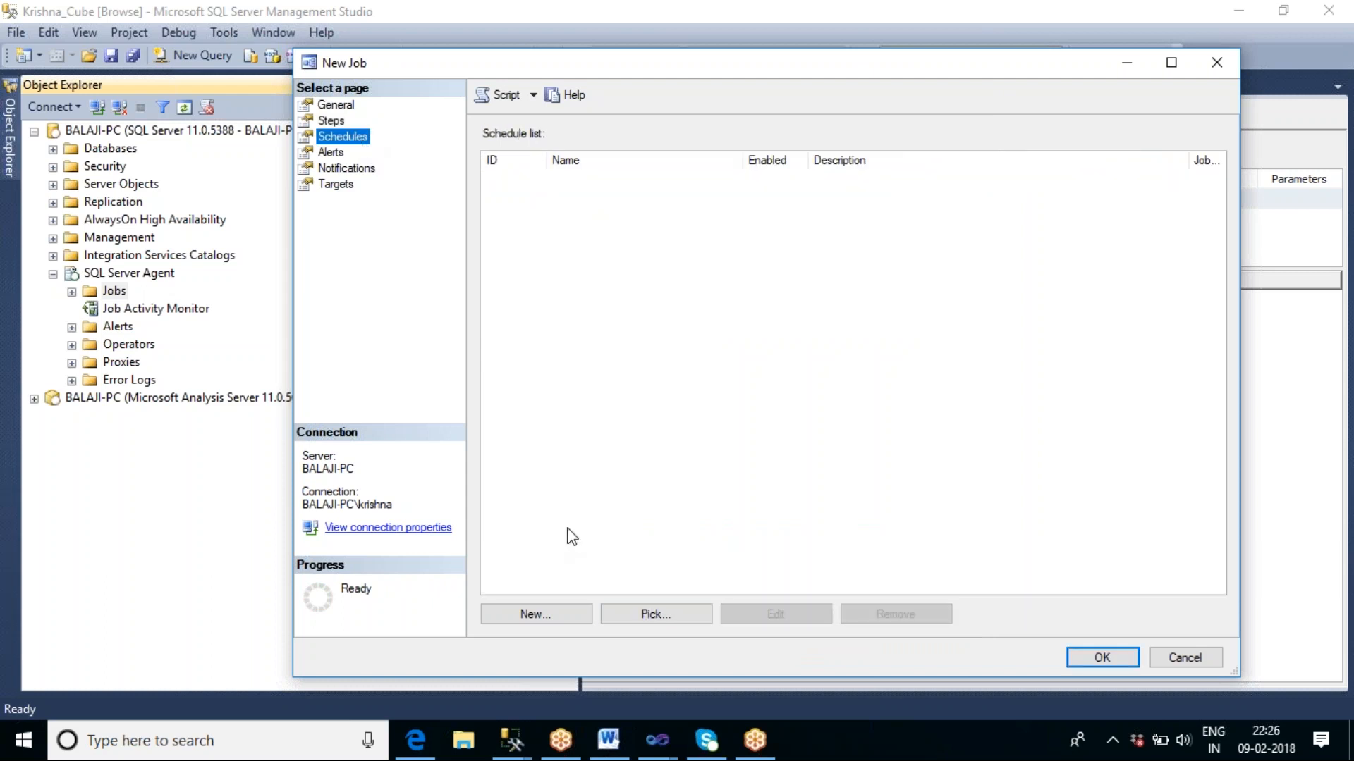
pyautogui.click(531, 615)
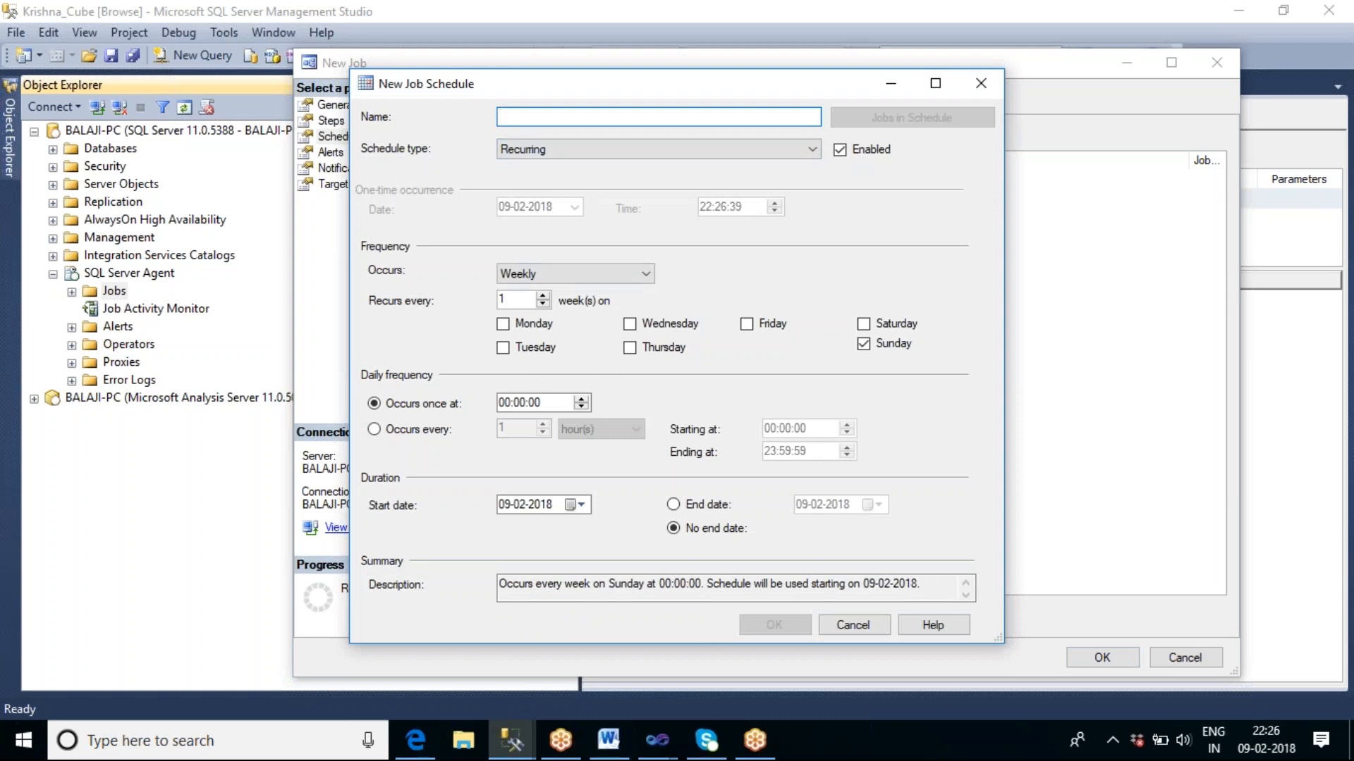
pyautogui.write('sch1')
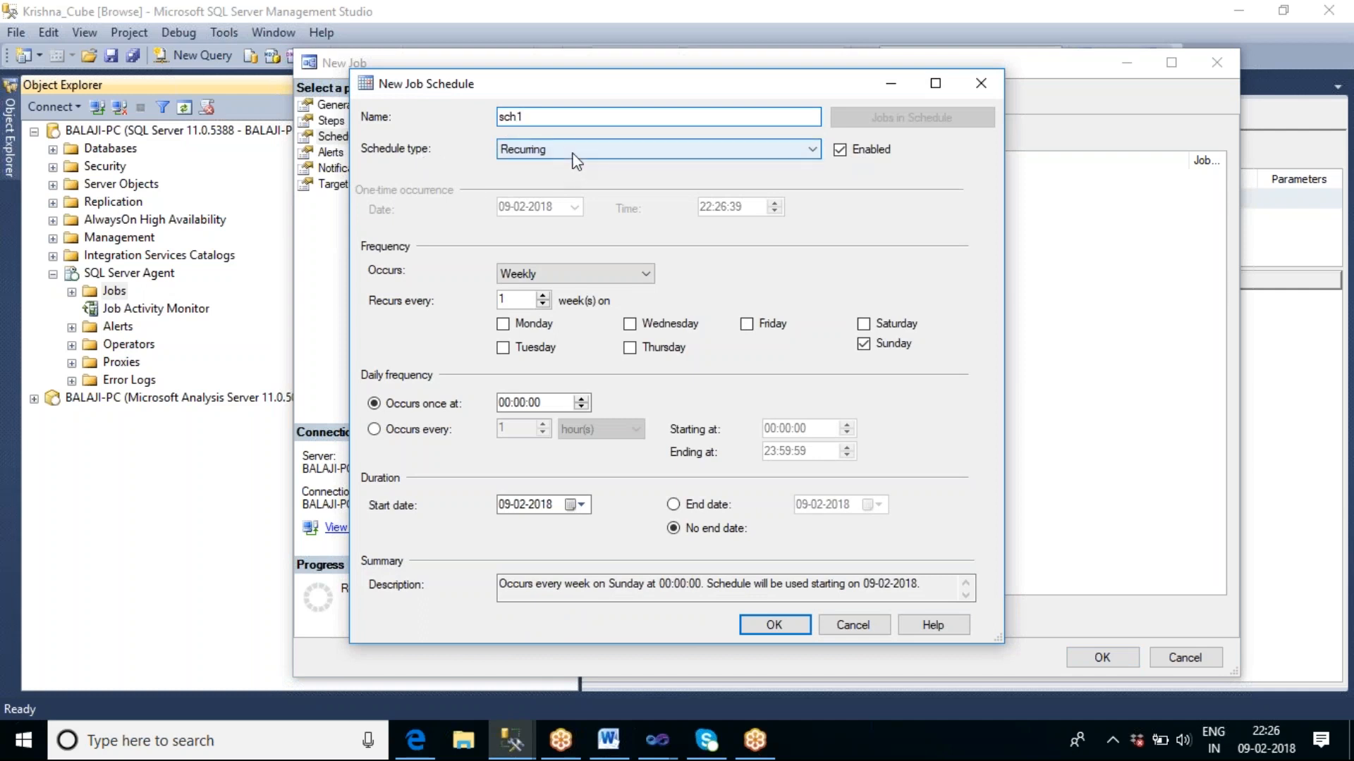
pyautogui.click(564, 278)
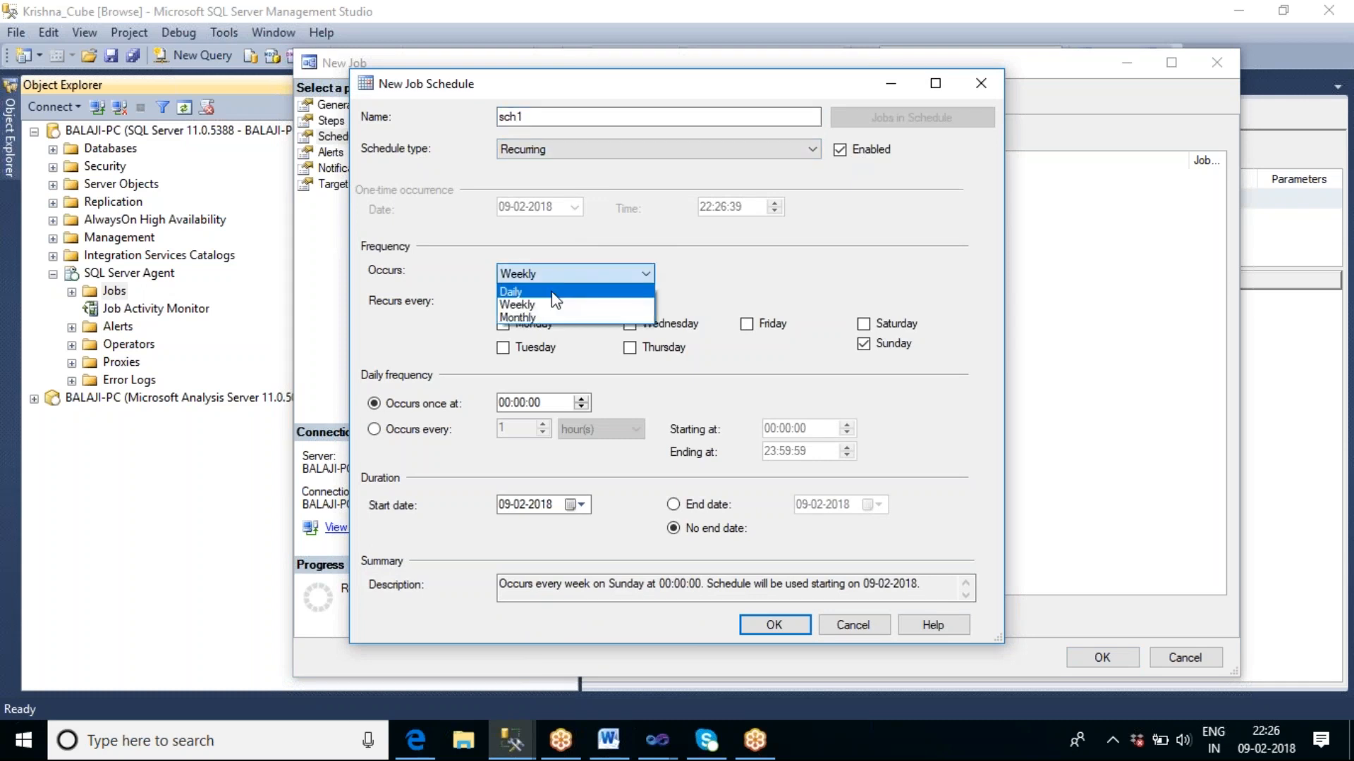
pyautogui.click(555, 293)
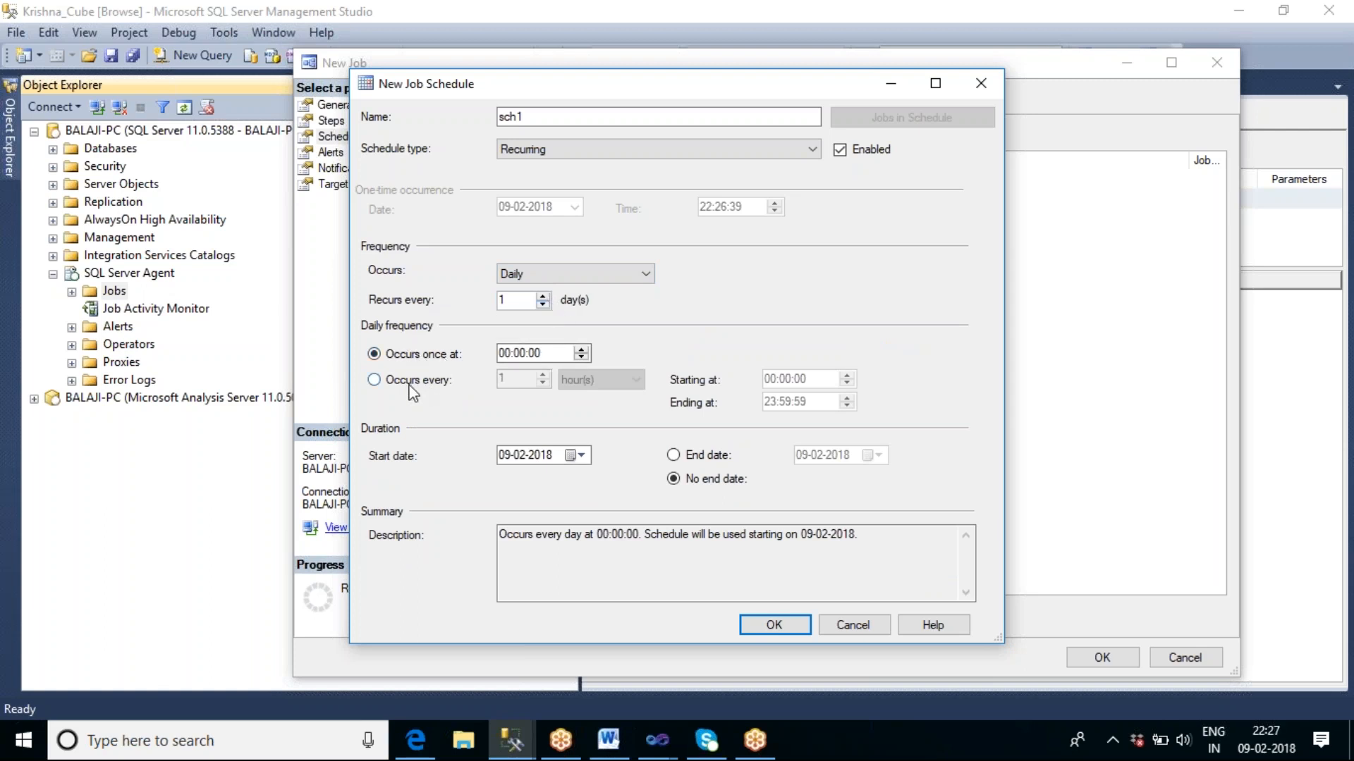
# Set the daily frequency of sch1 to every 3 hours, then save the schedule and the new job.
pyautogui.click(373, 380)
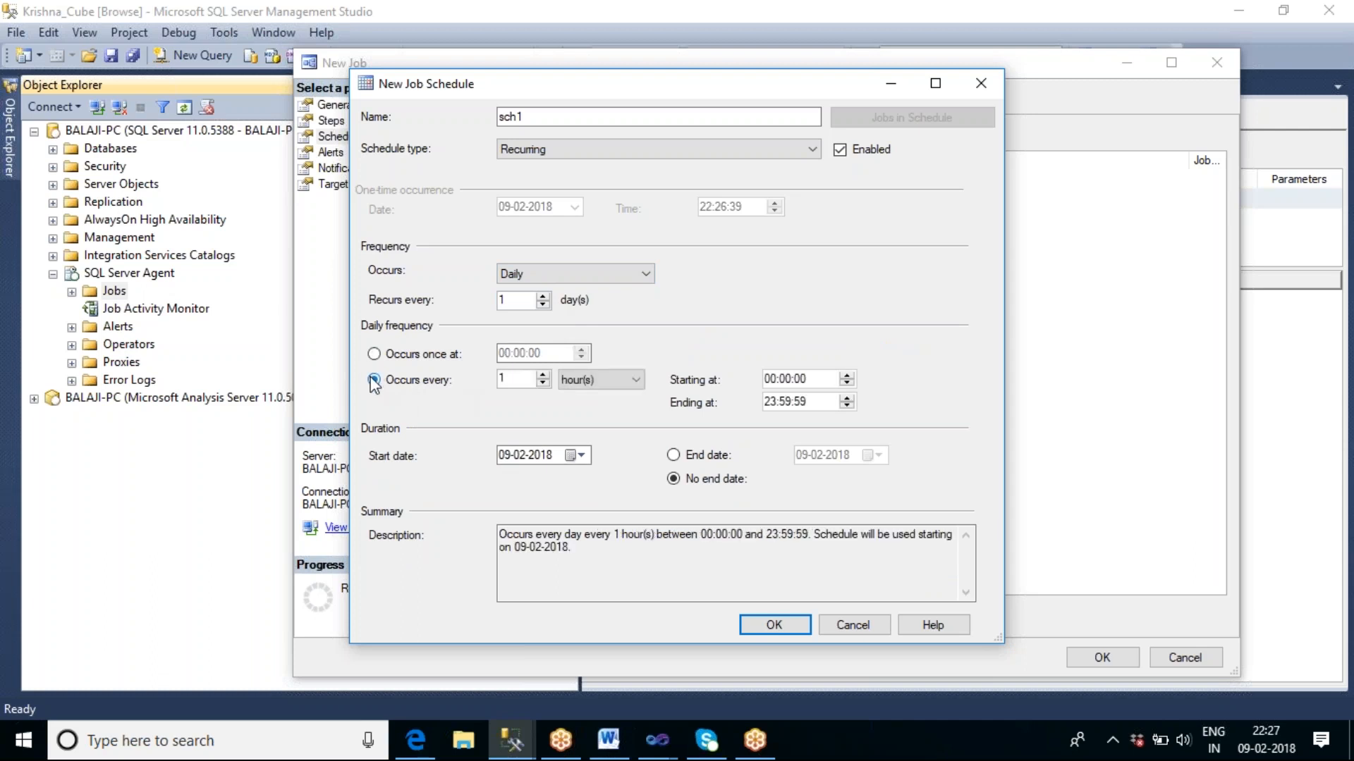
pyautogui.click(542, 376)
pyautogui.click(542, 375)
pyautogui.click(776, 624)
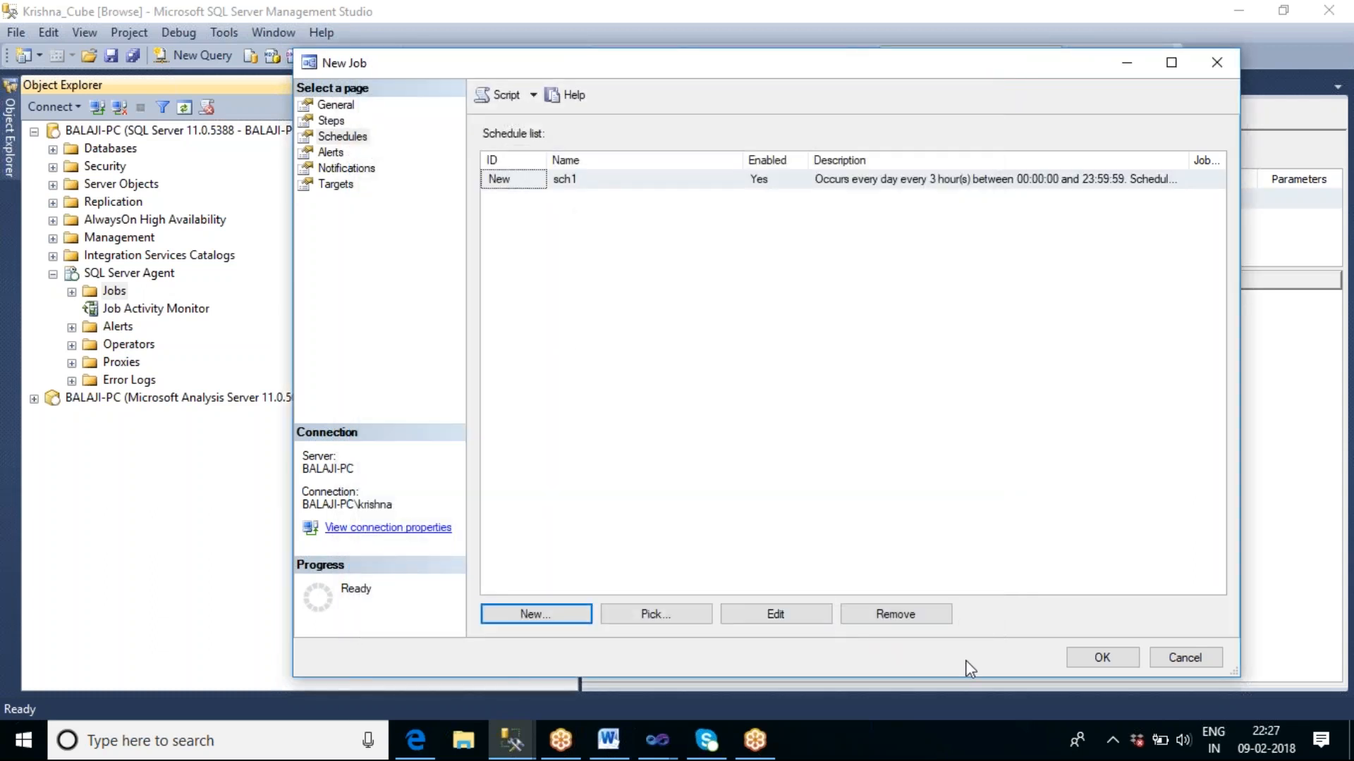
pyautogui.click(1121, 656)
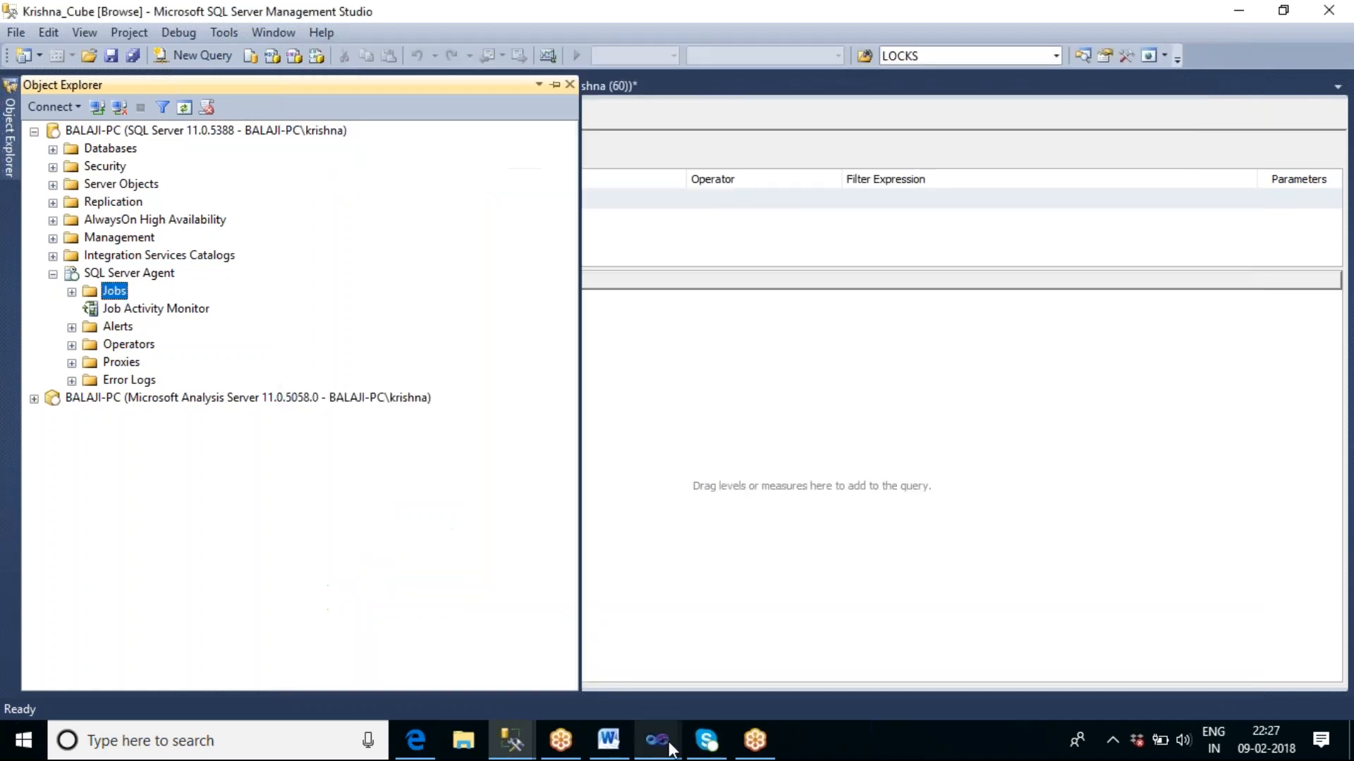
# Switch to the SSIS_Sai6 project in Visual Studio and review the Analysis Services Processing Task in AnalysisServicesTask.dtsx.
pyautogui.click(669, 748)
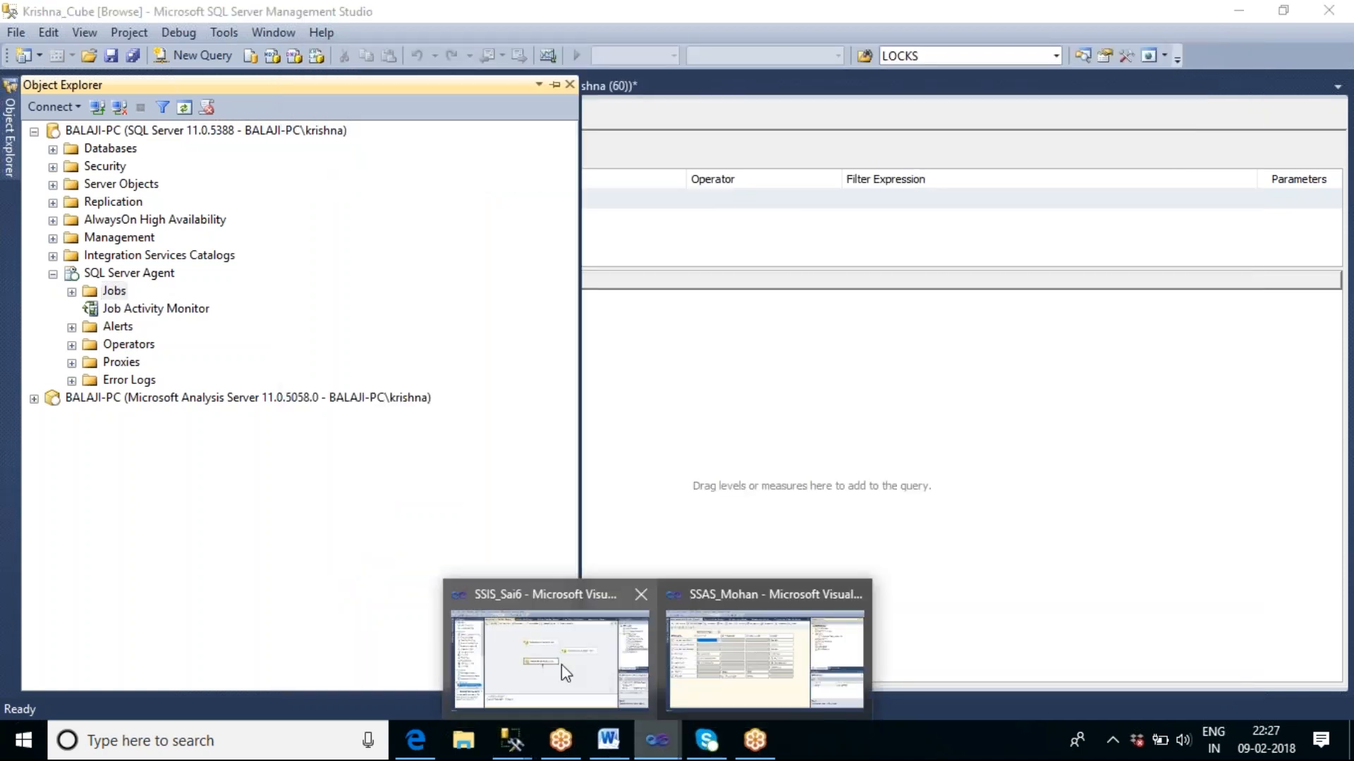
pyautogui.click(551, 681)
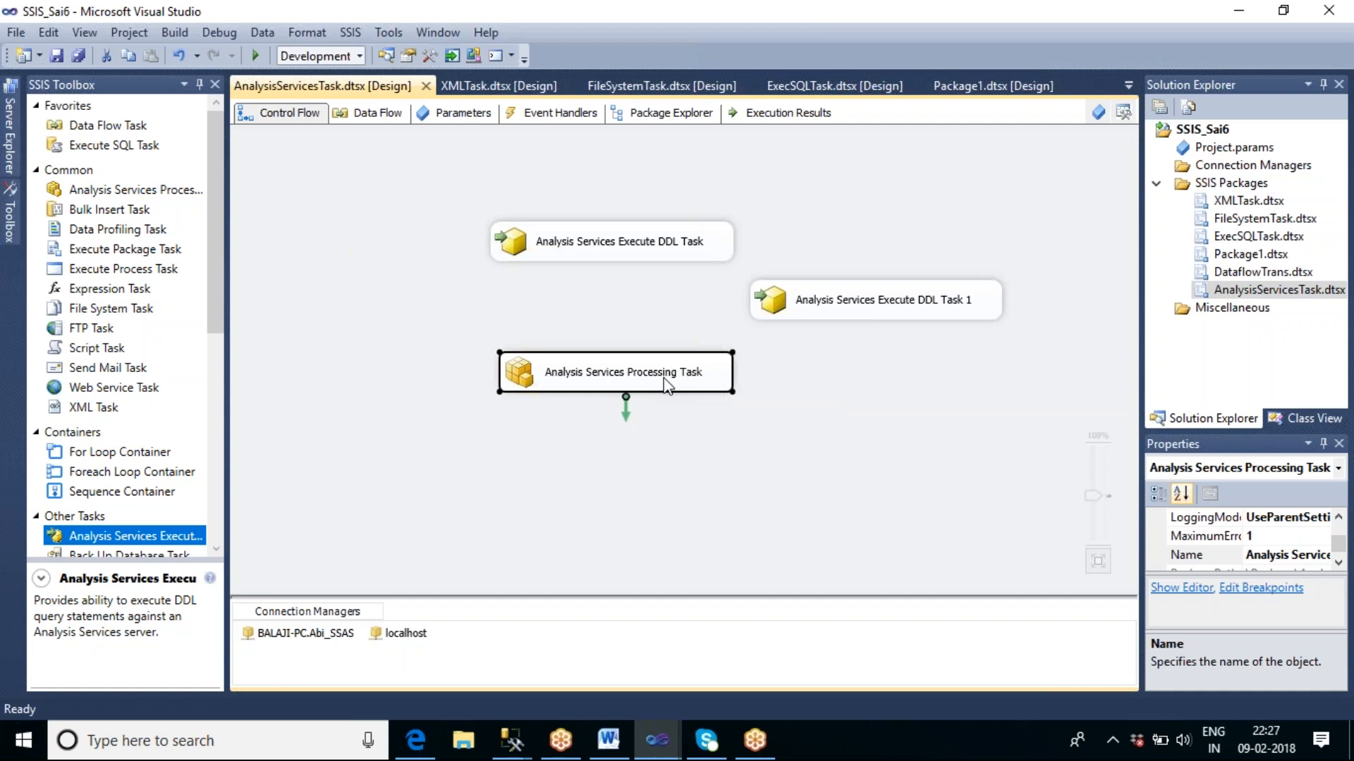
pyautogui.click(712, 406)
pyautogui.click(689, 385)
pyautogui.click(770, 469)
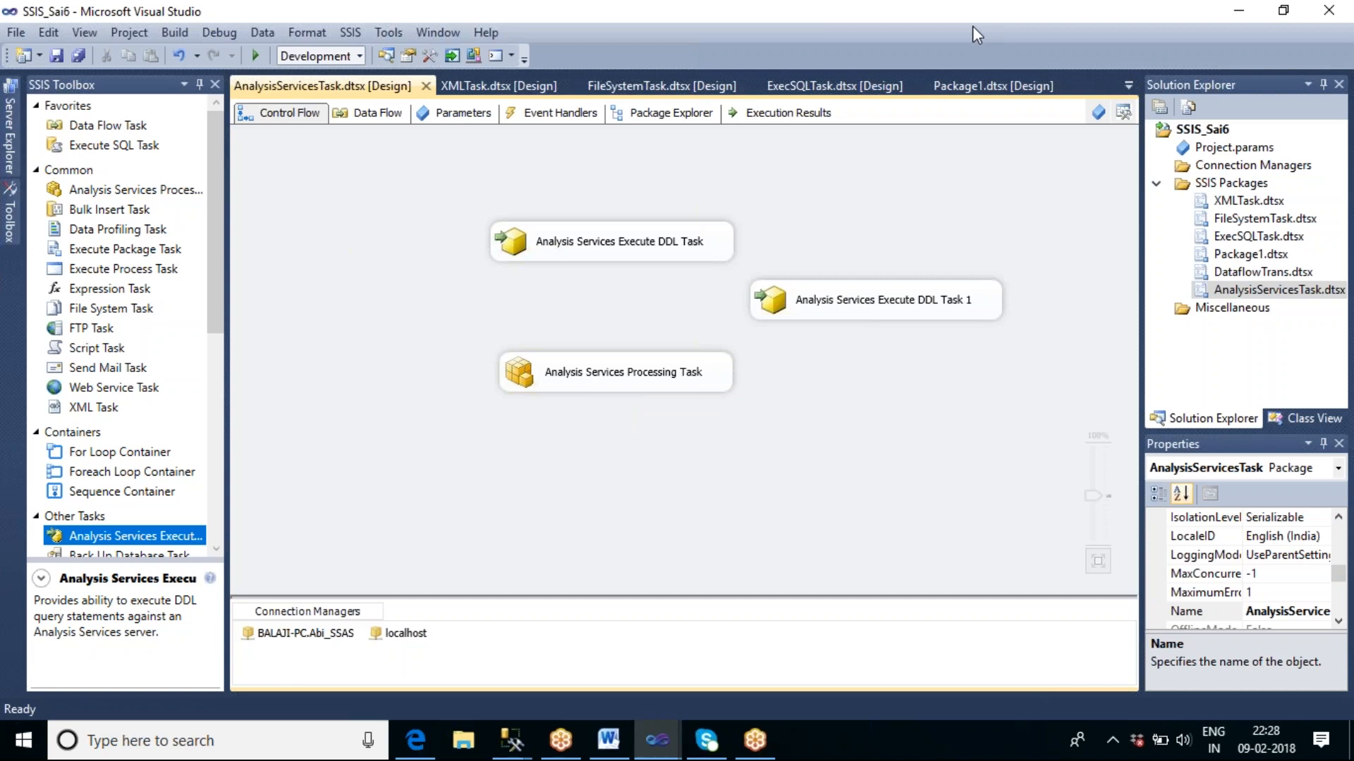
pyautogui.hotkey('alt', 'Tab')
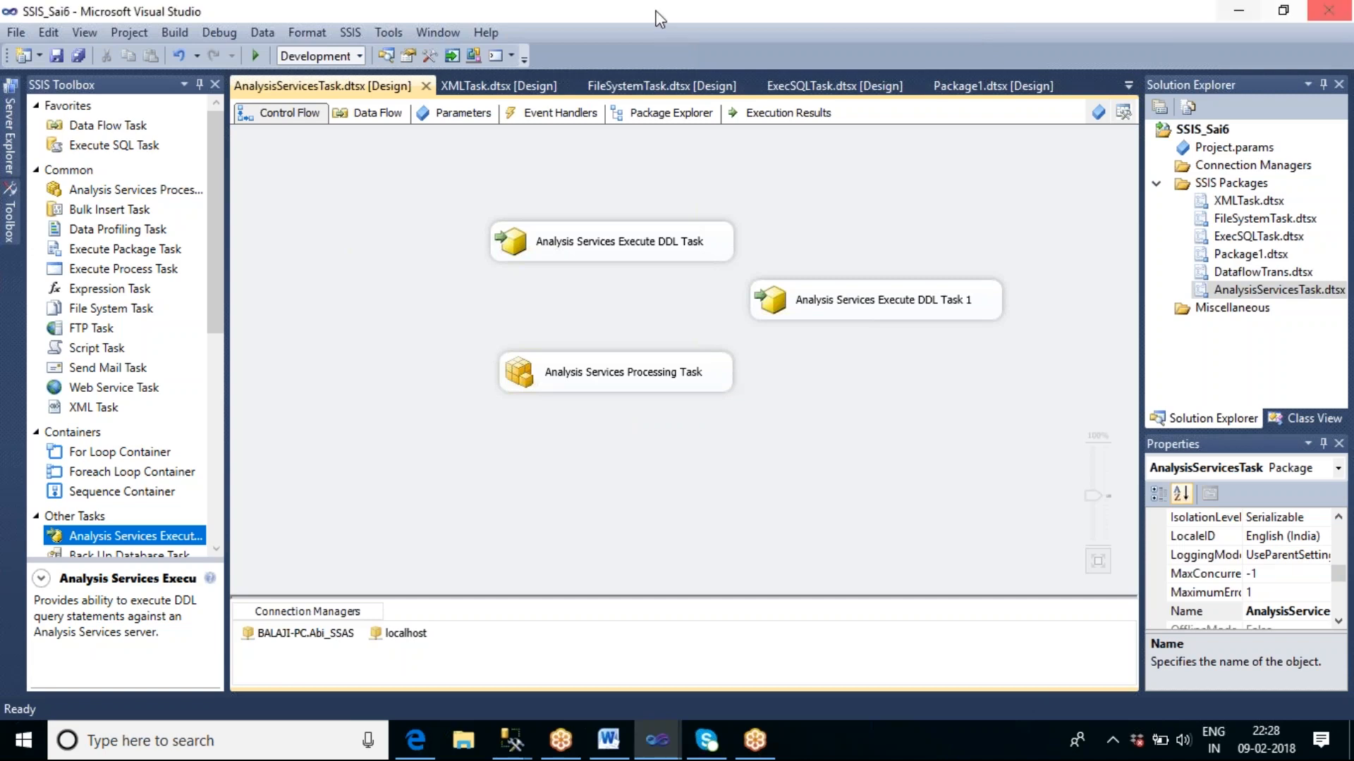
pyautogui.click(420, 753)
pyautogui.click(419, 753)
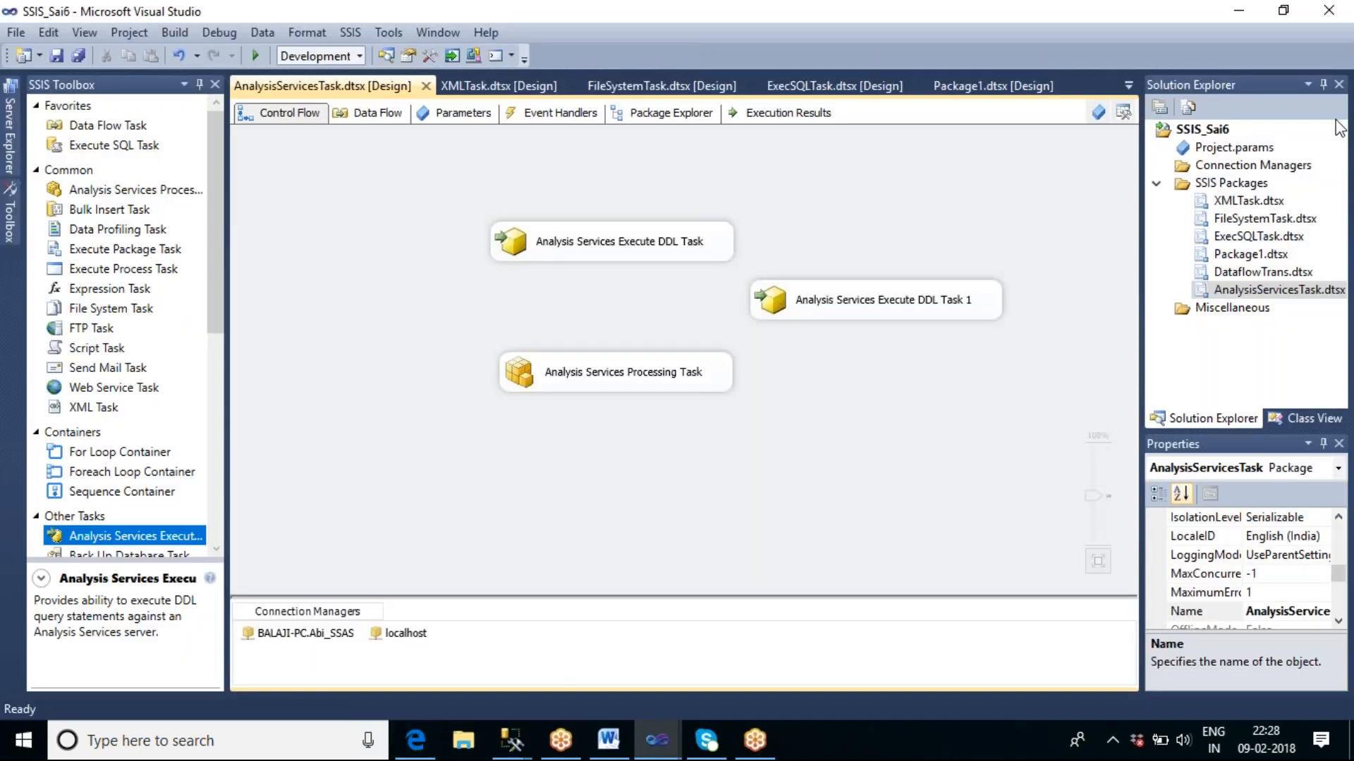
pyautogui.click(1338, 50)
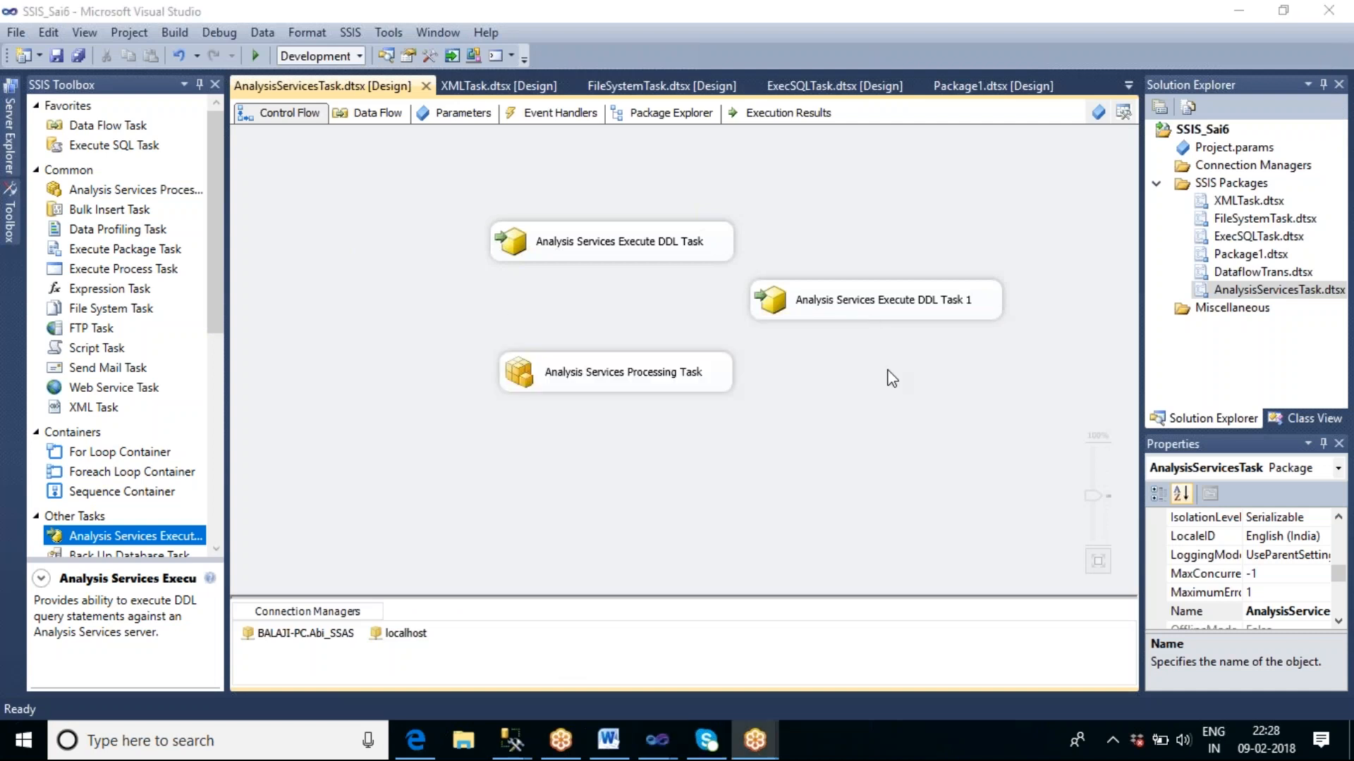